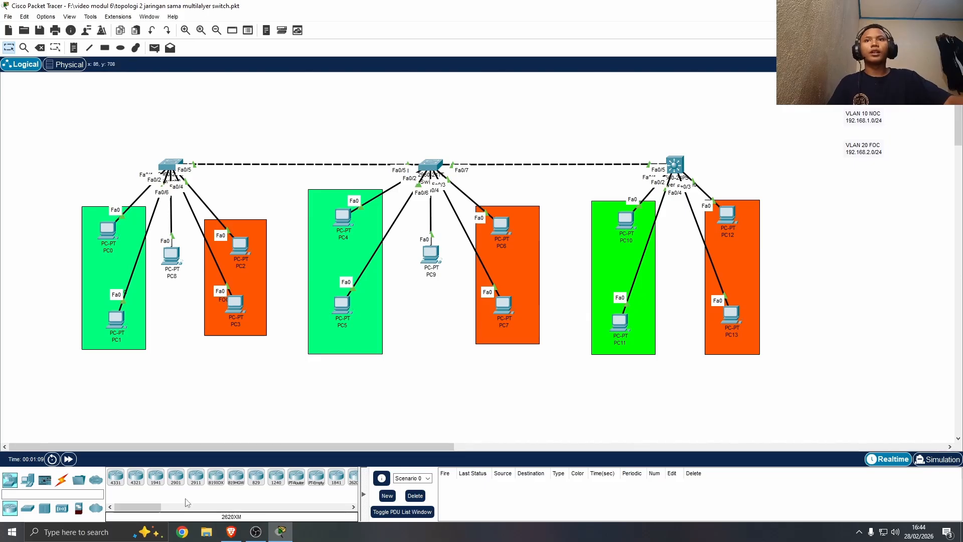
# Add a 2911 router to the workspace, up and to the side of the first switch above PC0
pyautogui.click(195, 477)
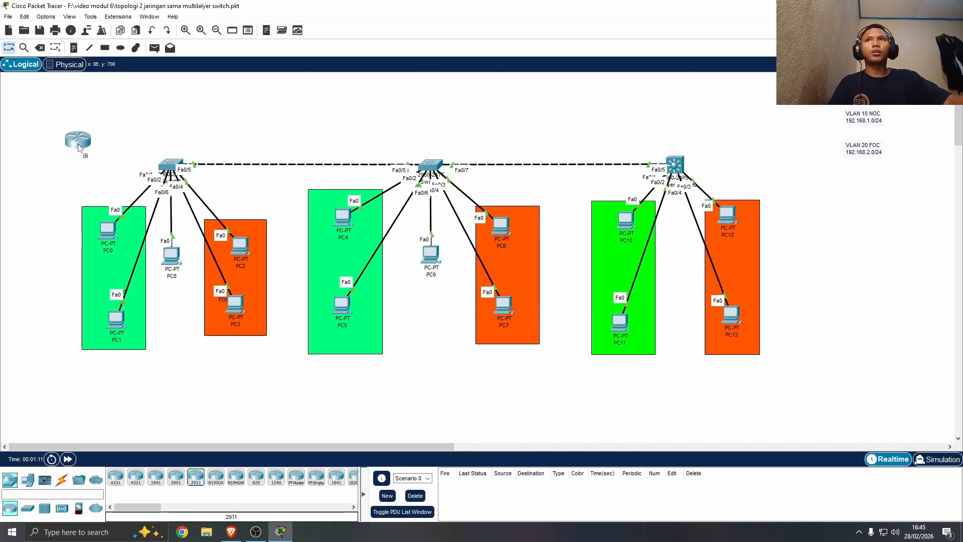
pyautogui.click(66, 131)
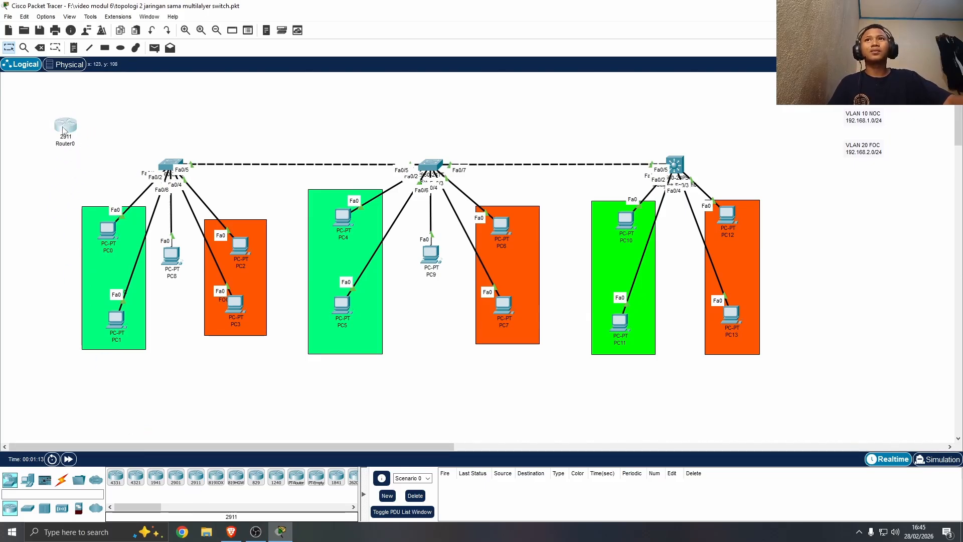
pyautogui.click(66, 126)
pyautogui.click(398, 135)
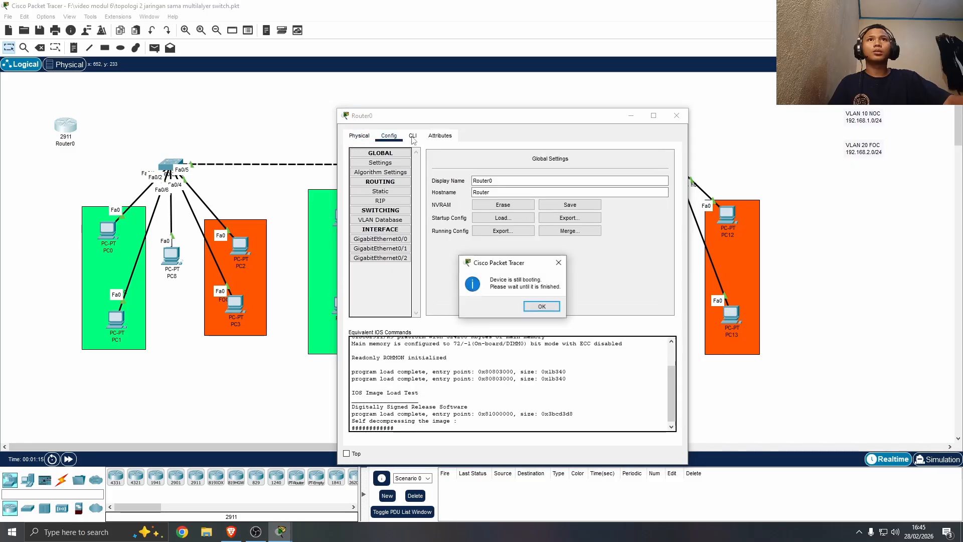
pyautogui.click(558, 263)
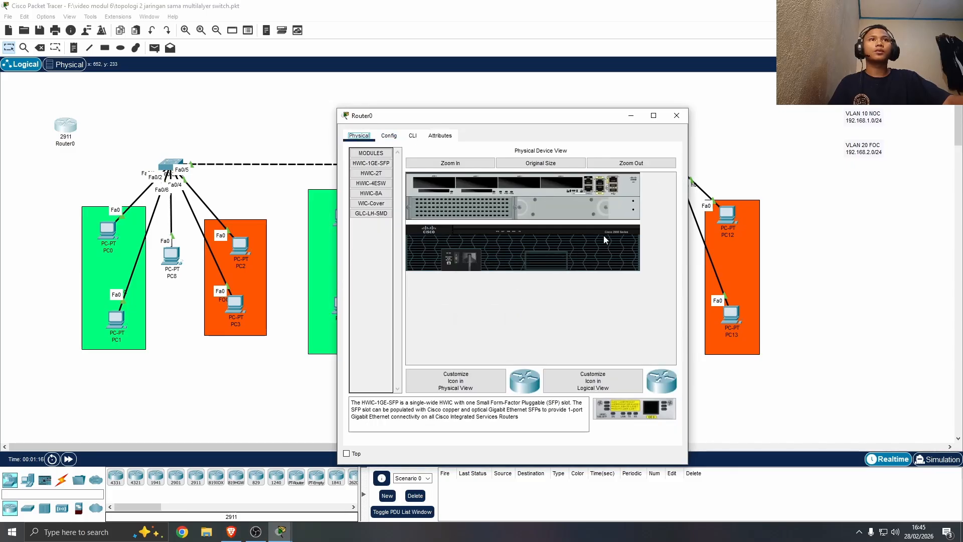
pyautogui.click(676, 116)
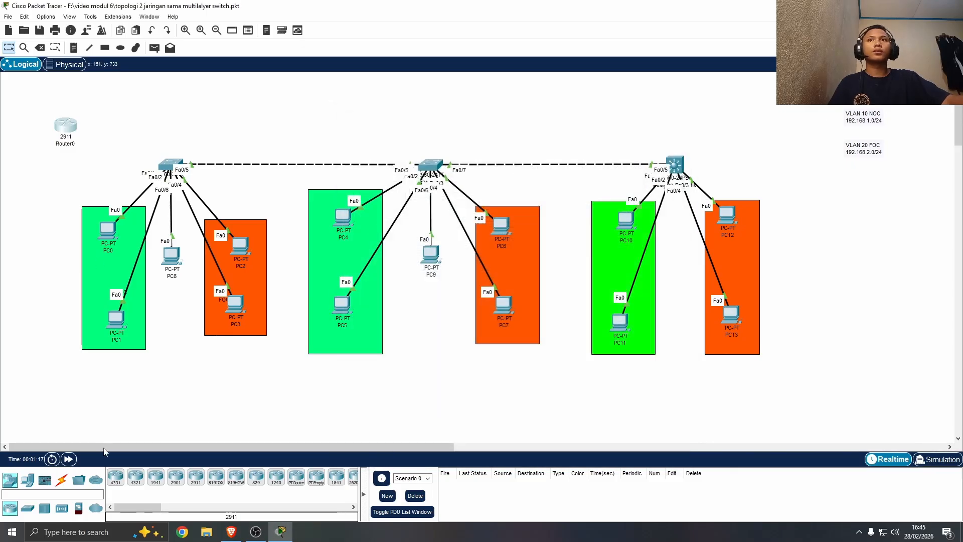
# Connect Router0 to the first switch above PC0 and PC2 with an automatically chosen connection type
pyautogui.click(61, 480)
pyautogui.click(116, 476)
pyautogui.click(65, 126)
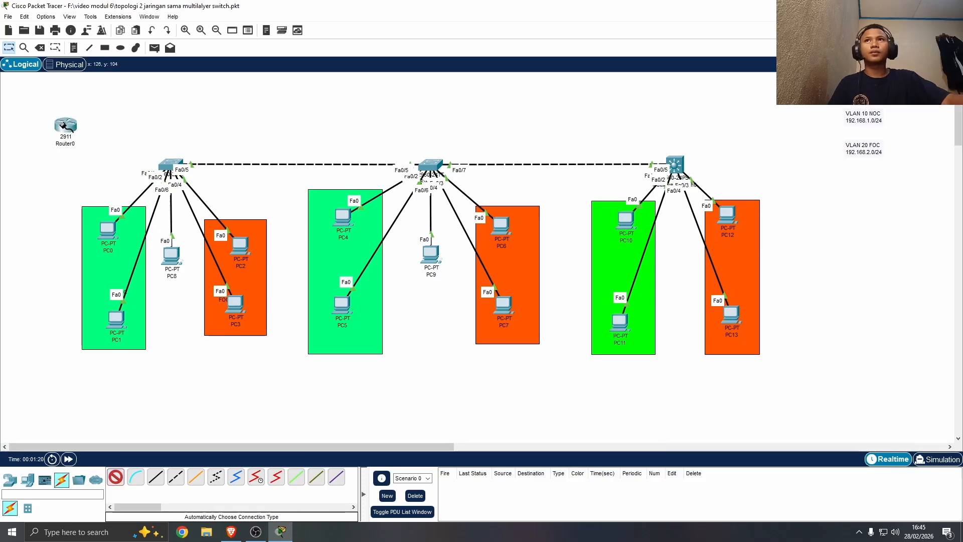
pyautogui.click(170, 165)
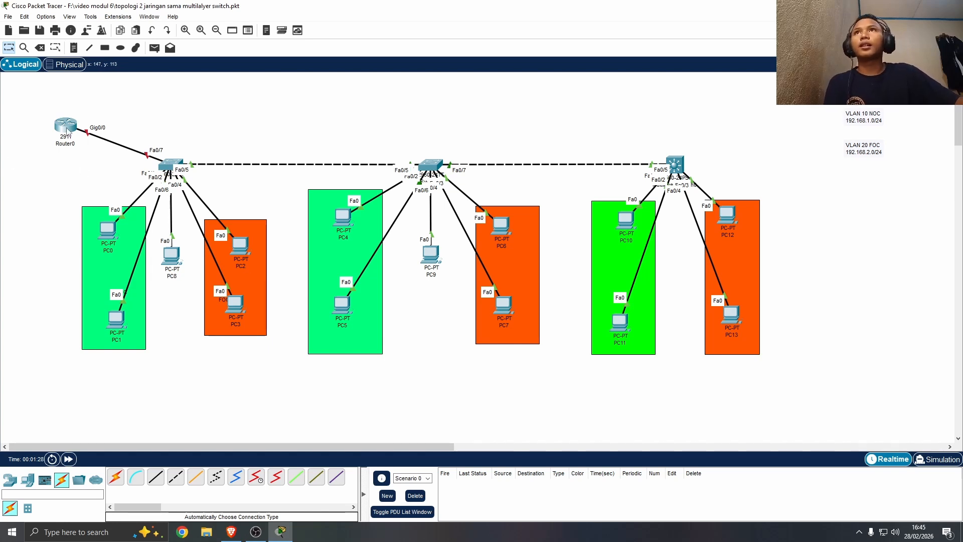
# Open Router0's command line and decline the initial configuration dialog to reach the user prompt
pyautogui.click(68, 130)
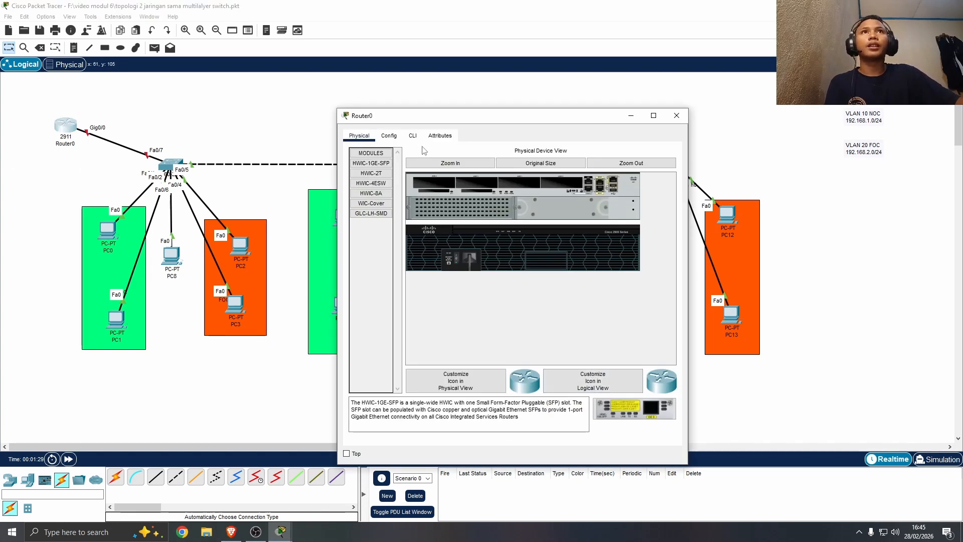
pyautogui.click(412, 136)
pyautogui.moveTo(416, 115); pyautogui.dragTo(459, 97)
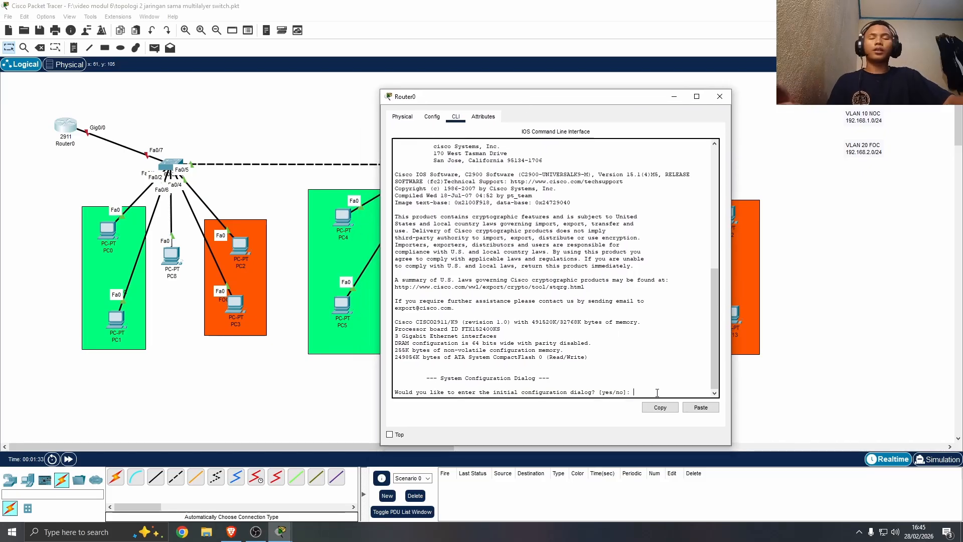
pyautogui.write('n')
pyautogui.press('Return')
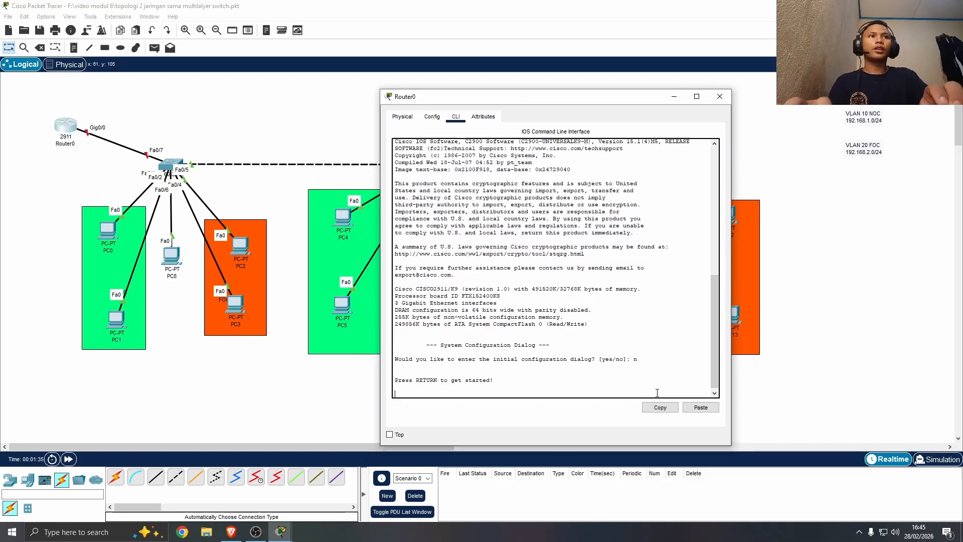
pyautogui.press('Return')
# Enter privileged mode with en and global configuration mode with conf t on Router0
pyautogui.write('en')
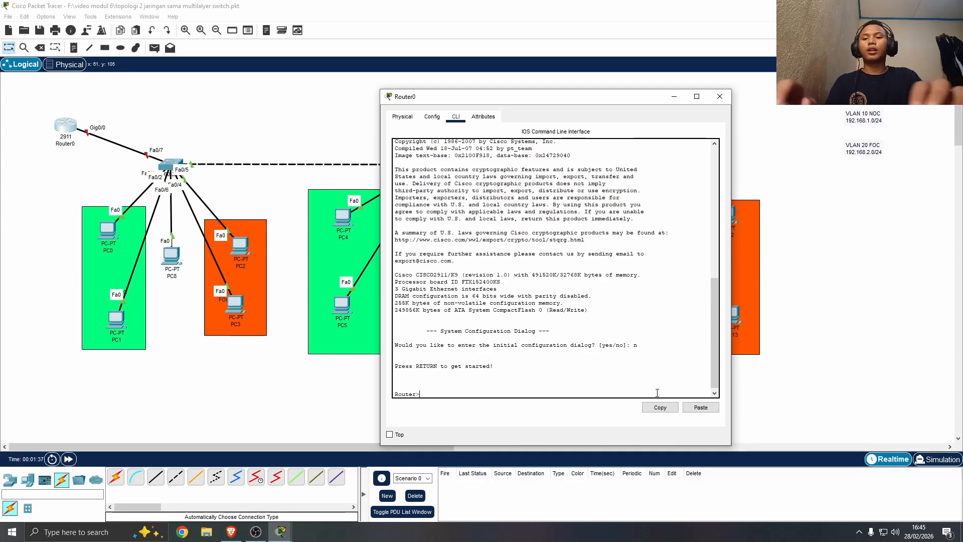
pyautogui.press('Return')
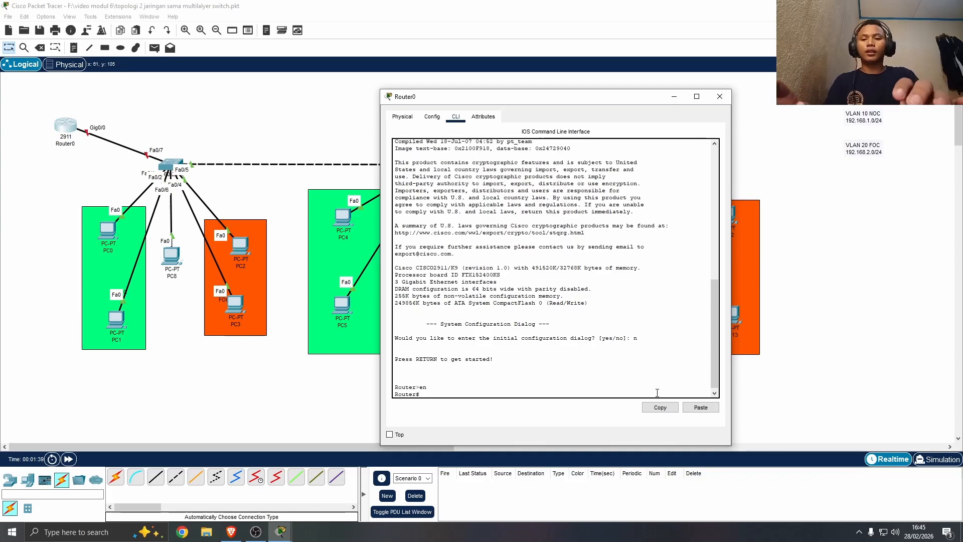
pyautogui.write('cinf t')
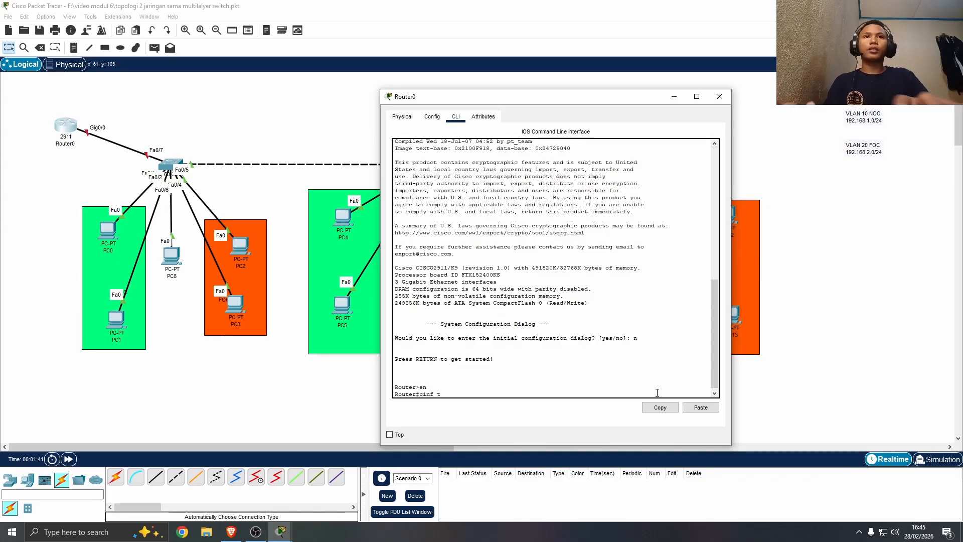
pyautogui.press('Return')
pyautogui.write('co')
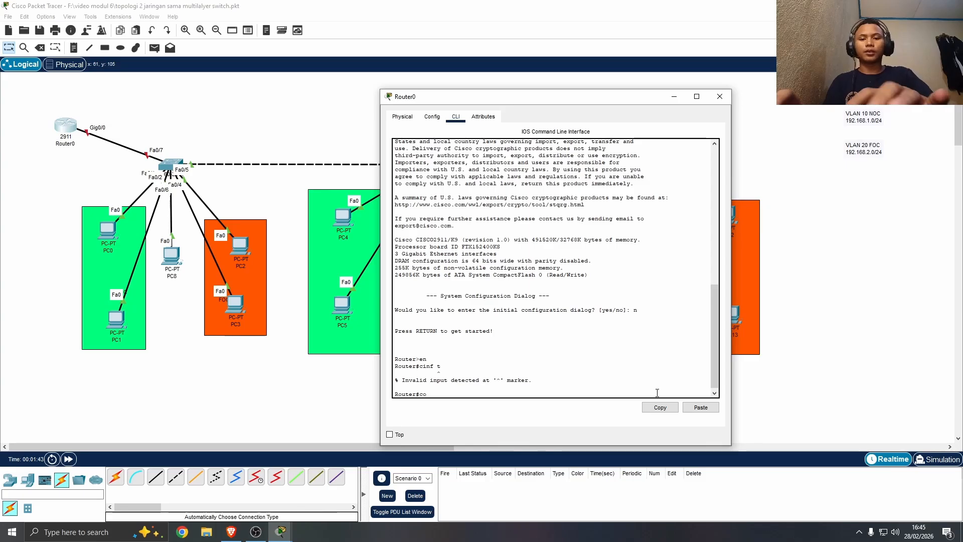
pyautogui.write('nf t')
pyautogui.press('Return')
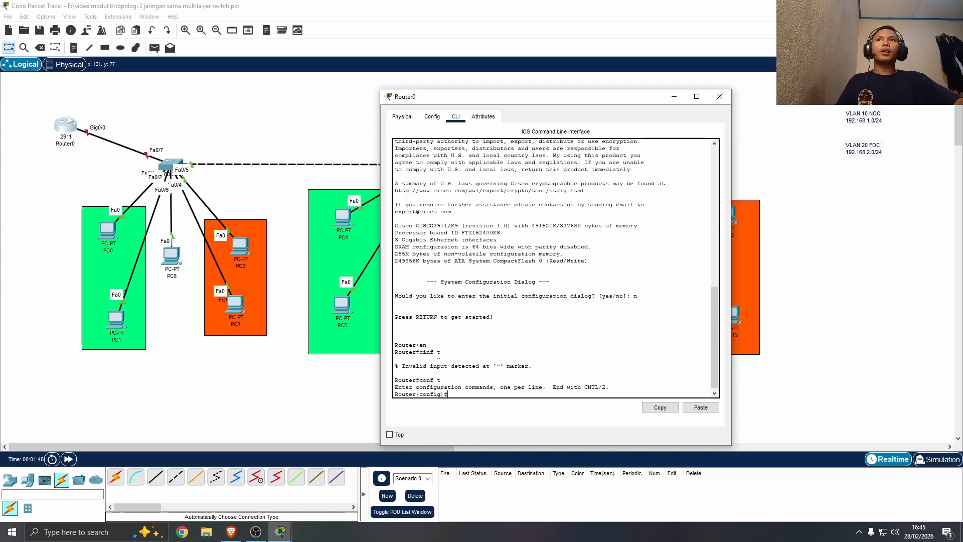
# Shift Router0 slightly upward in the topology and bring its command-line window back to the front
pyautogui.moveTo(59, 129); pyautogui.dragTo(57, 118)
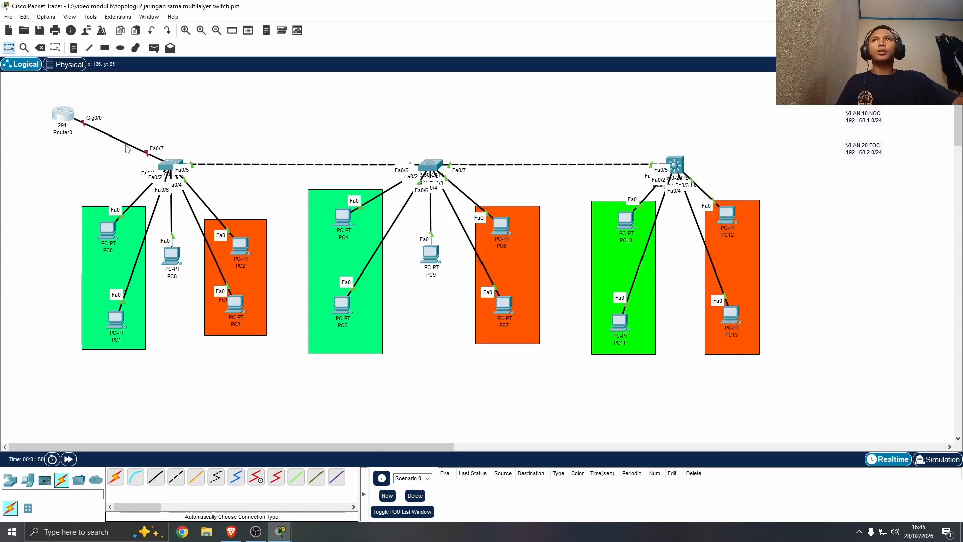
pyautogui.moveTo(280, 531)
pyautogui.click(337, 482)
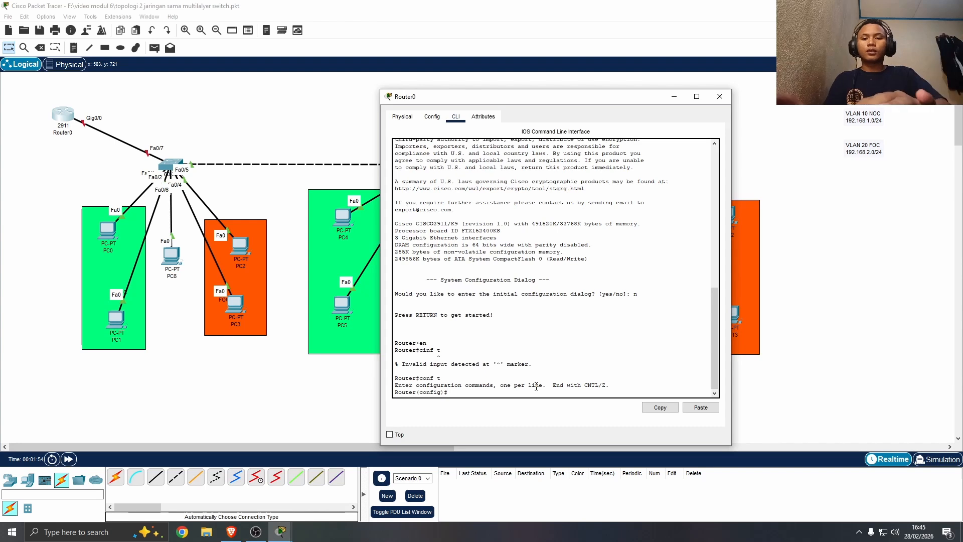
# Select interface gig0/0 on Router0 and enable it with no shutdown
pyautogui.write('int gig')
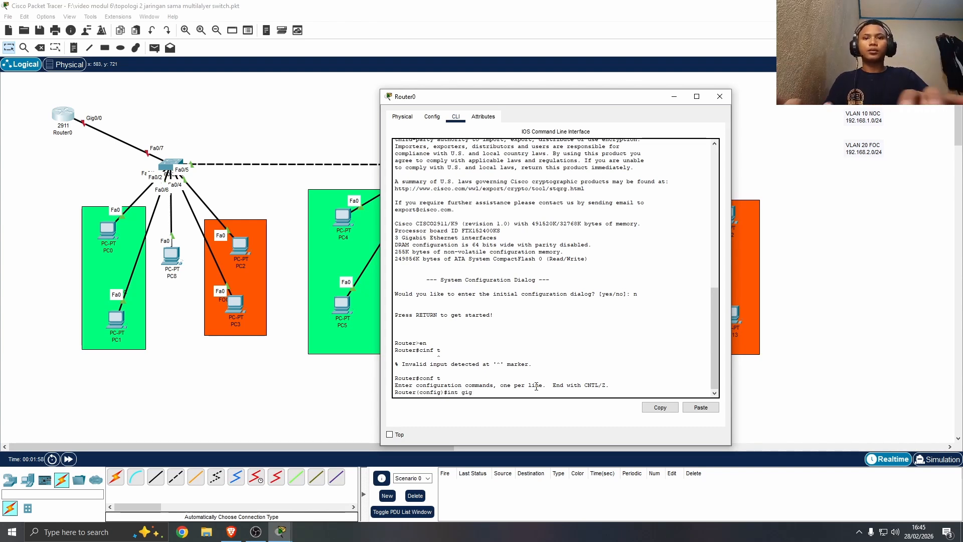
pyautogui.write('0/')
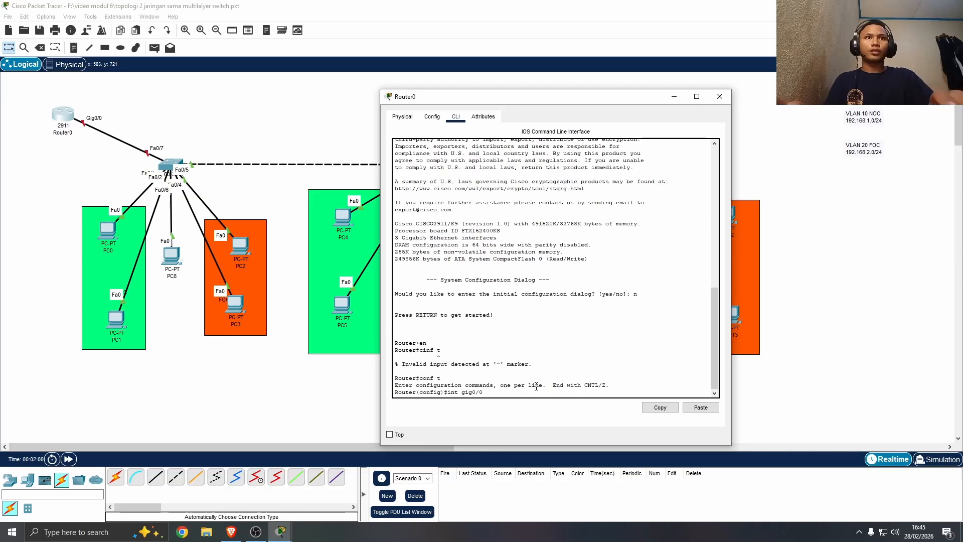
pyautogui.write('0')
pyautogui.press('Return')
pyautogui.write('no sho')
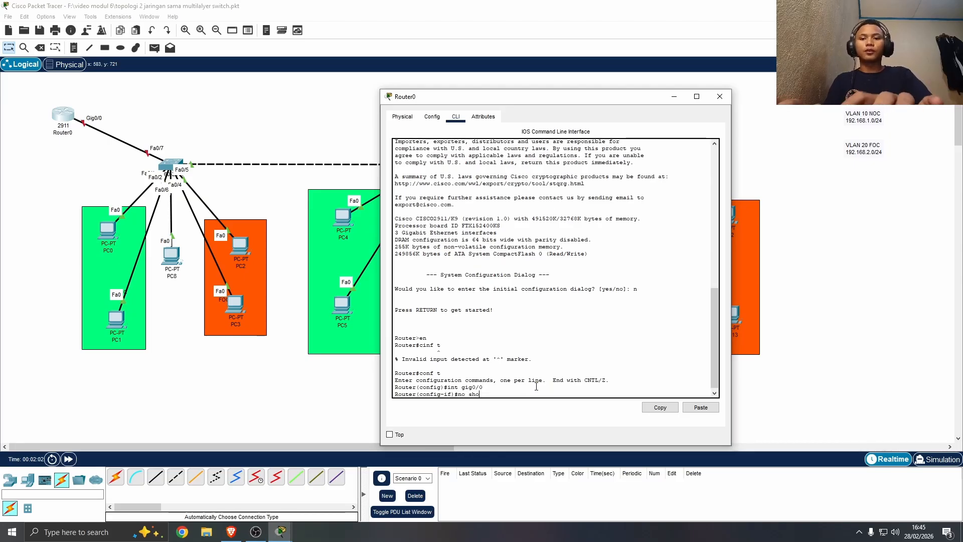
pyautogui.press('BackSpace')
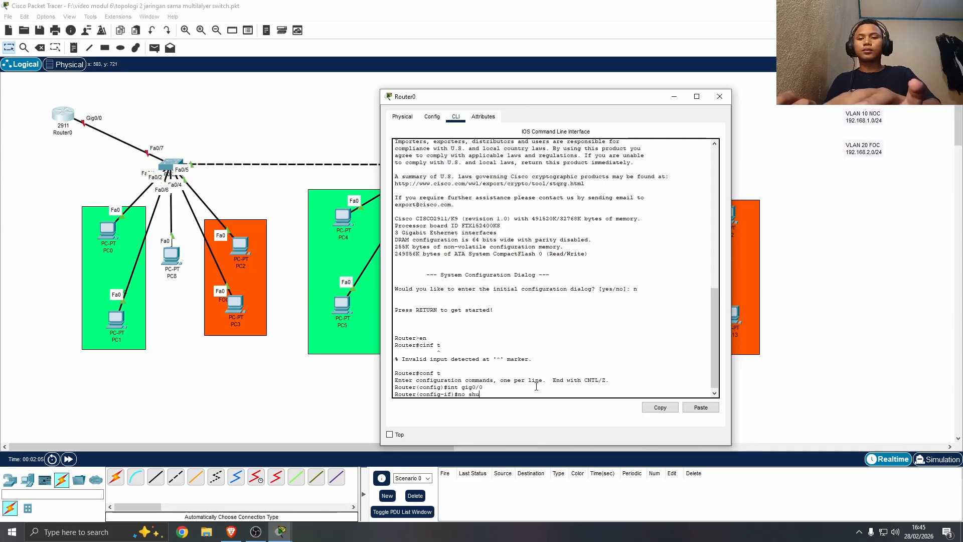
pyautogui.write('u')
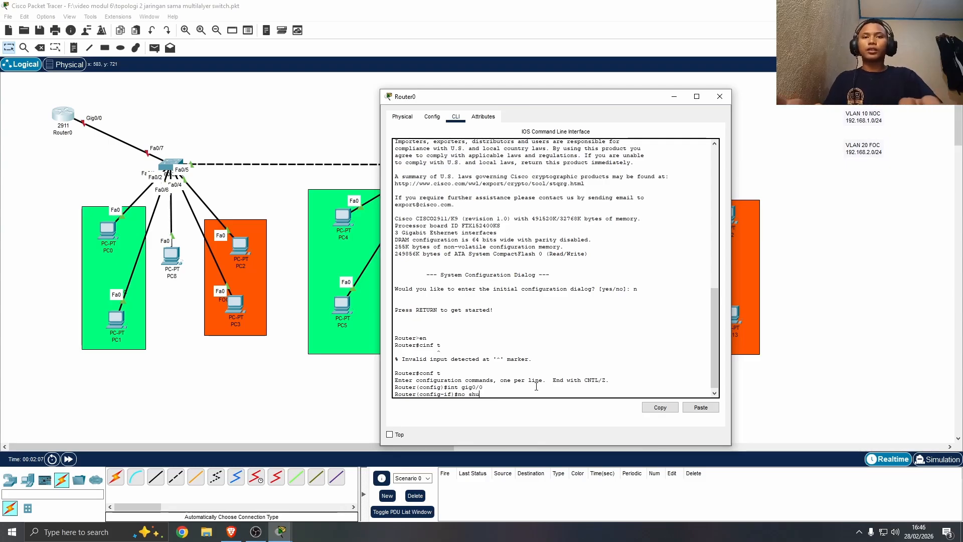
pyautogui.write('t')
pyautogui.press('Tab')
pyautogui.press('Return')
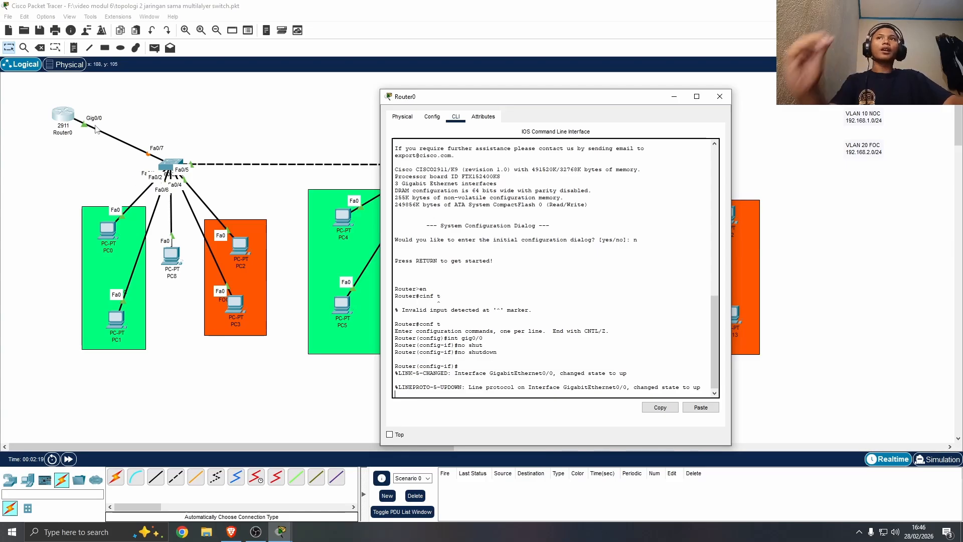
# Nudge Router0 in the topology, bring back its command line moved clear of the first switches, and get a fresh prompt
pyautogui.moveTo(69, 117)
pyautogui.mouseDown()
pyautogui.moveTo(47, 126)
pyautogui.moveTo(74, 121)
pyautogui.mouseUp()
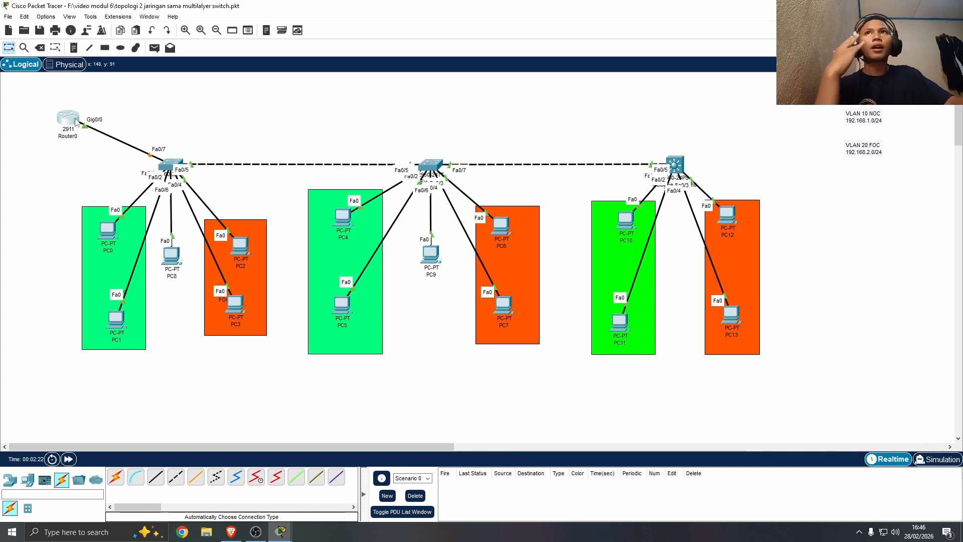
pyautogui.moveTo(76, 122)
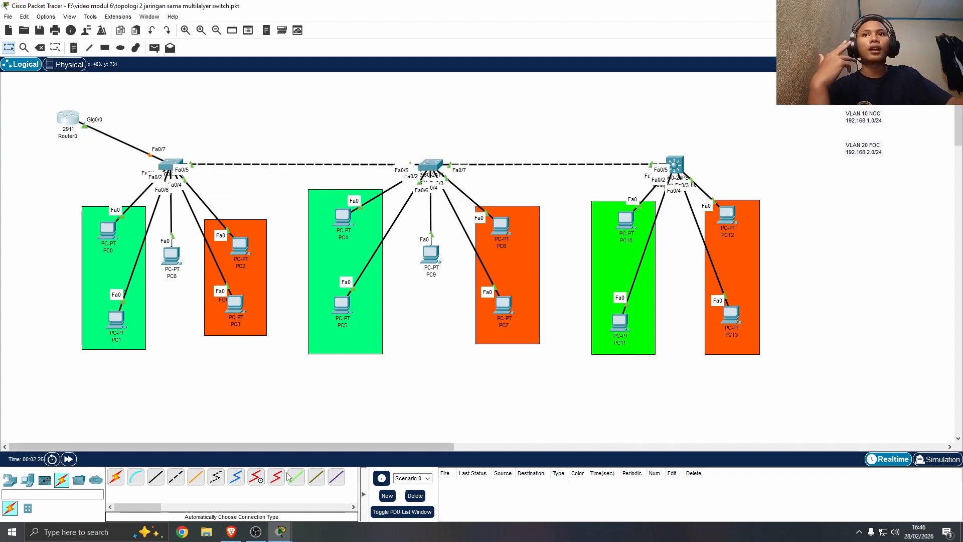
pyautogui.moveTo(281, 531)
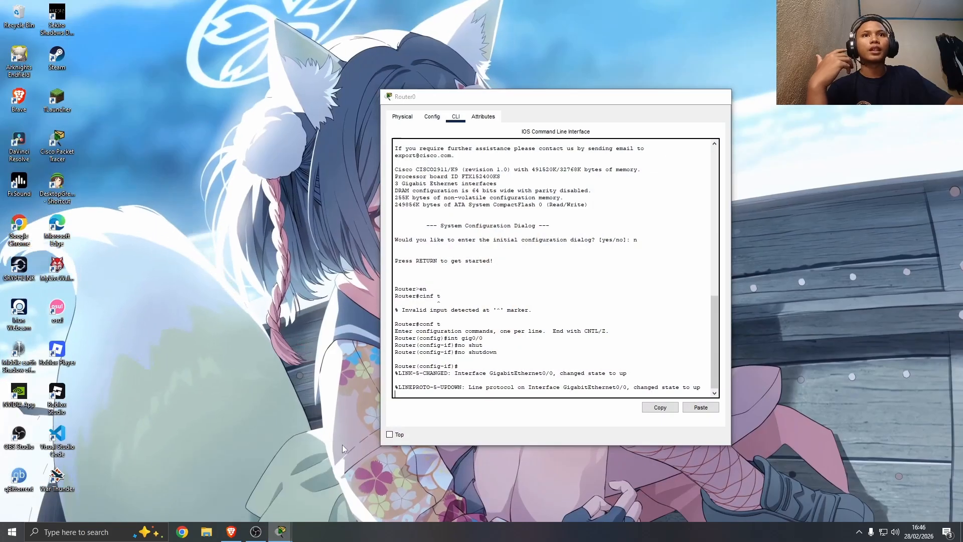
pyautogui.click(334, 484)
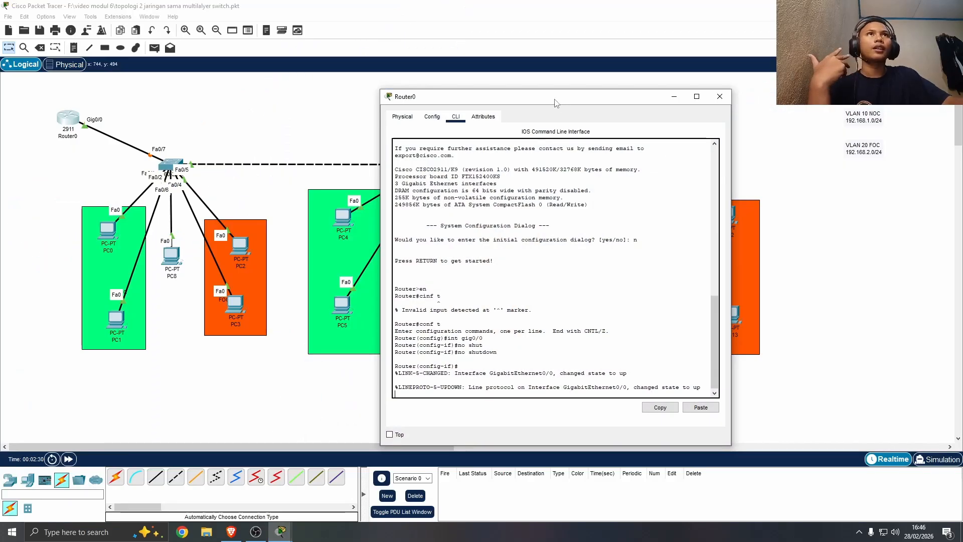
pyautogui.moveTo(555, 101); pyautogui.dragTo(635, 100)
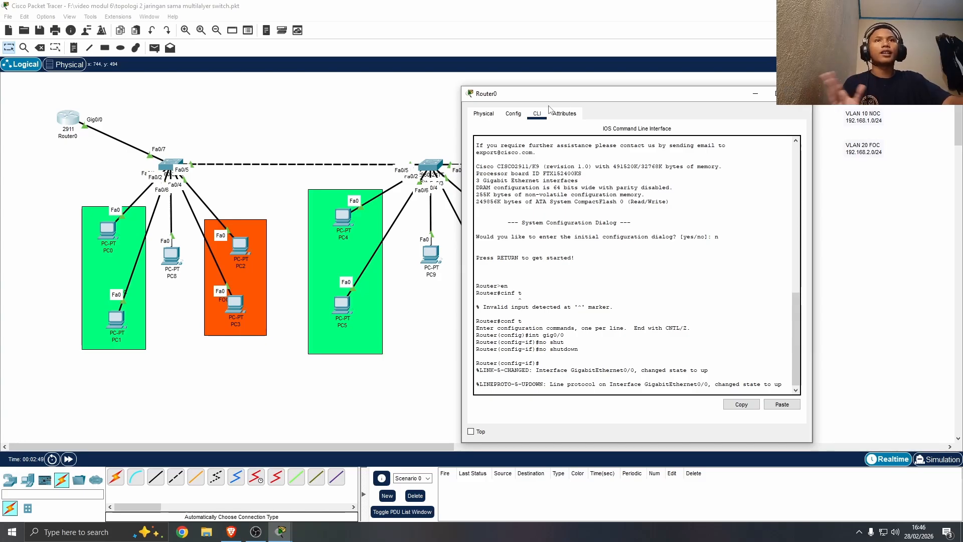
pyautogui.click(690, 272)
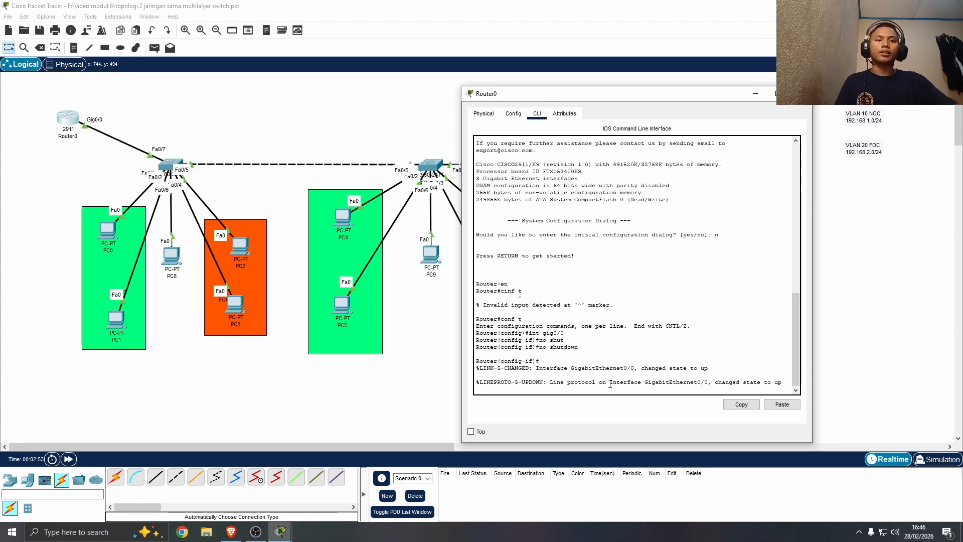
pyautogui.press('Return')
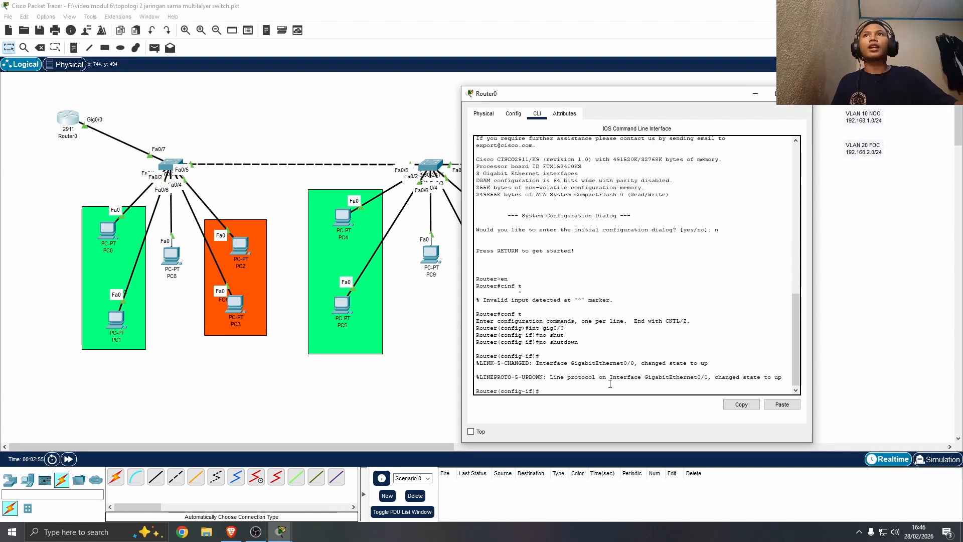
# Move Router0 slightly closer to the first switch and return to its command-line window
pyautogui.moveTo(67, 118)
pyautogui.mouseDown()
pyautogui.moveTo(71, 100)
pyautogui.moveTo(77, 115)
pyautogui.mouseUp()
pyautogui.click(282, 538)
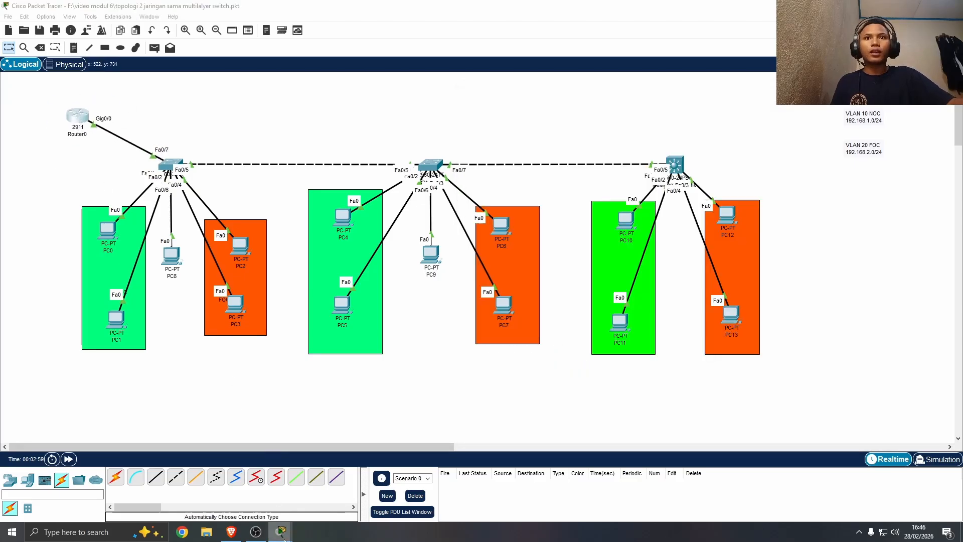
pyautogui.click(361, 491)
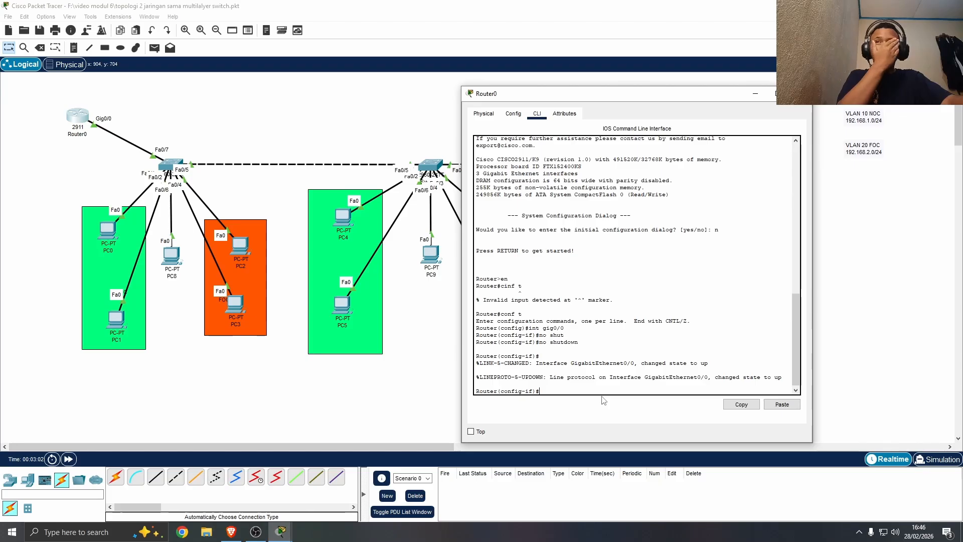
pyautogui.scroll(-1, 573, 367)
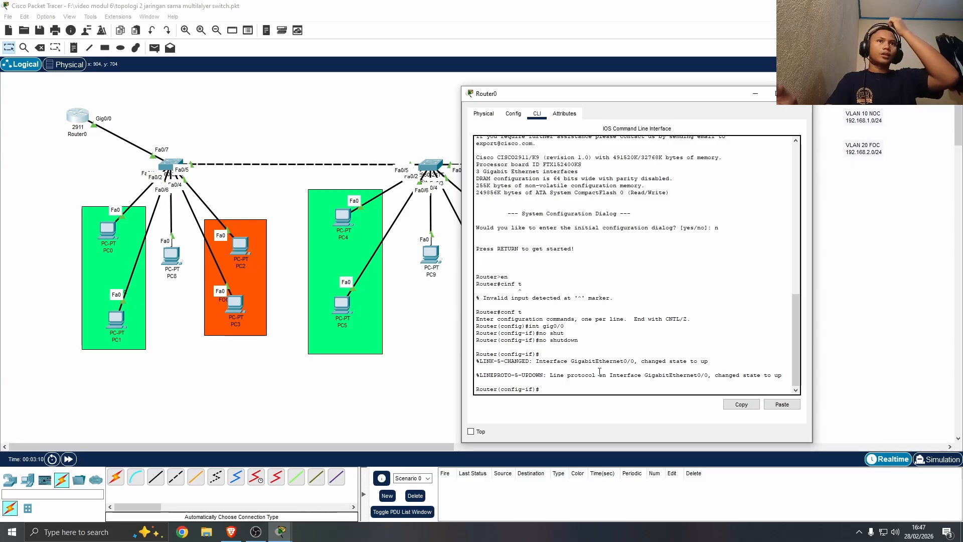
# Exit Router0's gig0/0 interface mode back to global configuration with the ex command
pyautogui.write('int')
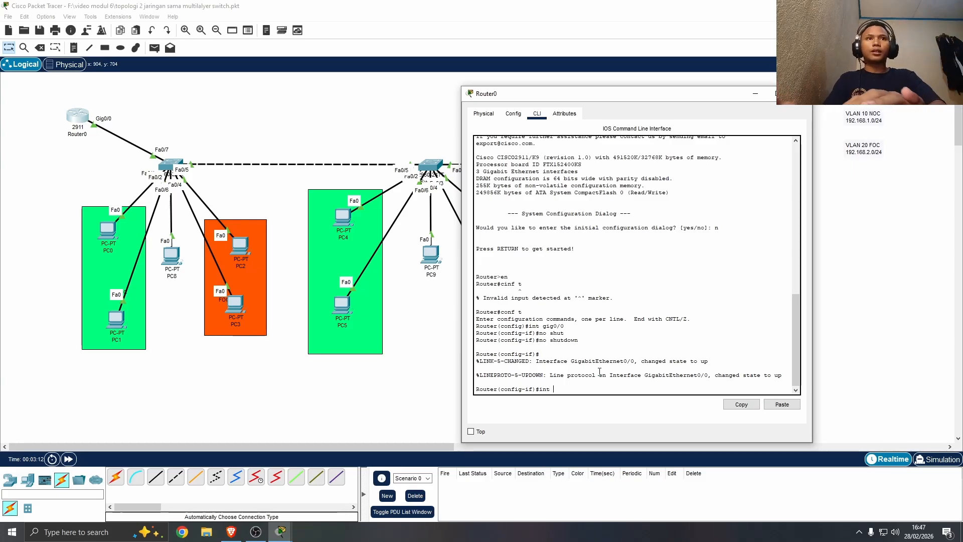
pyautogui.press('BackSpace')
pyautogui.press('BackSpace')
pyautogui.press('BackSpace')
pyautogui.press('BackSpace')
pyautogui.write('ex')
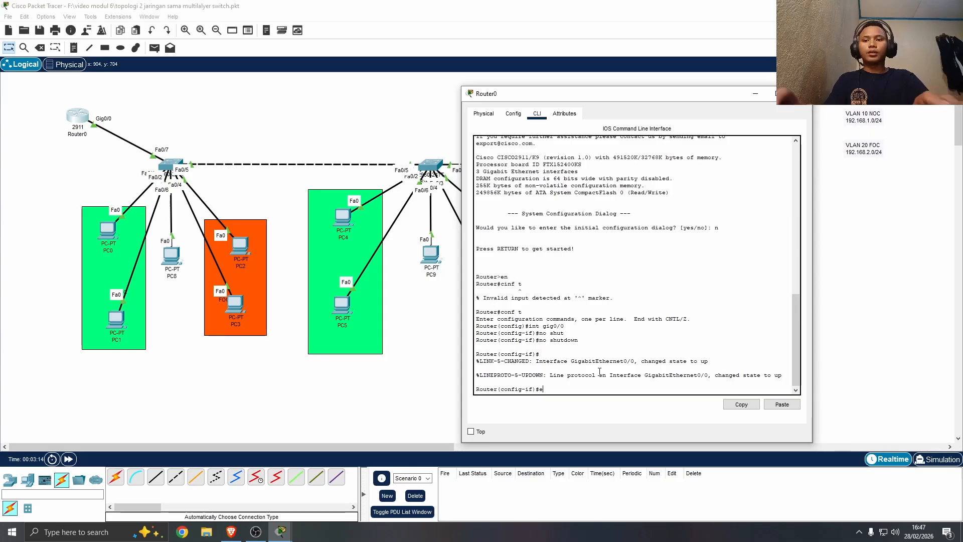
pyautogui.press('Return')
# Create subinterface g0/0.10 on Router0 and get a fresh prompt in its configuration mode
pyautogui.write('int')
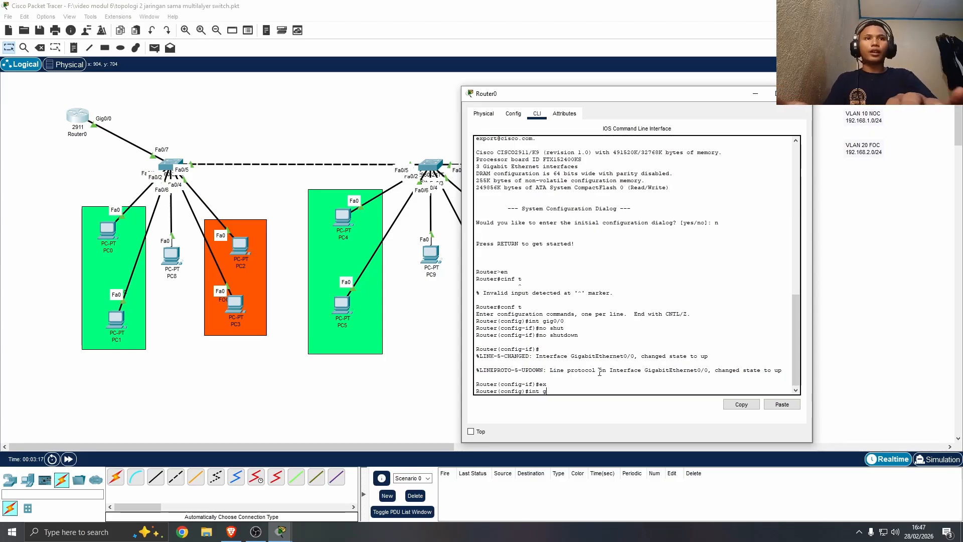
pyautogui.write(' g0/0')
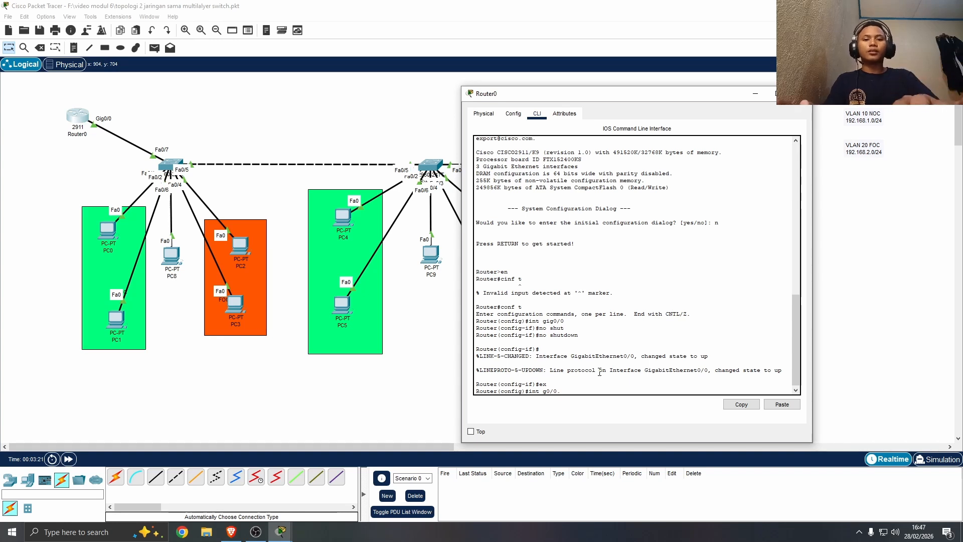
pyautogui.write('.10')
pyautogui.moveTo(564, 389)
pyautogui.mouseDown()
pyautogui.moveTo(531, 390)
pyautogui.moveTo(576, 399)
pyautogui.mouseUp()
pyautogui.click(591, 389)
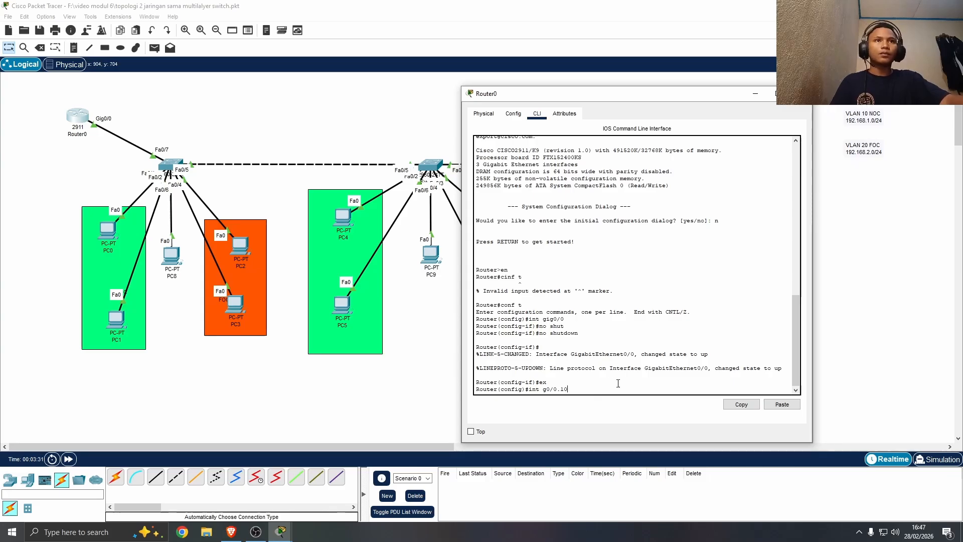
pyautogui.press('Return')
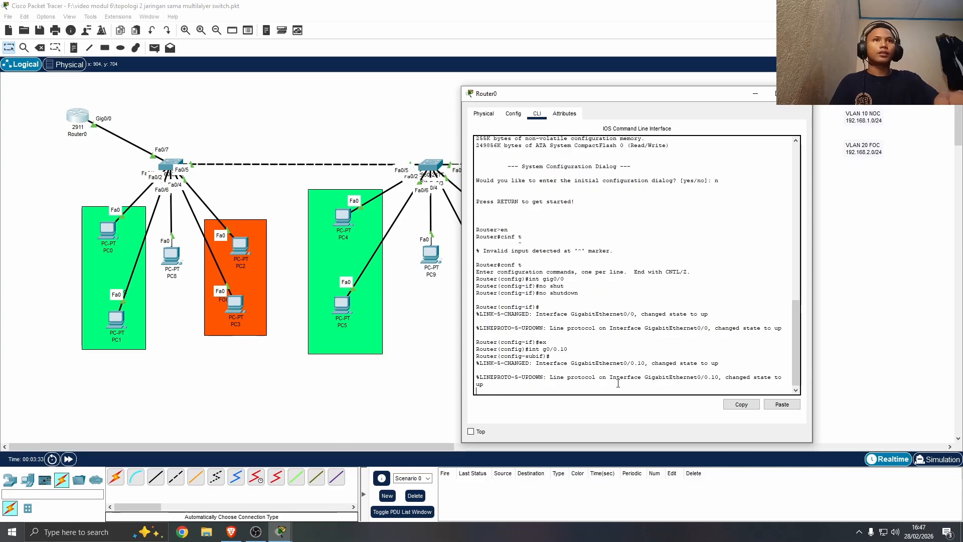
pyautogui.press('Return')
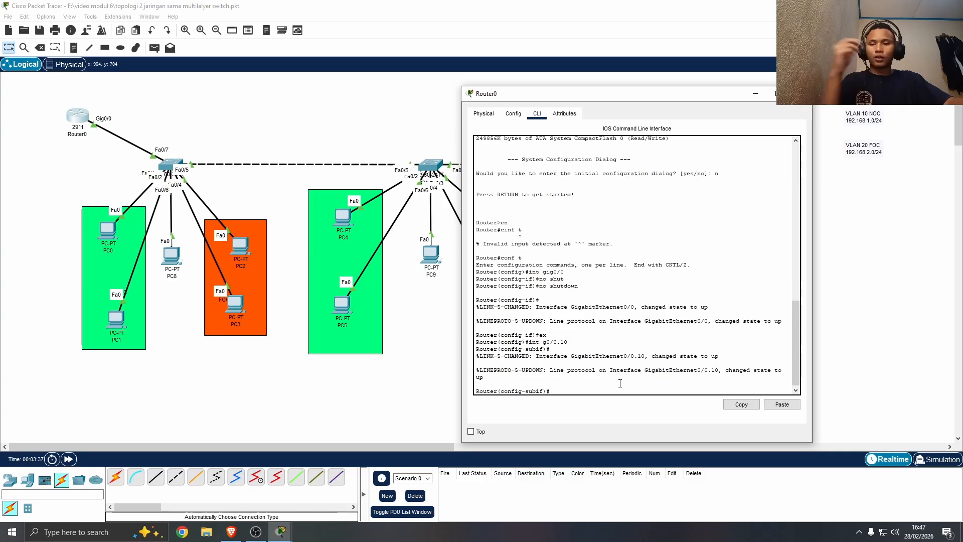
# Set the encapsulation of subinterface g0/0.10 to dot1Q with VLAN 10
pyautogui.write('eca')
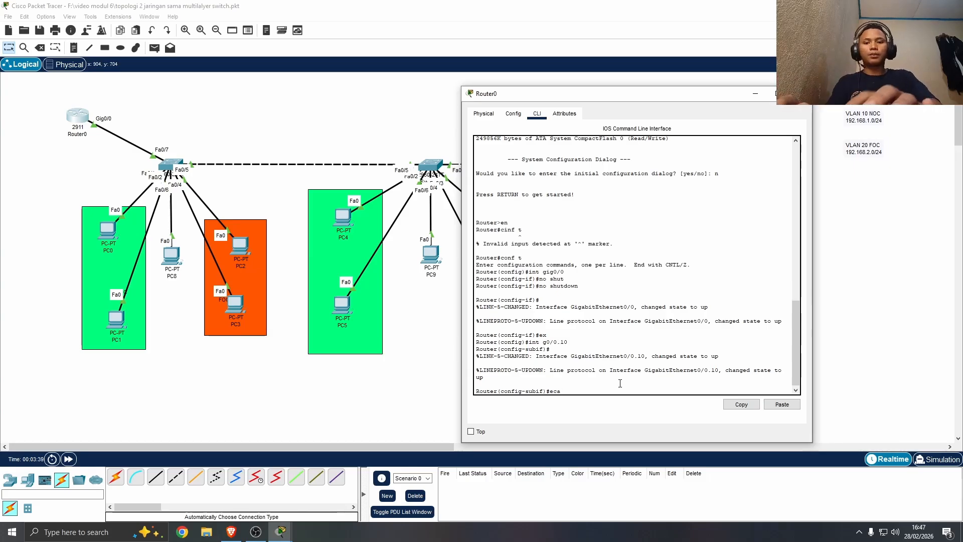
pyautogui.press('BackSpace')
pyautogui.press('BackSpace')
pyautogui.write('nca')
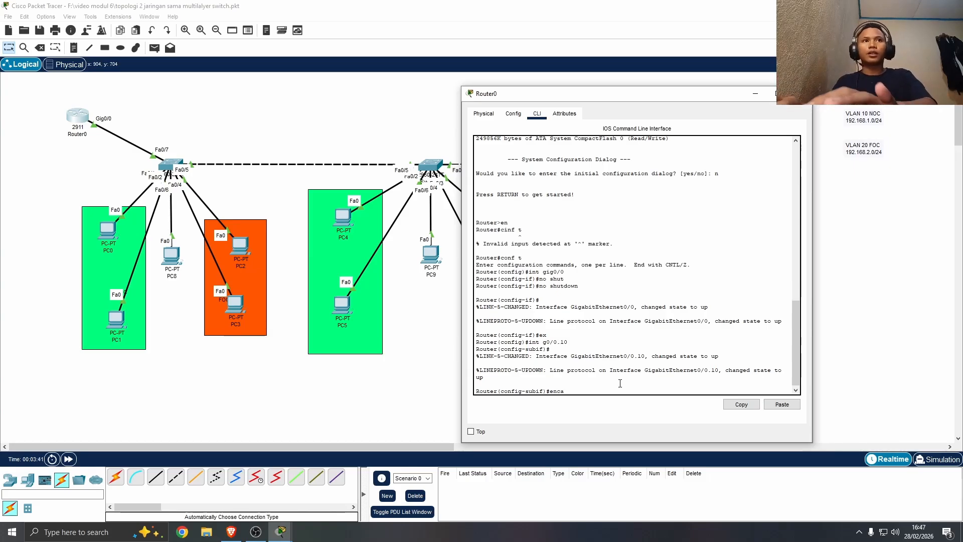
pyautogui.press('Tab')
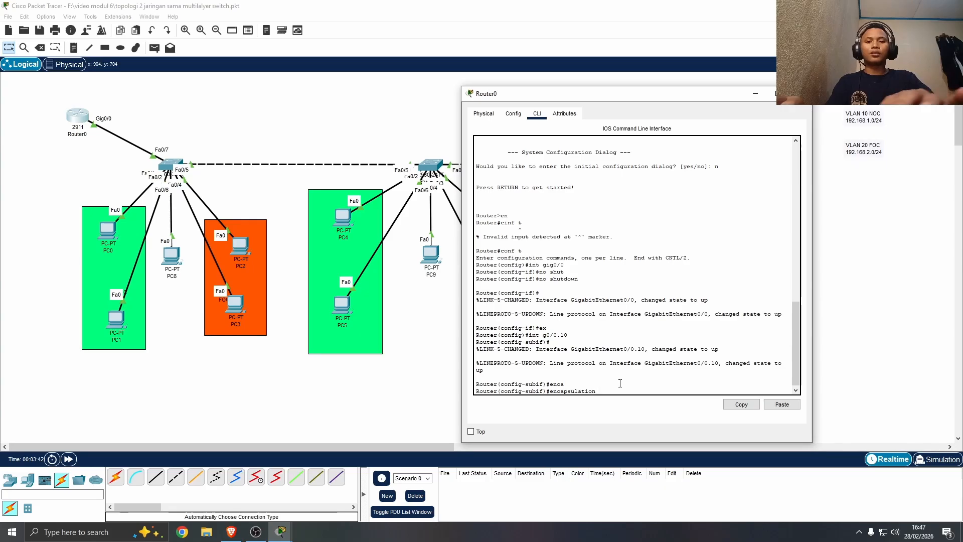
pyautogui.write('d')
pyautogui.press('Tab')
pyautogui.write('10')
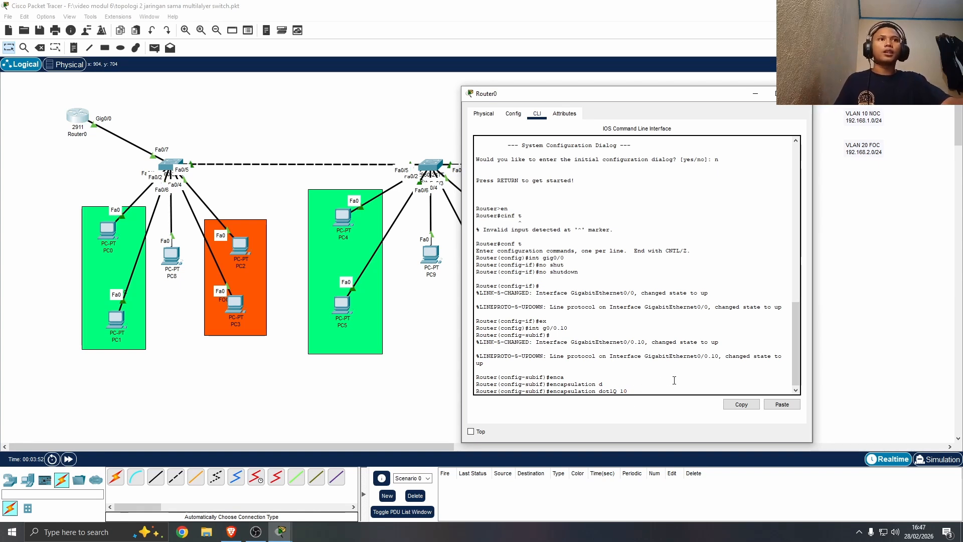
pyautogui.press('Return')
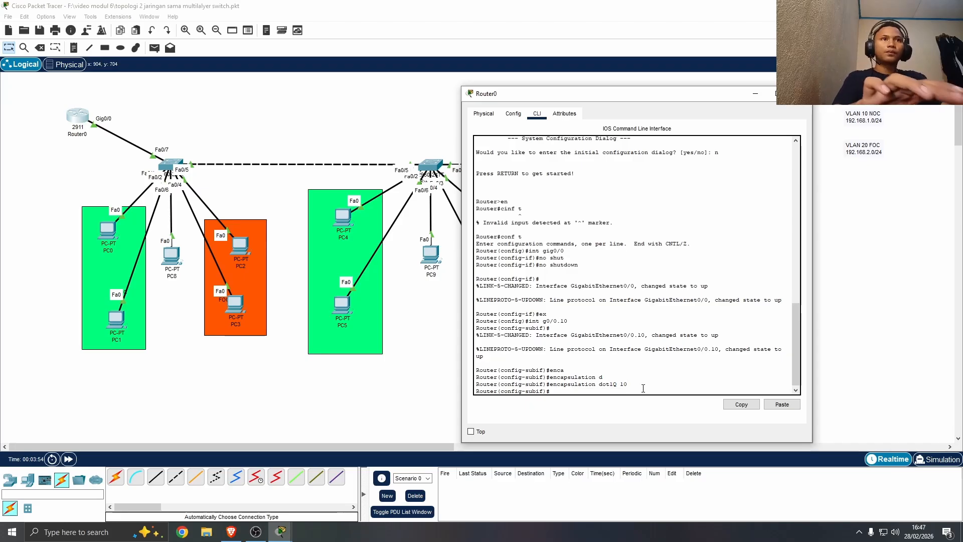
# Begin an ip address command for subinterface g0/0.10
pyautogui.write('ip add')
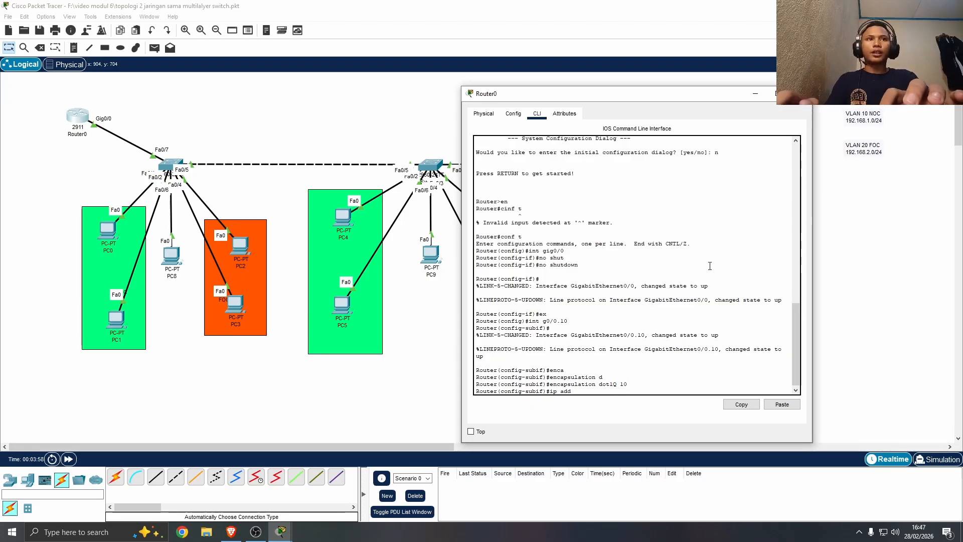
pyautogui.write('r')
pyautogui.press('Tab')
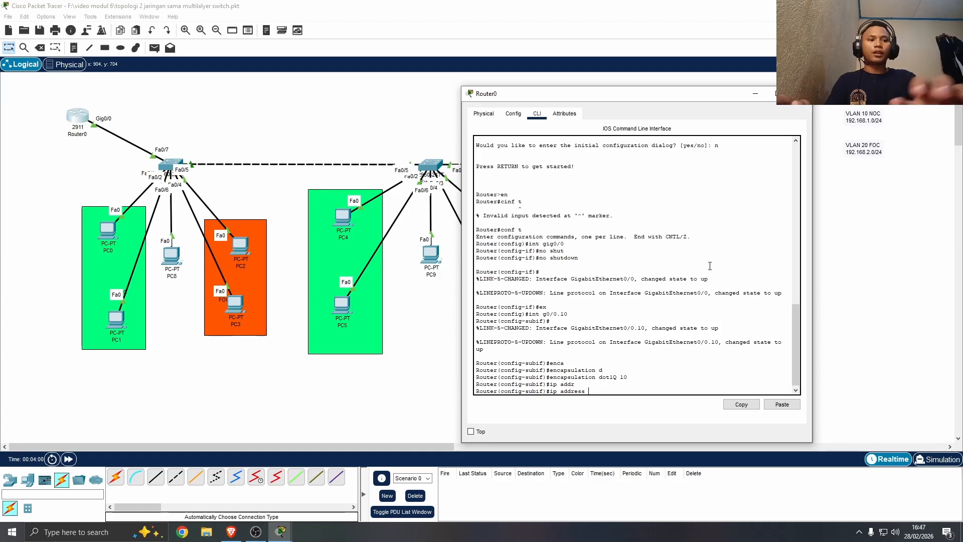
# Check PC0's IP configuration, close its window and return to Router0's command line
pyautogui.click(110, 229)
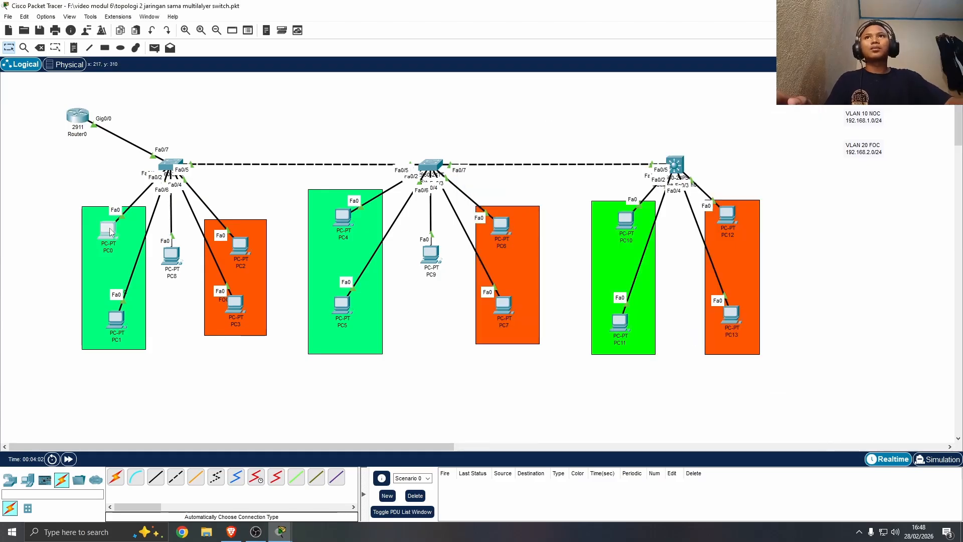
pyautogui.click(419, 135)
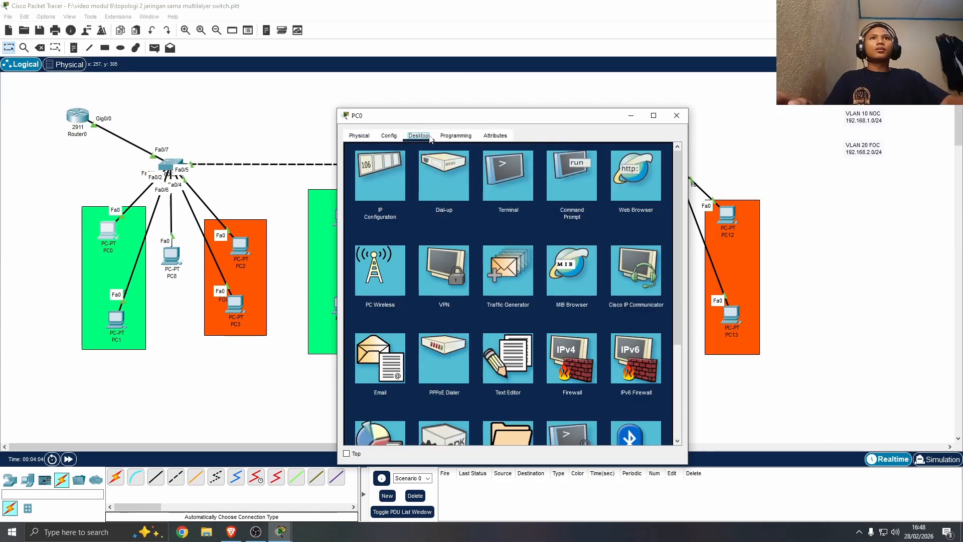
pyautogui.click(379, 174)
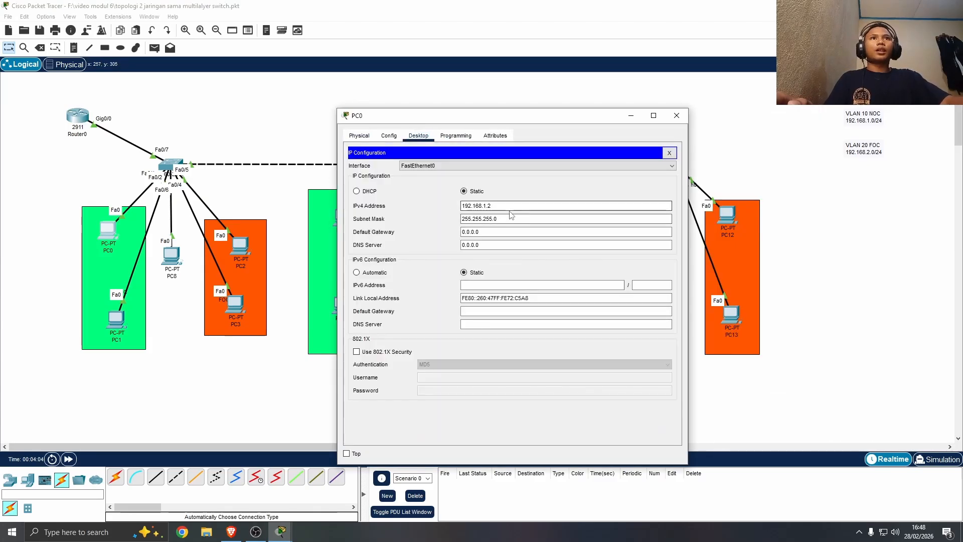
pyautogui.click(676, 116)
pyautogui.moveTo(284, 531)
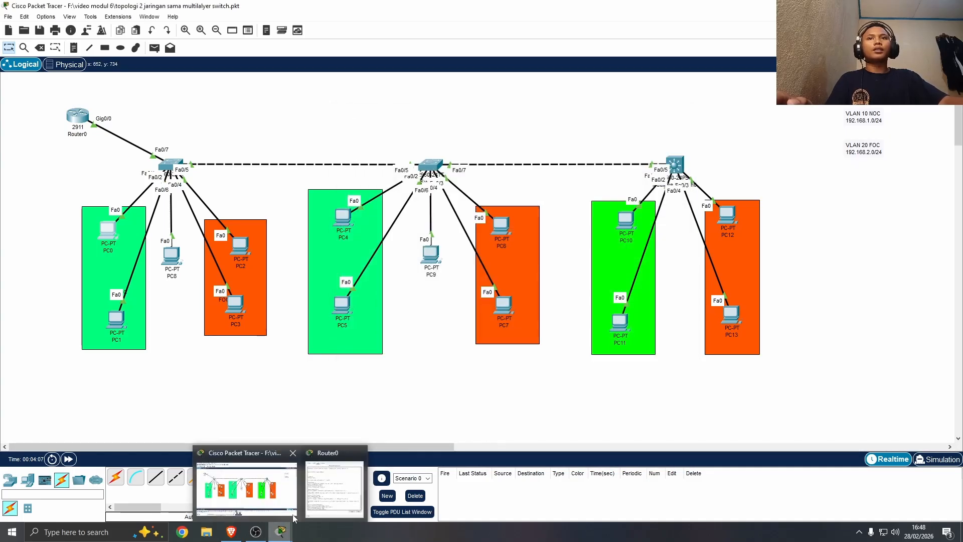
pyautogui.click(331, 489)
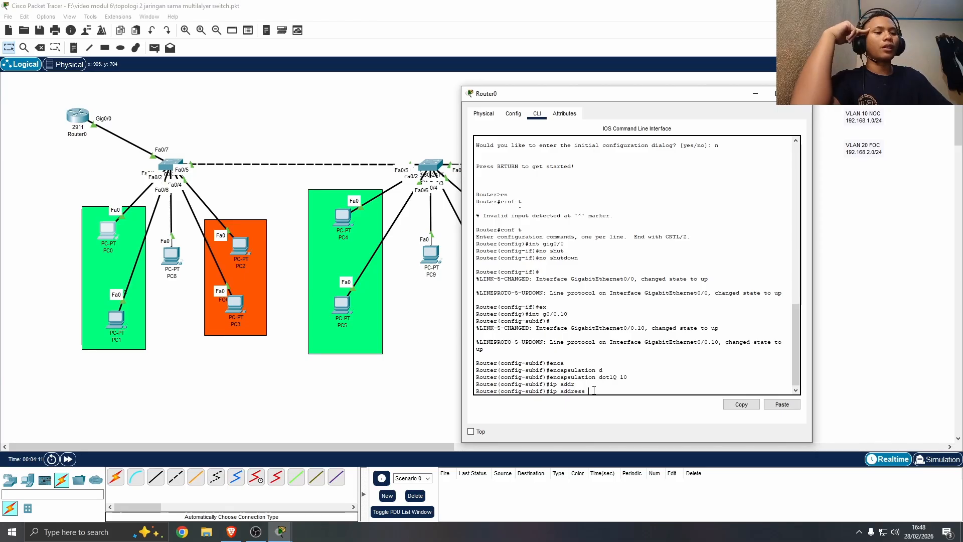
# Try to assign IP address 192.168.1.1 to subinterface g0/0.10 without a subnet mask
pyautogui.write('192.168.1.')
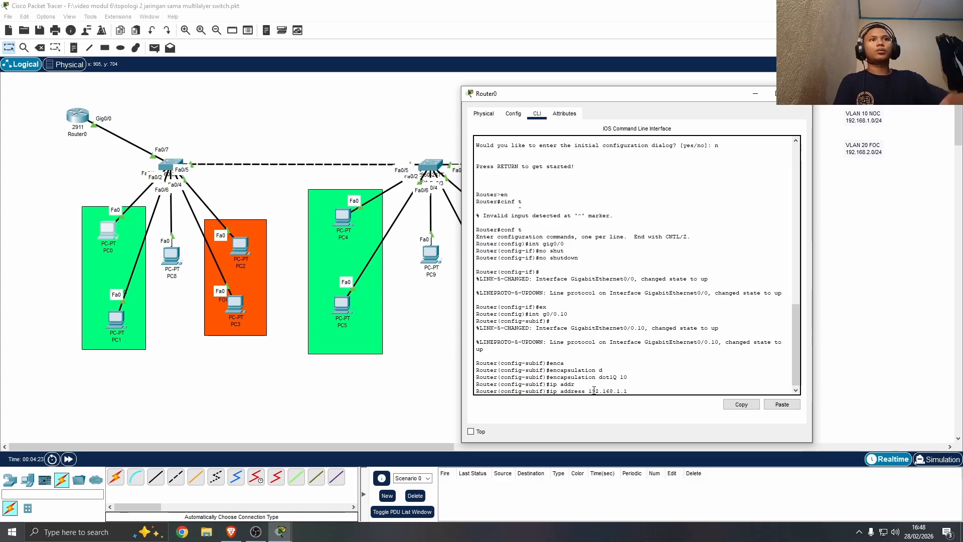
pyautogui.write('1')
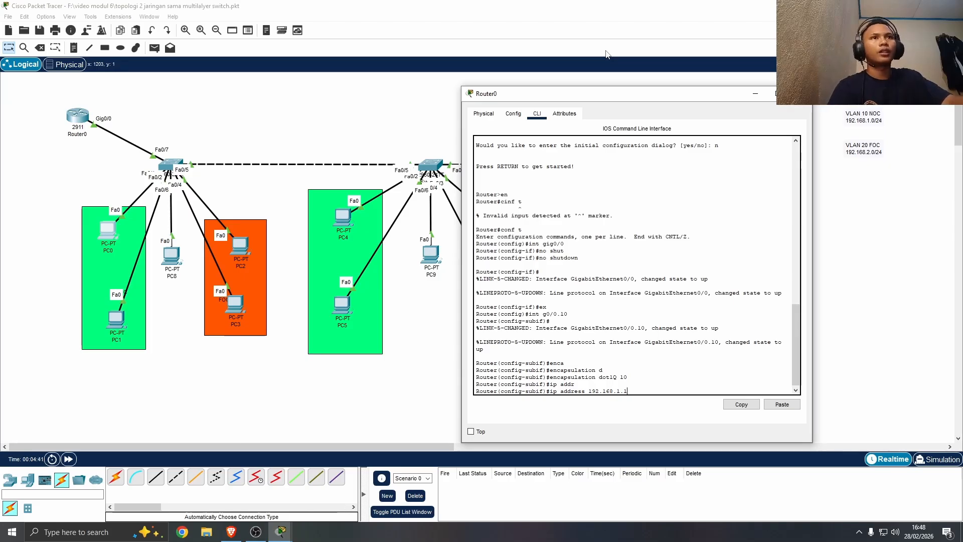
pyautogui.scroll(-1, 649, 305)
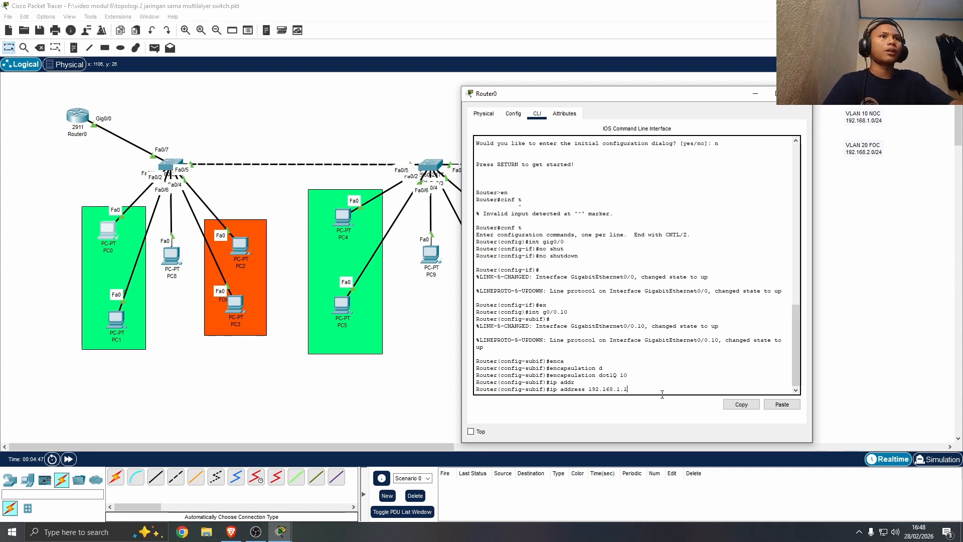
pyautogui.press('Return')
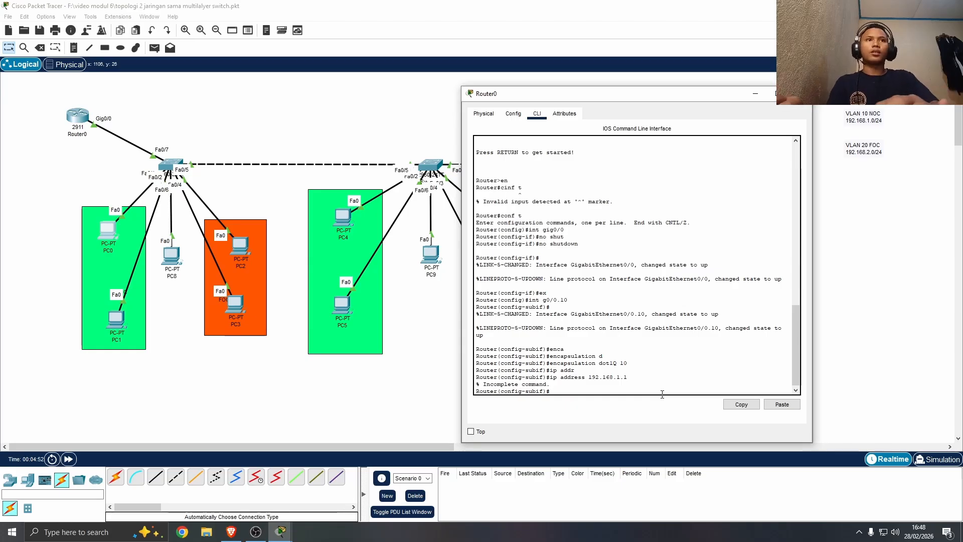
# Assign IP address 192.168.1.1 with mask 255.255.255.0 to subinterface g0/0.10 and exit to global configuration
pyautogui.write('ip')
pyautogui.press('Tab')
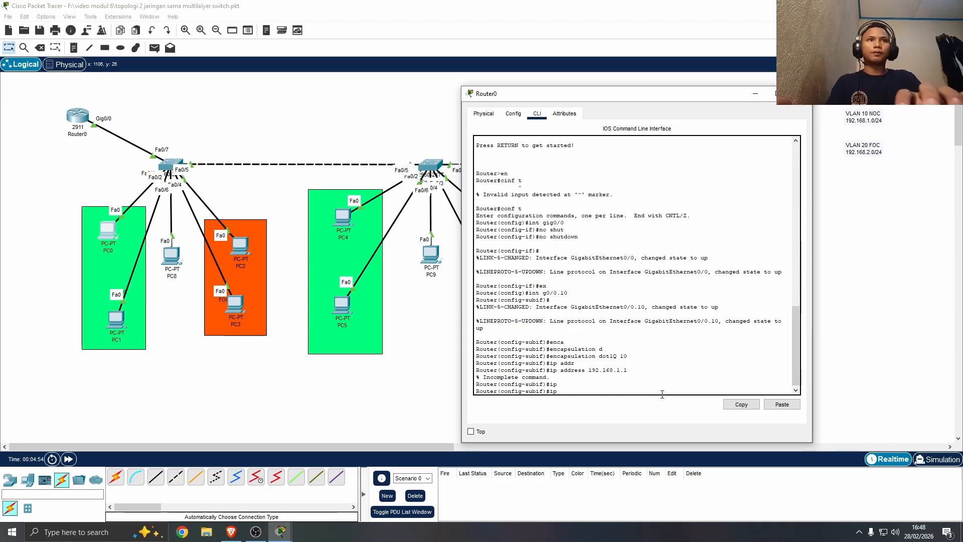
pyautogui.write('add')
pyautogui.press('Tab')
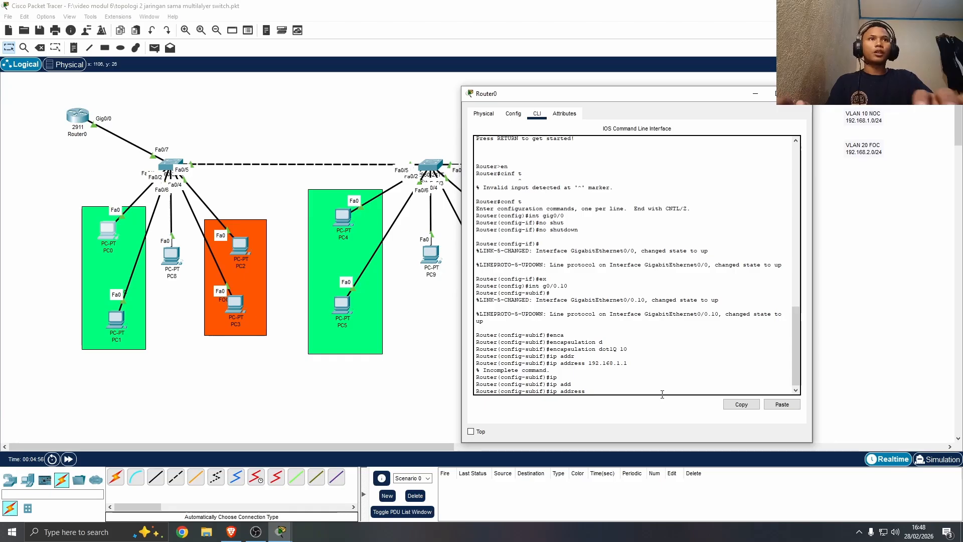
pyautogui.write('192.168')
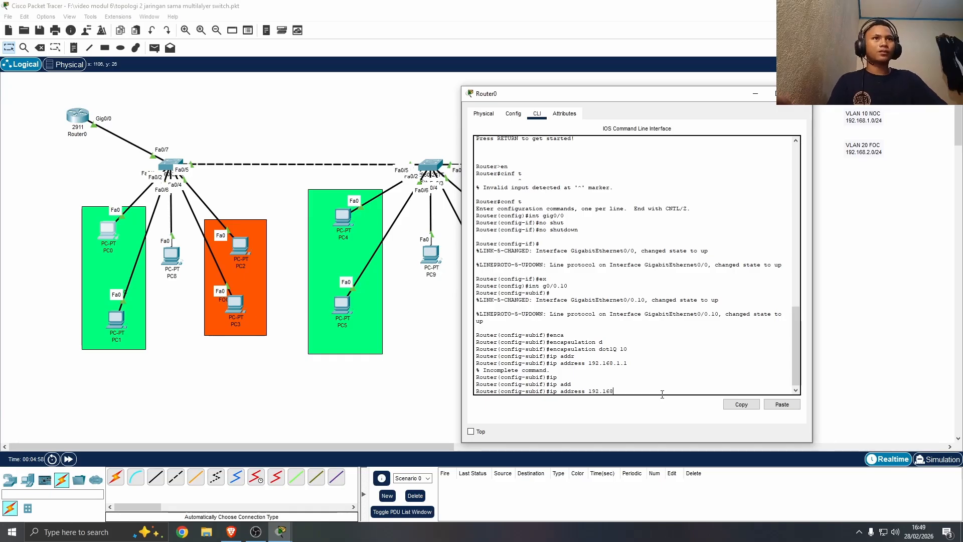
pyautogui.write('.1.1 255')
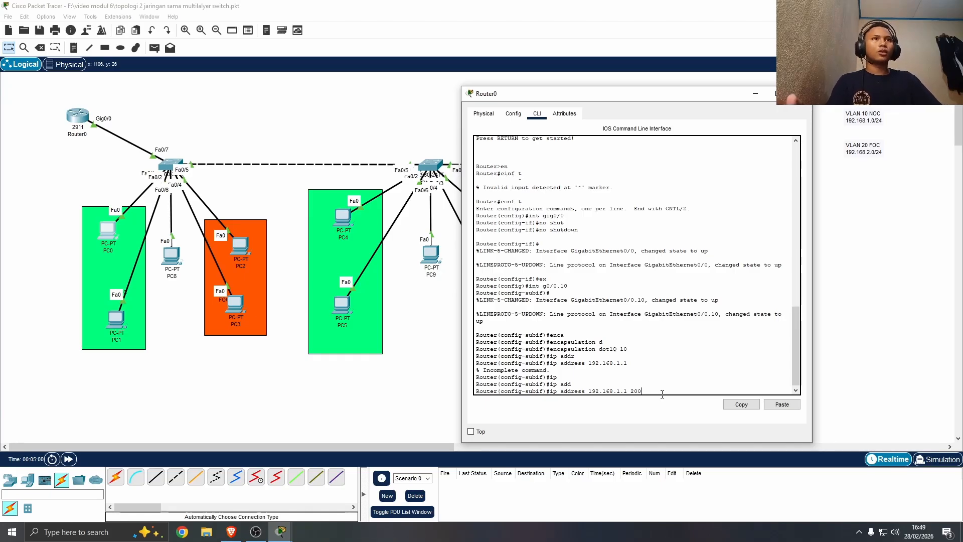
pyautogui.press('BackSpace')
pyautogui.press('BackSpace')
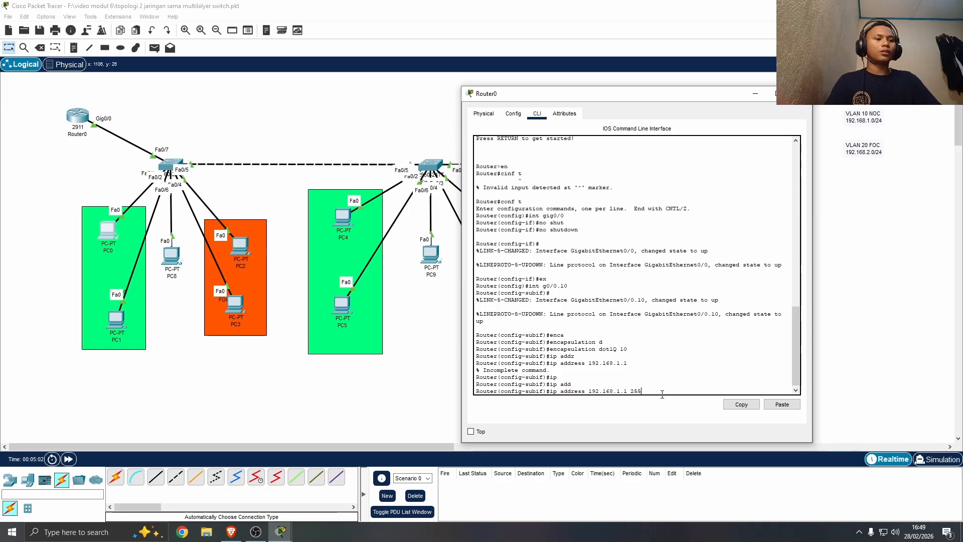
pyautogui.write('55.255.255.0')
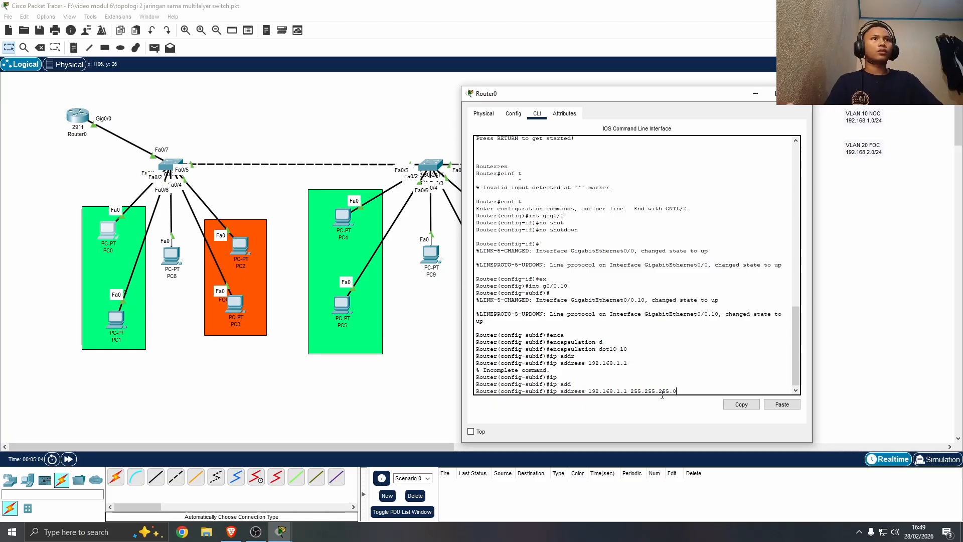
pyautogui.press('Return')
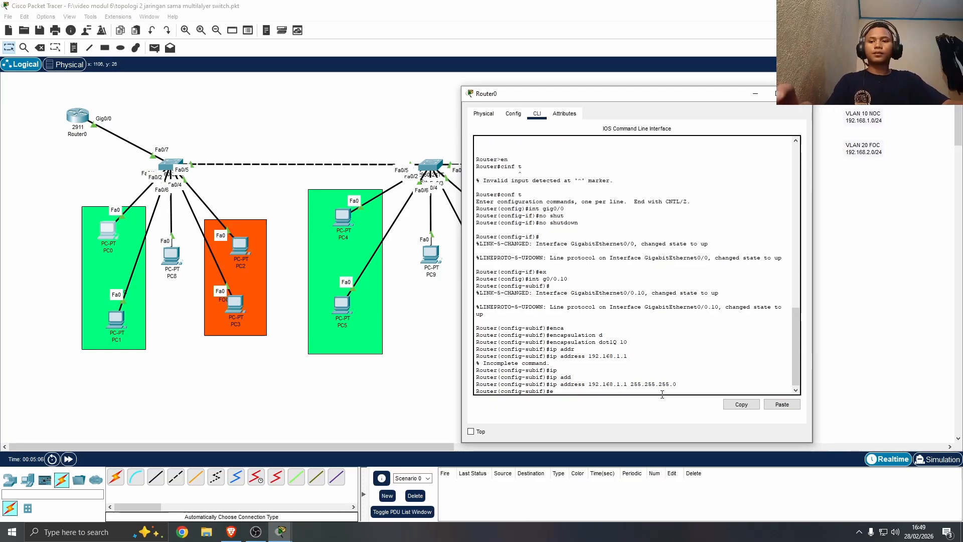
pyautogui.write('ex')
pyautogui.press('Return')
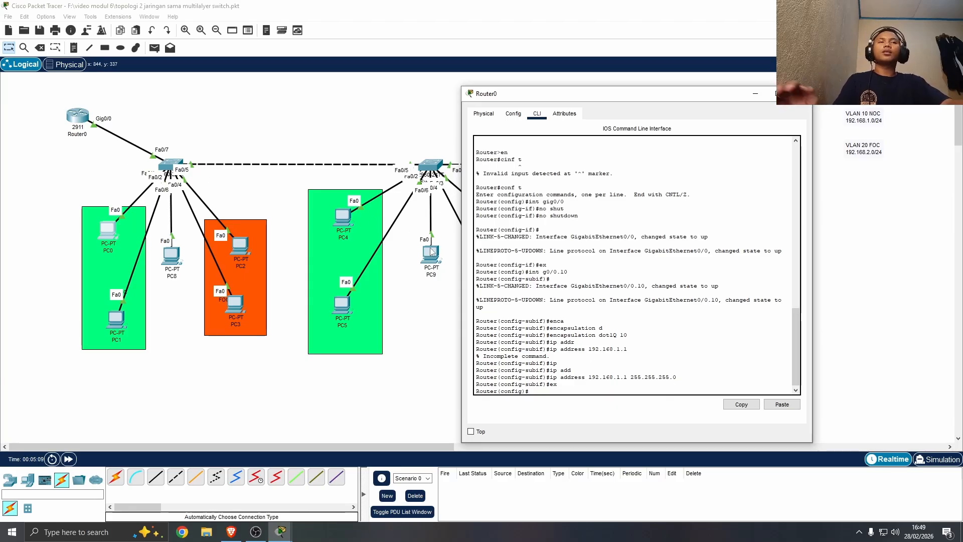
# Review the VLAN database of Switch0 and close its window
pyautogui.click(169, 168)
pyautogui.click(169, 168)
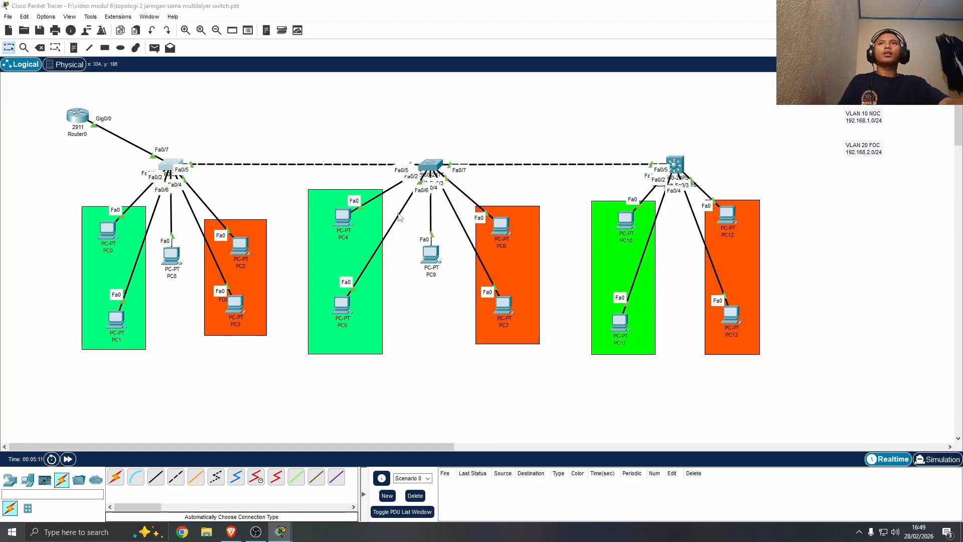
pyautogui.click(389, 136)
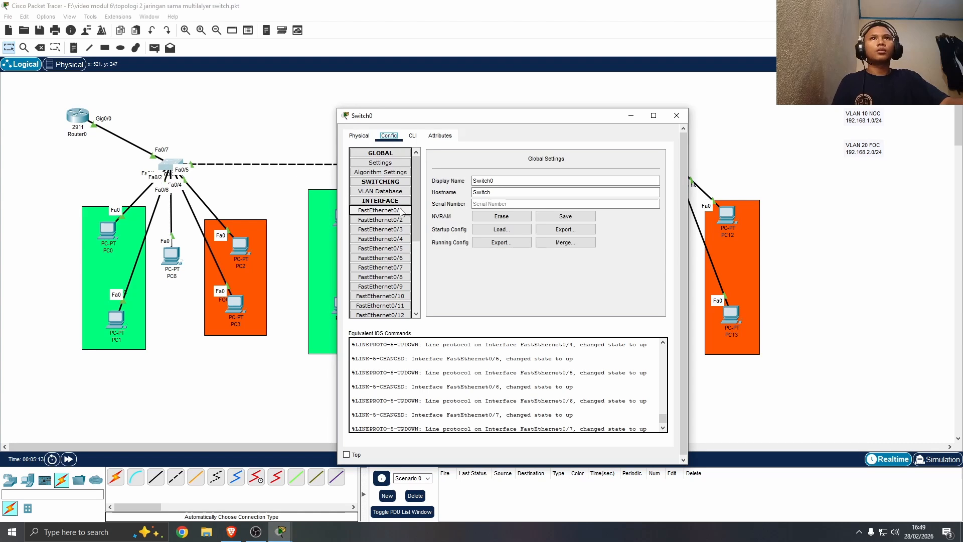
pyautogui.click(400, 191)
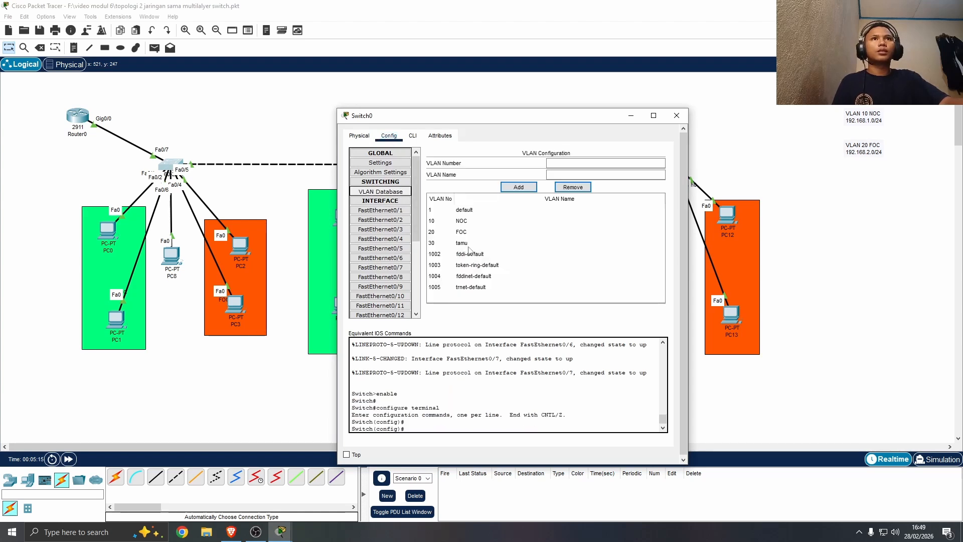
pyautogui.click(680, 118)
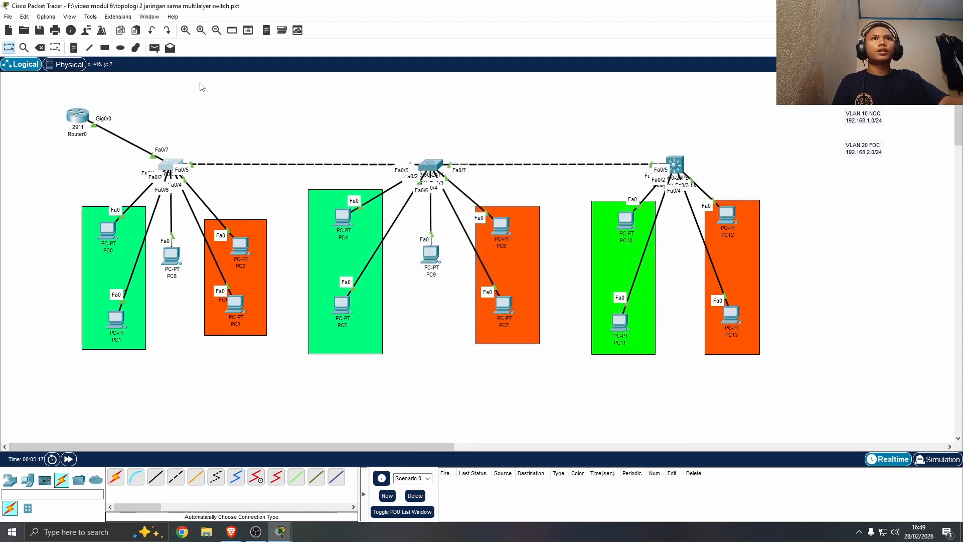
# Reopen Router0's command line and create subinterface g0/0.20
pyautogui.click(77, 116)
pyautogui.click(570, 387)
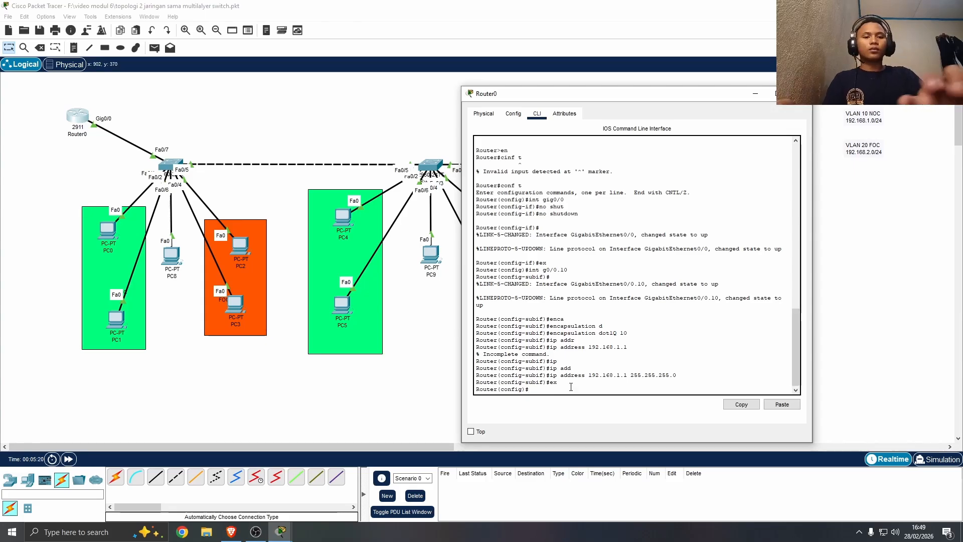
pyautogui.write('int g0')
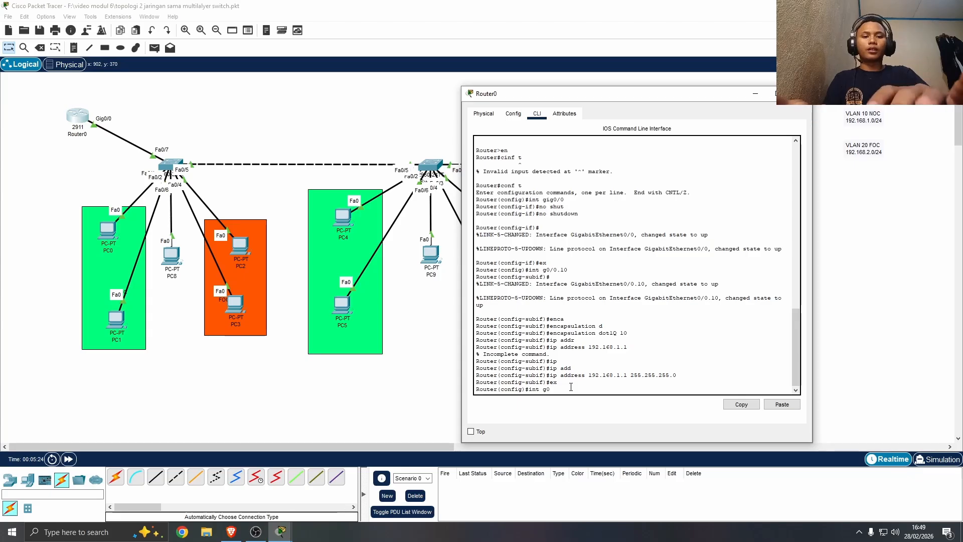
pyautogui.write('/')
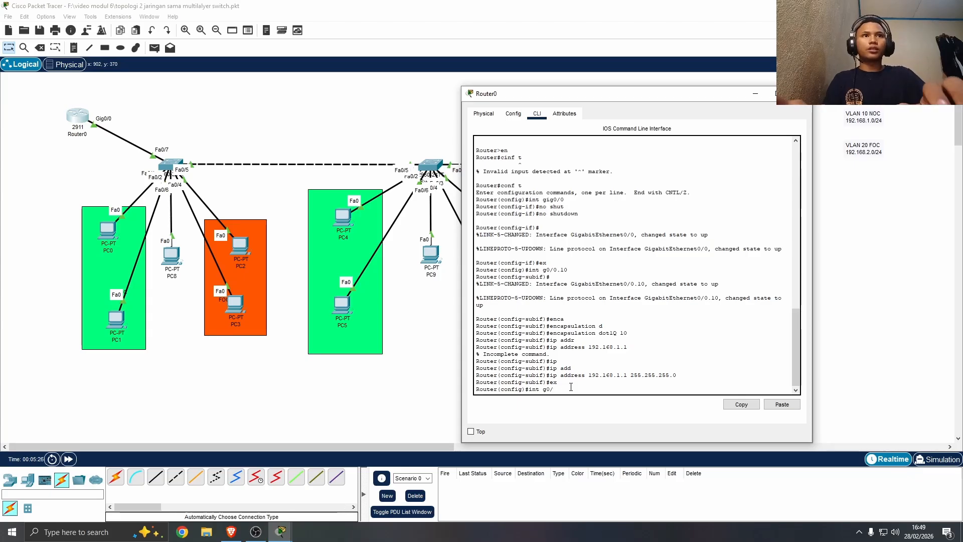
pyautogui.write('p00.')
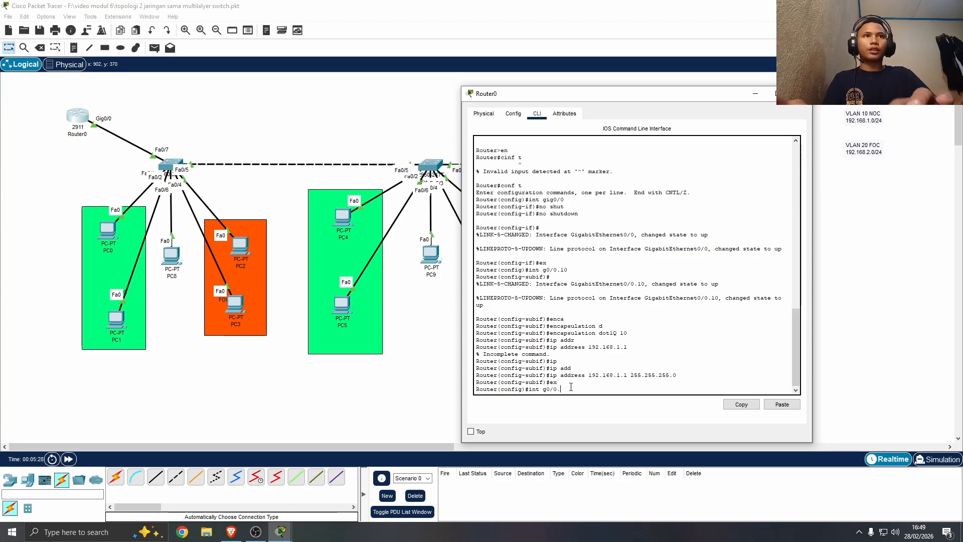
pyautogui.write('20')
pyautogui.press('Return')
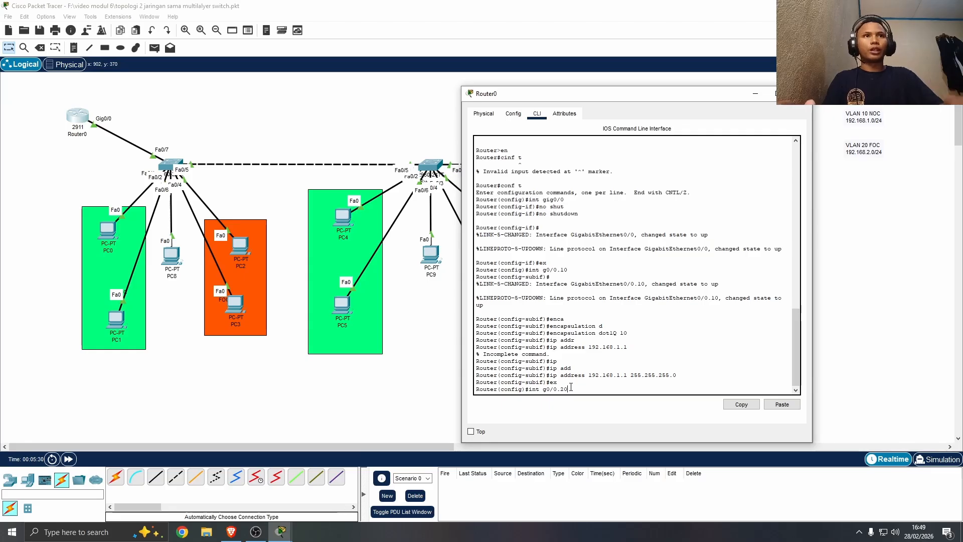
pyautogui.press('Return')
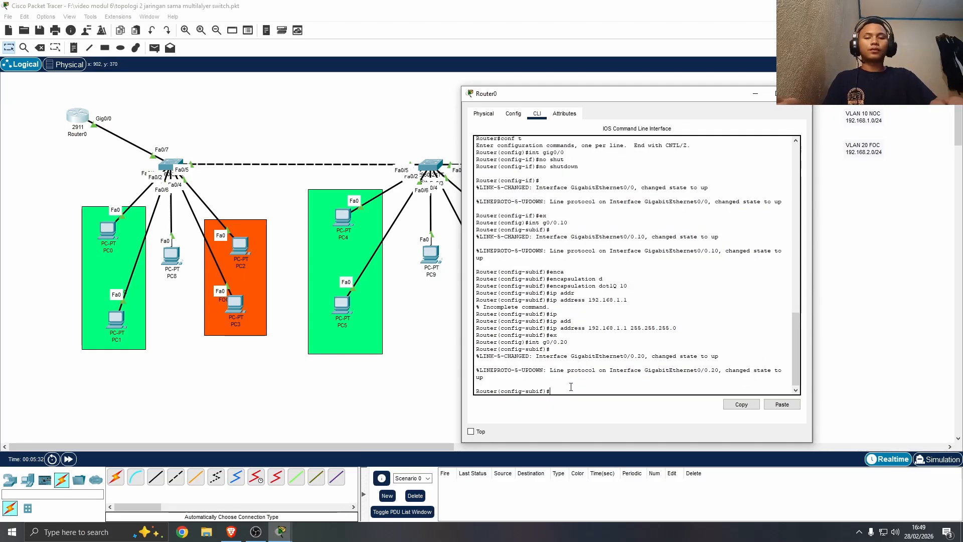
# Set the encapsulation of subinterface g0/0.20 to dot1Q with VLAN 20
pyautogui.write('en')
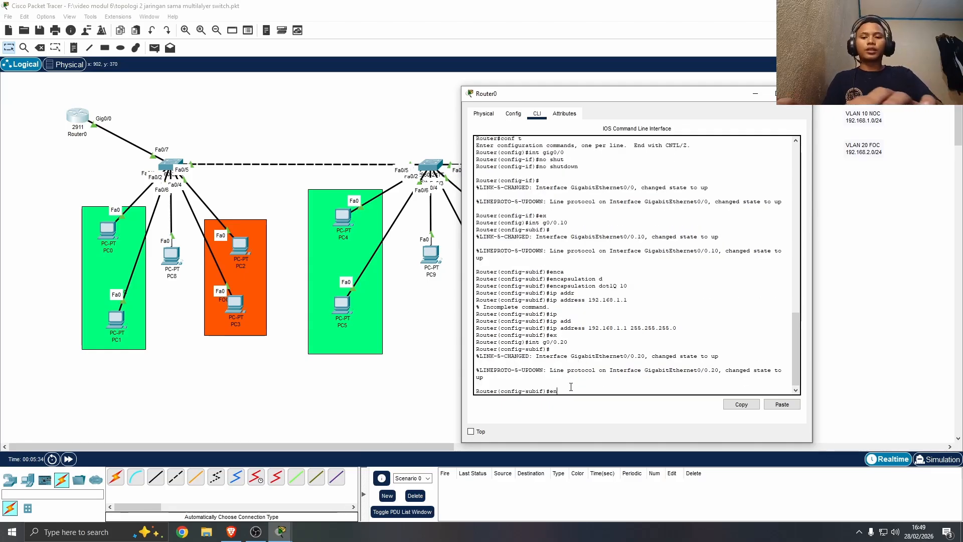
pyautogui.press('Tab')
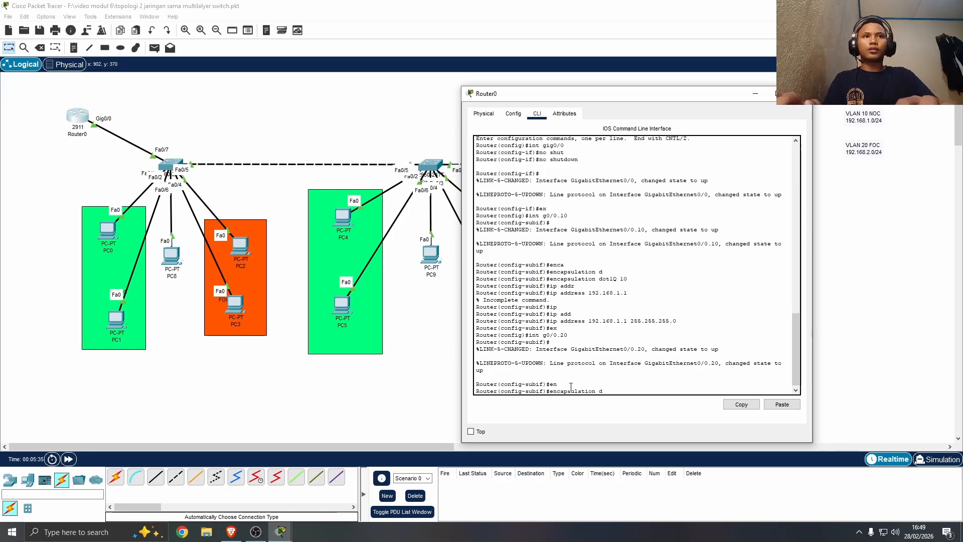
pyautogui.write('d')
pyautogui.press('Tab')
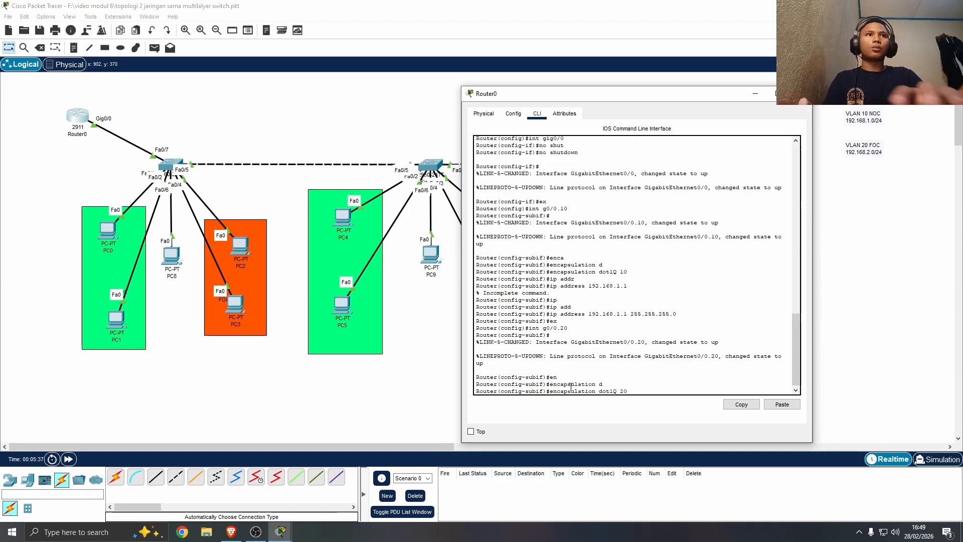
pyautogui.write('20')
pyautogui.press('Return')
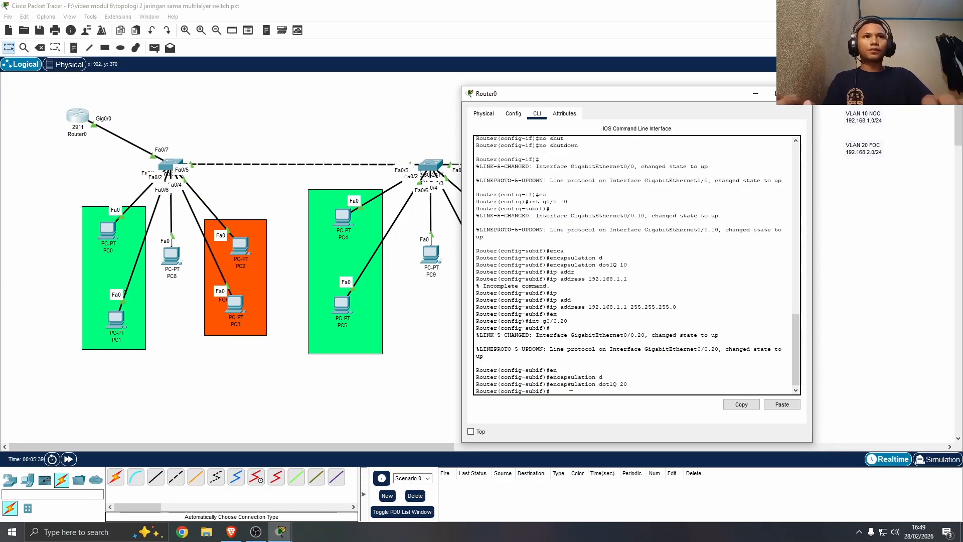
# Start the IP address command for subinterface g0/0.20 with 192.168.2.1, leaving it unsubmitted
pyautogui.write('ip add')
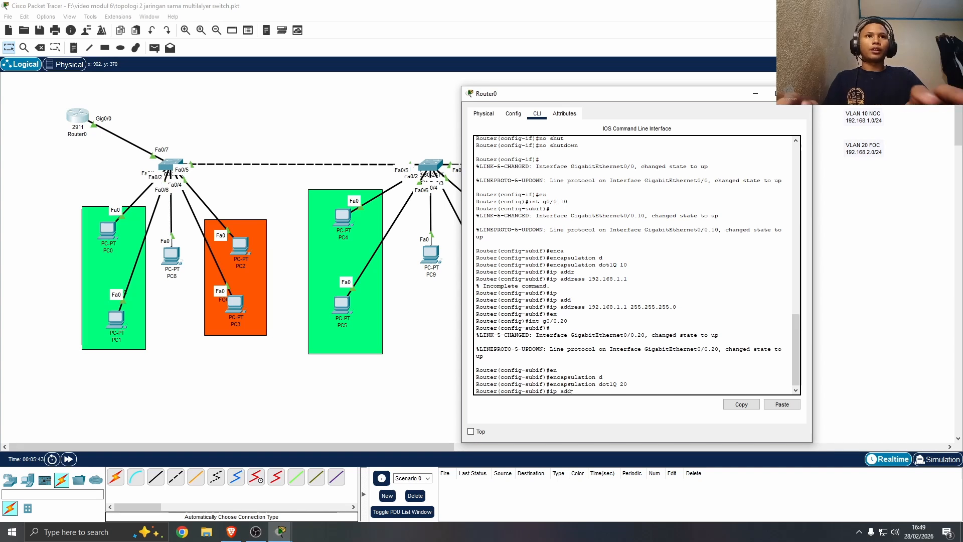
pyautogui.write(' 192.')
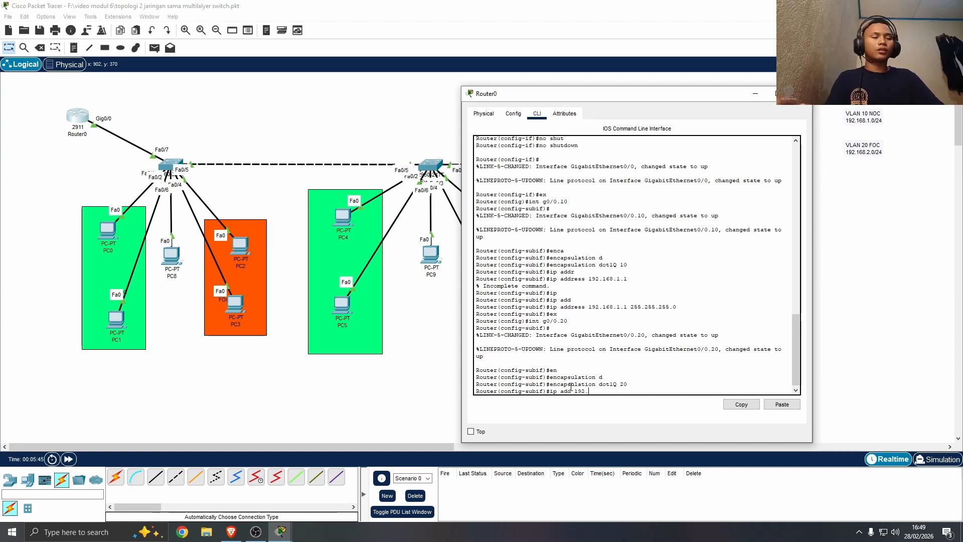
pyautogui.write('168.')
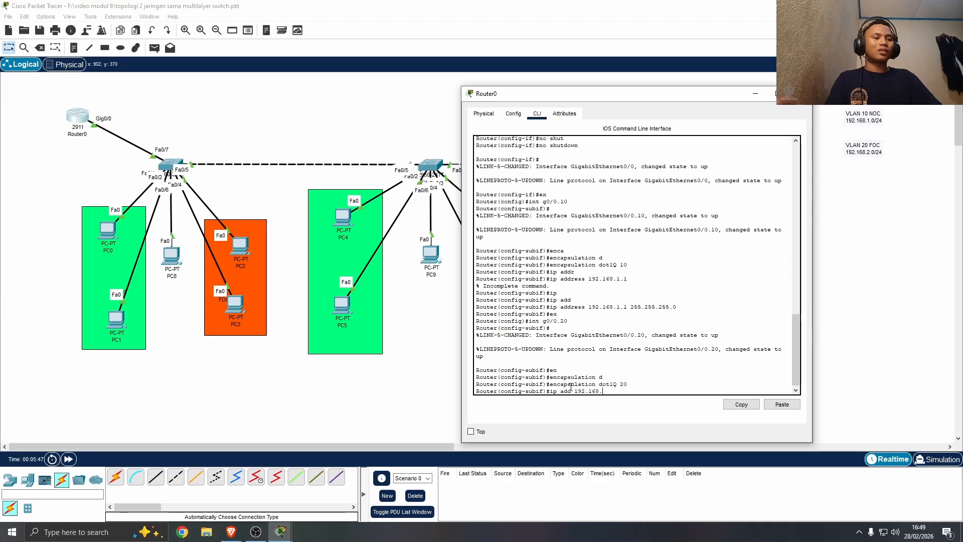
pyautogui.write('2.1')
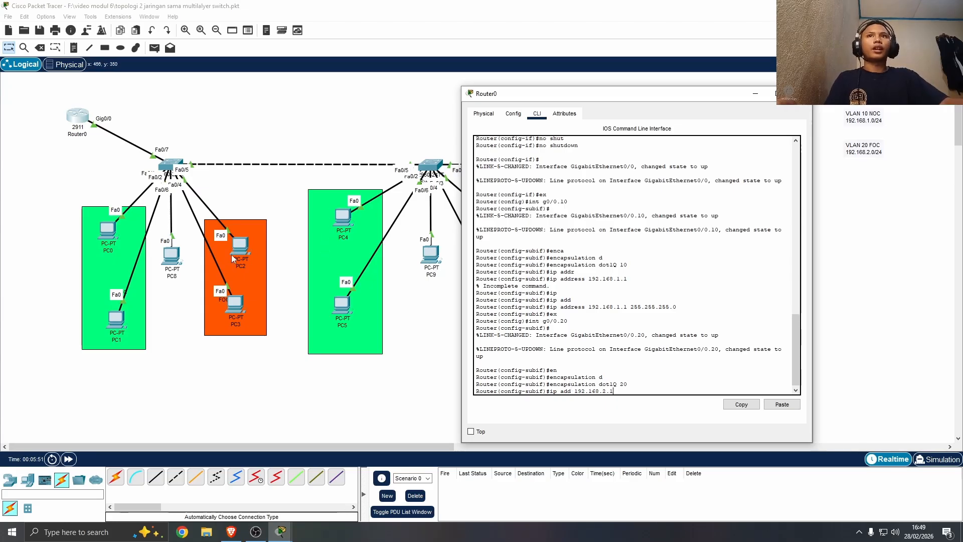
pyautogui.click(646, 390)
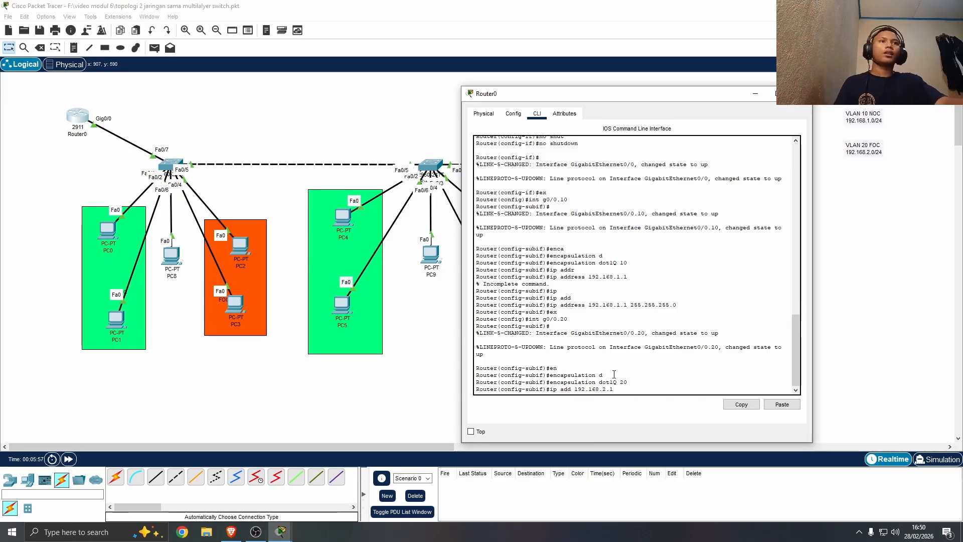
# Check PC2's IP configuration, close its window and return to Router0's command line
pyautogui.click(242, 245)
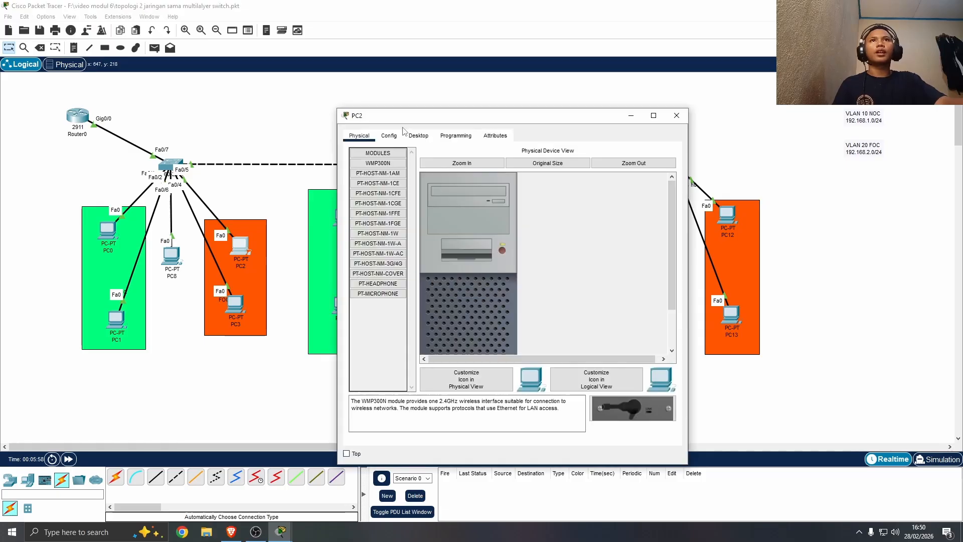
pyautogui.click(418, 135)
pyautogui.click(381, 175)
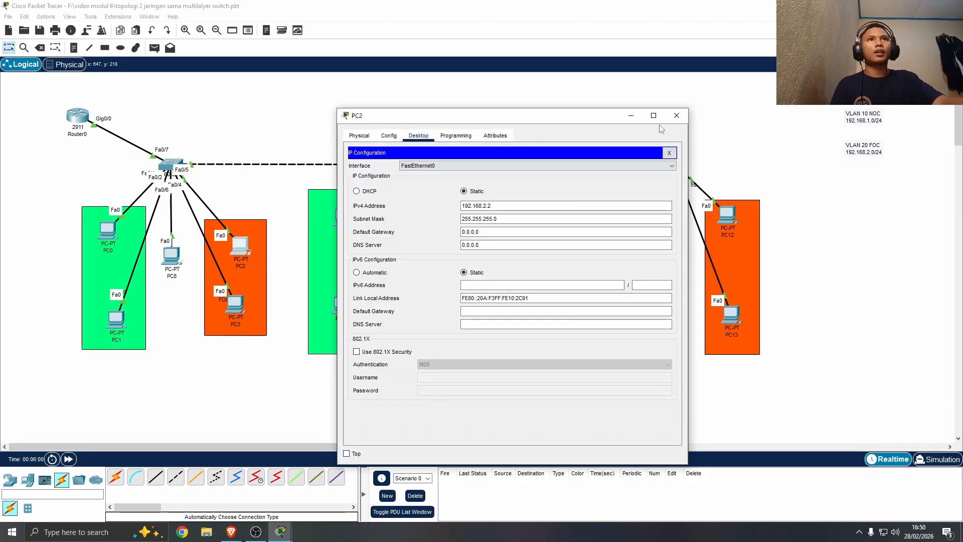
pyautogui.click(676, 115)
pyautogui.moveTo(279, 535)
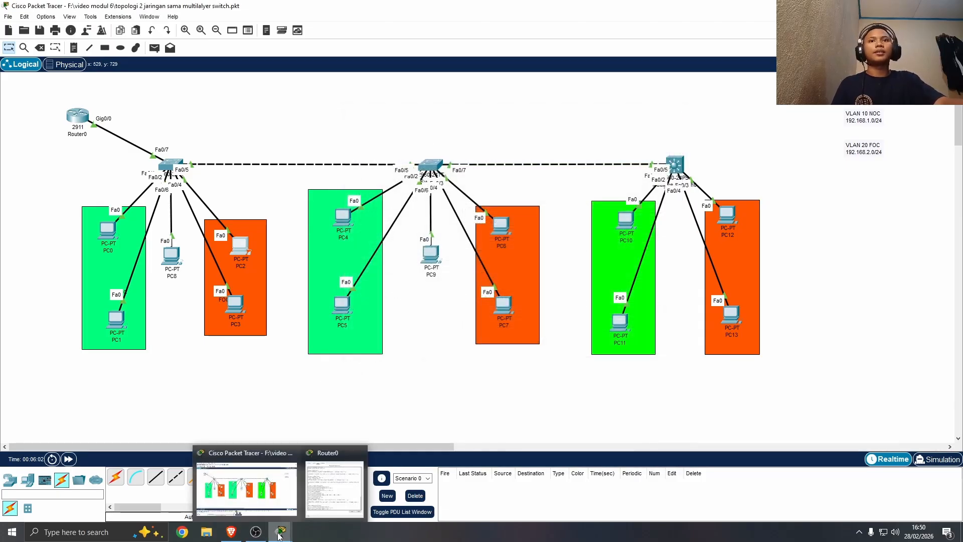
pyautogui.click(334, 487)
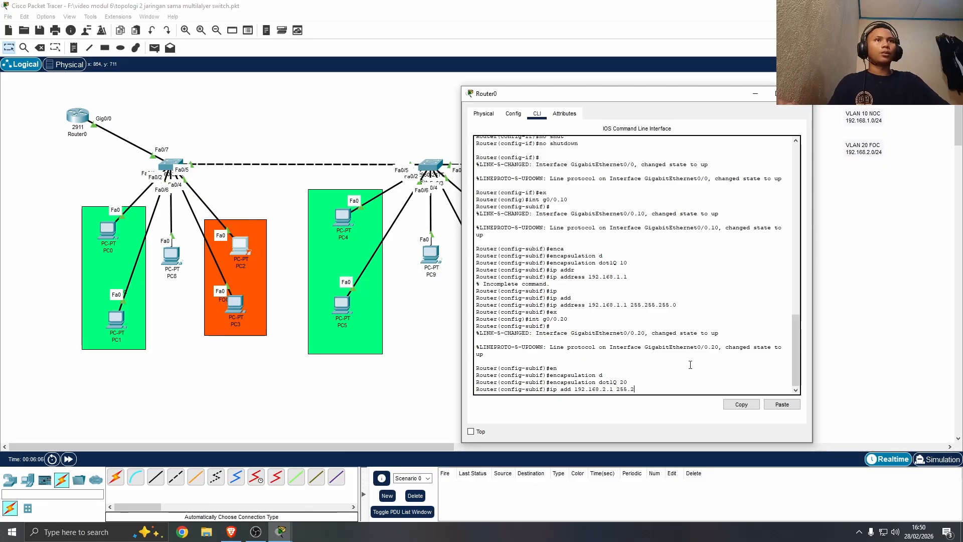
# Complete the g0/0.20 address command with mask 255.255.255.0 and exit to global configuration
pyautogui.write('55.255.0')
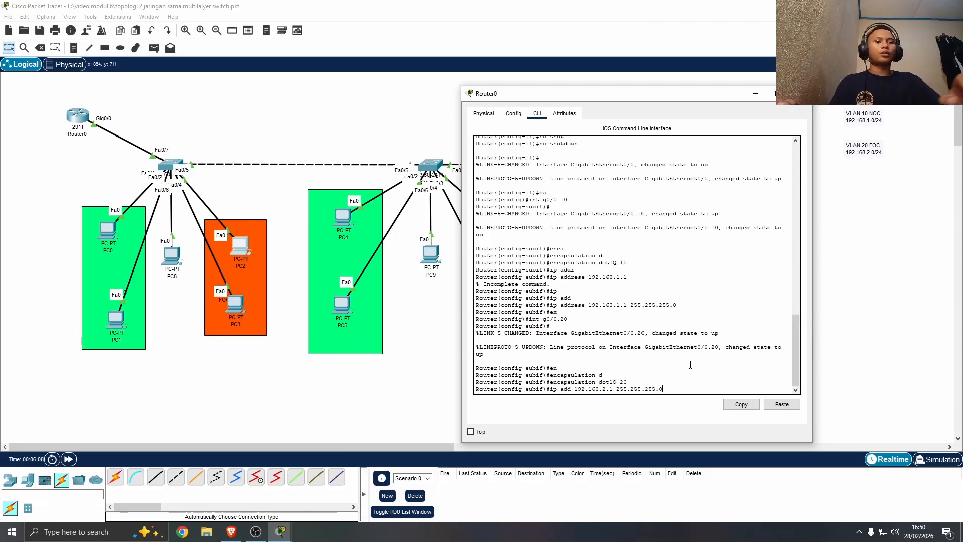
pyautogui.press('Return')
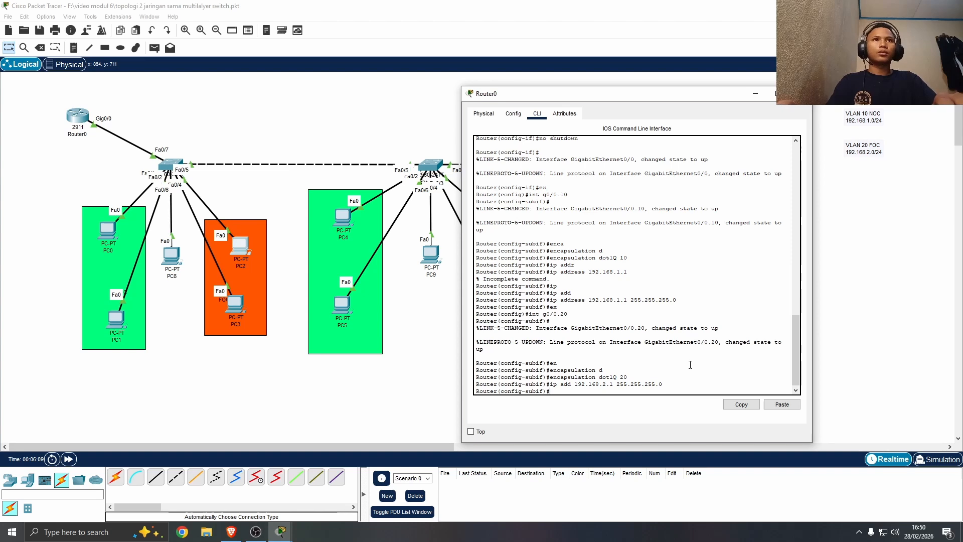
pyautogui.write('ex')
pyautogui.press('Return')
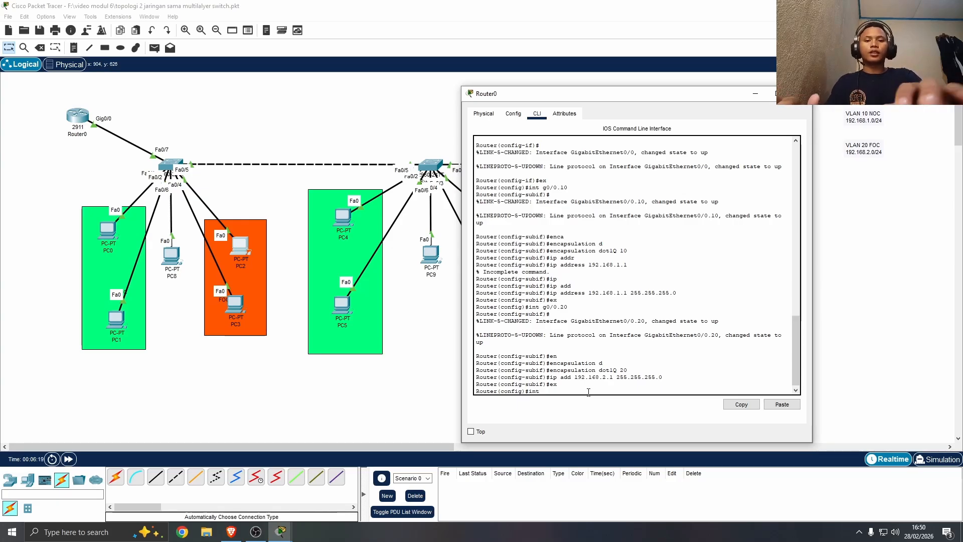
# Create subinterface g0/0.30 on Router0
pyautogui.write('g')
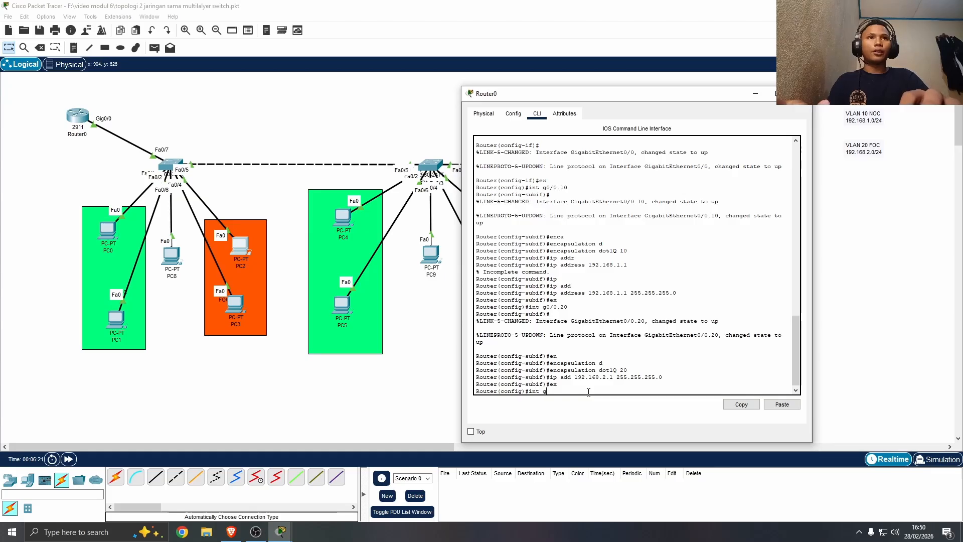
pyautogui.write('0/')
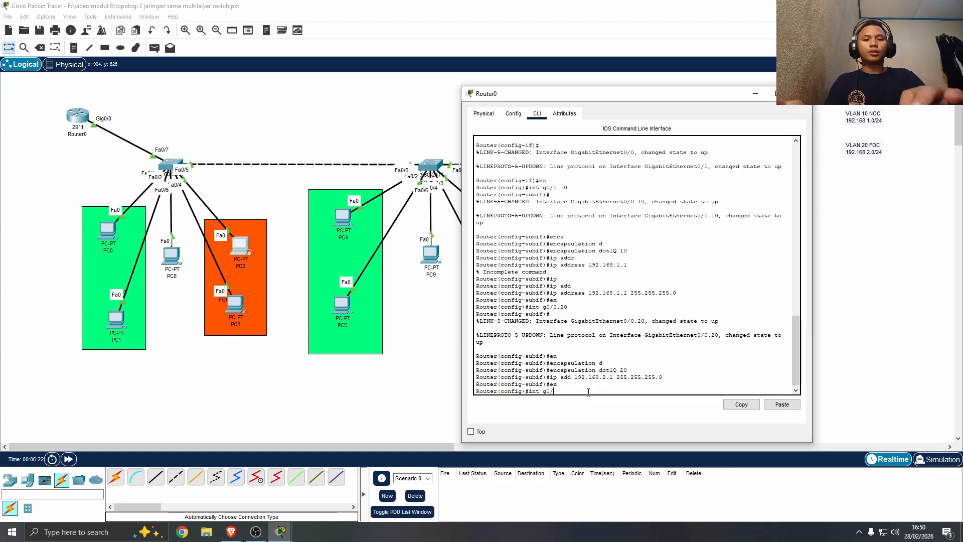
pyautogui.write('0.')
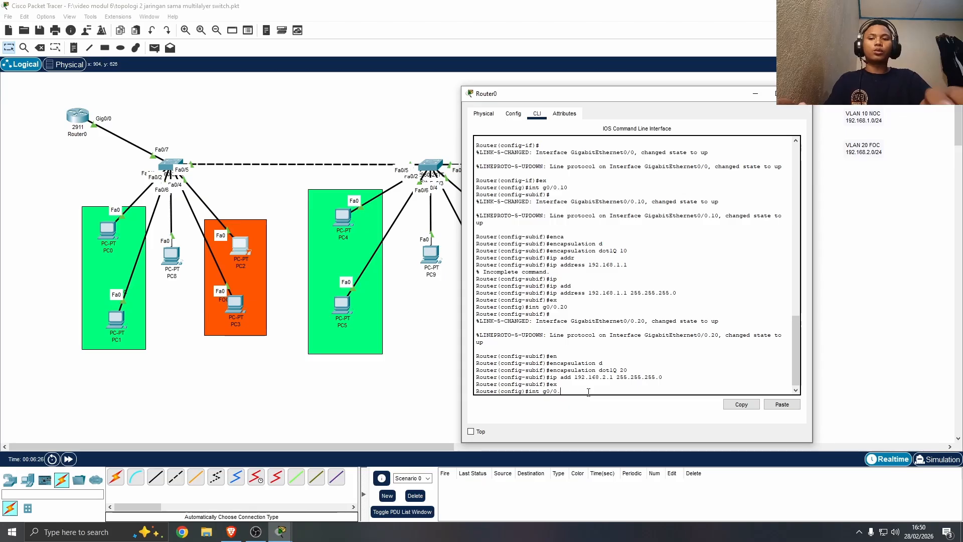
pyautogui.write('30')
pyautogui.press('Return')
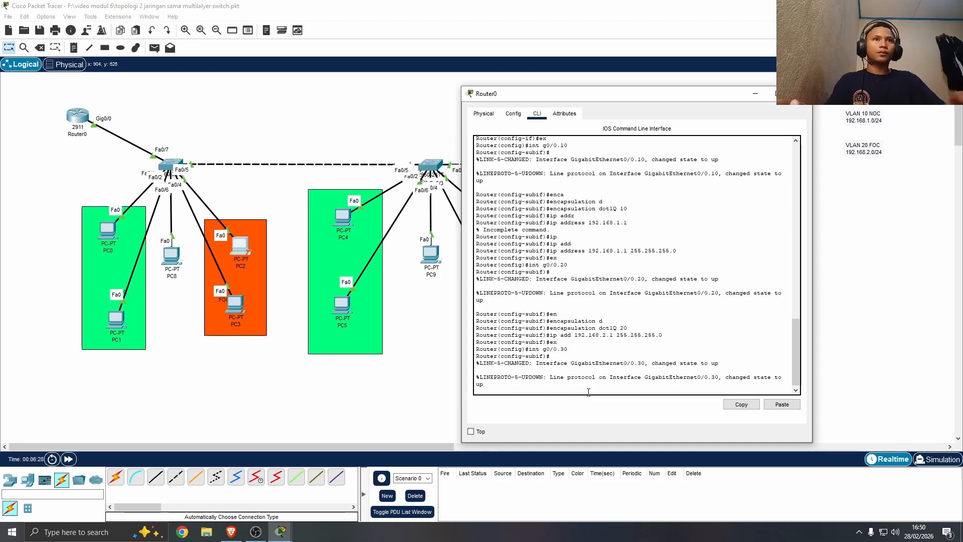
pyautogui.press('Return')
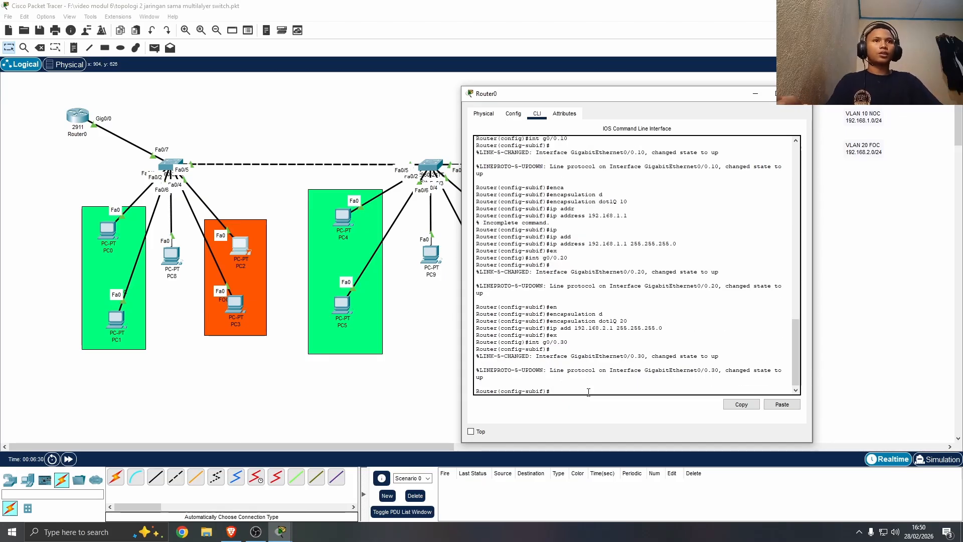
# Set the encapsulation of subinterface g0/0.30 to dot1Q with VLAN 30
pyautogui.write('e')
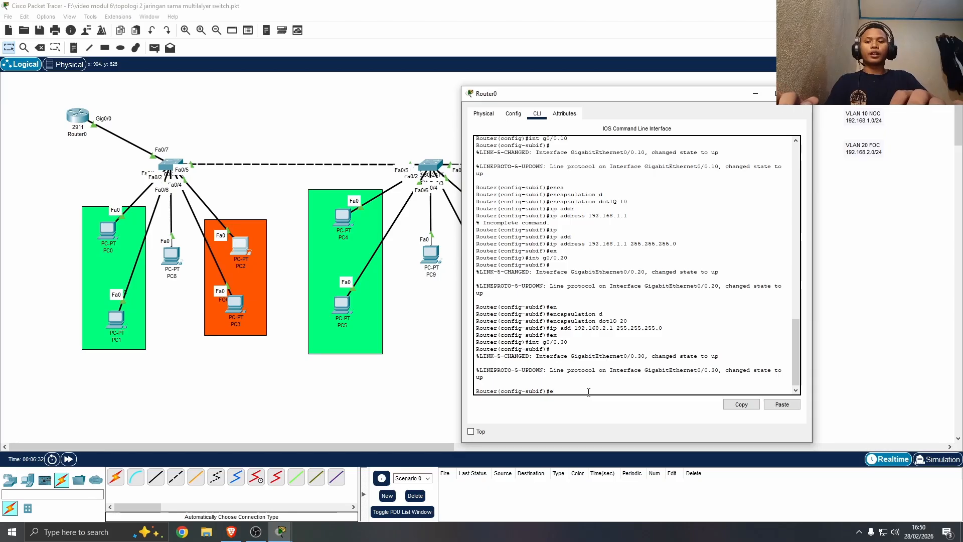
pyautogui.write('nca`')
pyautogui.press('Tab')
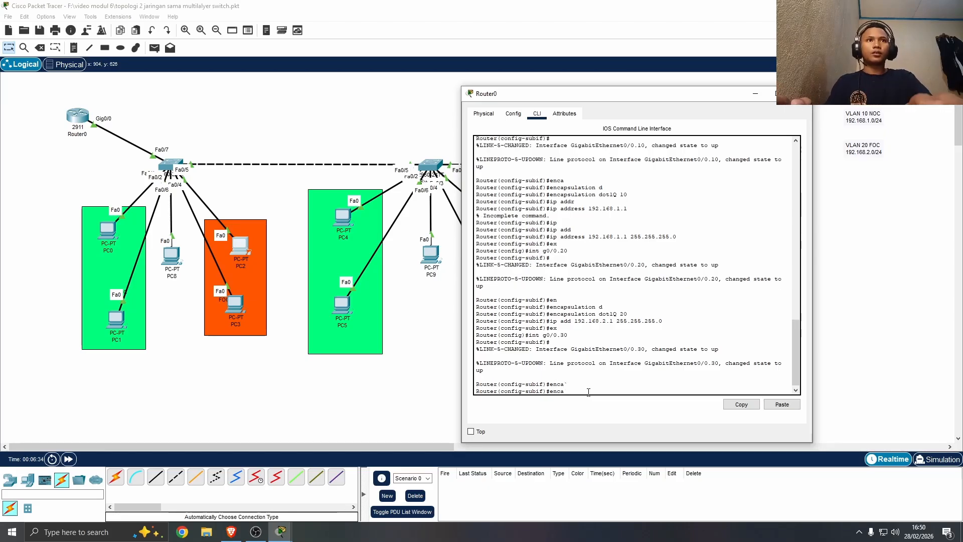
pyautogui.press('BackSpace')
pyautogui.press('Tab')
pyautogui.write('d')
pyautogui.press('Tab')
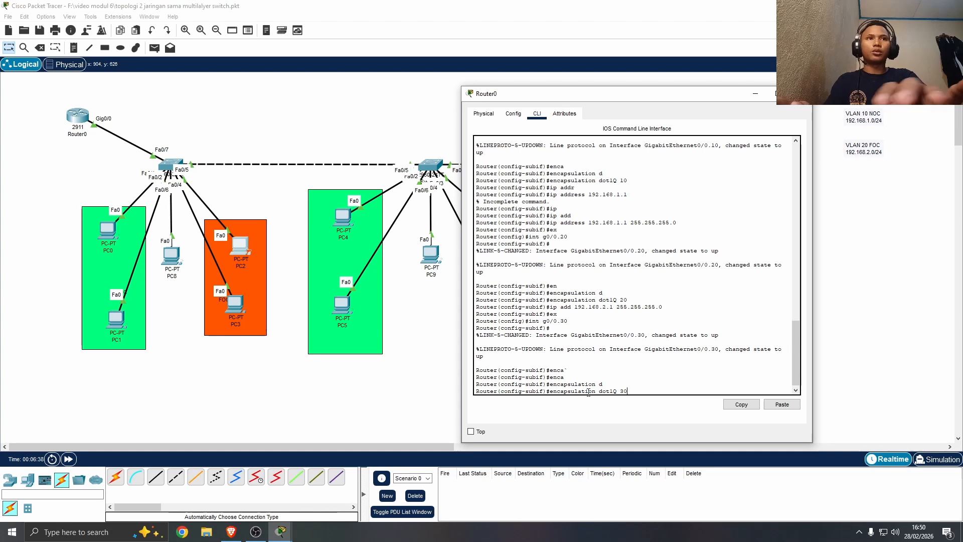
pyautogui.write('30')
pyautogui.press('Return')
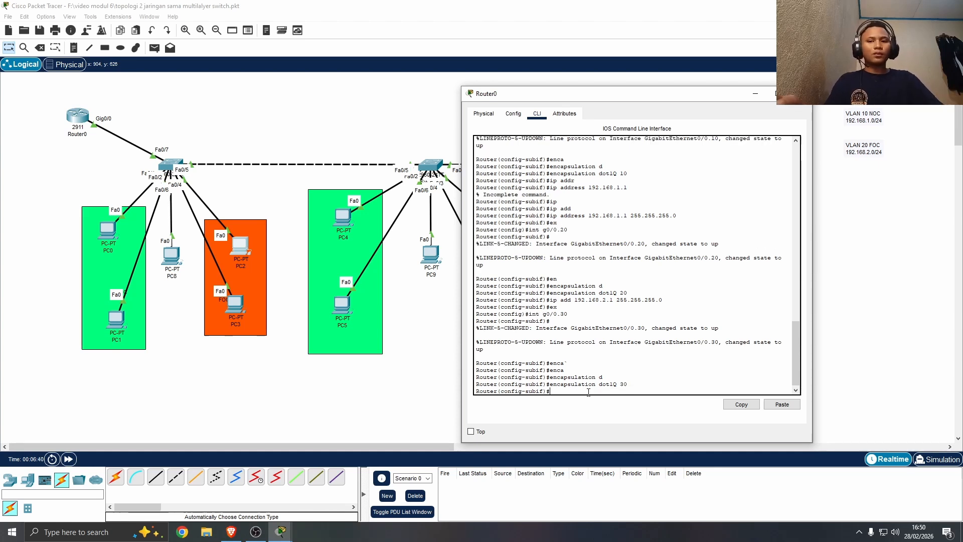
# Begin the IP address command for subinterface g0/0.30 with the address portion 192.168
pyautogui.write('ip')
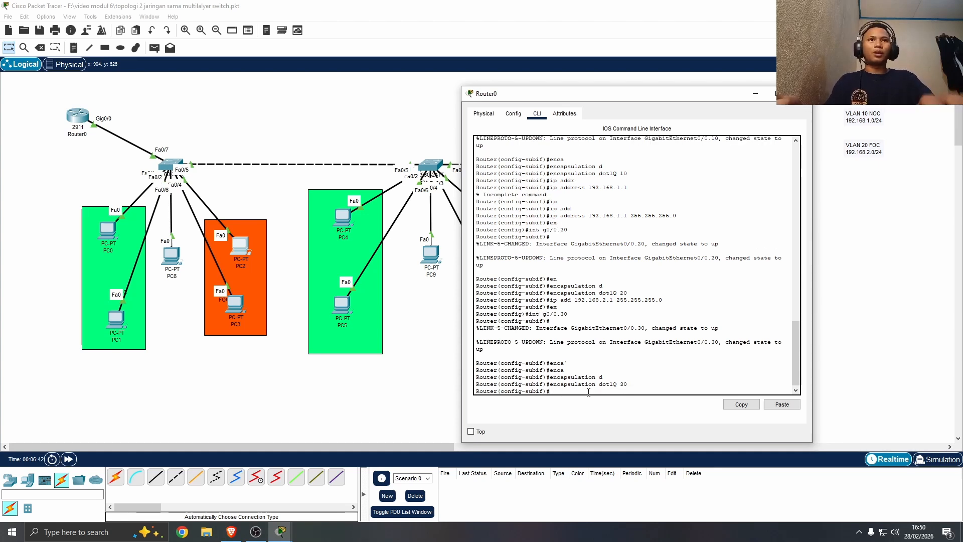
pyautogui.write('ip ad')
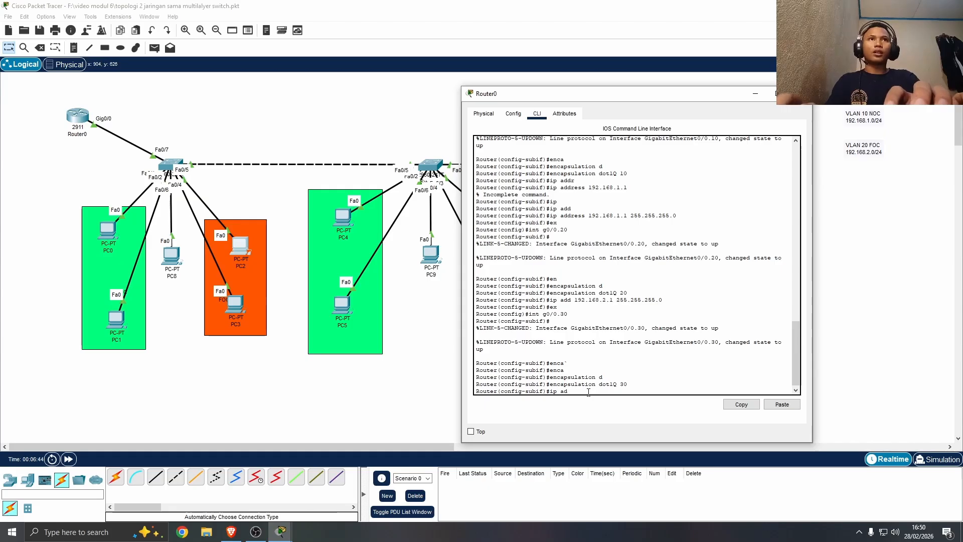
pyautogui.write('d')
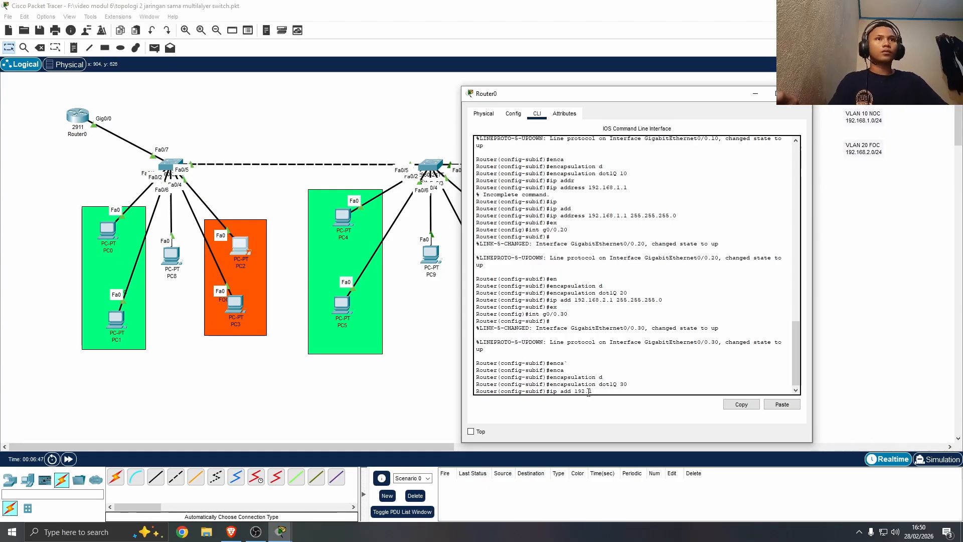
pyautogui.write(' 192.168.')
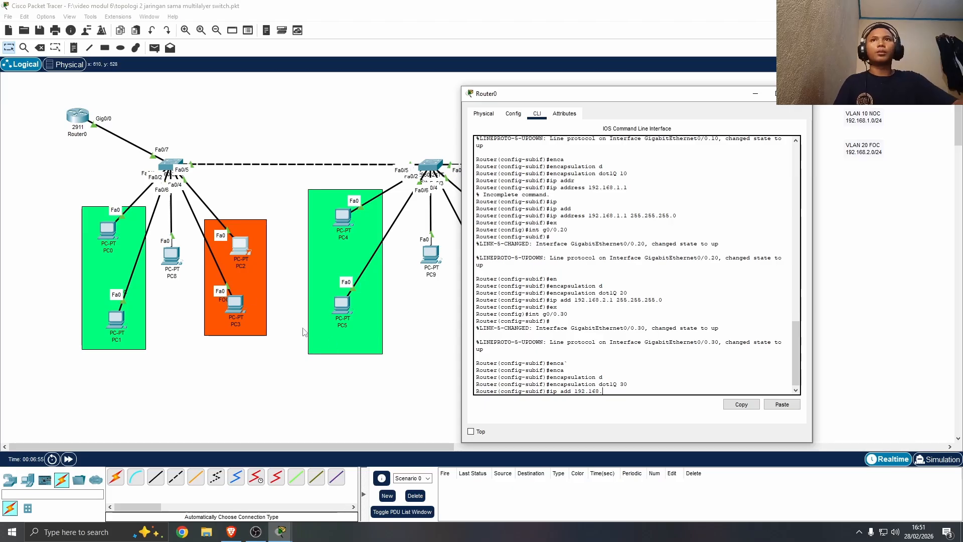
# Set PC8's IPv4 address to 192.168.30.3 and close its window
pyautogui.click(170, 257)
pyautogui.click(169, 257)
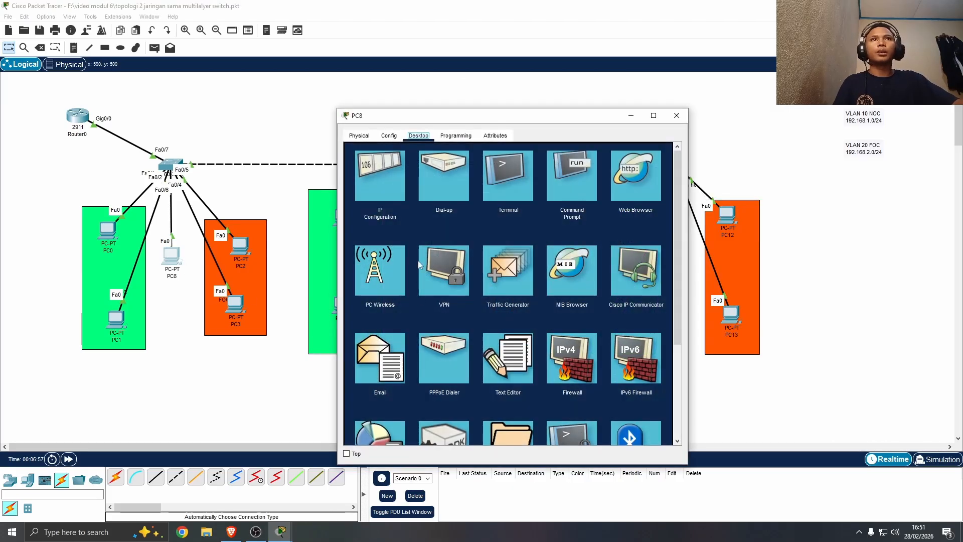
pyautogui.click(369, 192)
pyautogui.click(512, 217)
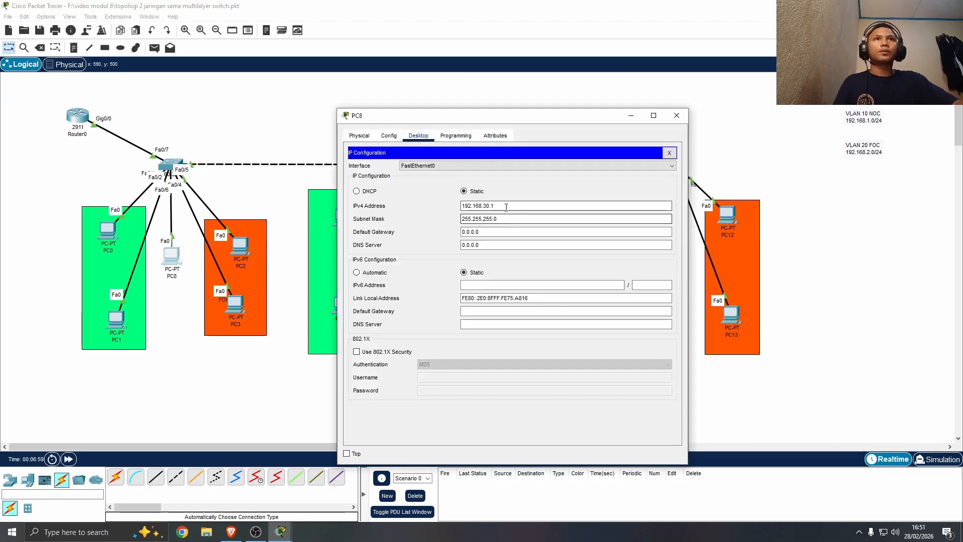
pyautogui.moveTo(486, 206)
pyautogui.mouseDown()
pyautogui.moveTo(494, 206)
pyautogui.moveTo(473, 206)
pyautogui.mouseUp()
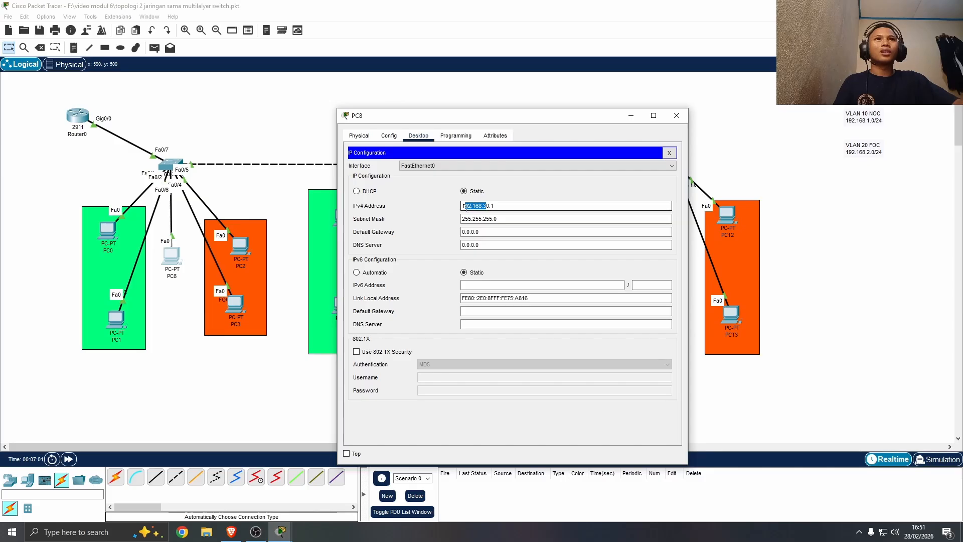
pyautogui.click(515, 206)
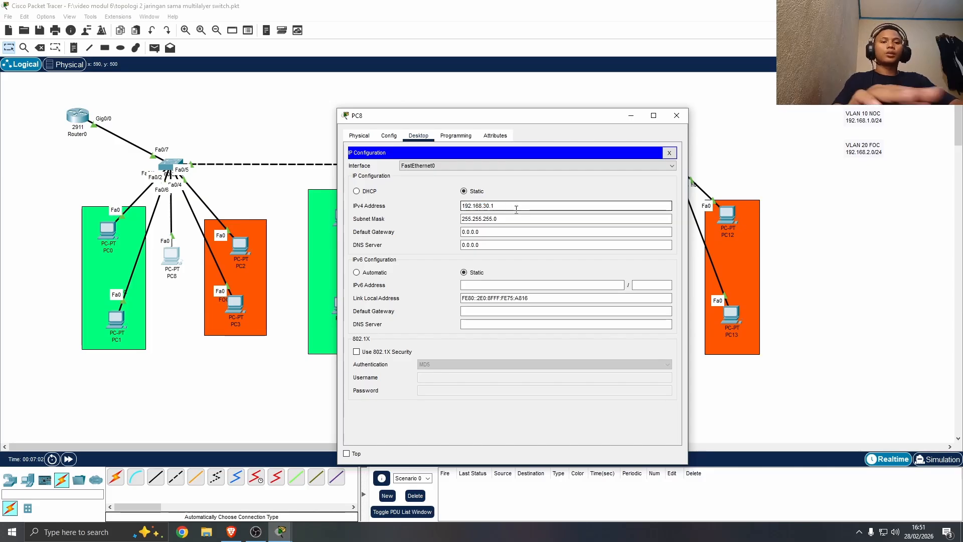
pyautogui.press('BackSpace')
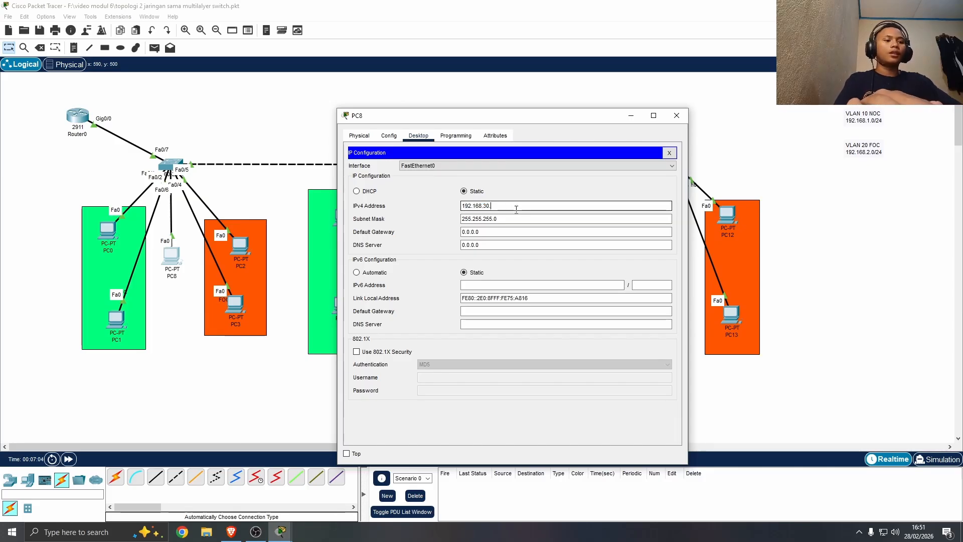
pyautogui.write('3')
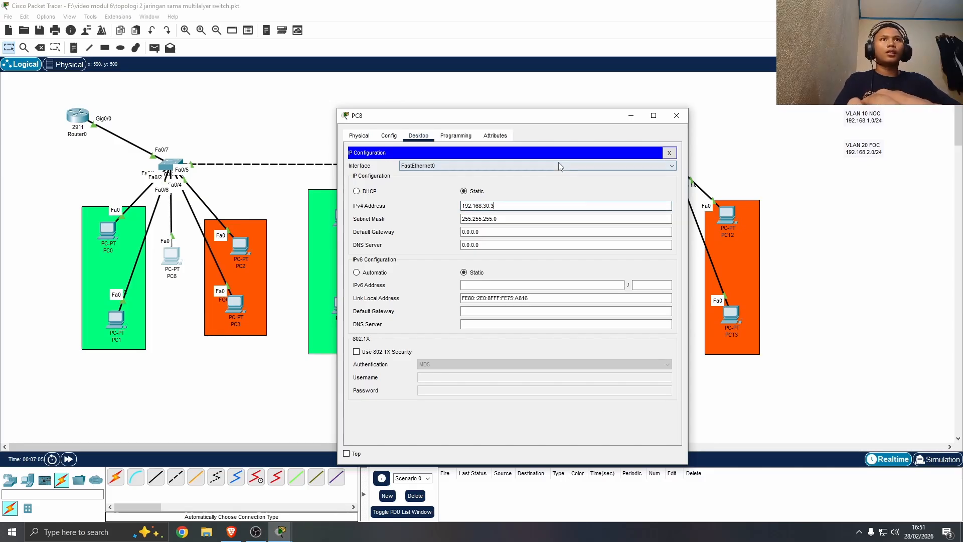
pyautogui.click(675, 116)
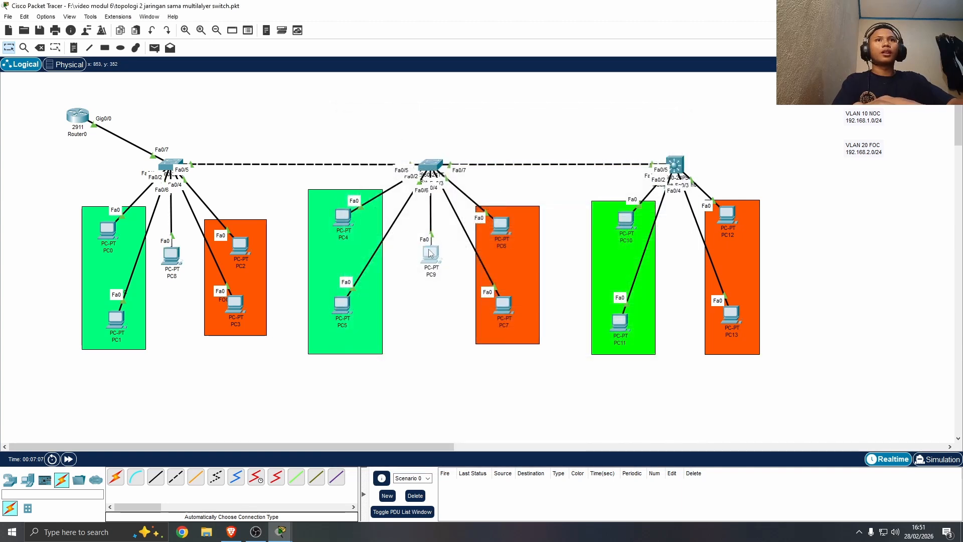
# Check PC9's IP configuration, close its window and return to Router0's command line
pyautogui.click(431, 254)
pyautogui.click(418, 135)
pyautogui.click(383, 178)
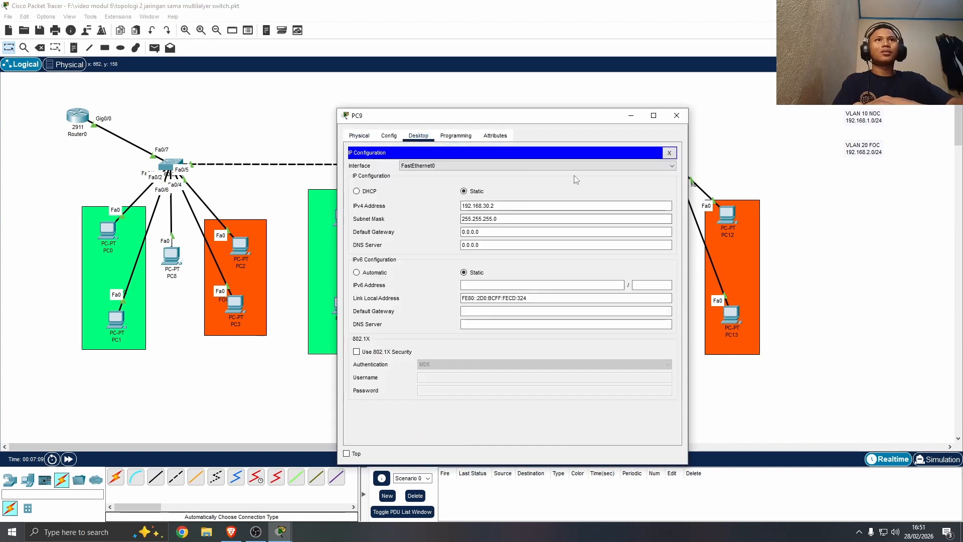
pyautogui.click(676, 115)
pyautogui.moveTo(279, 538)
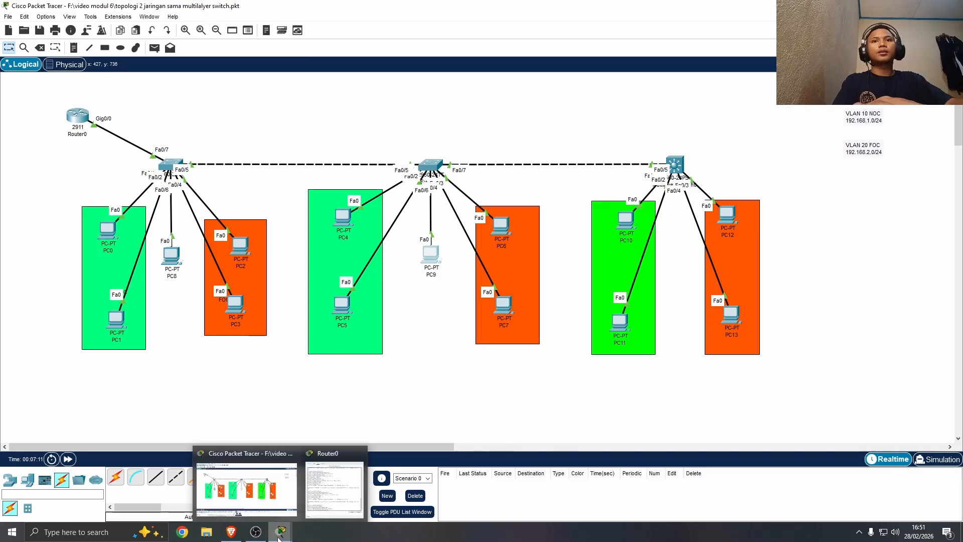
pyautogui.click(334, 489)
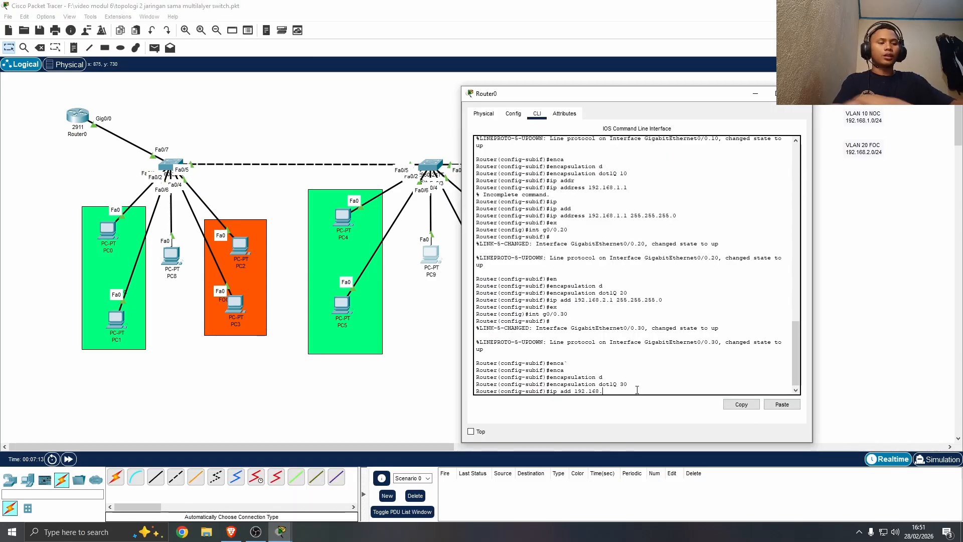
# Complete the g0/0.30 address as 192.168.30.1 with mask 255.255.255.0 and exit to global configuration
pyautogui.write('30.1')
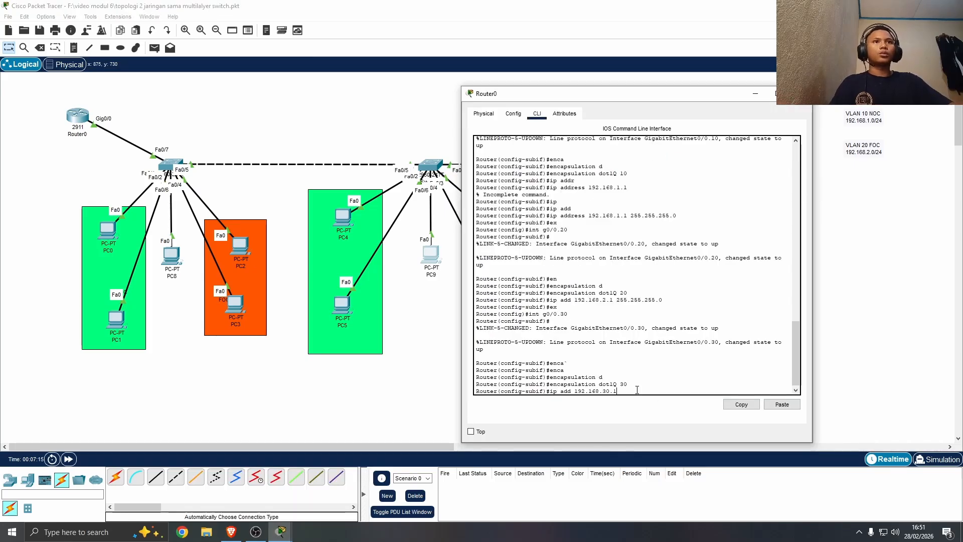
pyautogui.write(' 255.')
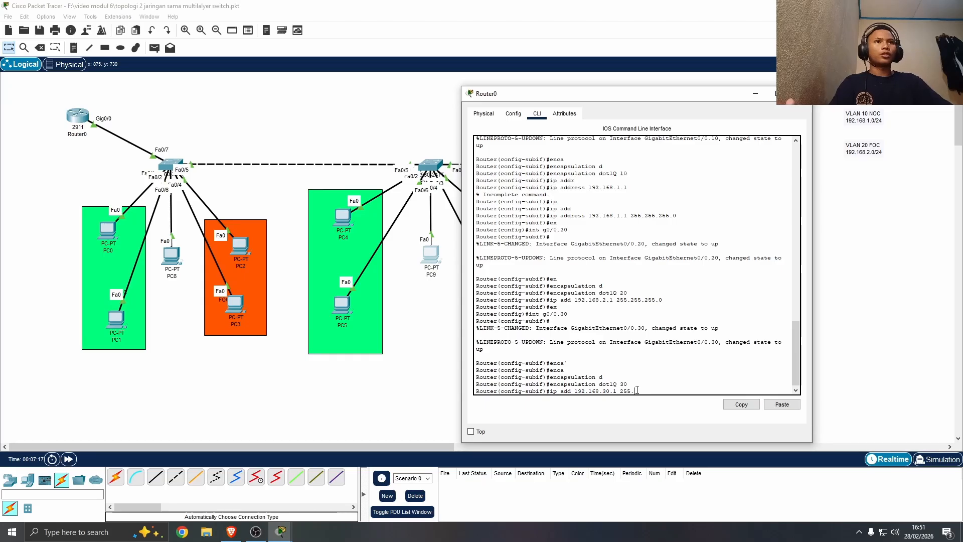
pyautogui.write('255.255.0')
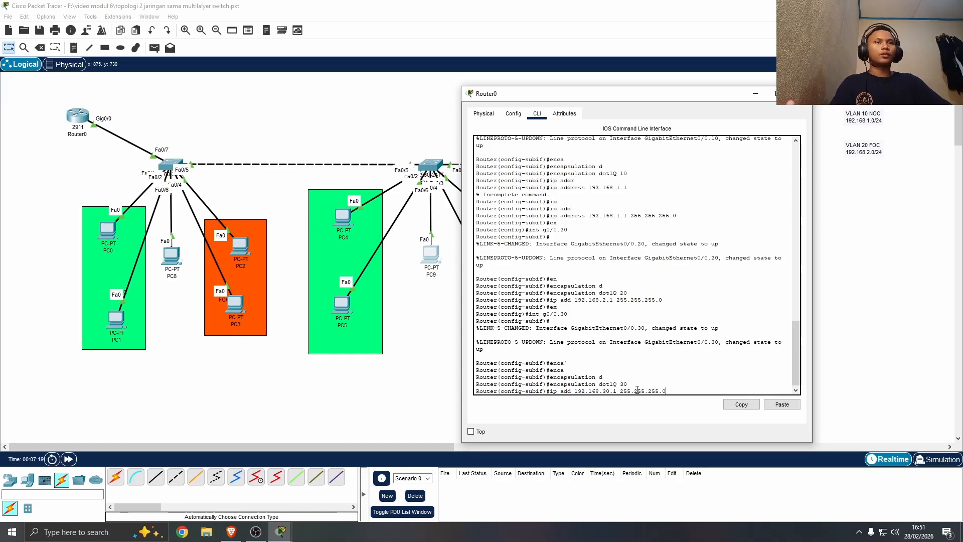
pyautogui.press('Return')
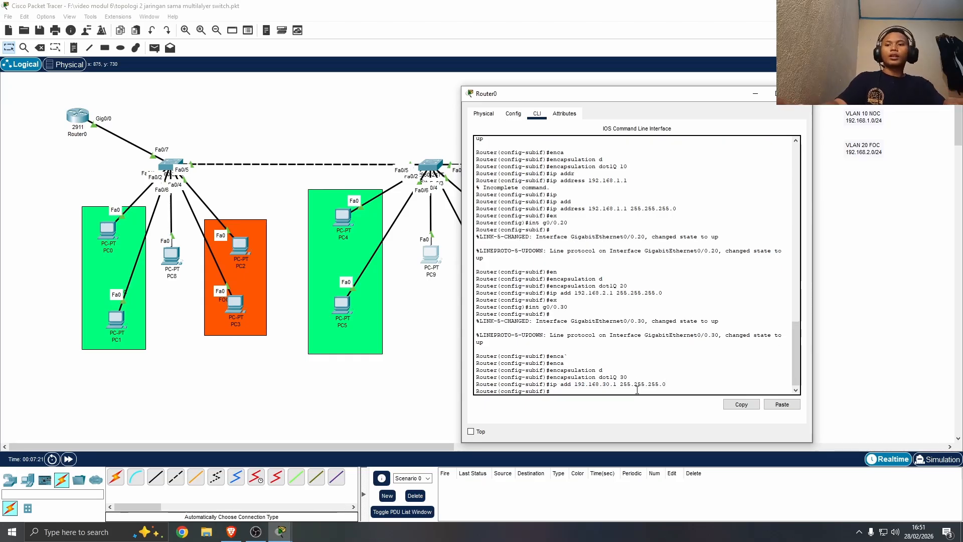
pyautogui.write('ex')
pyautogui.press('Return')
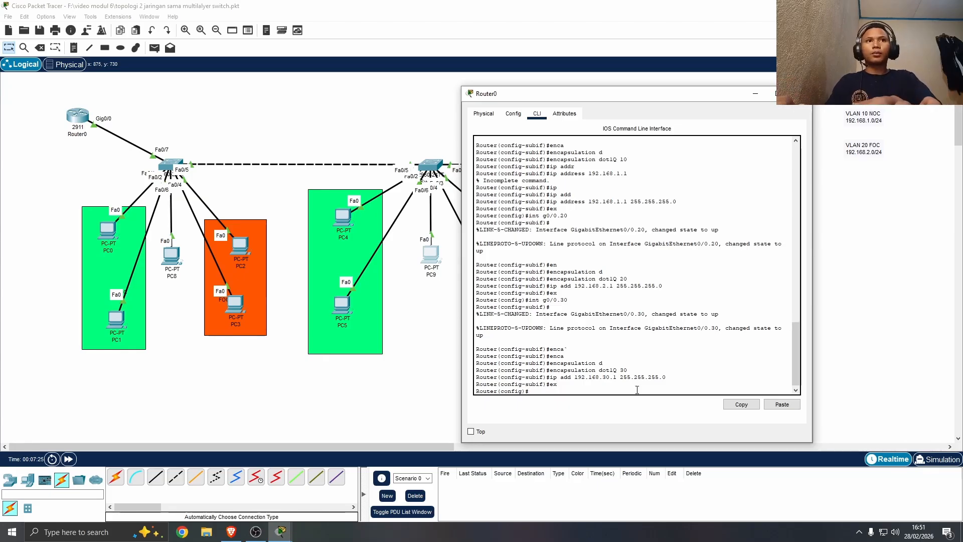
# Try to show Router0's brief IP interface summary from global configuration with do sh int ip br
pyautogui.write('o ')
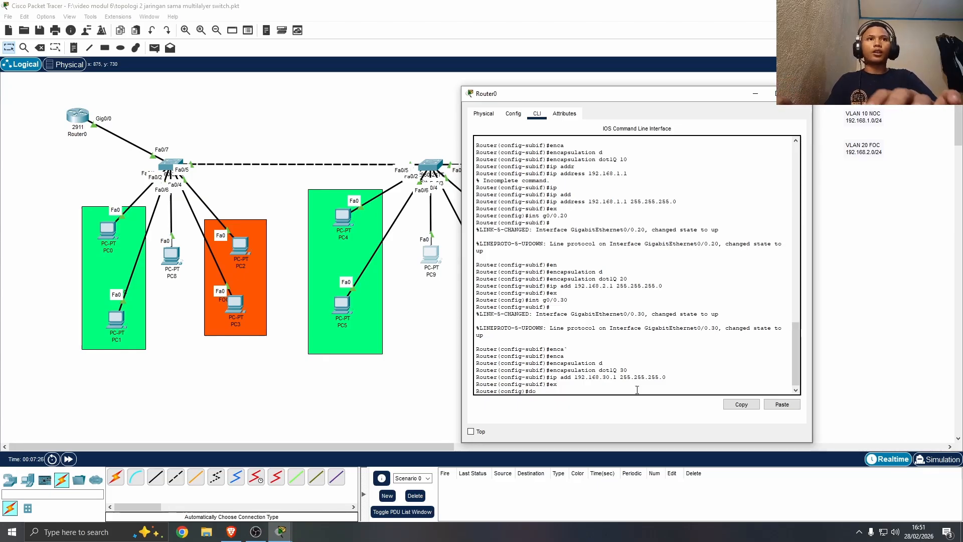
pyautogui.write('sh')
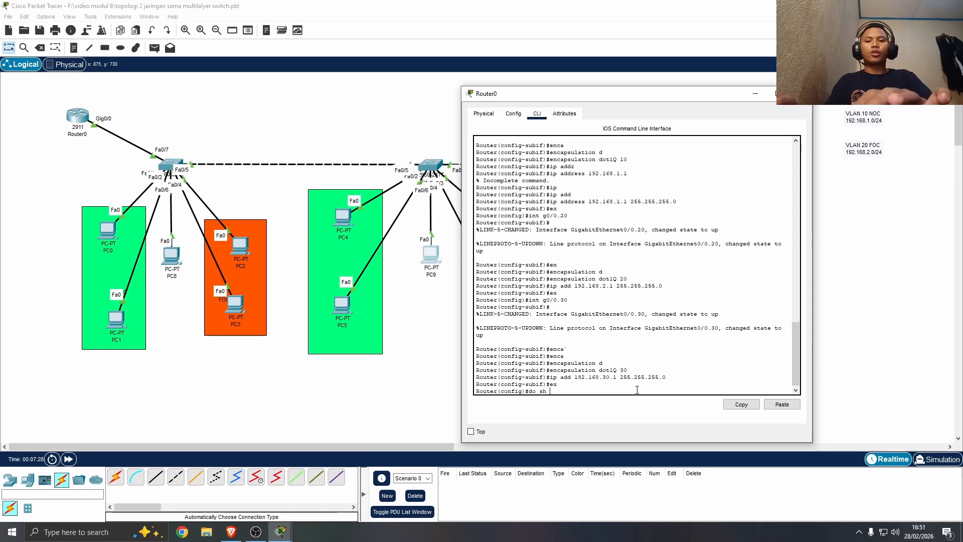
pyautogui.write(' int')
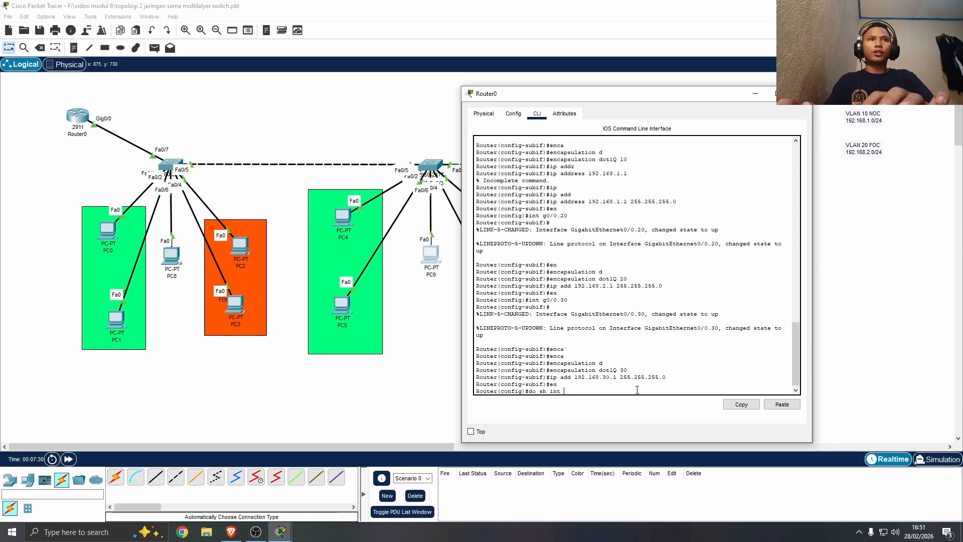
pyautogui.write(' ip br')
pyautogui.press('Return')
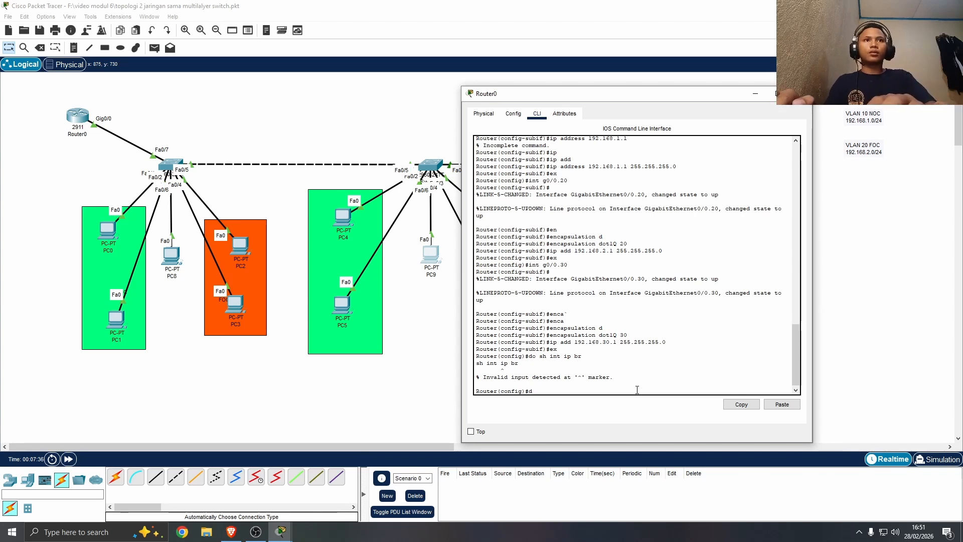
pyautogui.write('do ')
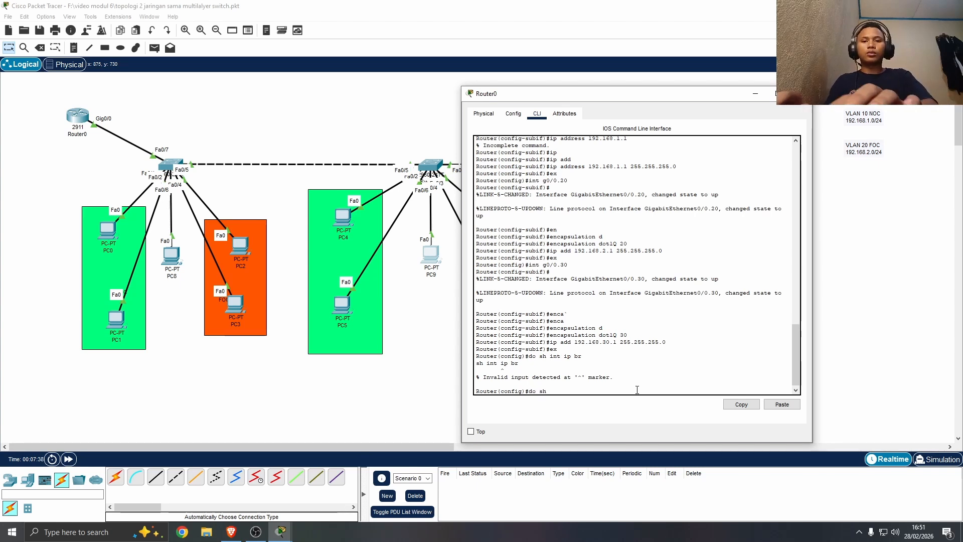
pyautogui.write('sh')
pyautogui.press('Tab')
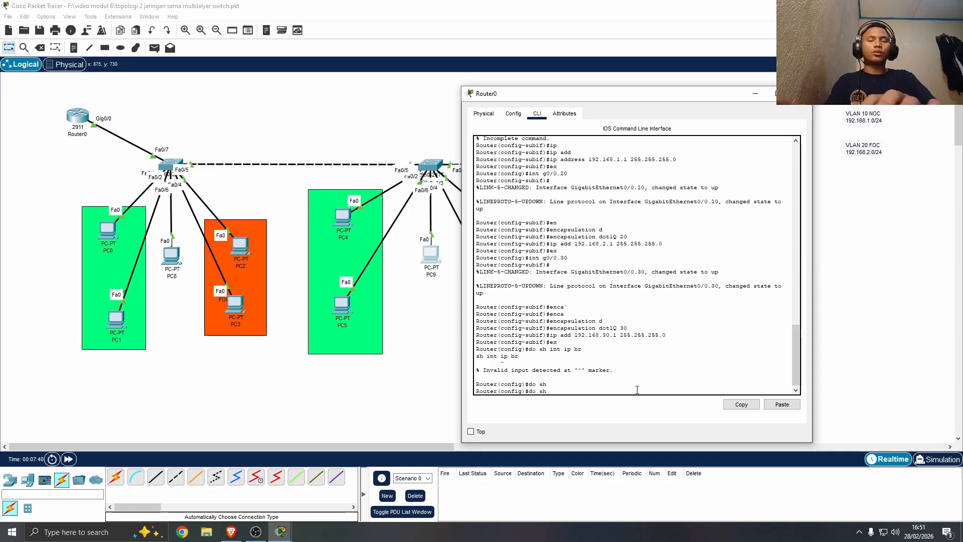
pyautogui.write('in')
pyautogui.press('Tab')
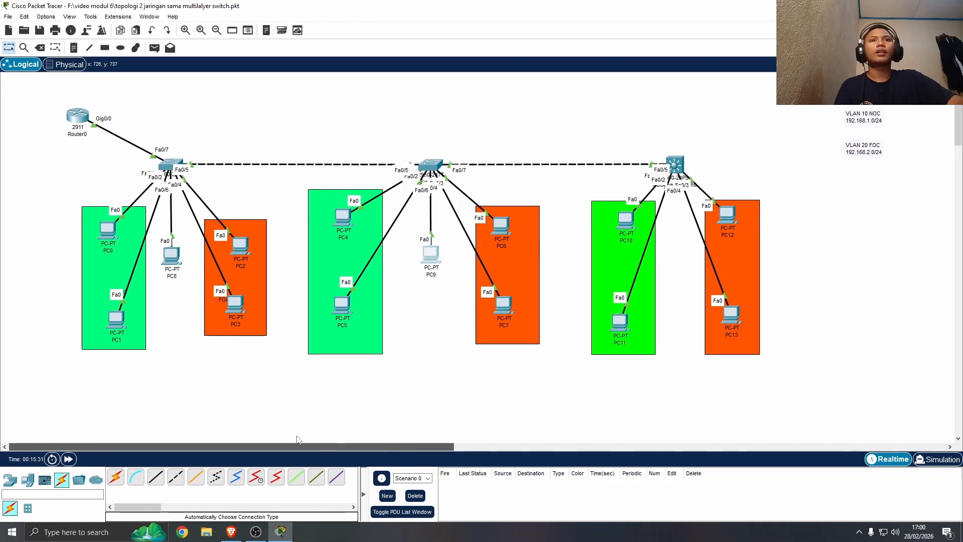
# Set PC0's default gateway to 192.168.1.1 and close its window
pyautogui.click(110, 235)
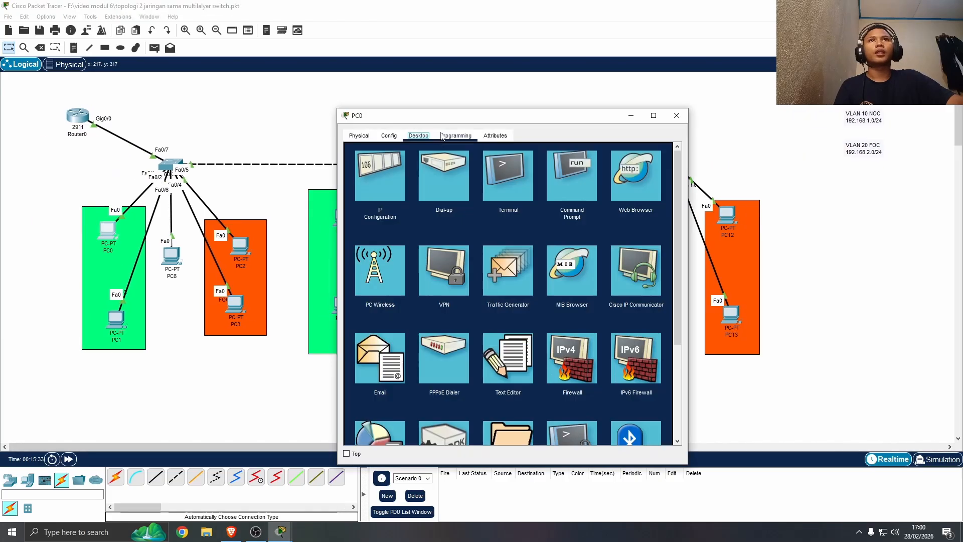
pyautogui.moveTo(459, 110); pyautogui.dragTo(630, 102)
pyautogui.click(534, 153)
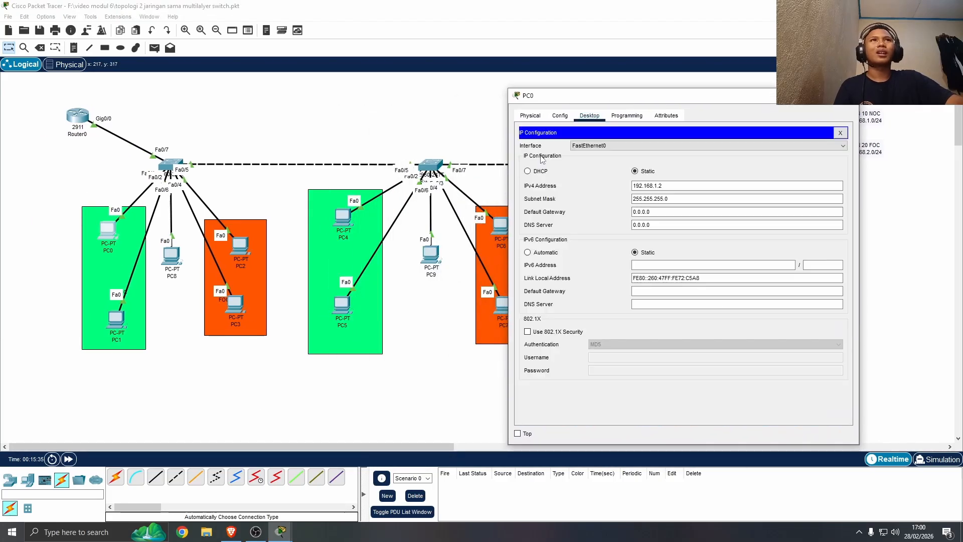
pyautogui.click(691, 212)
pyautogui.moveTo(691, 212); pyautogui.dragTo(623, 207)
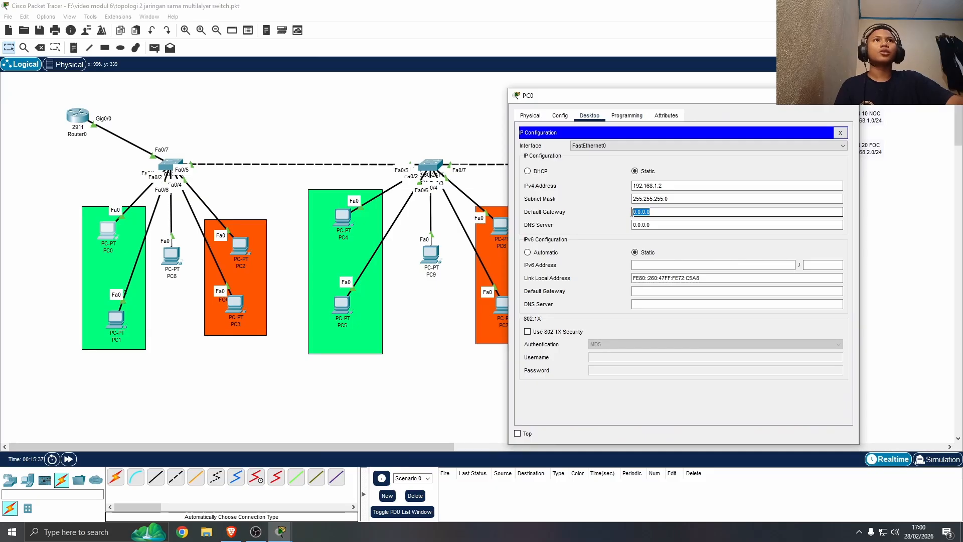
pyautogui.click(664, 213)
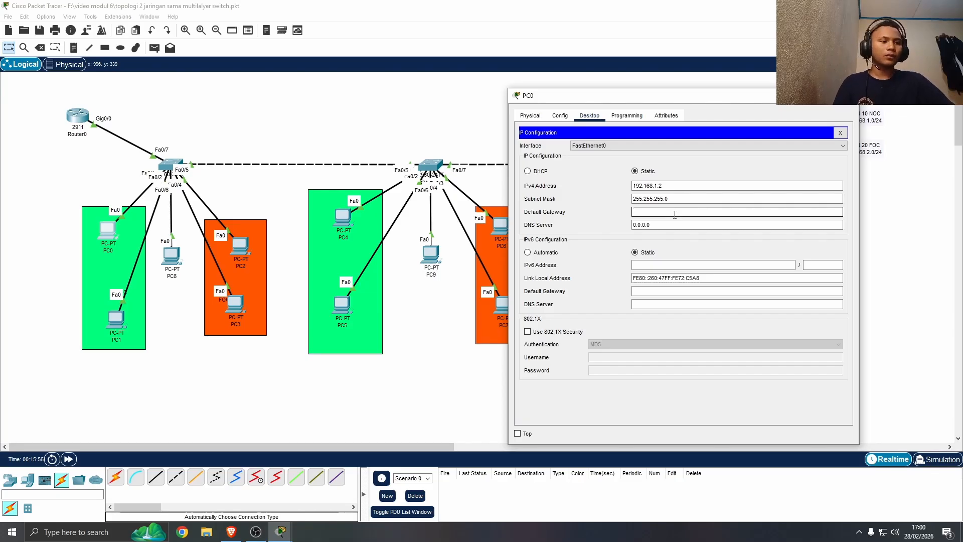
pyautogui.write('192.1')
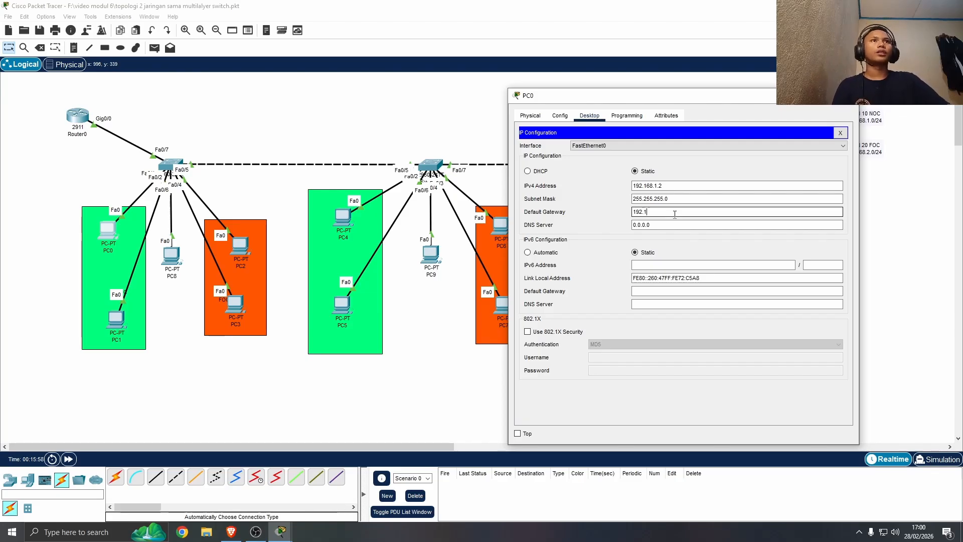
pyautogui.write('68.1')
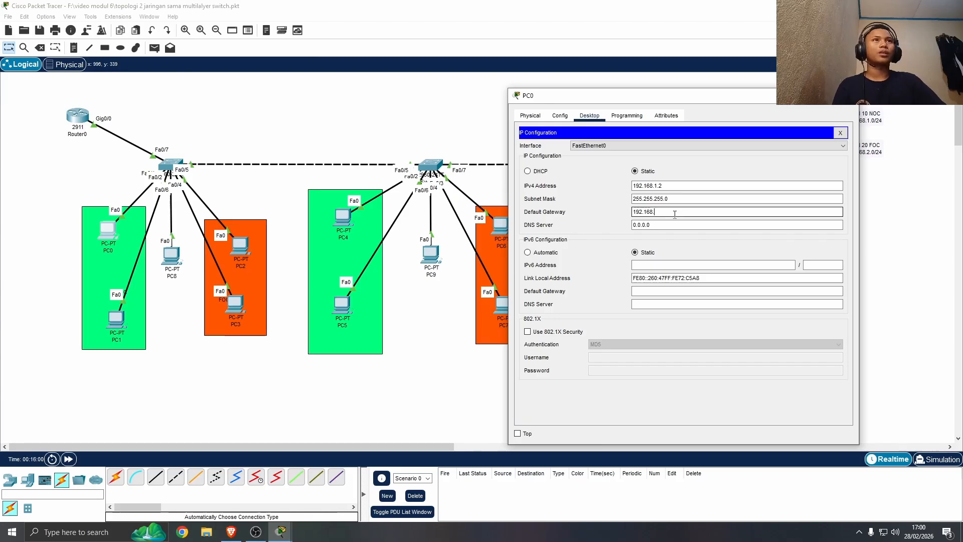
pyautogui.write('.1')
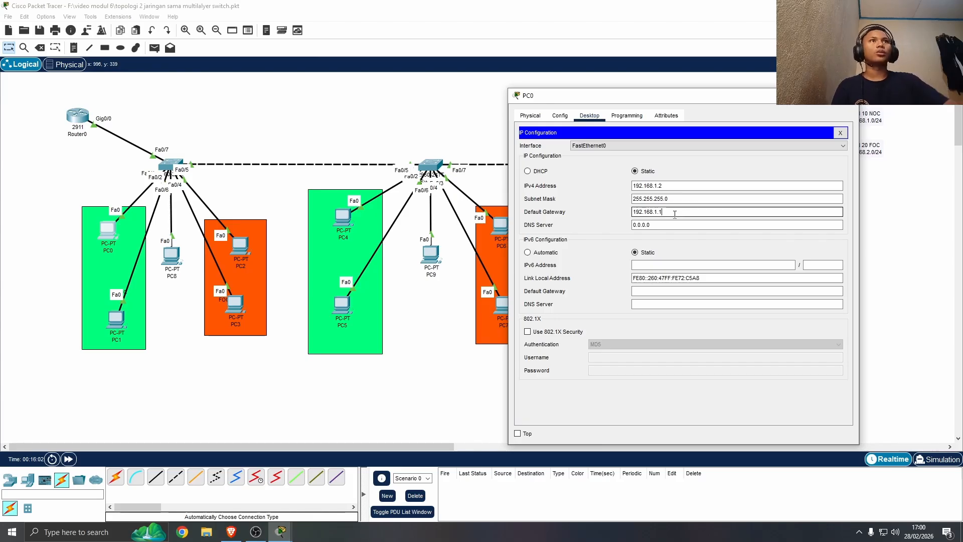
pyautogui.moveTo(672, 213); pyautogui.dragTo(625, 218)
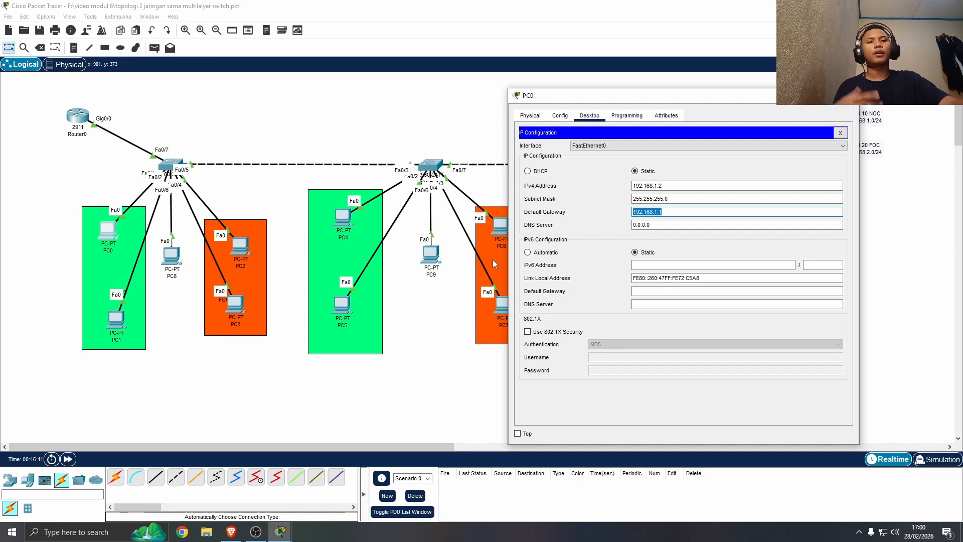
pyautogui.click(847, 95)
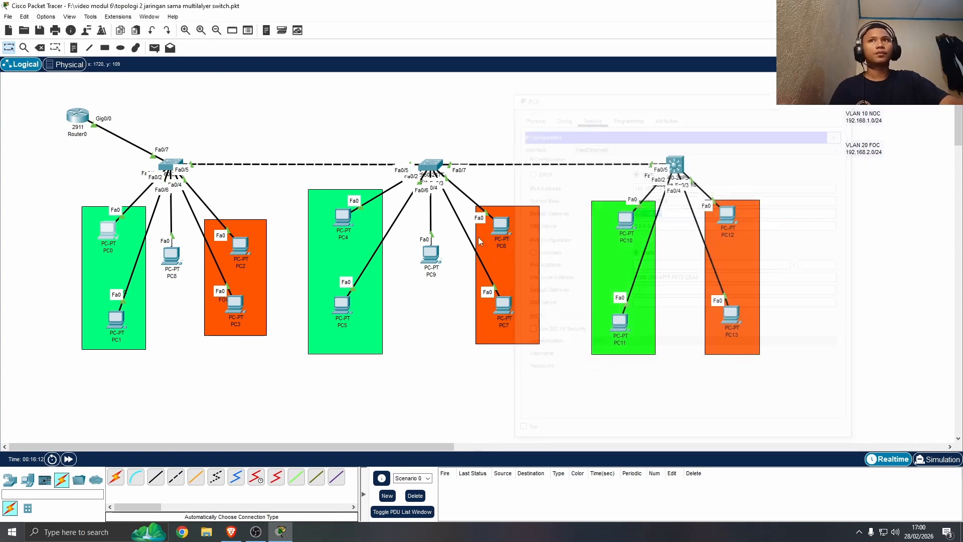
# Set PC1's IPv4 default gateway to 192.168.1.1 and close its window
pyautogui.click(115, 319)
pyautogui.click(388, 160)
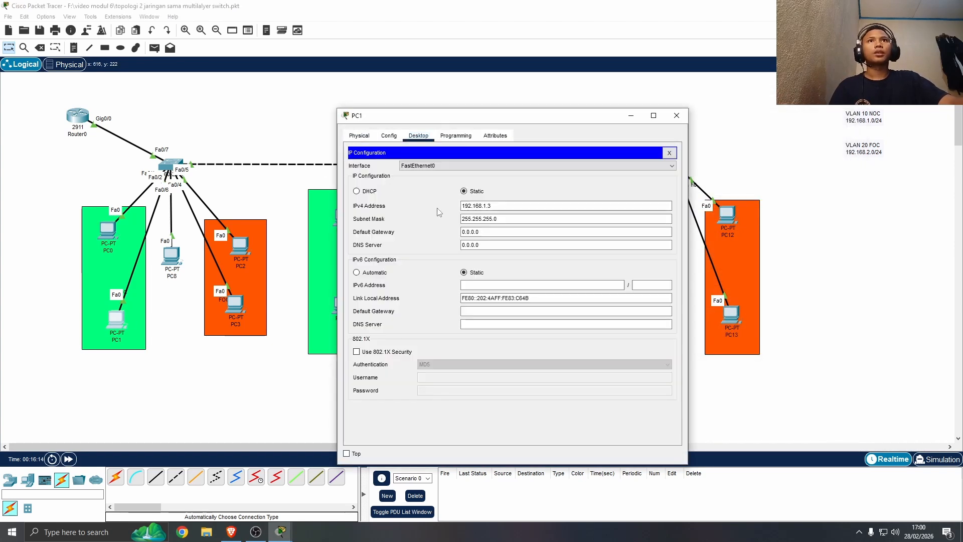
pyautogui.moveTo(489, 232); pyautogui.dragTo(458, 236)
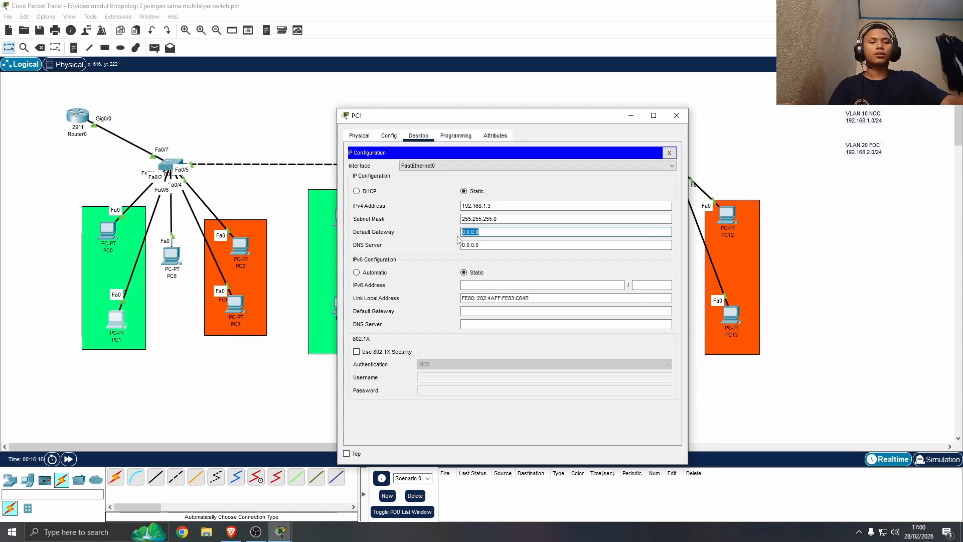
pyautogui.press('BackSpace')
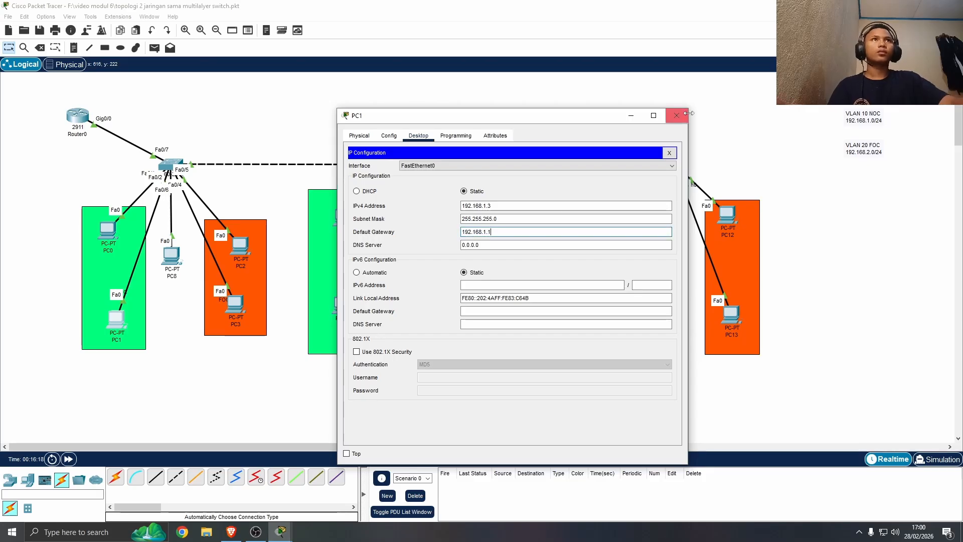
pyautogui.click(676, 115)
# Set PC4's IPv4 default gateway to 192.168.1.1 and close its window
pyautogui.click(349, 217)
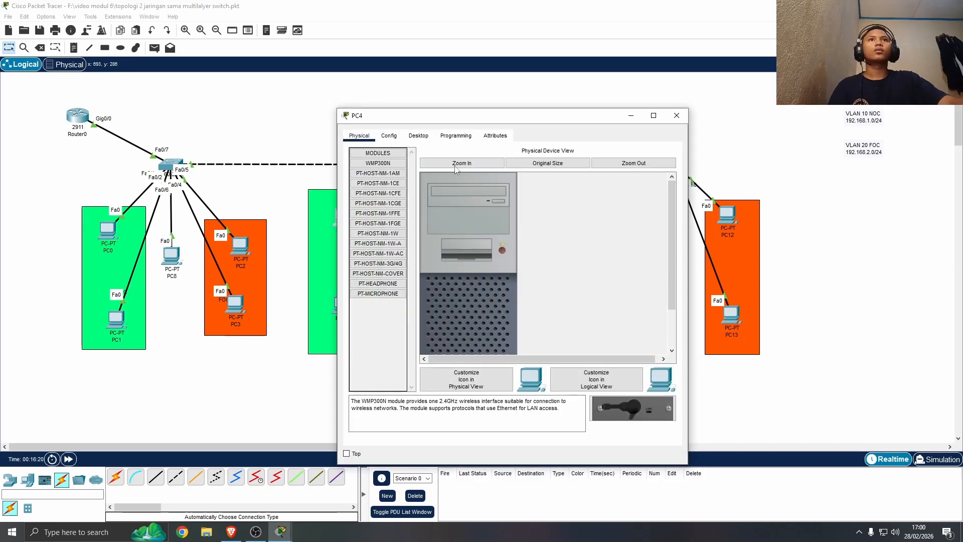
pyautogui.click(417, 136)
pyautogui.click(398, 193)
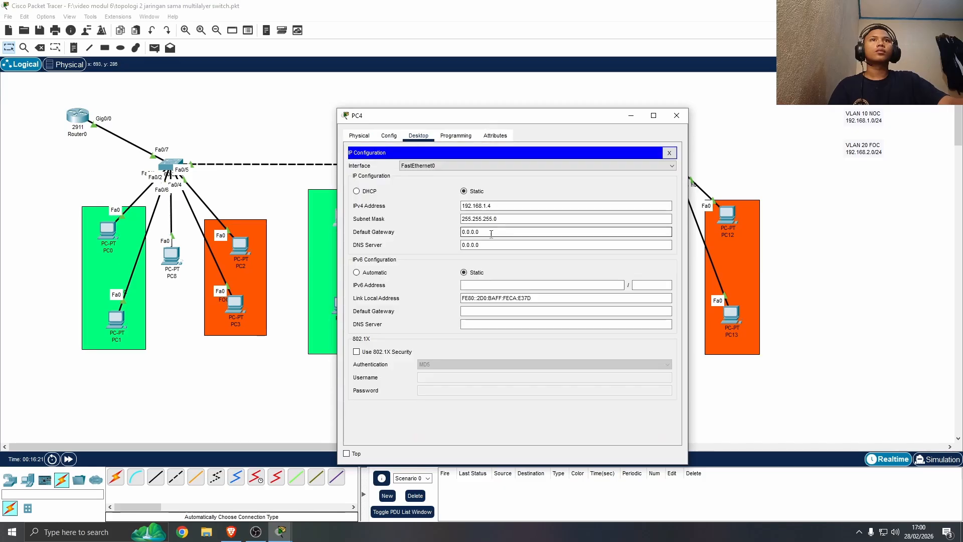
pyautogui.click(487, 231)
pyautogui.doubleClick(488, 231)
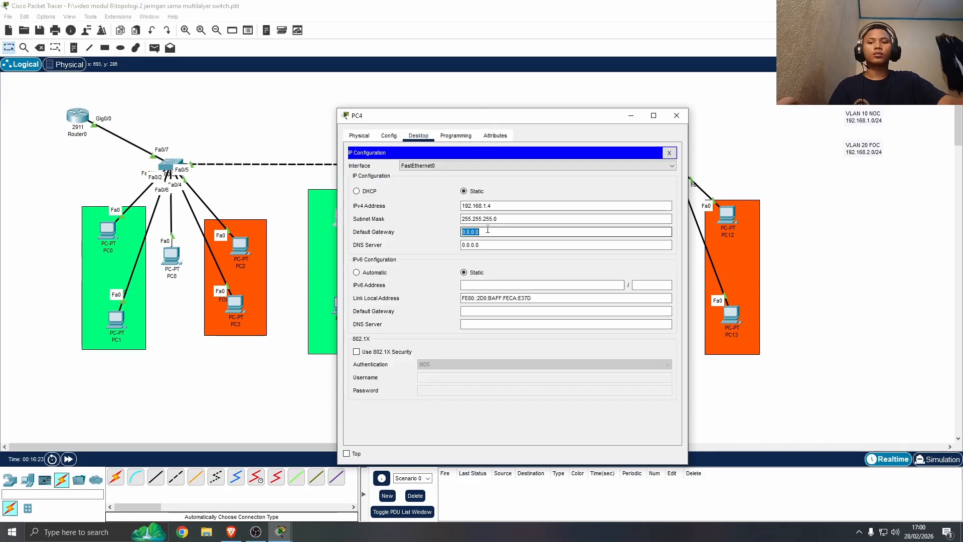
pyautogui.write('192.168.1.1')
pyautogui.click(676, 115)
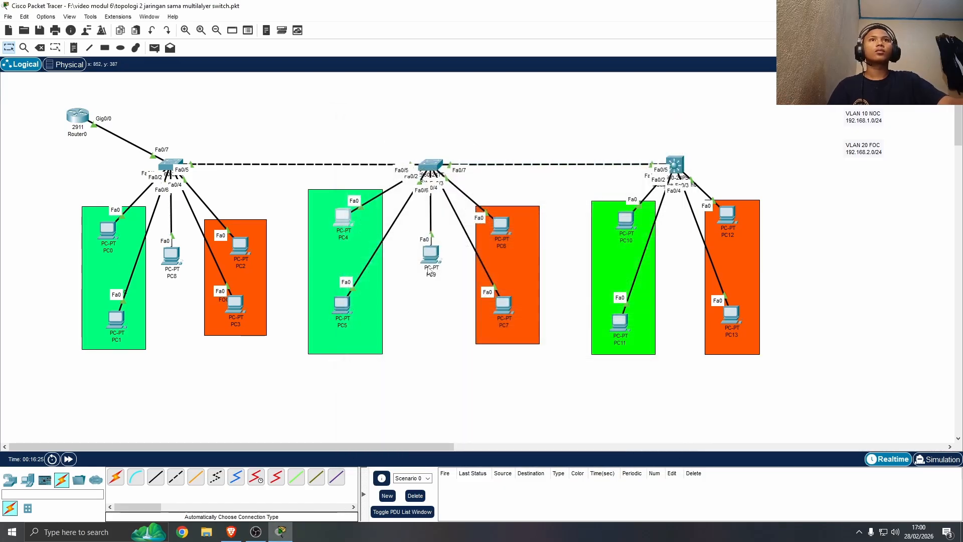
# Set the IPv4 default gateway in PC5's IP configuration and close its window
pyautogui.click(343, 303)
pyautogui.click(418, 135)
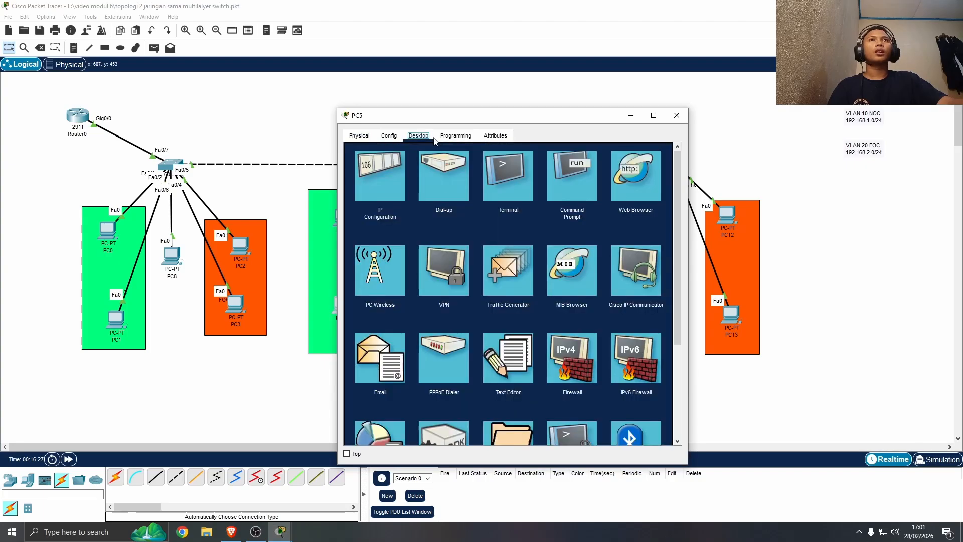
pyautogui.click(388, 195)
pyautogui.doubleClick(498, 230)
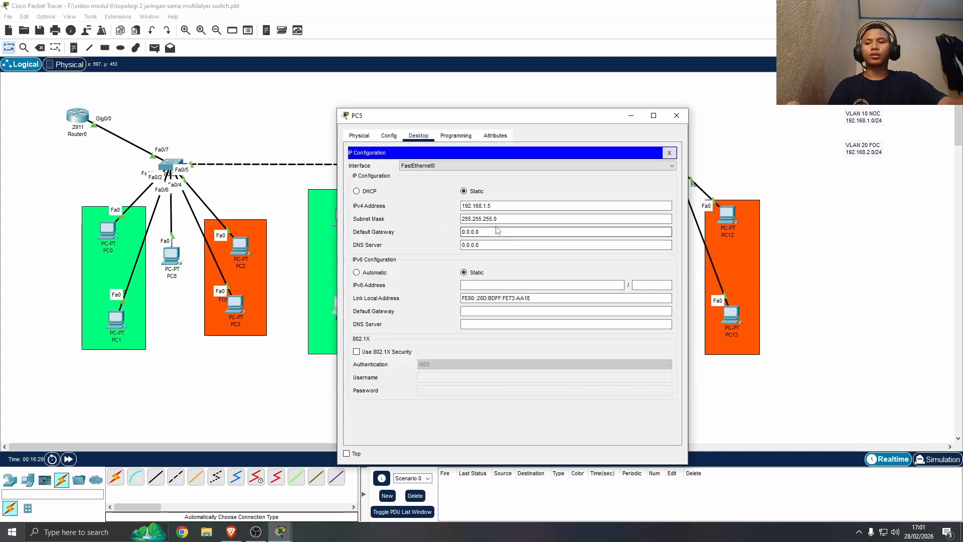
pyautogui.click(677, 115)
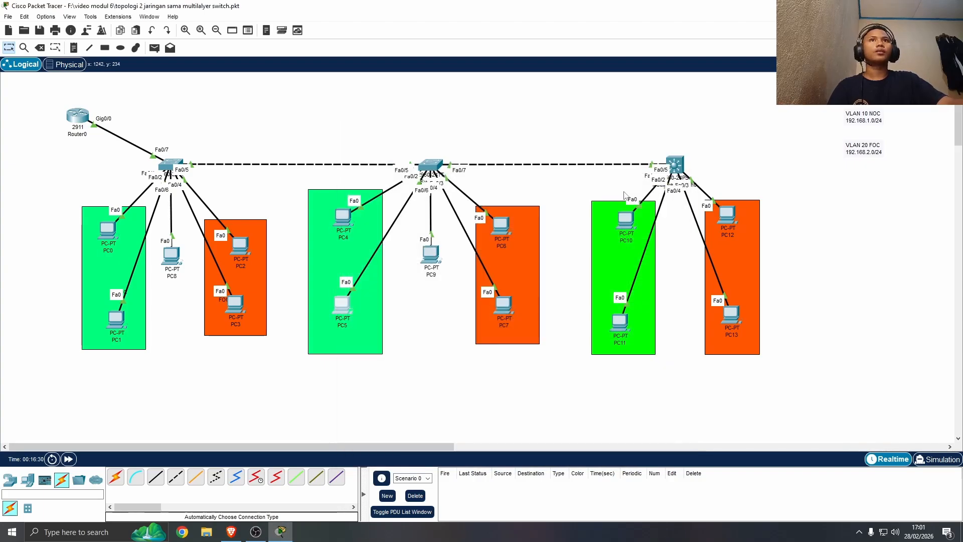
# Set PC10's IPv4 default gateway to 192.168.1.1 and close its window
pyautogui.click(625, 219)
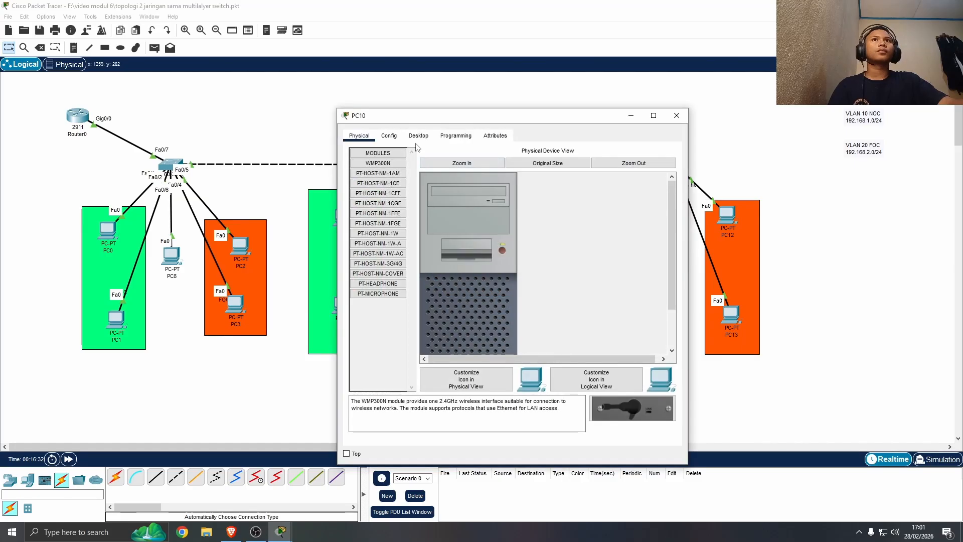
pyautogui.click(389, 135)
pyautogui.click(418, 136)
pyautogui.click(396, 180)
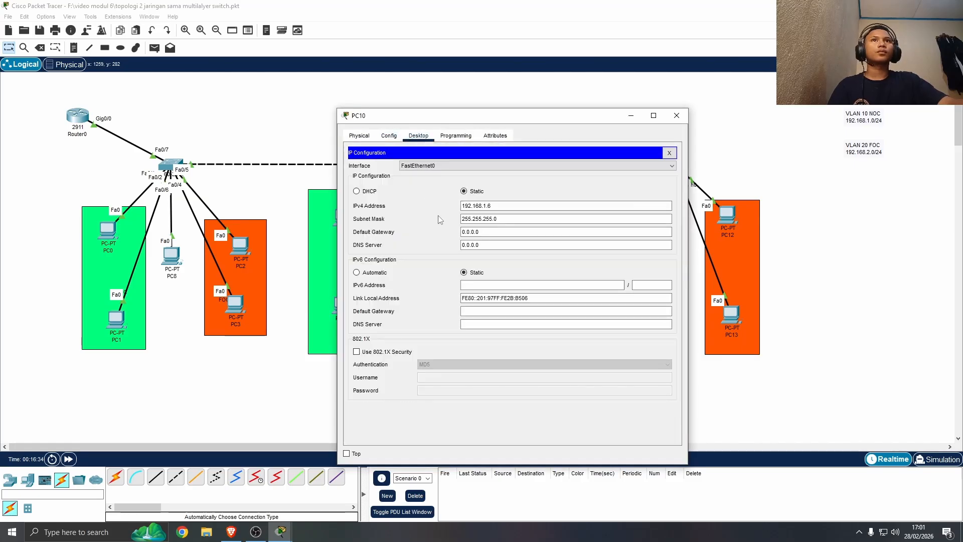
pyautogui.doubleClick(494, 230)
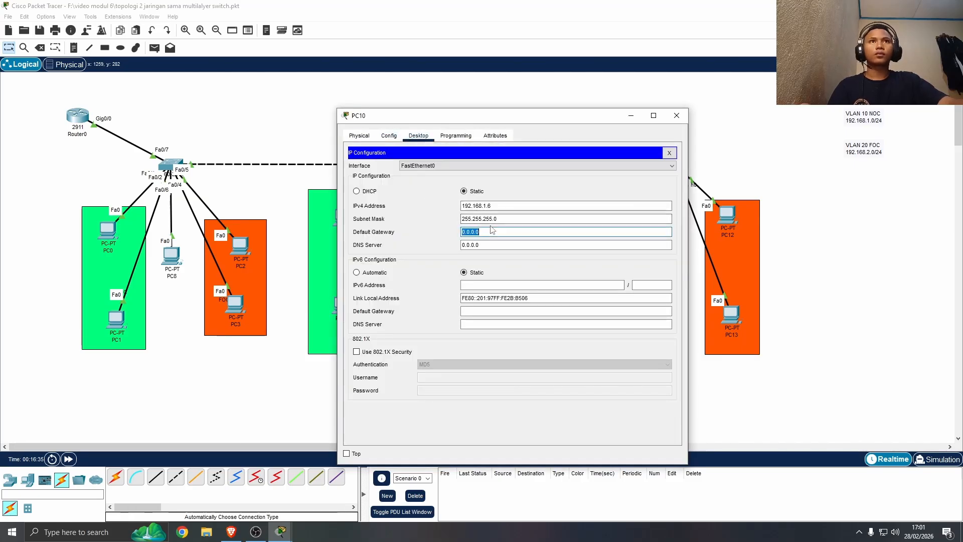
pyautogui.write('192.168.1.1')
pyautogui.click(676, 115)
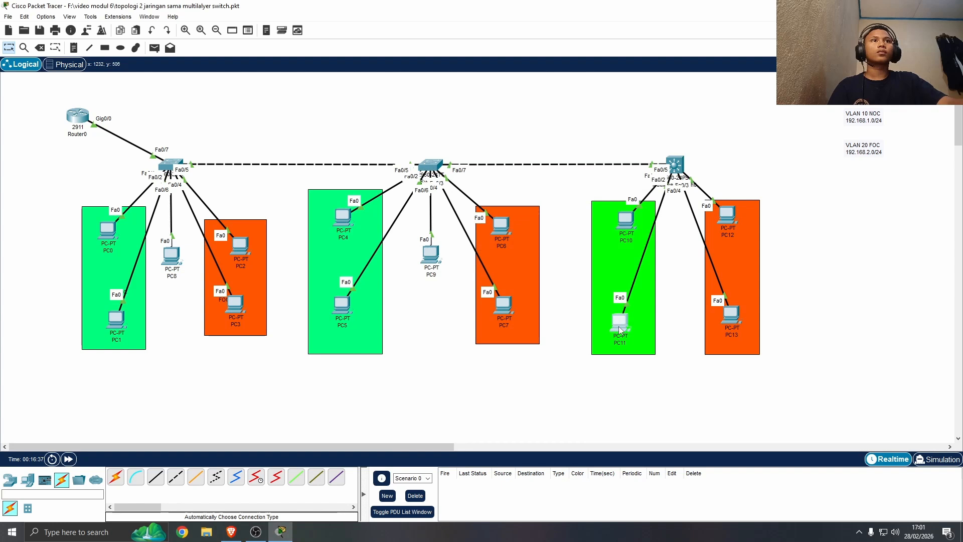
# Set PC11's IPv4 default gateway to 192.168.1.1 and close its window
pyautogui.click(620, 321)
pyautogui.click(418, 136)
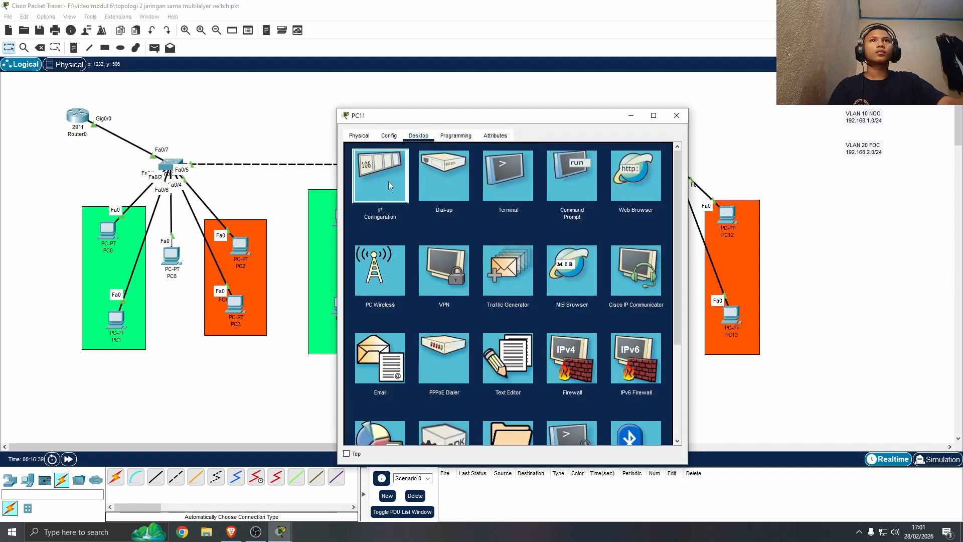
pyautogui.click(378, 173)
pyautogui.doubleClick(493, 231)
pyautogui.write('192.168.1.1')
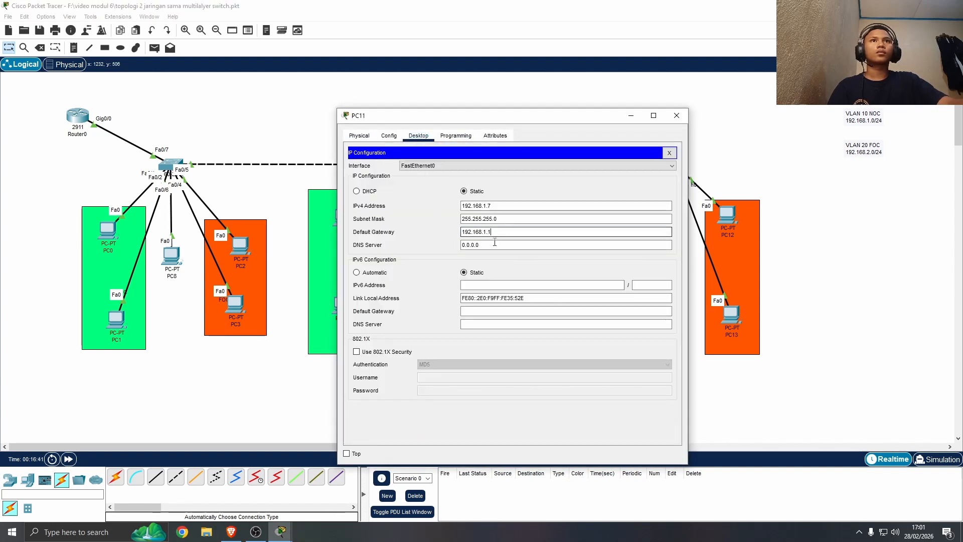
pyautogui.click(495, 246)
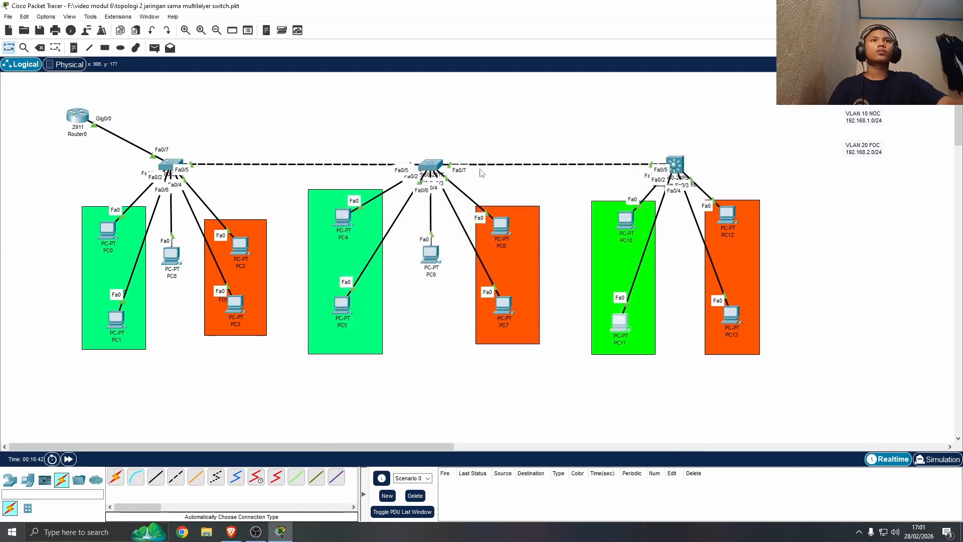
pyautogui.click(676, 115)
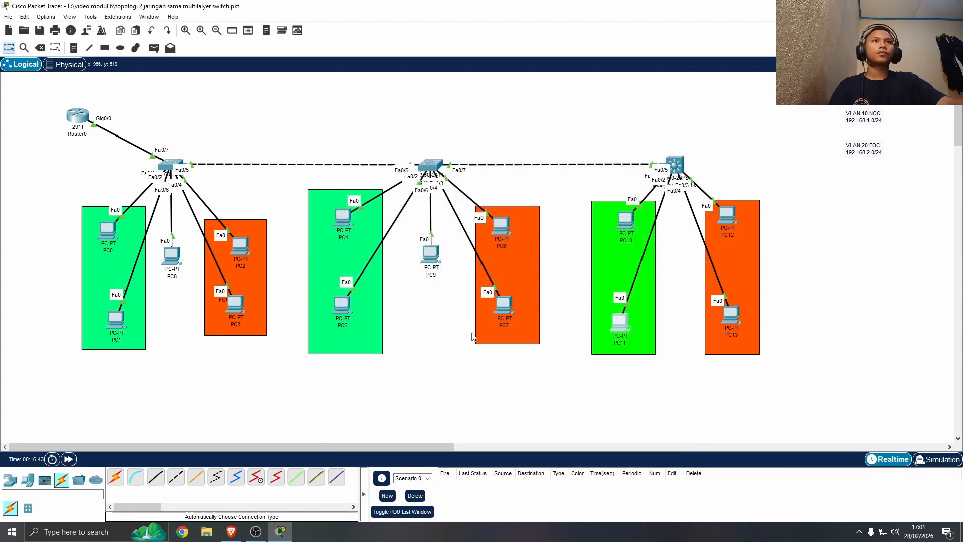
# Set PC8's IPv4 default gateway to 192.168.30.1 and close its window
pyautogui.click(174, 261)
pyautogui.moveTo(474, 115); pyautogui.dragTo(598, 87)
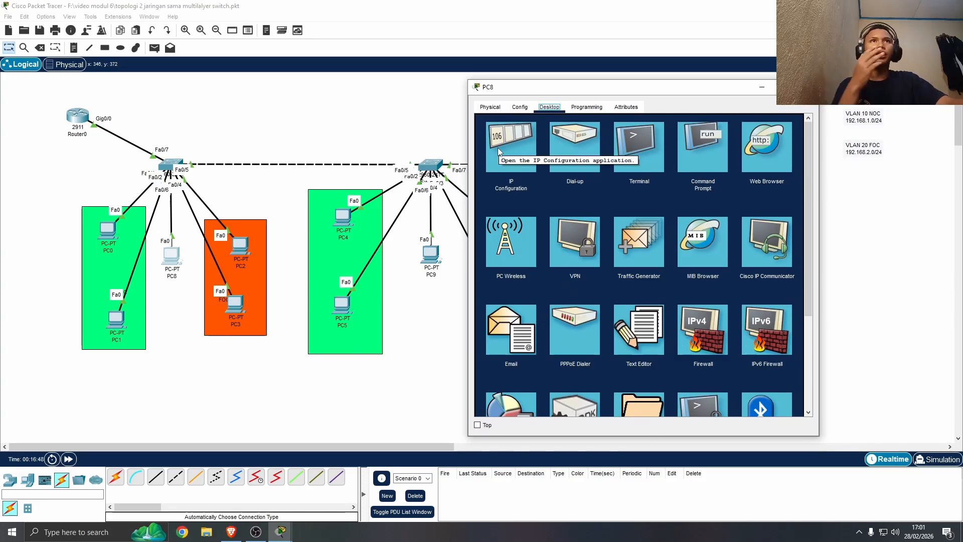
pyautogui.click(518, 143)
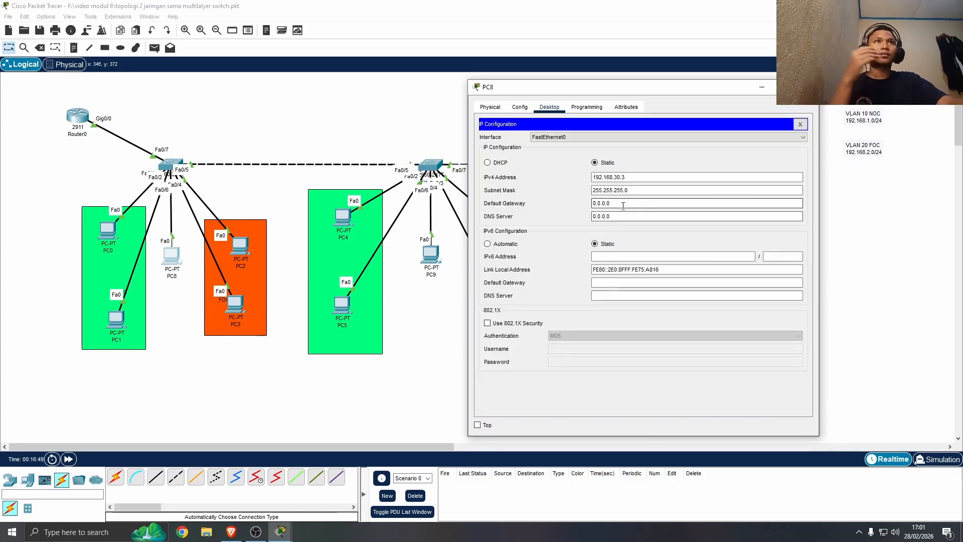
pyautogui.moveTo(610, 203); pyautogui.dragTo(584, 206)
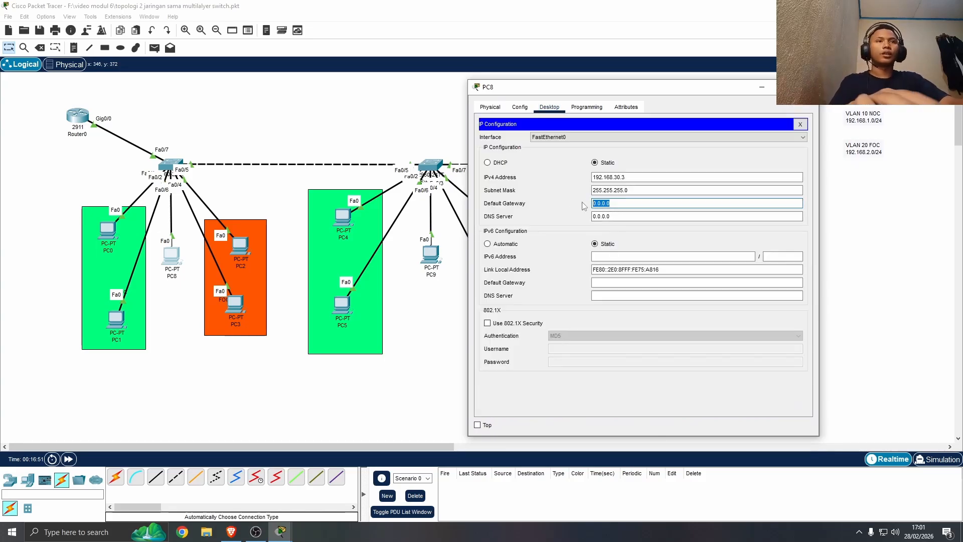
pyautogui.write('192.168')
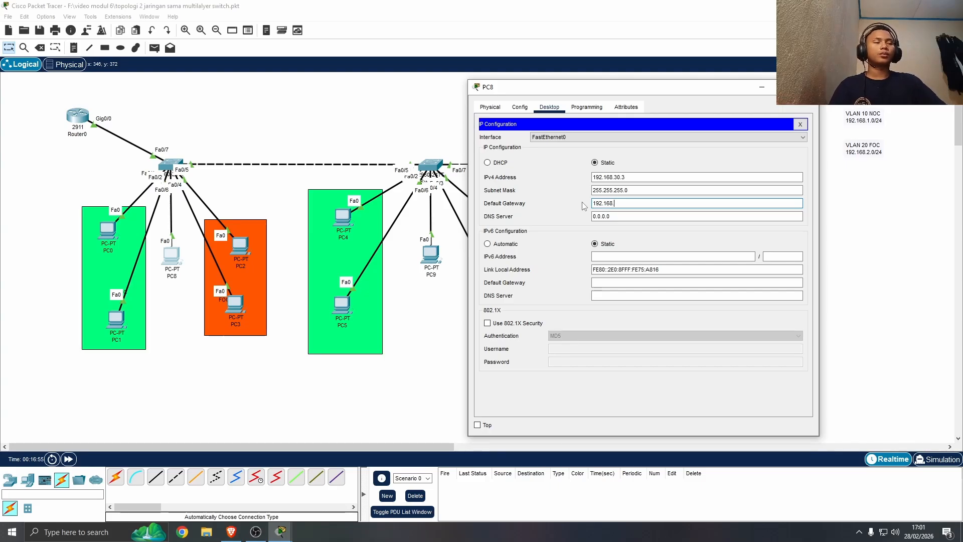
pyautogui.write('.30.1')
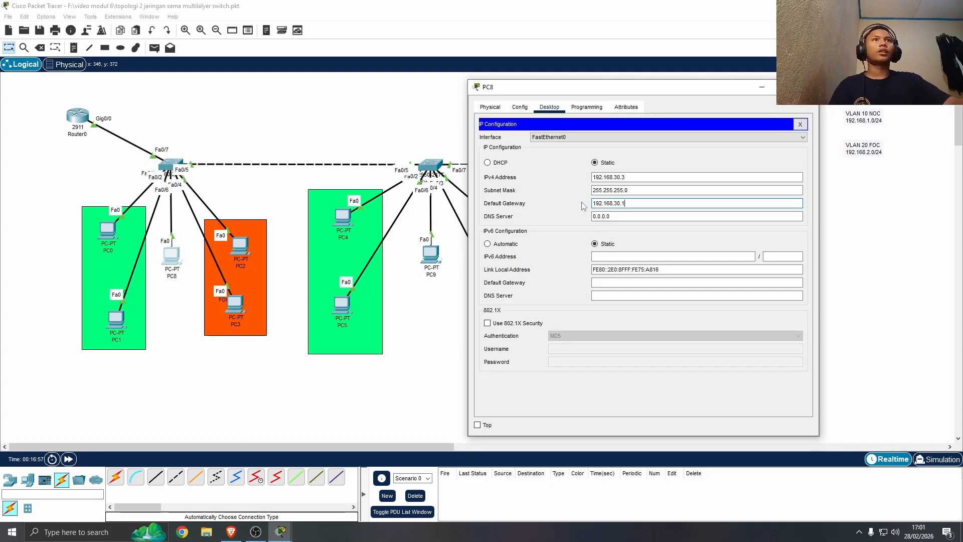
pyautogui.click(807, 86)
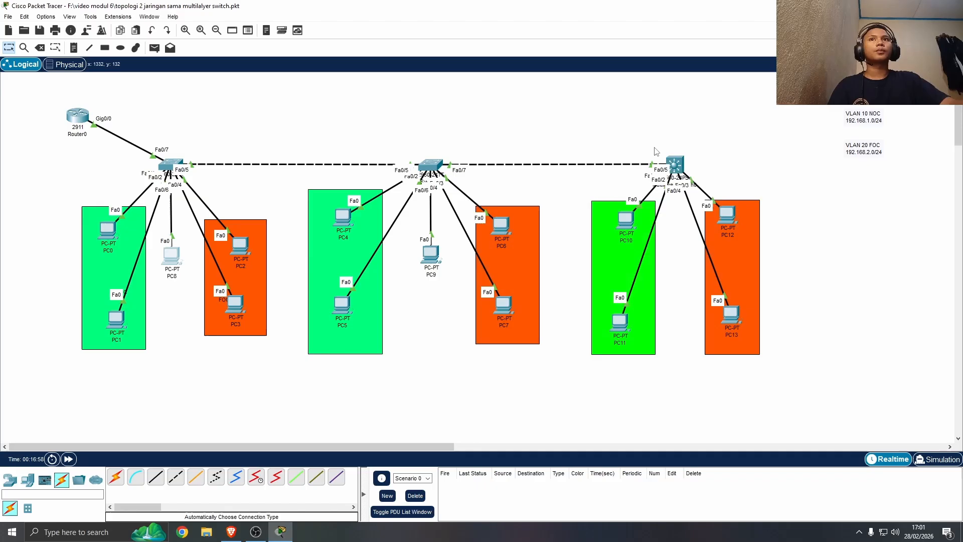
# Set PC9's IPv4 default gateway to 192.168.30.1 and close its window
pyautogui.click(424, 257)
pyautogui.click(382, 177)
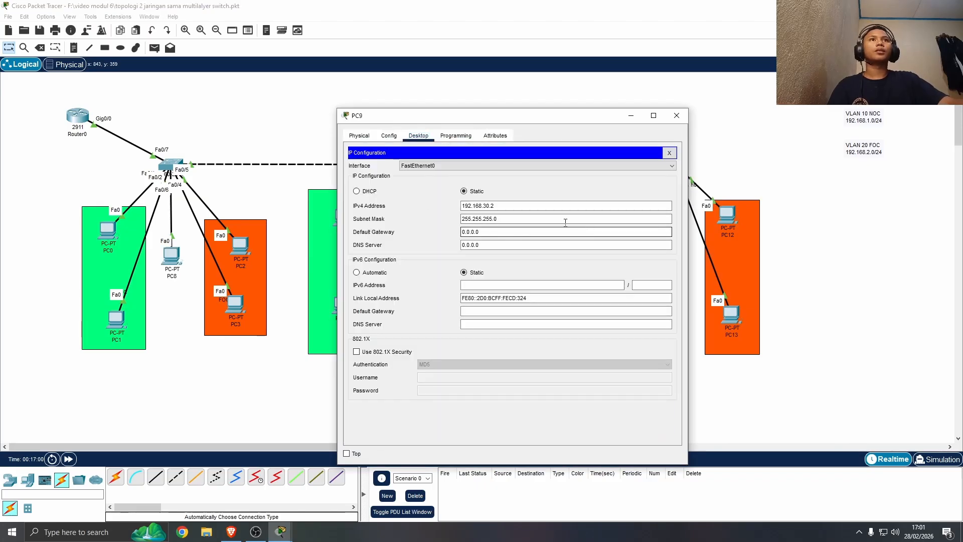
pyautogui.moveTo(497, 232); pyautogui.dragTo(446, 232)
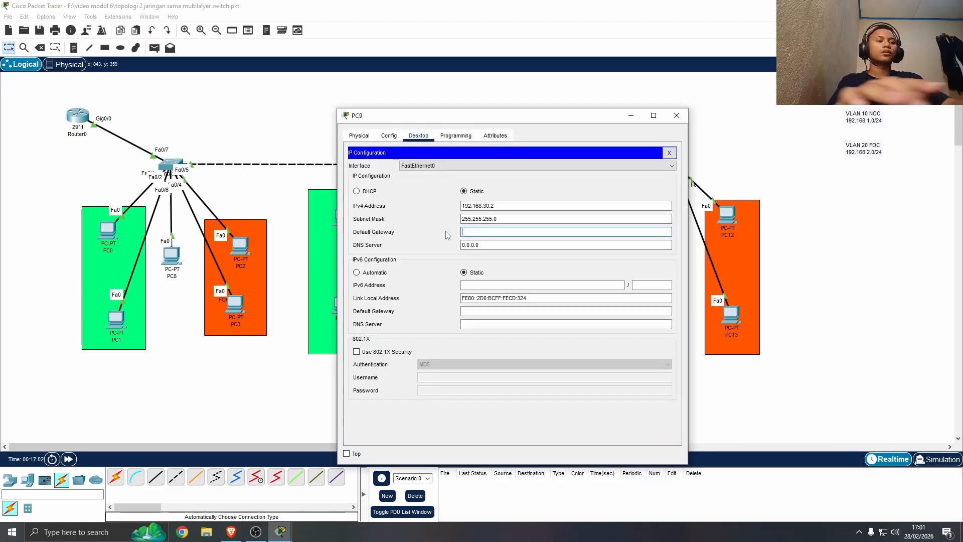
pyautogui.write('192.1')
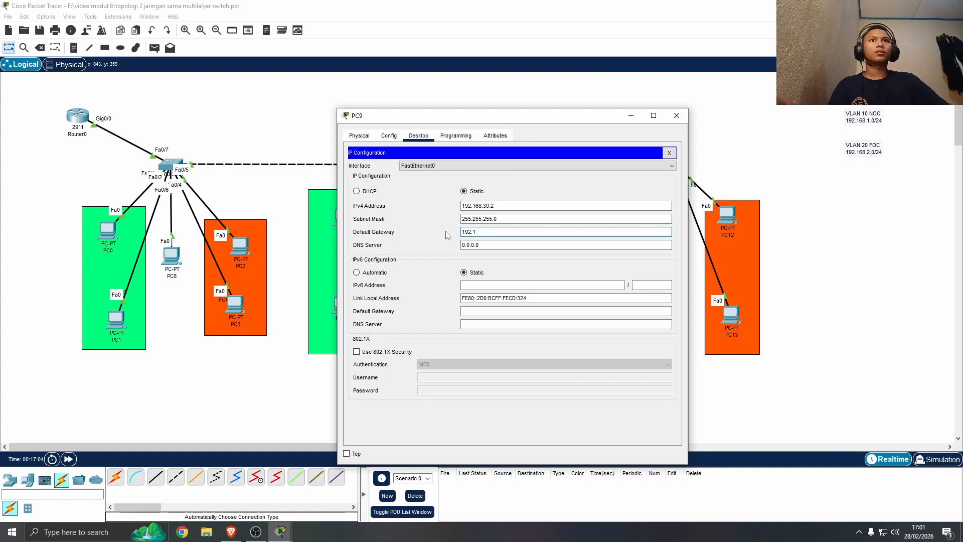
pyautogui.write('68.3')
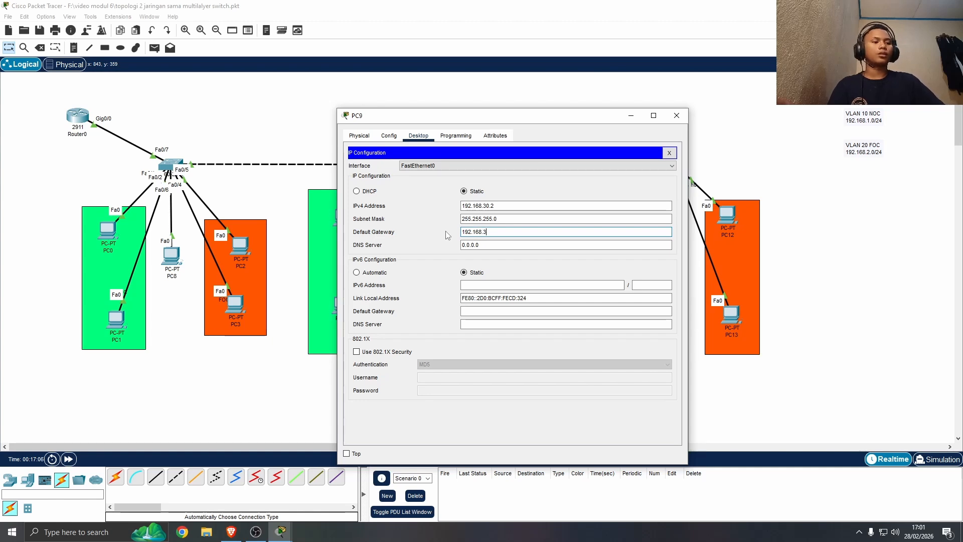
pyautogui.write('0.1')
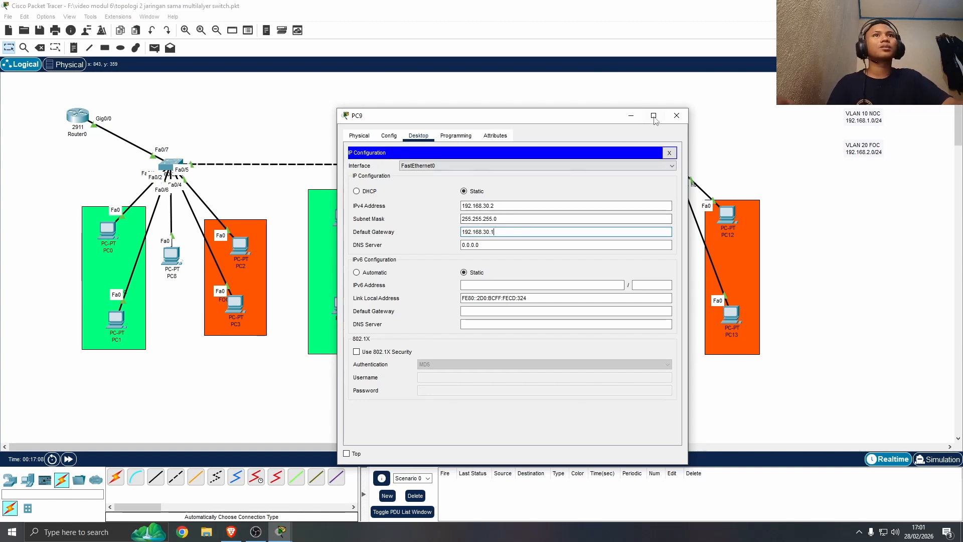
pyautogui.click(676, 116)
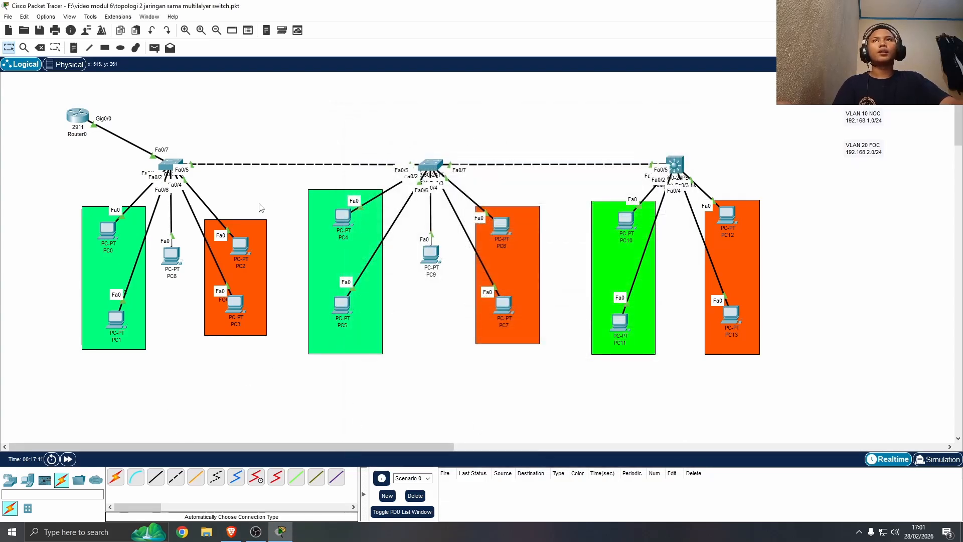
# Test inter-VLAN connectivity by sending a simple PDU from PC0 to PC9 and firing it again
pyautogui.click(153, 50)
pyautogui.click(108, 230)
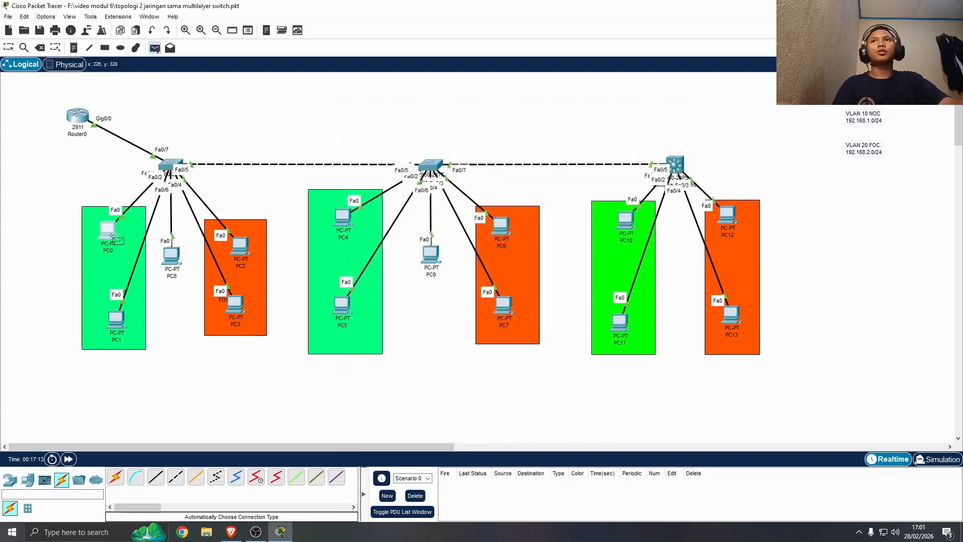
pyautogui.click(433, 259)
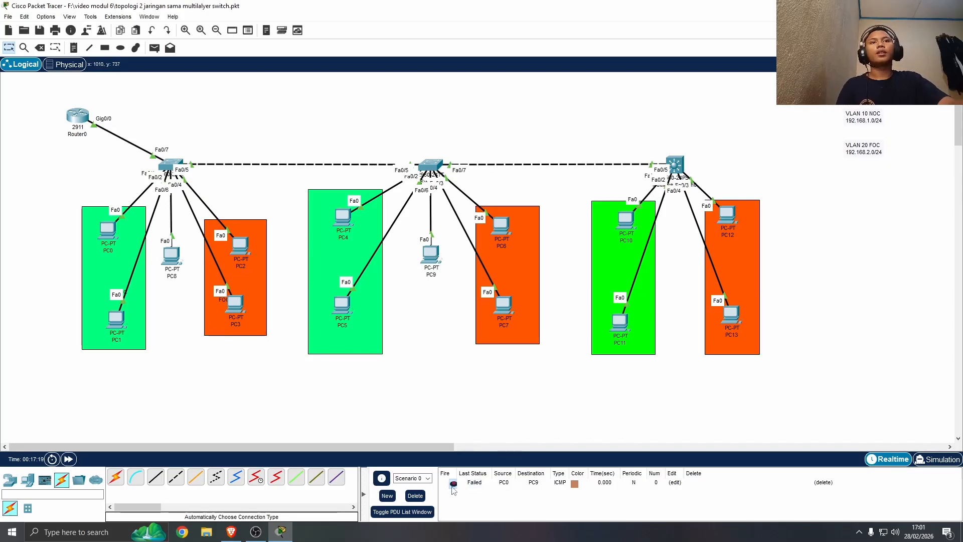
pyautogui.click(453, 484)
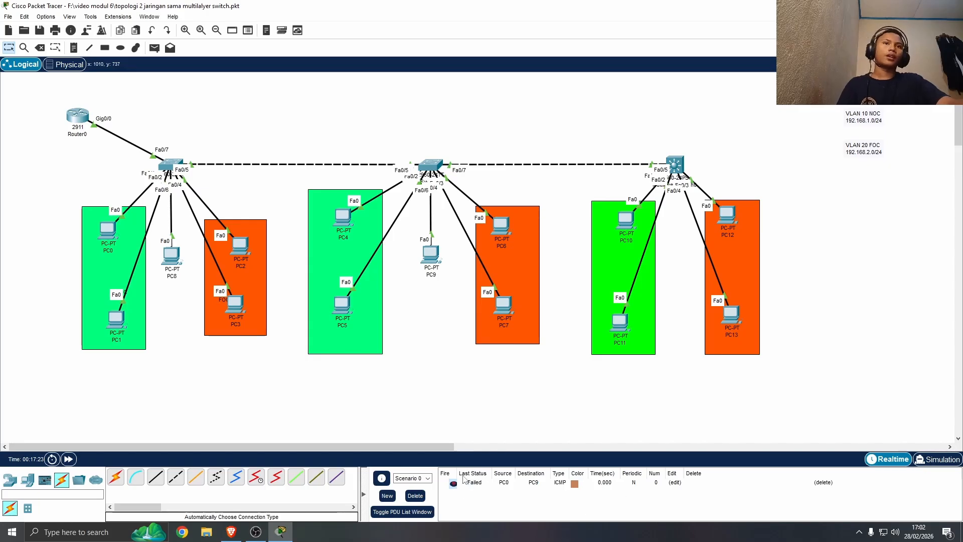
pyautogui.moveTo(456, 474); pyautogui.dragTo(461, 474)
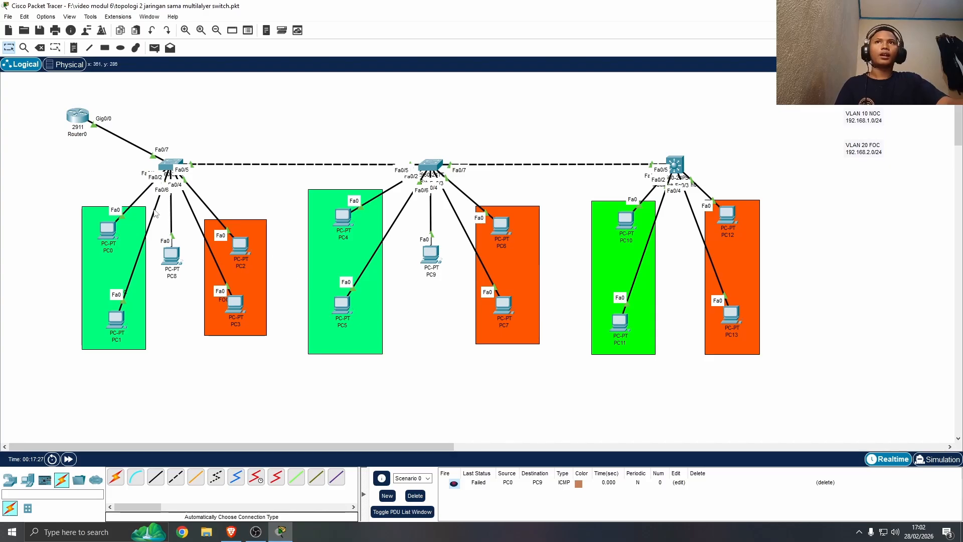
# Open Switch0's command line and enter global configuration mode
pyautogui.click(173, 167)
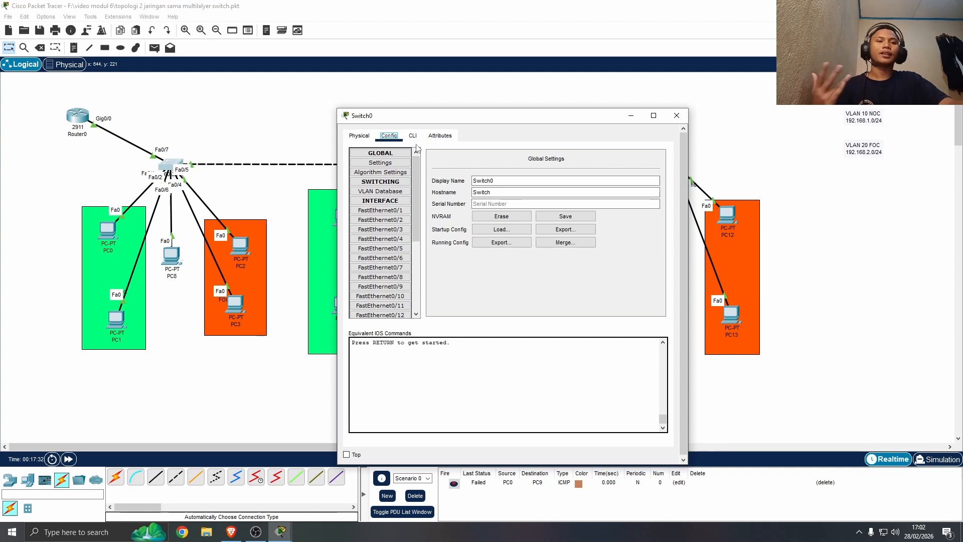
pyautogui.click(412, 136)
pyautogui.press('Return')
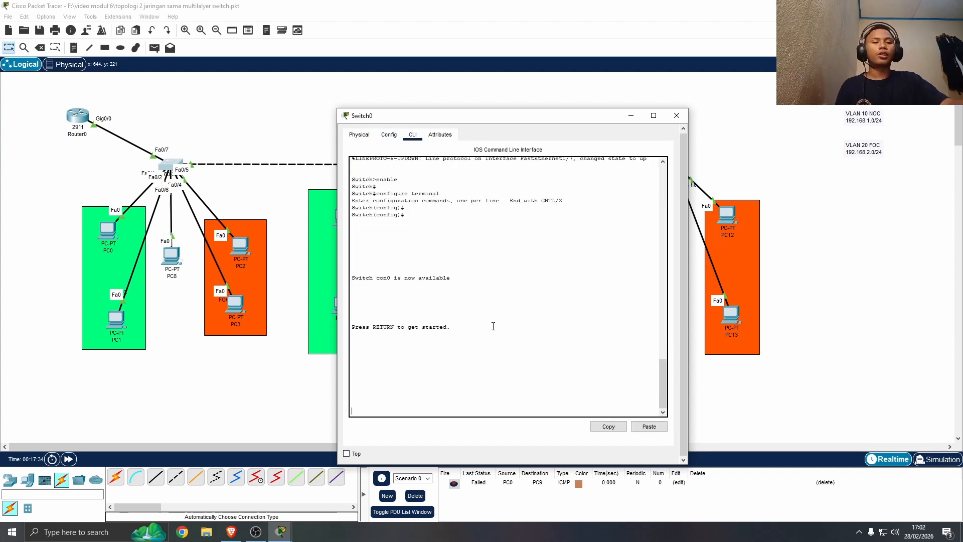
pyautogui.press('Return')
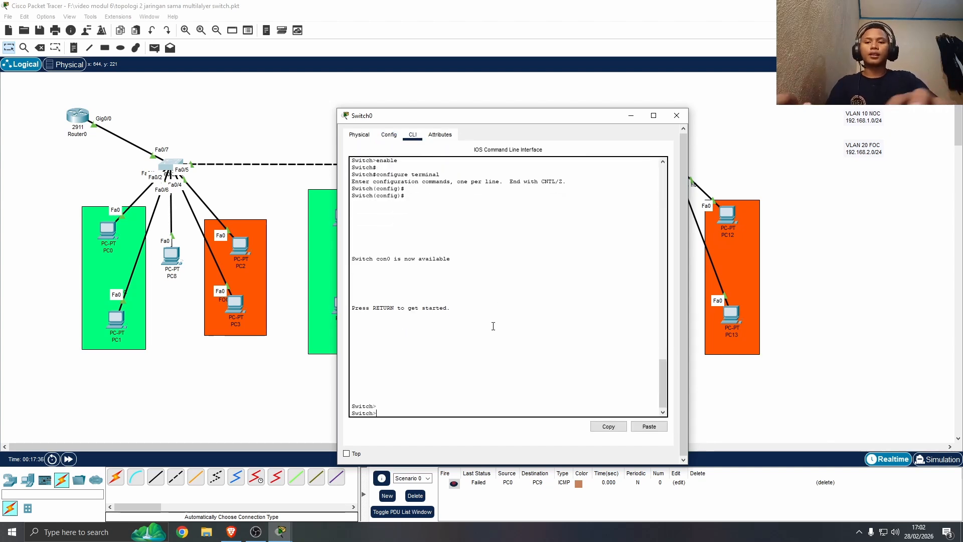
pyautogui.write('en')
pyautogui.press('Return')
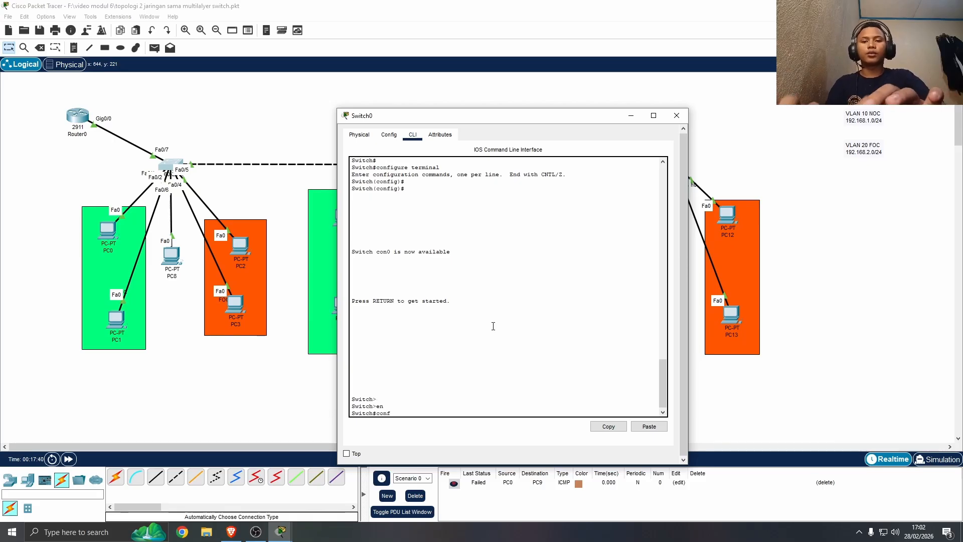
pyautogui.write('conf t')
pyautogui.press('Return')
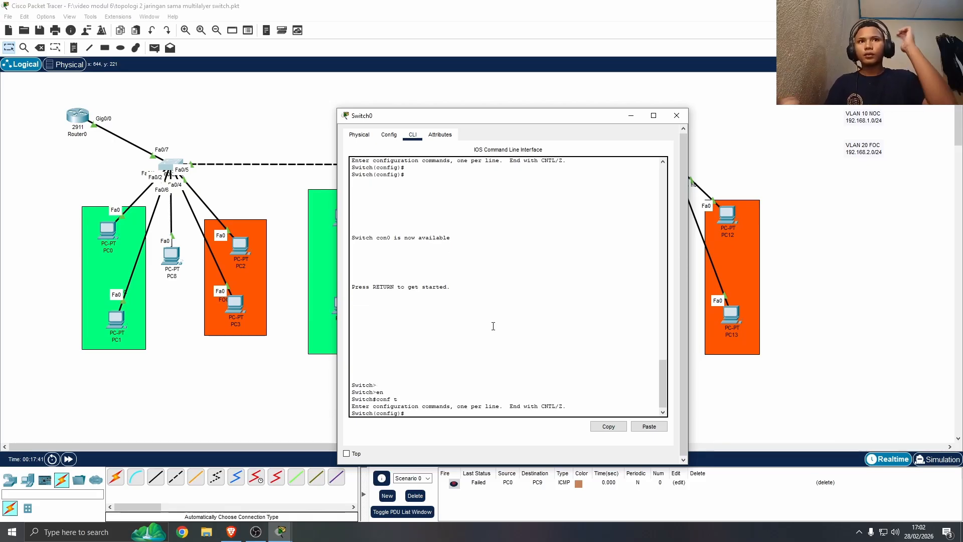
# Set Switch0's interface fa0/7 to trunk mode and close the switch window
pyautogui.write('int')
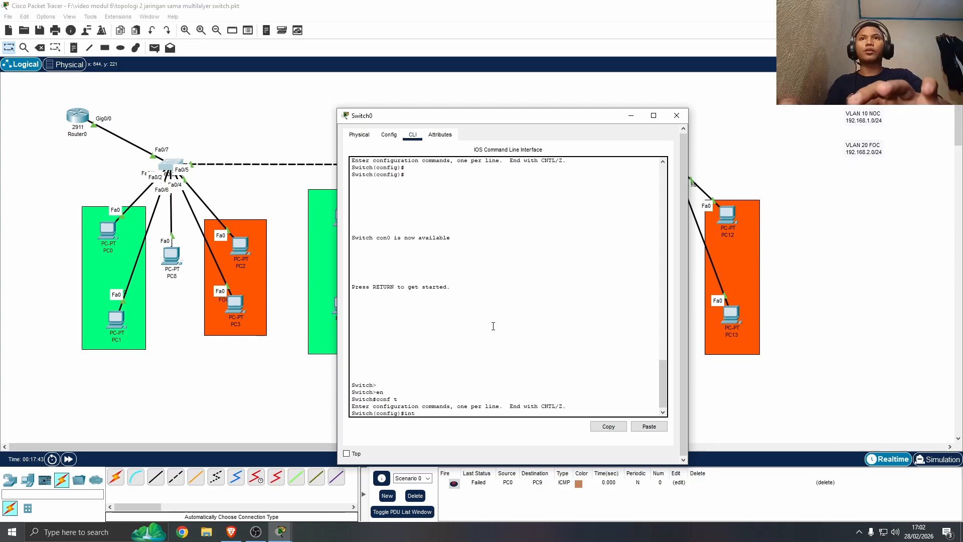
pyautogui.write(' fa0')
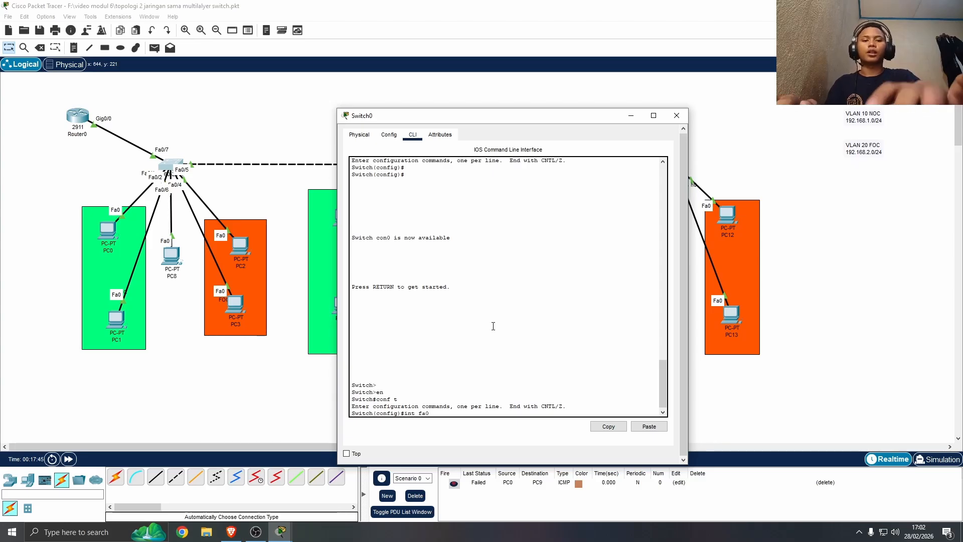
pyautogui.write('/7')
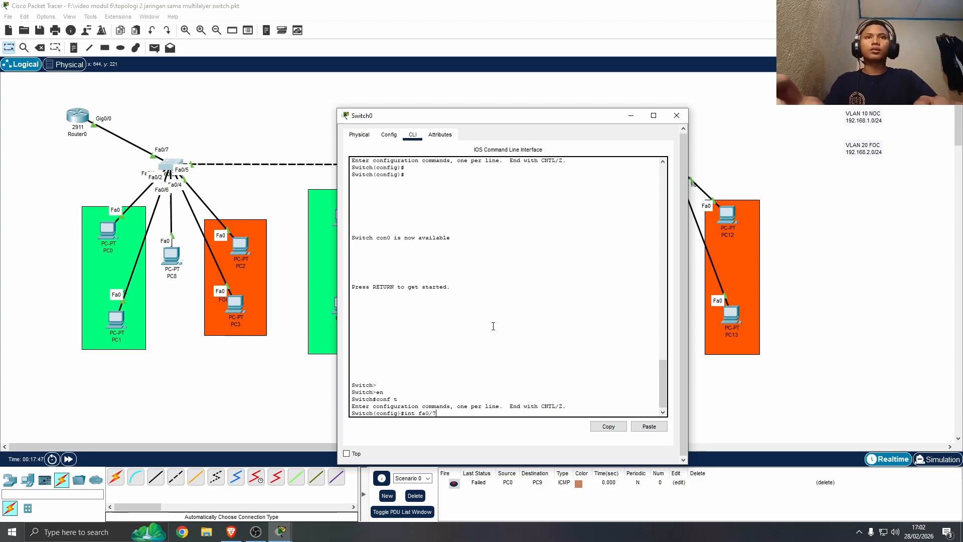
pyautogui.press('Return')
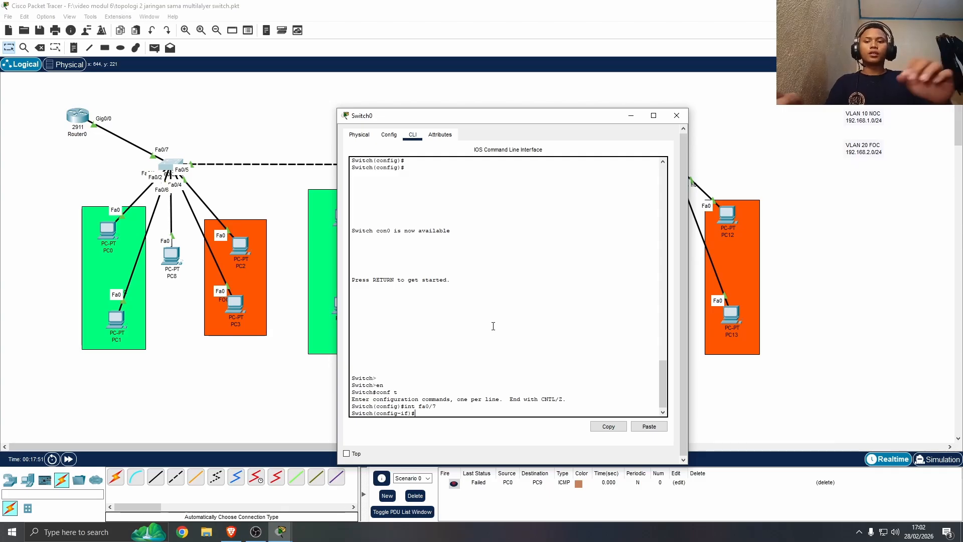
pyautogui.write('sw')
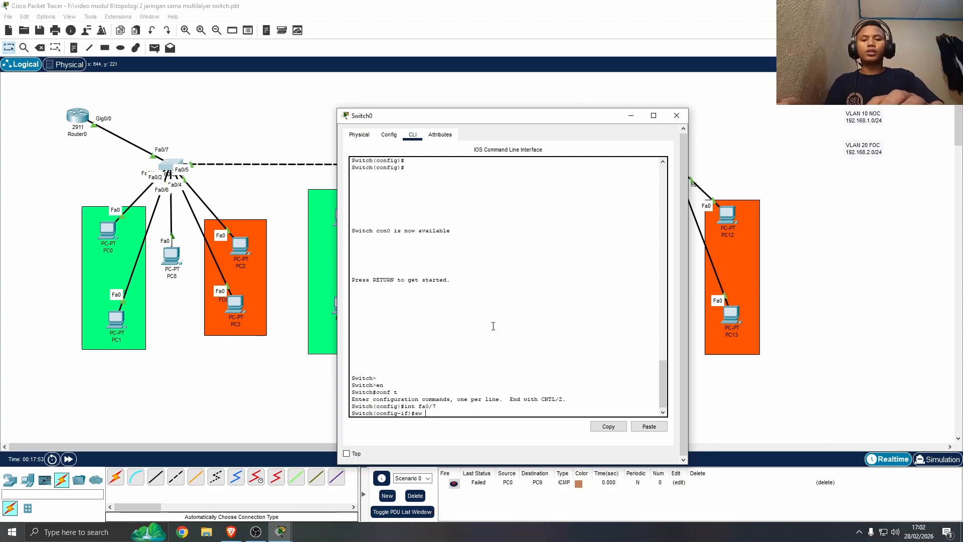
pyautogui.write(' mo')
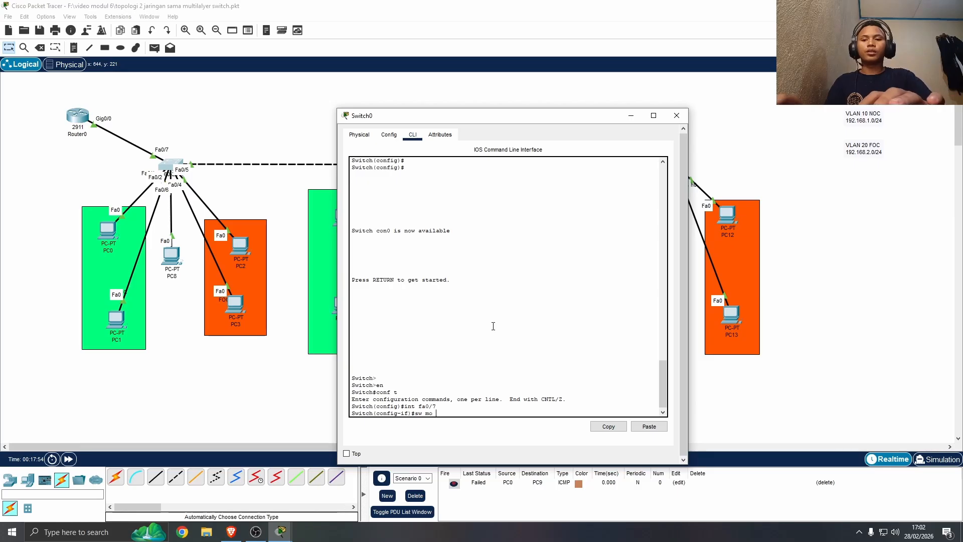
pyautogui.write(' trunk')
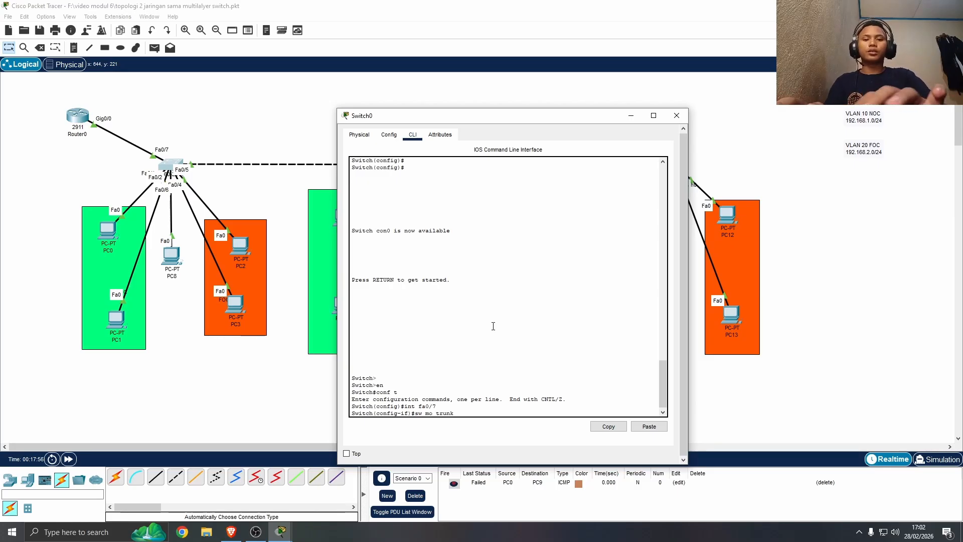
pyautogui.press('Return')
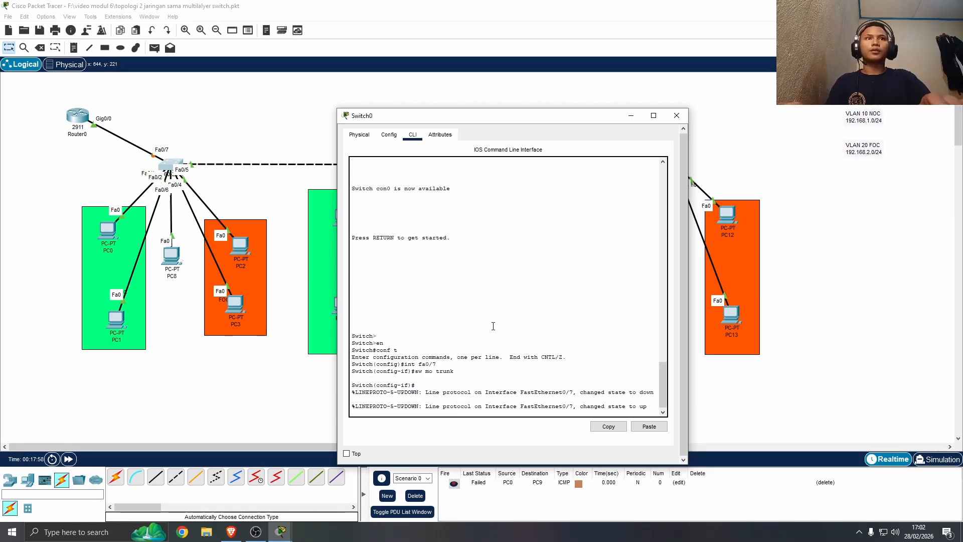
pyautogui.press('Return')
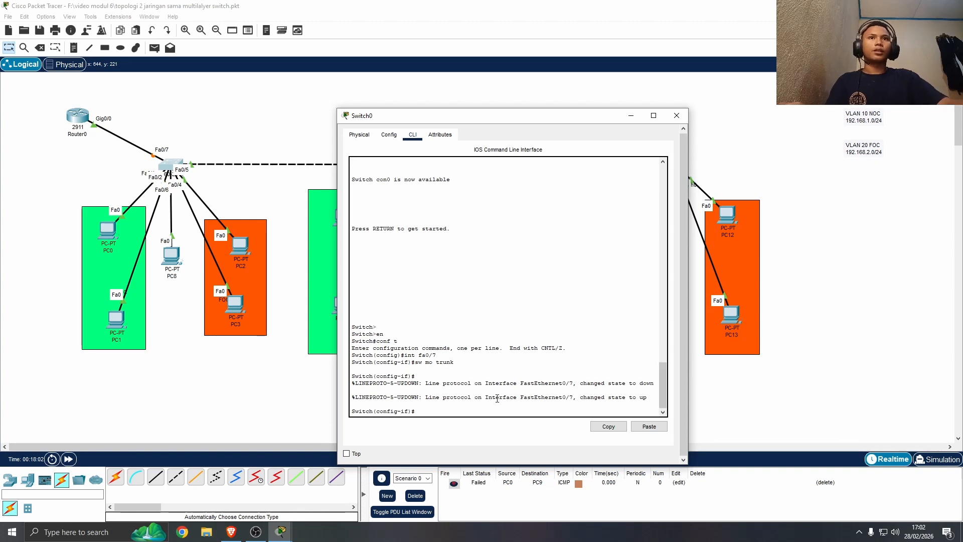
pyautogui.click(676, 115)
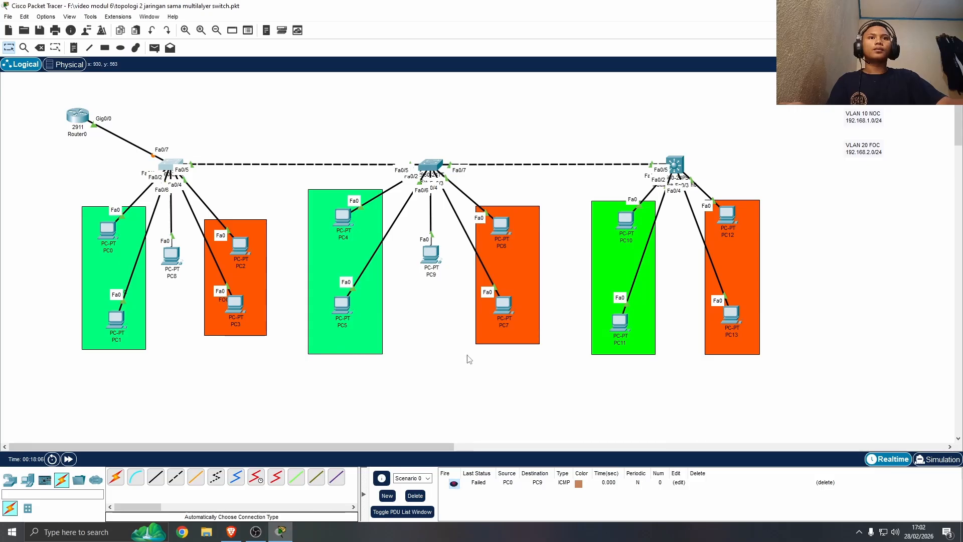
# Fire the existing PC0-to-PC9 PDU again to retest inter-VLAN connectivity
pyautogui.click(454, 484)
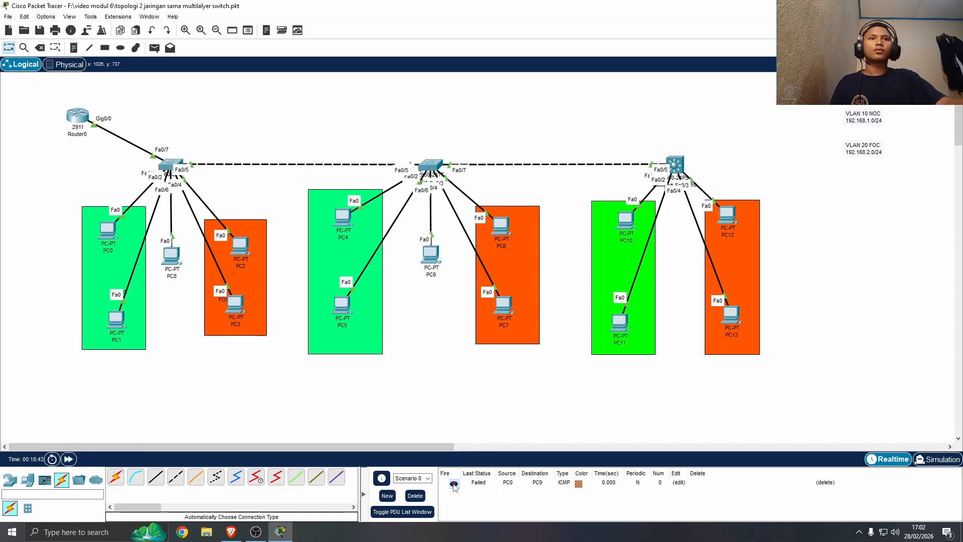
pyautogui.click(453, 483)
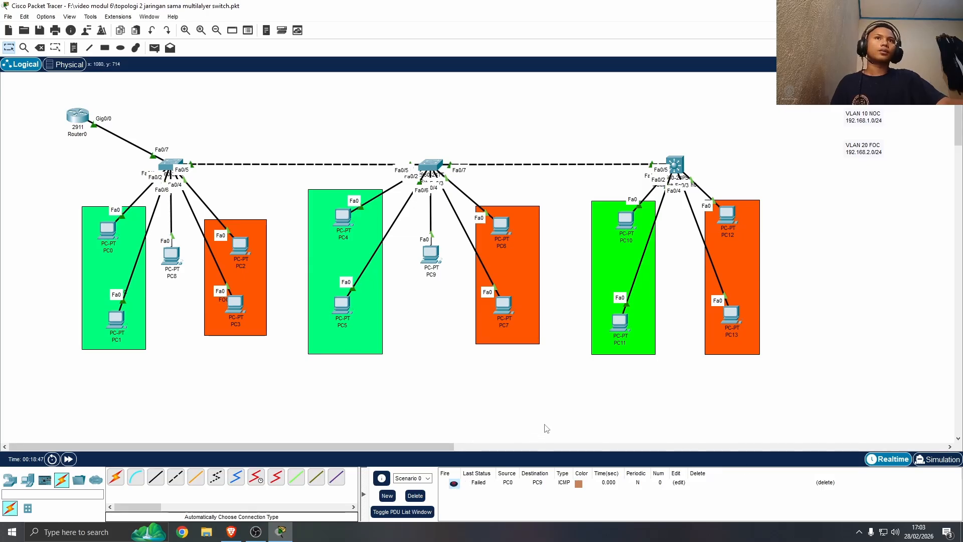
pyautogui.doubleClick(455, 485)
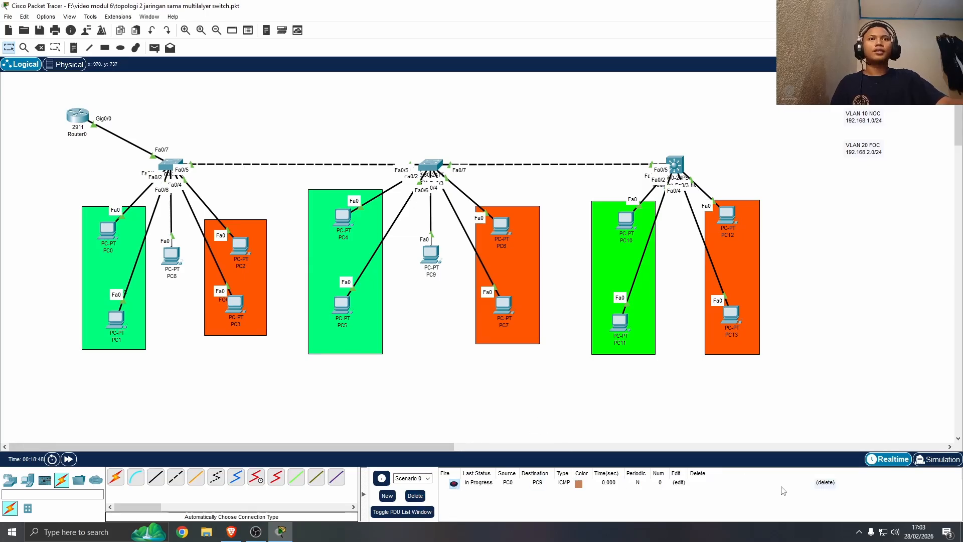
# Delete the existing PDU and send a new simple PDU from PC0 to PC9
pyautogui.click(824, 482)
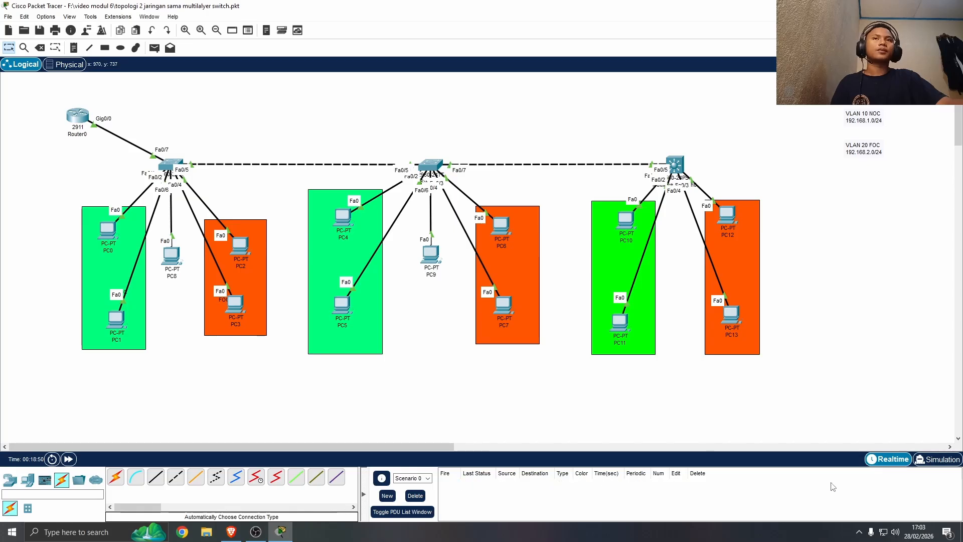
pyautogui.click(154, 47)
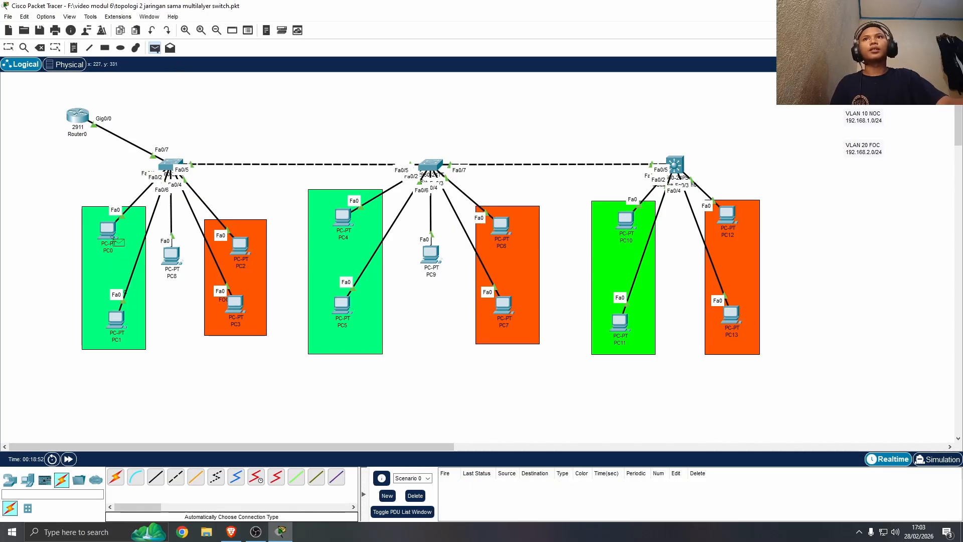
pyautogui.click(106, 230)
pyautogui.click(432, 256)
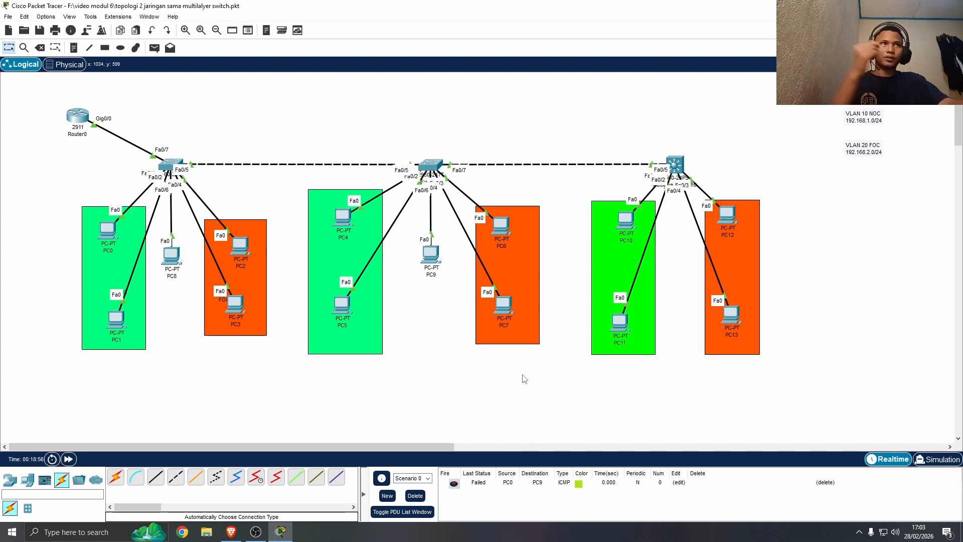
pyautogui.scroll(-1, 527, 381)
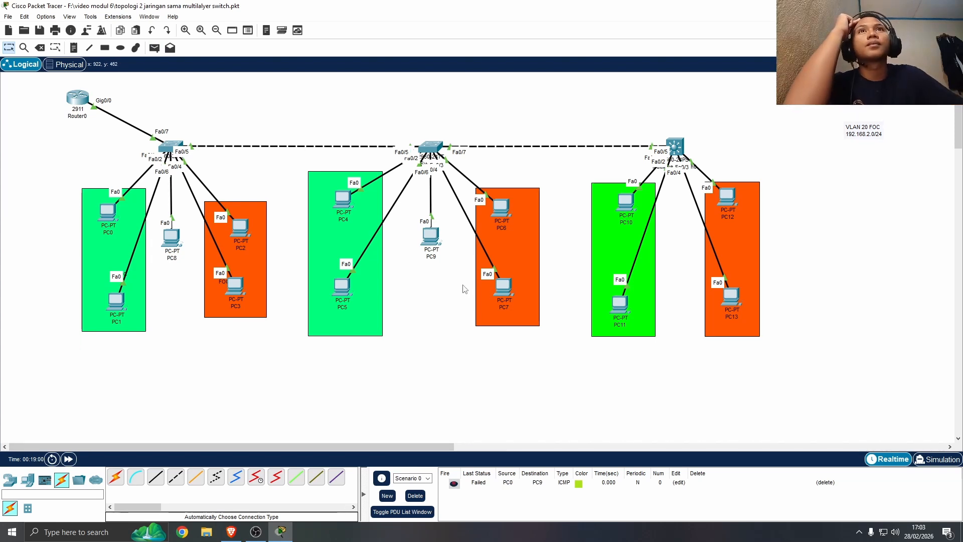
pyautogui.click(79, 100)
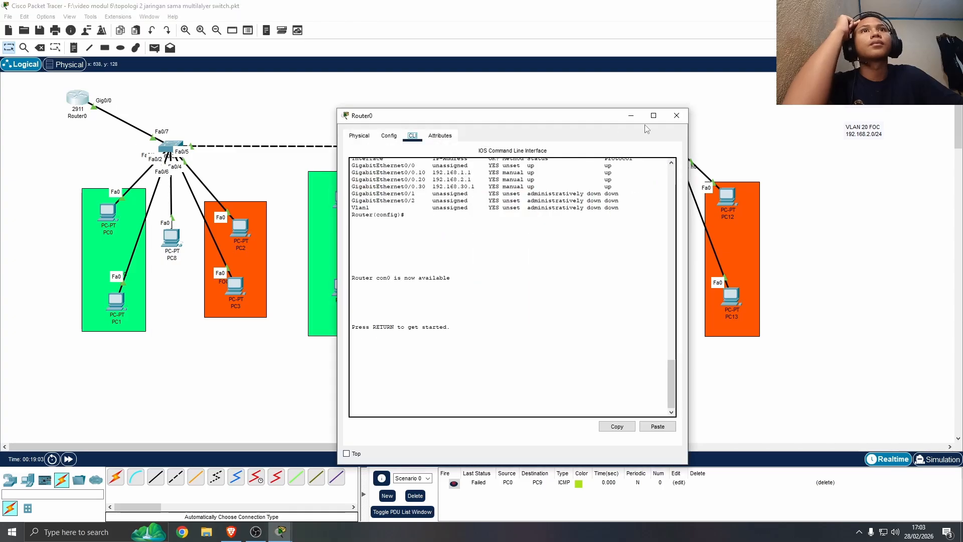
pyautogui.click(676, 115)
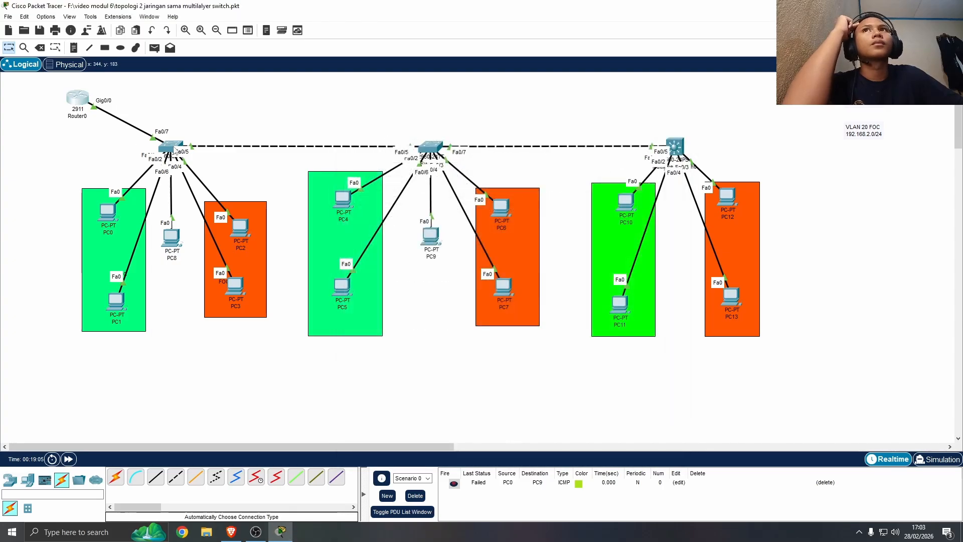
# Try to display trunk information in Switch0's command line with "do sh tunk" and "do sh tr"
pyautogui.click(171, 148)
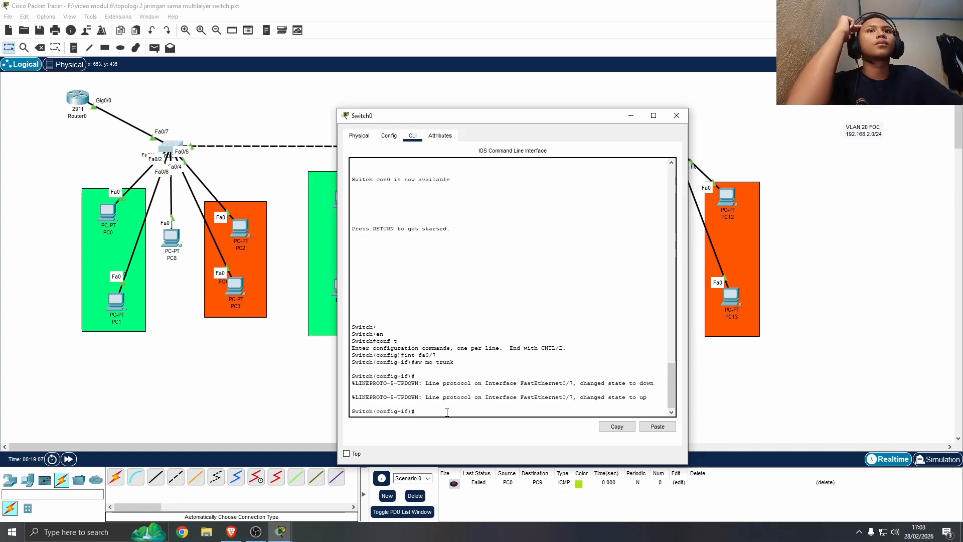
pyautogui.write('dp')
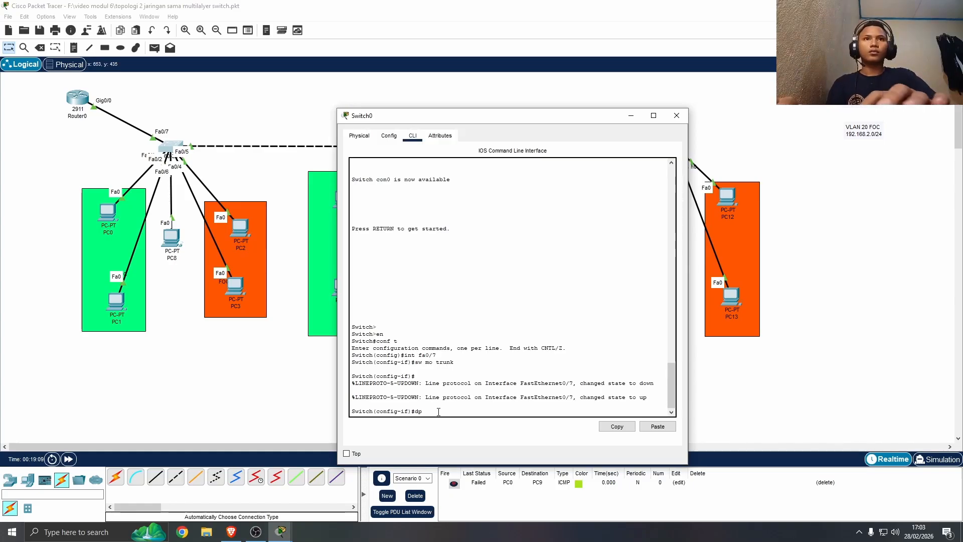
pyautogui.press('BackSpace')
pyautogui.write('o sh')
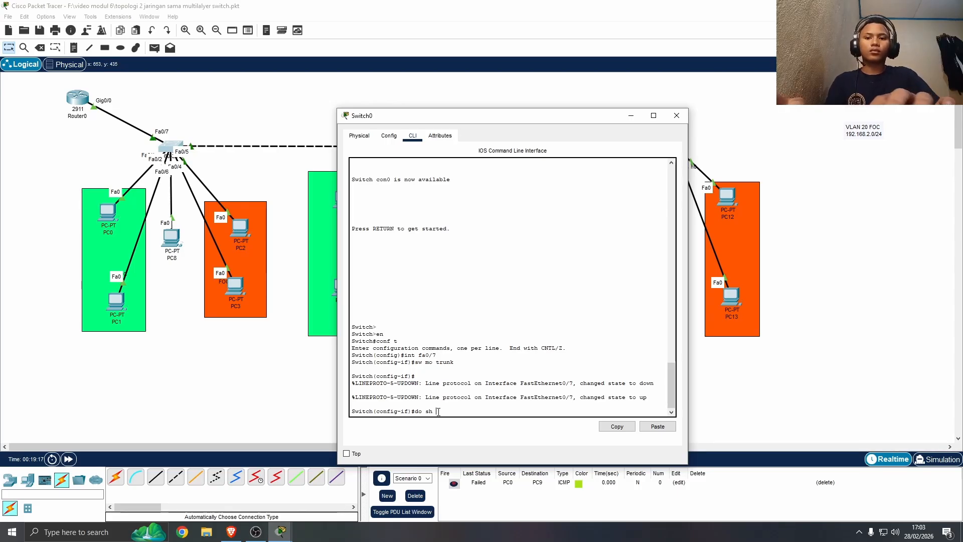
pyautogui.write(' run')
pyautogui.press('Return')
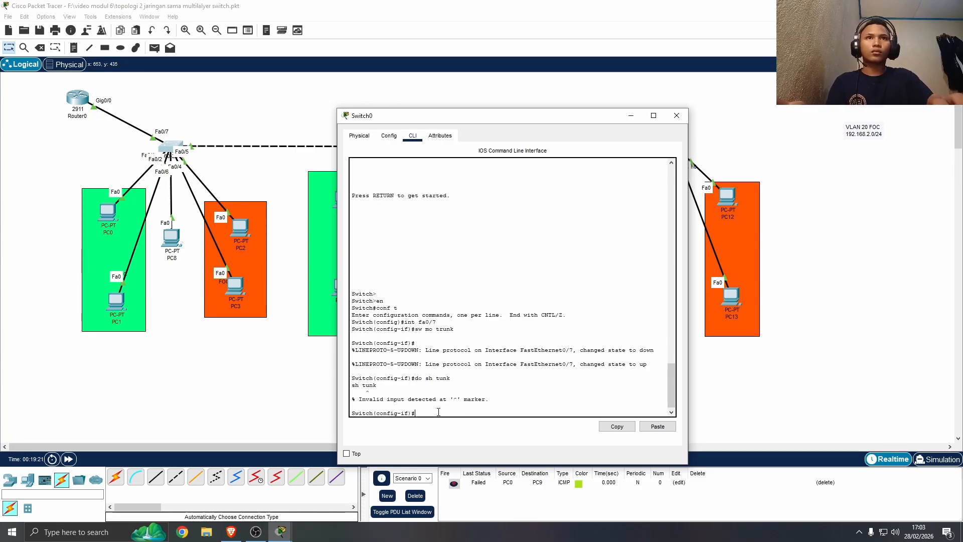
pyautogui.write('do')
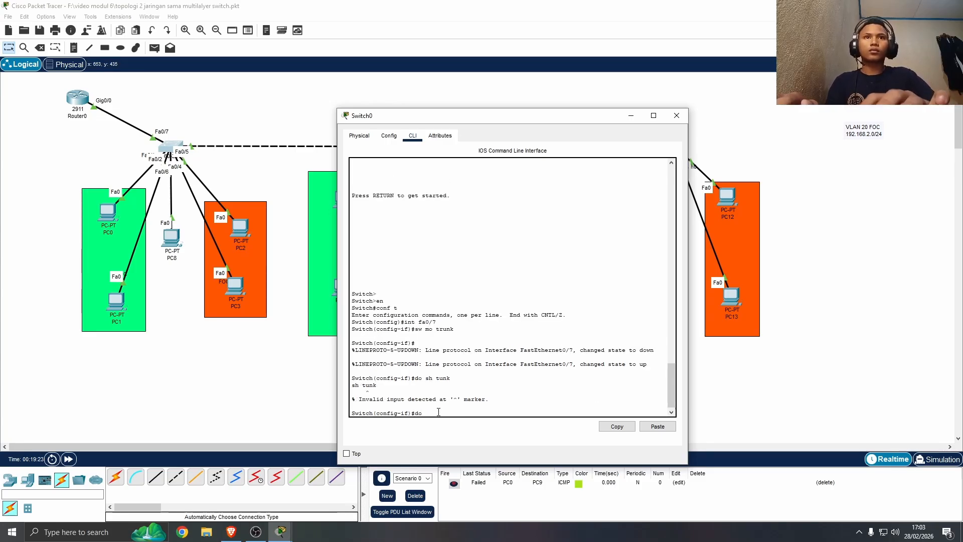
pyautogui.write(' sh t')
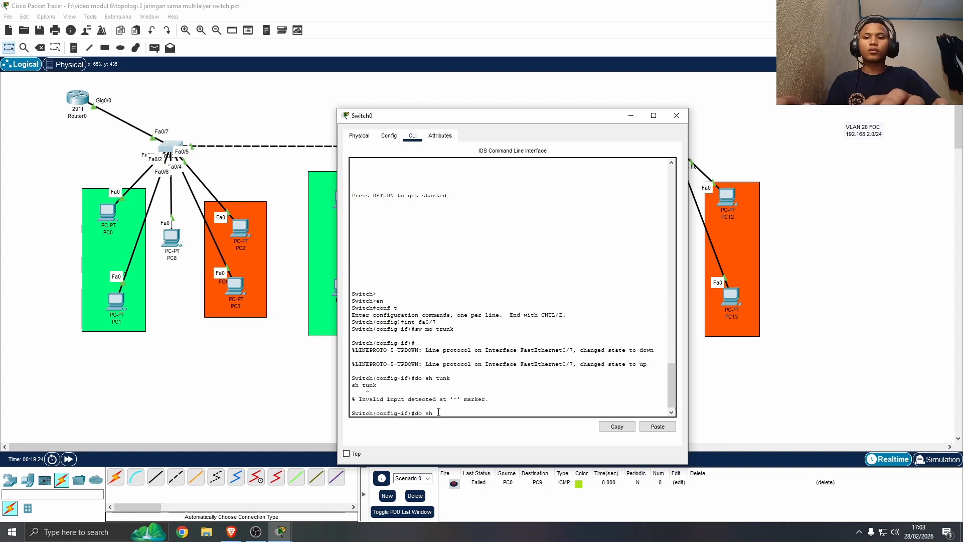
pyautogui.press('Tab')
pyautogui.write('r')
pyautogui.press('Tab')
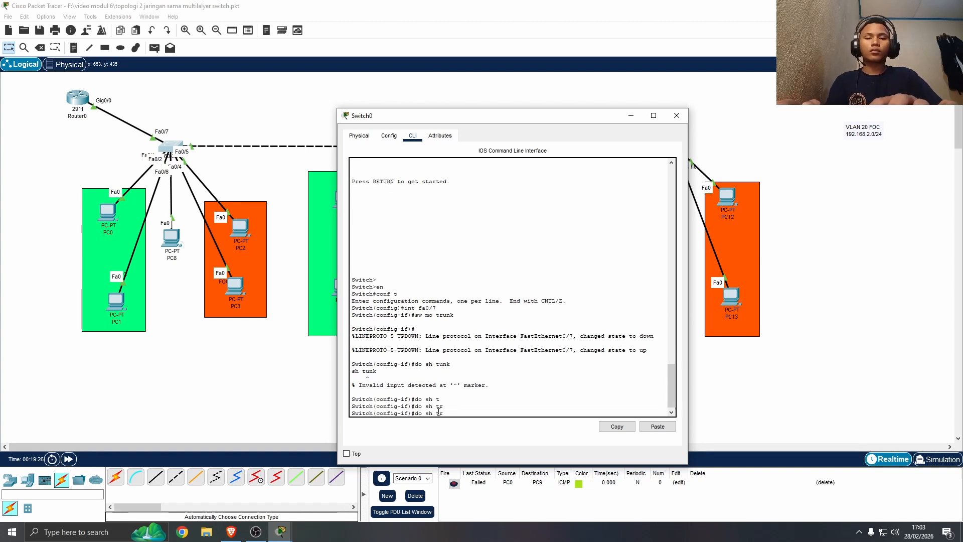
pyautogui.press('Return')
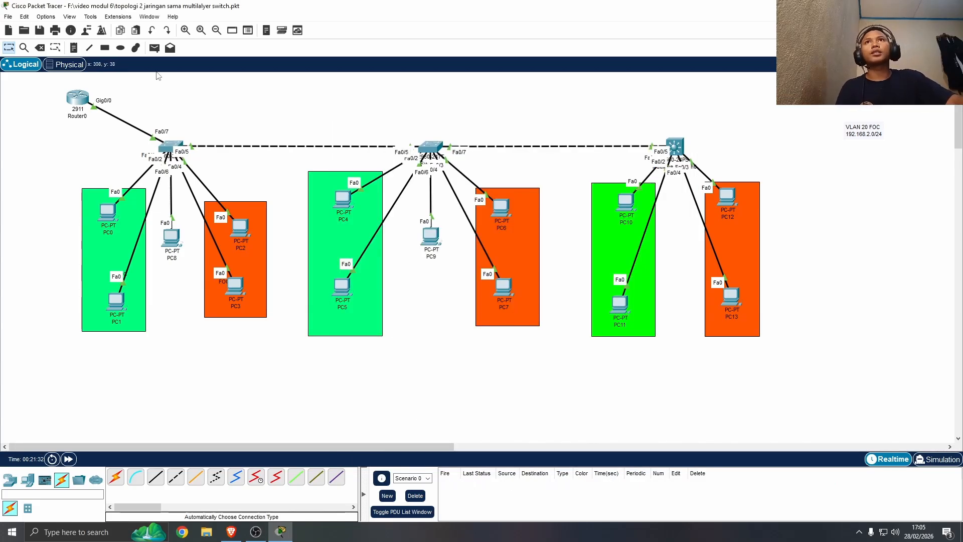
# Test inter-VLAN connectivity with a fresh simple PDU from PC0 to PC9
pyautogui.click(154, 47)
pyautogui.click(112, 217)
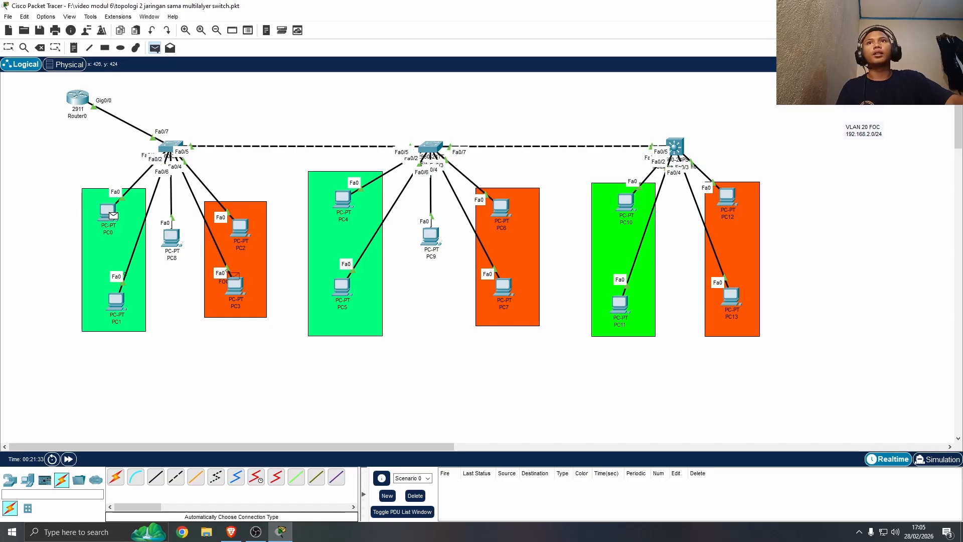
pyautogui.click(438, 237)
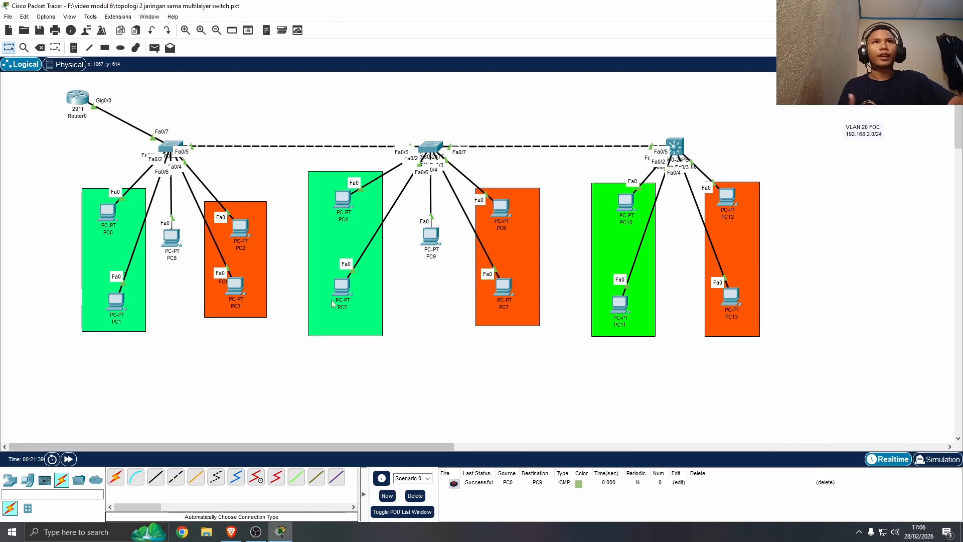
# Review Switch0's command-line trunk output, comparing the VLANs allowed on Fa0/5 before and after the trunk change
pyautogui.click(173, 147)
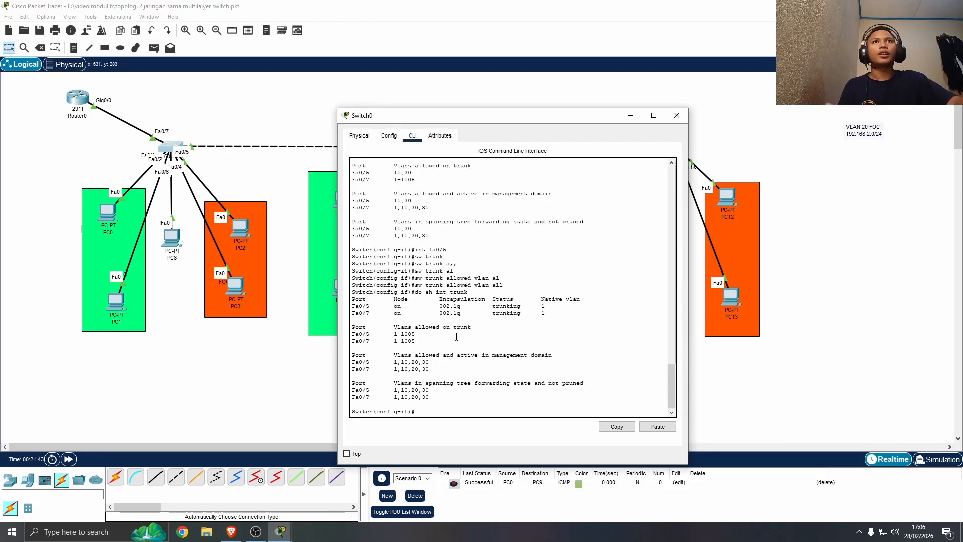
pyautogui.scroll(3, 457, 336)
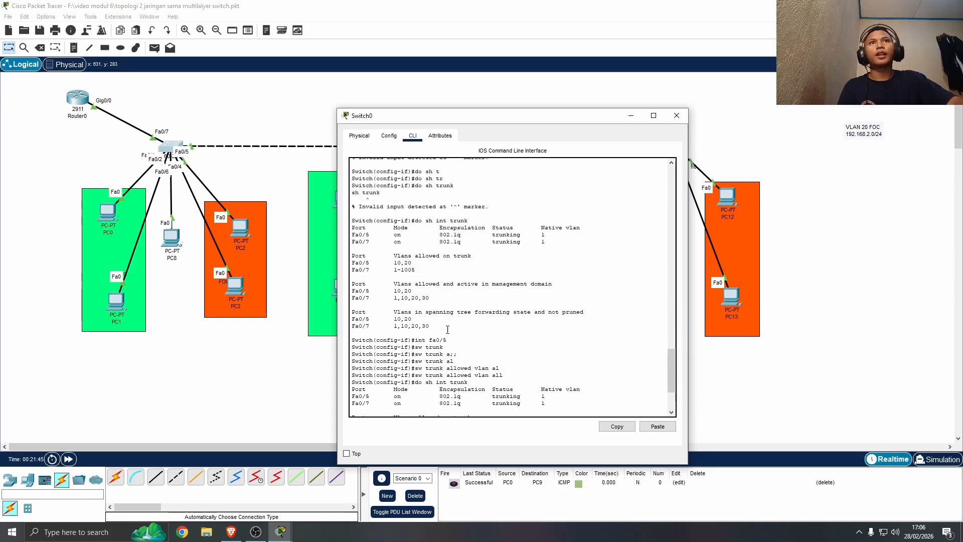
pyautogui.moveTo(394, 263); pyautogui.dragTo(413, 263)
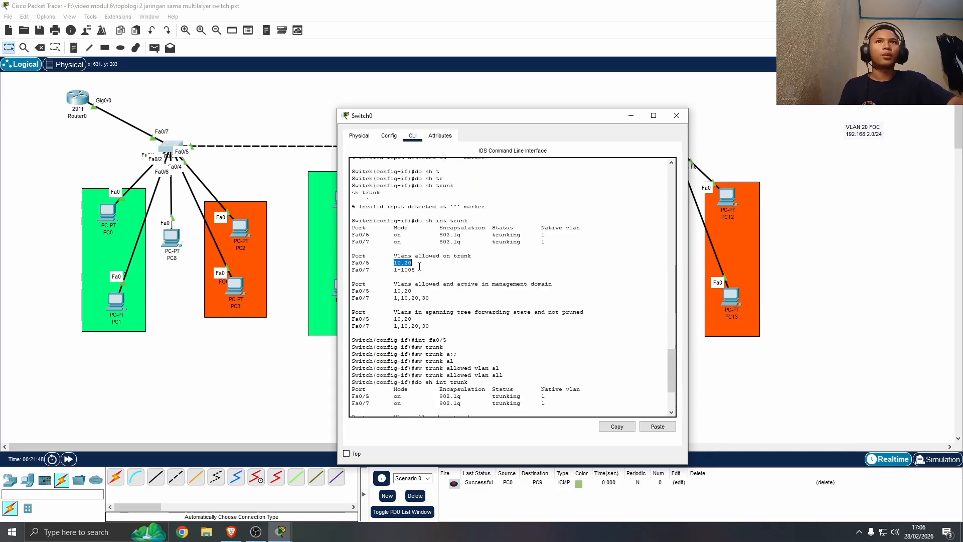
pyautogui.scroll(-4, 419, 267)
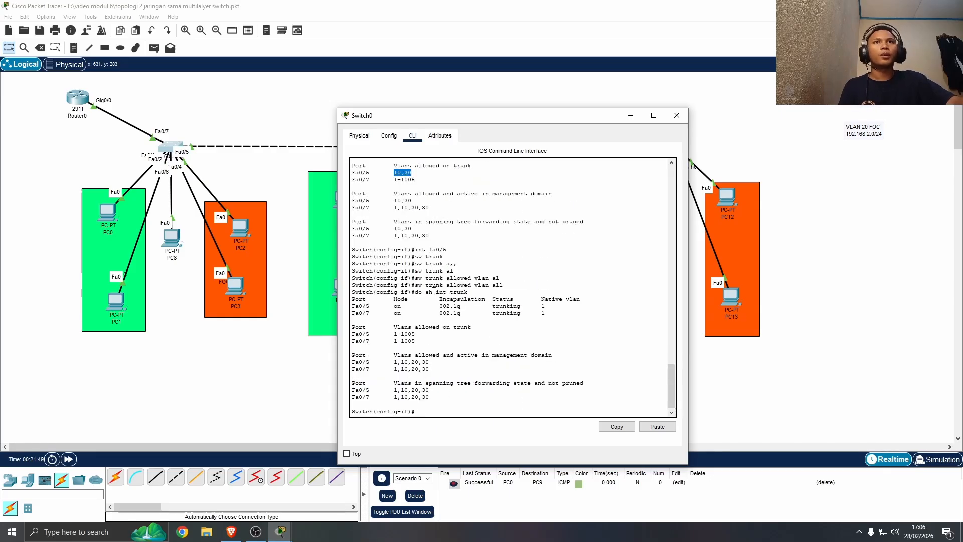
pyautogui.click(677, 115)
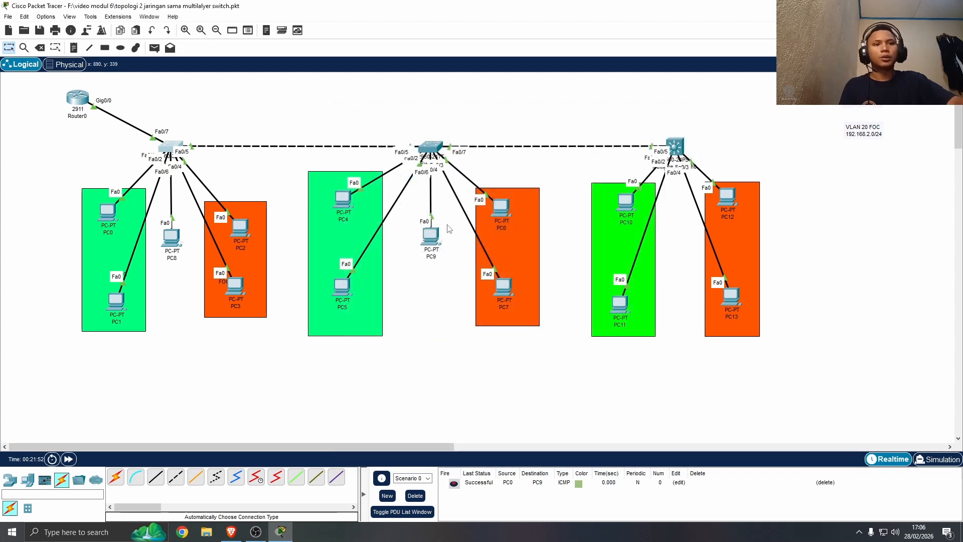
# Test connectivity with a simple PDU from PC4 to PC8 and clear both PDUs from the list
pyautogui.click(154, 48)
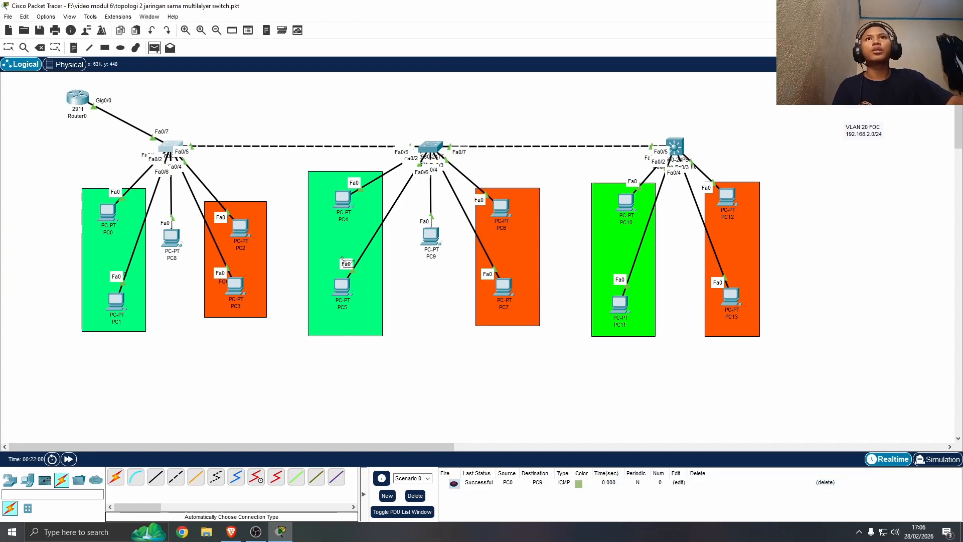
pyautogui.click(343, 199)
pyautogui.click(179, 244)
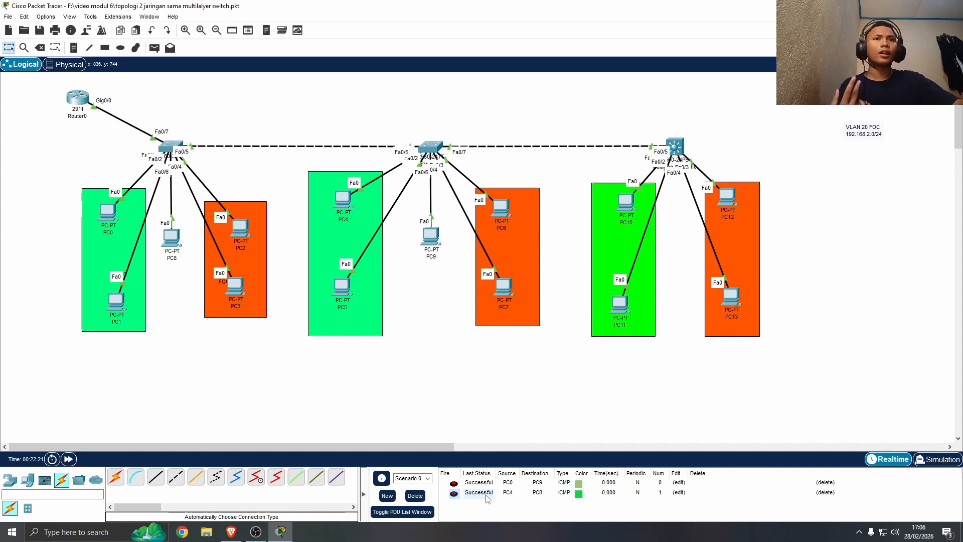
pyautogui.click(825, 492)
pyautogui.click(825, 482)
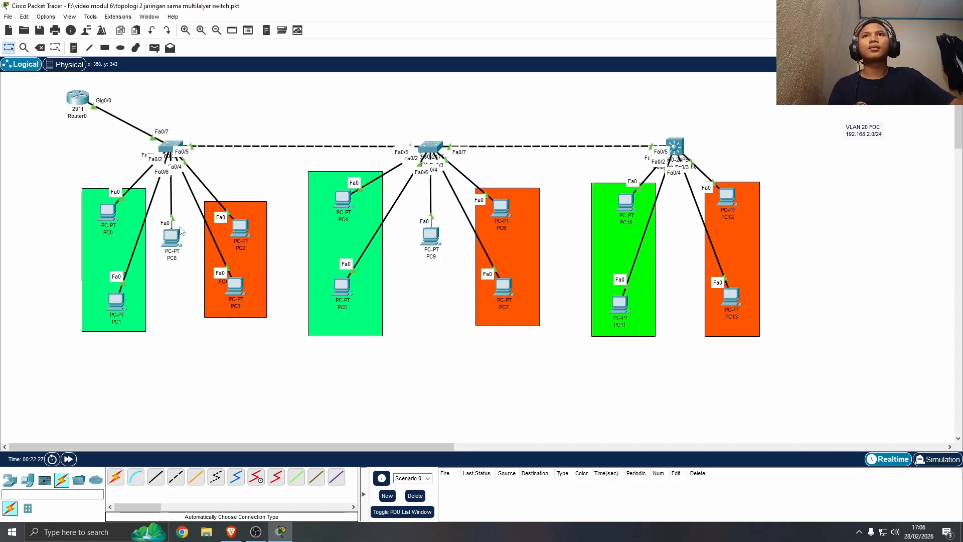
# Set PC2's IPv4 default gateway to 192.168.2.1 and copy the address for reuse
pyautogui.click(242, 228)
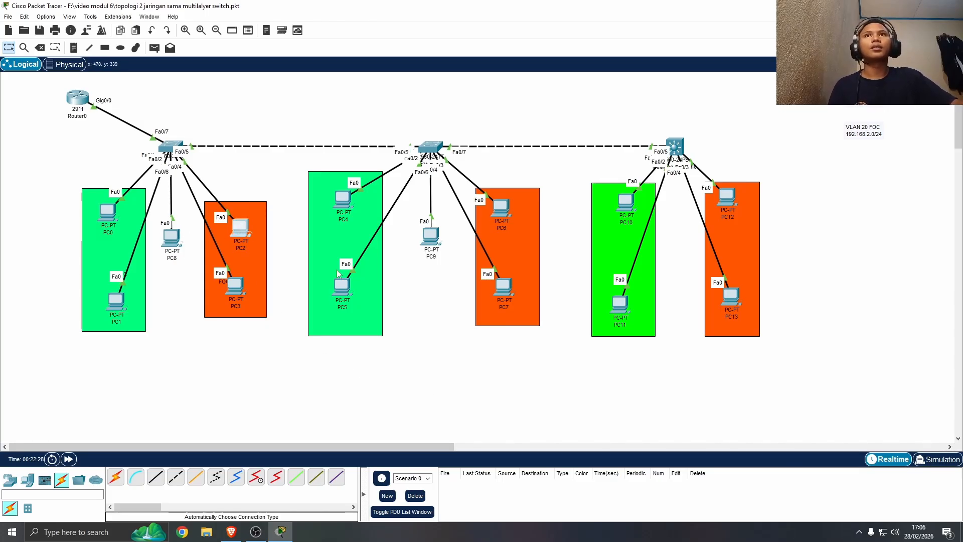
pyautogui.click(386, 165)
pyautogui.moveTo(475, 123); pyautogui.dragTo(547, 112)
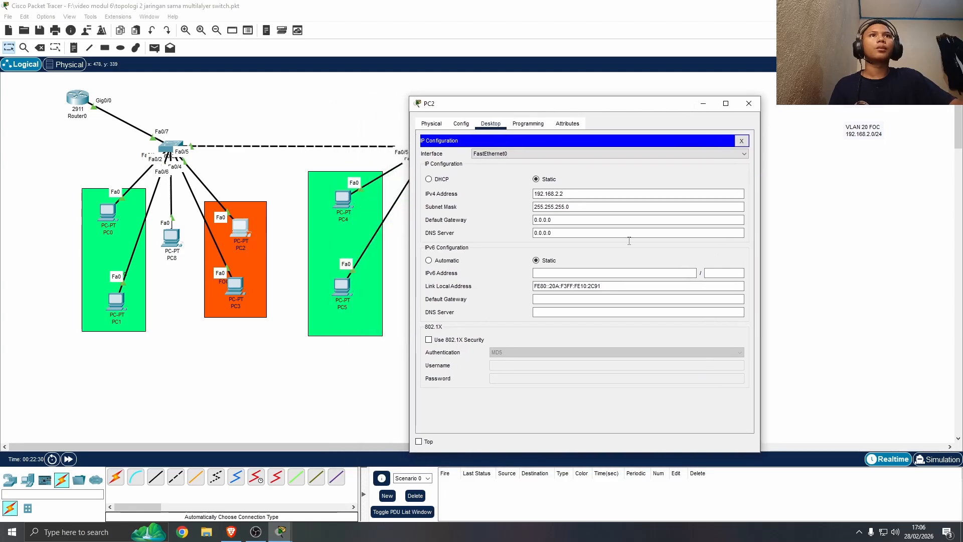
pyautogui.moveTo(551, 220); pyautogui.dragTo(527, 223)
pyautogui.press('BackSpace')
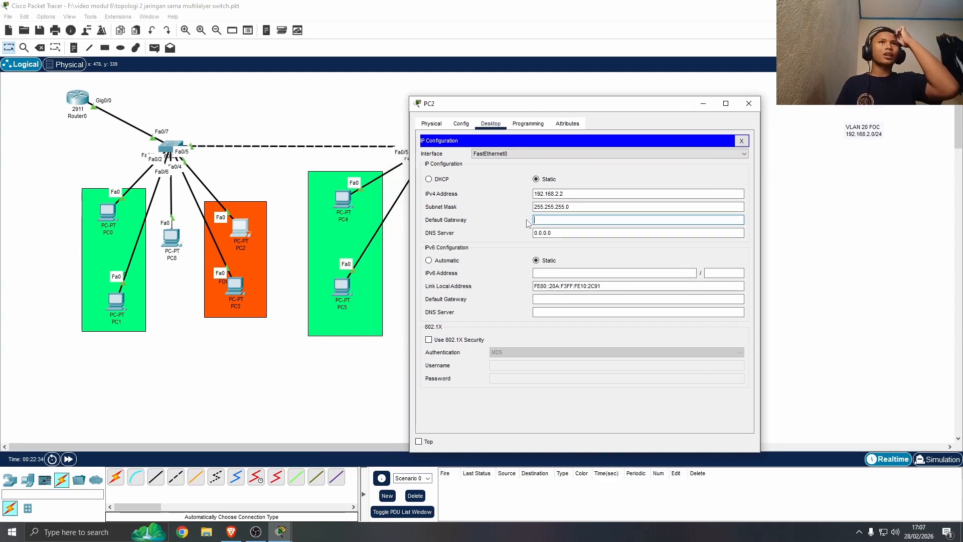
pyautogui.write('192.168.')
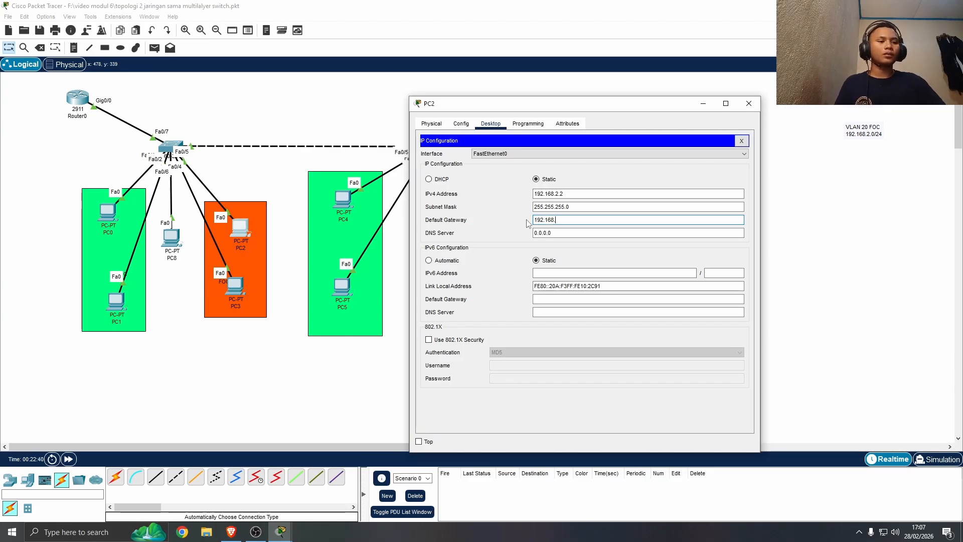
pyautogui.write('2.1')
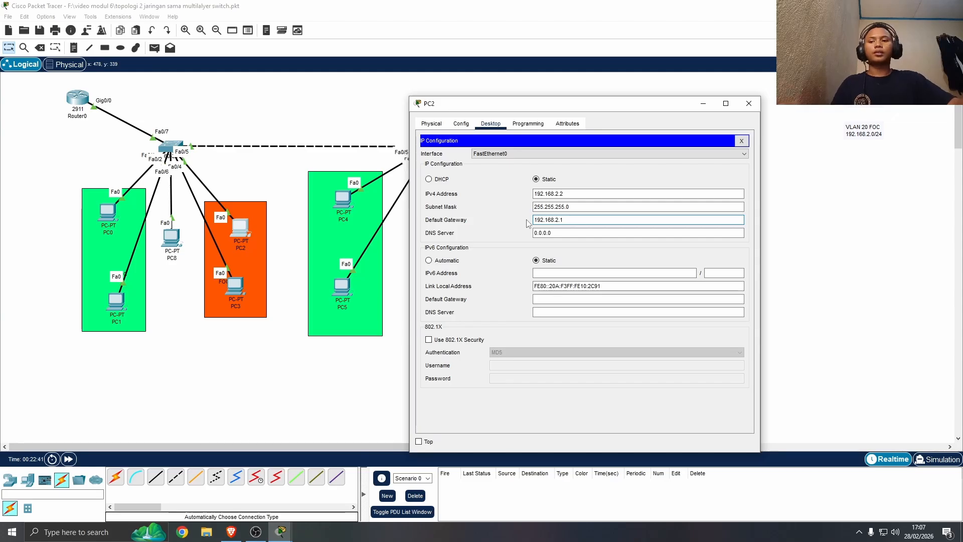
pyautogui.hotkey('ctrl', 'a')
pyautogui.hotkey('ctrl', 'c')
pyautogui.click(748, 104)
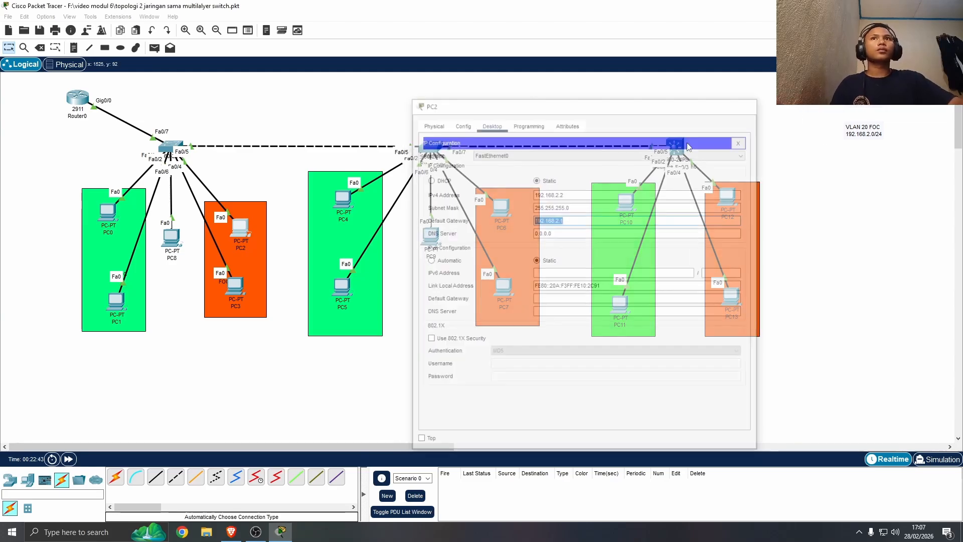
# Set PC3's IPv4 default gateway to the copied address 192.168.2.1
pyautogui.click(235, 287)
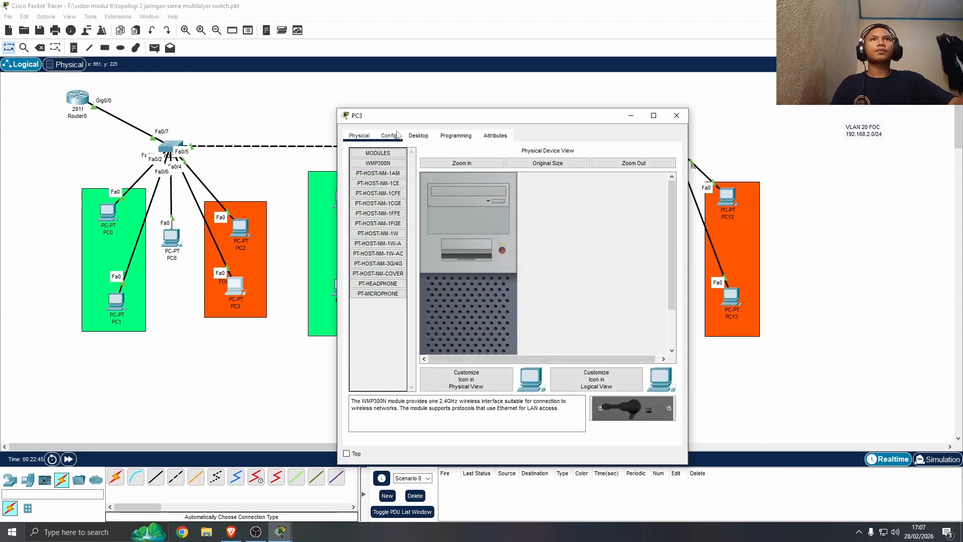
pyautogui.click(418, 136)
pyautogui.click(410, 180)
pyautogui.click(478, 231)
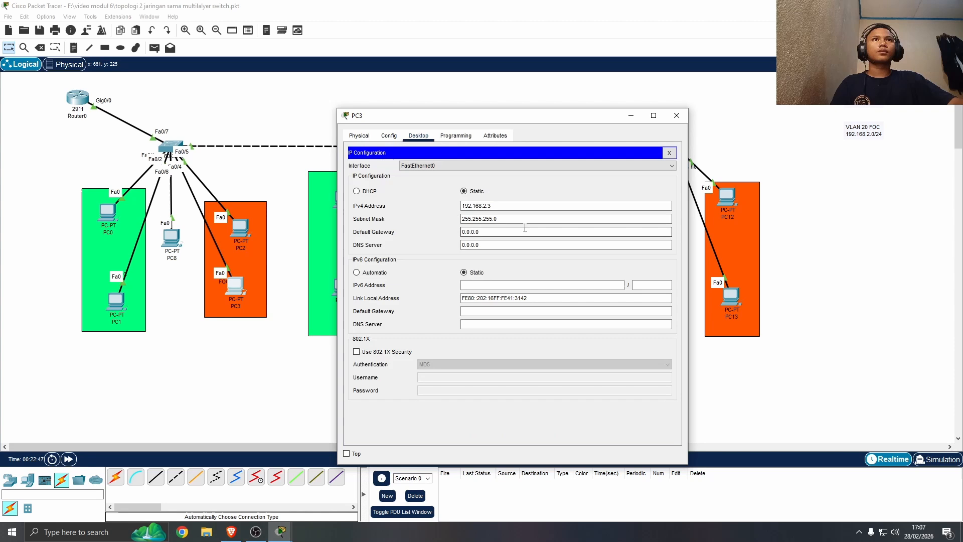
pyautogui.doubleClick(484, 231)
pyautogui.hotkey('ctrl', 'v')
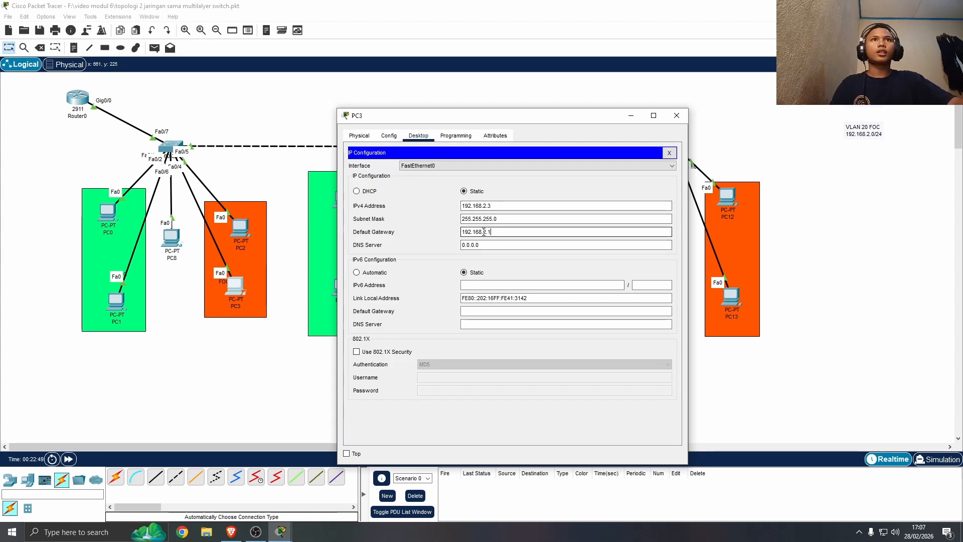
pyautogui.click(676, 115)
# Set PC6's IPv4 default gateway to 192.168.2.1 in its IP configuration
pyautogui.click(501, 207)
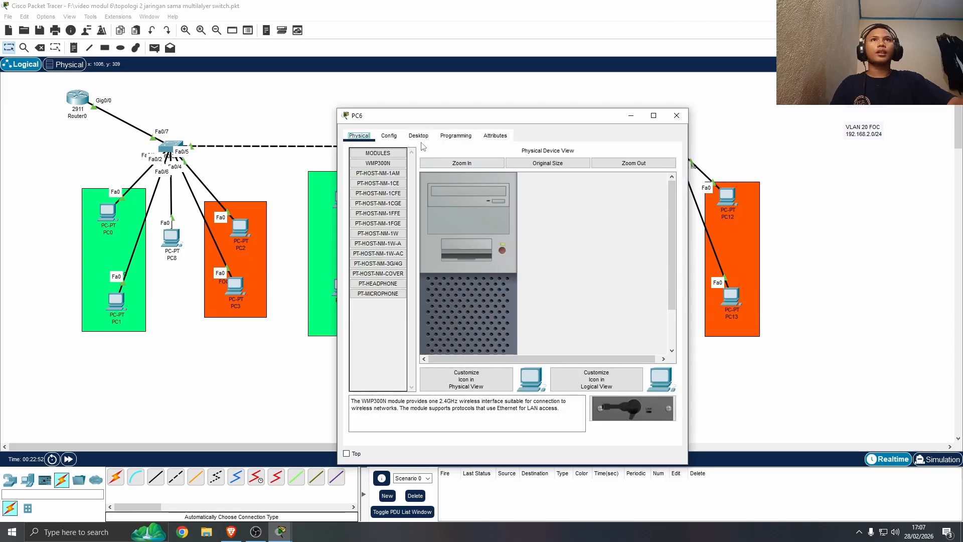
pyautogui.click(418, 136)
pyautogui.click(381, 184)
pyautogui.doubleClick(522, 231)
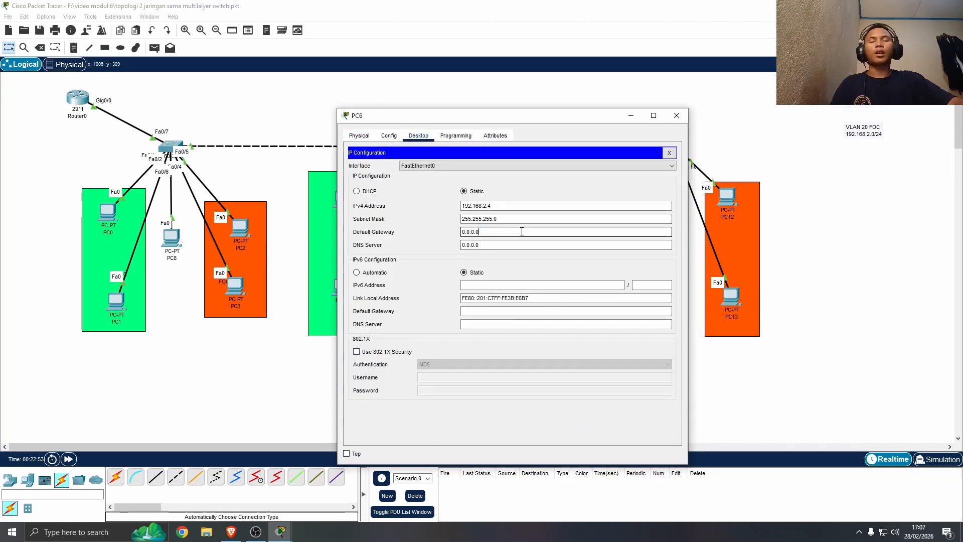
pyautogui.hotkey('ctrl', 'v')
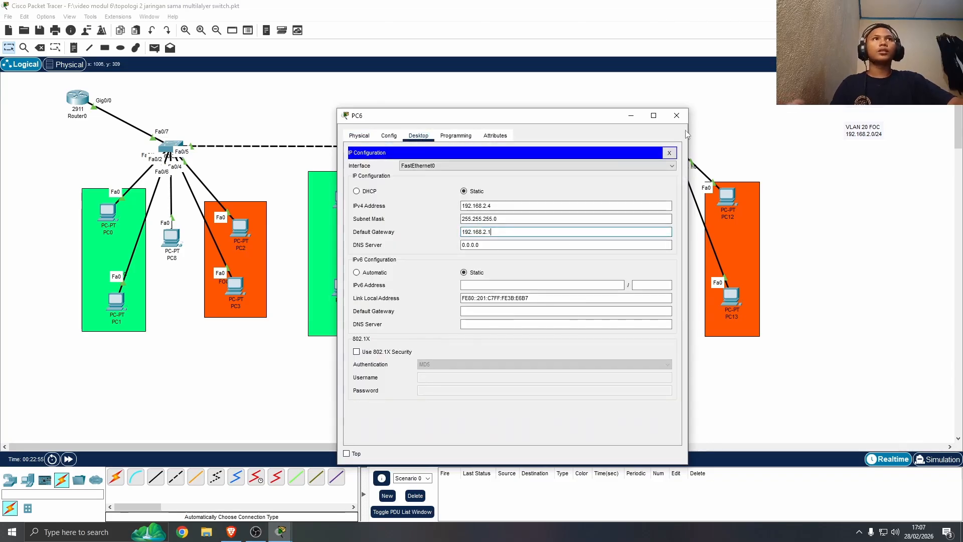
pyautogui.click(676, 115)
# Replace PC7's IPv4 default gateway with 192.168.2.1 in its IP configuration
pyautogui.click(502, 293)
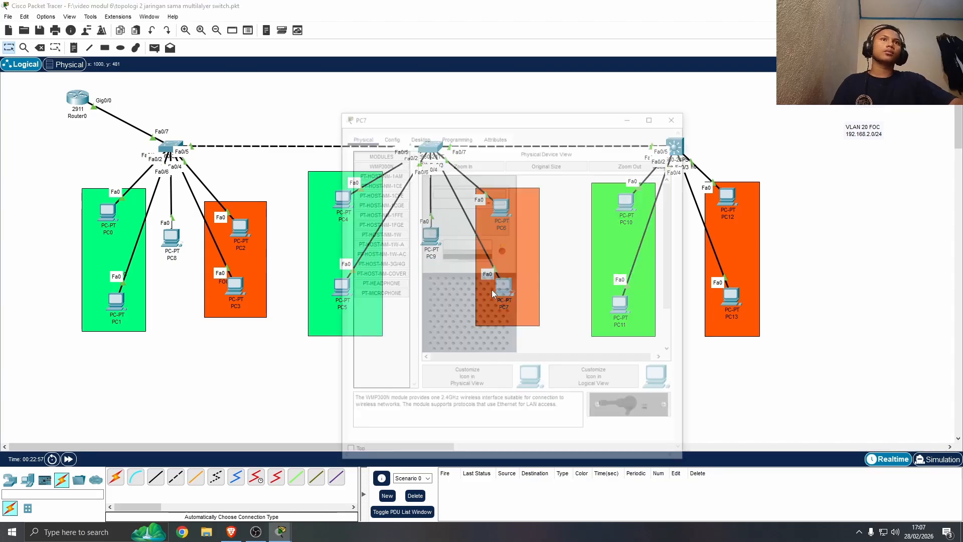
pyautogui.click(418, 136)
pyautogui.click(382, 172)
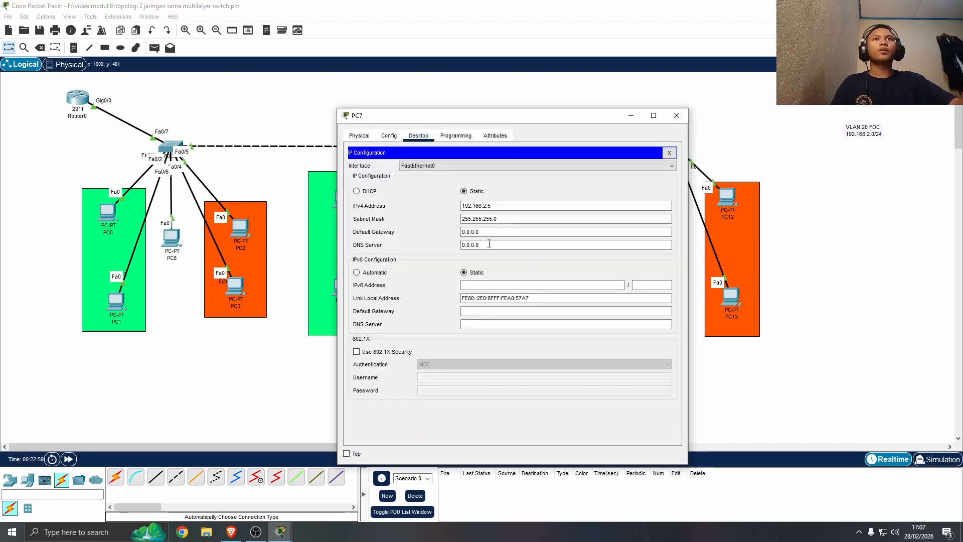
pyautogui.click(491, 231)
pyautogui.hotkey('ctrl', 'a')
pyautogui.hotkey('ctrl', 'v')
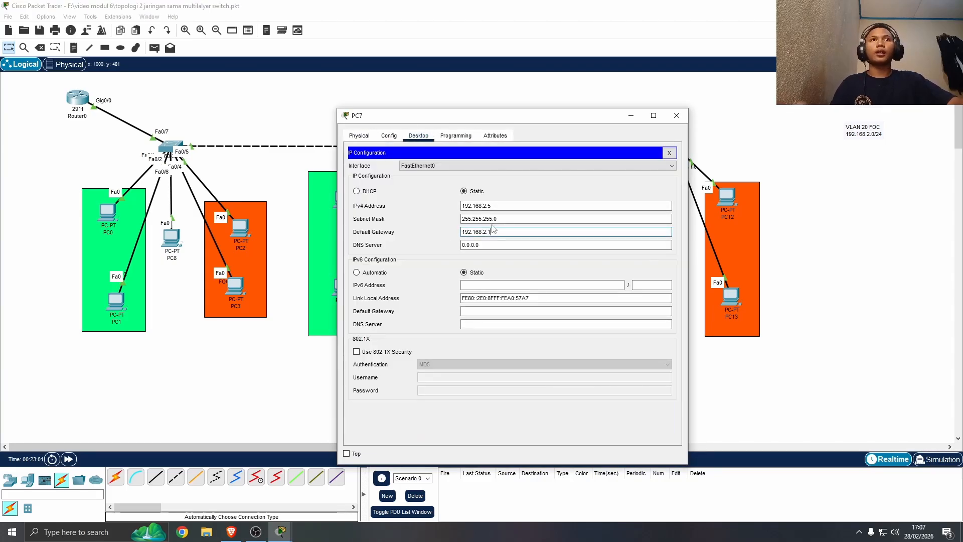
pyautogui.click(675, 115)
# Replace PC12's IPv4 default gateway with 192.168.2.1 in its IP configuration
pyautogui.click(726, 196)
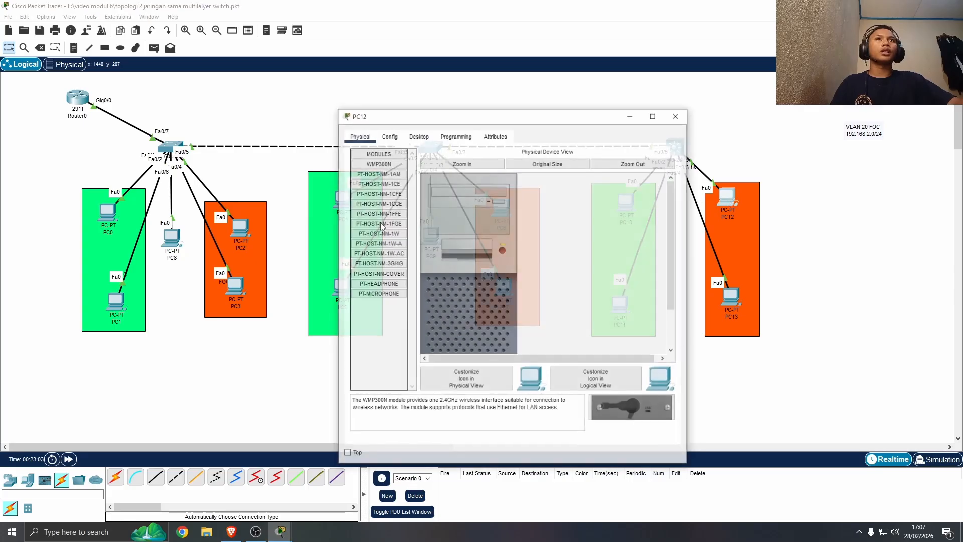
pyautogui.click(418, 136)
pyautogui.click(380, 175)
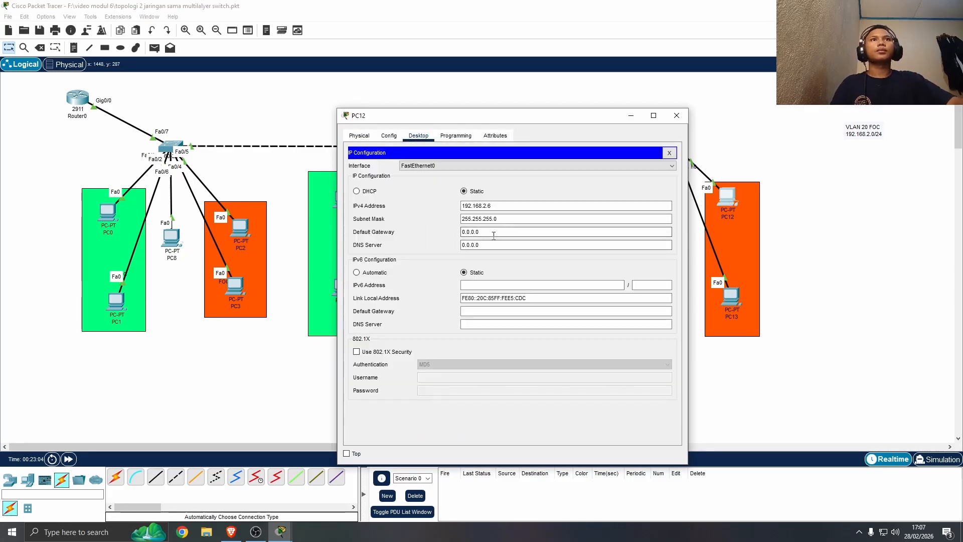
pyautogui.click(488, 232)
pyautogui.hotkey('ctrl', 'a')
pyautogui.hotkey('ctrl', 'v')
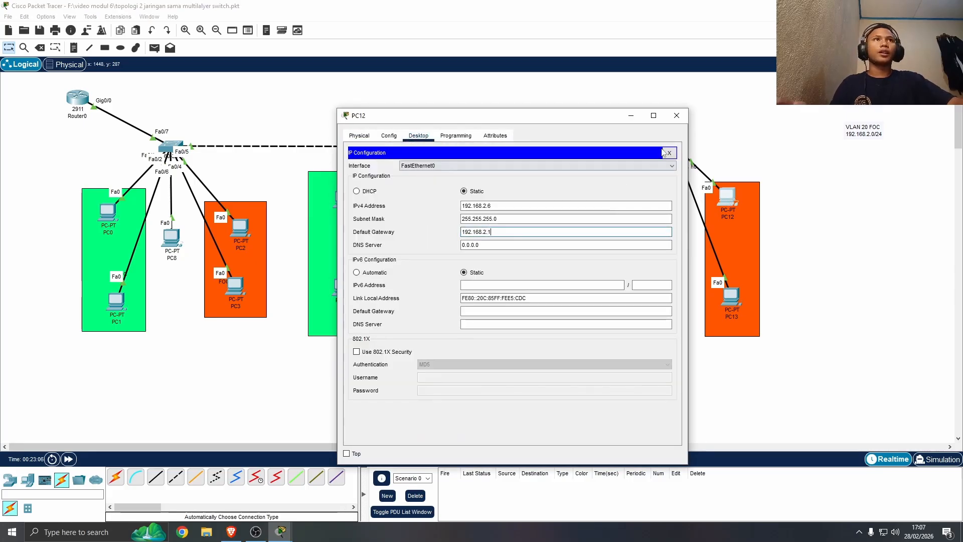
pyautogui.click(676, 115)
# Set PC13's IPv4 default gateway to 192.168.2.1, clearing any wrong entry from the field
pyautogui.click(731, 297)
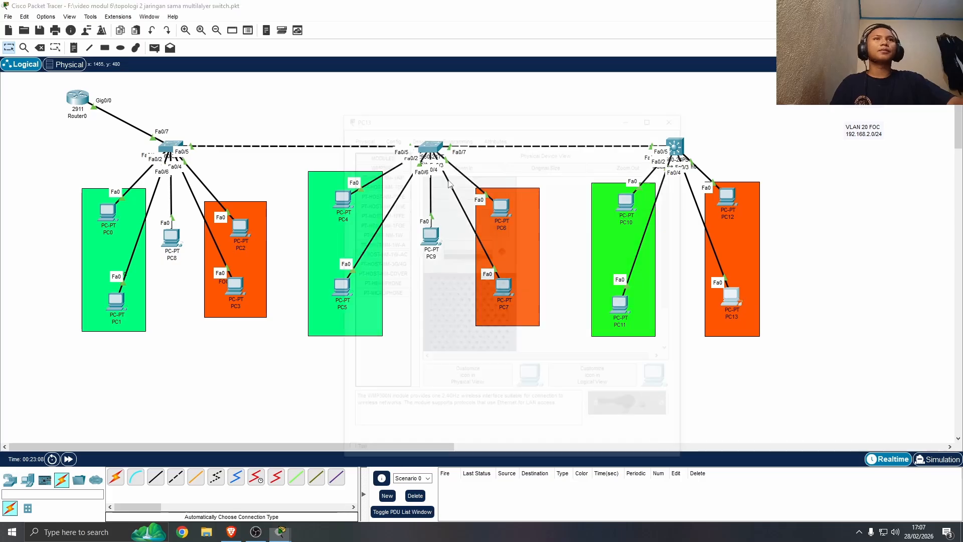
pyautogui.click(417, 135)
pyautogui.click(380, 175)
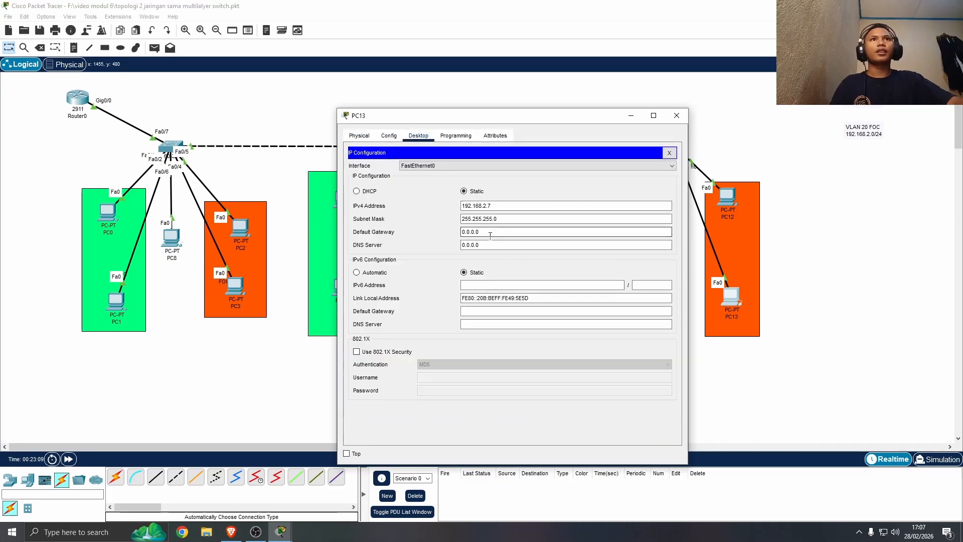
pyautogui.click(488, 231)
pyautogui.hotkey('ctrl', 'a')
pyautogui.write('0.0.0.0')
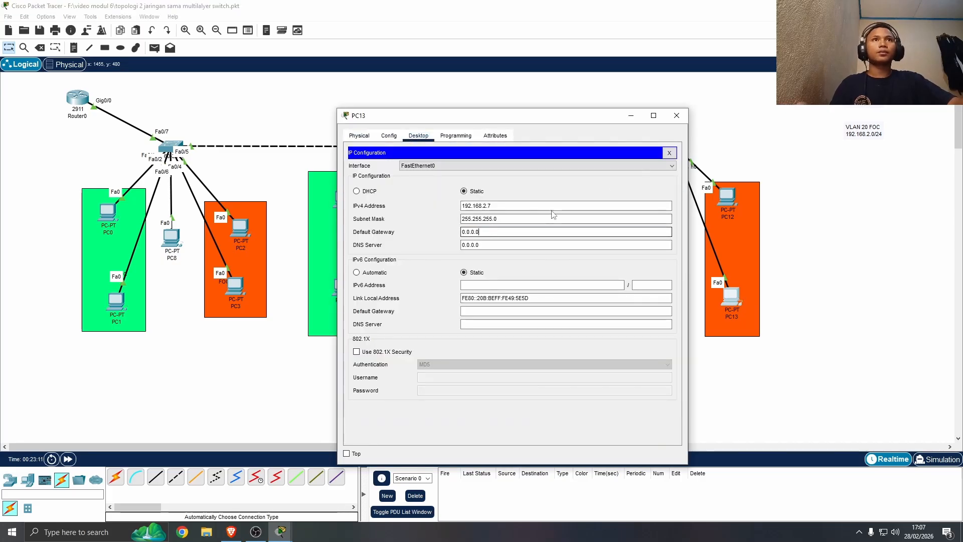
pyautogui.write('0.0.0.0')
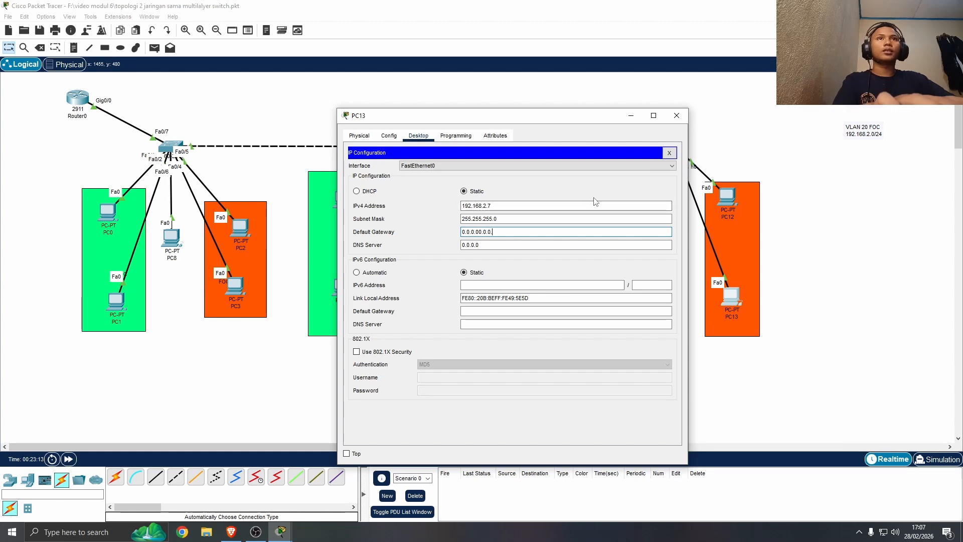
pyautogui.press('BackSpace')
pyautogui.press('BackSpace')
pyautogui.press('BackSpace')
pyautogui.press('BackSpace')
pyautogui.press('BackSpace')
pyautogui.press('BackSpace')
pyautogui.press('BackSpace')
pyautogui.press('BackSpace')
pyautogui.press('BackSpace')
pyautogui.press('BackSpace')
pyautogui.press('BackSpace')
pyautogui.press('BackSpace')
pyautogui.write('192.')
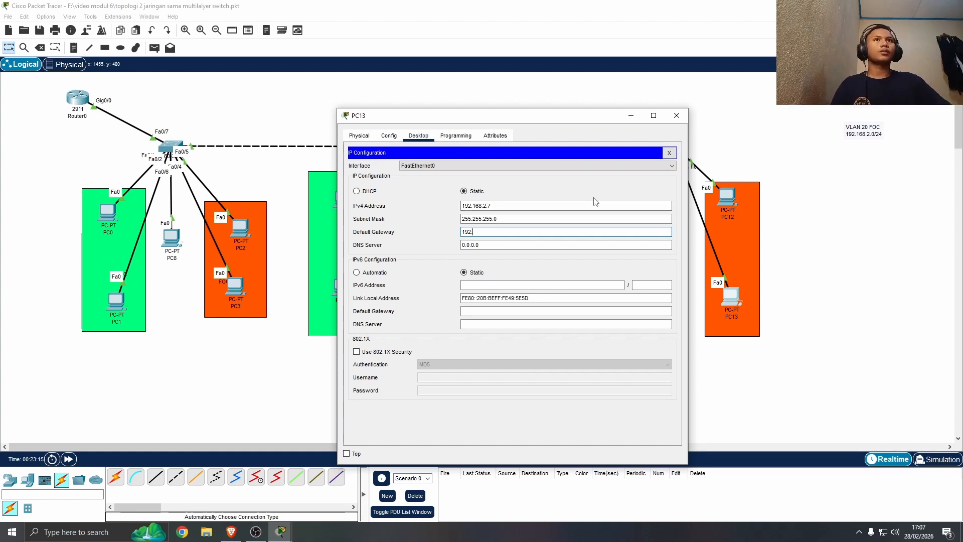
pyautogui.write('168.2.1')
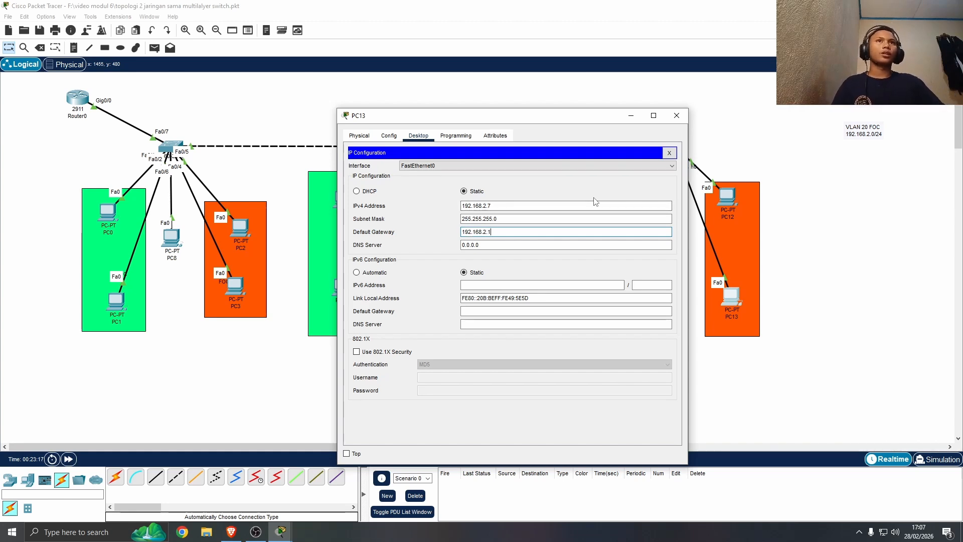
pyautogui.click(676, 116)
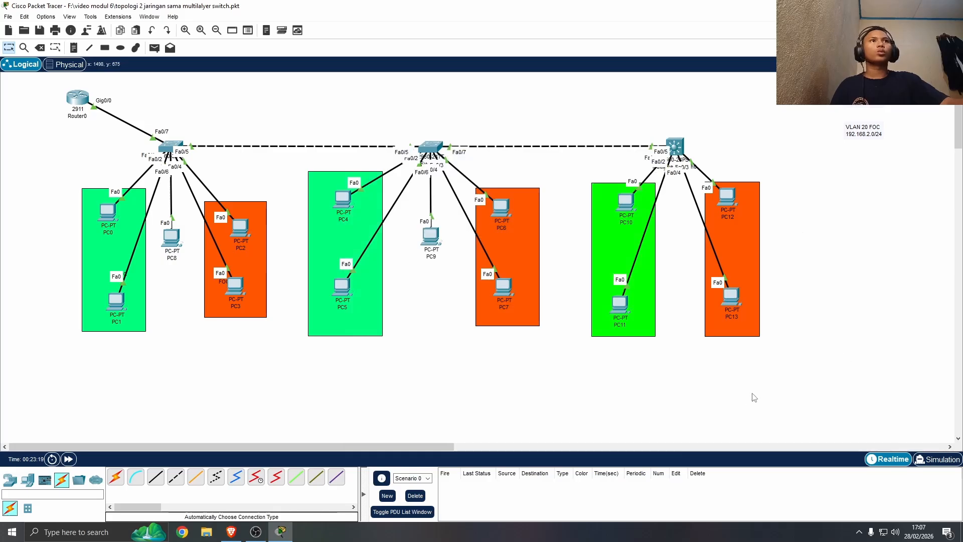
# Test inter-VLAN connectivity by sending a simple PDU from PC0 to PC2, and fire it a second time
pyautogui.click(154, 47)
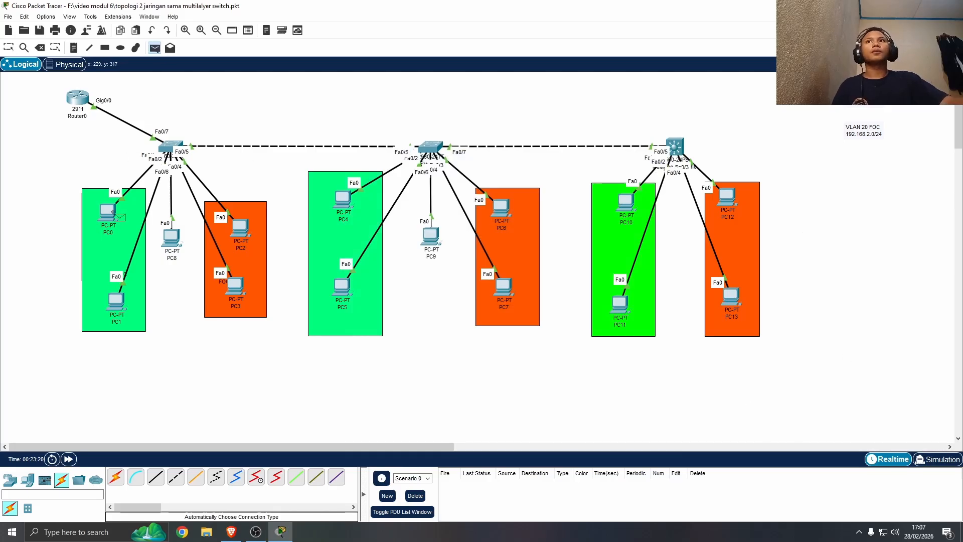
pyautogui.click(113, 215)
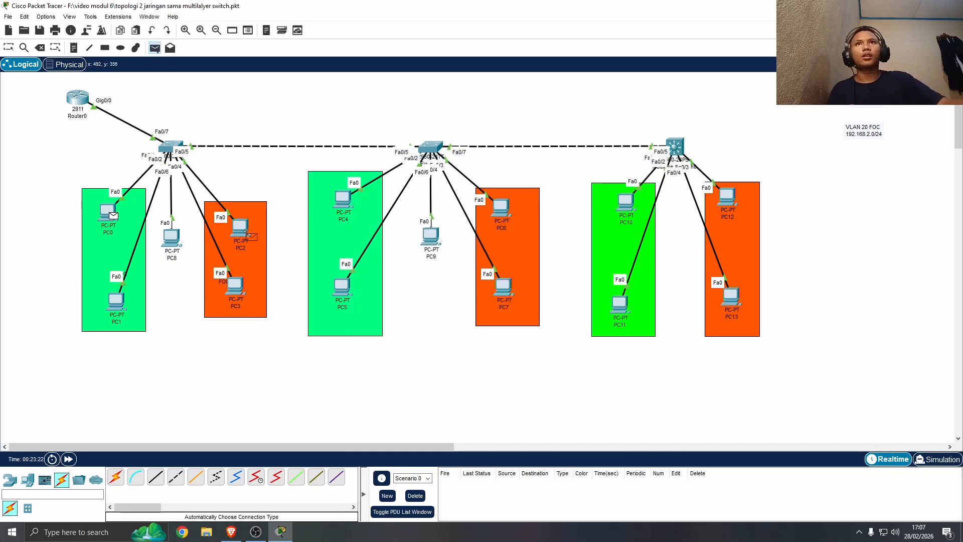
pyautogui.click(245, 235)
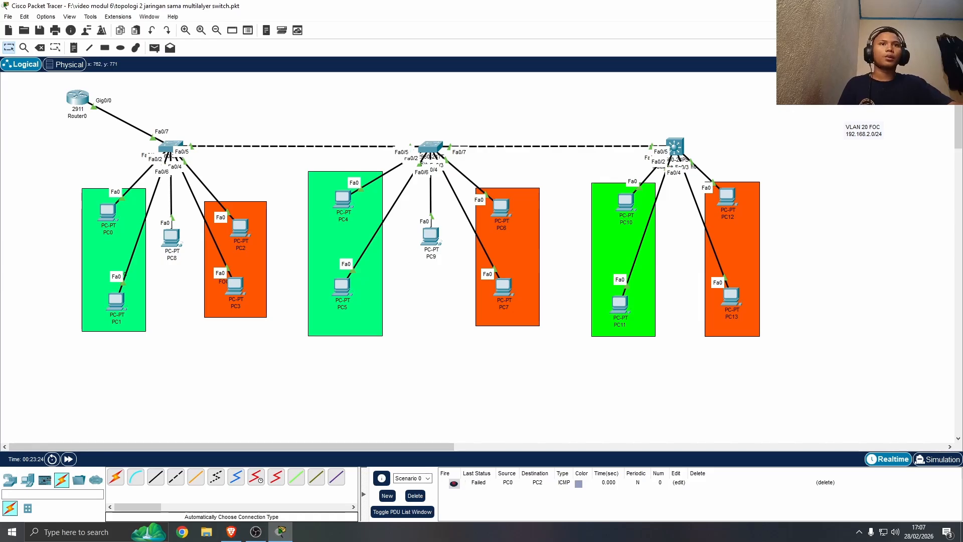
pyautogui.doubleClick(454, 484)
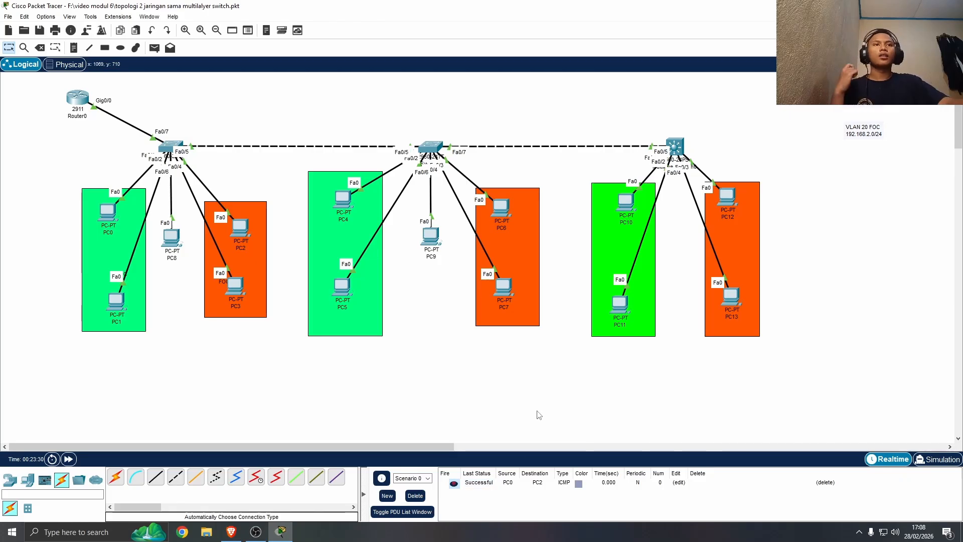
# Send a simple PDU from PC4 to PC6 and fire it again to test connectivity between their VLANs
pyautogui.click(155, 48)
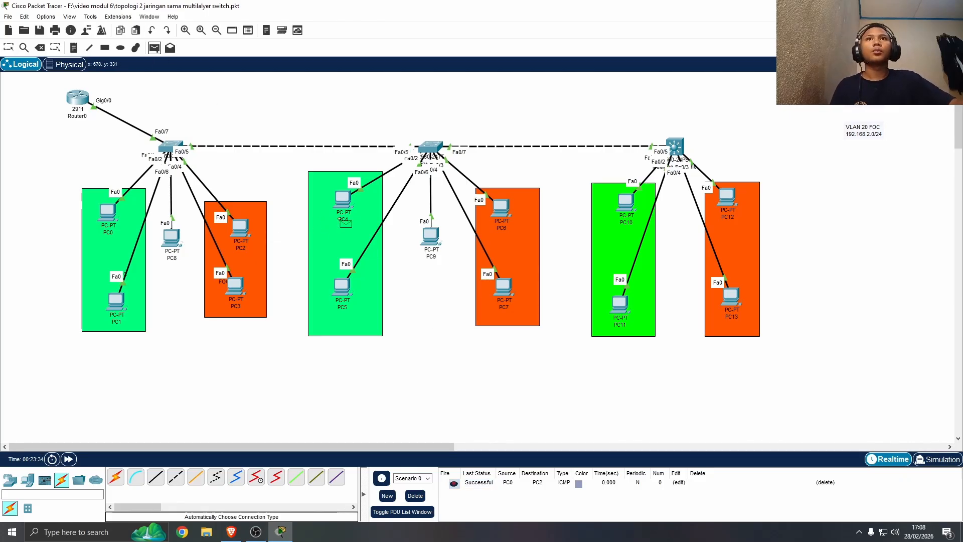
pyautogui.click(344, 203)
pyautogui.click(503, 213)
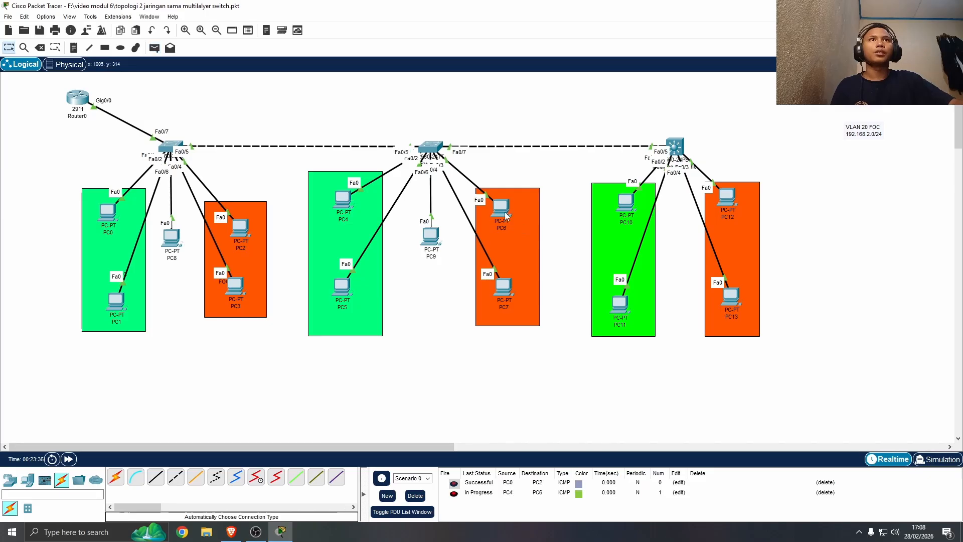
pyautogui.moveTo(505, 210)
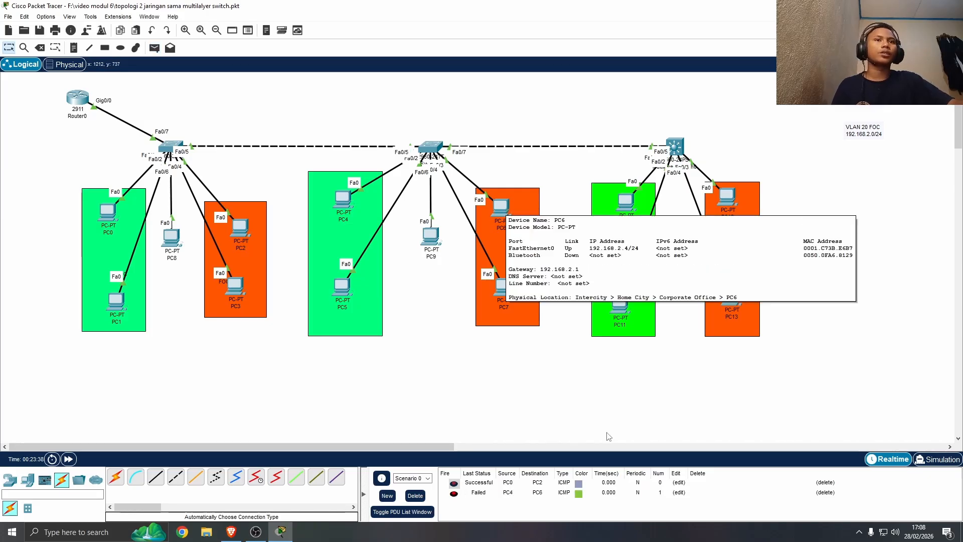
pyautogui.click(454, 494)
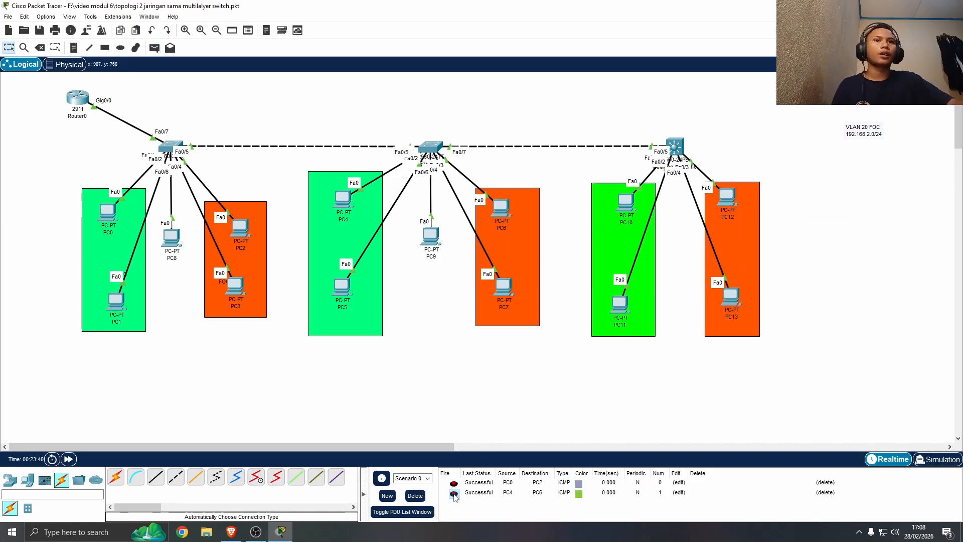
# Send a simple PDU from PC8 to PC2 to test connectivity
pyautogui.click(155, 48)
pyautogui.click(172, 243)
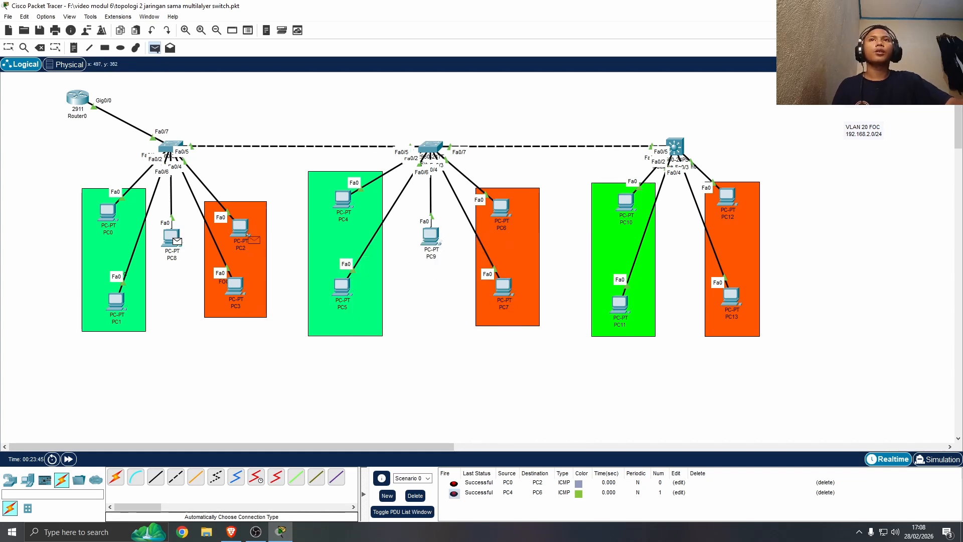
pyautogui.click(239, 228)
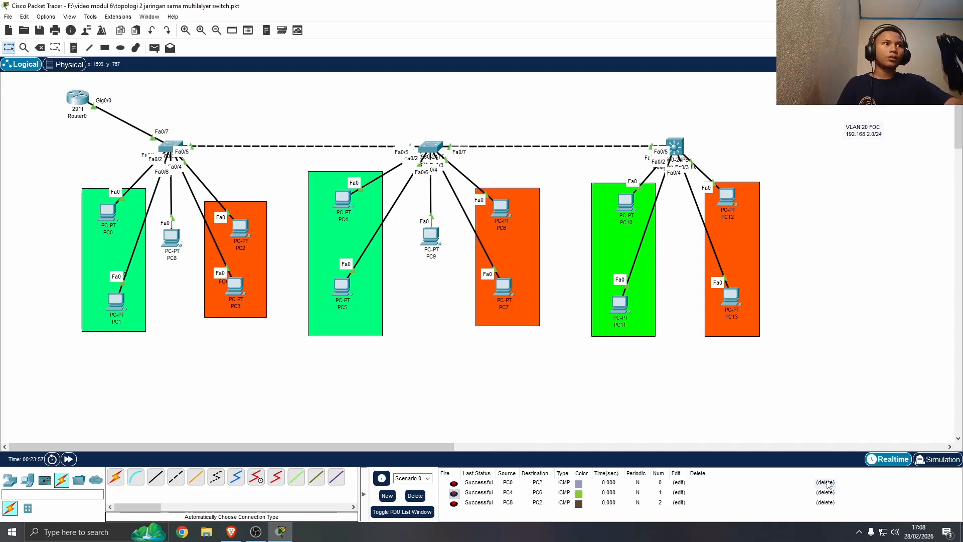
# Delete all three test PDUs from the scenario's PDU list
pyautogui.click(825, 483)
pyautogui.click(825, 482)
pyautogui.click(826, 482)
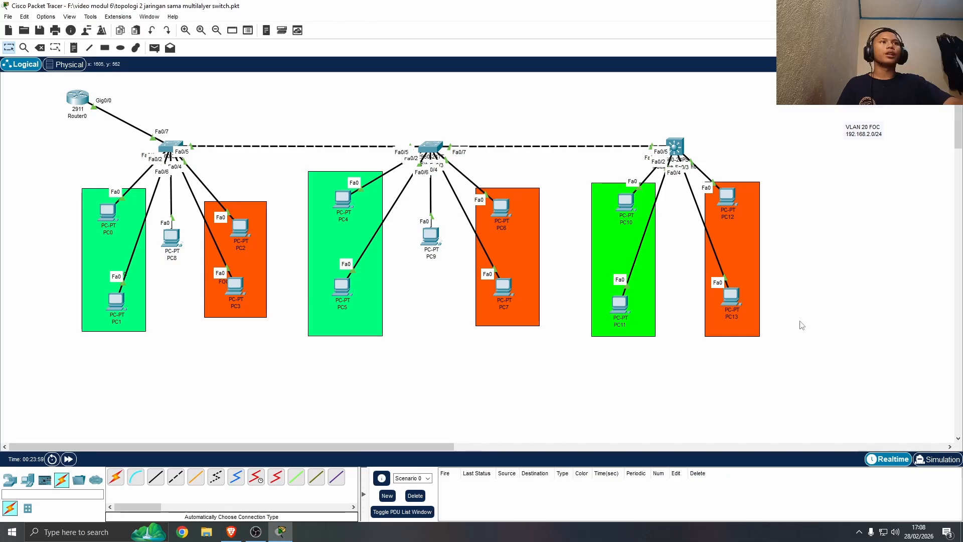
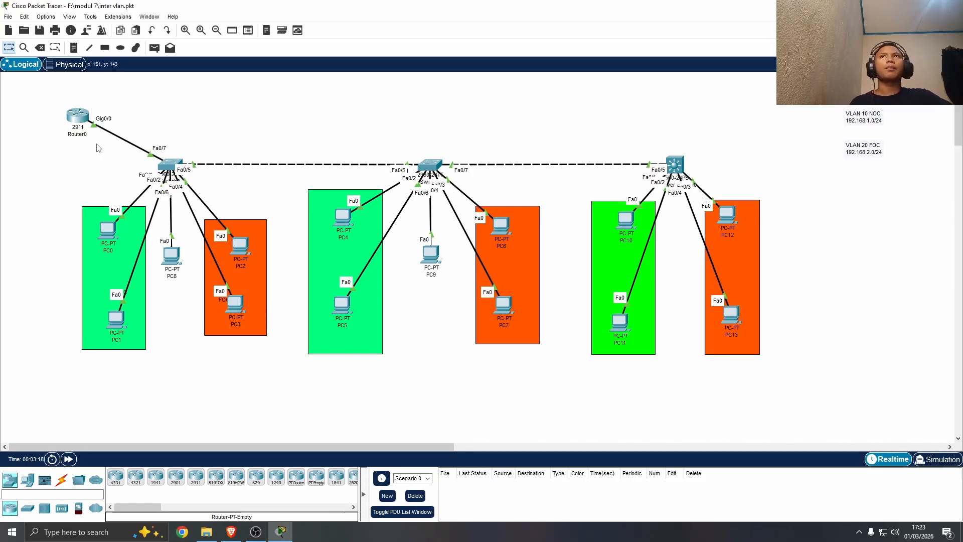
# Open Router0's command line and enter global configuration mode with en and config t
pyautogui.doubleClick(83, 122)
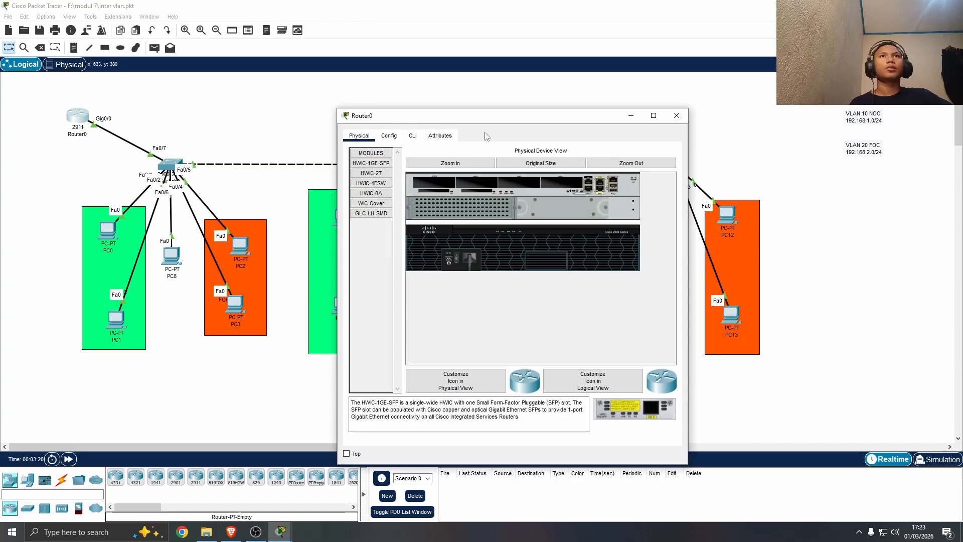
pyautogui.moveTo(546, 111); pyautogui.dragTo(661, 83)
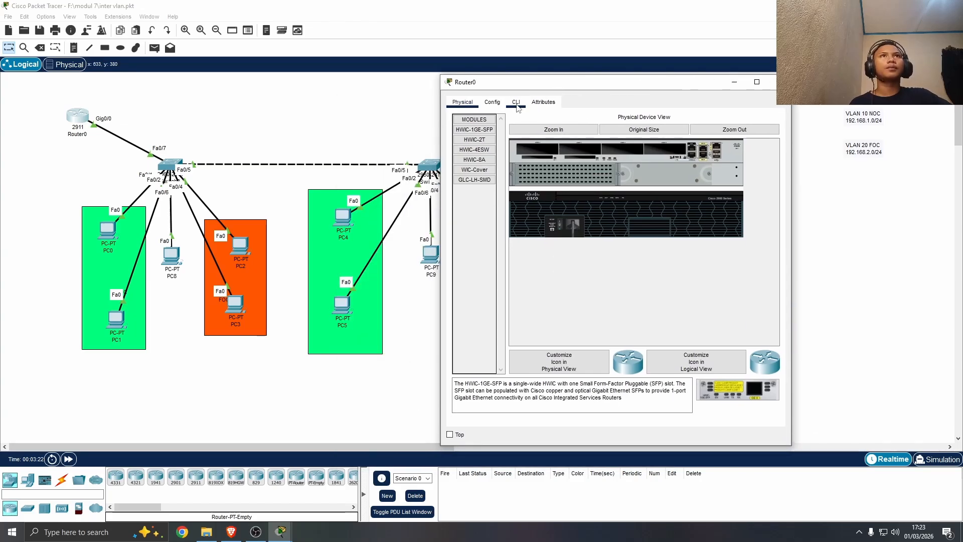
pyautogui.click(516, 103)
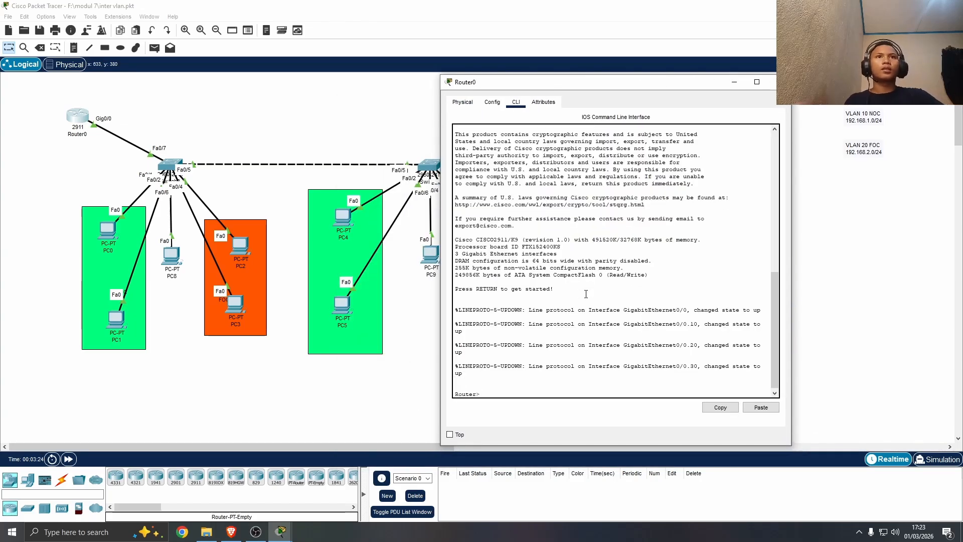
pyautogui.write('en')
pyautogui.press('Return')
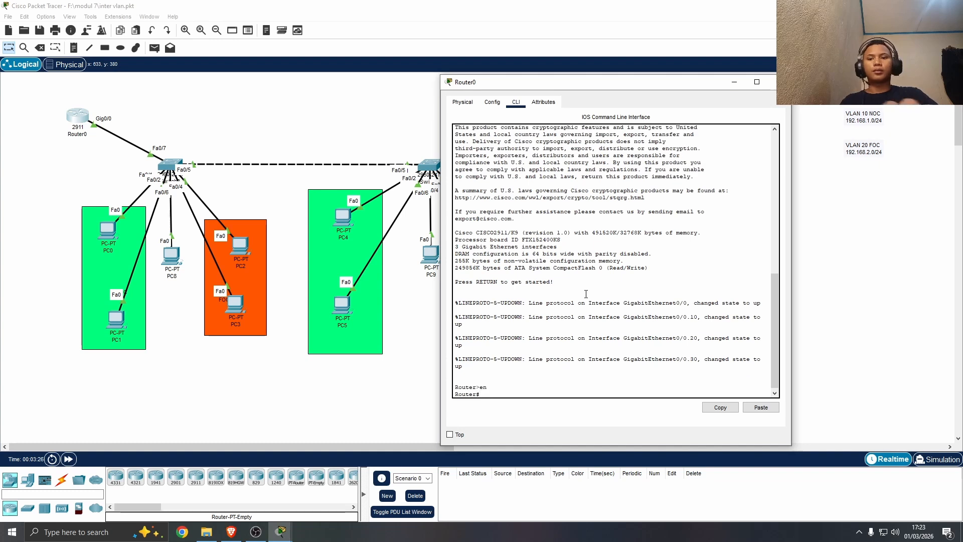
pyautogui.write('config t')
pyautogui.press('Return')
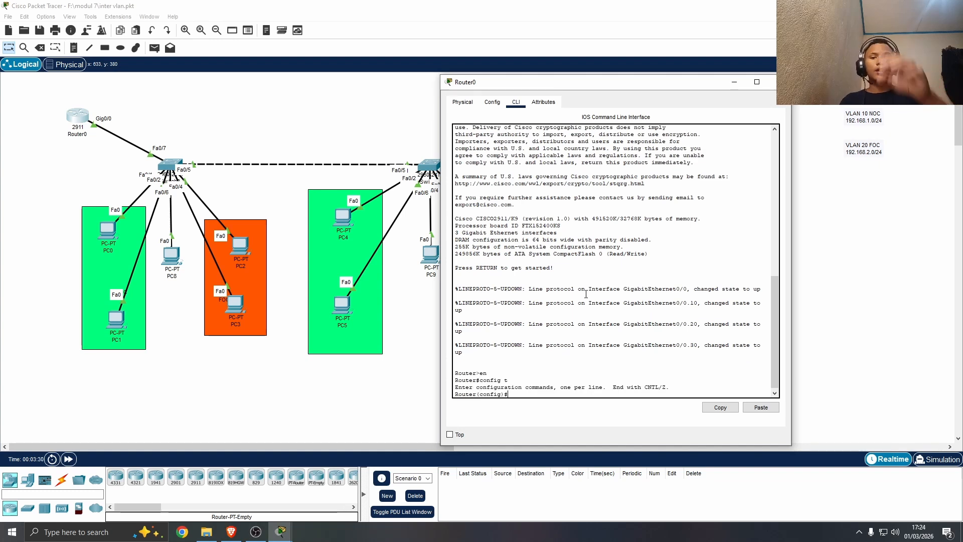
# Create a DHCP pool named VLAN10 on Router0 with the ip dhcp pool command
pyautogui.write('ip ')
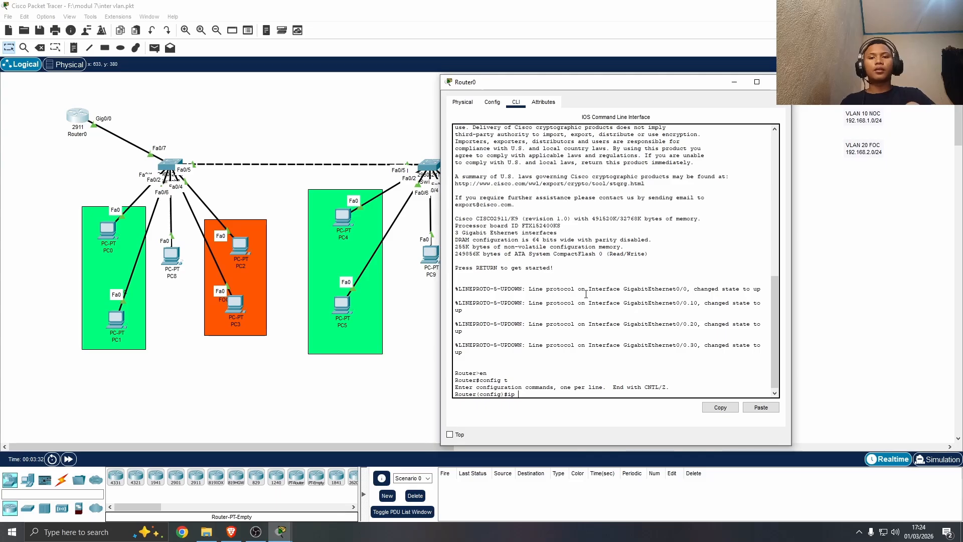
pyautogui.write('dhcp ')
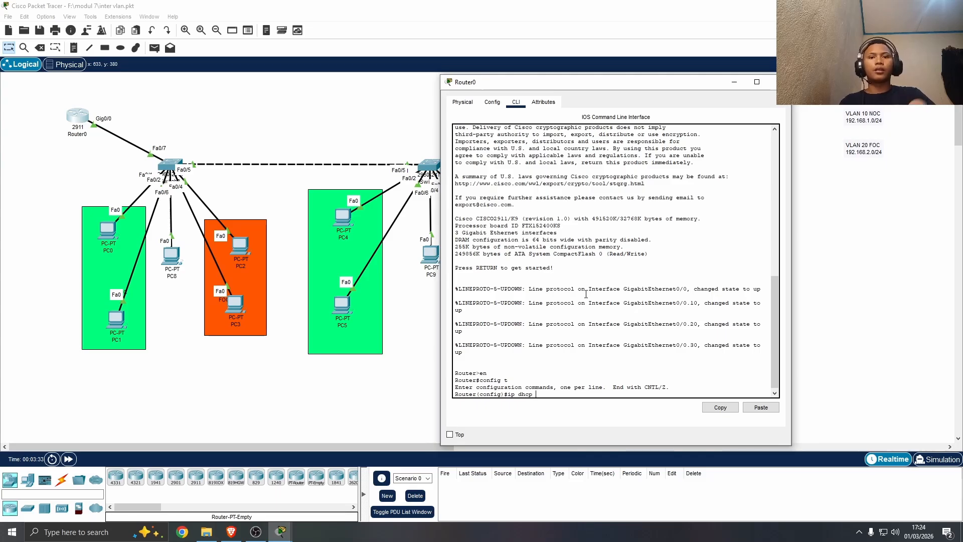
pyautogui.write('po')
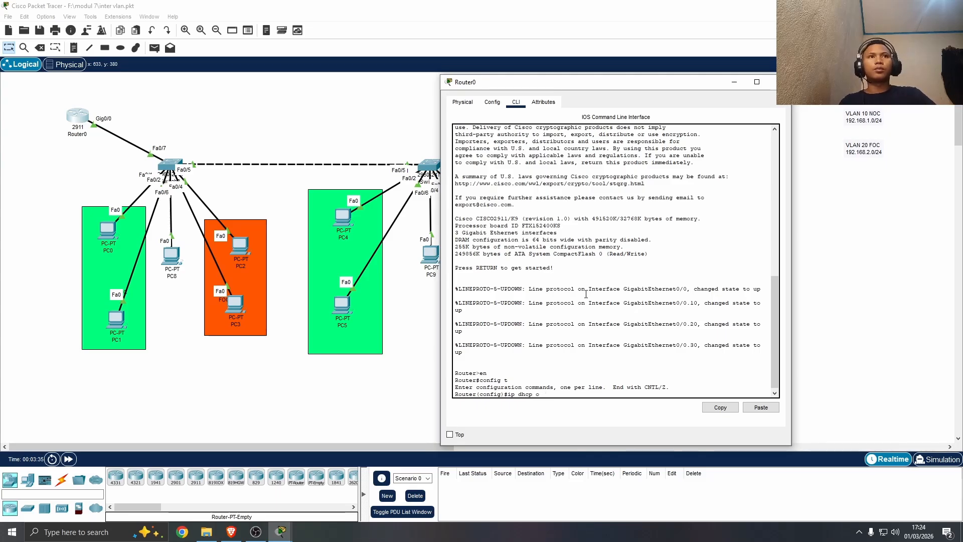
pyautogui.write('o')
pyautogui.press('Tab')
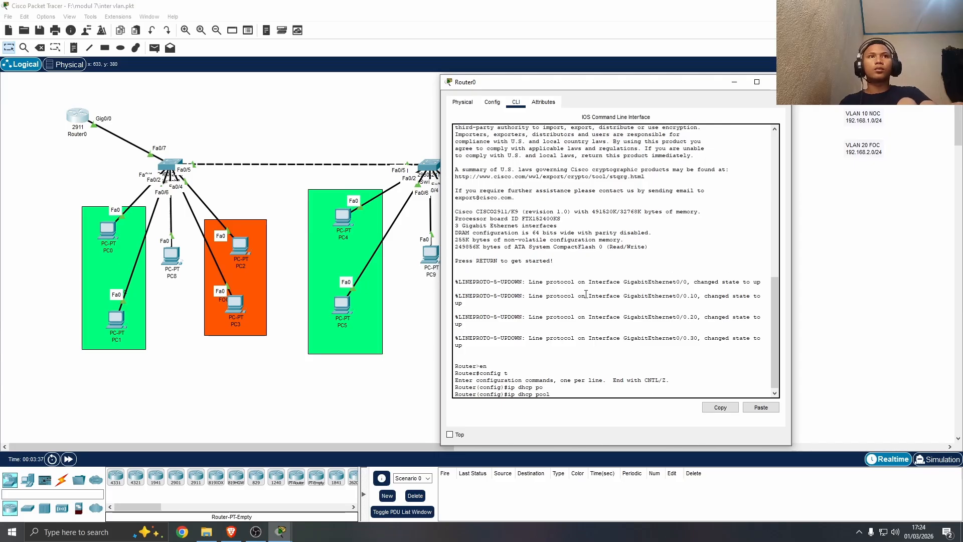
pyautogui.write('VLAN')
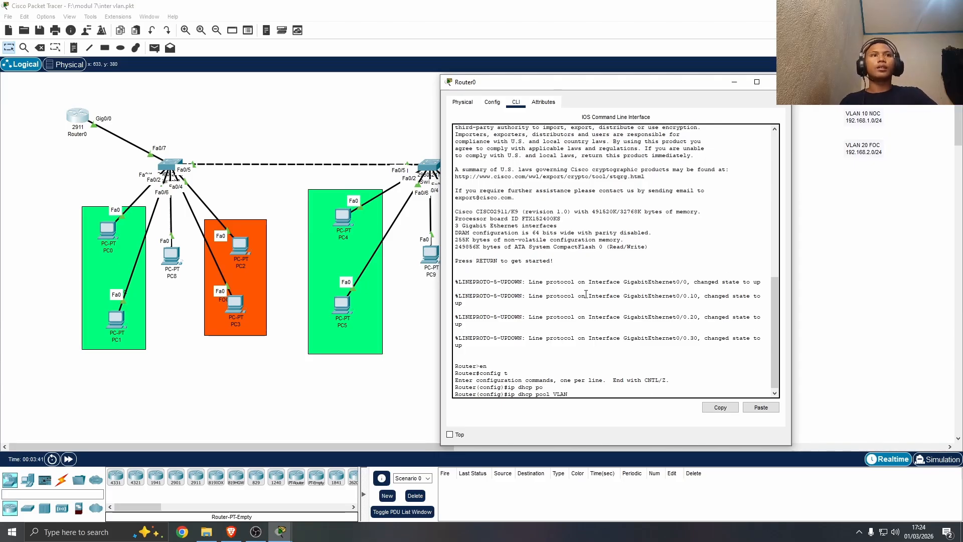
pyautogui.write('10')
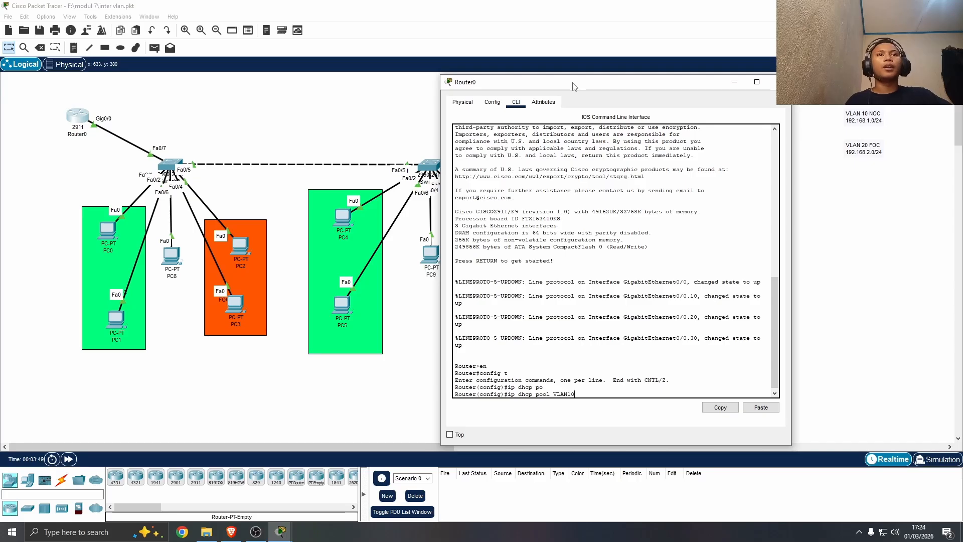
pyautogui.scroll(-1, 597, 374)
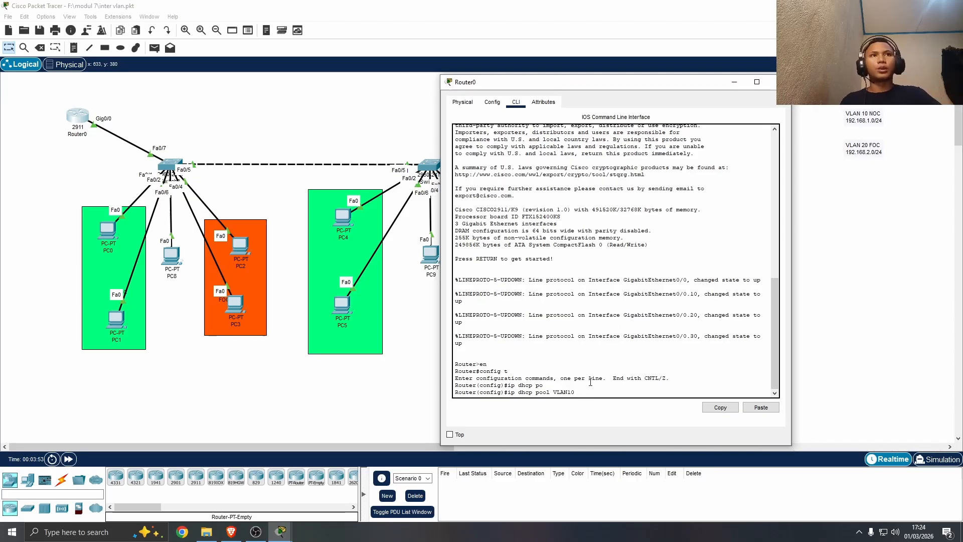
pyautogui.press('Return')
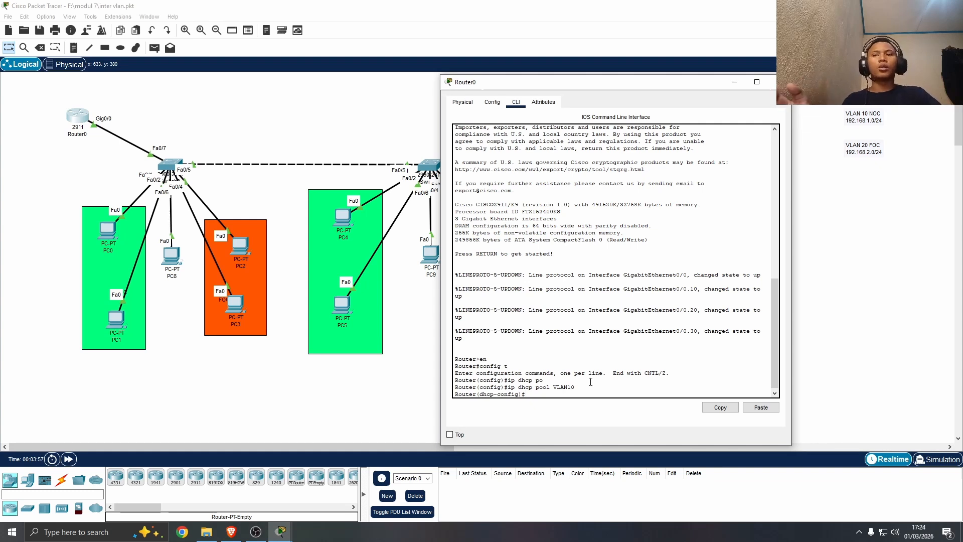
# Set the VLAN10 DHCP pool's network to 192.168.1.0 with subnet mask 255.255.255.0
pyautogui.write('netwo')
pyautogui.press('Tab')
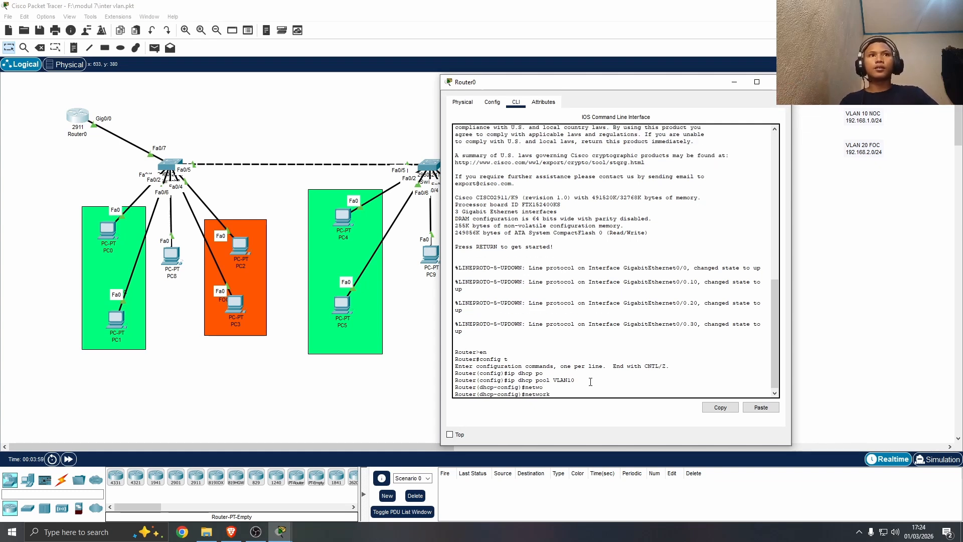
pyautogui.write('192')
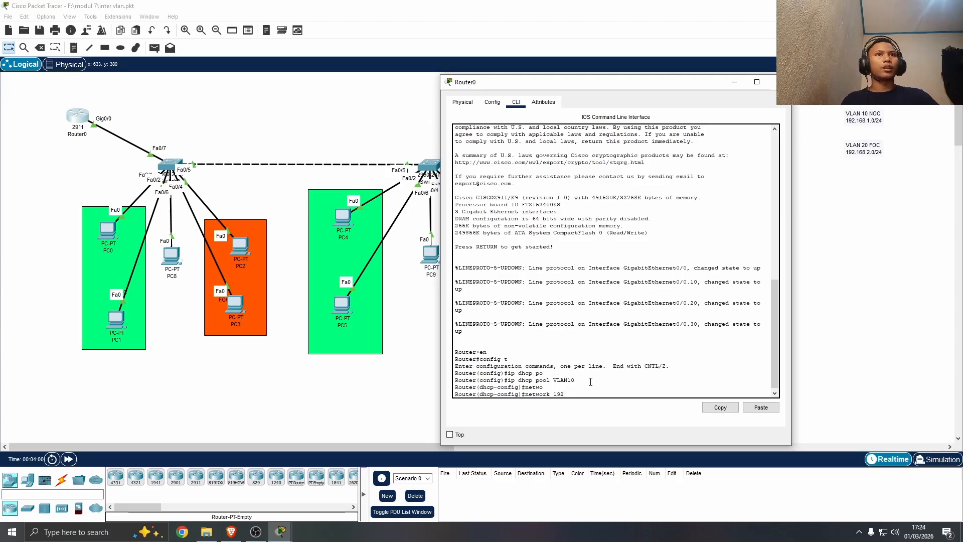
pyautogui.write('.168.')
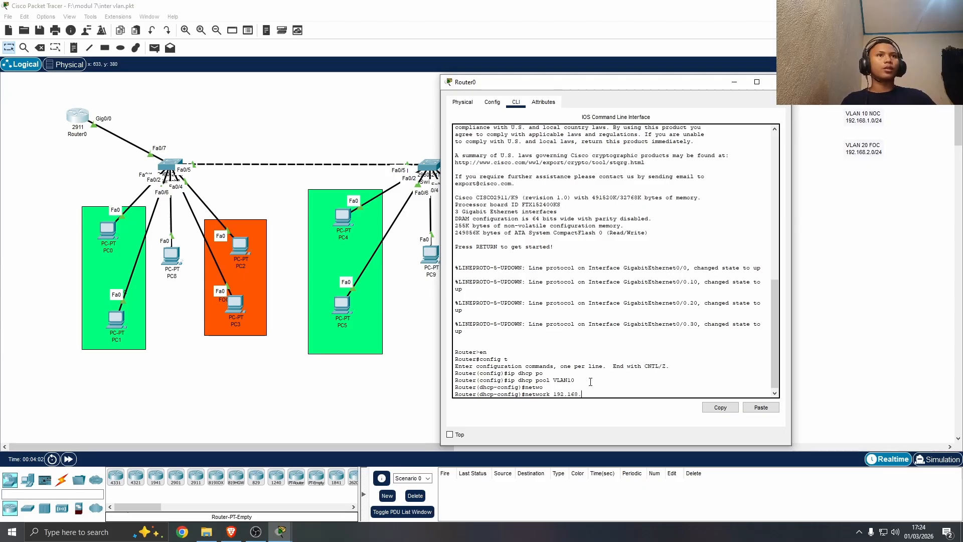
pyautogui.write('1.0')
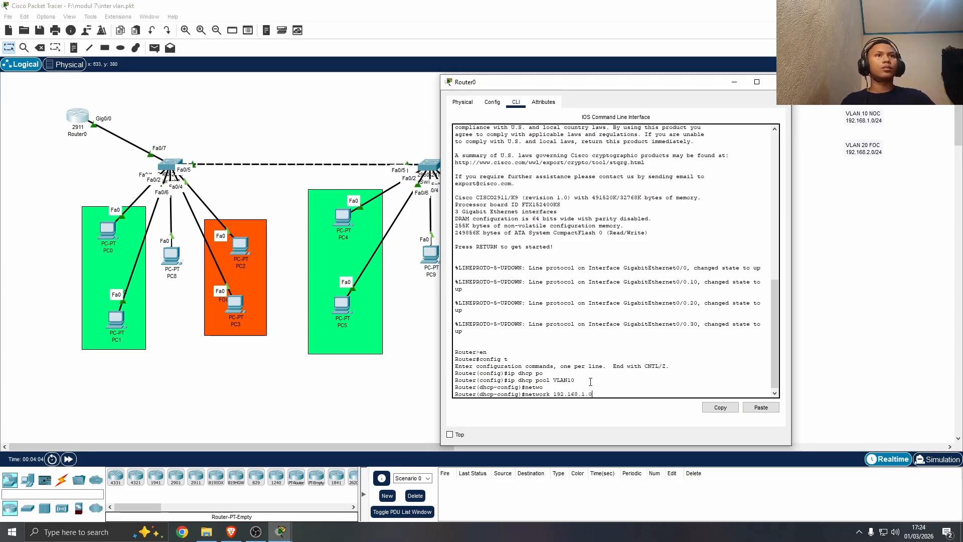
pyautogui.write(' 2')
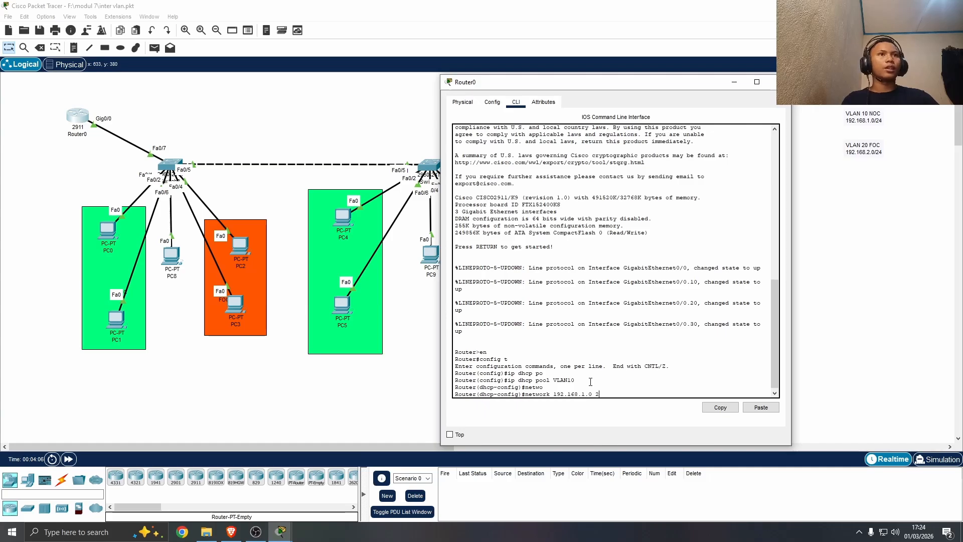
pyautogui.write('55.255.255.')
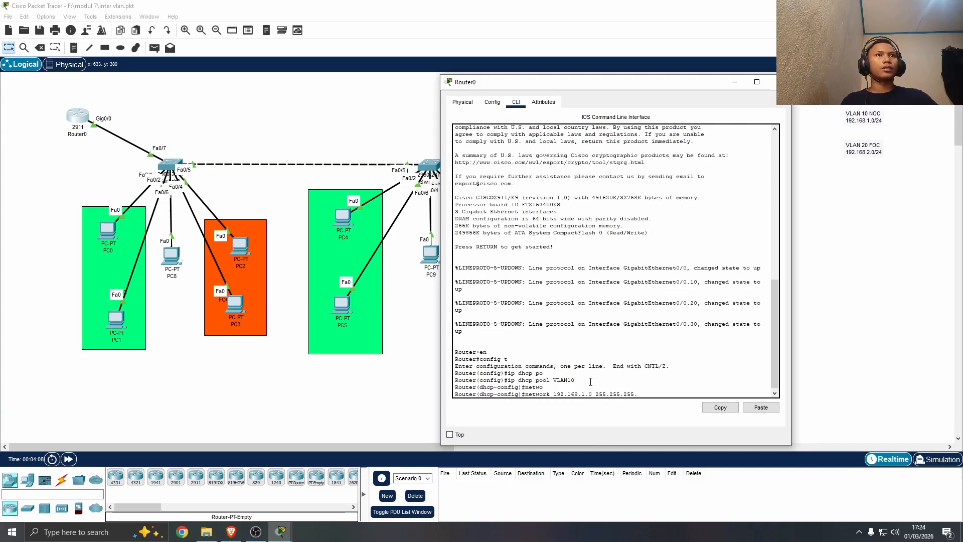
pyautogui.write('0')
pyautogui.press('Return')
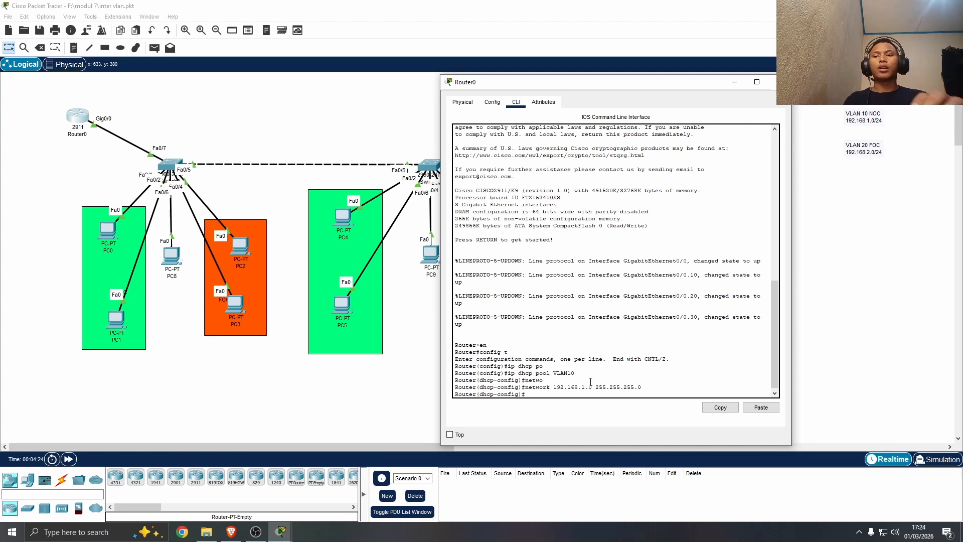
# Set the VLAN10 DHCP pool's default router to 192.168.1.1
pyautogui.write('defau')
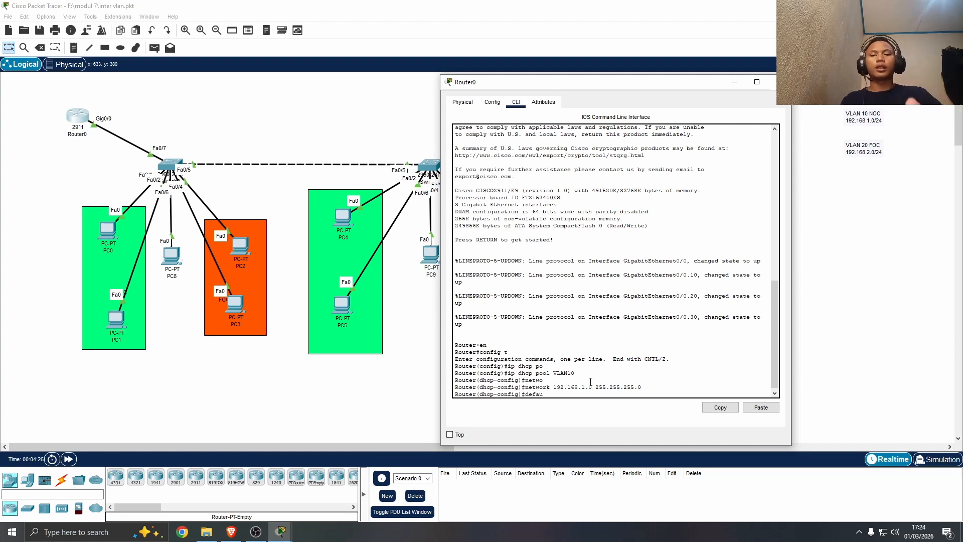
pyautogui.press('Tab')
pyautogui.write('lt-router')
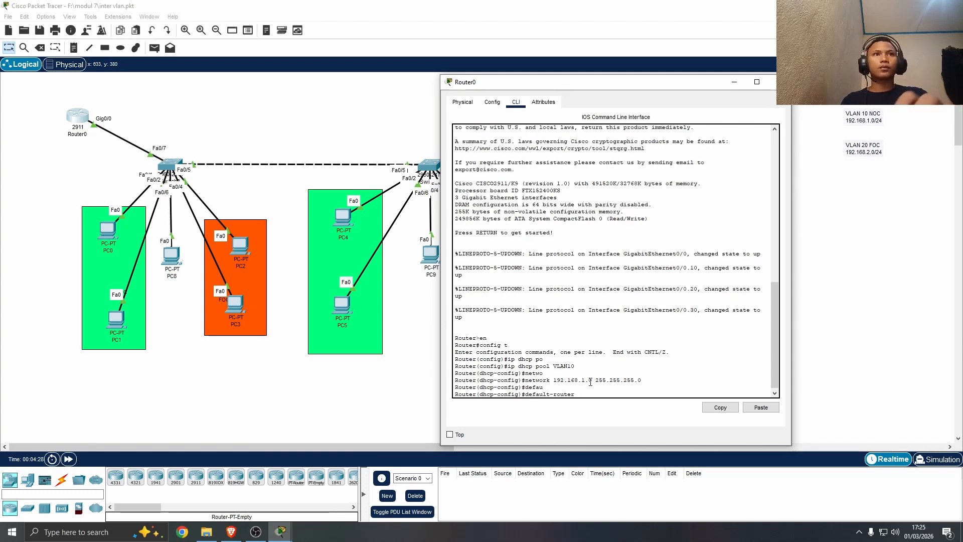
pyautogui.write(' 192.168')
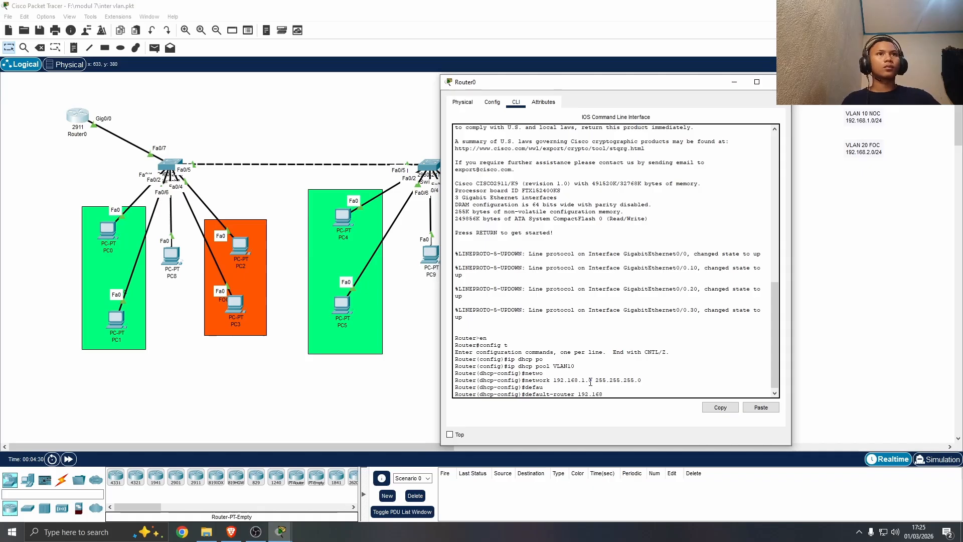
pyautogui.write('.1.')
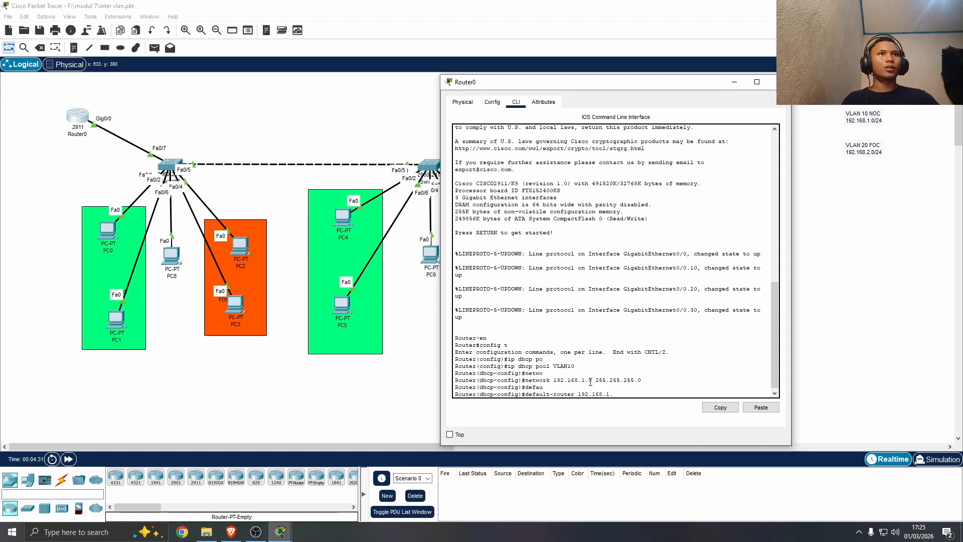
pyautogui.write('1')
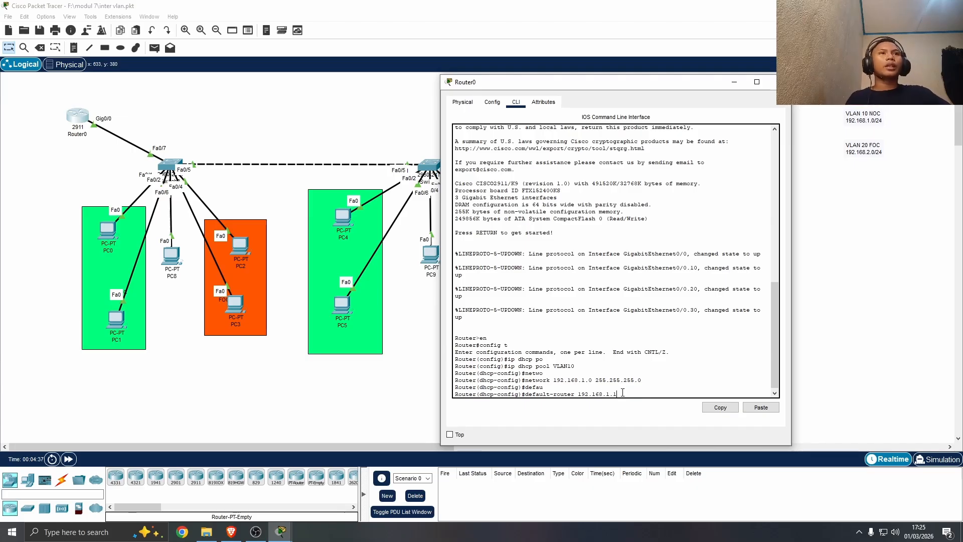
pyautogui.moveTo(623, 393); pyautogui.dragTo(547, 394)
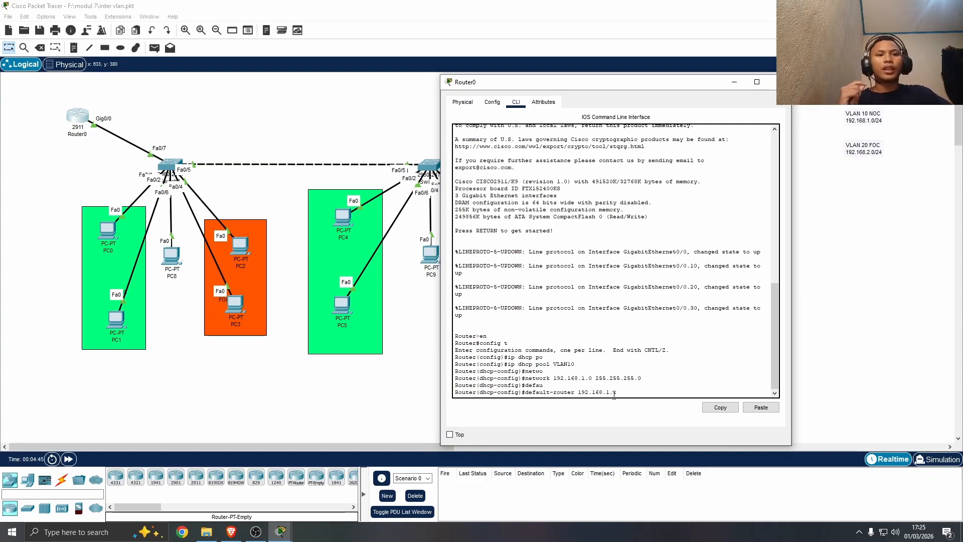
pyautogui.write('1')
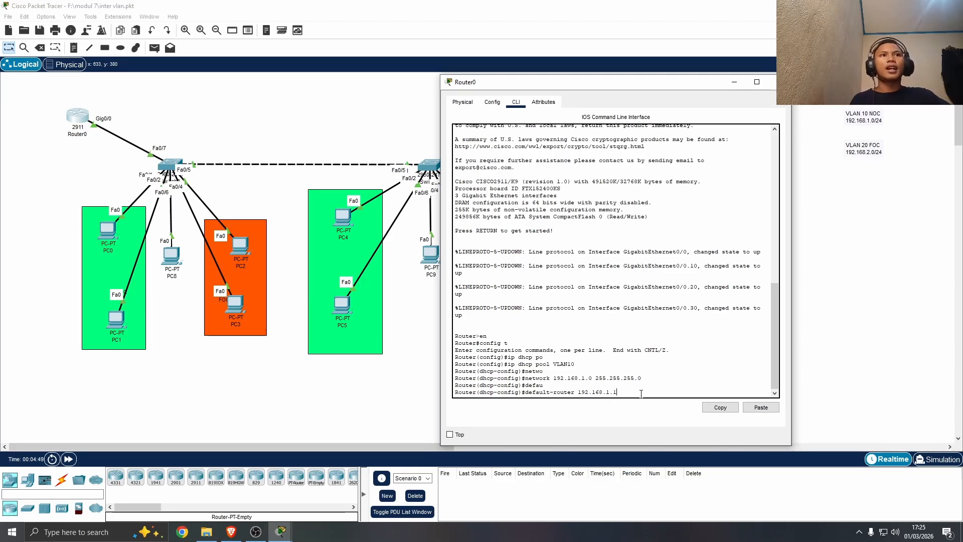
pyautogui.press('Return')
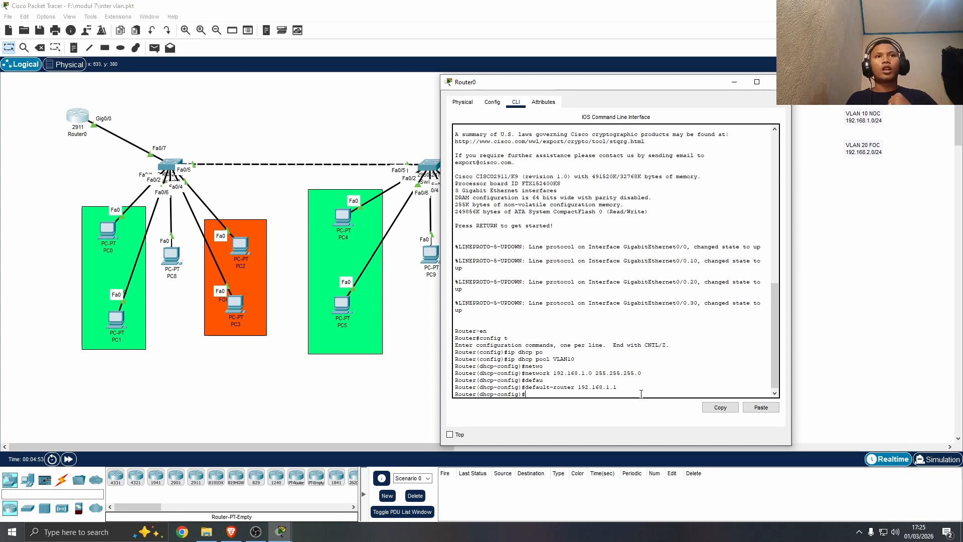
# Set the VLAN10 pool's DNS server to 8.8.8.8 and exit to global configuration mode
pyautogui.write('dns')
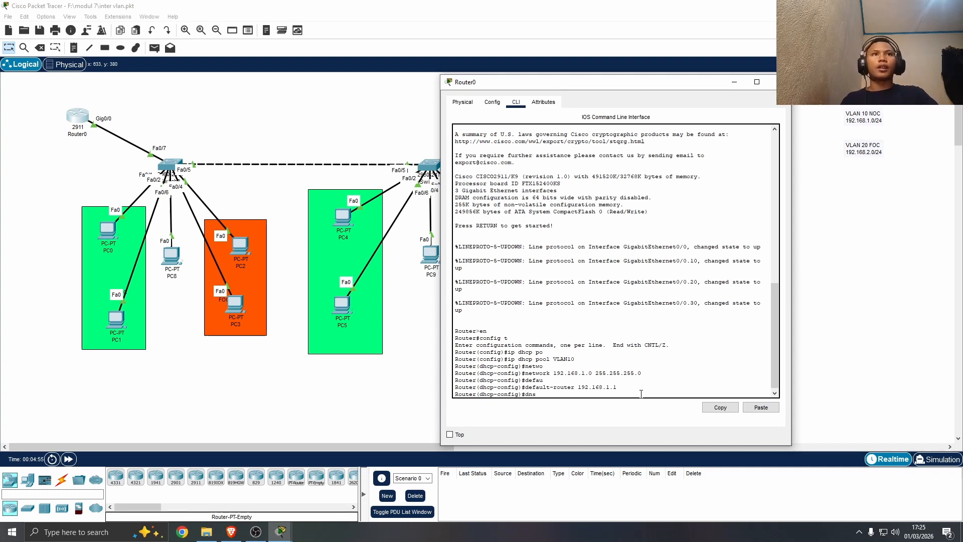
pyautogui.press('Tab')
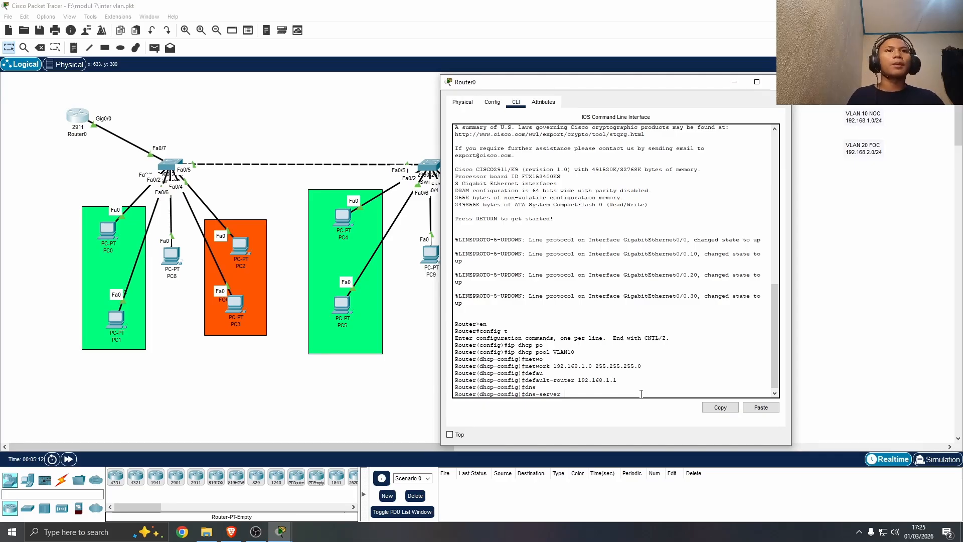
pyautogui.write('8')
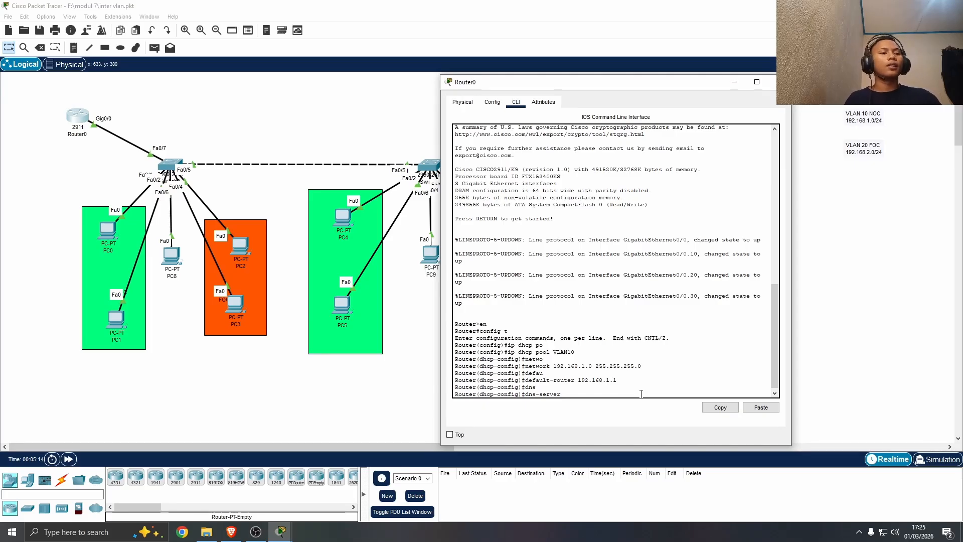
pyautogui.write('.8.')
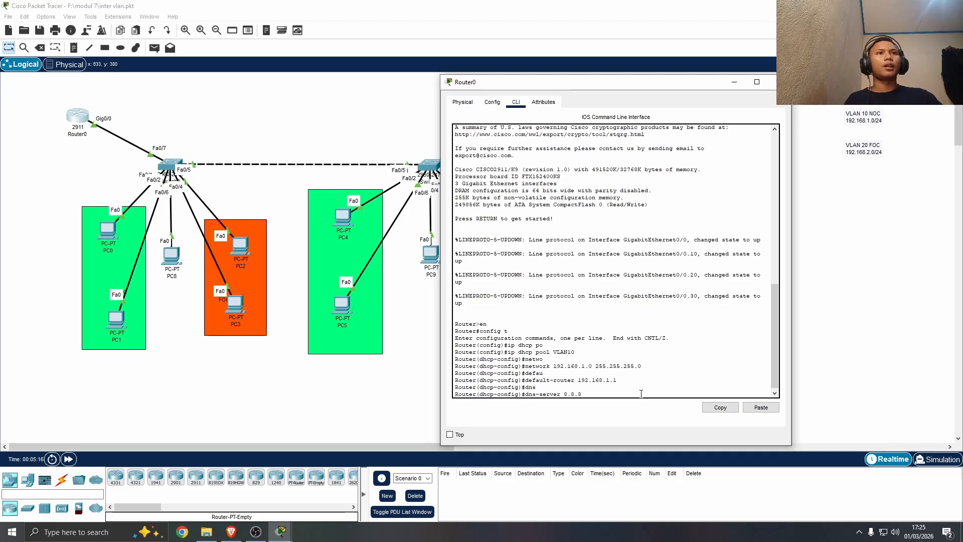
pyautogui.write('8.8')
pyautogui.press('Return')
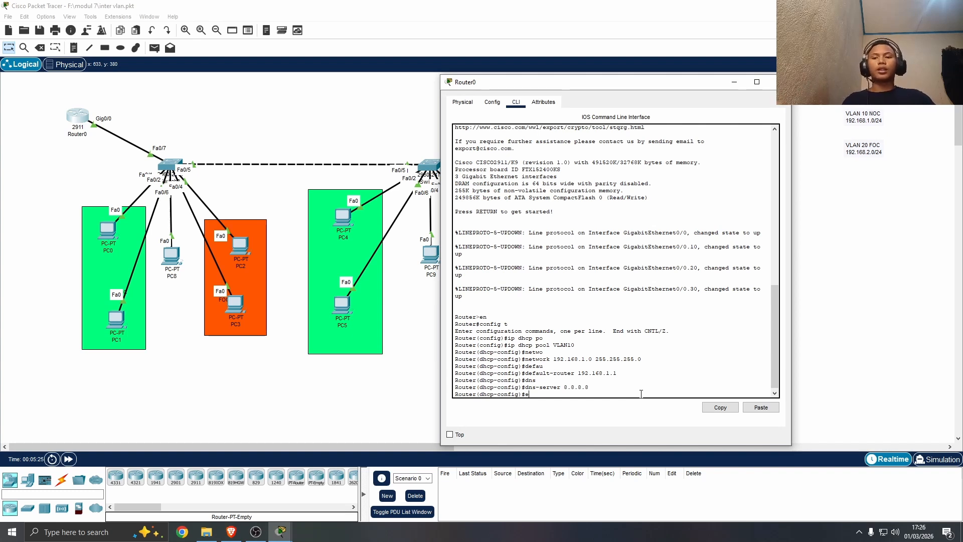
pyautogui.write('exit')
pyautogui.press('Return')
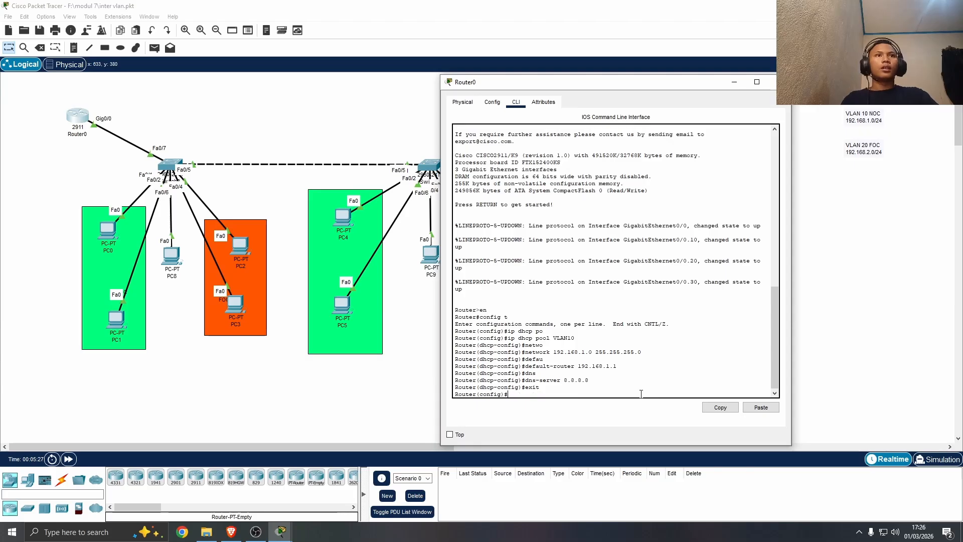
# Create a second DHCP pool named VLAN20 on Router0 with the ip dhcp pool command
pyautogui.write('ip d')
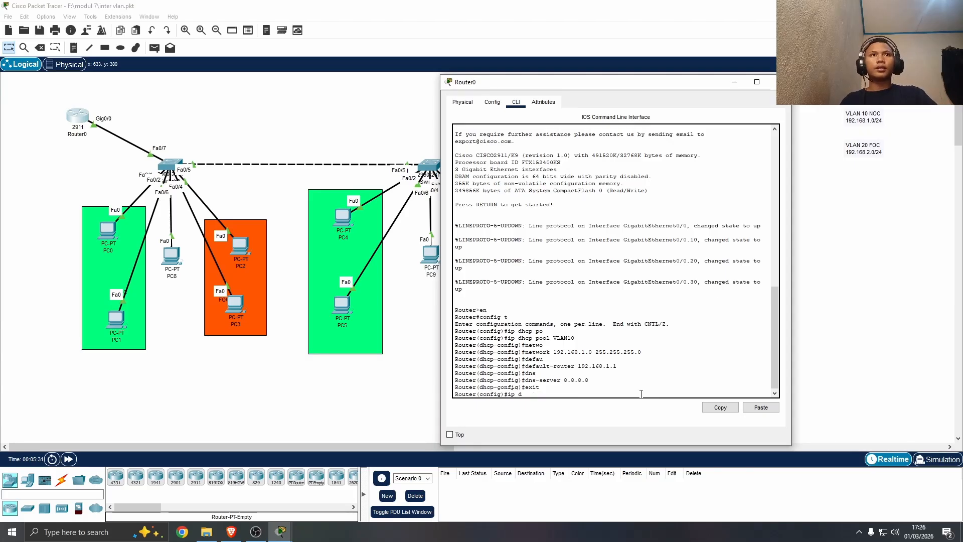
pyautogui.press('Tab')
pyautogui.write('hcp p')
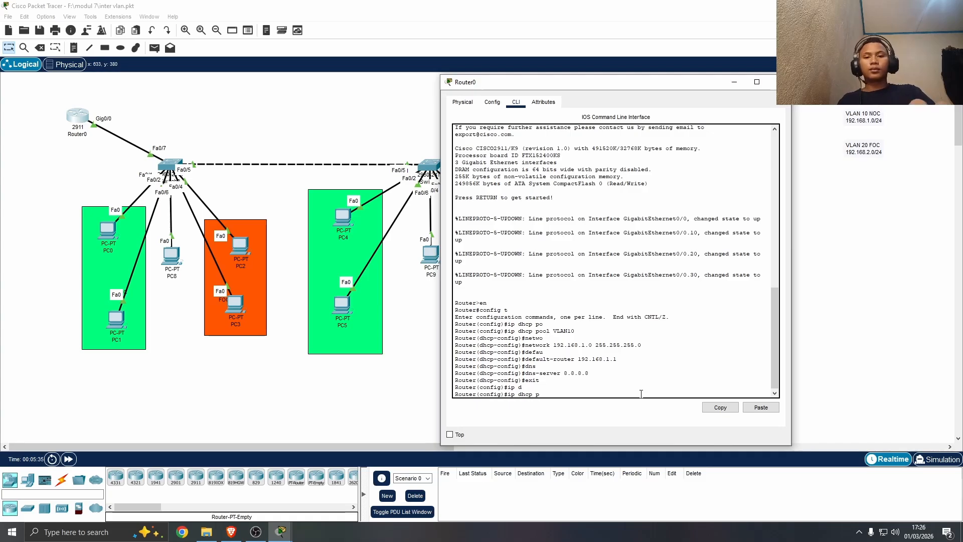
pyautogui.write('ool vlan')
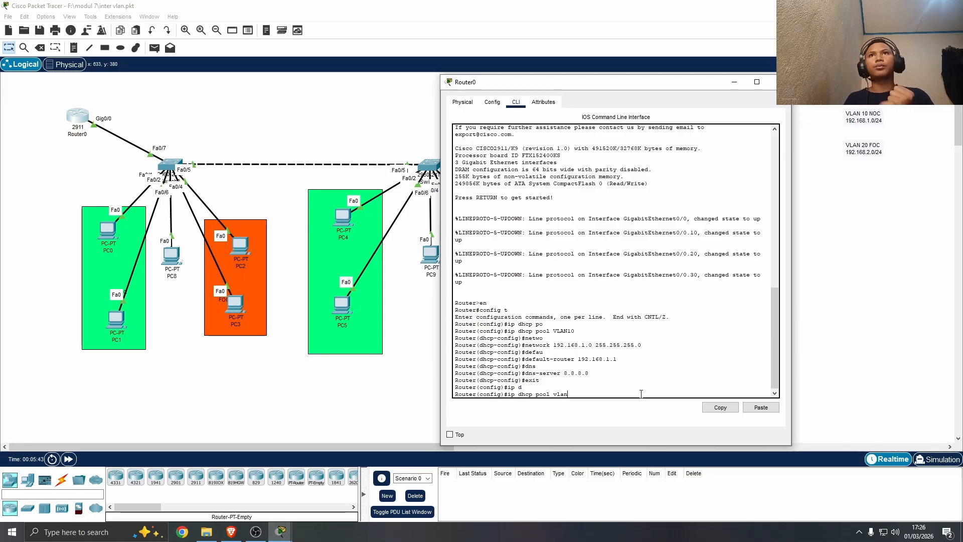
pyautogui.press('BackSpace')
pyautogui.press('BackSpace')
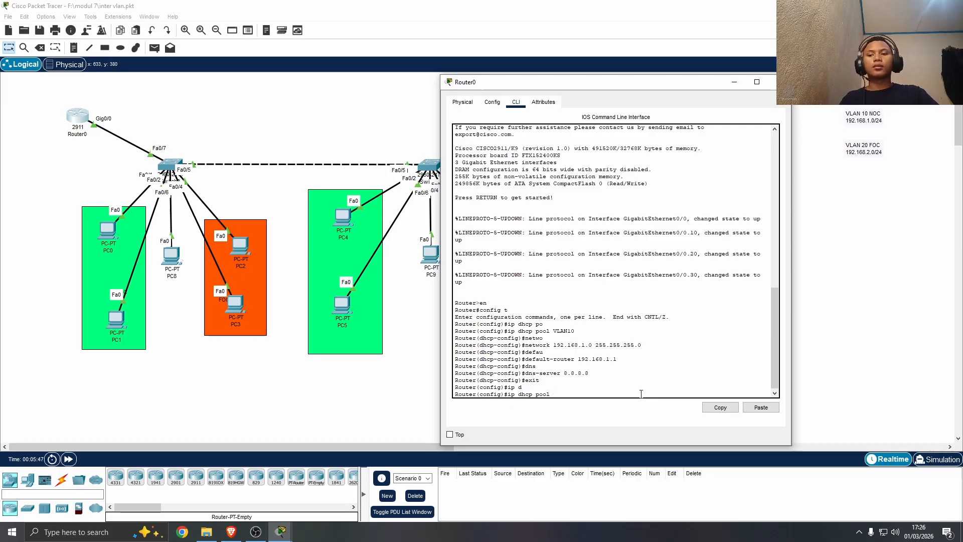
pyautogui.press('BackSpace')
pyautogui.press('BackSpace')
pyautogui.write('VLAN')
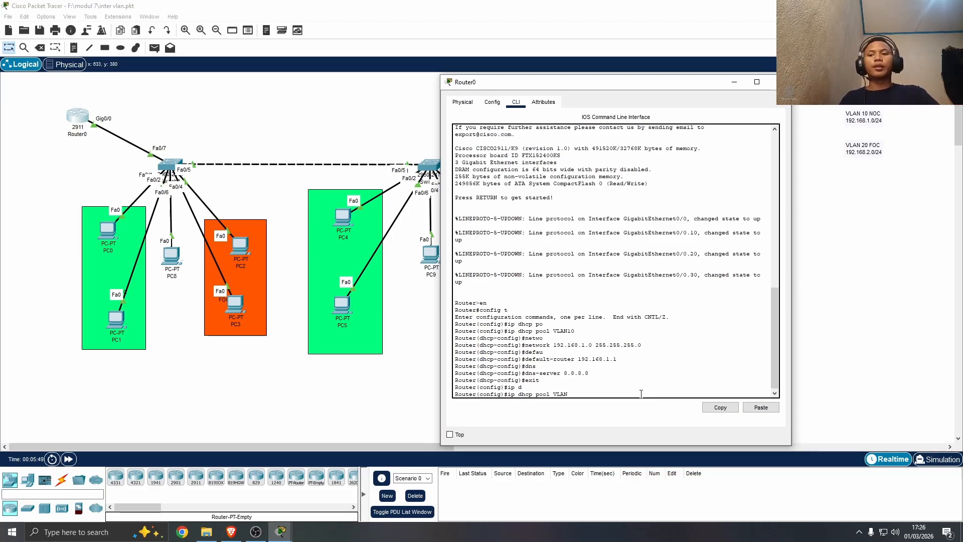
pyautogui.write('20')
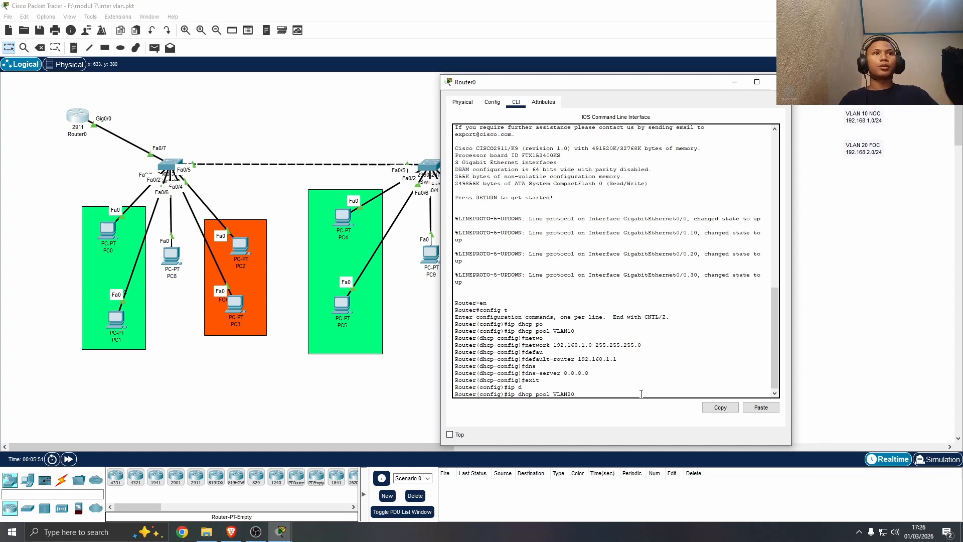
pyautogui.press('Return')
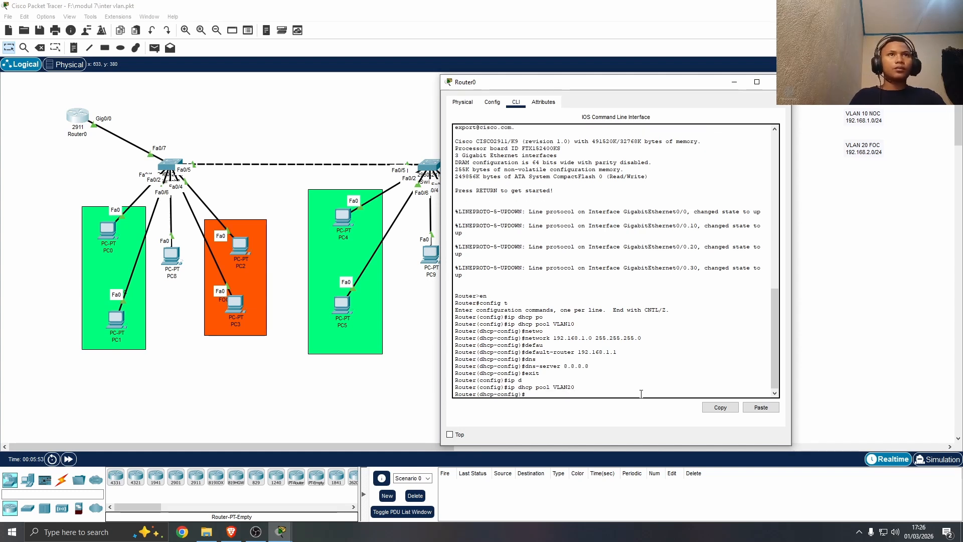
# Try to set the VLAN20 pool's network to 192.168.2.0 without a subnet mask
pyautogui.write('ne')
pyautogui.press('Tab')
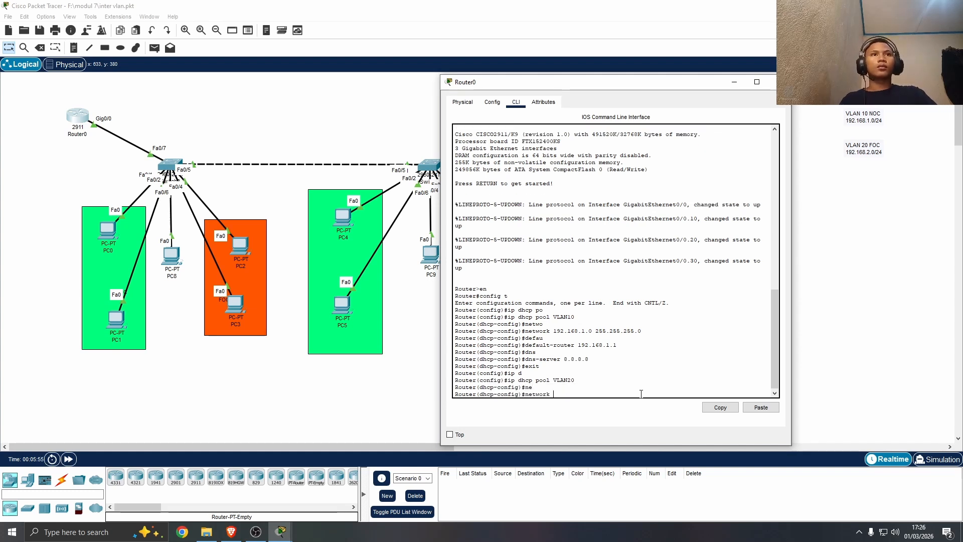
pyautogui.write('192')
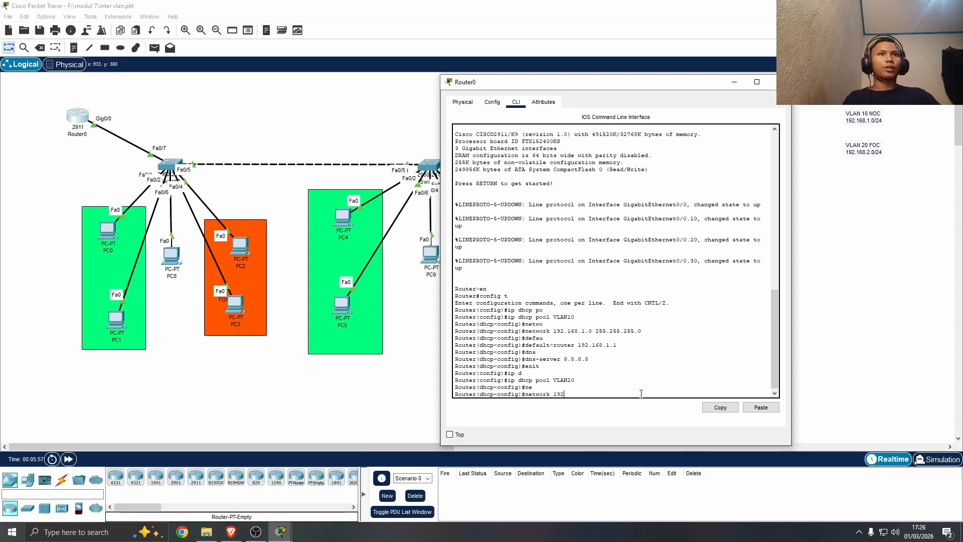
pyautogui.write('.168.')
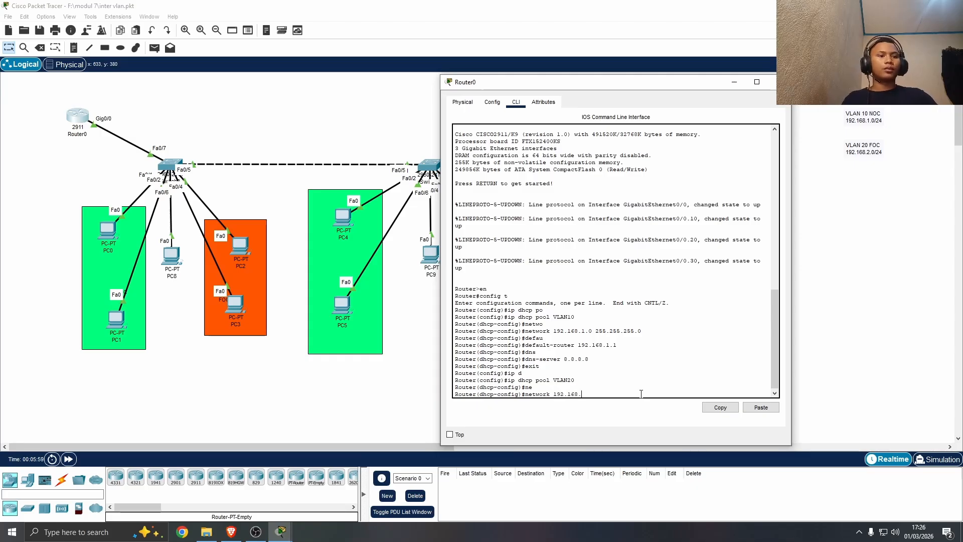
pyautogui.write('2.0')
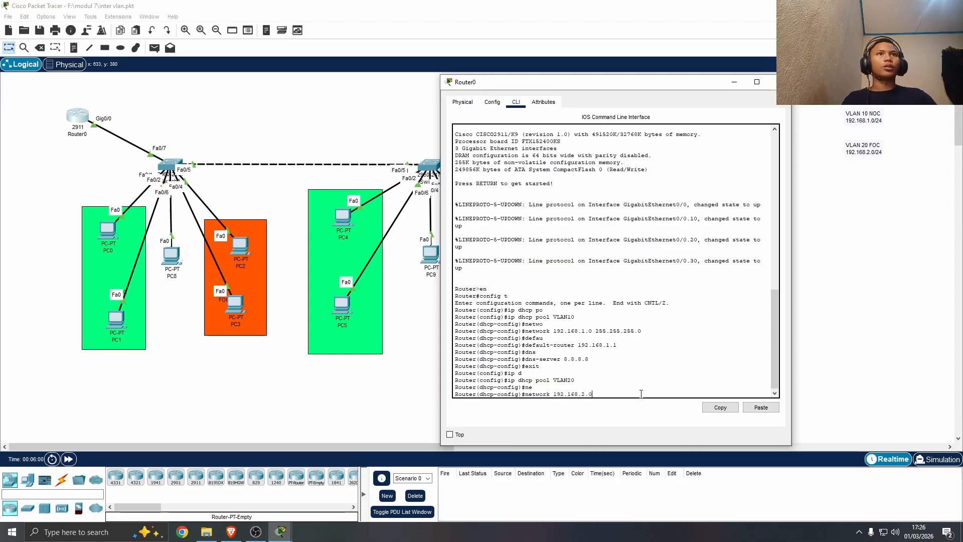
pyautogui.press('Return')
# Set the VLAN20 DHCP pool's default router to 192.168.2.1
pyautogui.write('de')
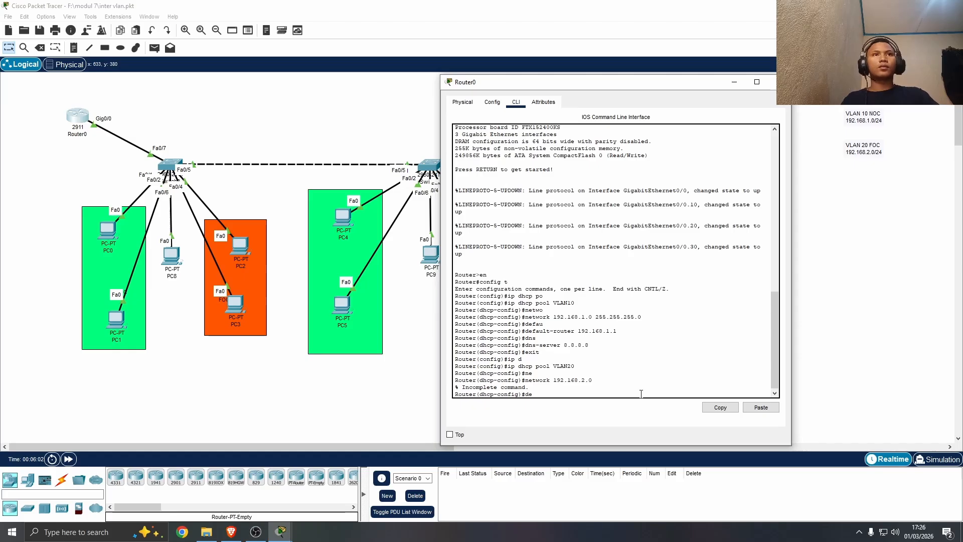
pyautogui.press('Tab')
pyautogui.write('192')
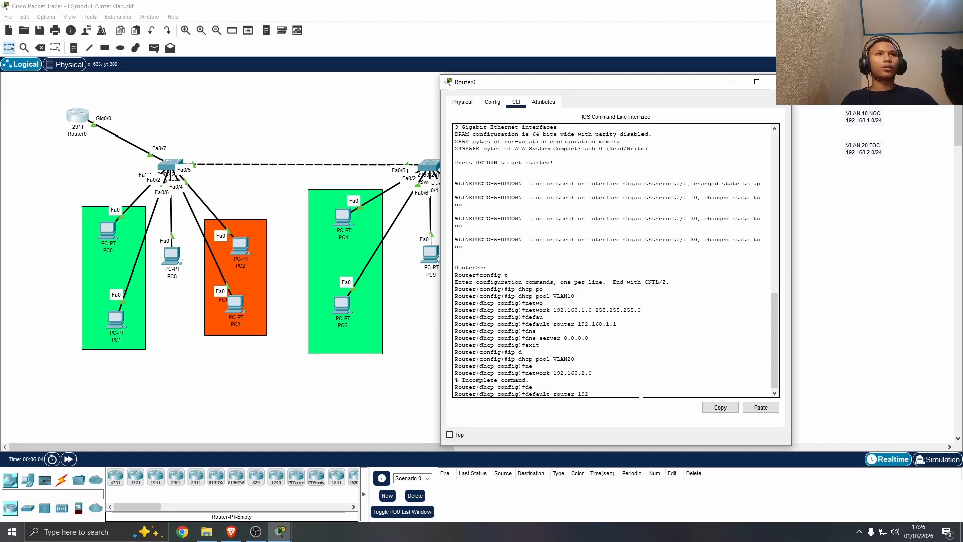
pyautogui.write('.168.2.1')
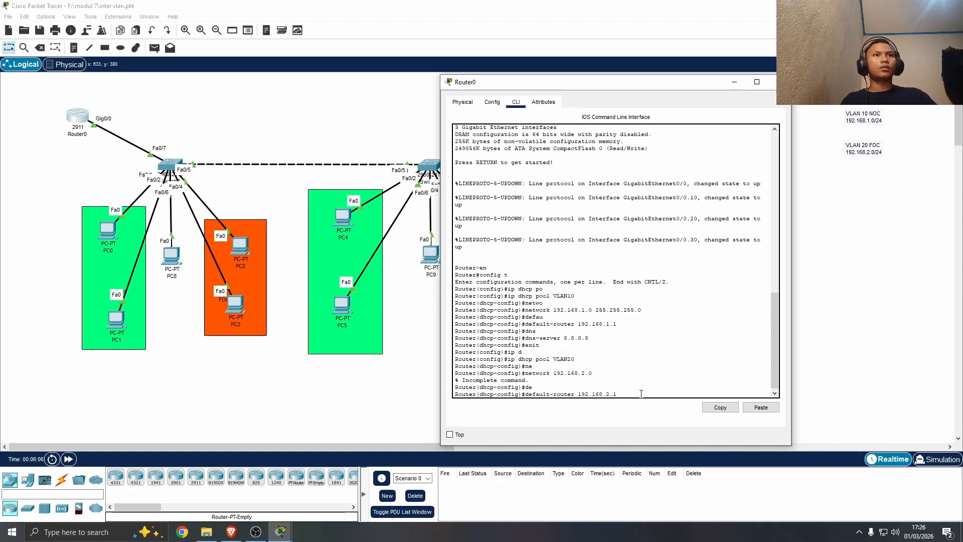
pyautogui.press('Return')
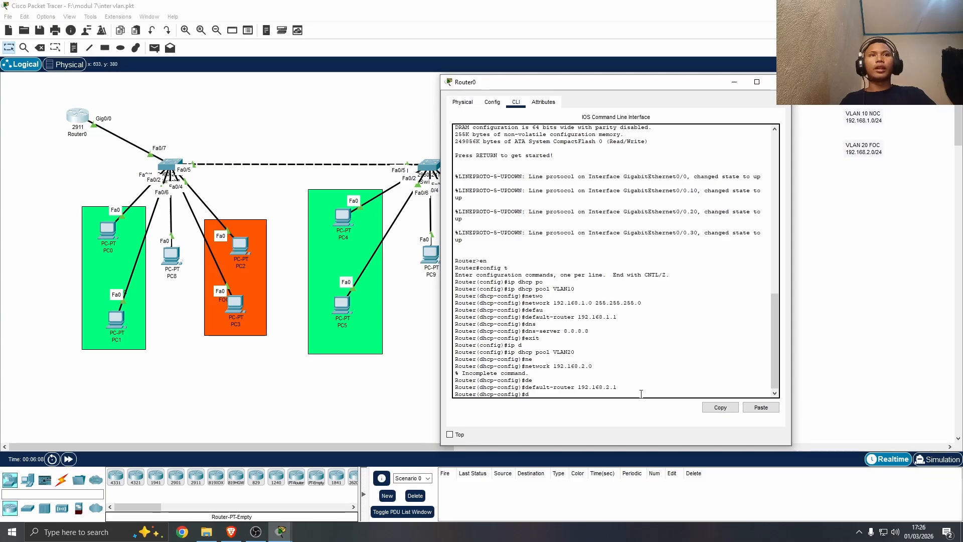
# Set the VLAN20 pool's DNS server to 8.8.8.8 and exit to global configuration mode
pyautogui.write('dns')
pyautogui.press('Tab')
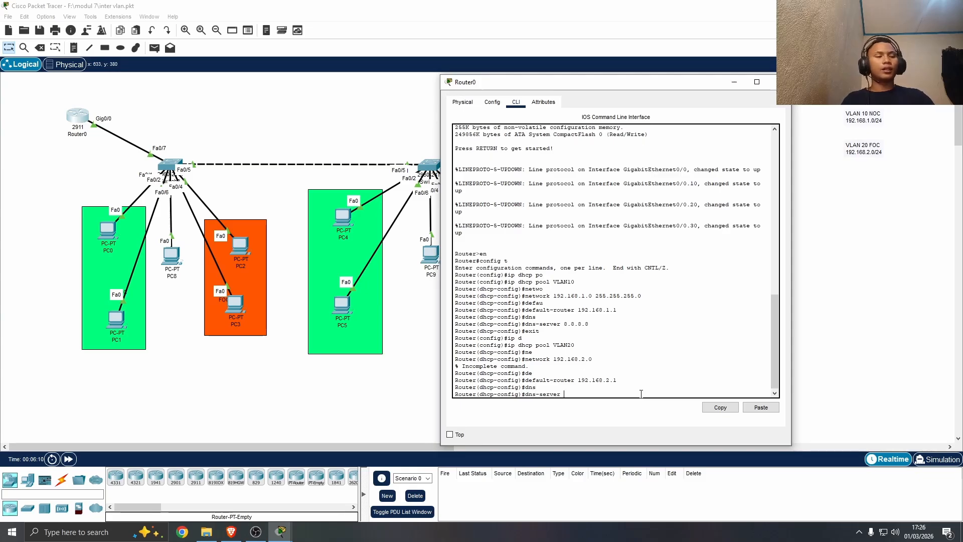
pyautogui.write('19')
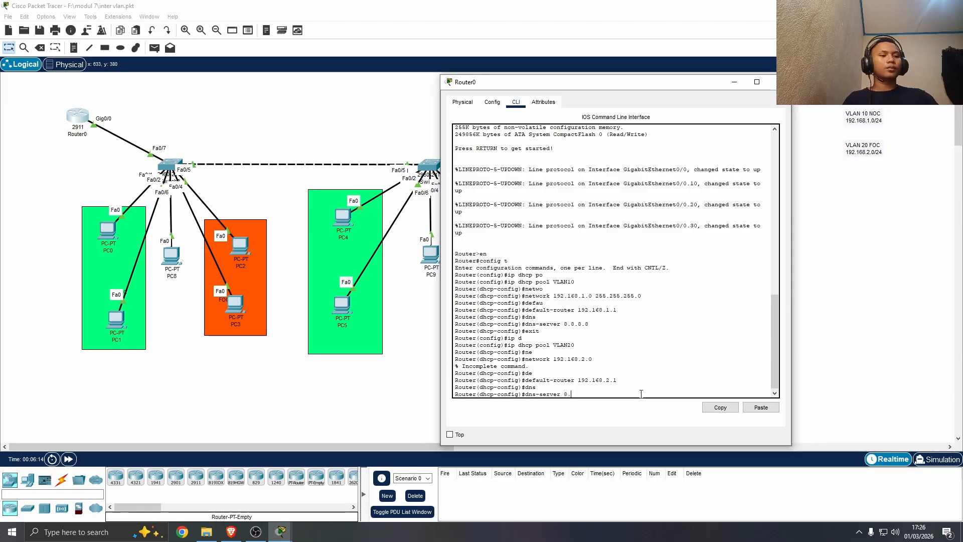
pyautogui.write('8.8.8')
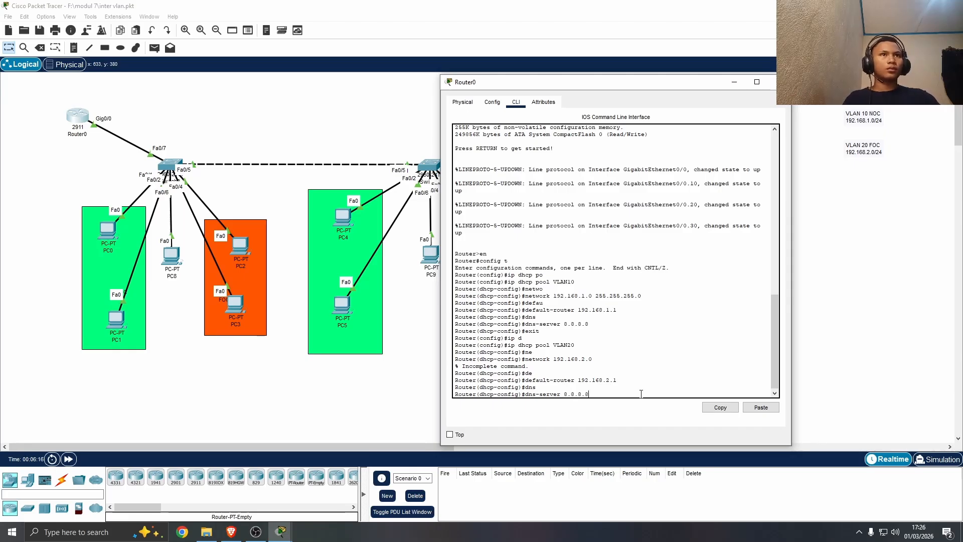
pyautogui.write('.8')
pyautogui.press('Return')
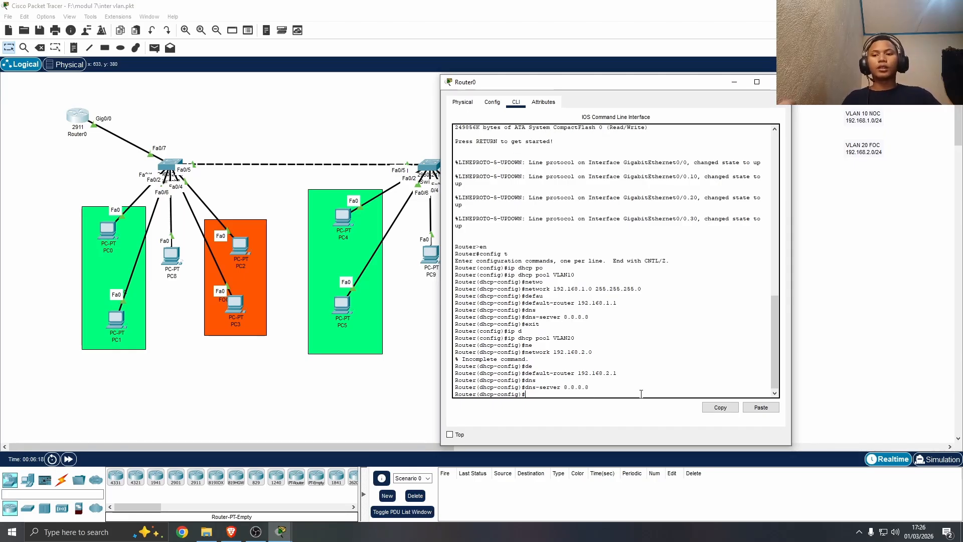
pyautogui.write('ex')
pyautogui.press('Return')
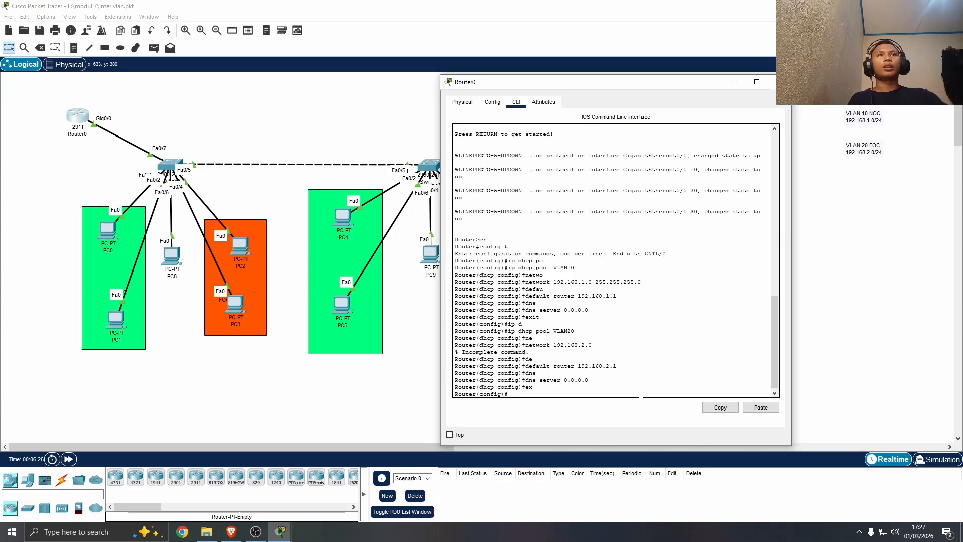
pyautogui.moveTo(508, 246); pyautogui.dragTo(595, 391)
pyautogui.click(692, 333)
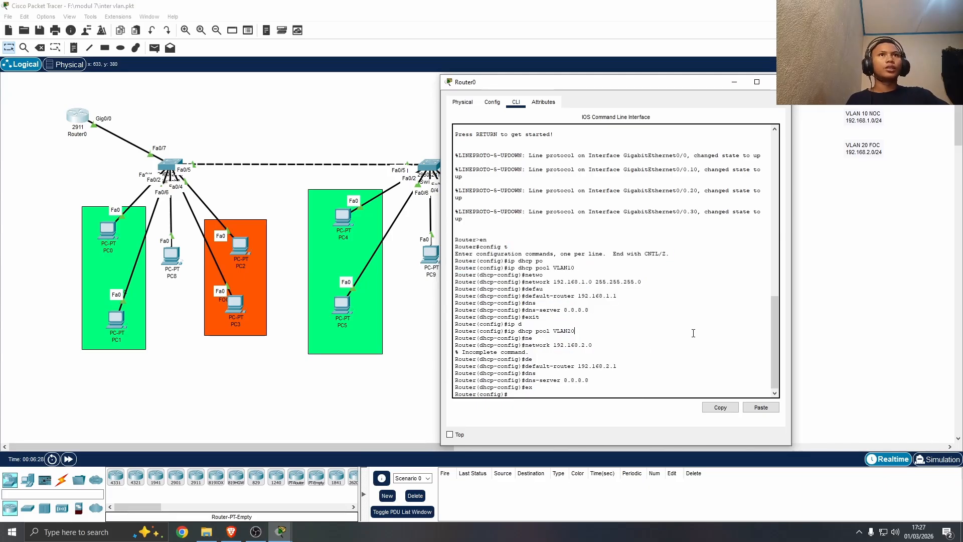
# Switch PC0's IPv4 configuration from static to DHCP, after closing Router0's configuration window
pyautogui.moveTo(614, 82); pyautogui.dragTo(569, 81)
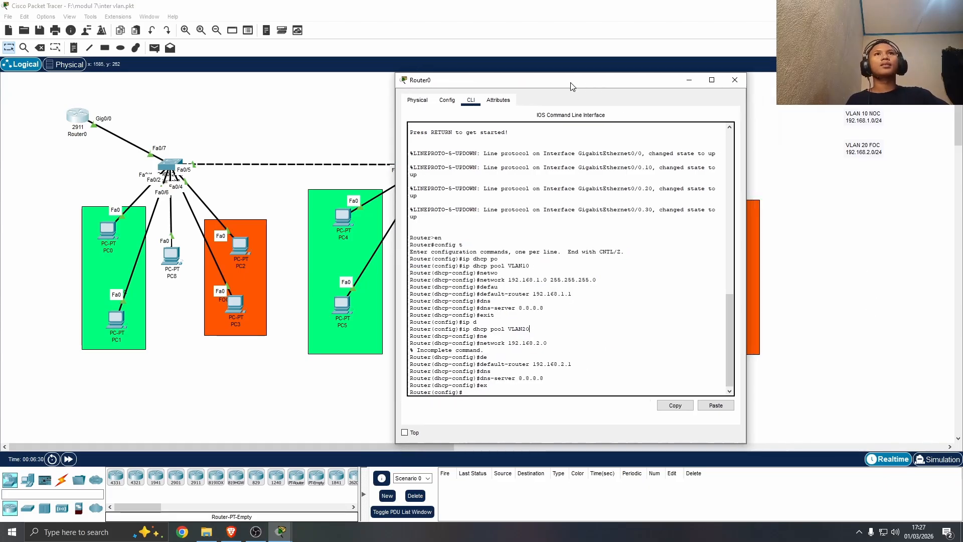
pyautogui.click(737, 81)
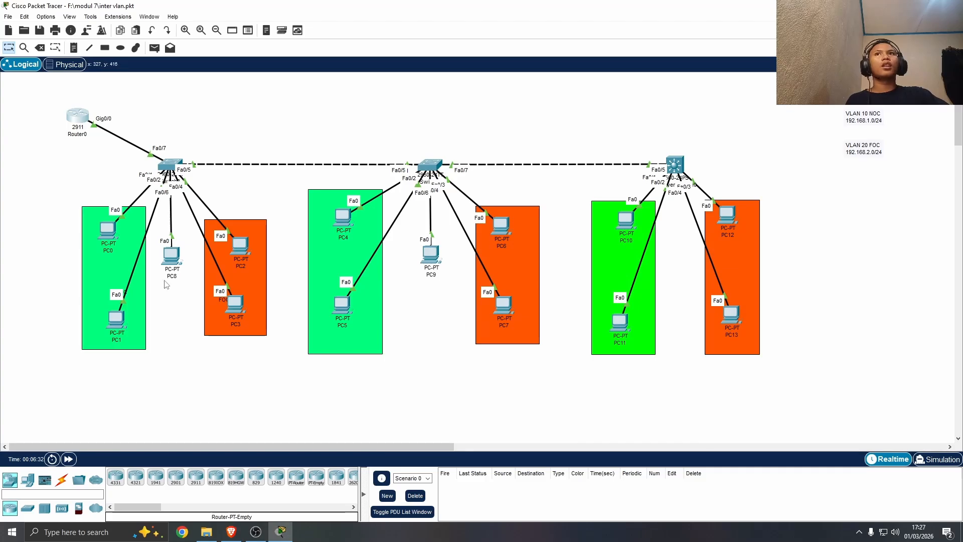
pyautogui.click(110, 230)
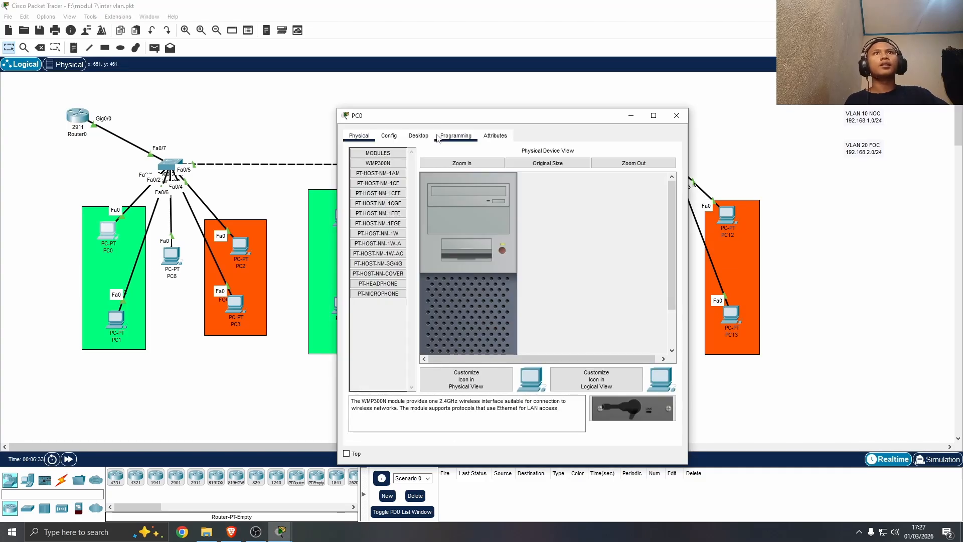
pyautogui.moveTo(461, 104); pyautogui.dragTo(550, 106)
pyautogui.click(521, 129)
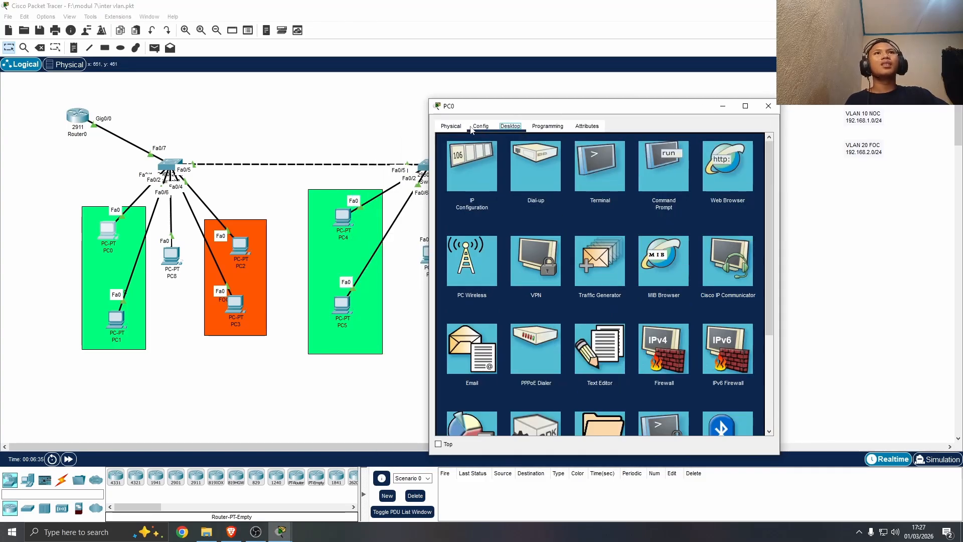
pyautogui.click(470, 167)
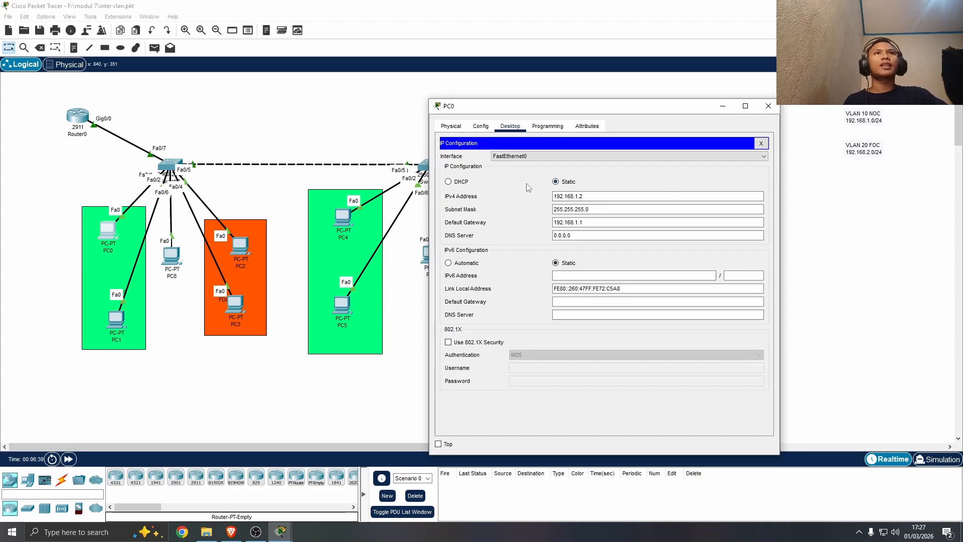
pyautogui.click(448, 184)
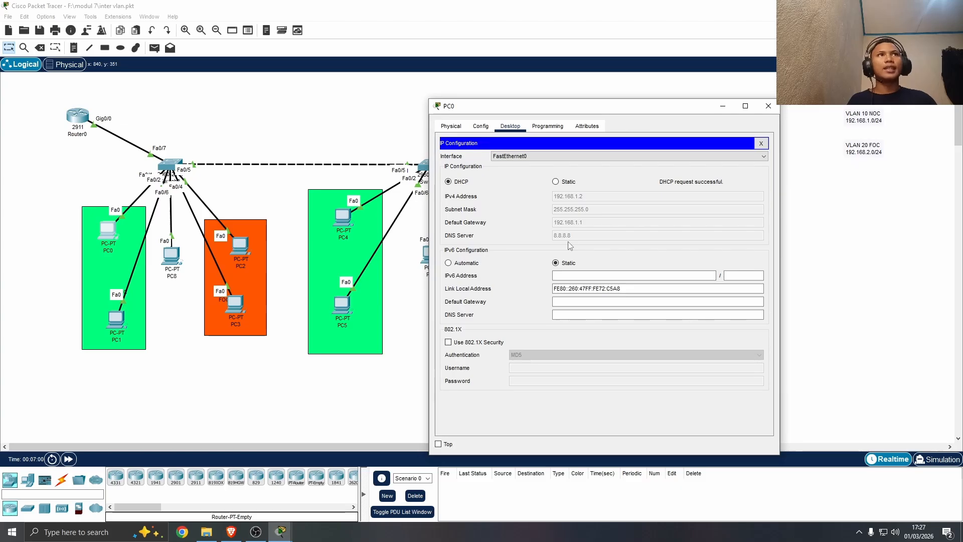
pyautogui.click(768, 105)
# Switch PC1's IPv4 configuration to DHCP and close its window
pyautogui.click(114, 325)
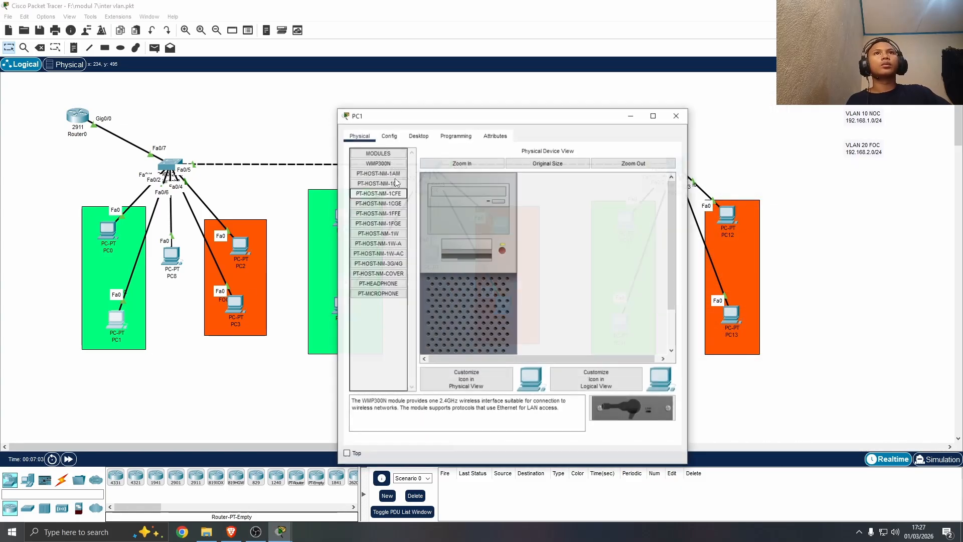
pyautogui.click(418, 136)
pyautogui.click(391, 175)
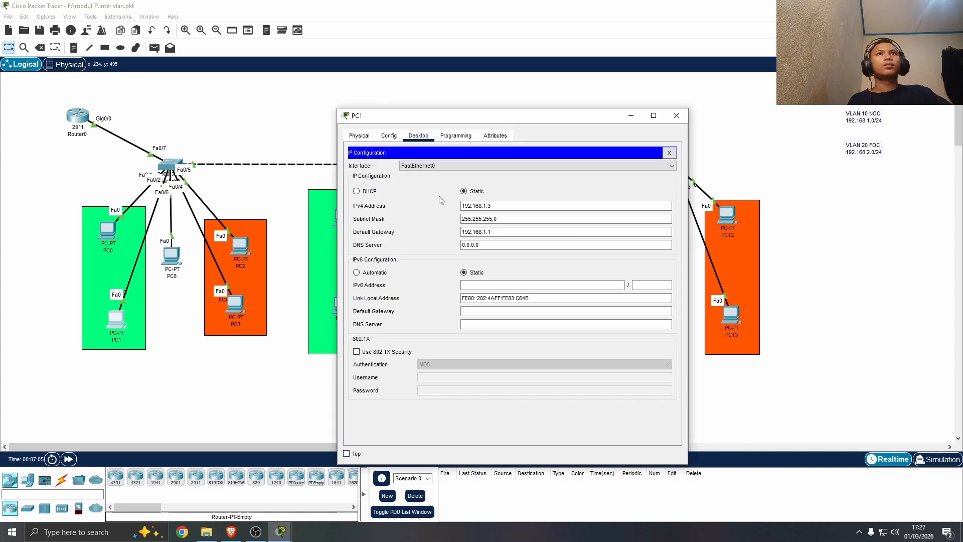
pyautogui.click(365, 192)
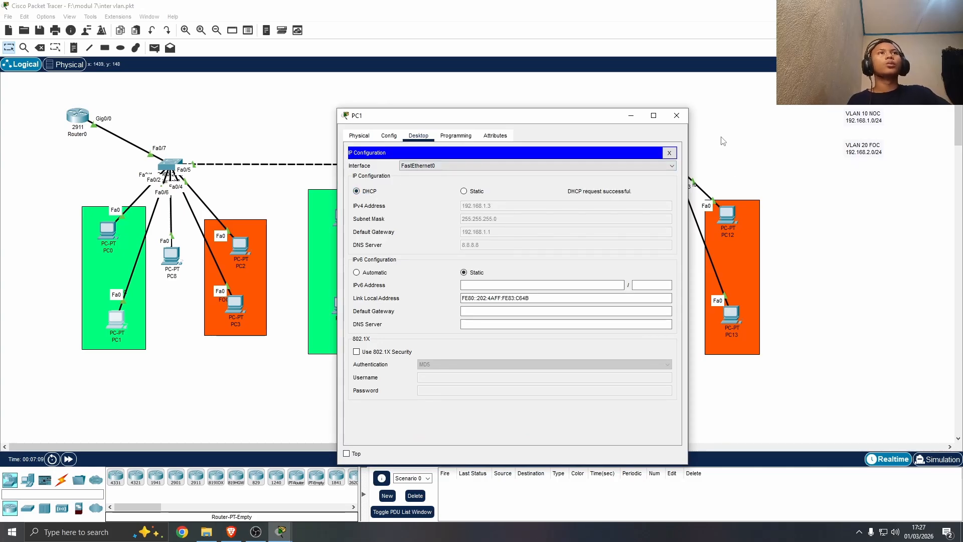
pyautogui.click(676, 115)
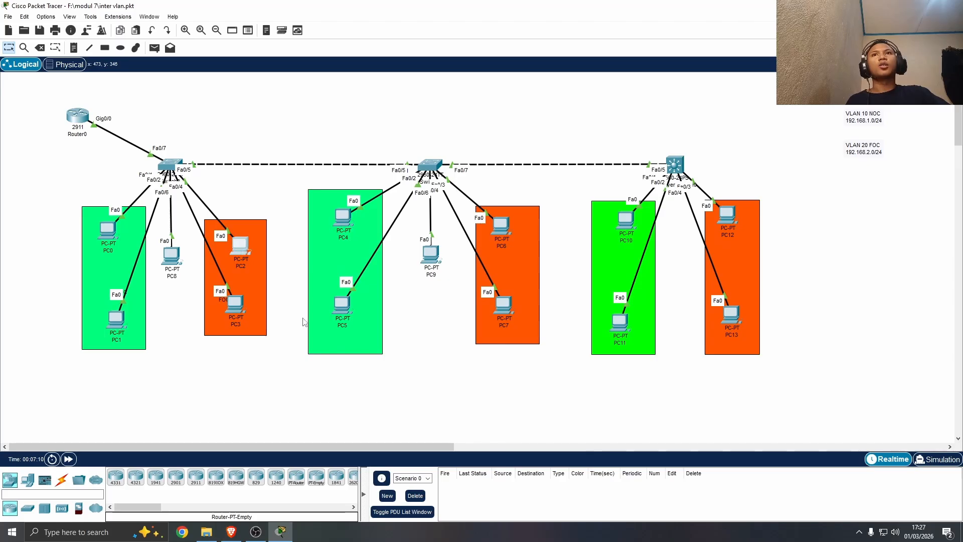
# Open PC2's IP configuration and switch its IPv4 addressing to DHCP
pyautogui.click(240, 245)
pyautogui.click(389, 136)
pyautogui.click(418, 136)
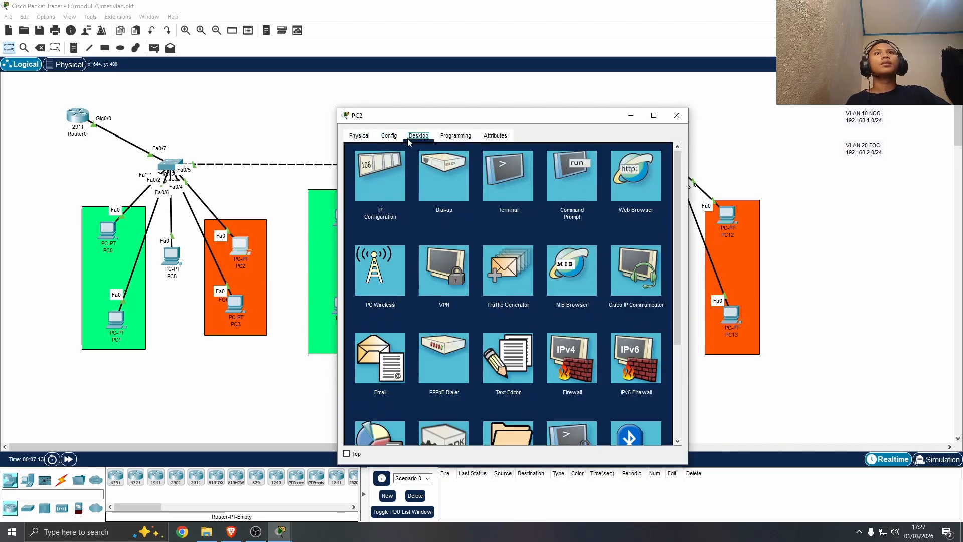
pyautogui.click(395, 178)
pyautogui.click(369, 192)
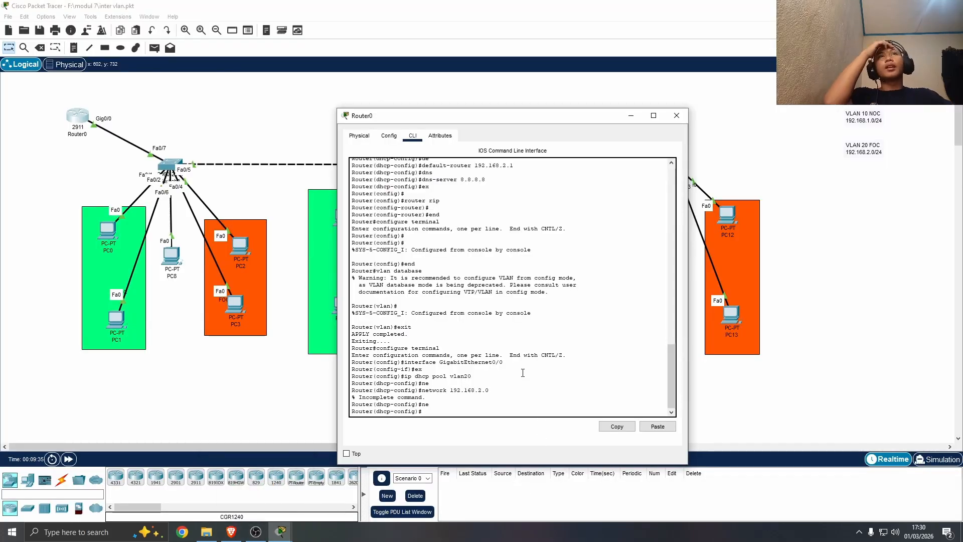
# Set the vlan20 DHCP pool's network on Router0 to 192.168.2.0 with subnet mask 255.255.255.0
pyautogui.scroll(3, 432, 193)
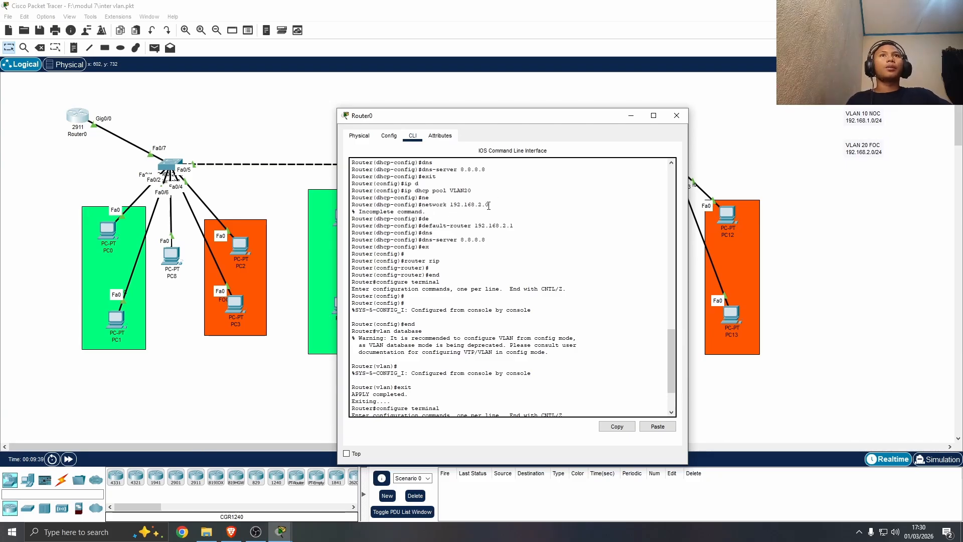
pyautogui.moveTo(489, 204); pyautogui.dragTo(429, 204)
pyautogui.click(524, 326)
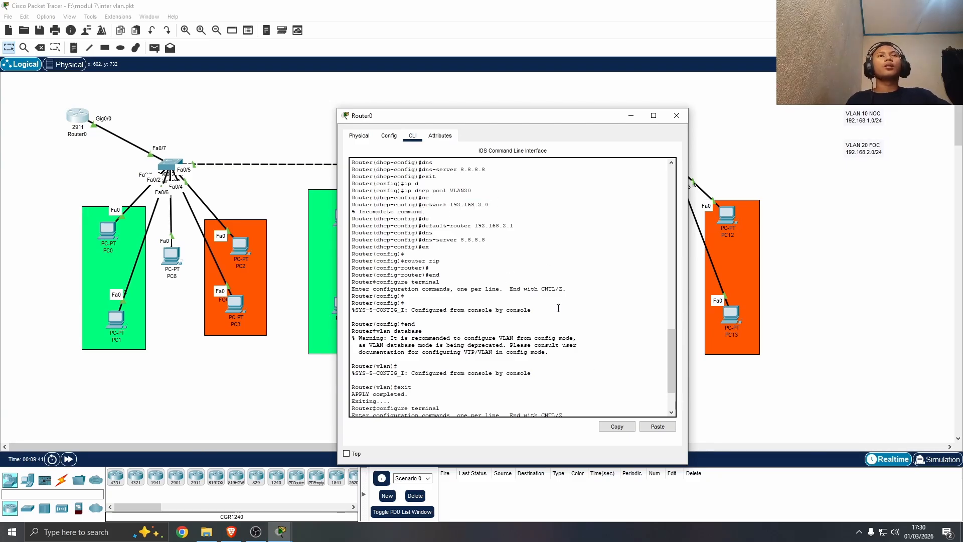
pyautogui.scroll(-2, 521, 328)
pyautogui.scroll(-1, 520, 329)
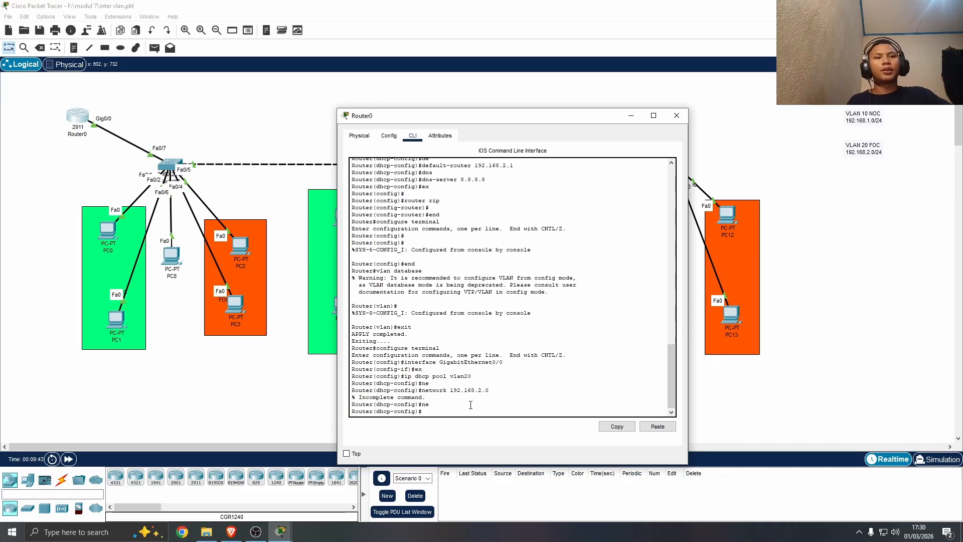
pyautogui.click(440, 411)
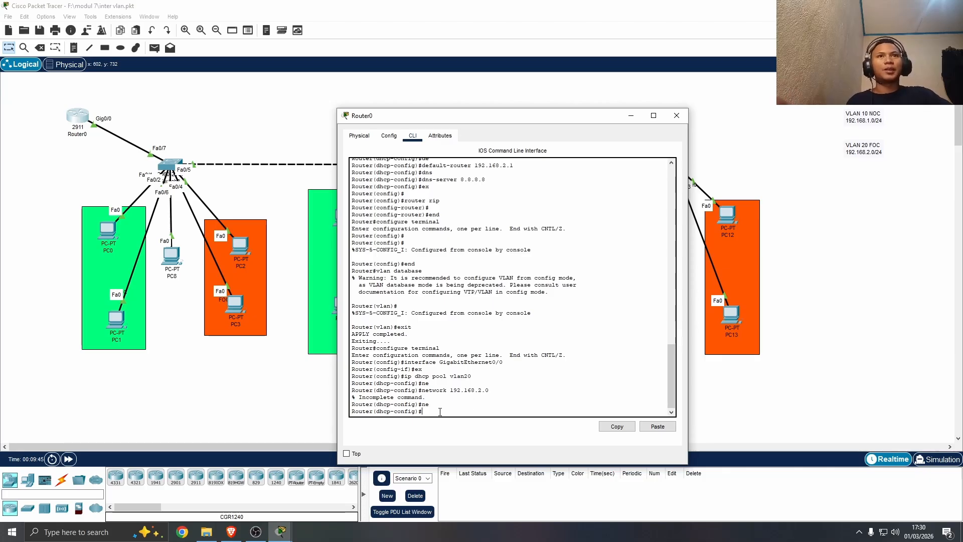
pyautogui.write('n')
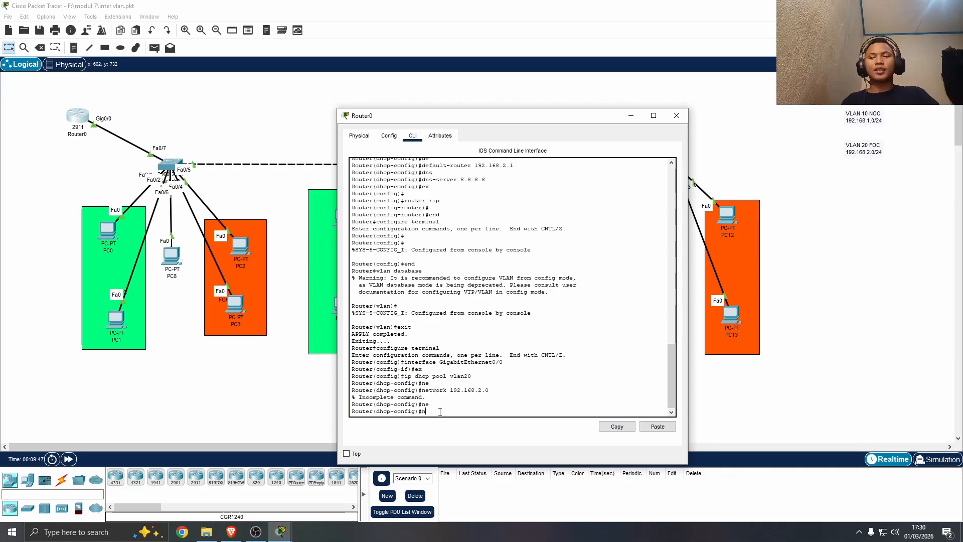
pyautogui.write('etwork')
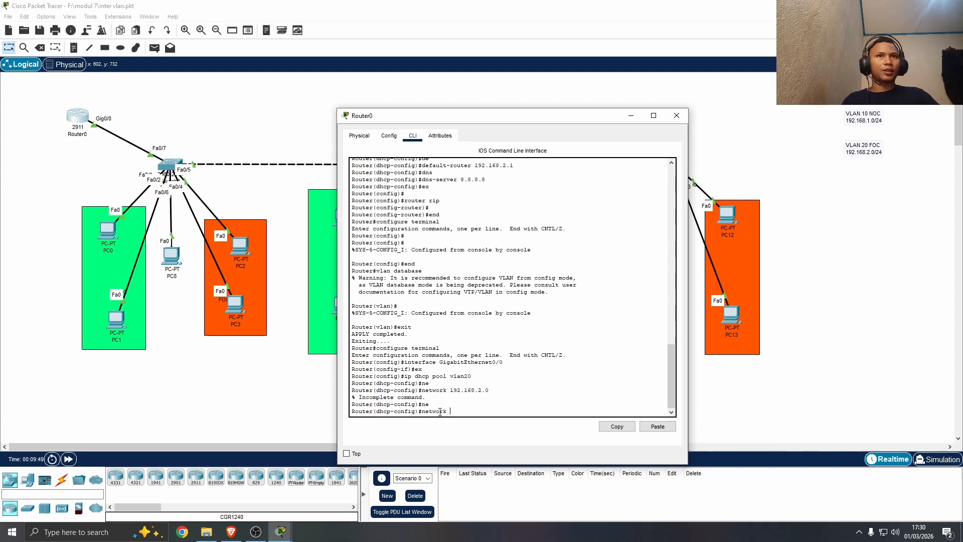
pyautogui.write(' 19')
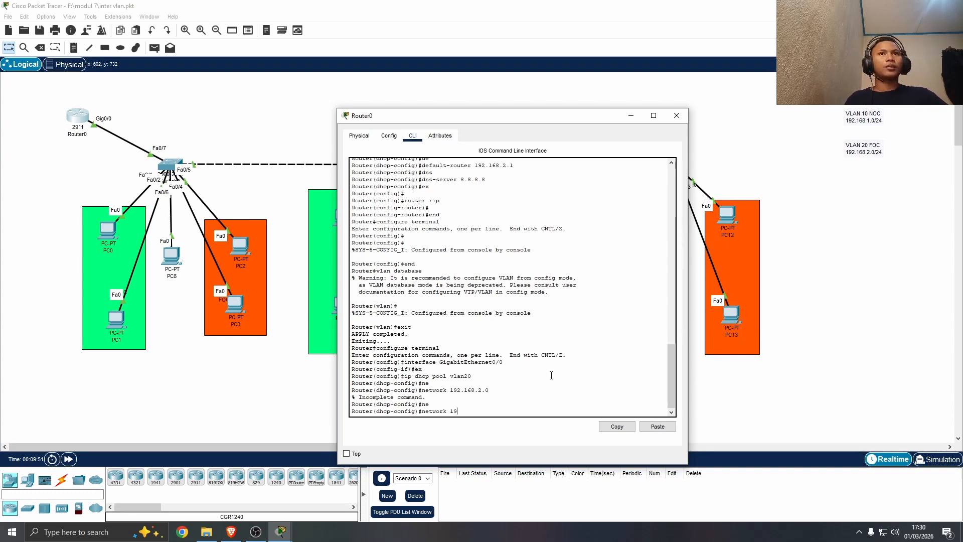
pyautogui.write('2.168.2.')
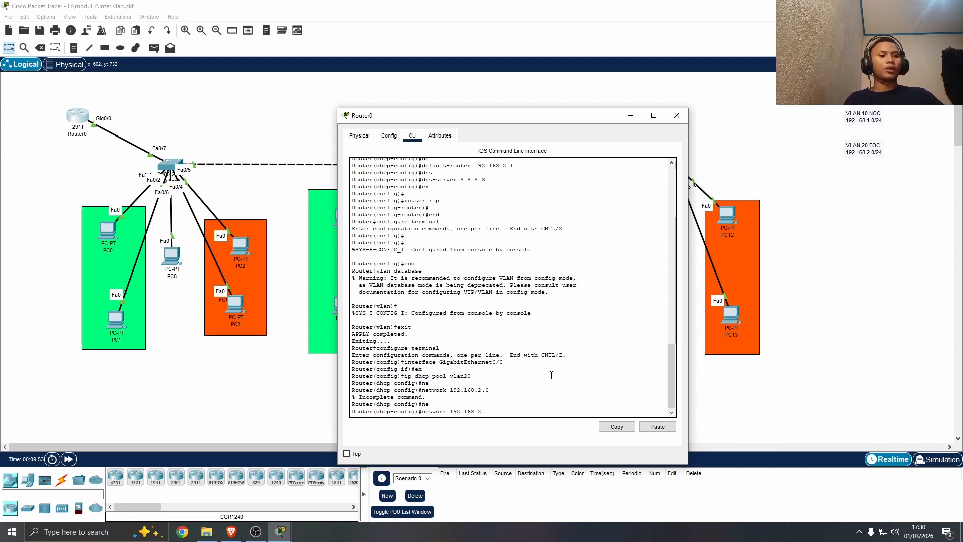
pyautogui.write('0 255.255.255.')
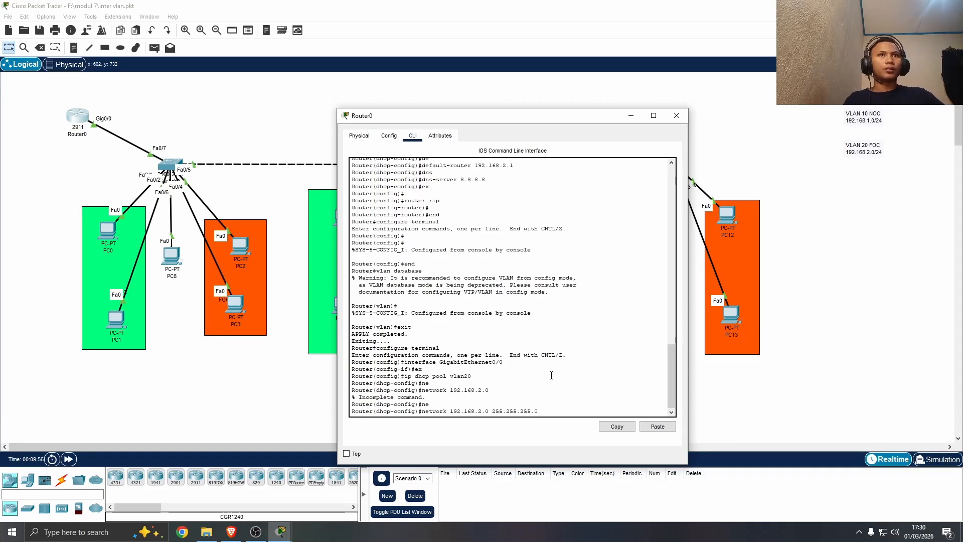
pyautogui.scroll(2, 545, 370)
pyautogui.scroll(4, 546, 369)
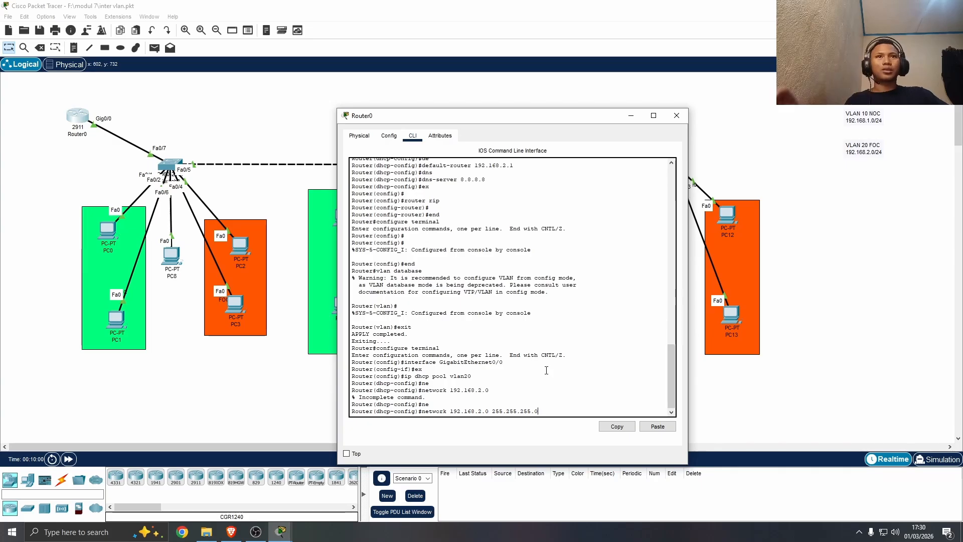
pyautogui.press('Return')
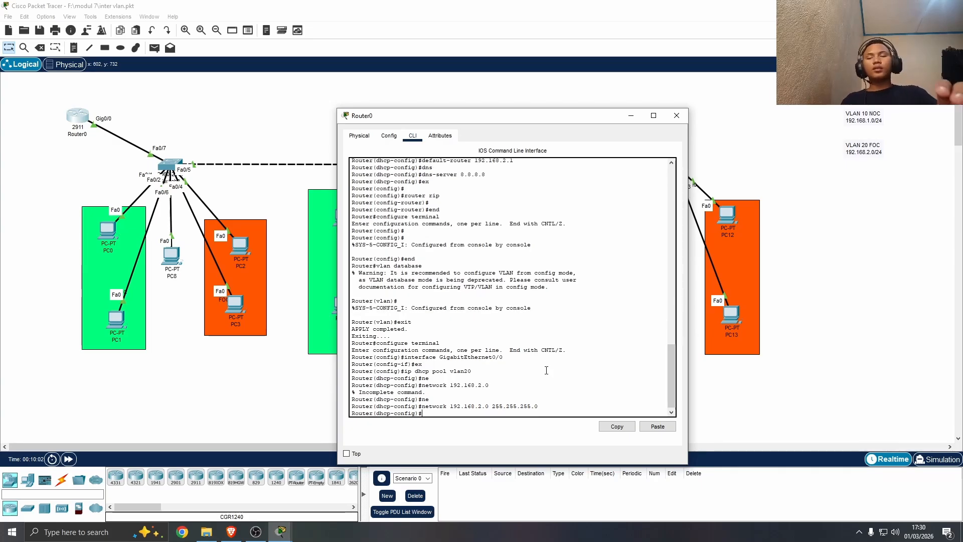
# Set the vlan20 DHCP pool's default router to 192.168.2.1
pyautogui.write('de')
pyautogui.press('Tab')
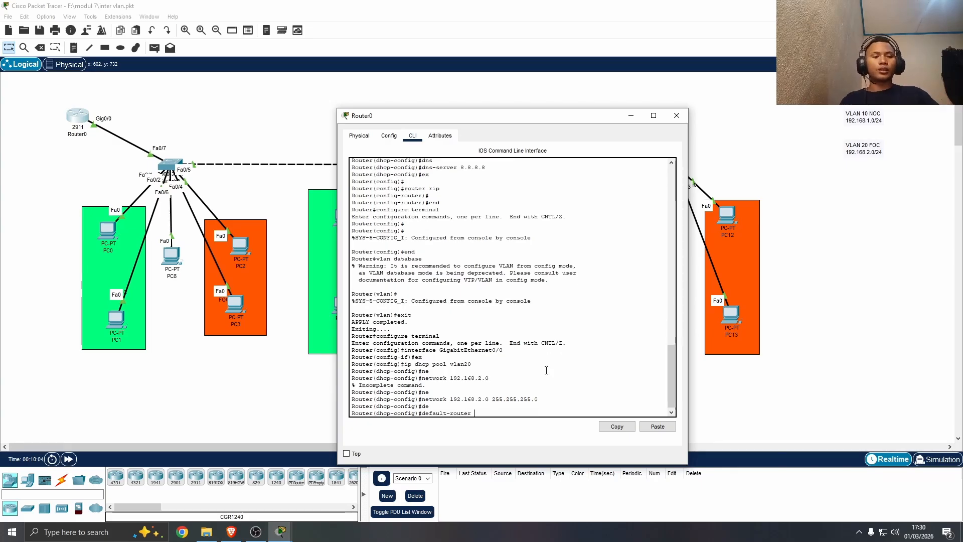
pyautogui.write('192.168')
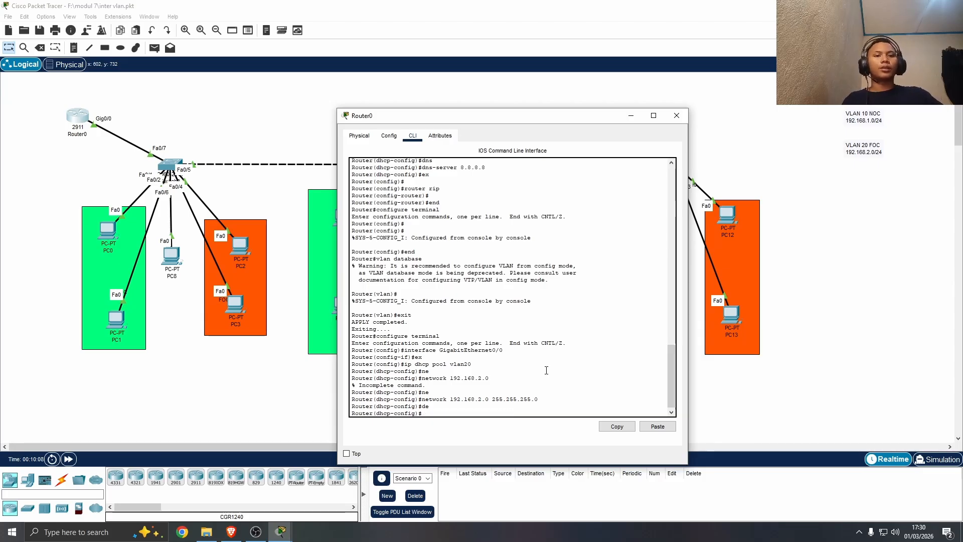
pyautogui.press('Return')
# Set the vlan20 DHCP pool's DNS server to 8.8.8.8 and close Router0's window
pyautogui.write('d')
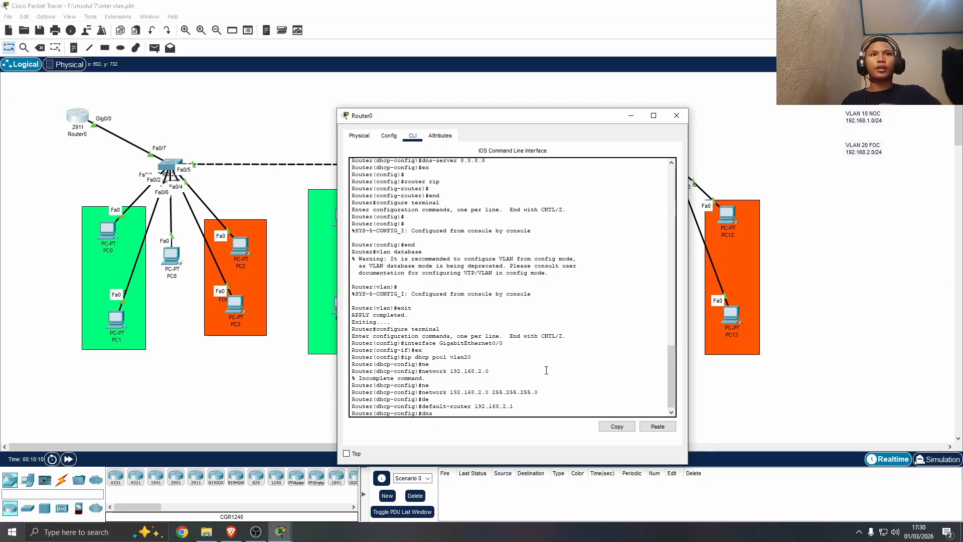
pyautogui.write('ns')
pyautogui.press('Tab')
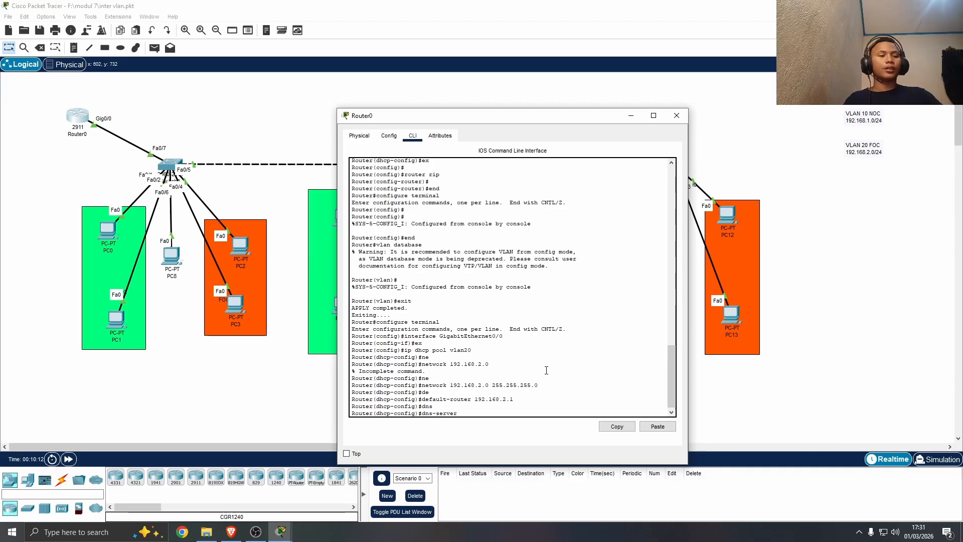
pyautogui.write('8.8.8.8')
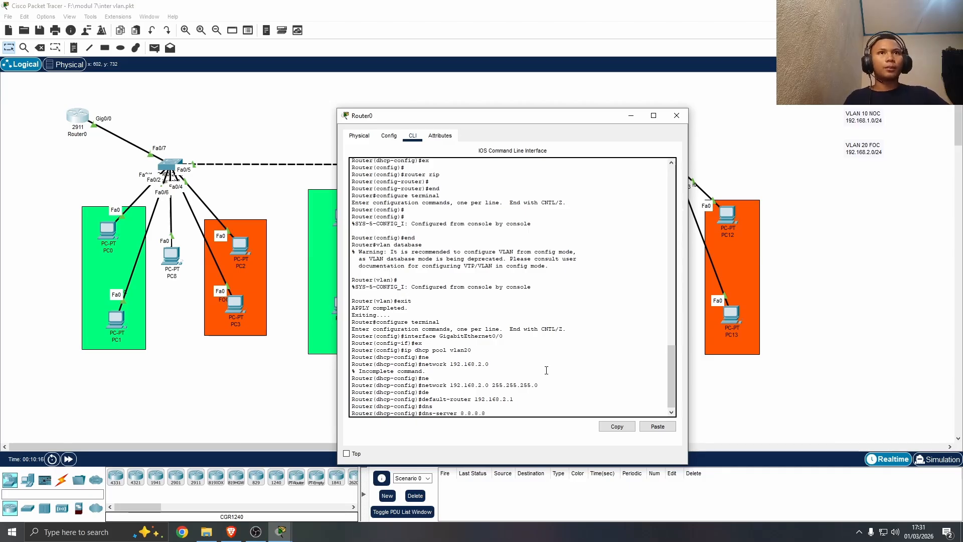
pyautogui.press('Return')
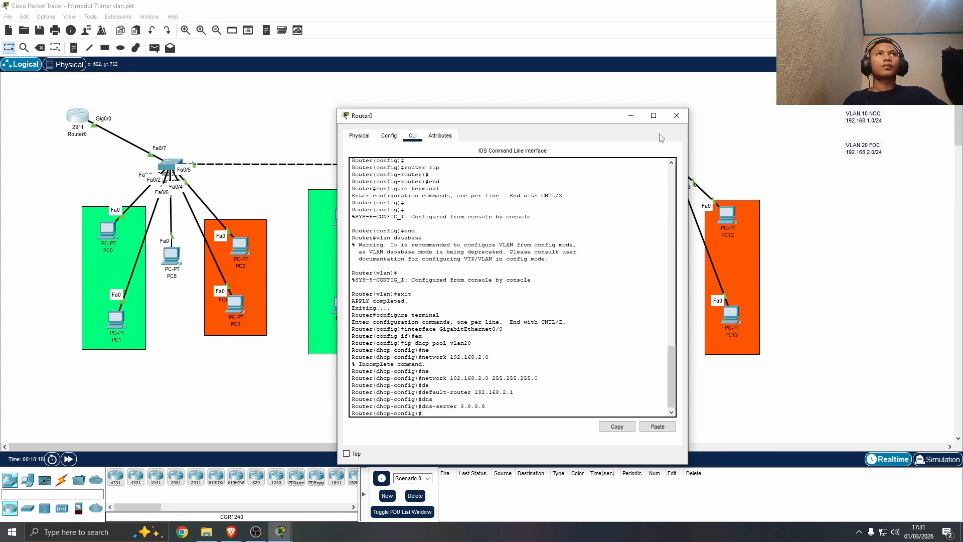
pyautogui.click(676, 115)
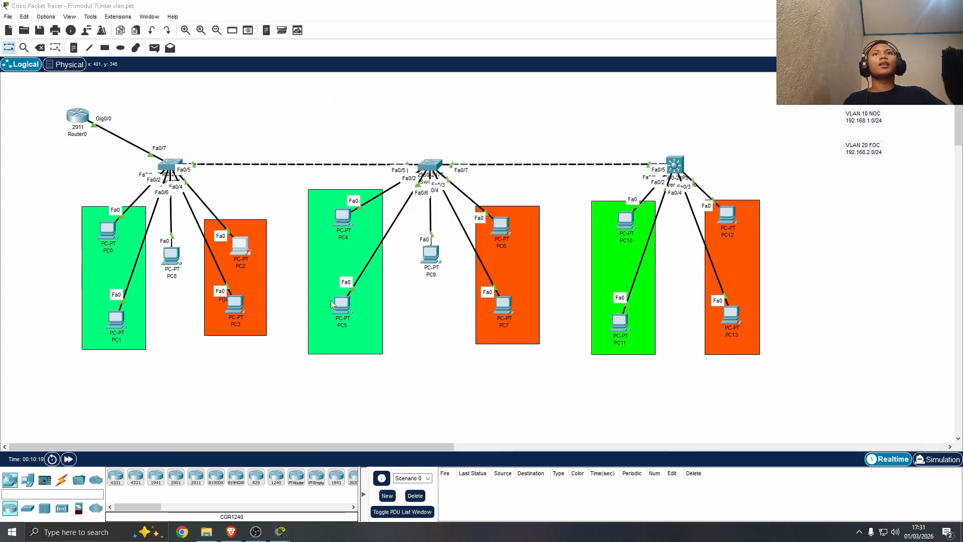
# Check the IPv4 settings in PC2's IP configuration, then close its window
pyautogui.click(242, 250)
pyautogui.click(381, 175)
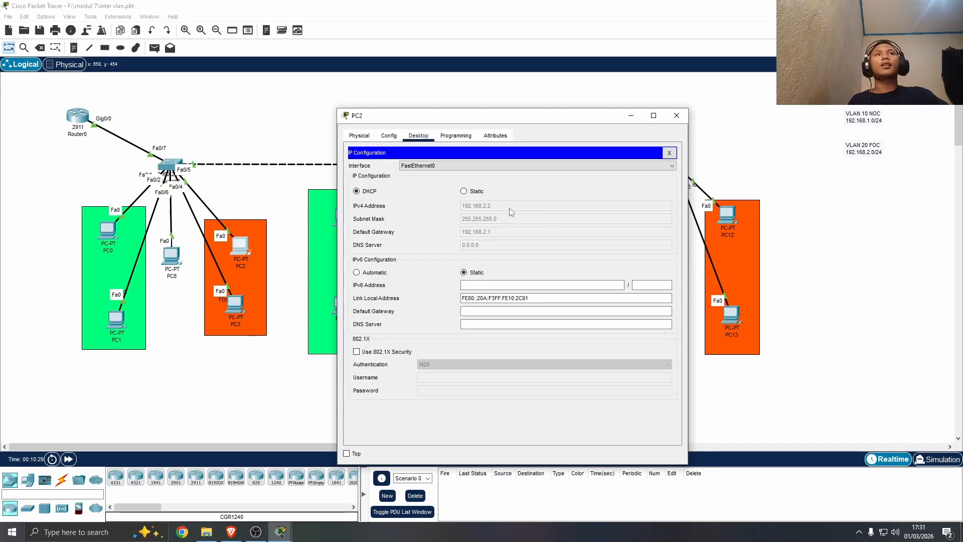
pyautogui.click(675, 115)
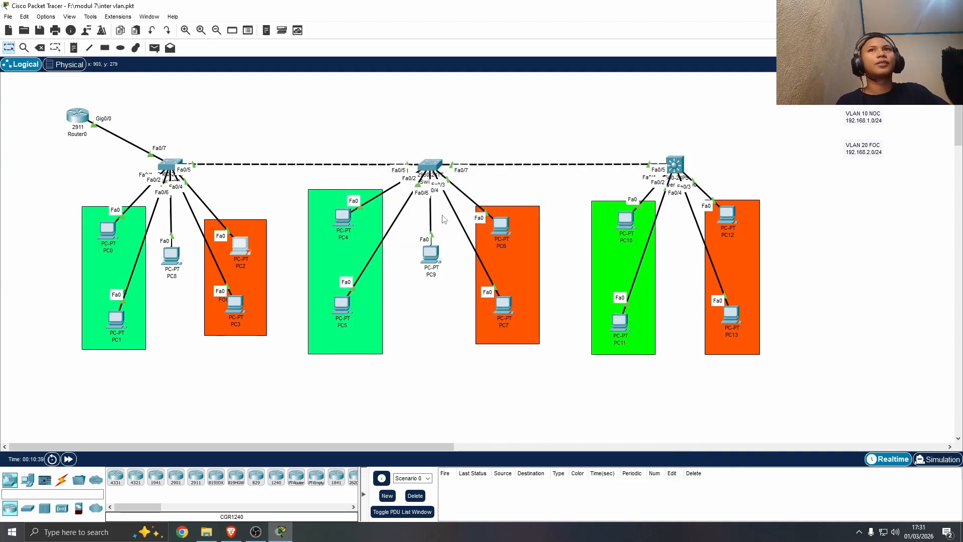
# Switch PC3's IPv4 configuration to DHCP and close its window
pyautogui.click(242, 303)
pyautogui.click(418, 136)
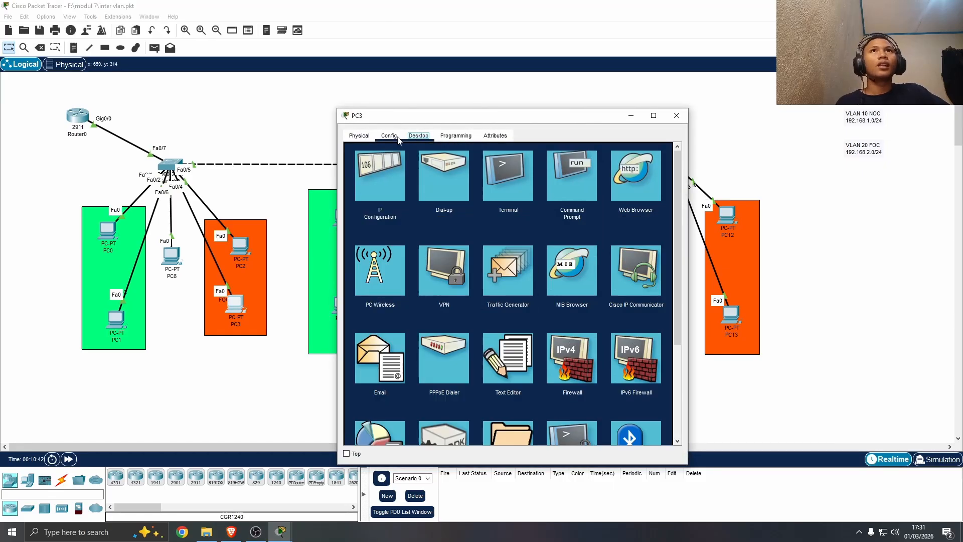
pyautogui.click(381, 170)
pyautogui.click(357, 191)
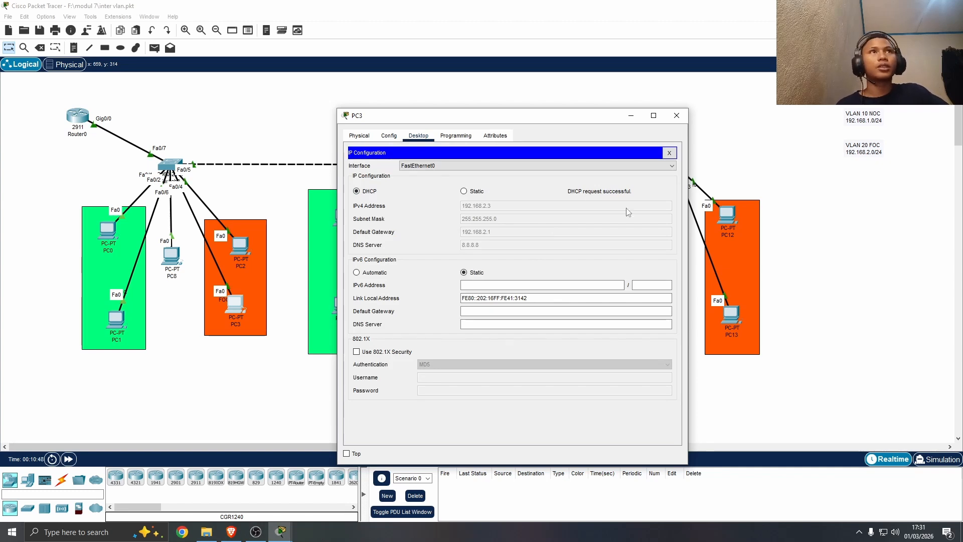
pyautogui.click(676, 115)
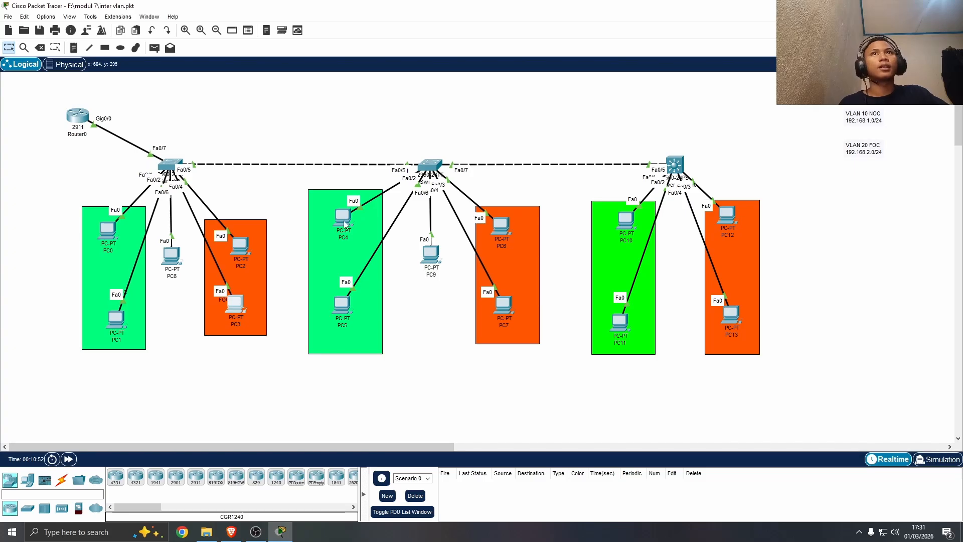
# Switch PC4's IPv4 configuration to DHCP in its IP Configuration and close its window
pyautogui.click(418, 136)
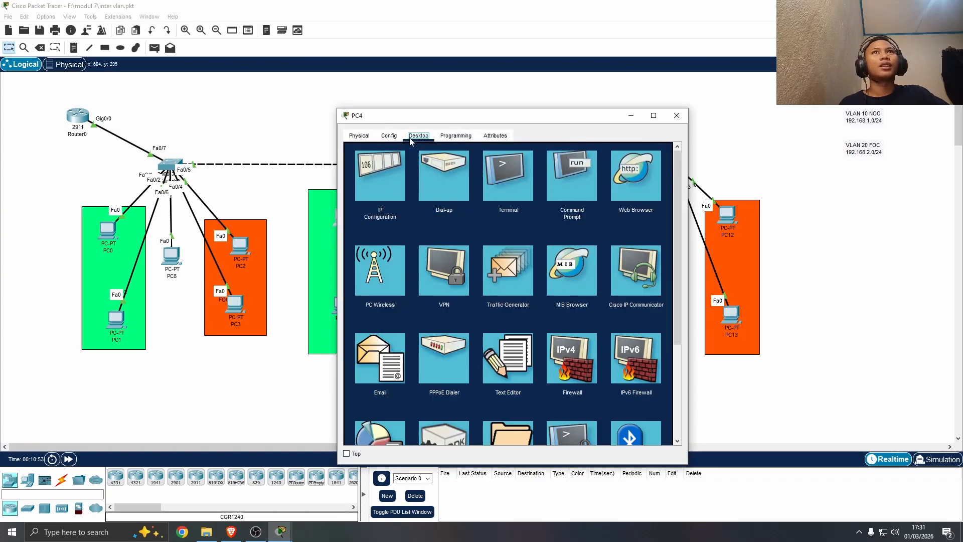
pyautogui.click(385, 172)
pyautogui.click(370, 193)
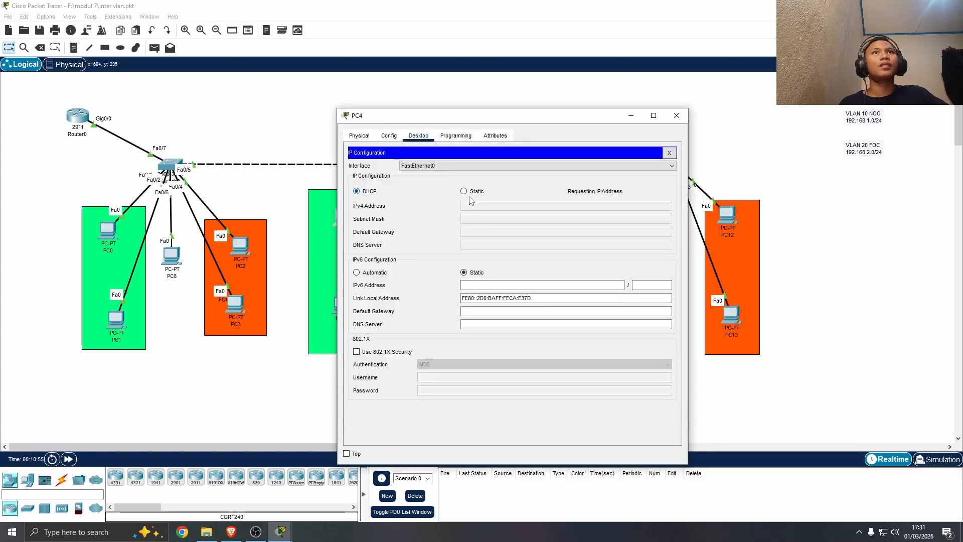
pyautogui.click(676, 115)
# Switch PC6's IPv4 configuration to DHCP in its IP Configuration and close its window
pyautogui.click(508, 224)
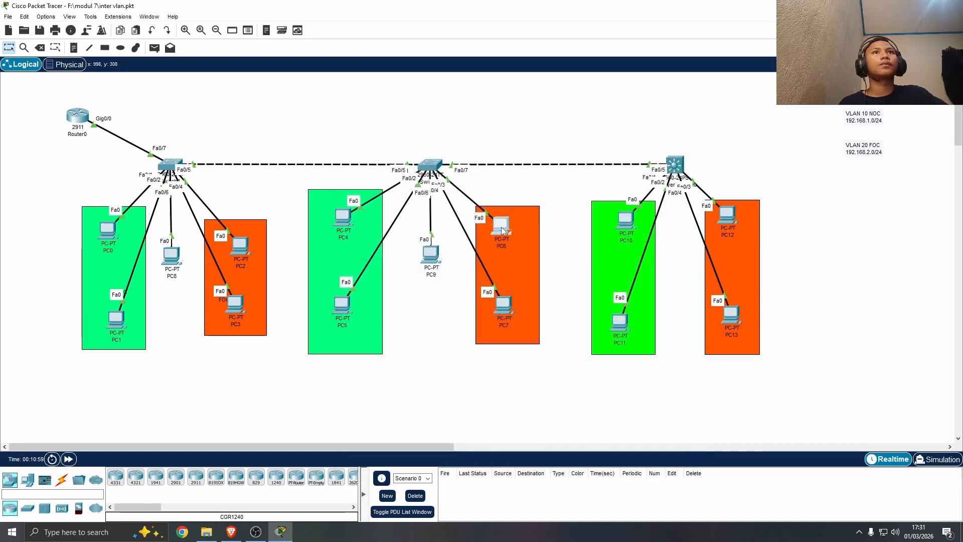
pyautogui.click(418, 137)
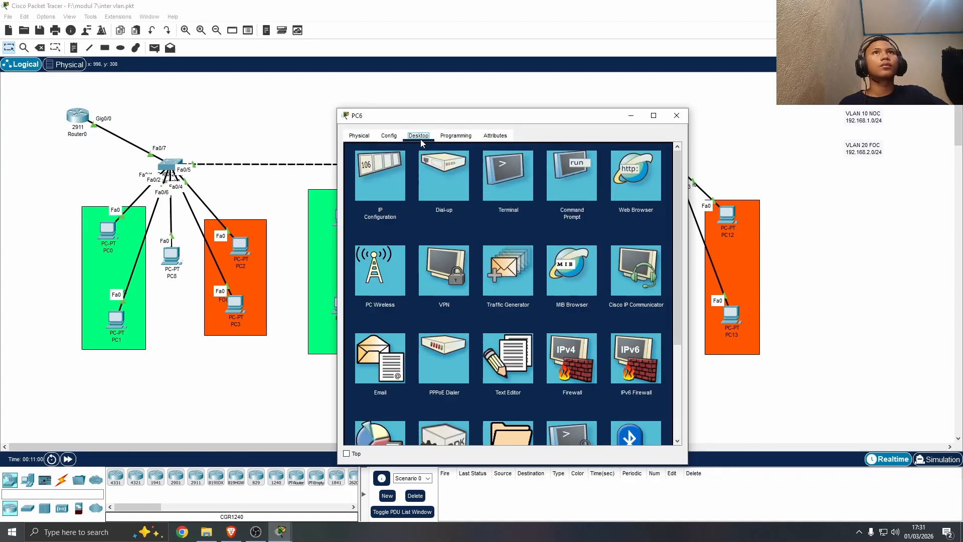
pyautogui.click(385, 184)
pyautogui.click(361, 191)
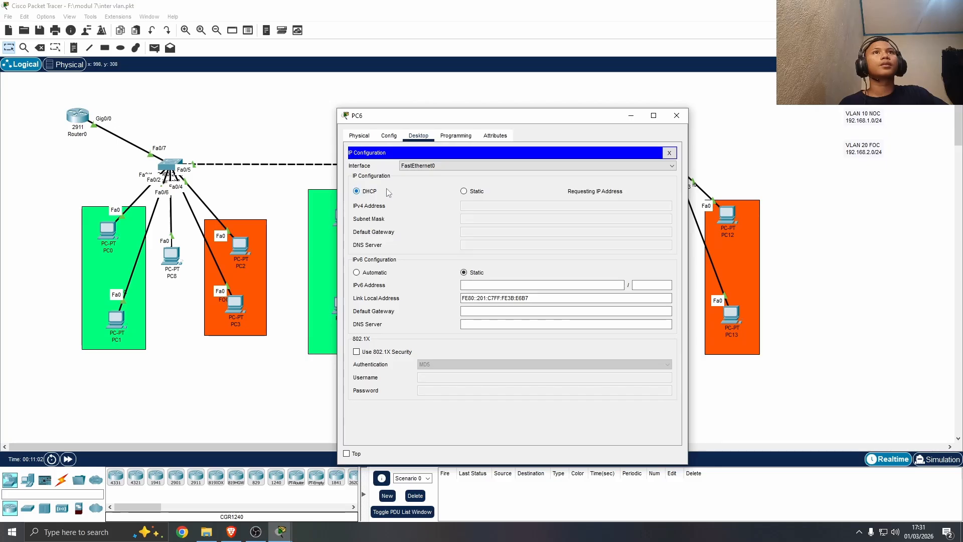
pyautogui.click(678, 116)
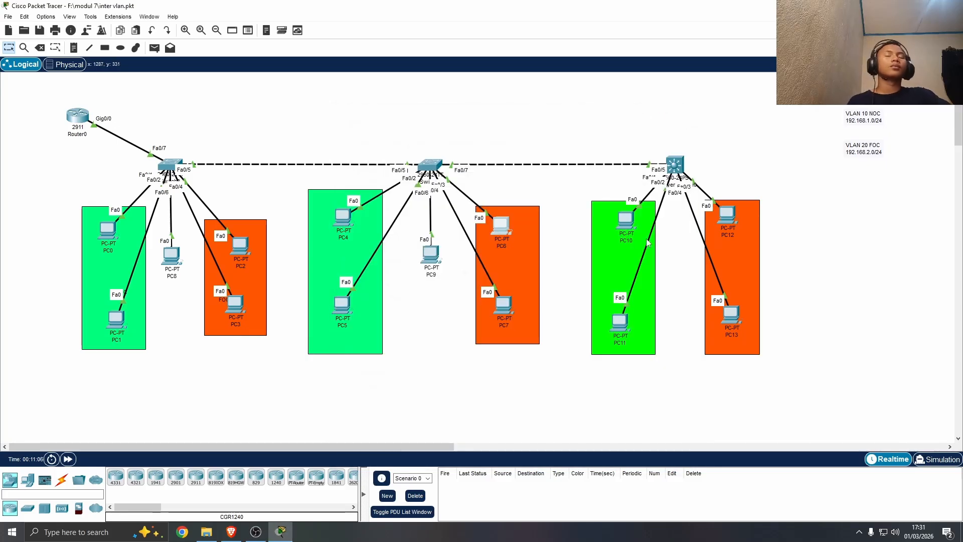
# Switch PC10's IPv4 configuration from static to DHCP and close its window
pyautogui.click(625, 219)
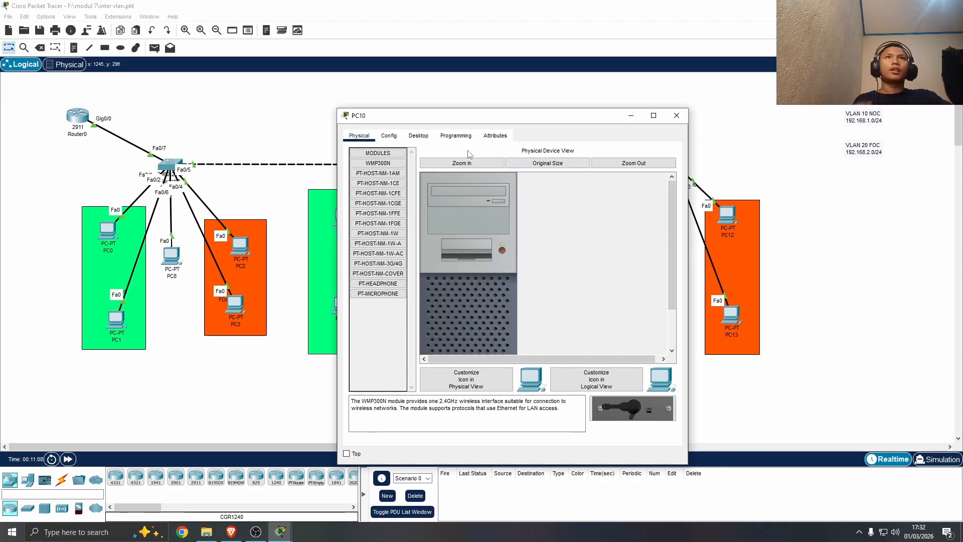
pyautogui.click(425, 143)
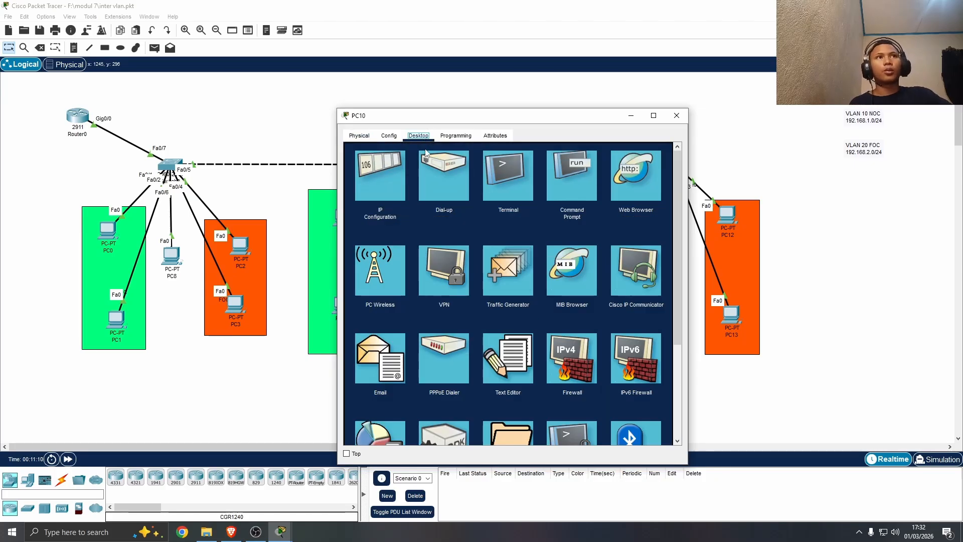
pyautogui.click(384, 188)
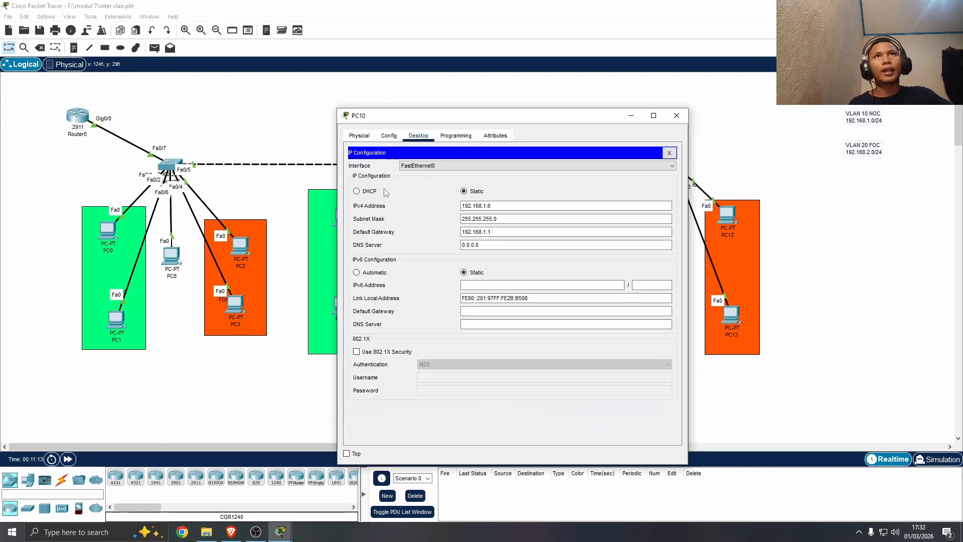
pyautogui.click(357, 191)
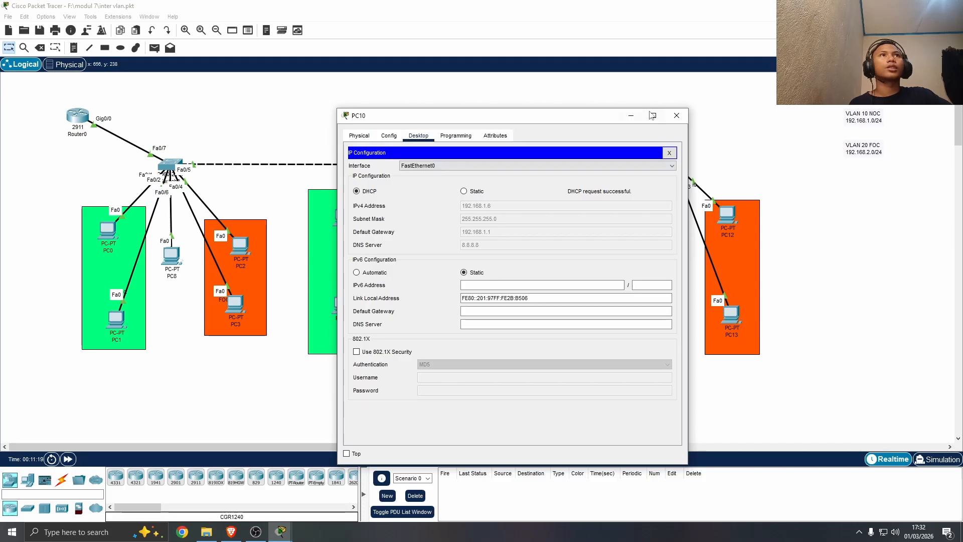
pyautogui.click(676, 115)
# Switch PC12's IPv4 configuration to DHCP, check the assigned IPv4 settings, and close its window
pyautogui.click(722, 220)
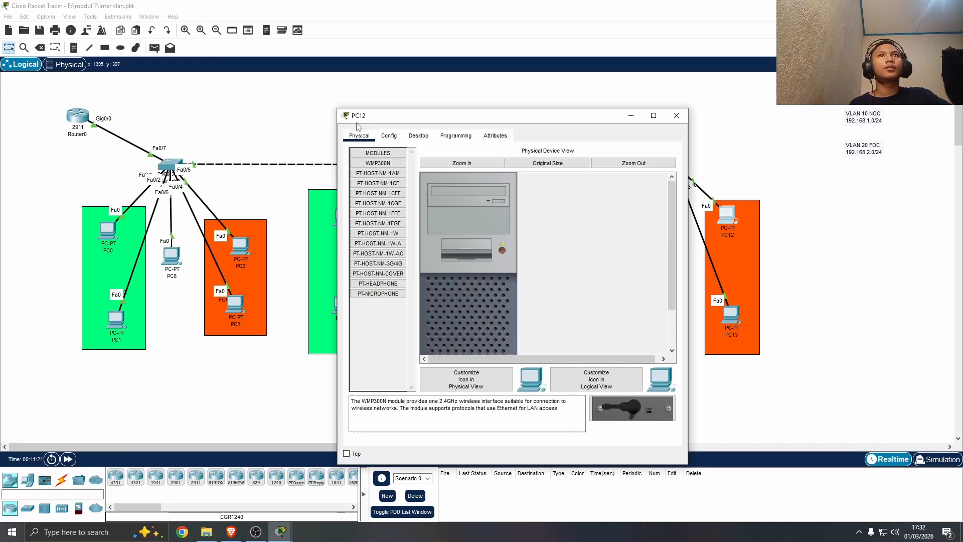
pyautogui.click(389, 135)
pyautogui.click(418, 135)
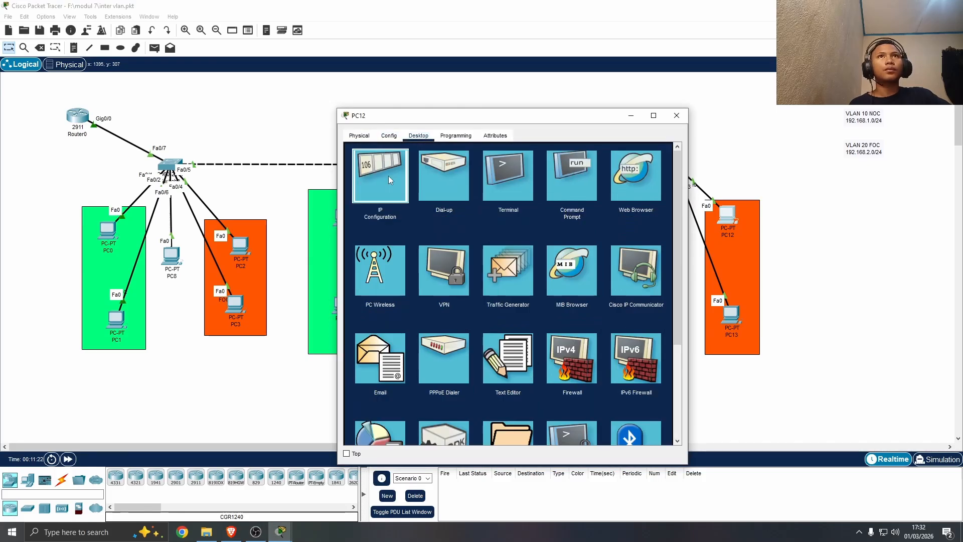
pyautogui.click(390, 179)
pyautogui.click(356, 191)
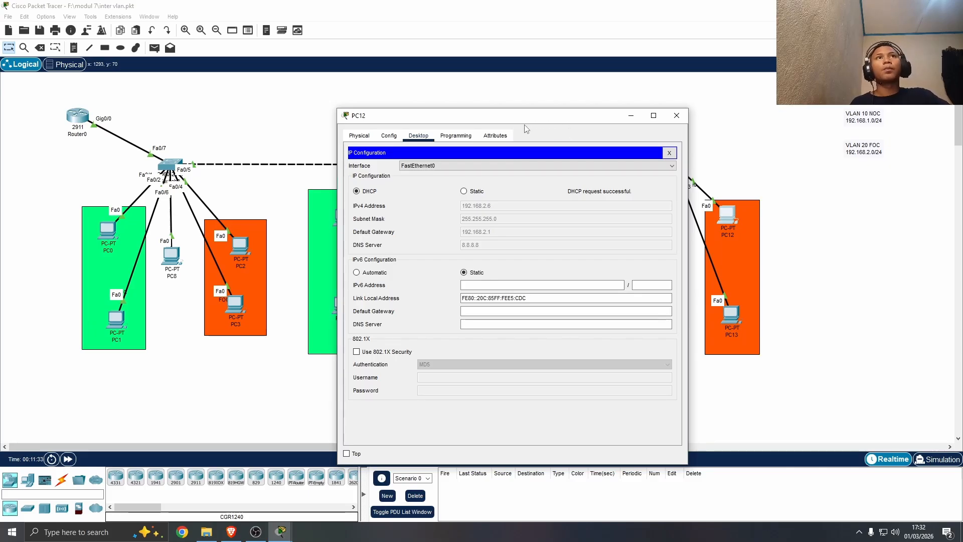
pyautogui.moveTo(517, 118); pyautogui.dragTo(599, 111)
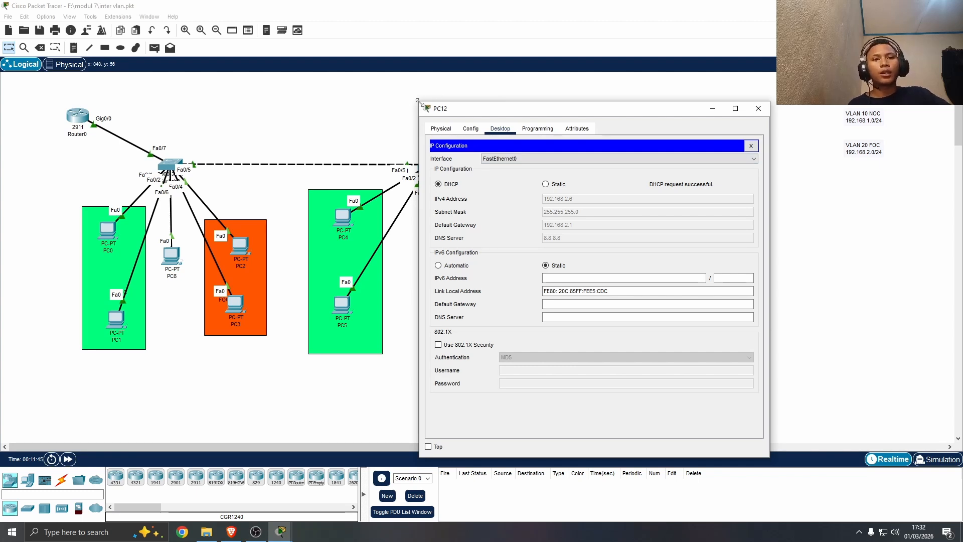
pyautogui.click(758, 110)
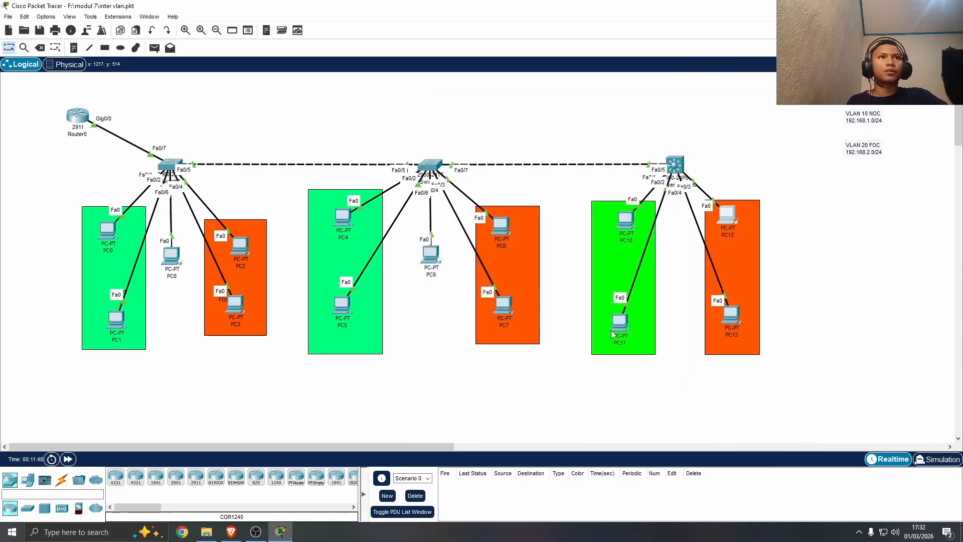
pyautogui.moveTo(616, 333)
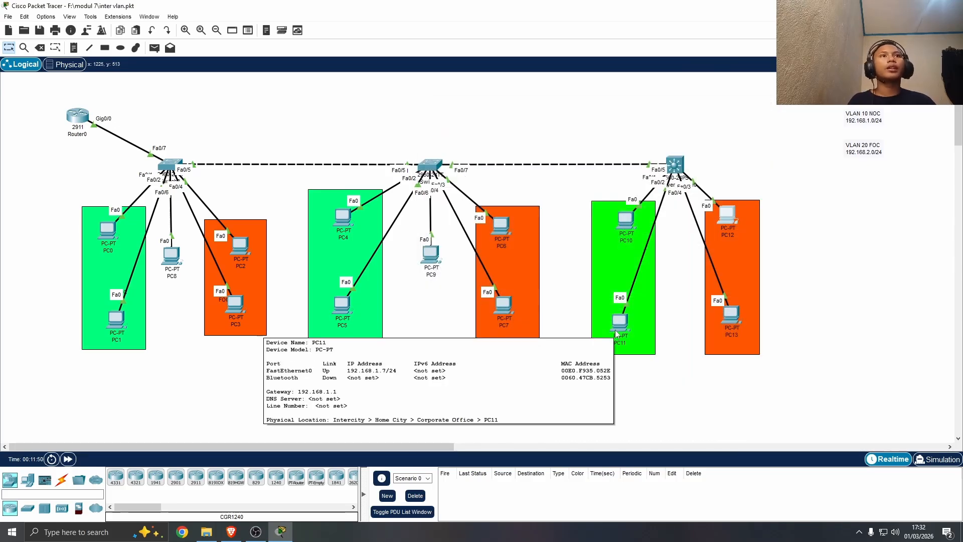
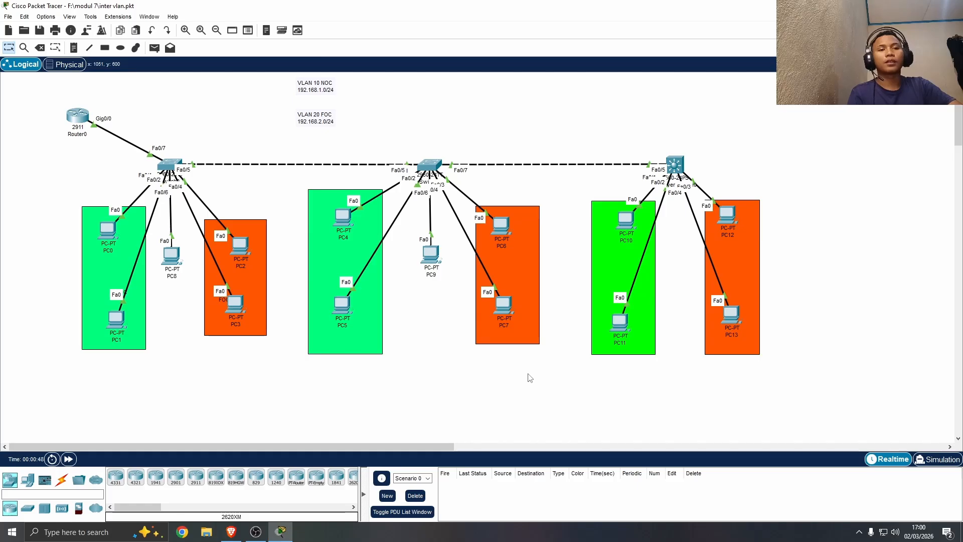
# Add two PCs to the workspace beside the multilayer switch, one above the other, above PC12
pyautogui.click(675, 164)
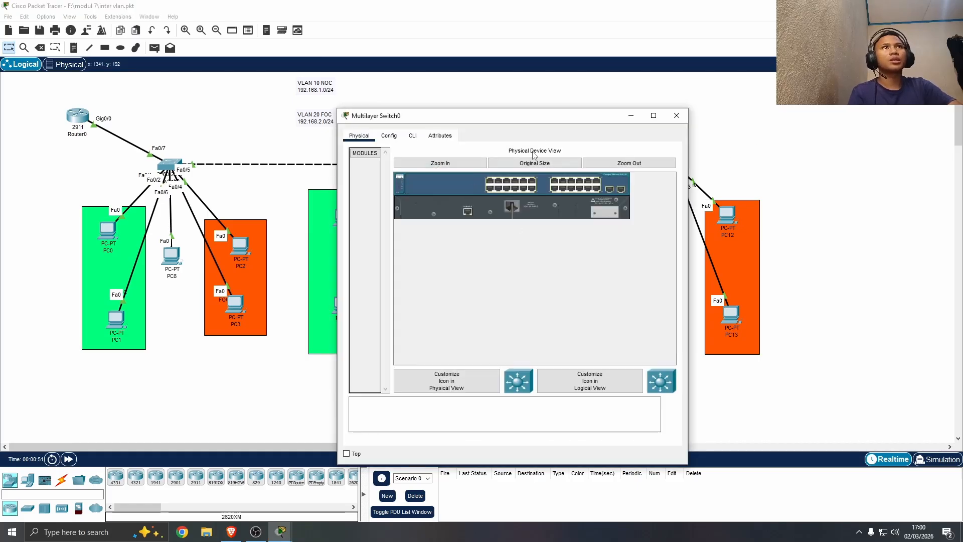
pyautogui.click(676, 115)
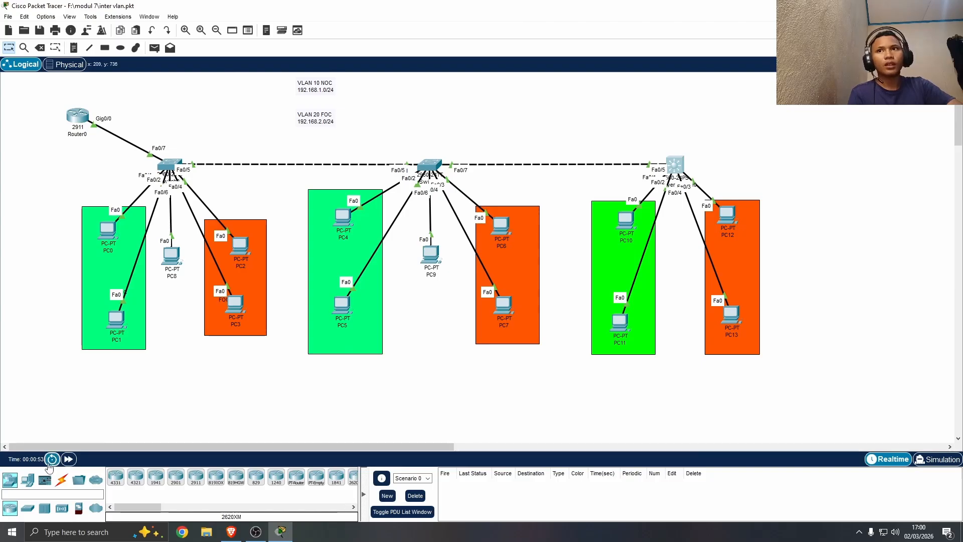
pyautogui.click(27, 480)
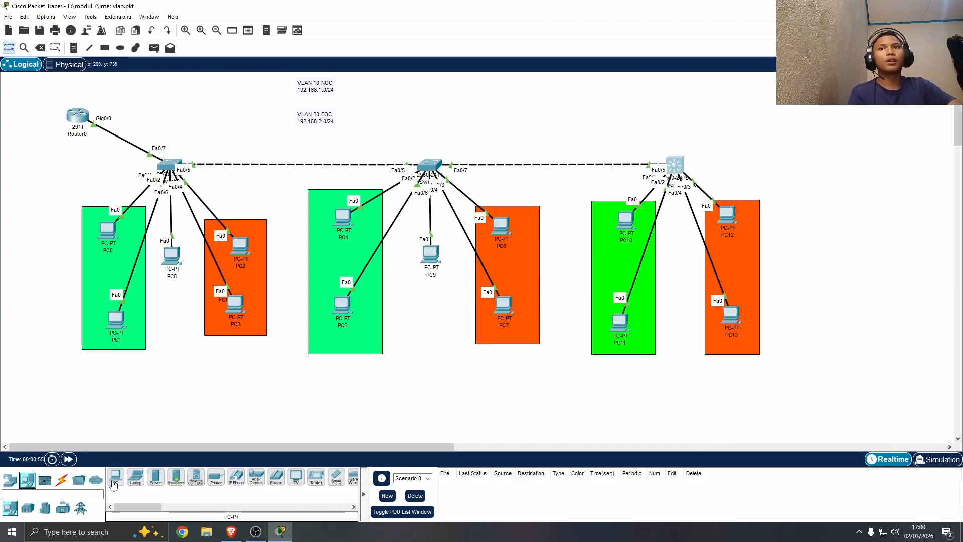
pyautogui.moveTo(115, 478); pyautogui.dragTo(735, 165)
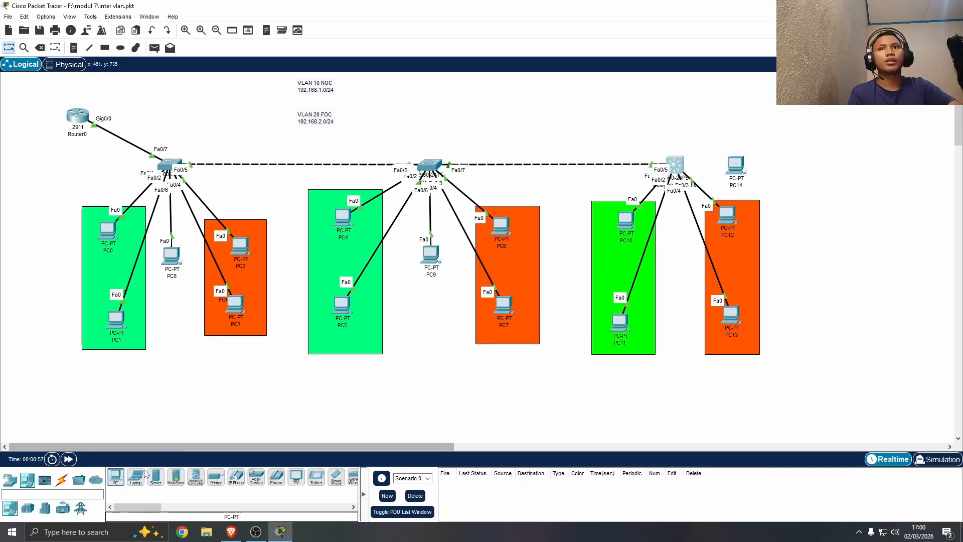
pyautogui.moveTo(114, 478); pyautogui.dragTo(737, 128)
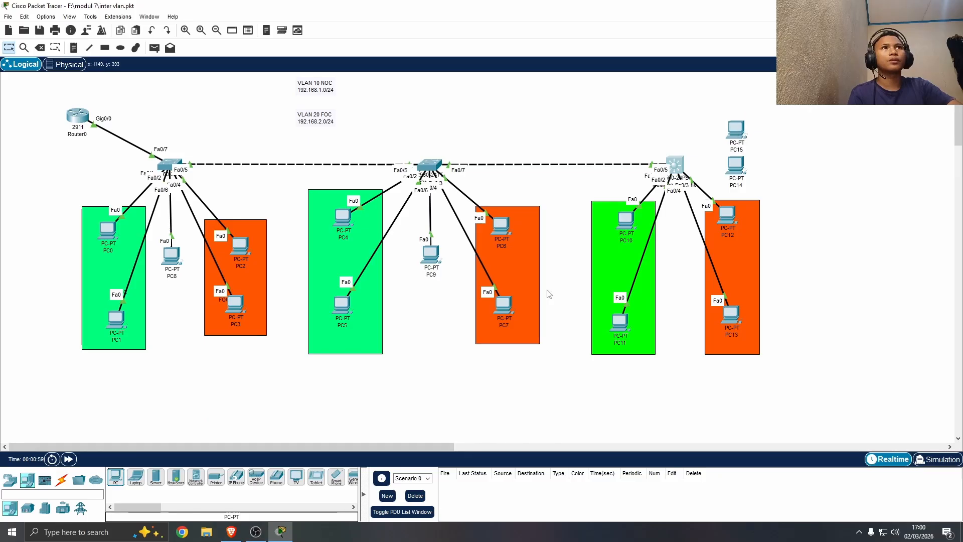
# Connect both new PCs to the multilayer switch with automatically chosen cables and fast-forward the simulation time twice
pyautogui.click(61, 480)
pyautogui.click(115, 482)
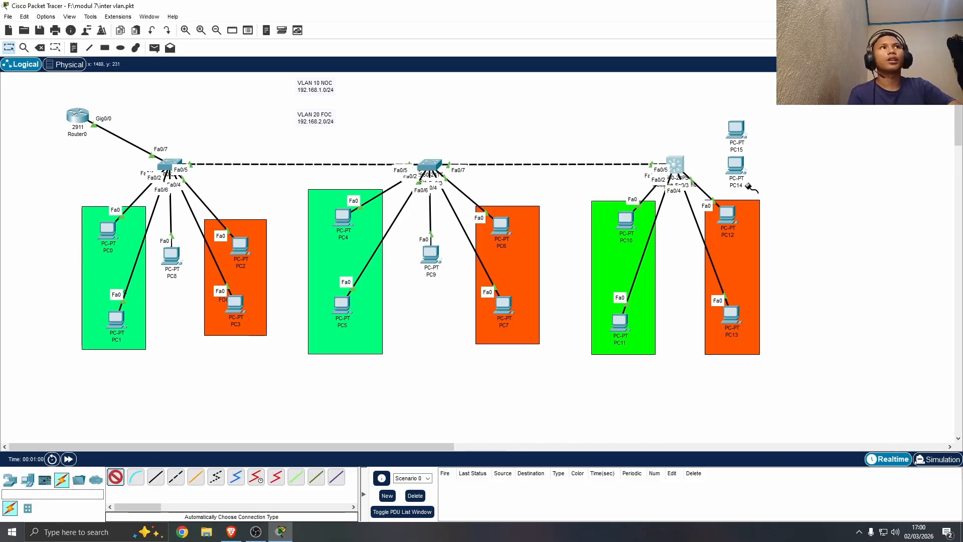
pyautogui.click(735, 166)
pyautogui.click(675, 166)
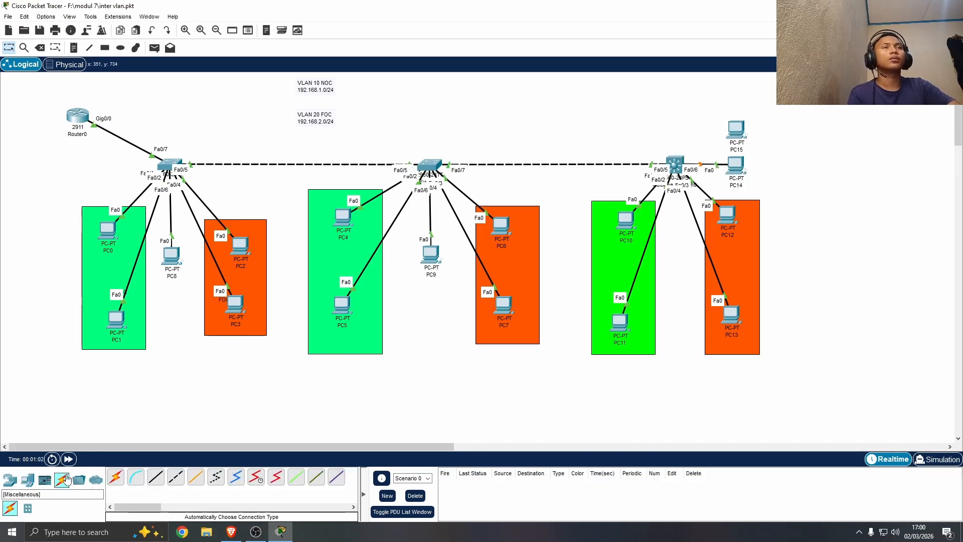
pyautogui.click(114, 480)
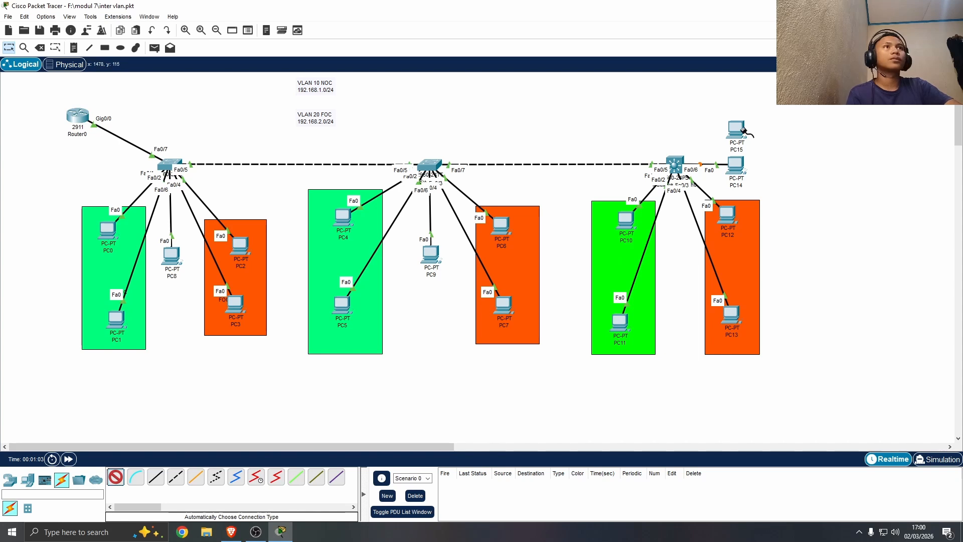
pyautogui.click(735, 129)
pyautogui.click(675, 164)
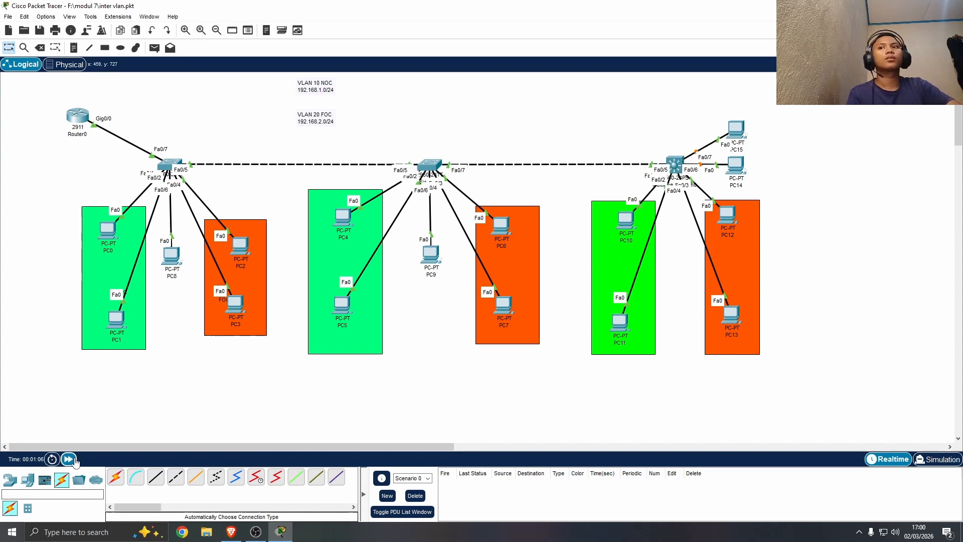
pyautogui.click(68, 459)
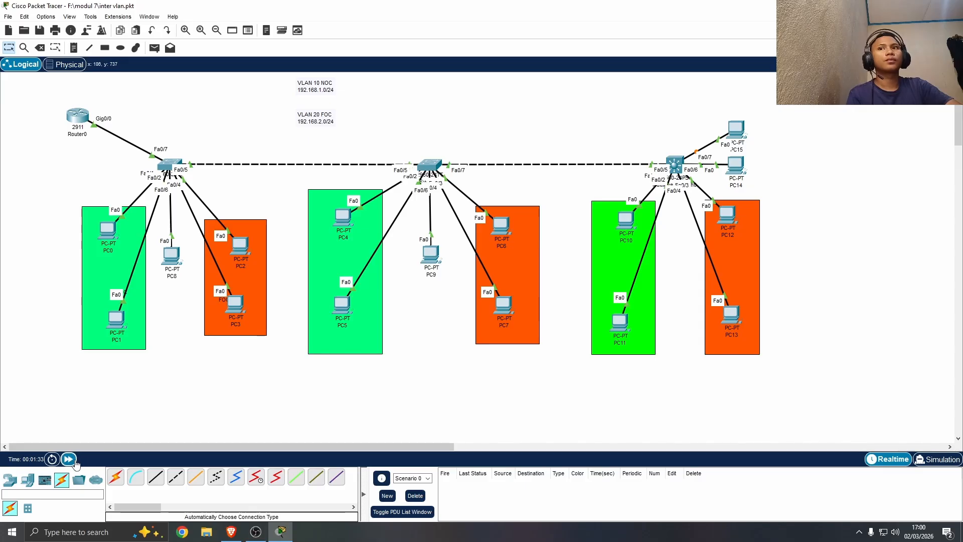
pyautogui.click(75, 462)
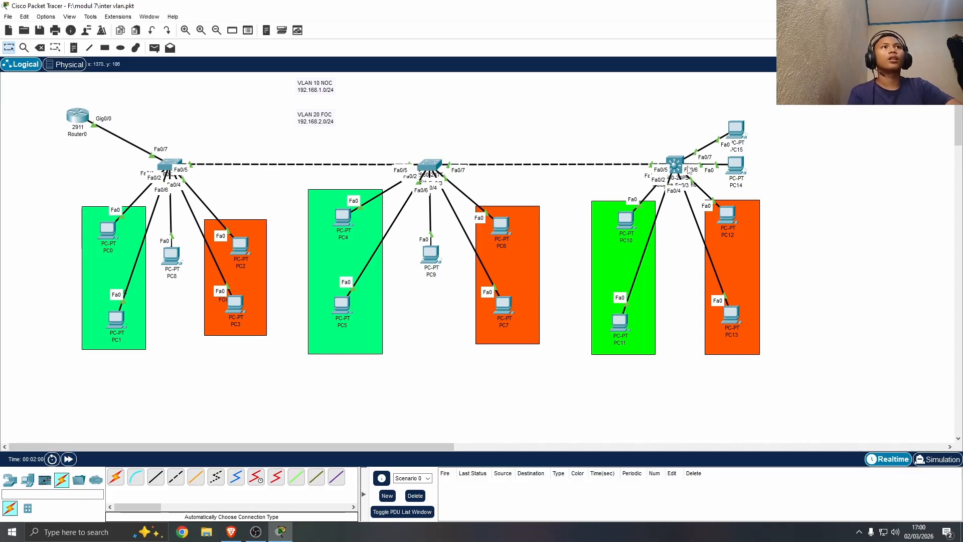
# Open the multilayer switch's command line and enter global configuration mode with en and conf t
pyautogui.click(675, 164)
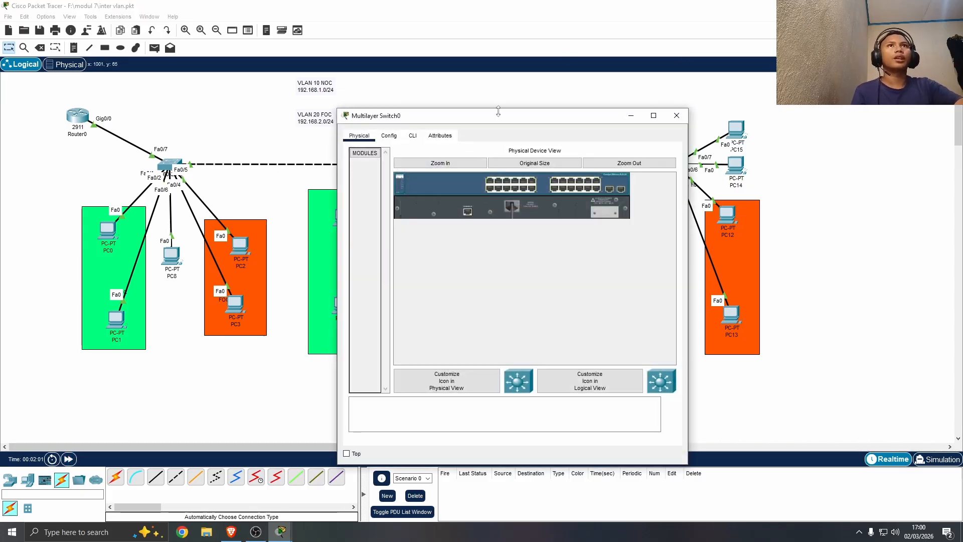
pyautogui.moveTo(504, 119); pyautogui.dragTo(494, 114)
pyautogui.click(402, 130)
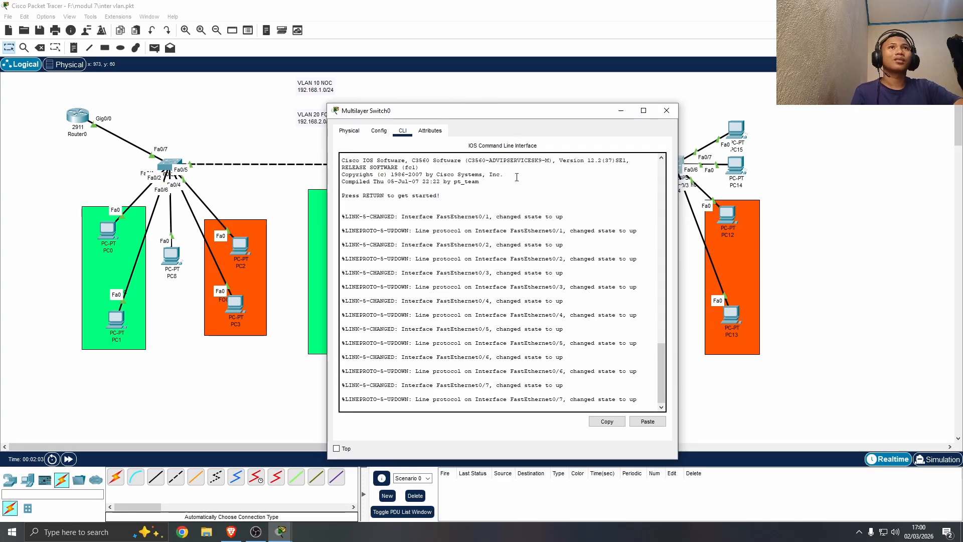
pyautogui.press('Return')
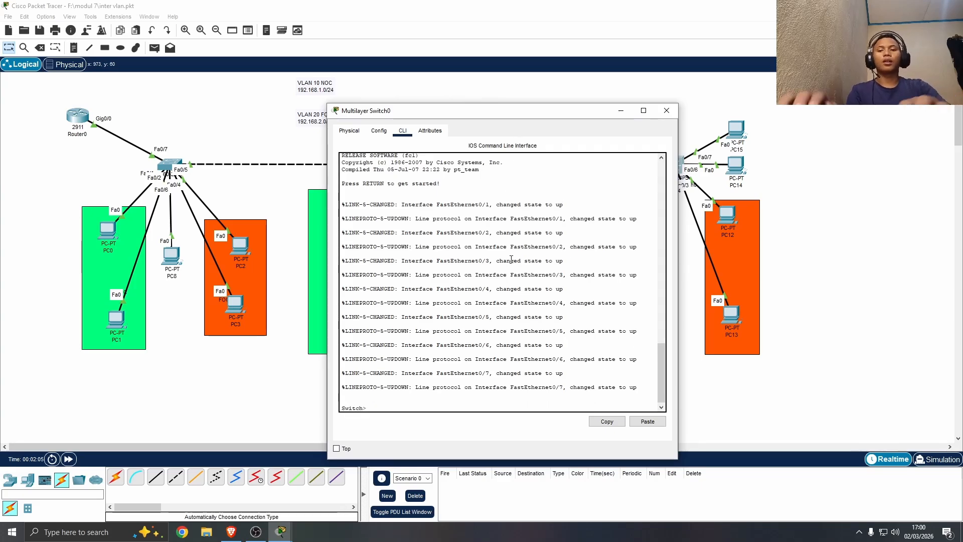
pyautogui.write('en')
pyautogui.press('Return')
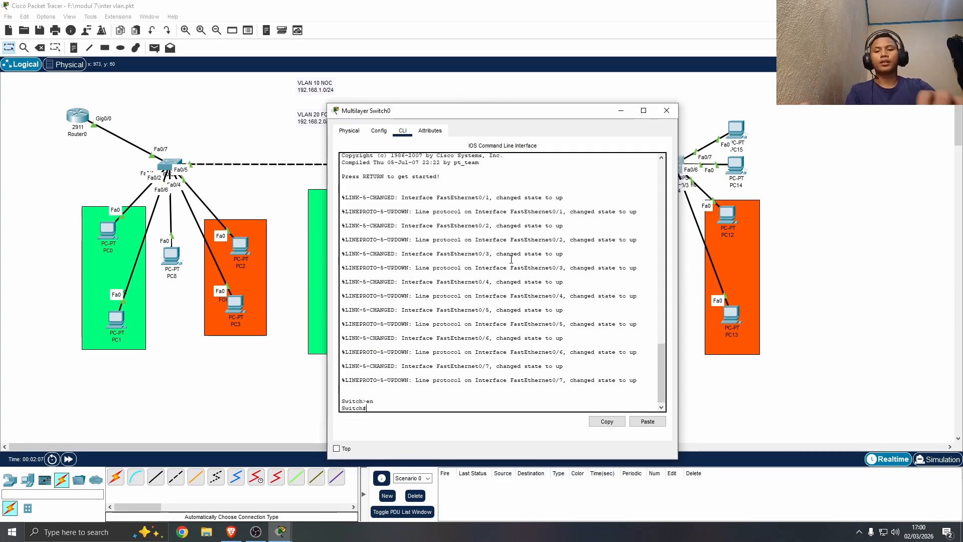
pyautogui.write('conf t')
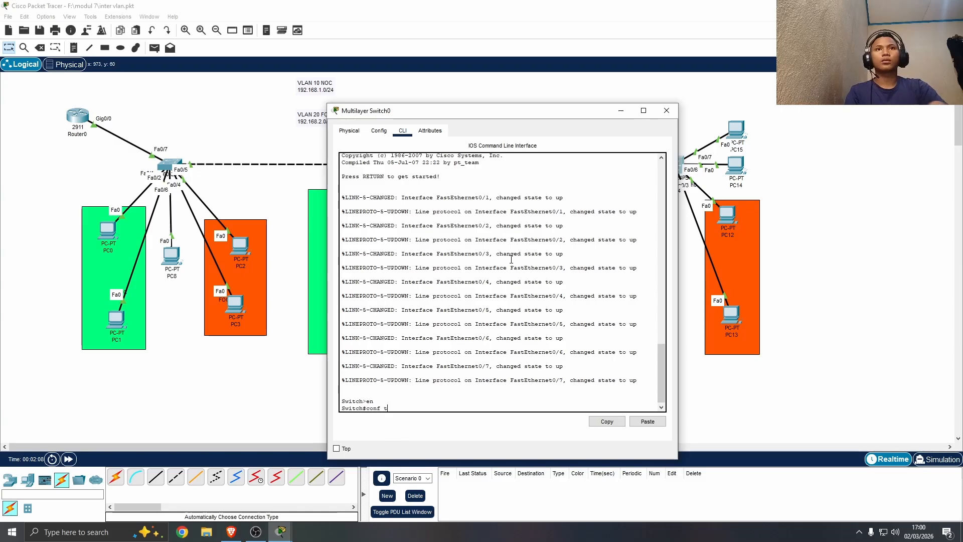
pyautogui.press('Return')
# Create VLAN 100 on the multilayer switch, name it VLAN100 and exit VLAN configuration
pyautogui.write('v')
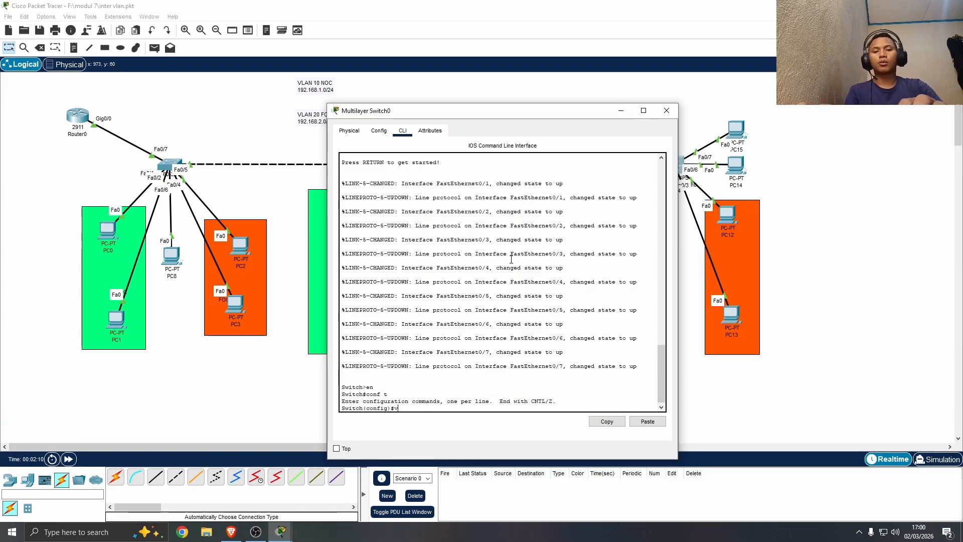
pyautogui.write('lan ')
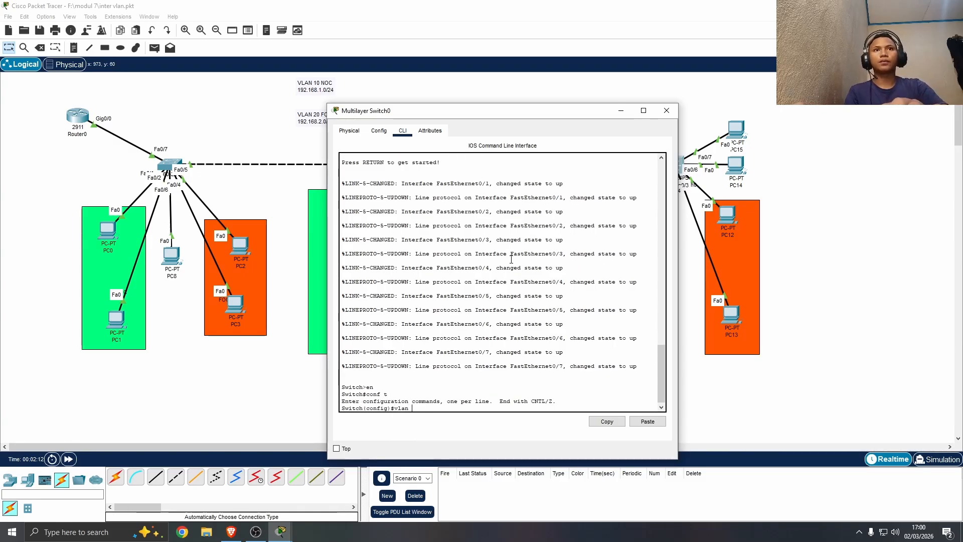
pyautogui.write('100')
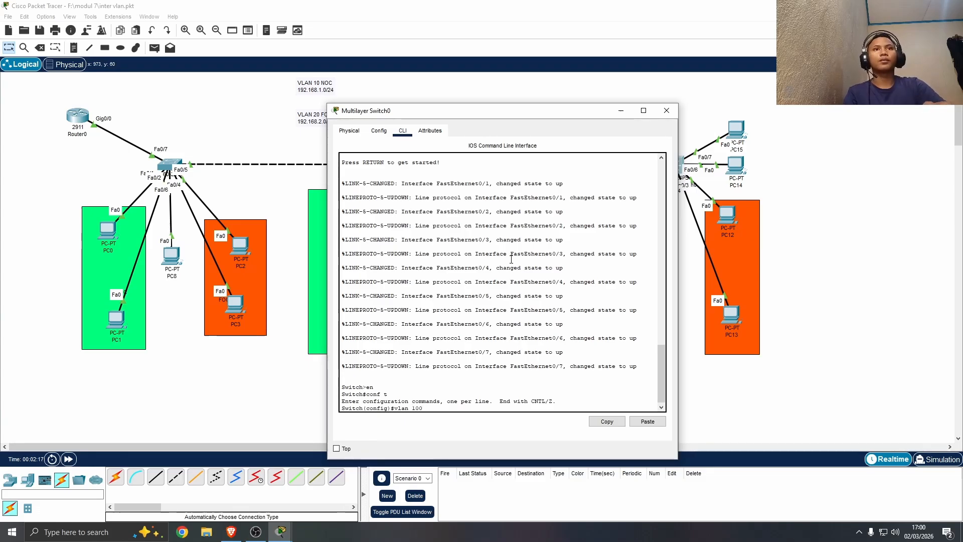
pyautogui.press('Return')
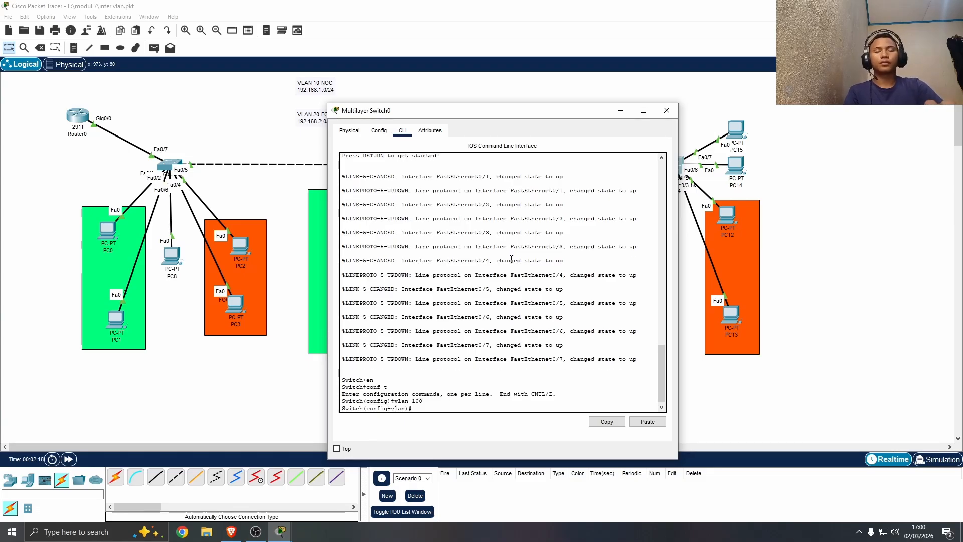
pyautogui.write('name')
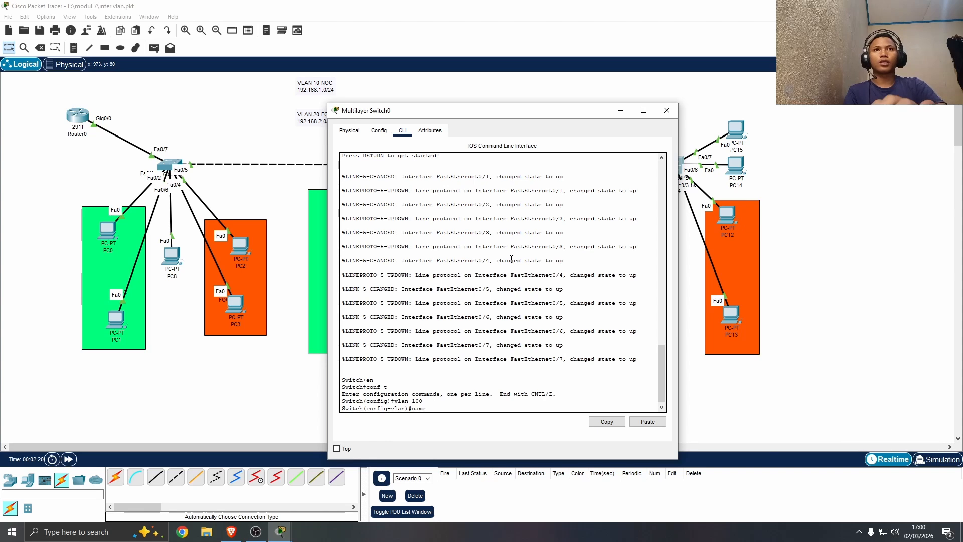
pyautogui.write(' VLA')
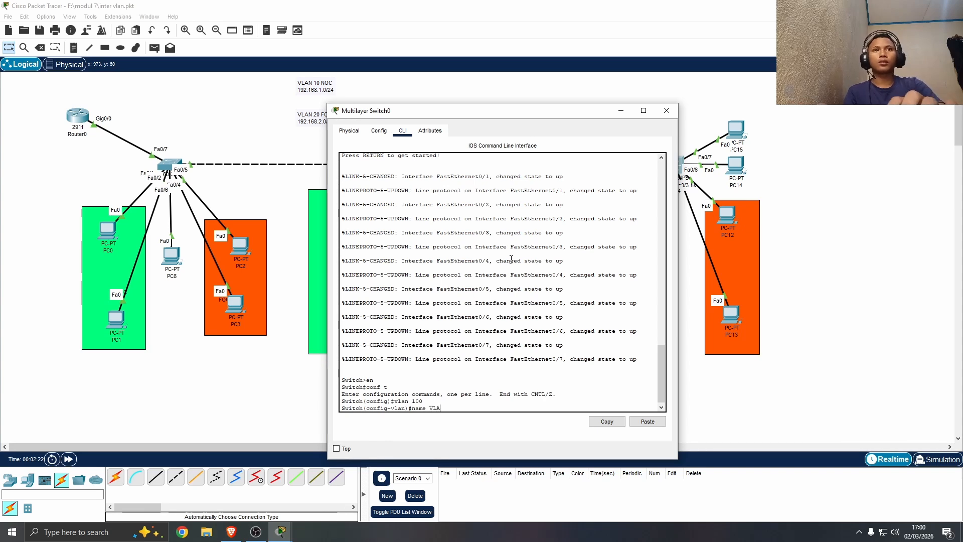
pyautogui.write('N100')
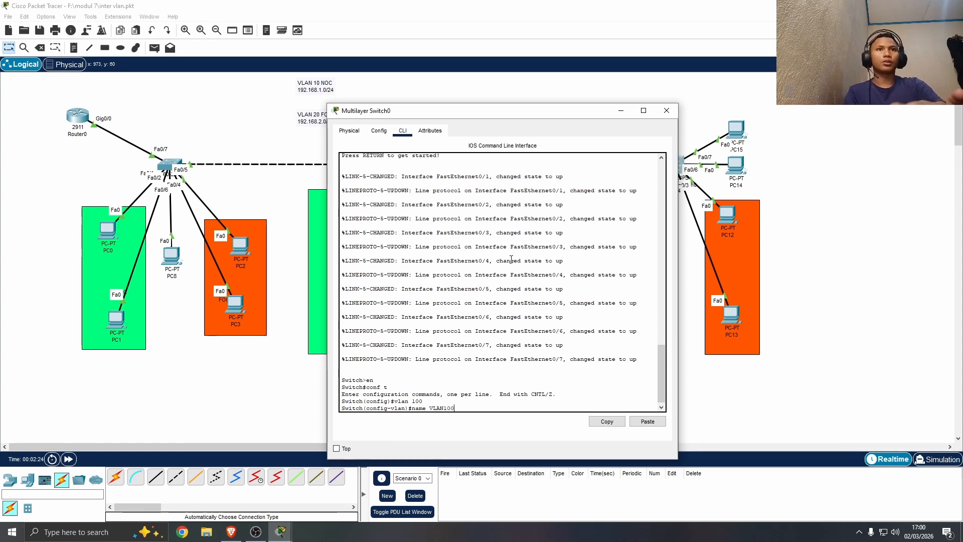
pyautogui.press('Return')
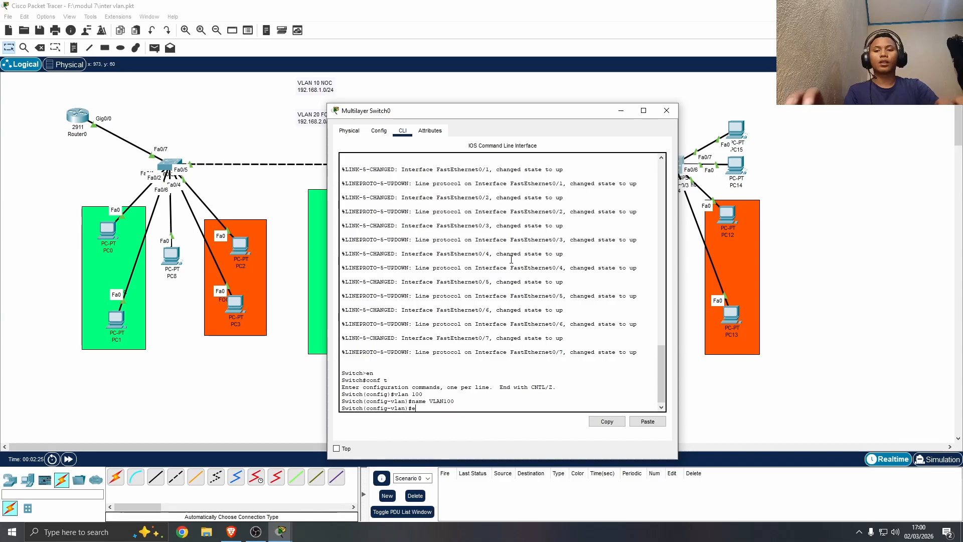
pyautogui.write('ex')
pyautogui.press('Return')
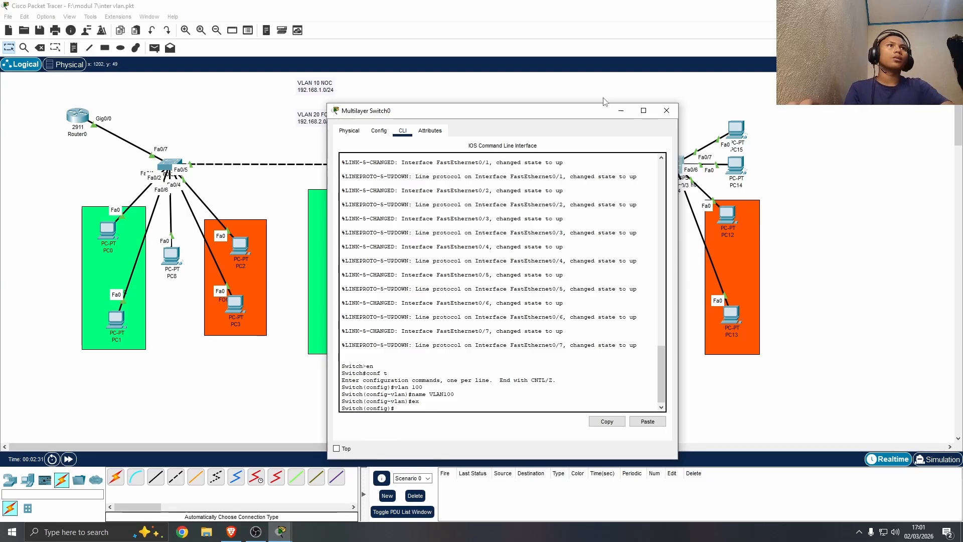
# Set the multilayer switch's port range fa0/6-7 to access mode with sw mo ac
pyautogui.moveTo(597, 120); pyautogui.dragTo(505, 136)
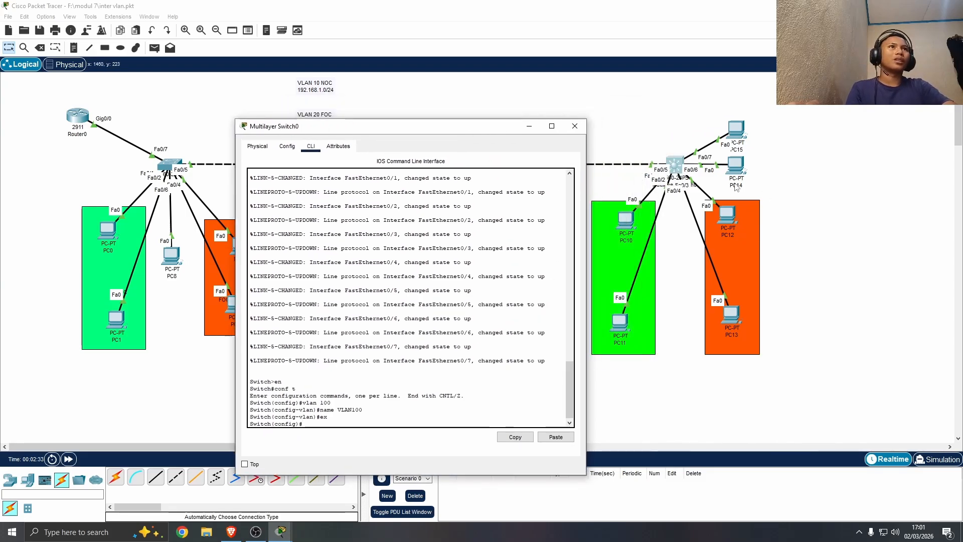
pyautogui.scroll(-2, 369, 407)
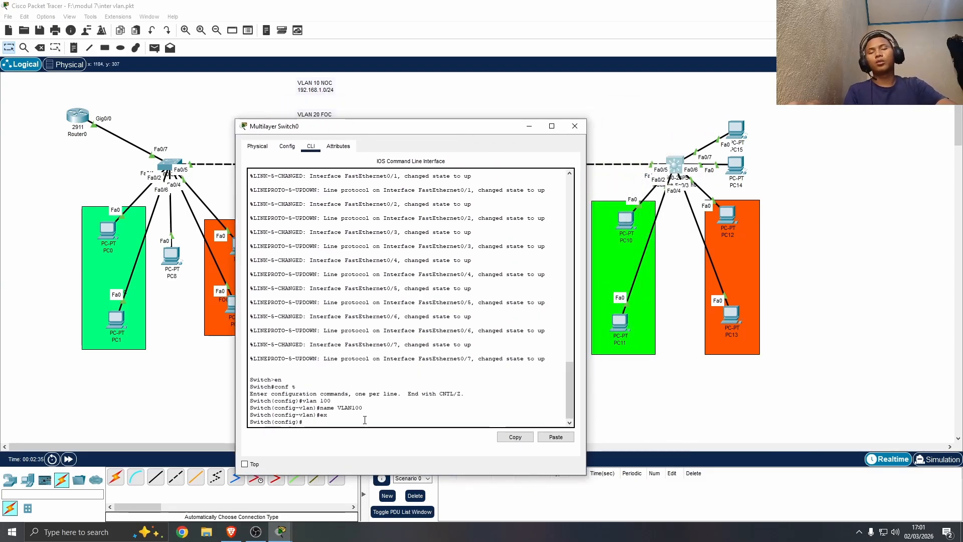
pyautogui.write('int ra')
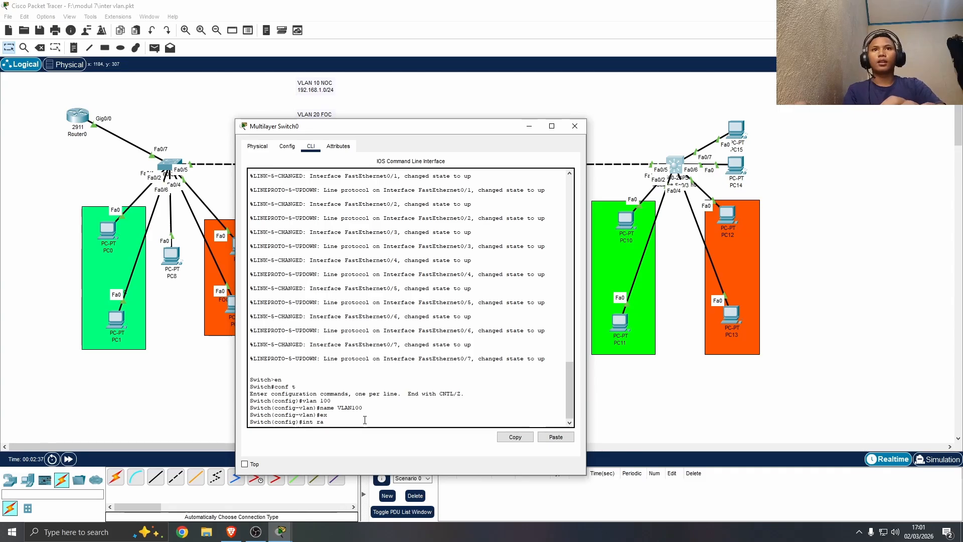
pyautogui.write(' fa0/')
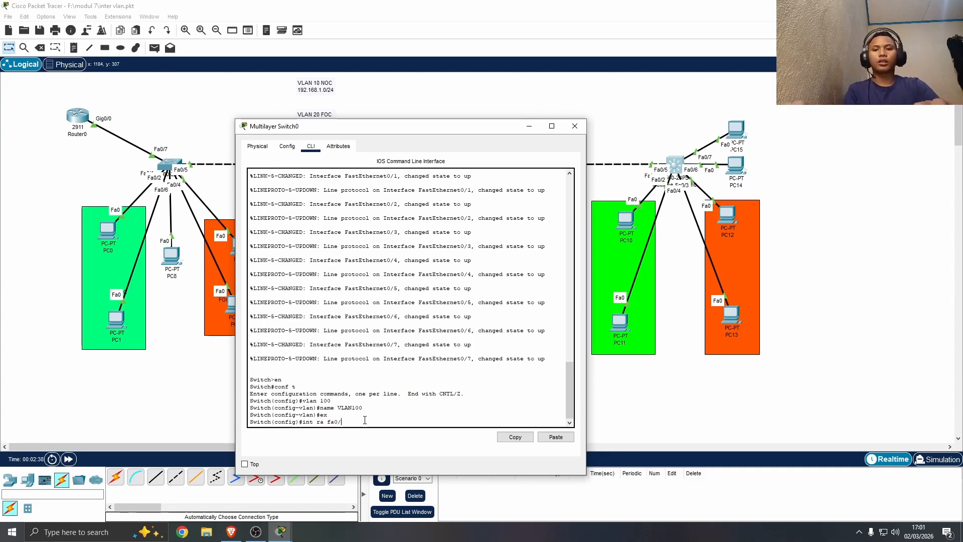
pyautogui.write('6-')
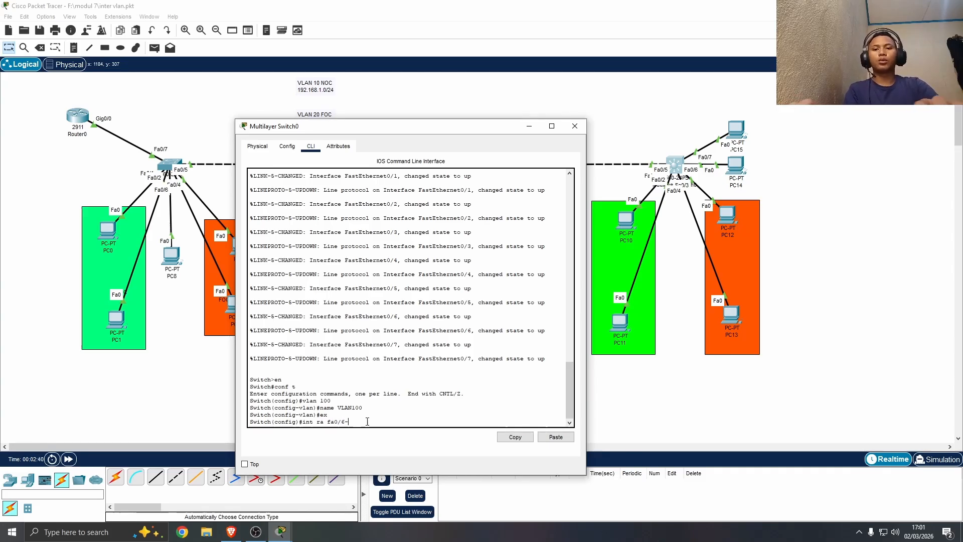
pyautogui.write('7')
pyautogui.press('Return')
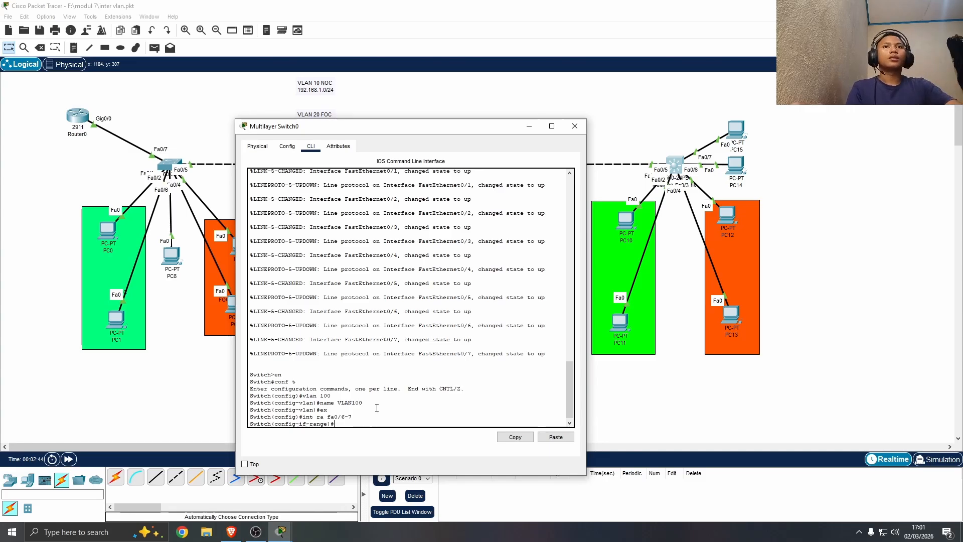
pyautogui.moveTo(389, 131); pyautogui.dragTo(340, 105)
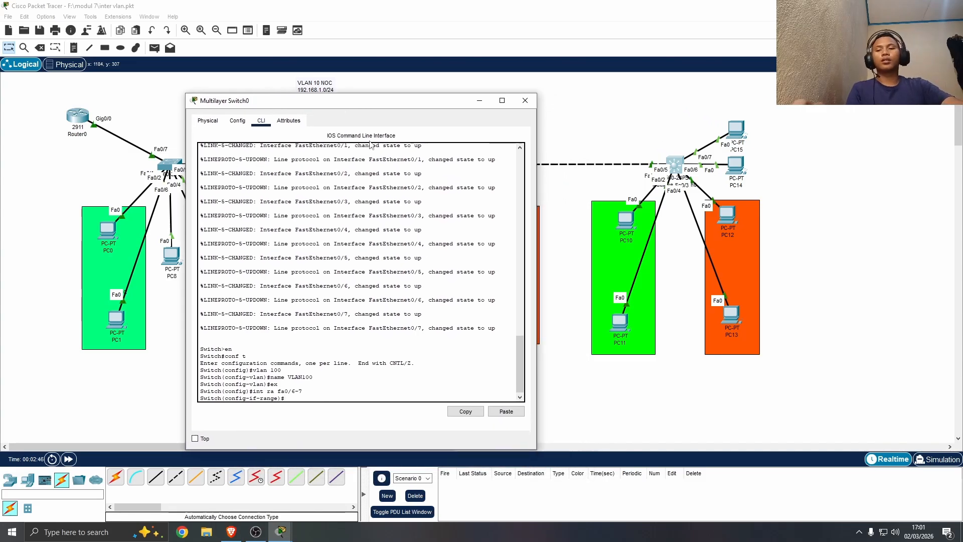
pyautogui.write('sw')
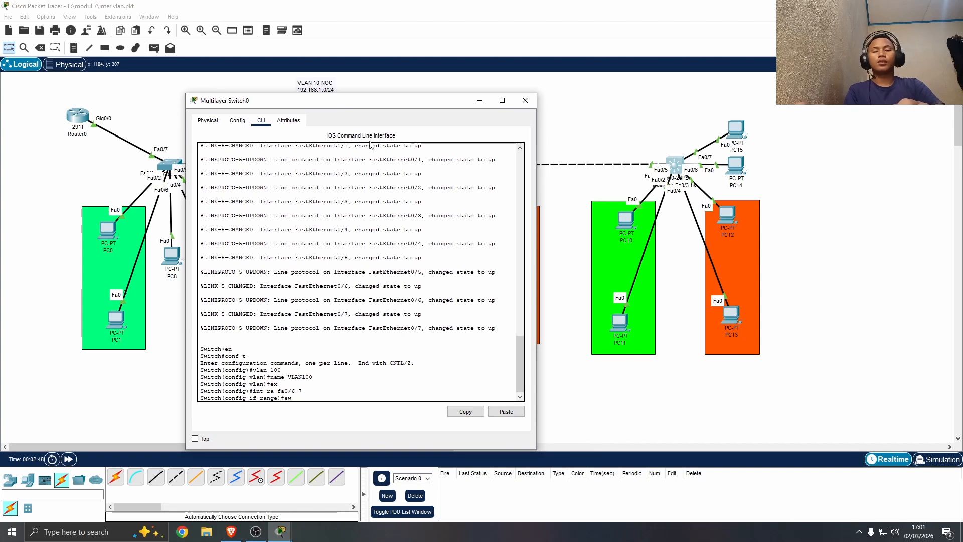
pyautogui.write(' mo ac')
pyautogui.press('Return')
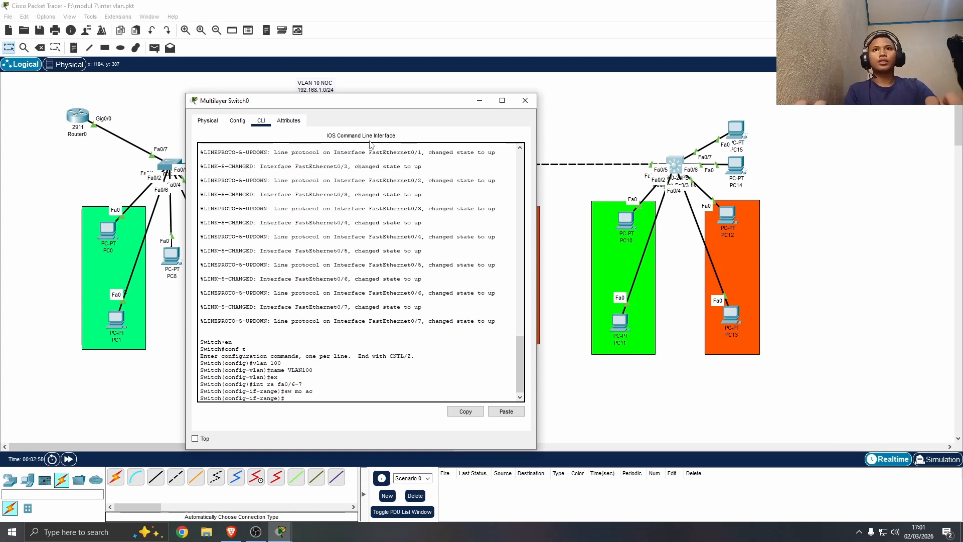
# Assign the port range fa0/6-7 to VLAN 100 with sw ac vlan 100 and exit interface range configuration
pyautogui.write('sw ac')
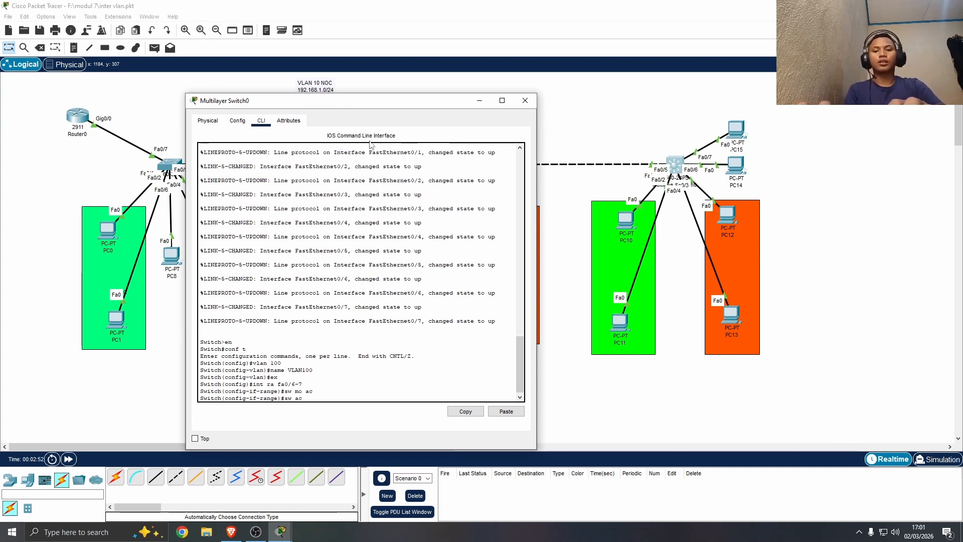
pyautogui.write(' vlan')
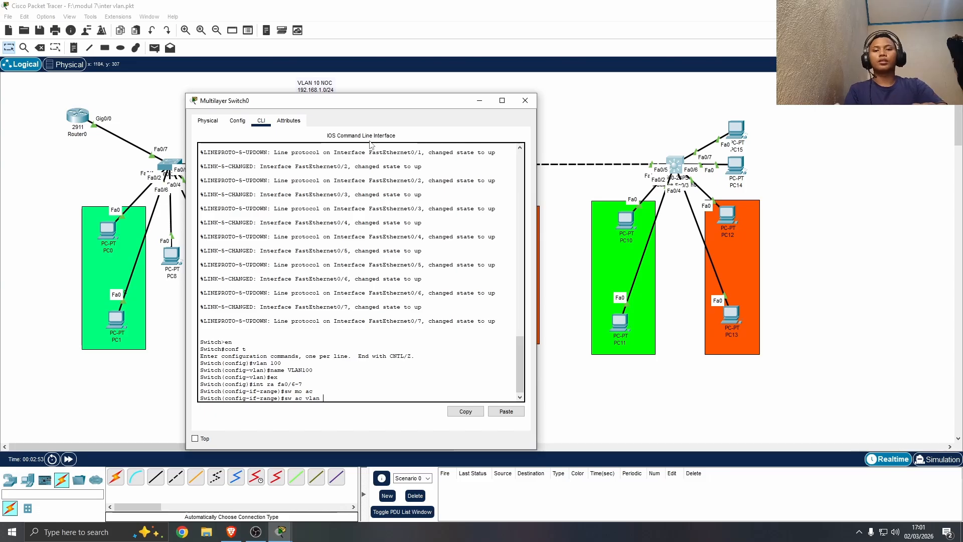
pyautogui.write(' 100')
pyautogui.press('Return')
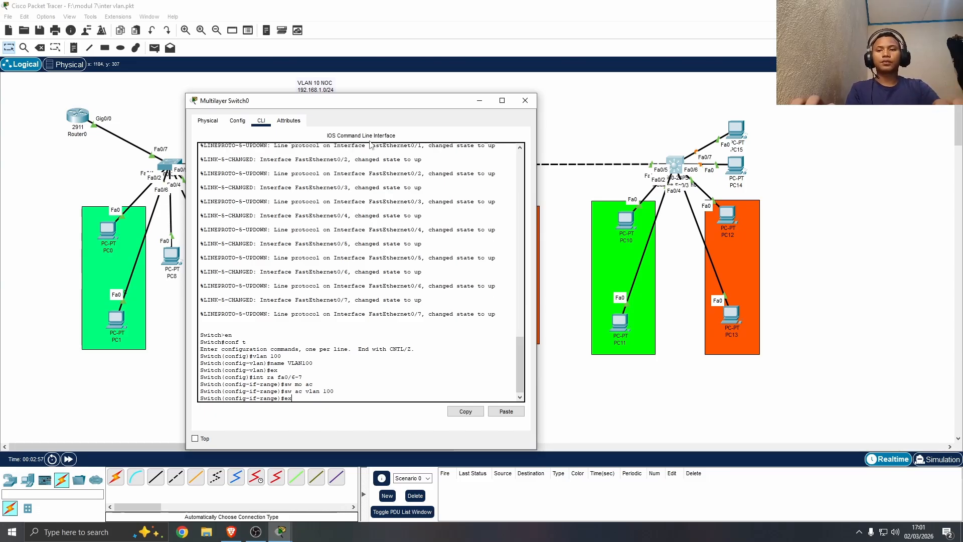
pyautogui.write('ex')
pyautogui.press('Return')
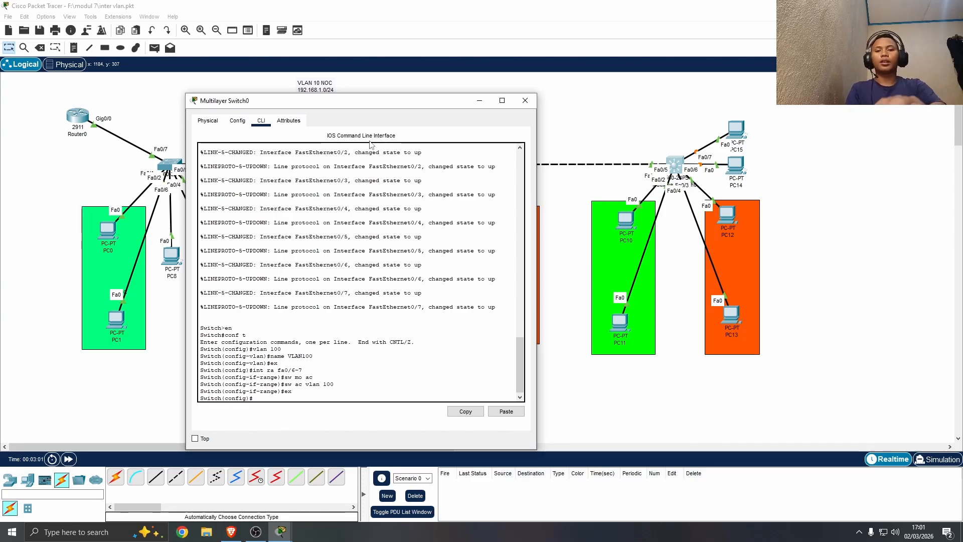
# Enter interface configuration for VLAN 100 on the multilayer switch with int vlan 100
pyautogui.write('int')
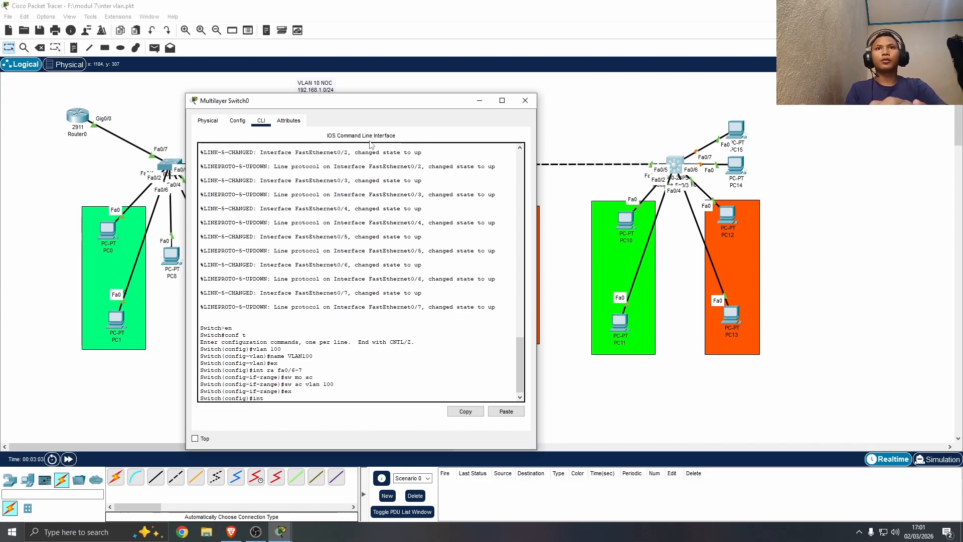
pyautogui.write(' v')
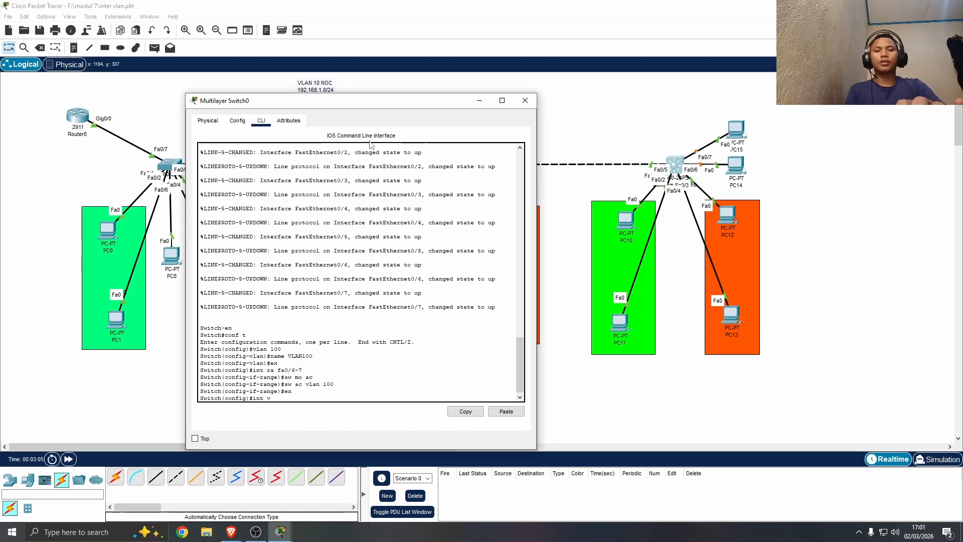
pyautogui.write('lan 100')
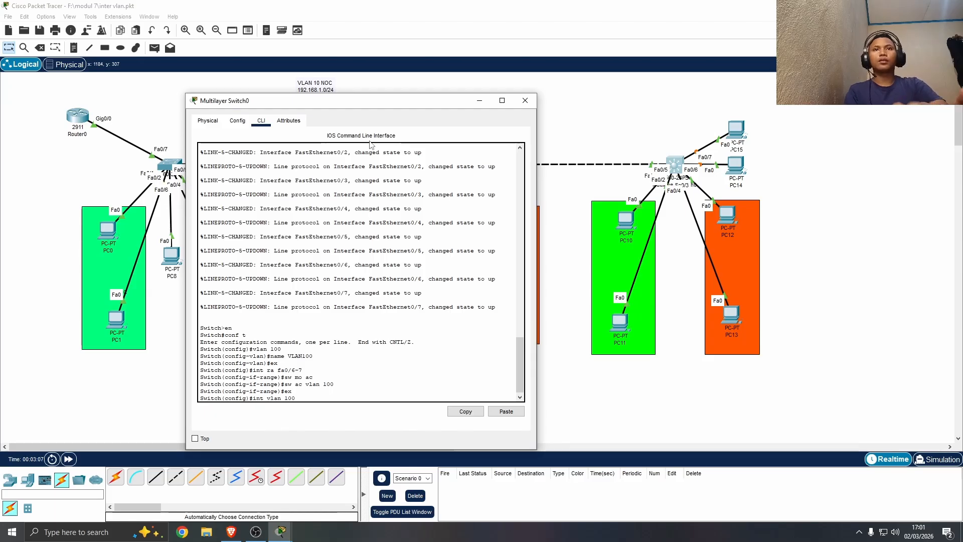
pyautogui.press('Return')
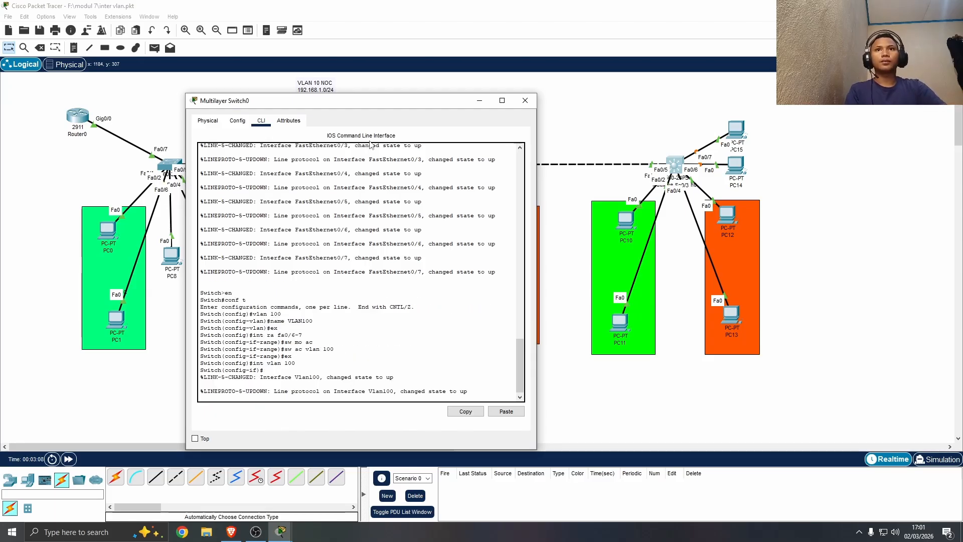
pyautogui.press('Return')
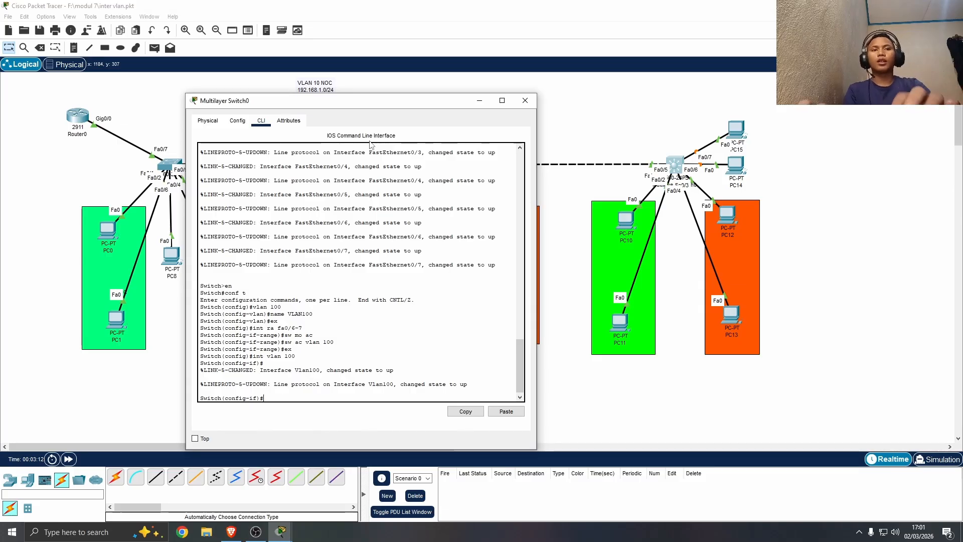
# Try to assign the VLAN 100 interface the IP address 10.10.10.1 with the mask 255.255.255
pyautogui.write('ip addr')
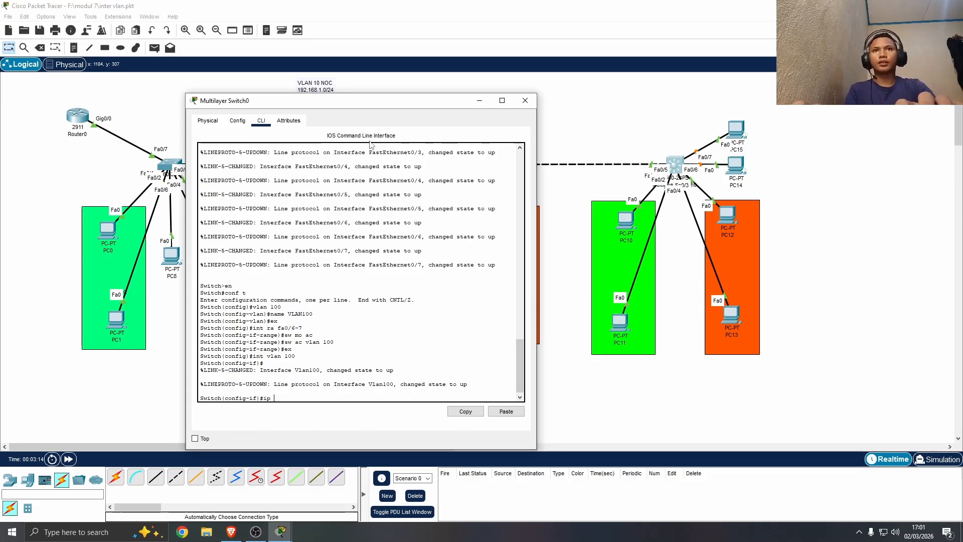
pyautogui.write('es')
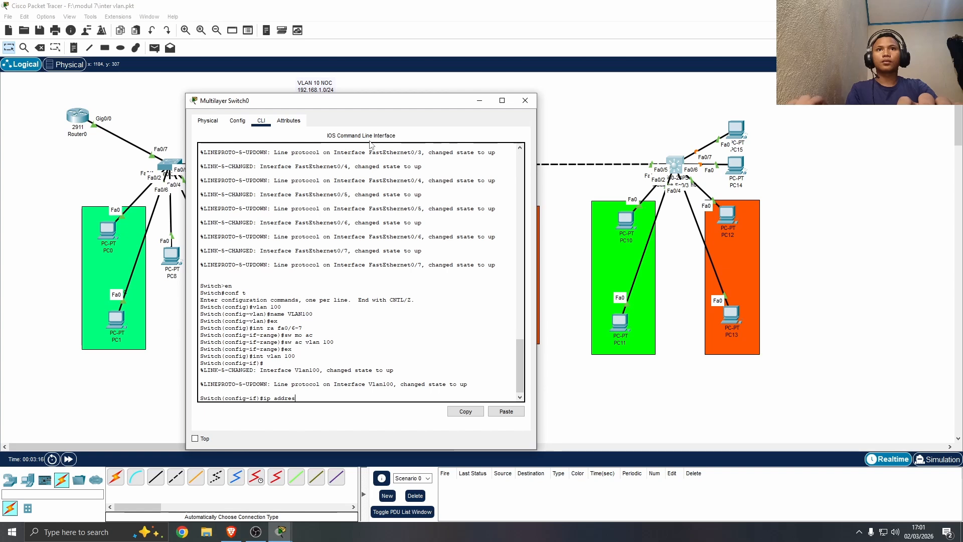
pyautogui.press('Tab')
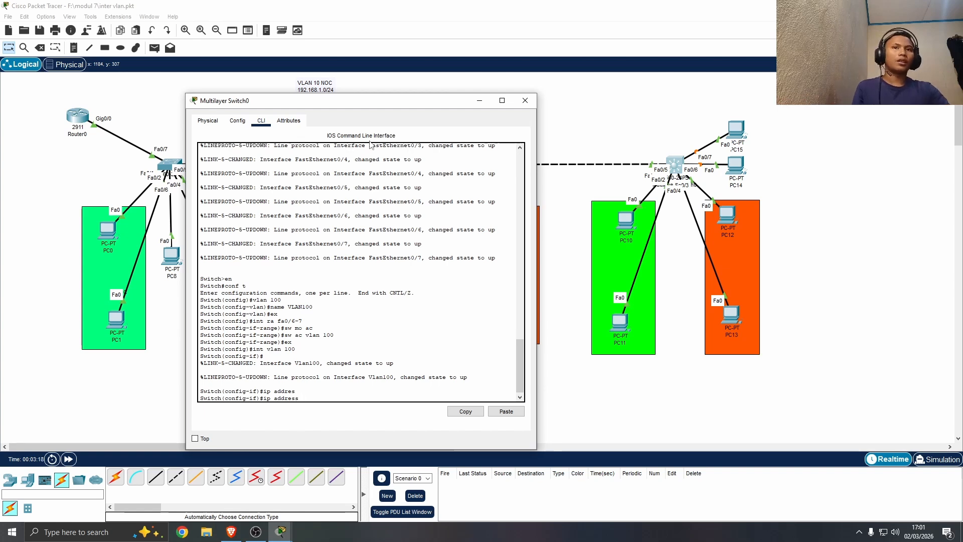
pyautogui.write('10.10')
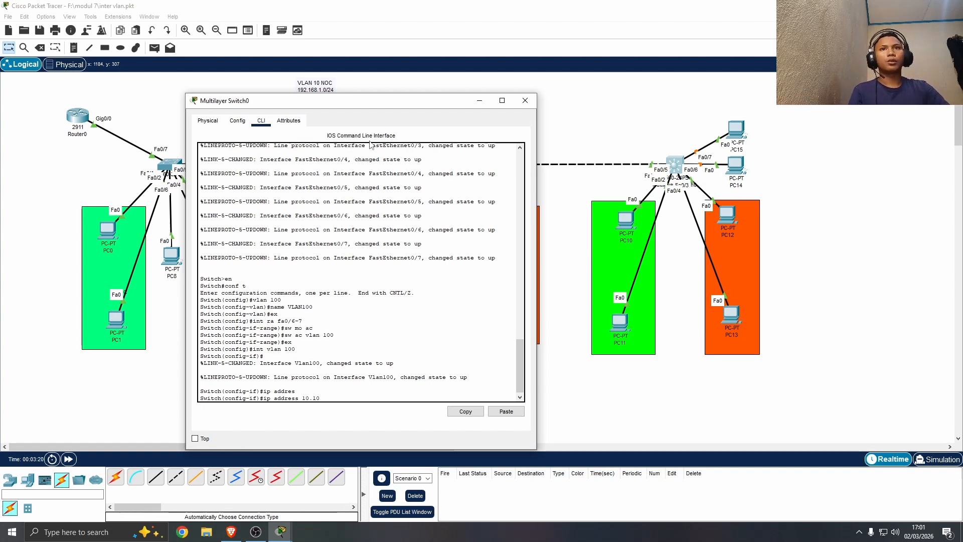
pyautogui.write('.10.1')
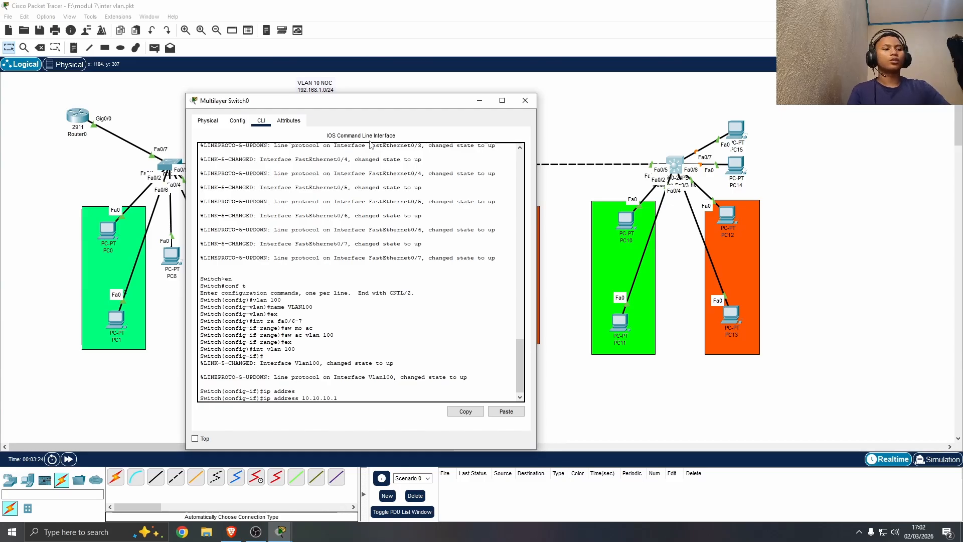
pyautogui.write(' 25')
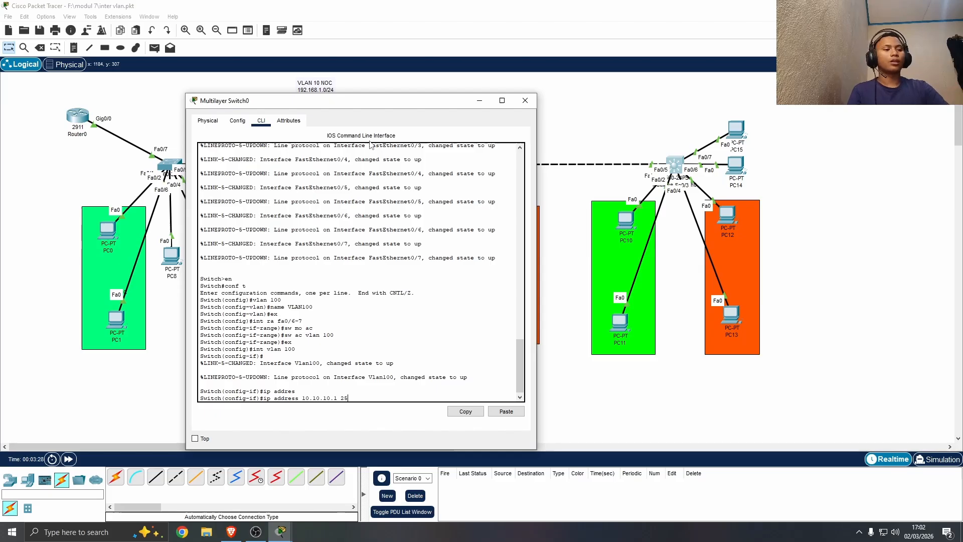
pyautogui.write('.2555.255.')
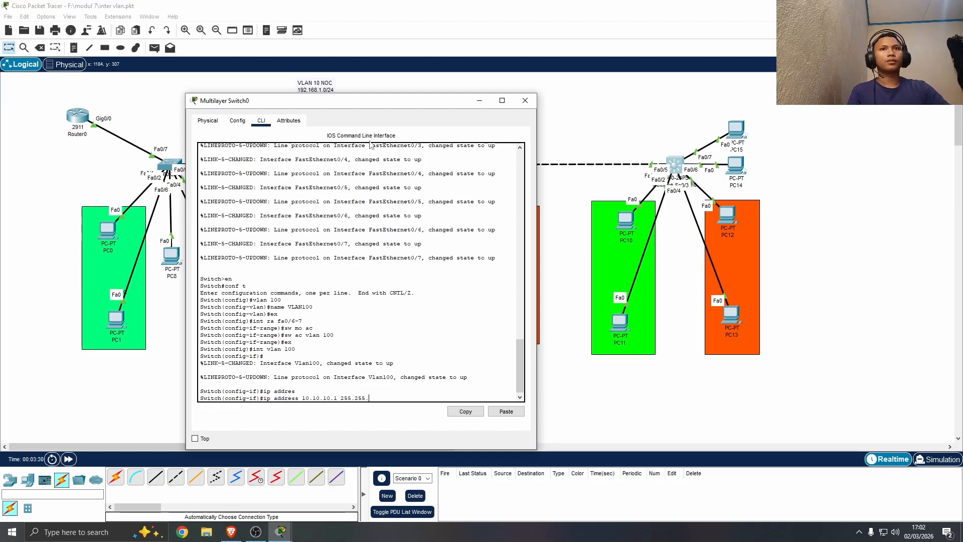
pyautogui.press('Return')
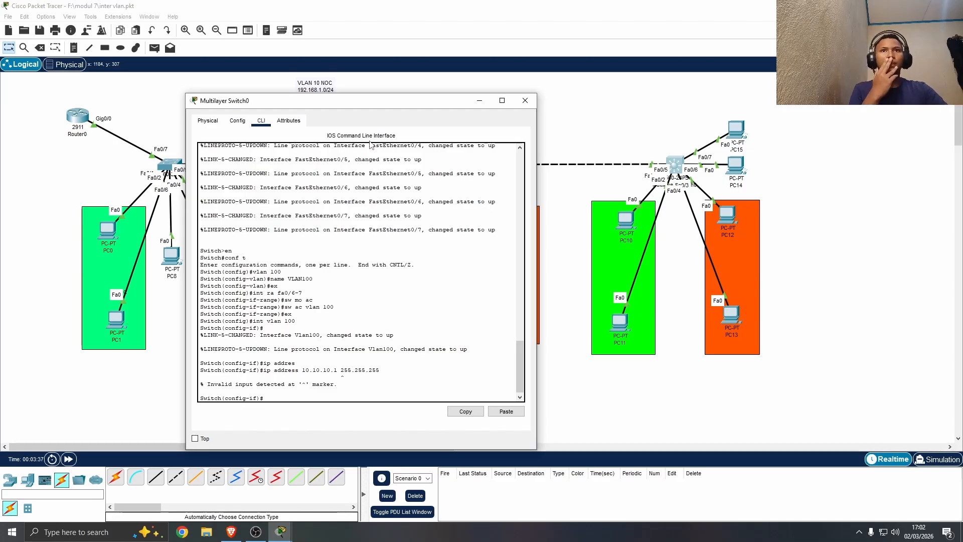
pyautogui.click(255, 533)
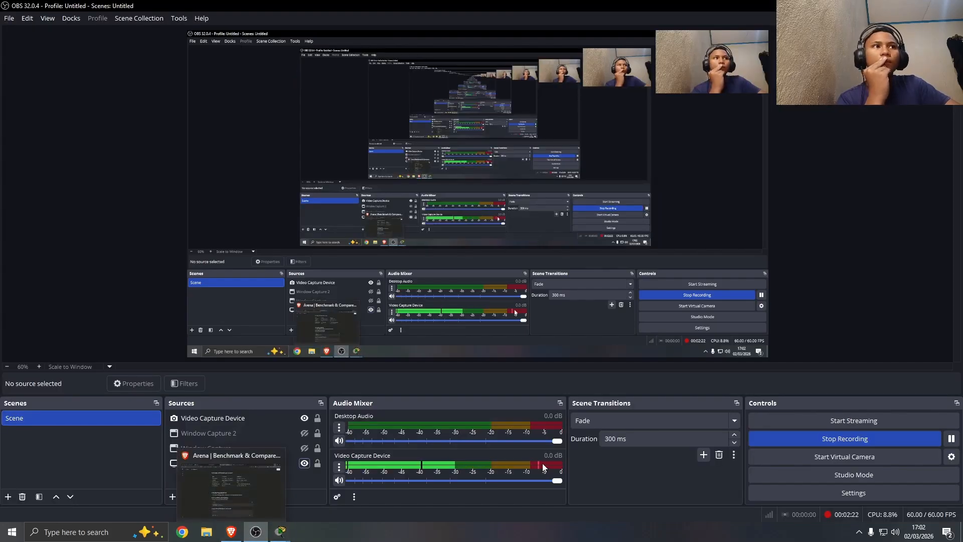
pyautogui.moveTo(280, 531)
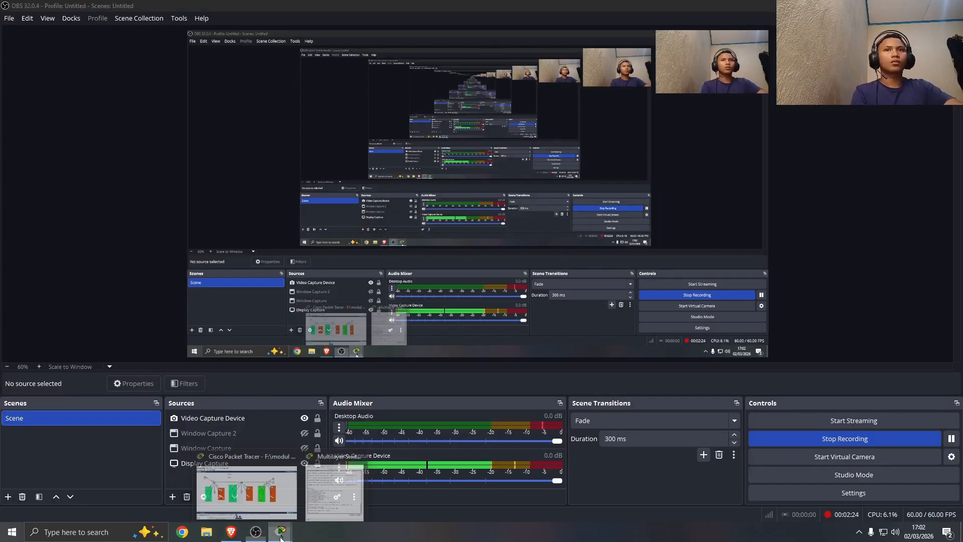
pyautogui.click(266, 500)
pyautogui.click(334, 489)
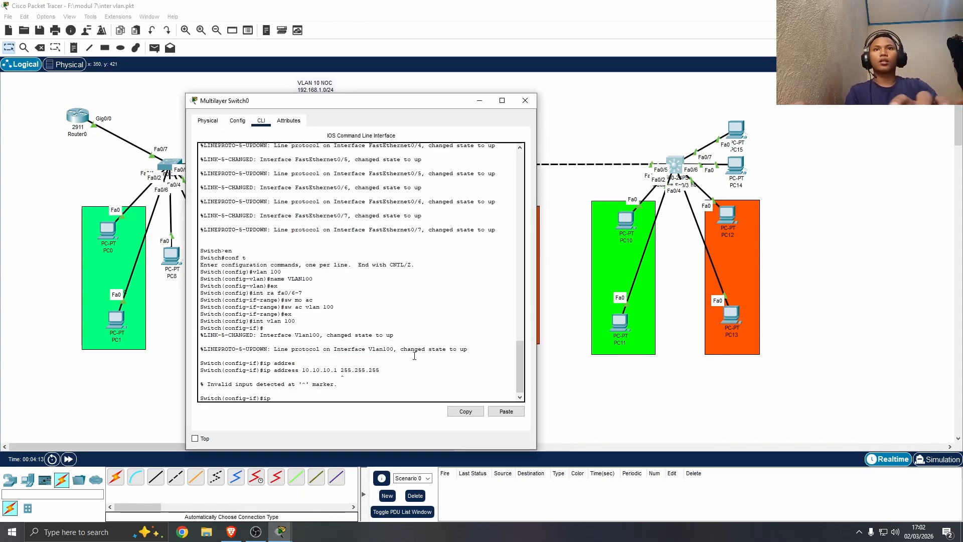
# Assign the VLAN 100 interface the IP address 10.10.10.1 with mask 255.255.255.0 and exit interface configuration
pyautogui.write('af')
pyautogui.press('Tab')
pyautogui.press('BackSpace')
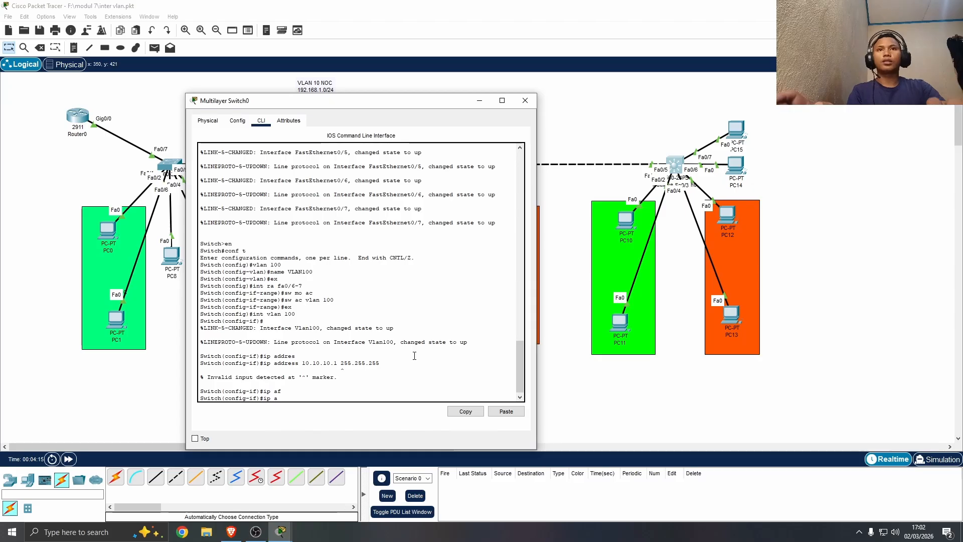
pyautogui.press('Tab')
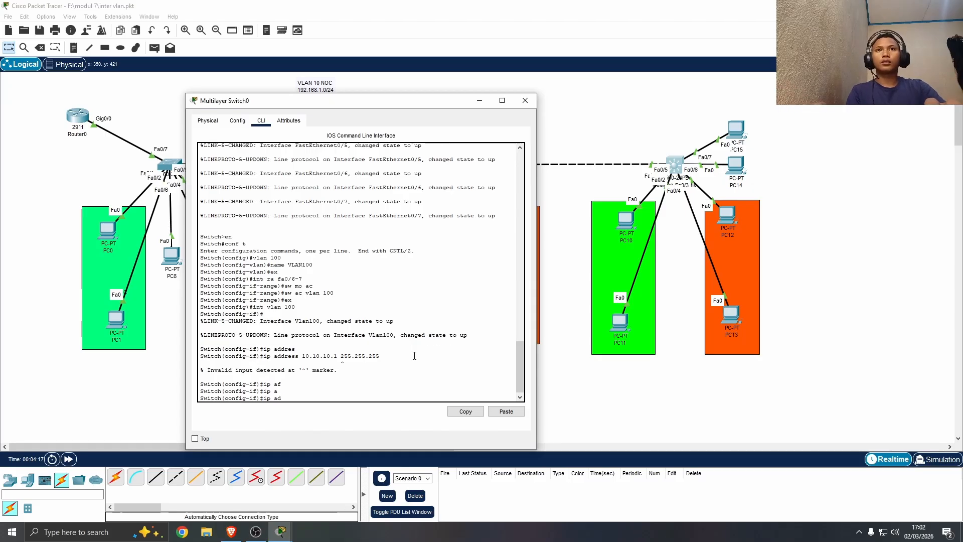
pyautogui.write('ddress')
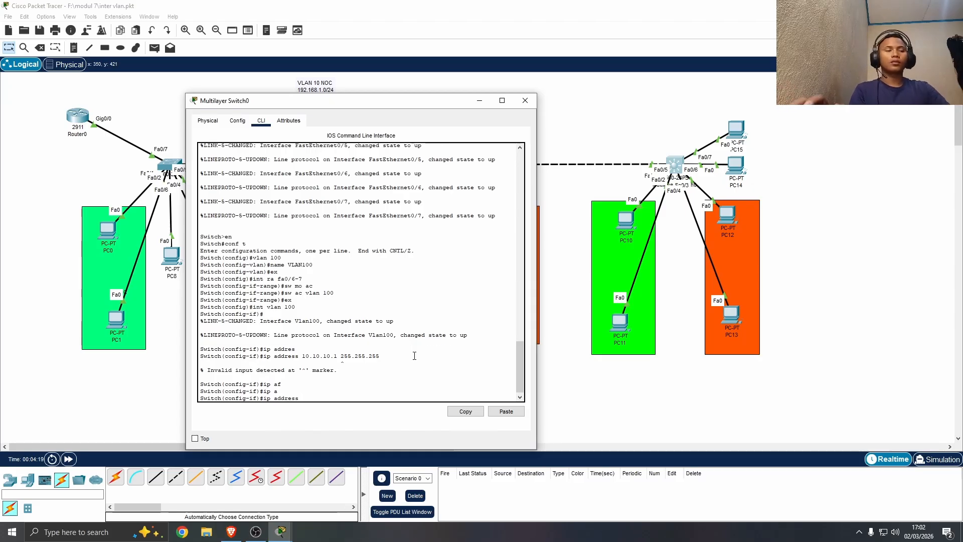
pyautogui.write(' 10.10.10.1')
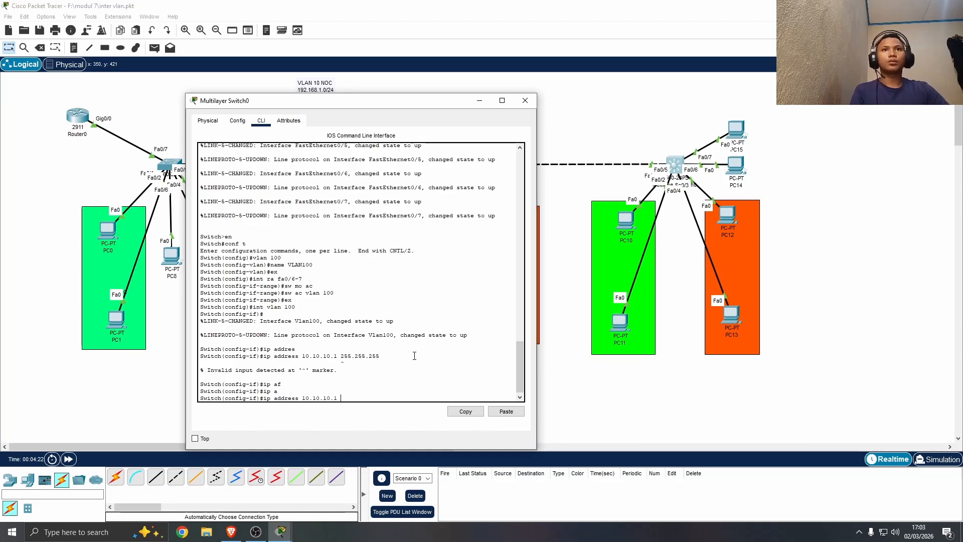
pyautogui.write(' 255.255.255.0')
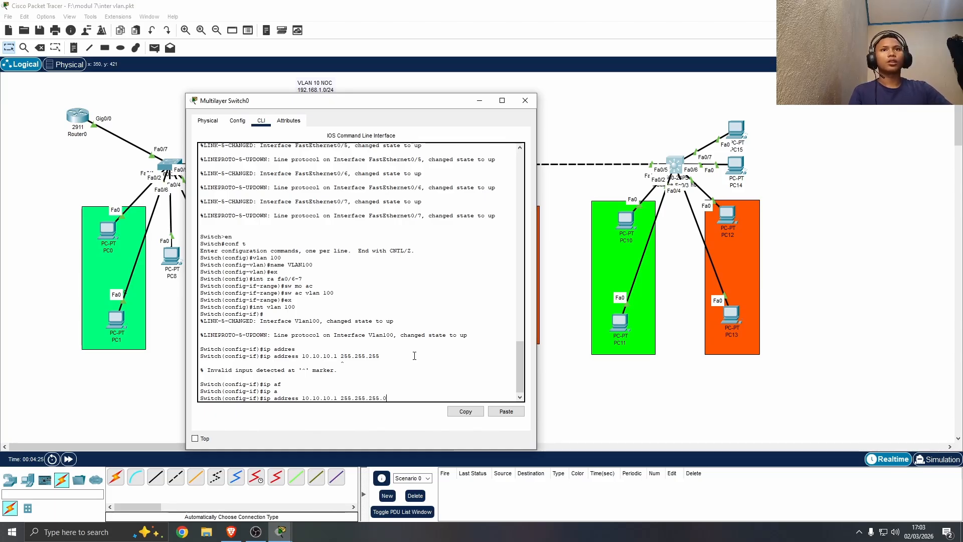
pyautogui.press('Return')
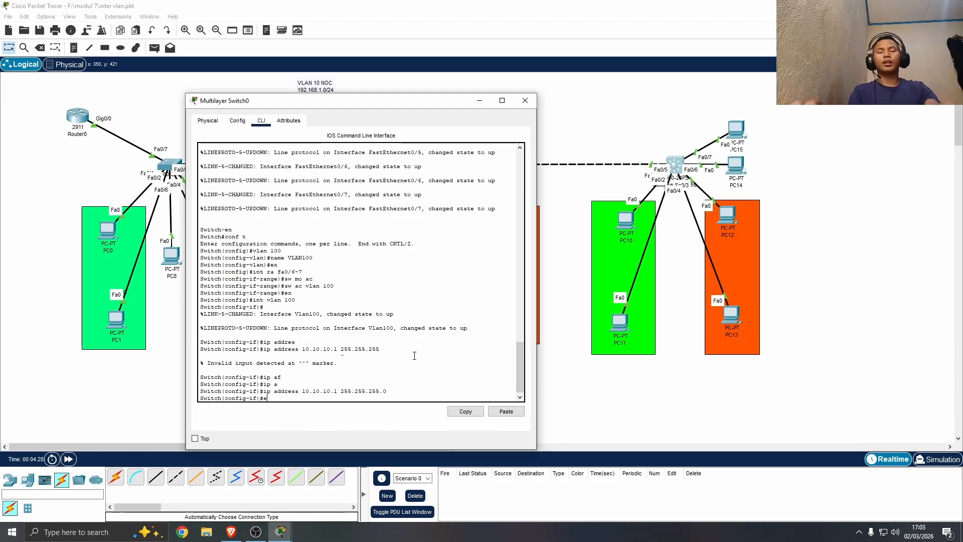
pyautogui.write('e')
pyautogui.press('Return')
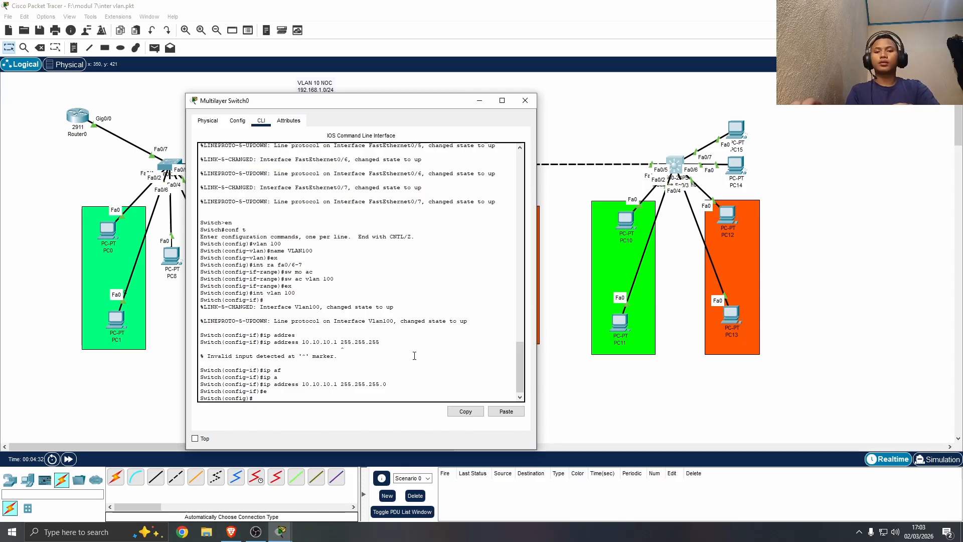
# Create a DHCP pool named VLAN100 on the multilayer switch with ip dhcp pool VLAN100
pyautogui.write('ip d')
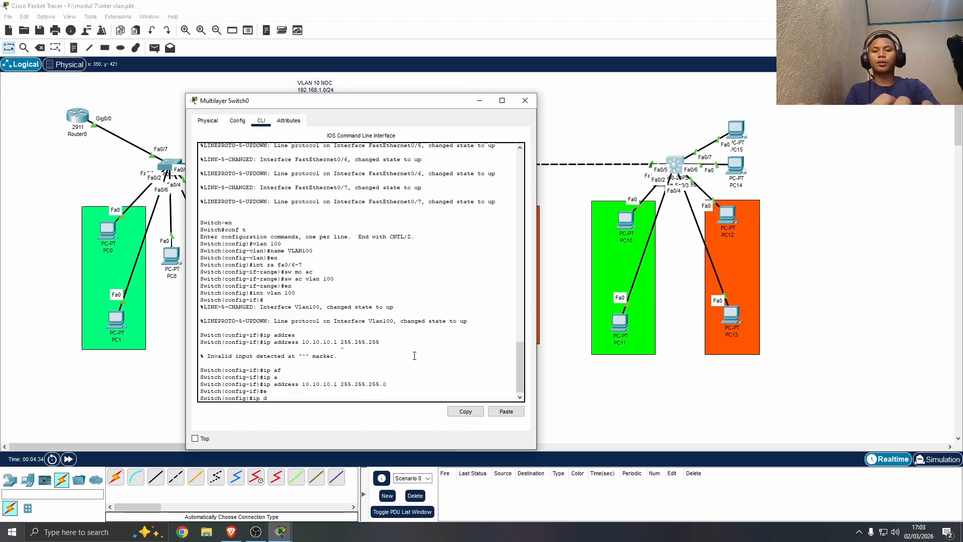
pyautogui.write('hcp pool')
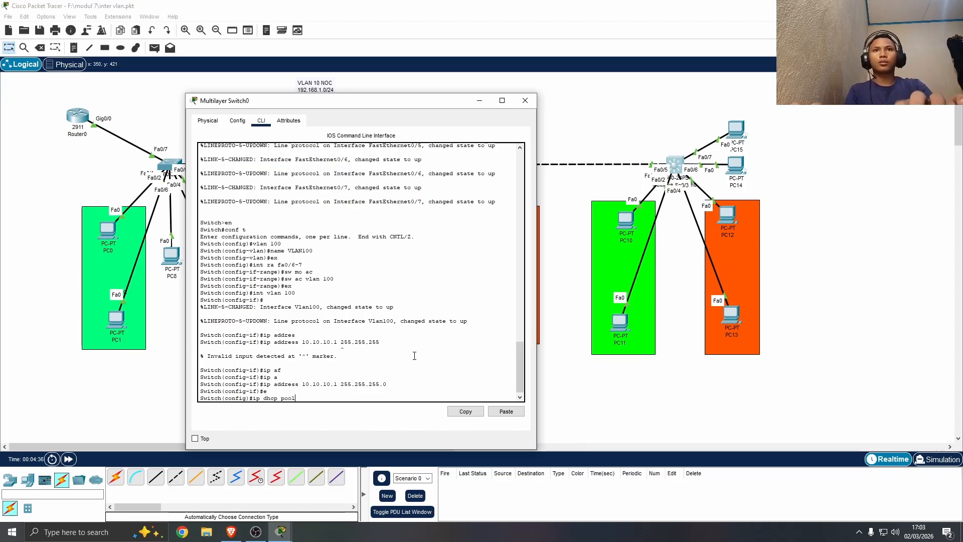
pyautogui.write(' VLAN')
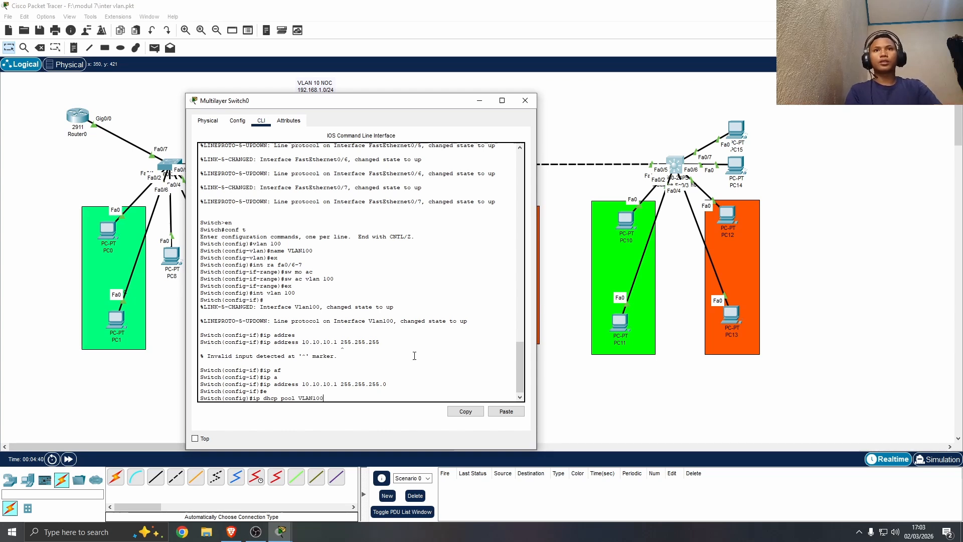
pyautogui.write('100')
pyautogui.press('Return')
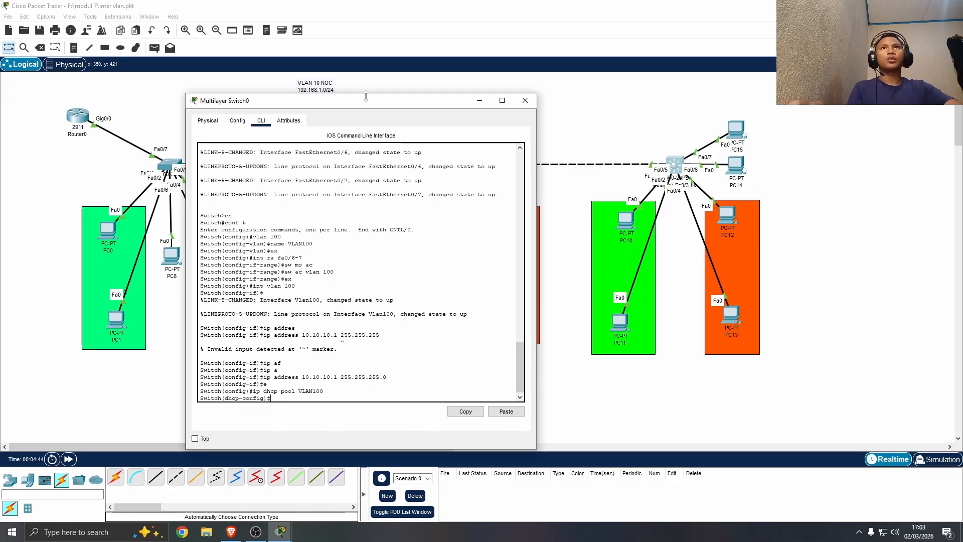
pyautogui.moveTo(366, 96); pyautogui.dragTo(404, 102)
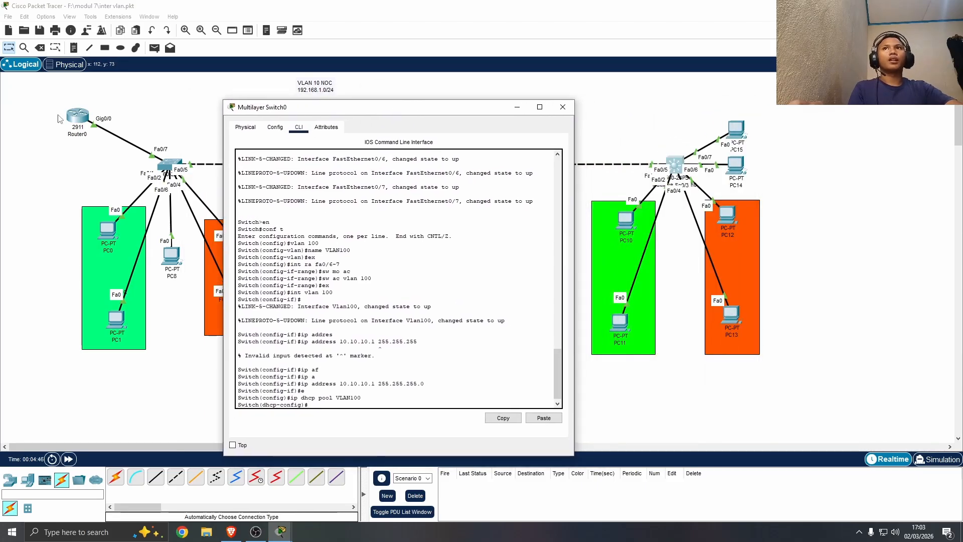
pyautogui.click(376, 401)
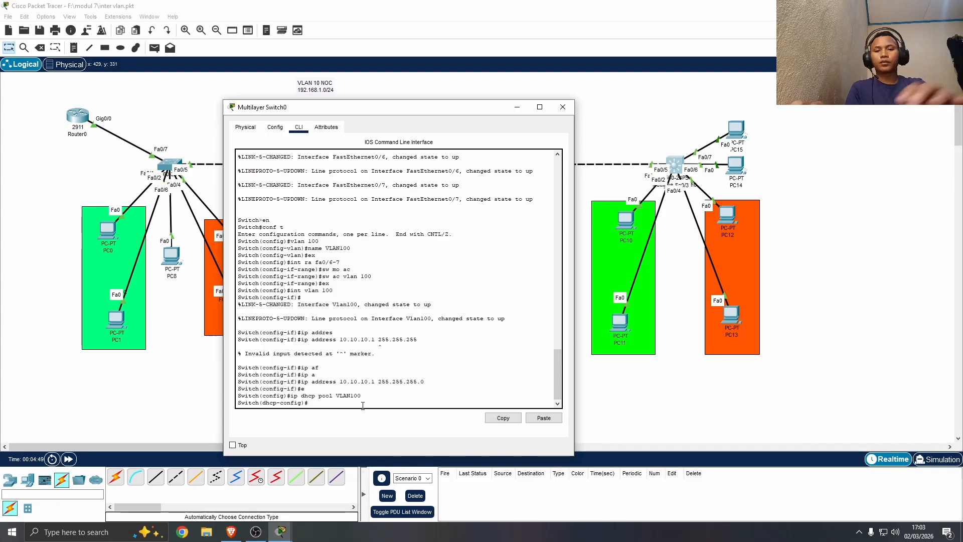
pyautogui.write('net')
pyautogui.press('Tab')
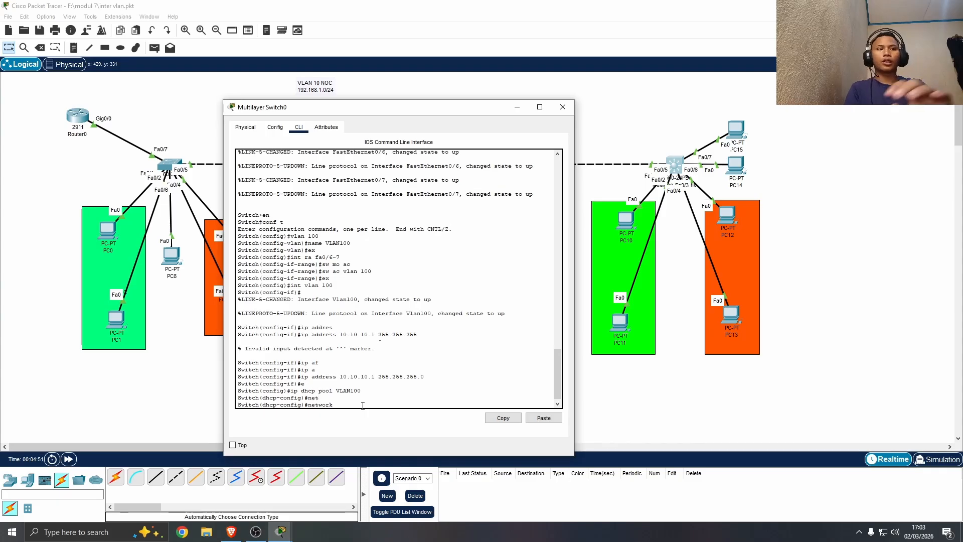
pyautogui.write('10.10')
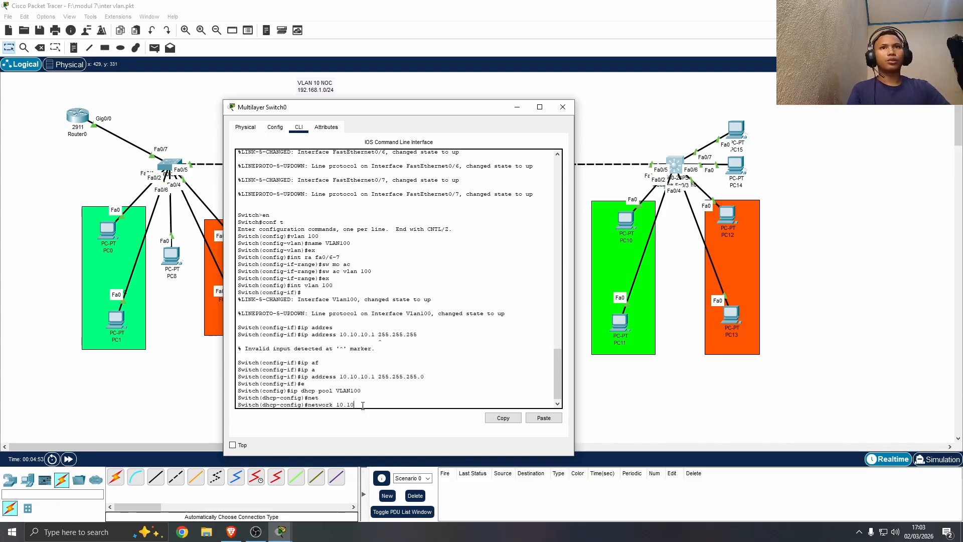
pyautogui.write('.10')
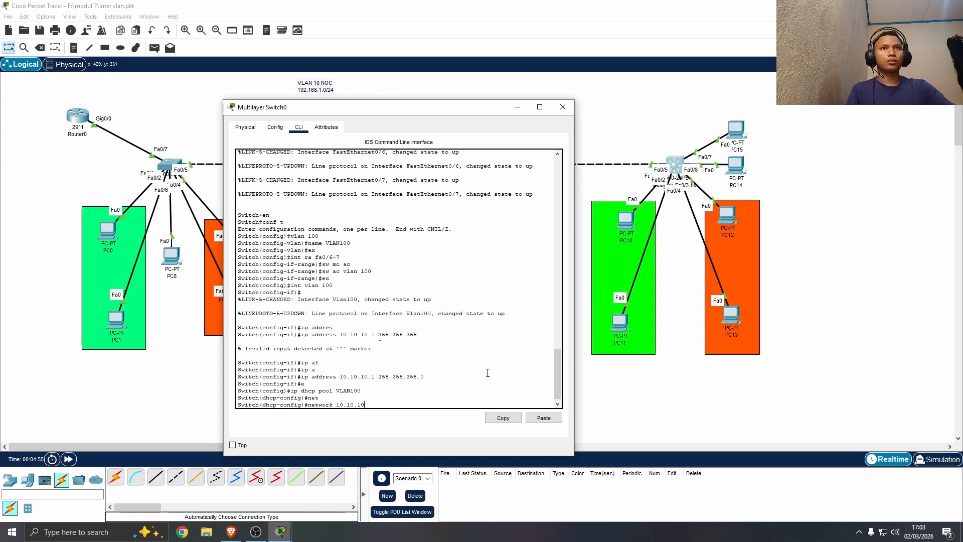
pyautogui.write('.')
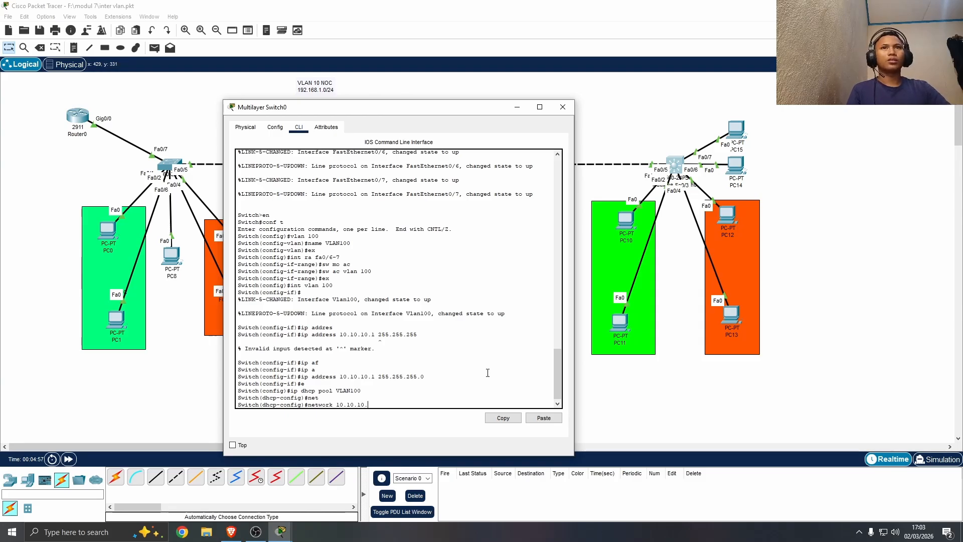
pyautogui.write('0')
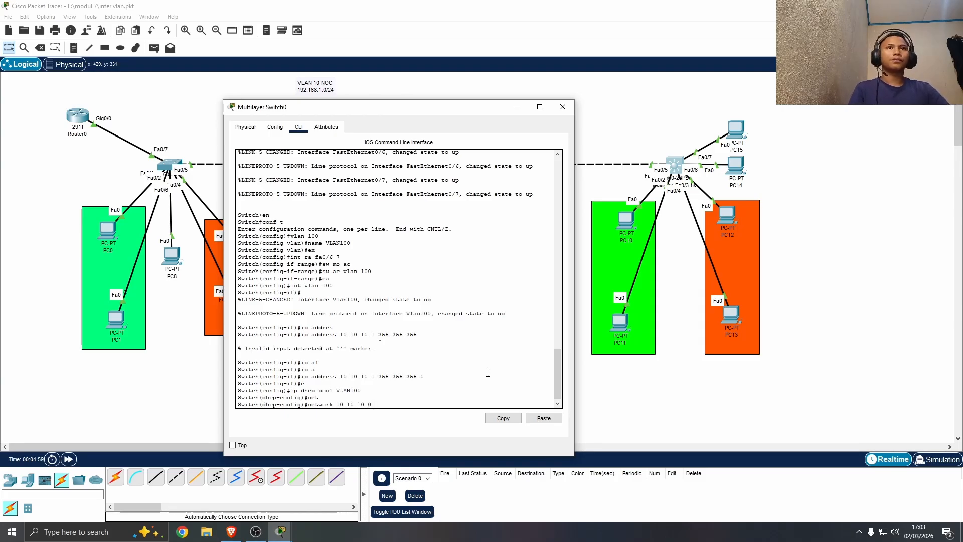
pyautogui.press('BackSpace')
pyautogui.press('BackSpace')
pyautogui.press('BackSpace')
pyautogui.press('BackSpace')
pyautogui.press('BackSpace')
pyautogui.press('BackSpace')
pyautogui.press('BackSpace')
pyautogui.press('BackSpace')
pyautogui.press('BackSpace')
pyautogui.press('BackSpace')
pyautogui.press('BackSpace')
pyautogui.press('BackSpace')
pyautogui.press('BackSpace')
pyautogui.press('BackSpace')
pyautogui.press('BackSpace')
pyautogui.press('BackSpace')
pyautogui.press('BackSpace')
pyautogui.press('BackSpace')
pyautogui.press('BackSpace')
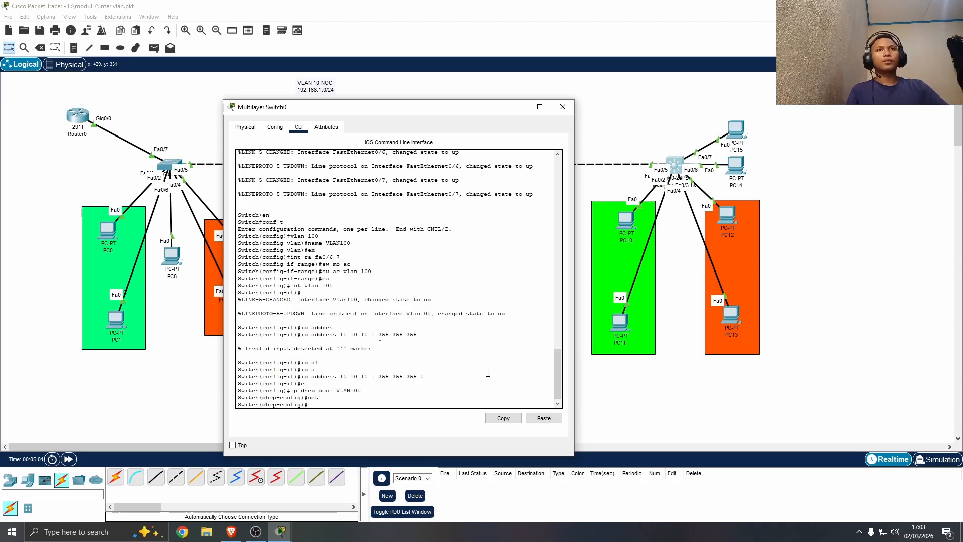
pyautogui.click(255, 532)
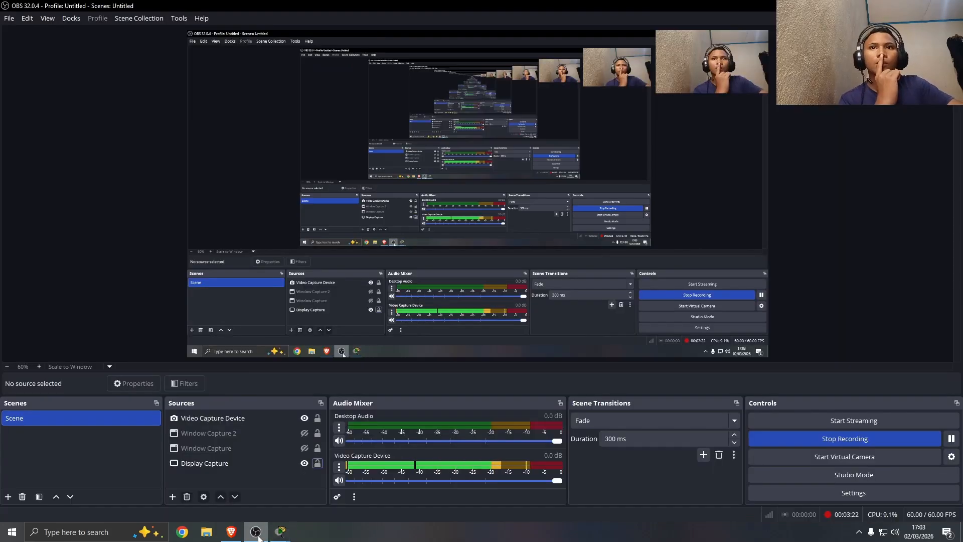
pyautogui.click(256, 534)
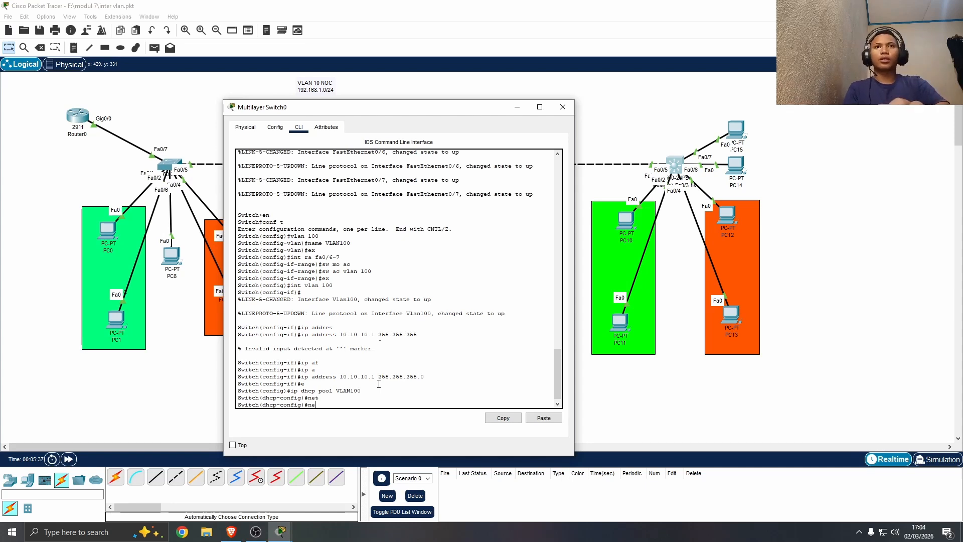
# Set the VLAN100 DHCP pool's network to 10.10.10.0 with mask 255.255.255.0
pyautogui.write('t')
pyautogui.press('Tab')
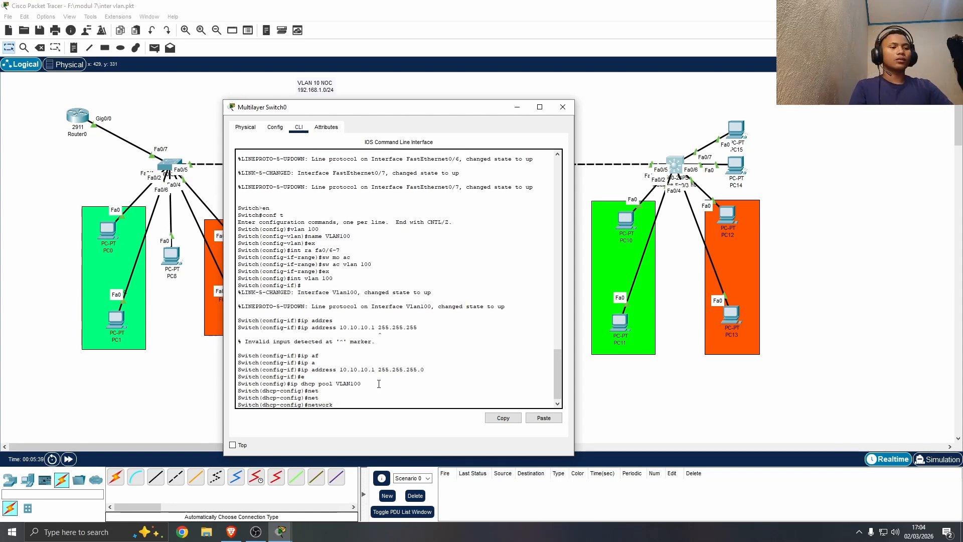
pyautogui.write('10.10.')
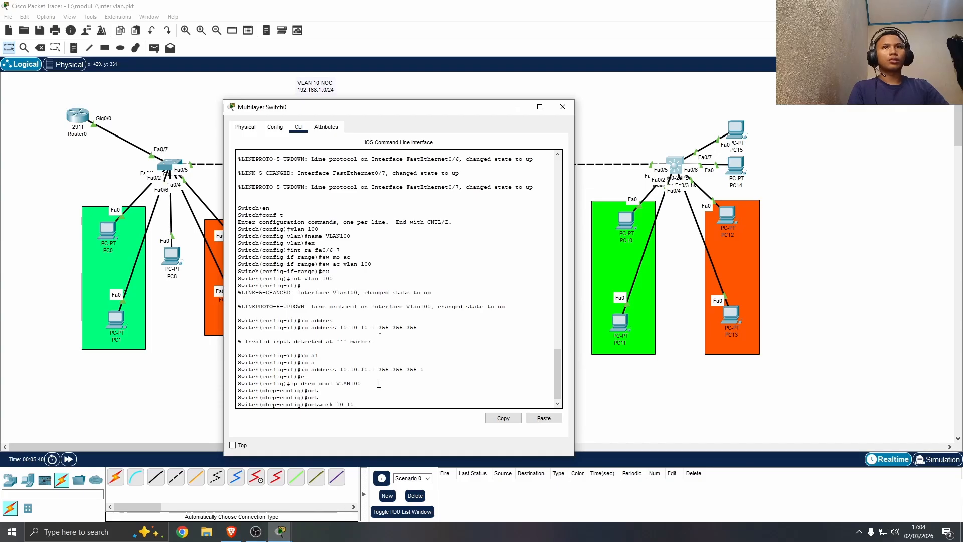
pyautogui.write('10.0')
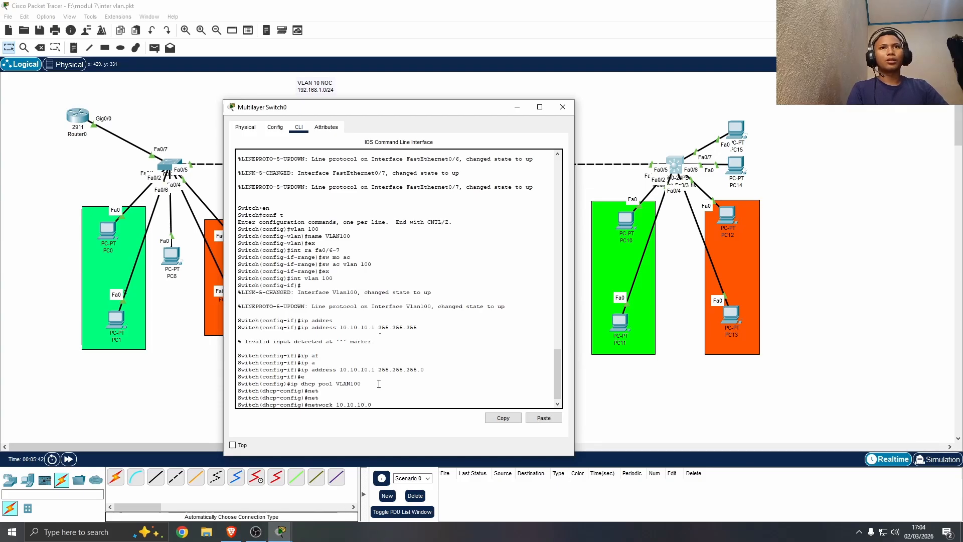
pyautogui.write(' 255.255.2')
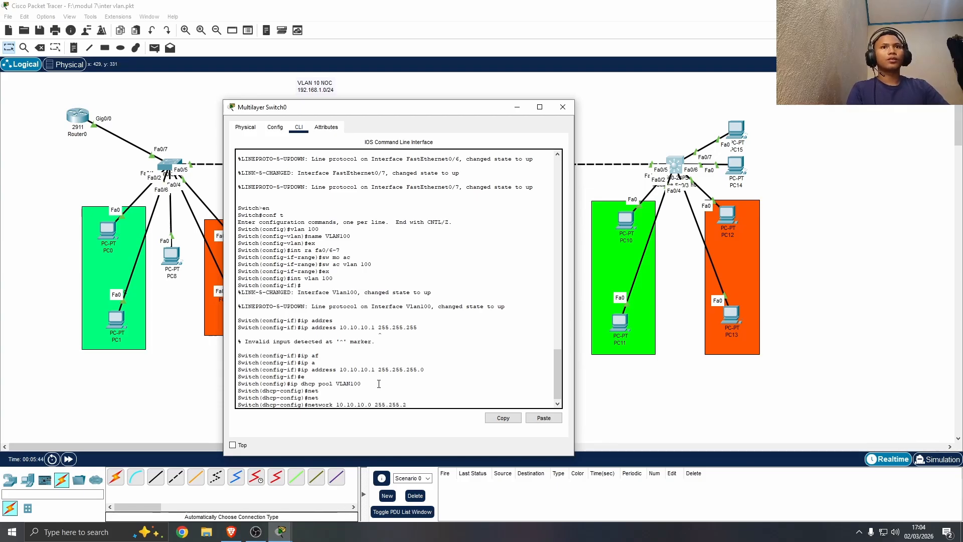
pyautogui.write('55.0')
pyautogui.press('Return')
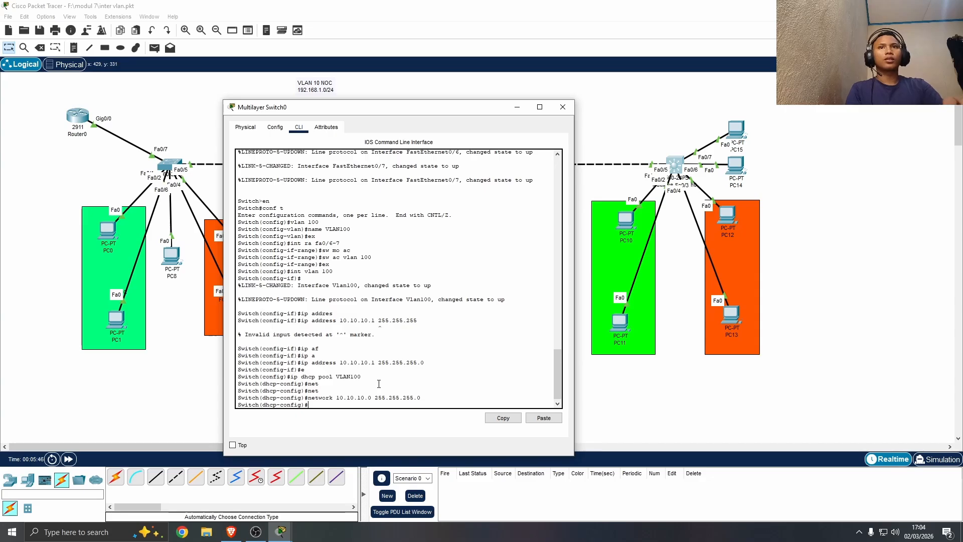
# Set the VLAN100 DHCP pool's default router to 10.10.10.1 with the default-router command
pyautogui.write('def')
pyautogui.press('Tab')
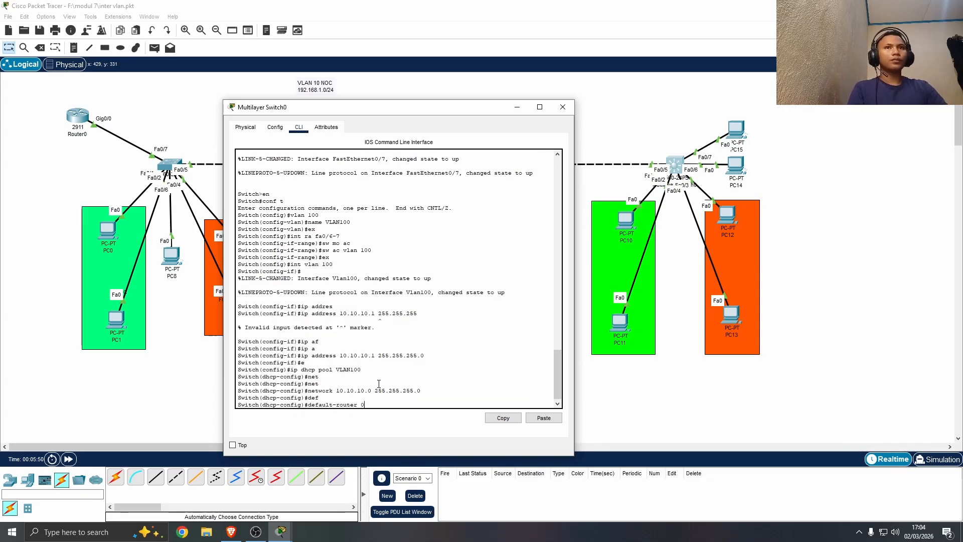
pyautogui.write('0.')
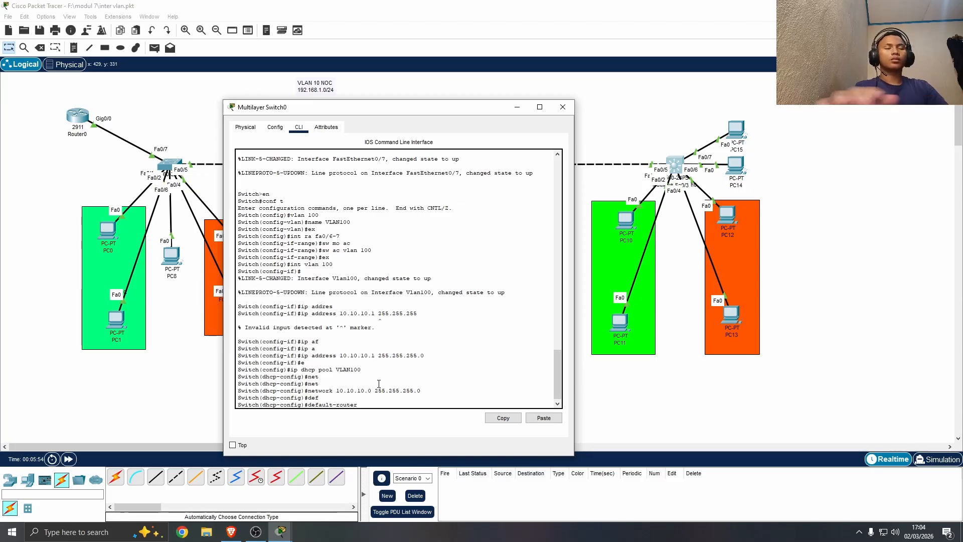
pyautogui.press('BackSpace')
pyautogui.press('BackSpace')
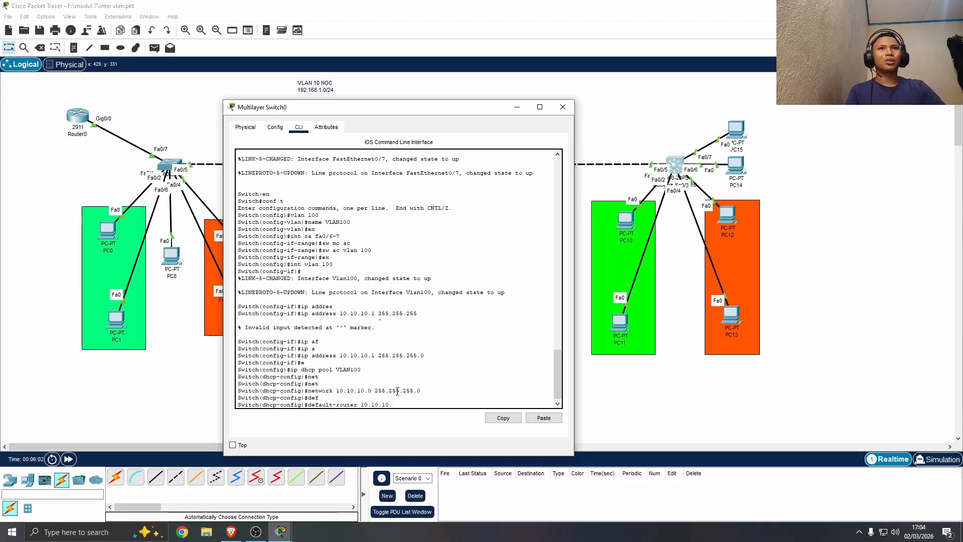
pyautogui.press('Return')
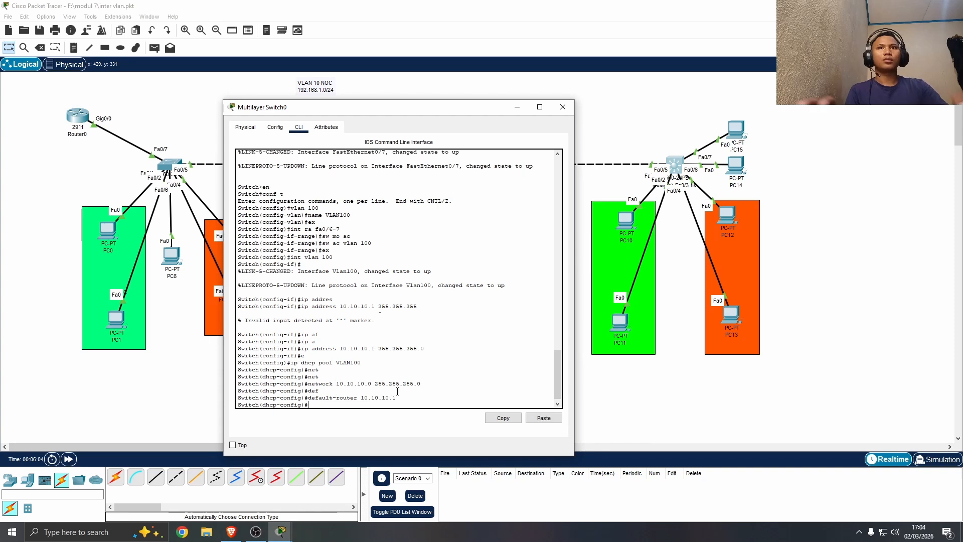
# Set the VLAN100 DHCP pool's DNS server to 8.8.8.8 and exit DHCP pool configuration
pyautogui.write('dns')
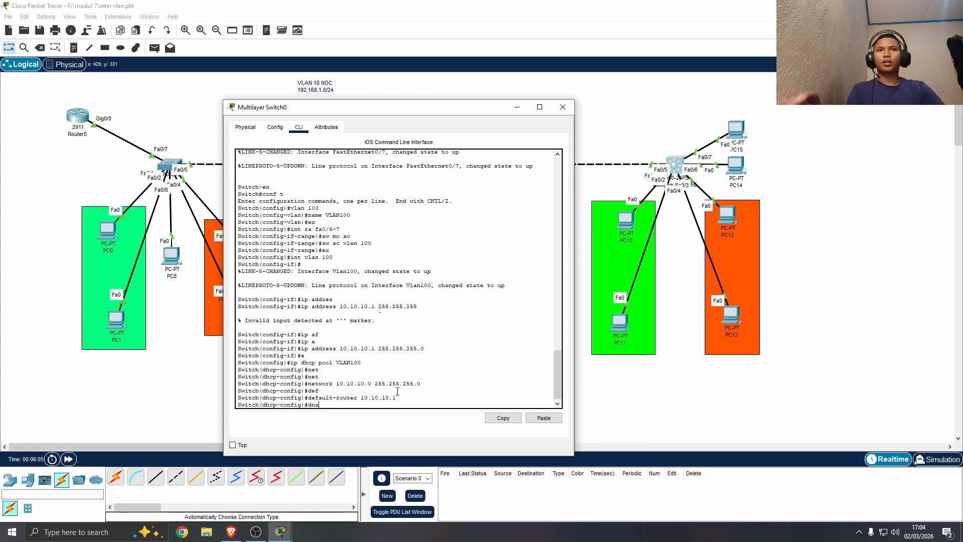
pyautogui.press('Tab')
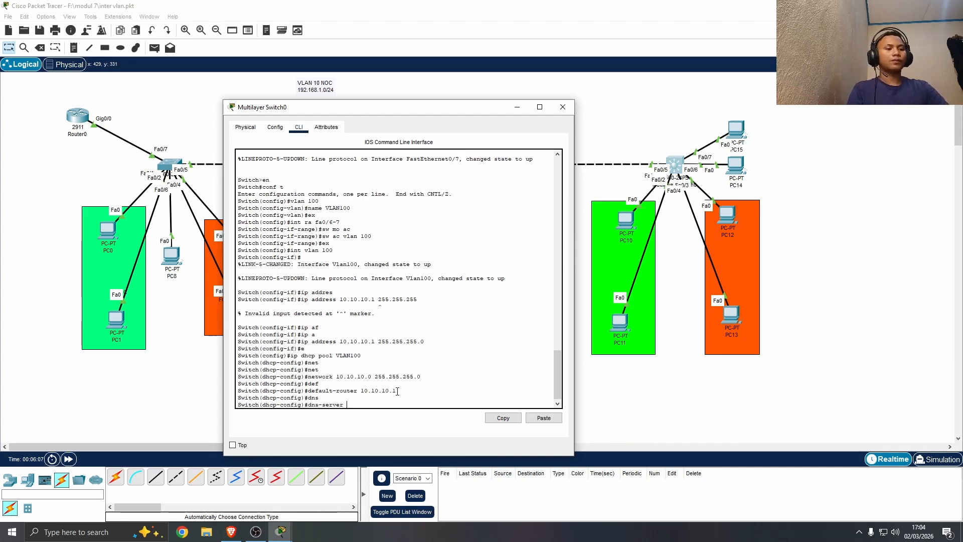
pyautogui.write('8.')
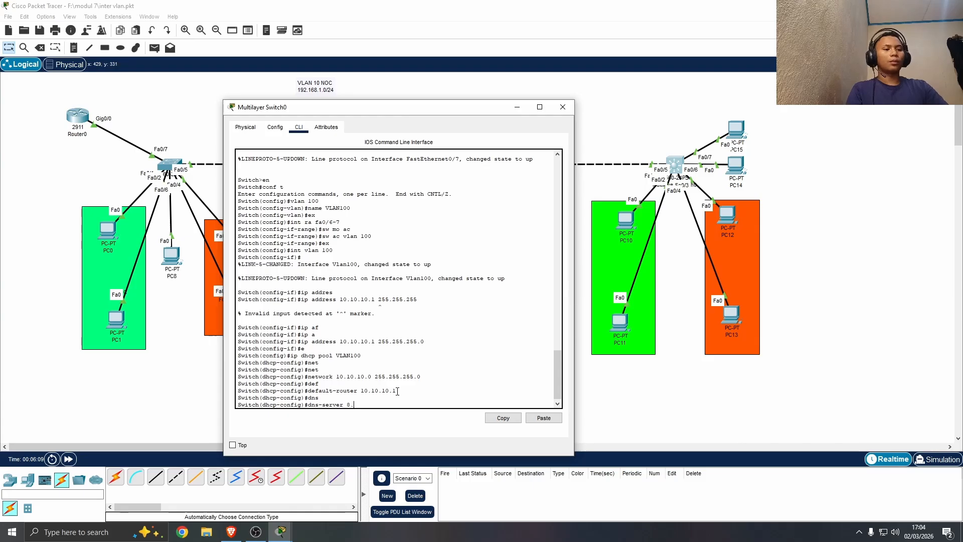
pyautogui.write('8.8.')
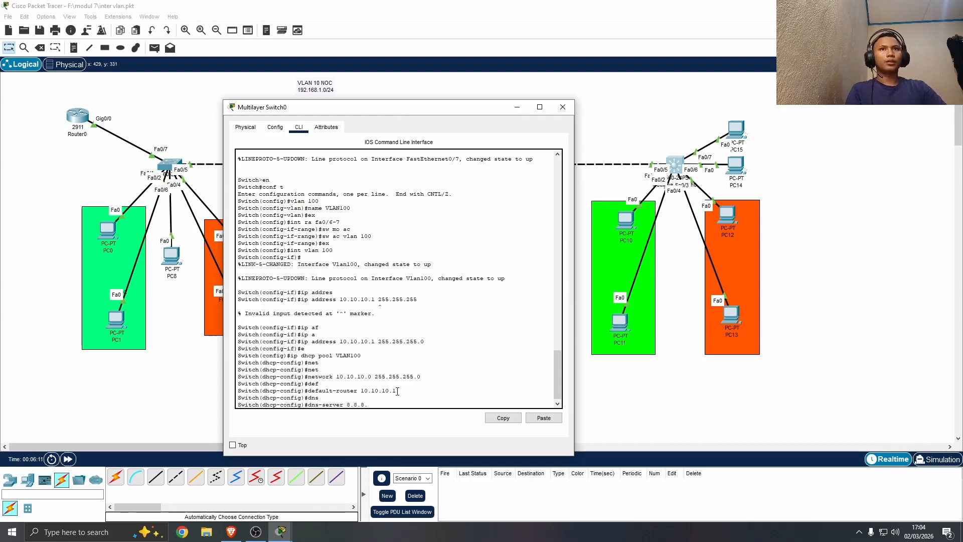
pyautogui.write('8')
pyautogui.press('Return')
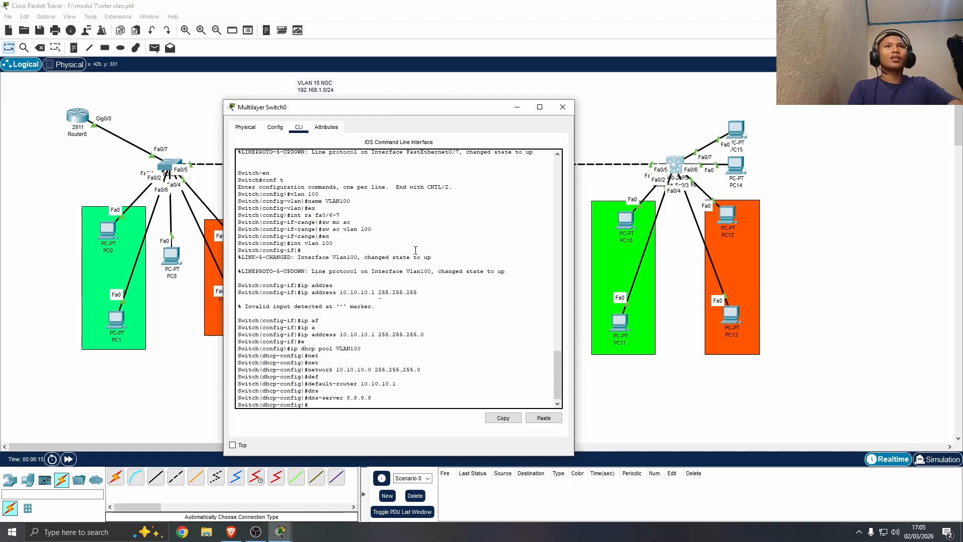
pyautogui.write('ex')
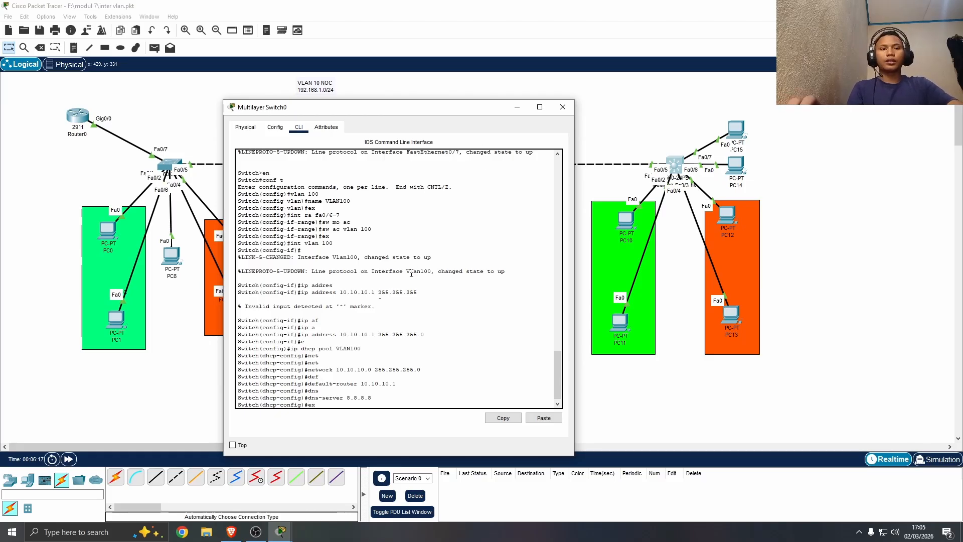
pyautogui.press('Return')
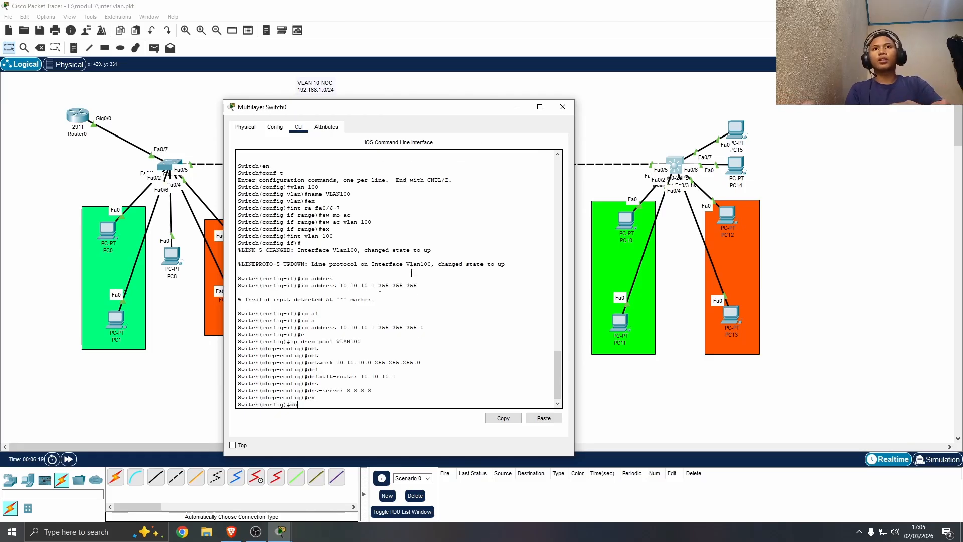
# Display the switch's running configuration with do show run and examine the VLAN100 DHCP pool entries
pyautogui.write('do s')
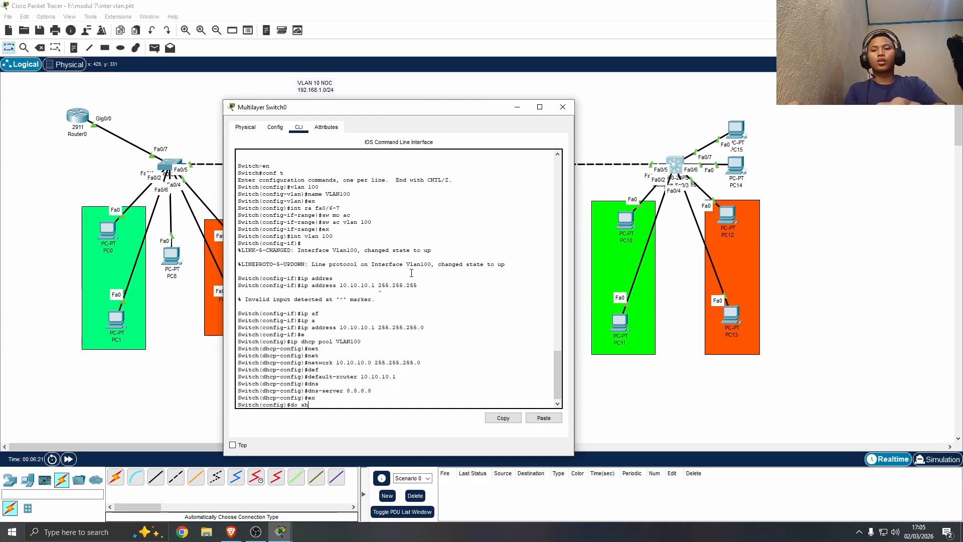
pyautogui.write('h')
pyautogui.press('Tab')
pyautogui.write('ow')
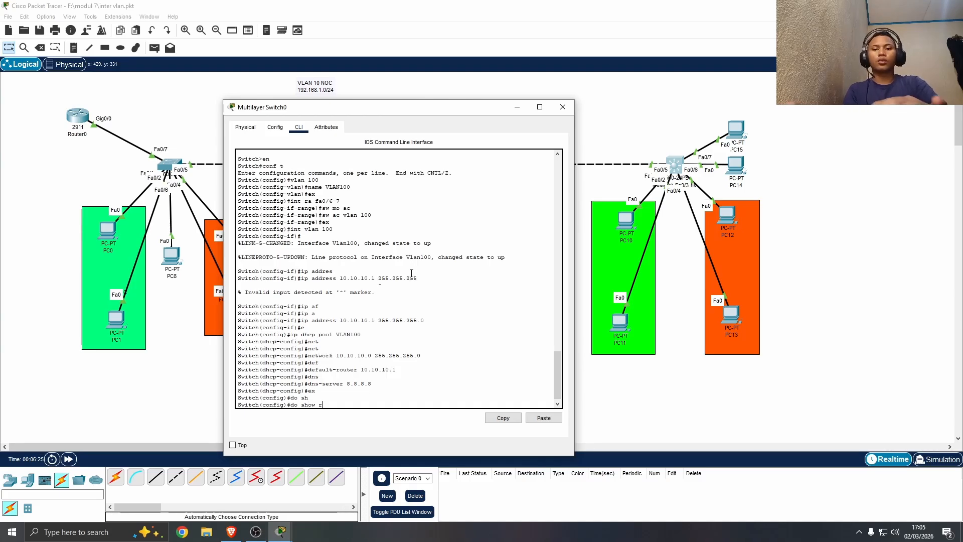
pyautogui.write(' run')
pyautogui.press('Return')
pyautogui.press('space')
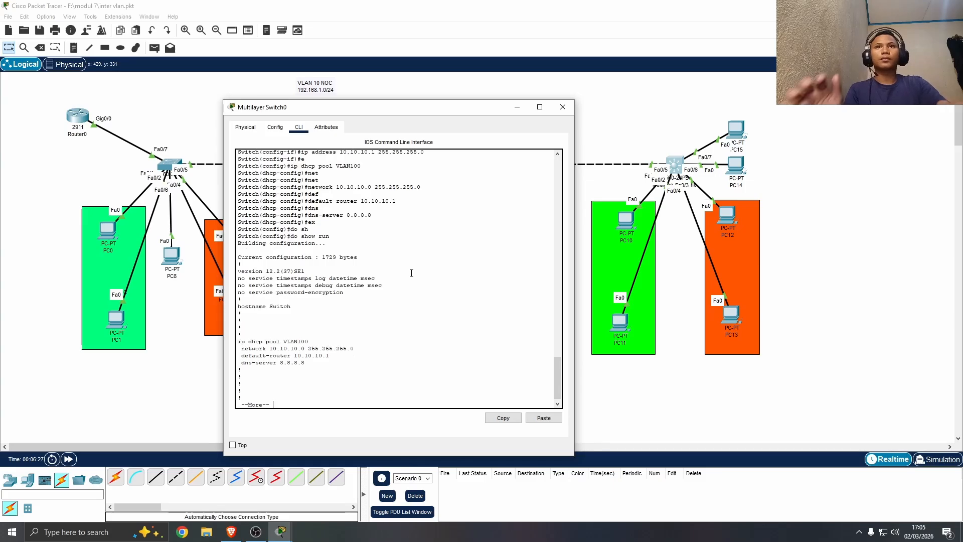
pyautogui.press('space')
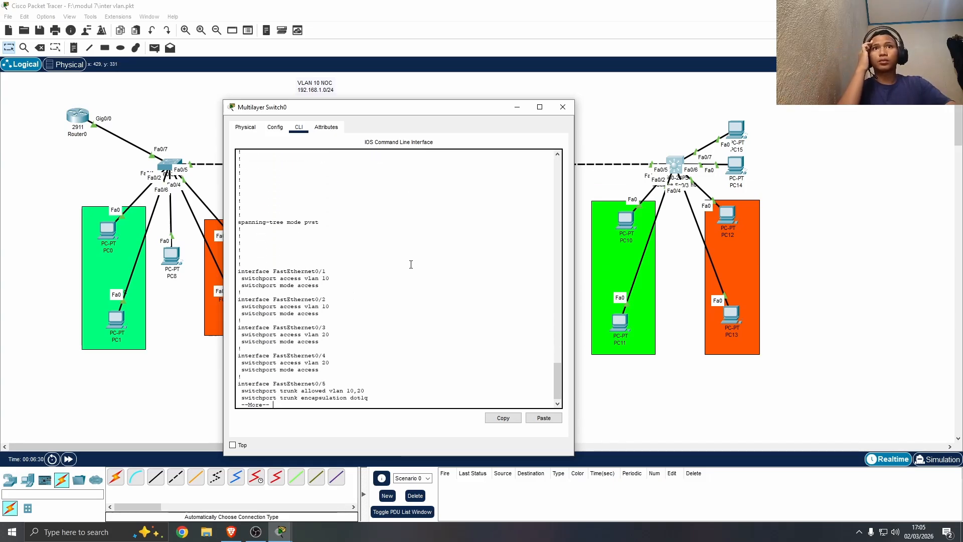
pyautogui.scroll(5, 391, 279)
pyautogui.scroll(2, 343, 310)
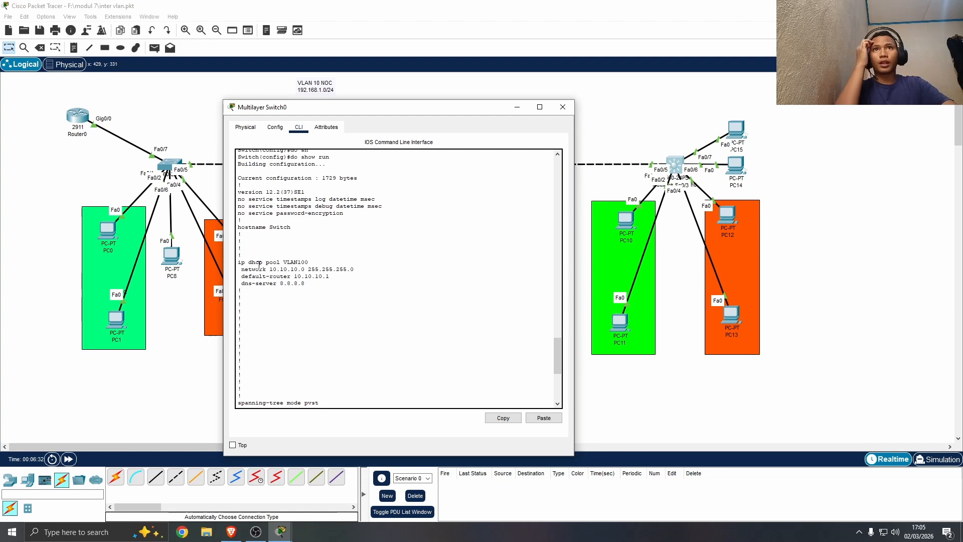
pyautogui.moveTo(309, 262); pyautogui.dragTo(293, 282)
pyautogui.click(400, 328)
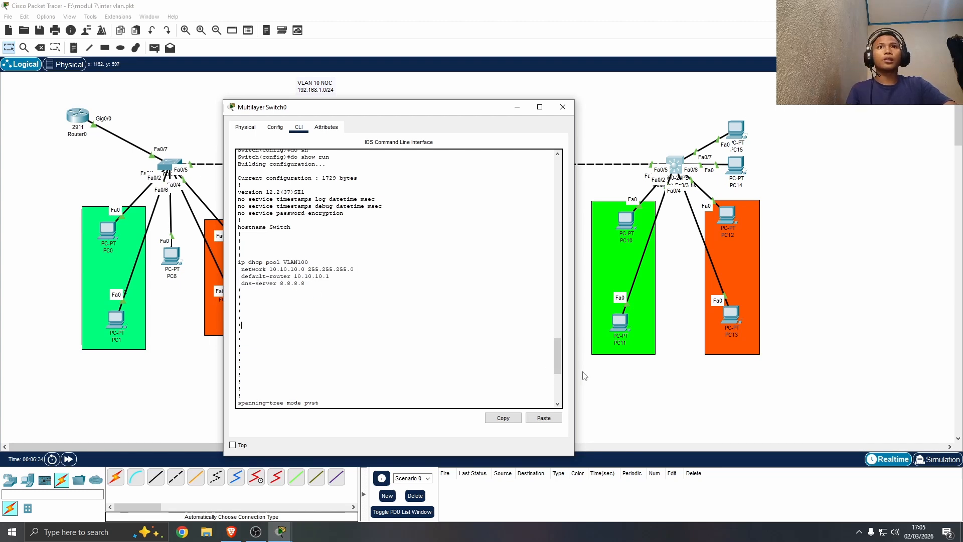
# Page through the running configuration and examine the VLAN 100 access-port entries of FastEthernet0/6 and FastEthernet0/7
pyautogui.scroll(-9, 382, 353)
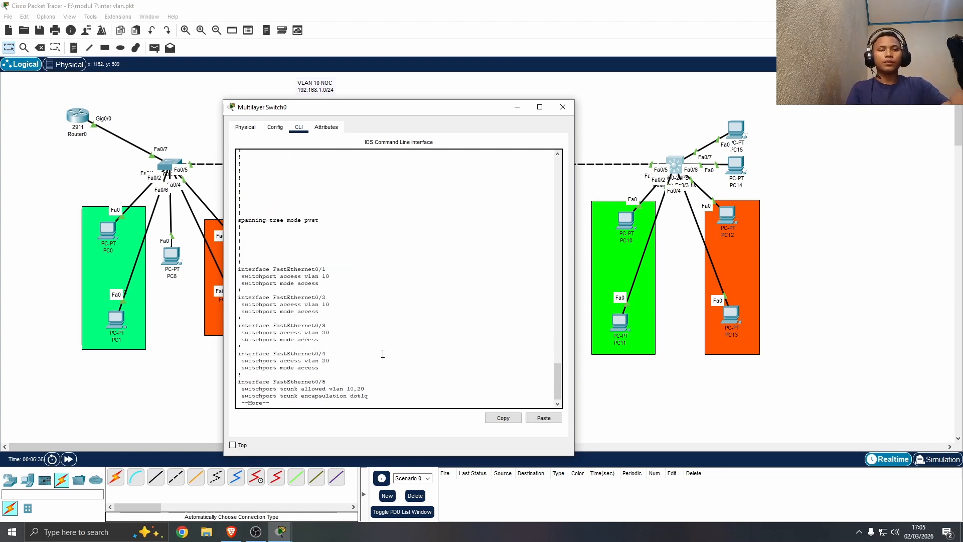
pyautogui.press('Return')
pyautogui.press('Return')
pyautogui.press('Return')
pyautogui.press('Return')
pyautogui.press('Return')
pyautogui.press('Return')
pyautogui.press('Return')
pyautogui.press('Return')
pyautogui.press('Return')
pyautogui.press('Return')
pyautogui.press('Return')
pyautogui.press('Return')
pyautogui.press('Return')
pyautogui.press('Return')
pyautogui.press('Return')
pyautogui.press('Return')
pyautogui.press('Return')
pyautogui.press('Return')
pyautogui.press('Return')
pyautogui.press('Return')
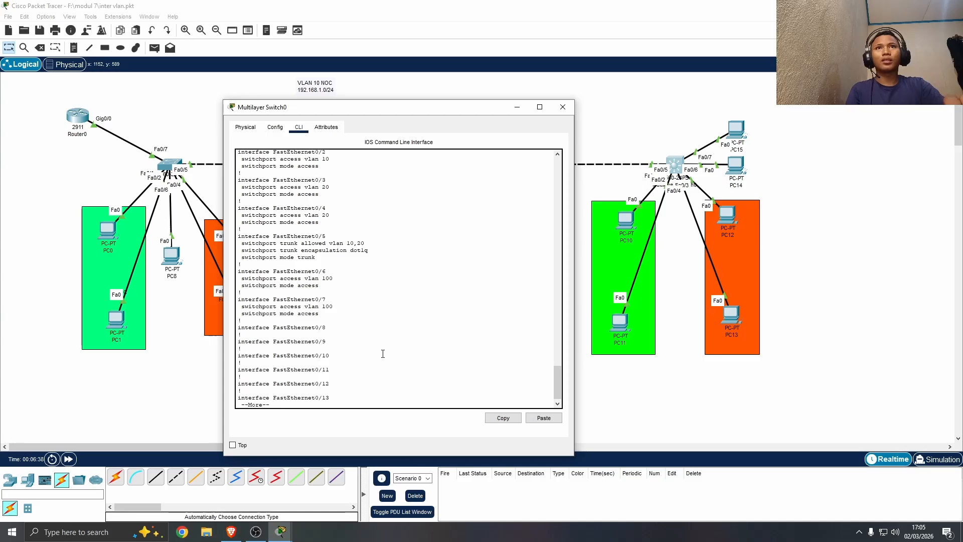
pyautogui.press('Return')
pyautogui.press('Return')
pyautogui.press('Return')
pyautogui.press('Return')
pyautogui.press('Return')
pyautogui.press('Return')
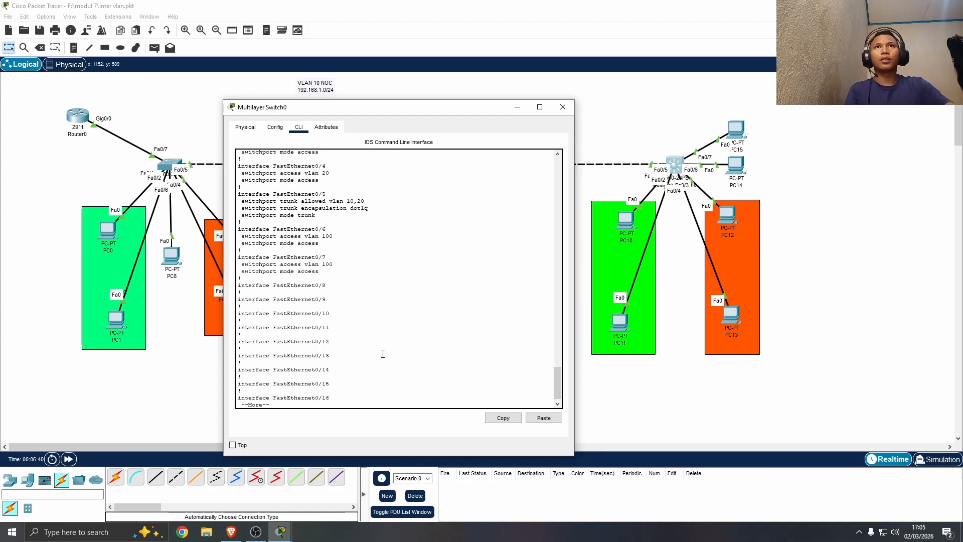
pyautogui.scroll(7, 382, 353)
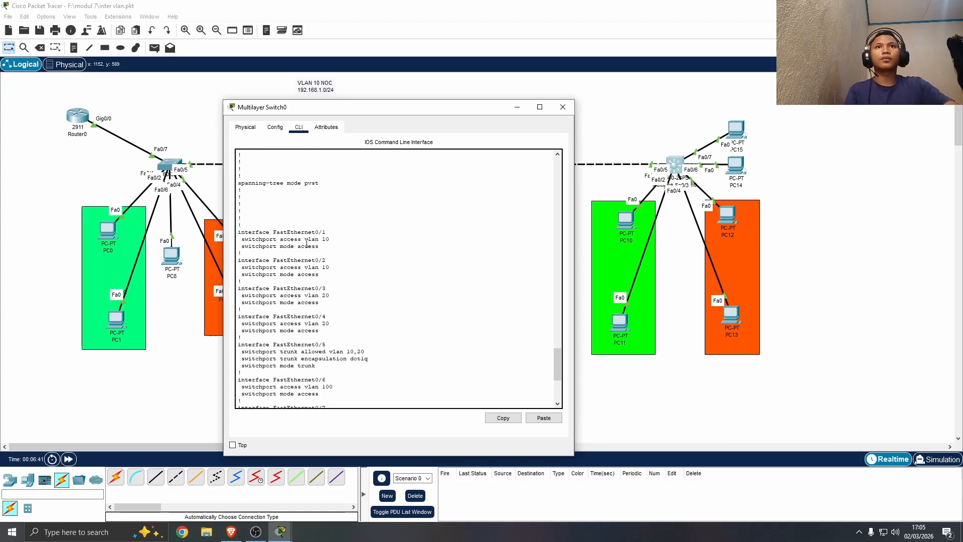
pyautogui.scroll(-1, 336, 323)
pyautogui.scroll(-1, 360, 350)
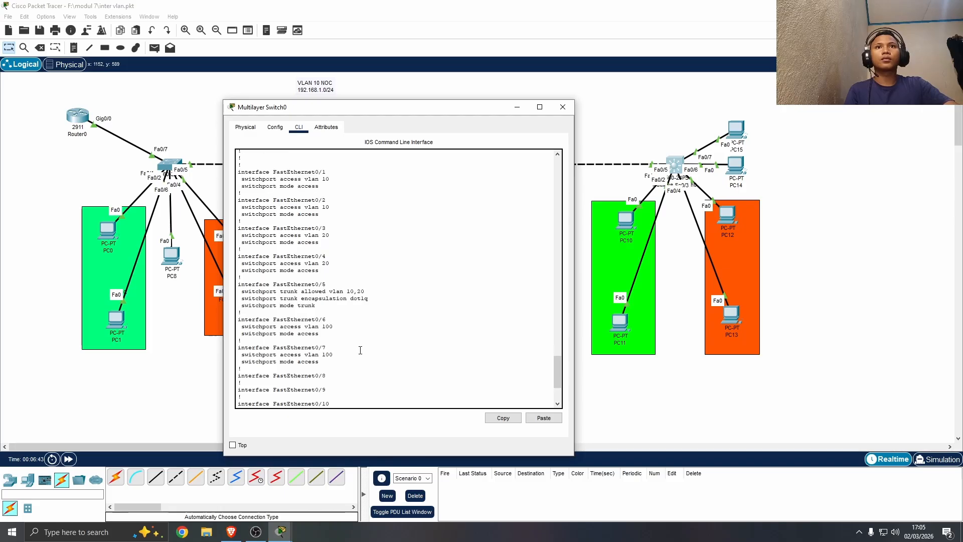
pyautogui.moveTo(244, 320); pyautogui.dragTo(337, 348)
pyautogui.click(342, 362)
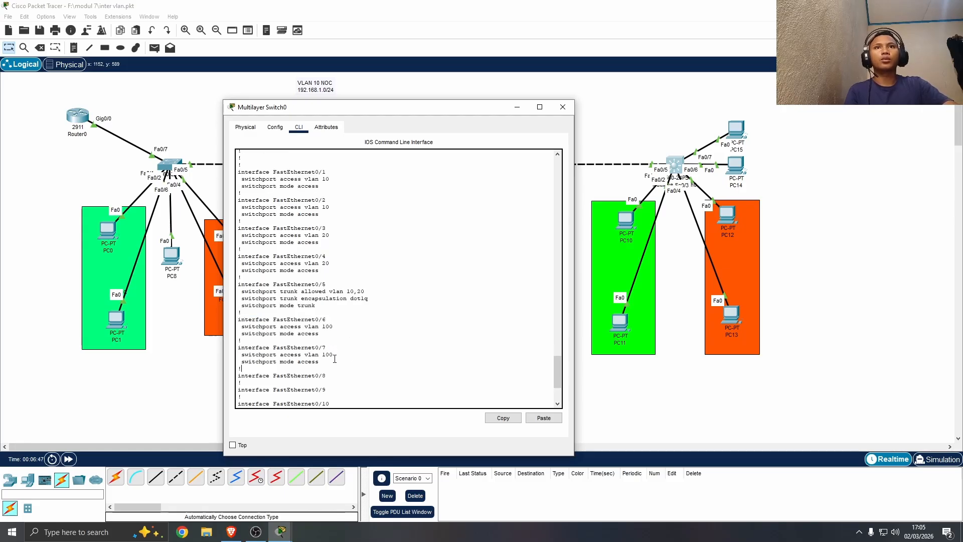
# Continue through the running configuration to the interface Vlan100 entry and examine its IP address and subnet mask
pyautogui.scroll(-4, 334, 358)
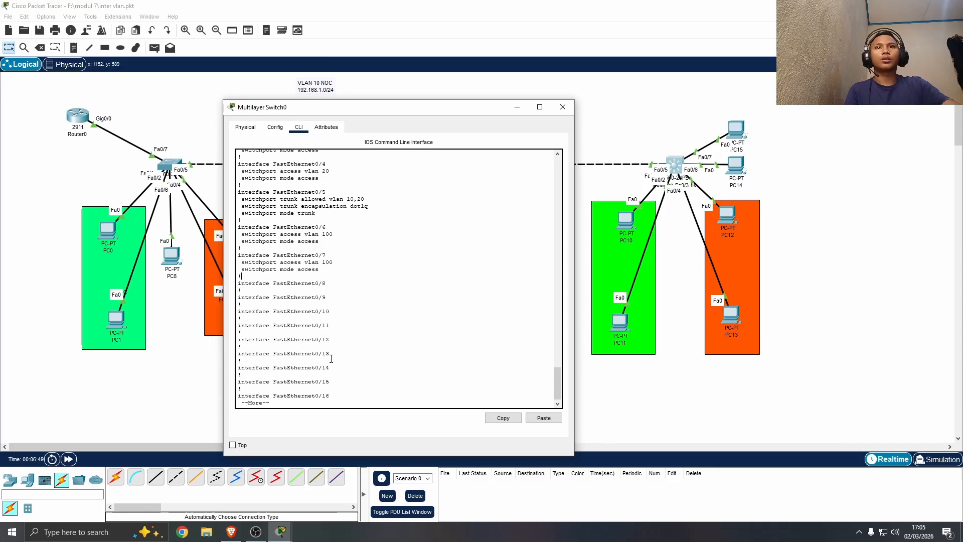
pyautogui.press('Return')
pyautogui.press('Return')
pyautogui.press('Return')
pyautogui.press('Return')
pyautogui.press('Return')
pyautogui.press('Return')
pyautogui.press('Return')
pyautogui.press('Return')
pyautogui.press('Return')
pyautogui.press('Return')
pyautogui.press('Return')
pyautogui.press('Return')
pyautogui.press('Return')
pyautogui.press('Return')
pyautogui.press('Return')
pyautogui.press('Return')
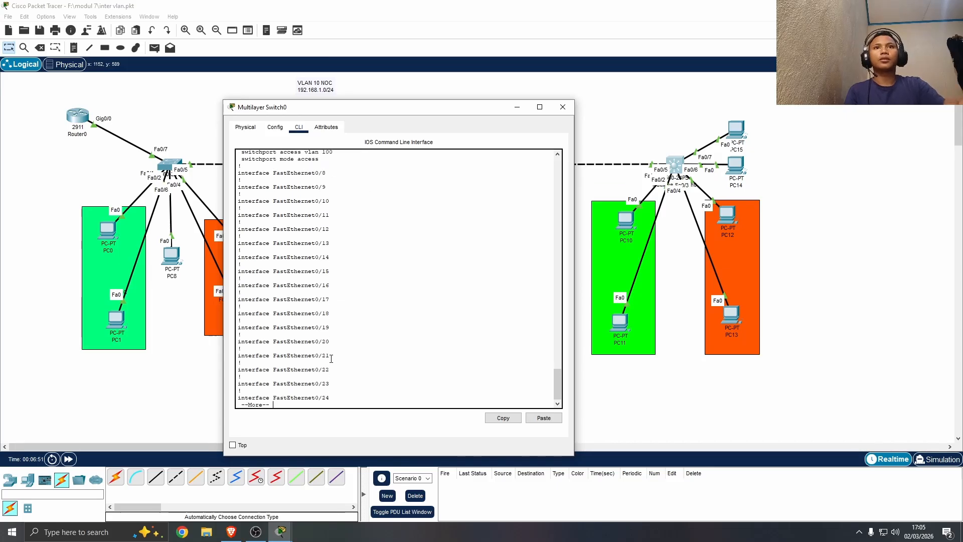
pyautogui.press('Return')
pyautogui.press('Return')
pyautogui.press('Return')
pyautogui.press('Return')
pyautogui.press('Return')
pyautogui.press('Return')
pyautogui.press('Return')
pyautogui.press('Return')
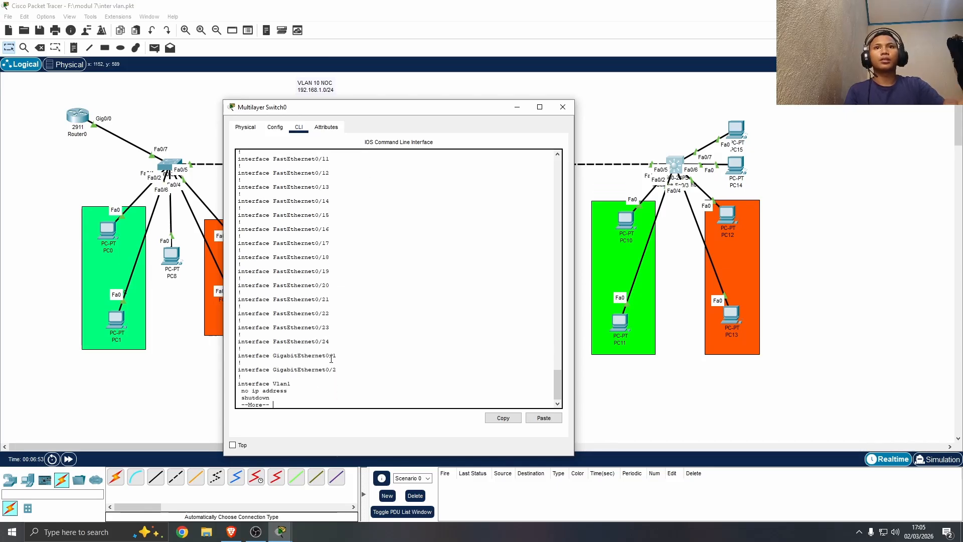
pyautogui.press('Return')
pyautogui.press('Return')
pyautogui.press('Return')
pyautogui.press('Return')
pyautogui.press('Return')
pyautogui.press('Return')
pyautogui.press('Return')
pyautogui.press('Return')
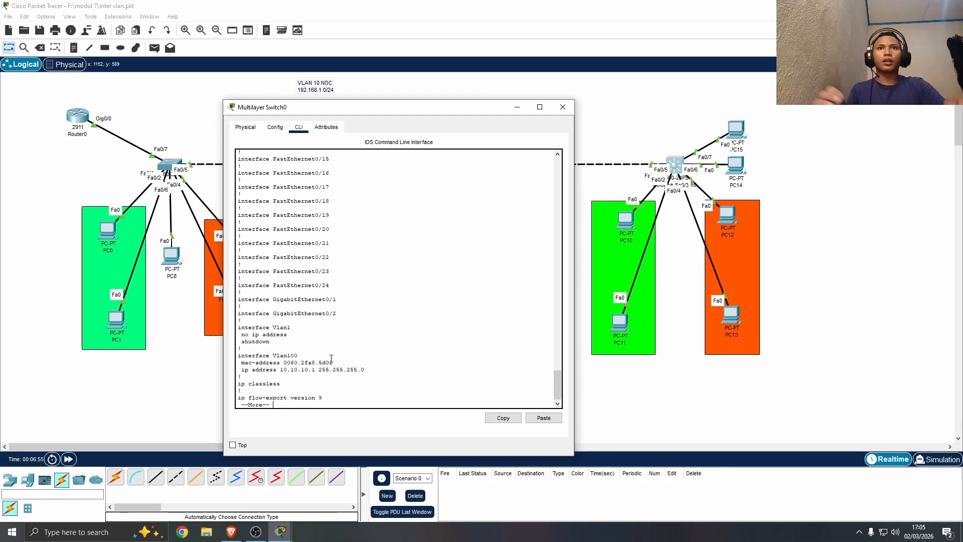
pyautogui.press('Return')
pyautogui.press('Return')
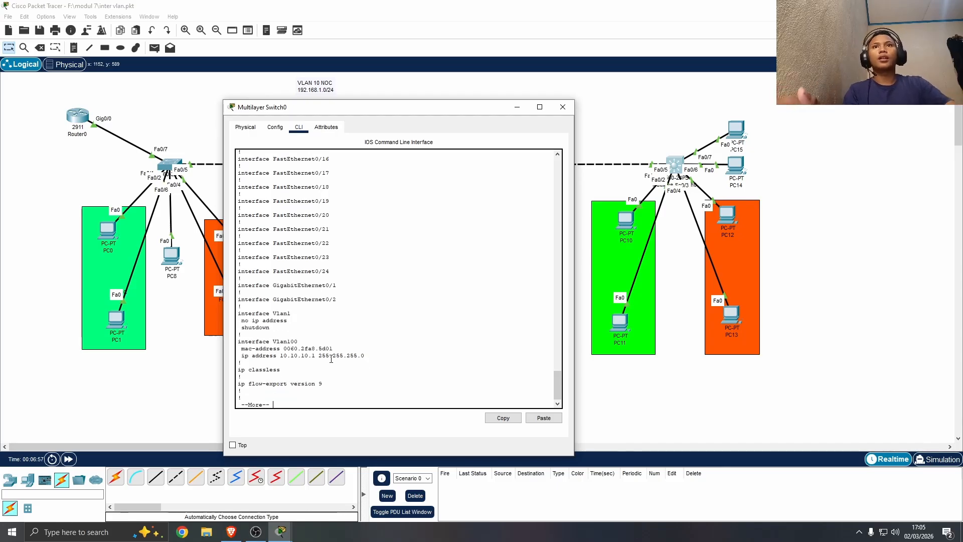
pyautogui.moveTo(262, 344); pyautogui.dragTo(362, 362)
pyautogui.click(385, 360)
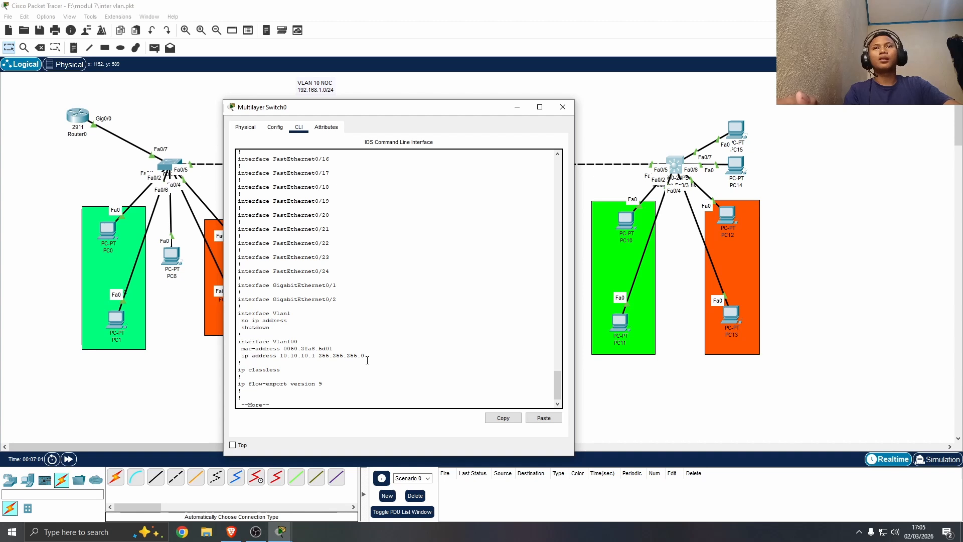
pyautogui.moveTo(285, 359); pyautogui.dragTo(377, 362)
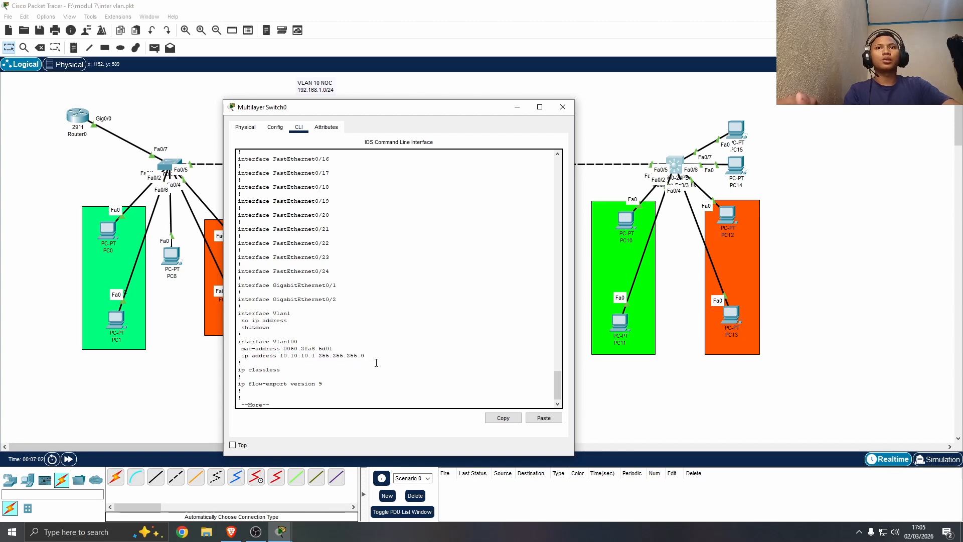
# Page to the end of the running configuration, recheck the interface Vlan100 entry and close the multilayer switch's window
pyautogui.press('Return')
pyautogui.press('Return')
pyautogui.press('Return')
pyautogui.press('Return')
pyautogui.press('Return')
pyautogui.press('Return')
pyautogui.press('Return')
pyautogui.press('Return')
pyautogui.press('Return')
pyautogui.press('Return')
pyautogui.press('Return')
pyautogui.press('Return')
pyautogui.press('Return')
pyautogui.press('Return')
pyautogui.press('Return')
pyautogui.press('Return')
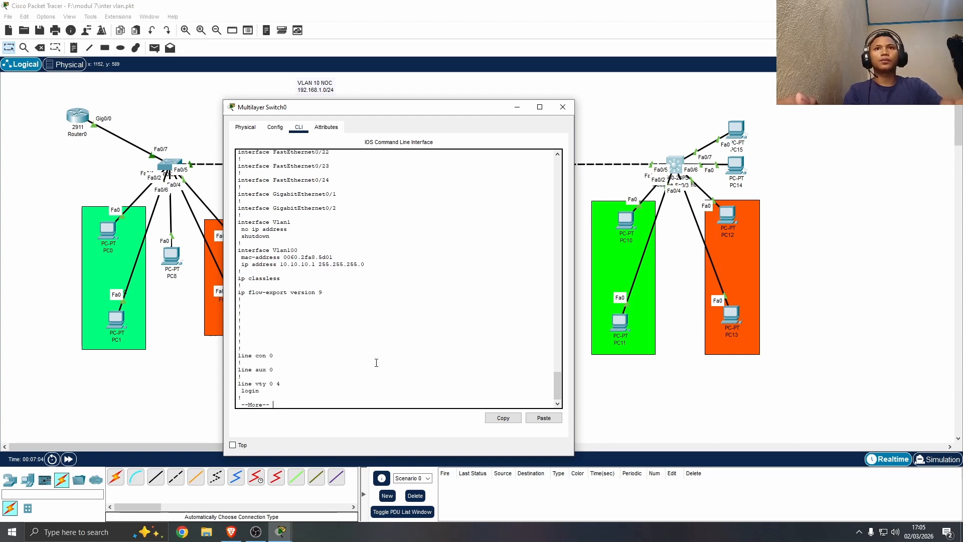
pyautogui.press('Return')
pyautogui.press('Return')
pyautogui.press('Return')
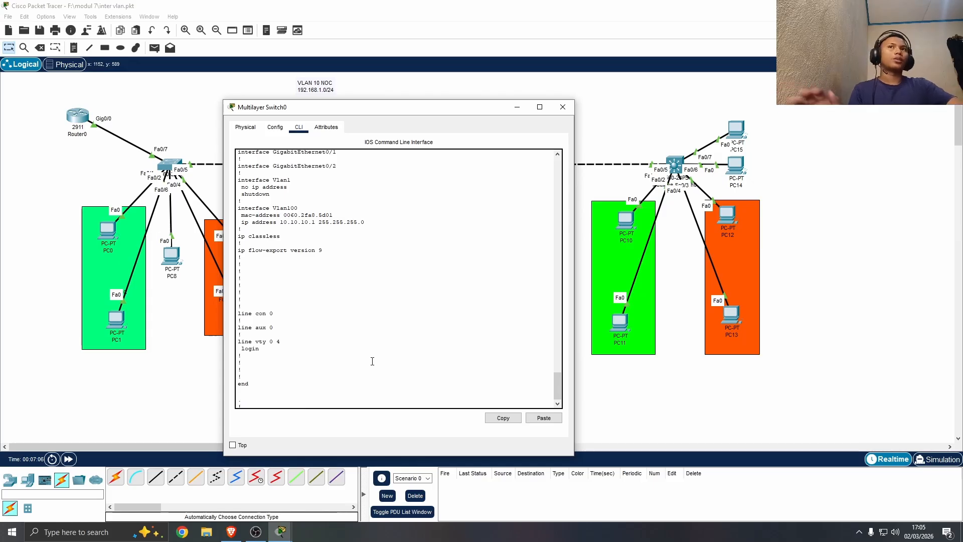
pyautogui.scroll(12, 377, 337)
pyautogui.scroll(-12, 377, 337)
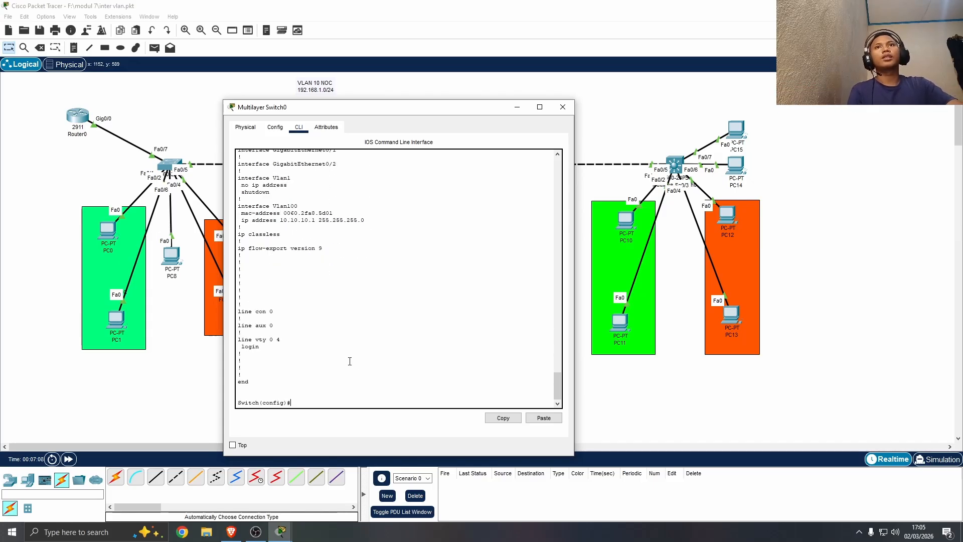
pyautogui.moveTo(555, 388); pyautogui.dragTo(557, 366)
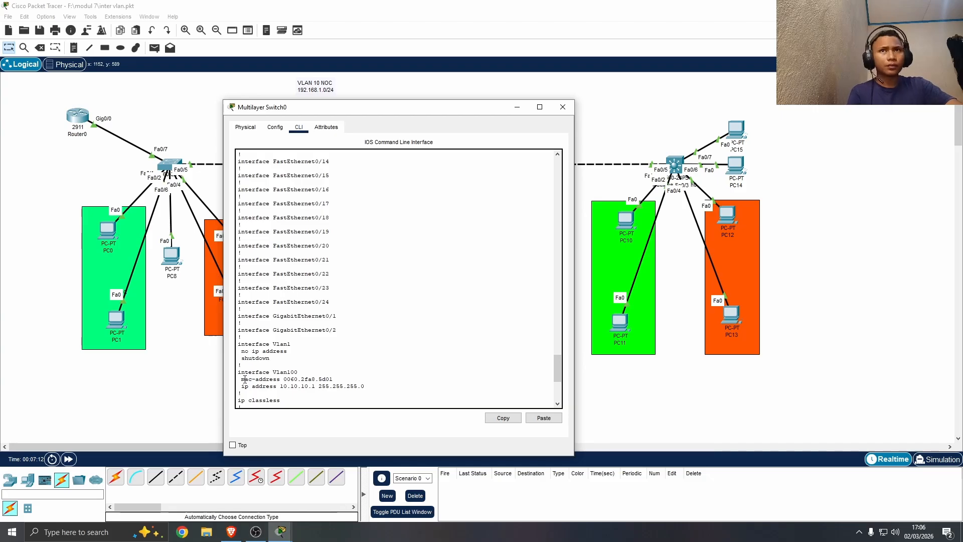
pyautogui.moveTo(238, 373); pyautogui.dragTo(376, 385)
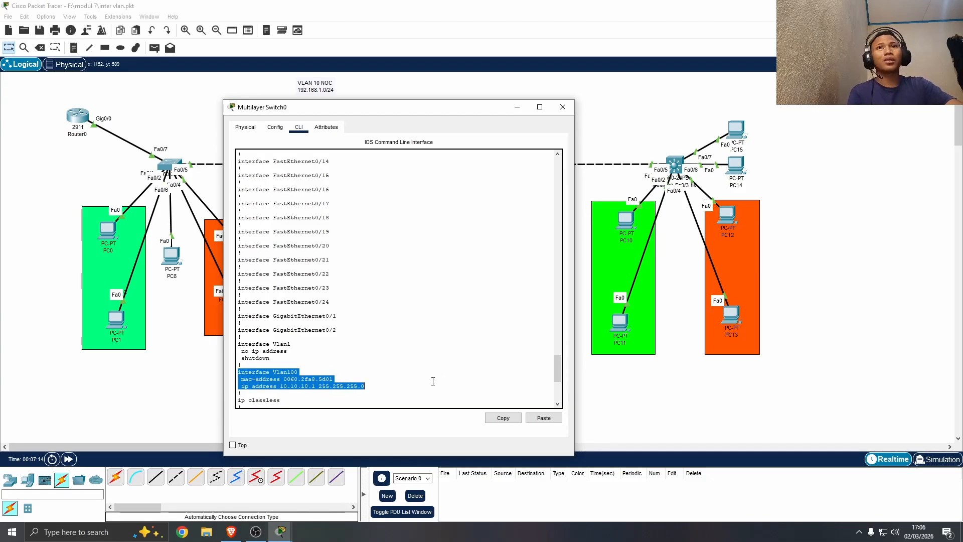
pyautogui.click(370, 387)
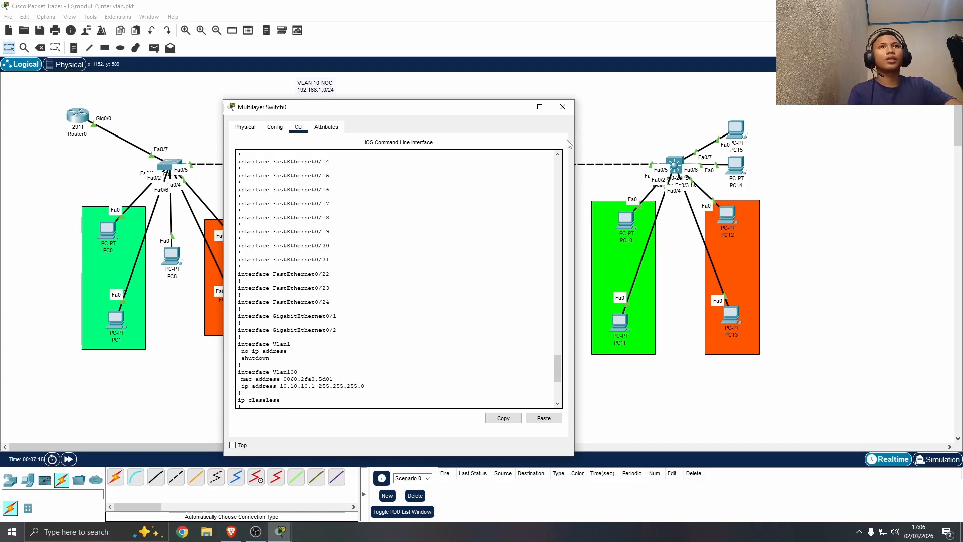
pyautogui.click(563, 107)
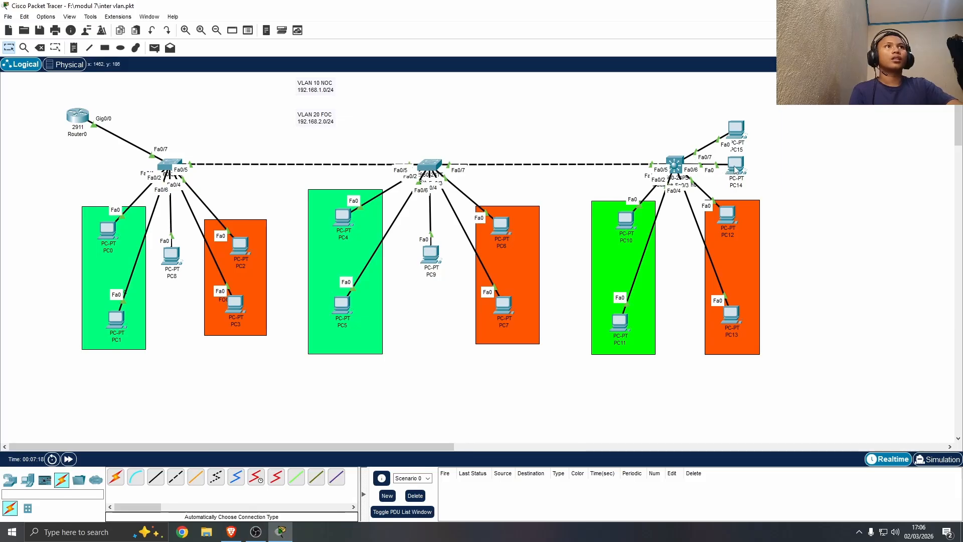
# Set PC14's IPv4 configuration to DHCP and close its window once the request has been answered
pyautogui.click(734, 165)
pyautogui.click(416, 135)
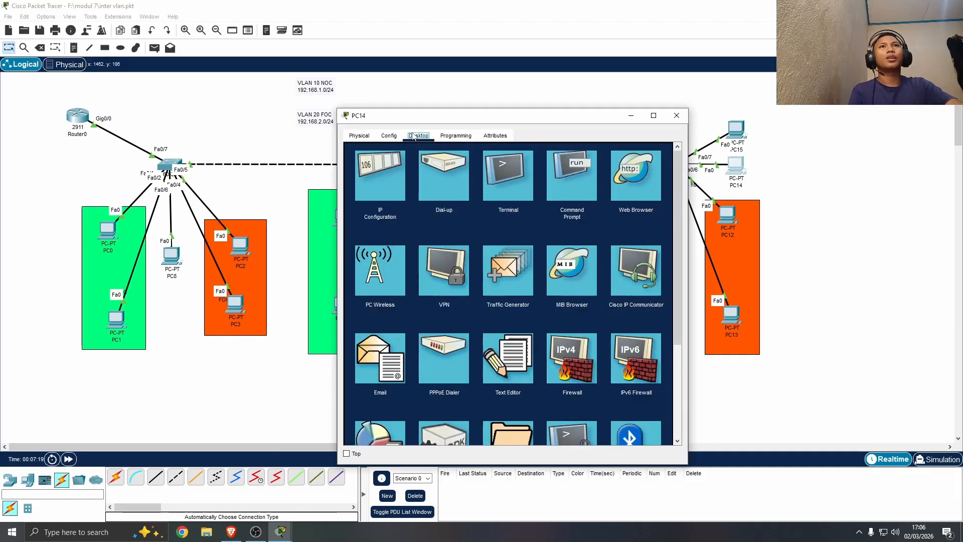
pyautogui.click(389, 183)
pyautogui.click(356, 191)
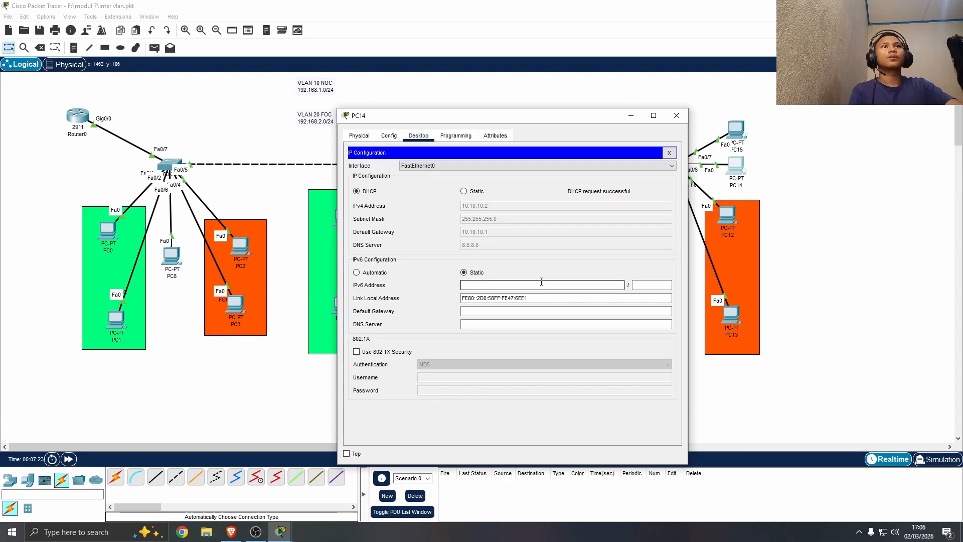
pyautogui.click(676, 116)
# Set PC15's IPv4 configuration to DHCP and close its window once the request has been answered
pyautogui.click(739, 142)
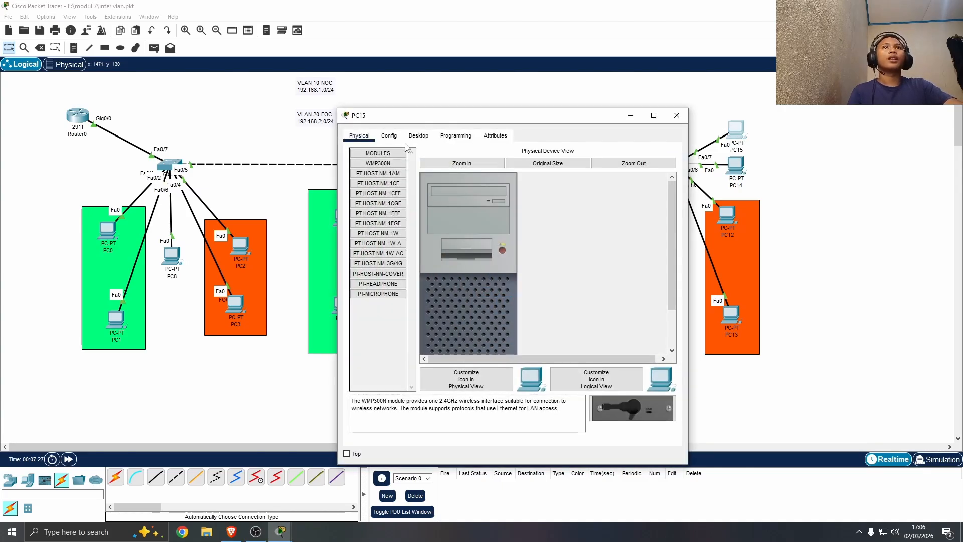
pyautogui.click(388, 135)
pyautogui.click(418, 135)
pyautogui.click(382, 178)
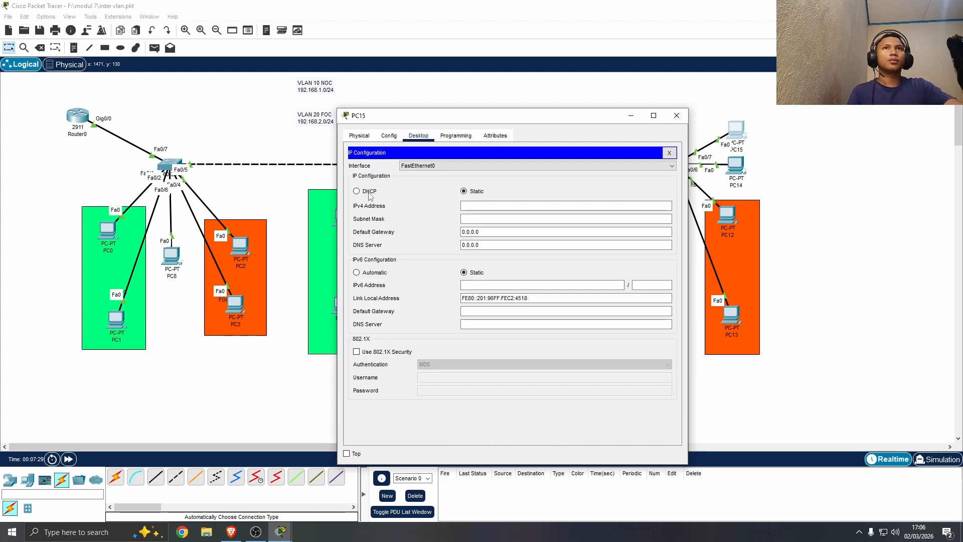
pyautogui.click(368, 192)
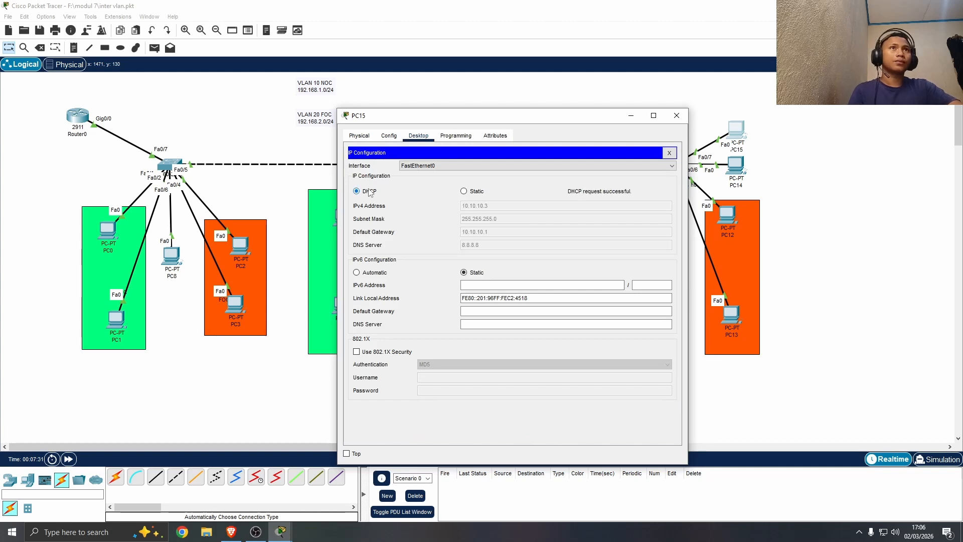
pyautogui.click(676, 116)
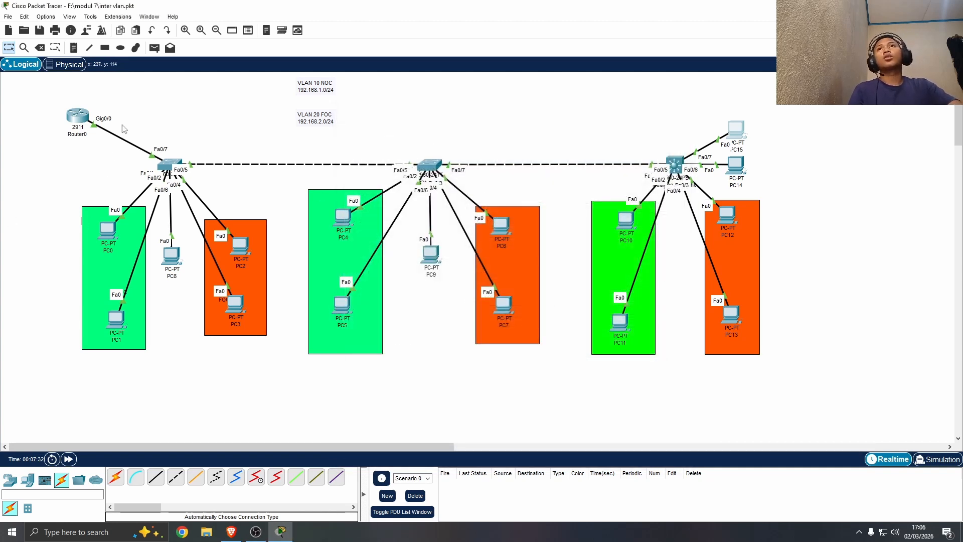
# Send a simple PDU from PC14 to PC15 to test connectivity within VLAN 100
pyautogui.click(735, 165)
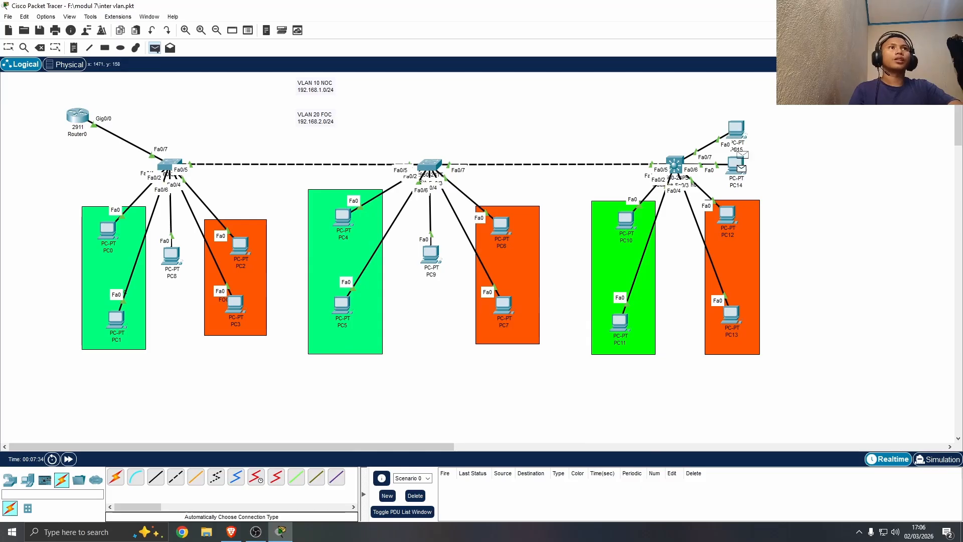
pyautogui.click(739, 143)
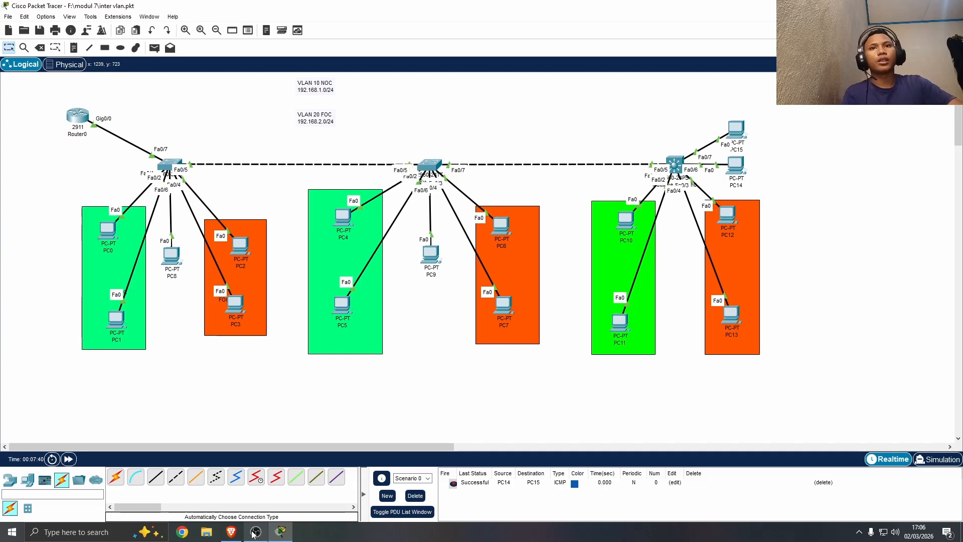
pyautogui.moveTo(253, 533)
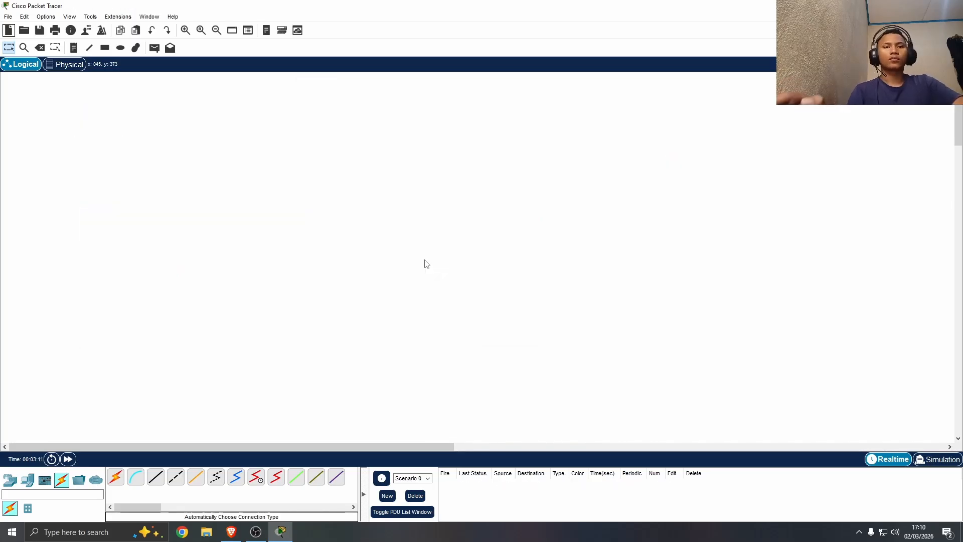
# Place four PCs in two rows of two on the left side of the empty logical workspace
pyautogui.click(27, 480)
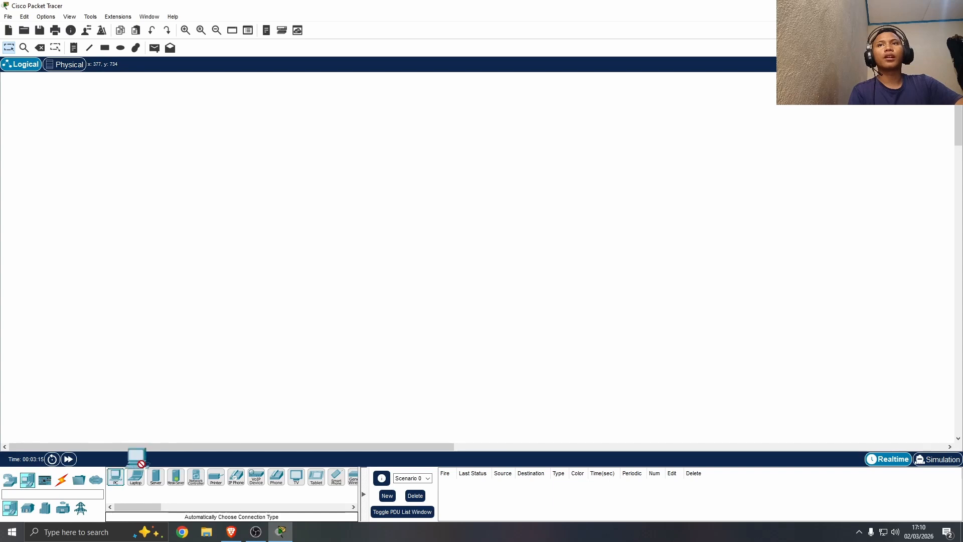
pyautogui.moveTo(115, 477); pyautogui.dragTo(116, 242)
pyautogui.moveTo(116, 477); pyautogui.dragTo(179, 232)
pyautogui.moveTo(114, 482); pyautogui.dragTo(112, 337)
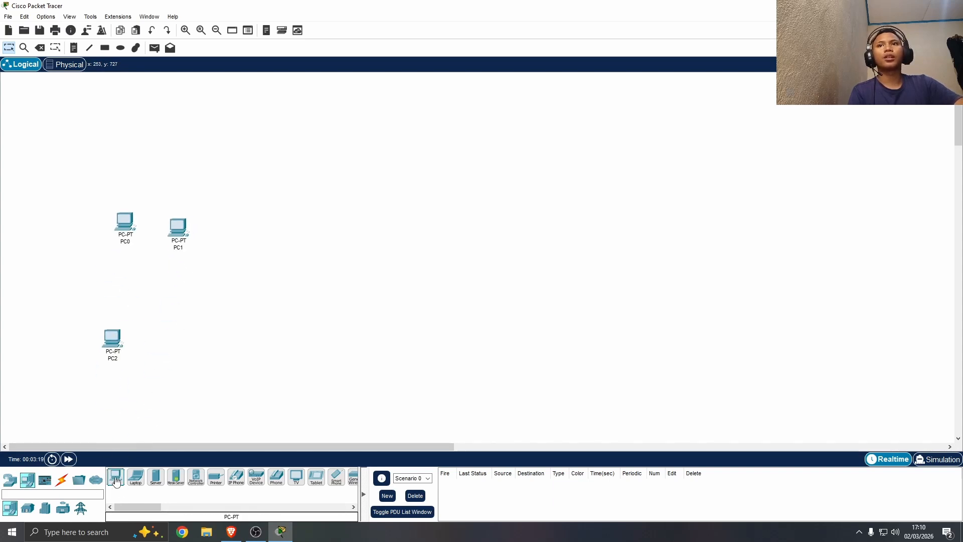
pyautogui.moveTo(115, 479); pyautogui.dragTo(180, 297)
# Move the two lower PCs closer to the upper pair and shift all four PCs down together
pyautogui.moveTo(109, 335); pyautogui.dragTo(105, 289)
pyautogui.moveTo(171, 312); pyautogui.dragTo(164, 305)
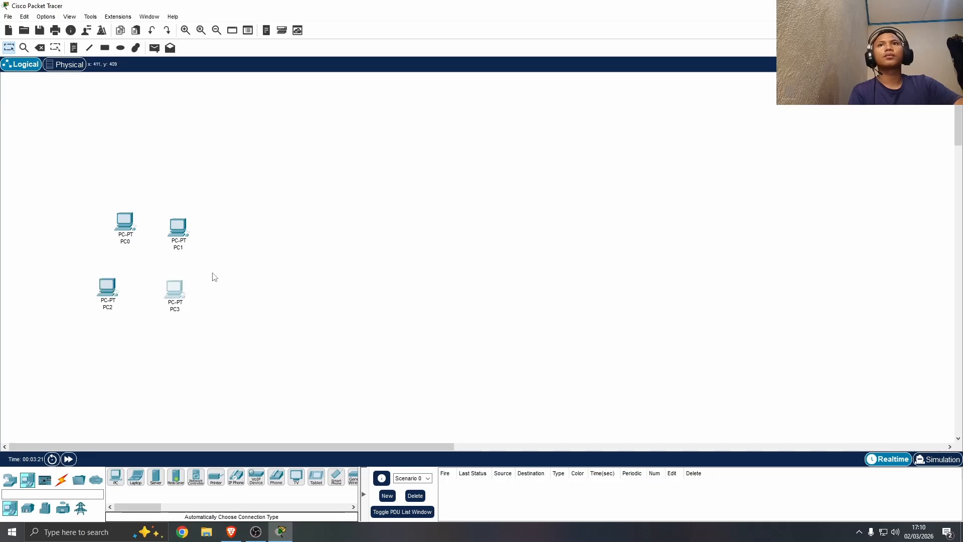
pyautogui.moveTo(256, 178); pyautogui.dragTo(99, 336)
pyautogui.moveTo(179, 233); pyautogui.dragTo(166, 291)
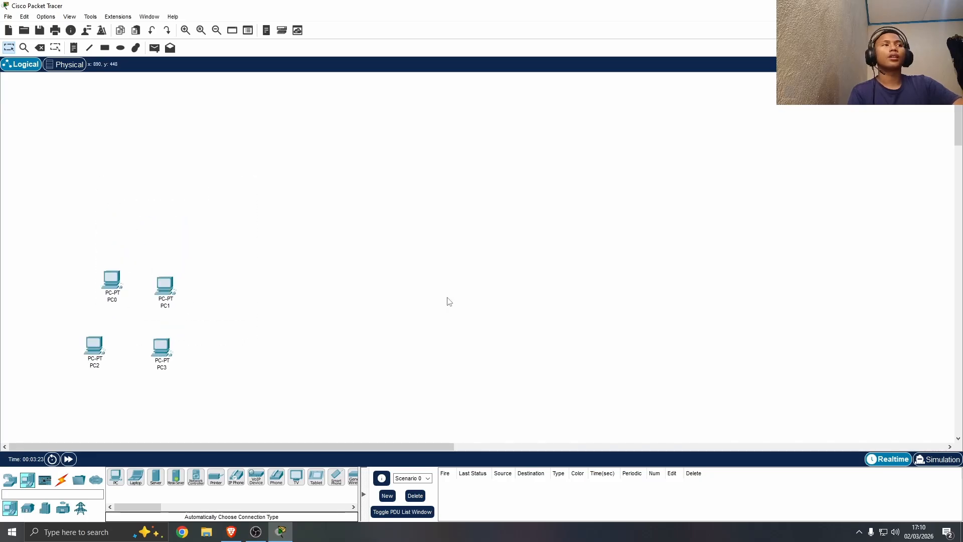
# Place four more PCs, PC4 to PC7, as a second group beside the first four
pyautogui.click(216, 30)
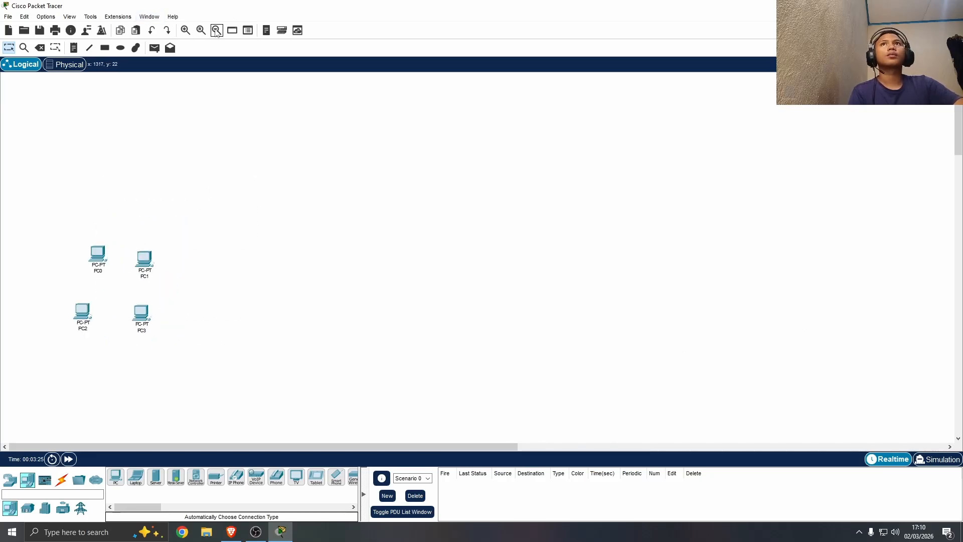
pyautogui.click(115, 476)
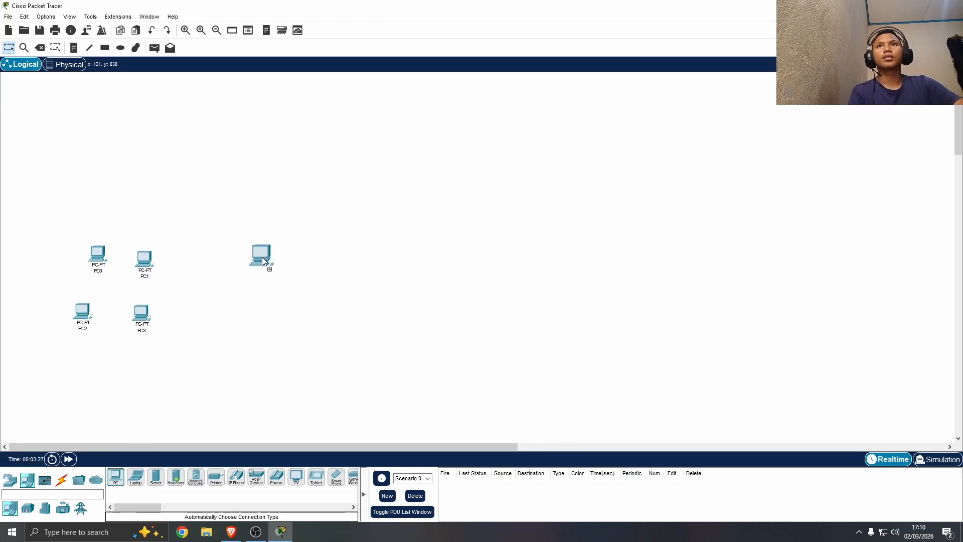
pyautogui.click(116, 476)
pyautogui.click(275, 323)
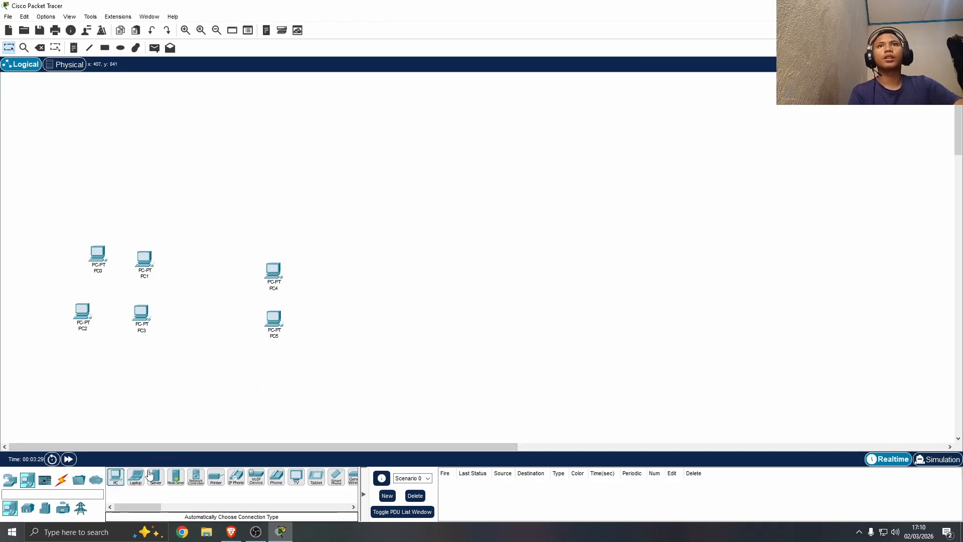
pyautogui.click(117, 479)
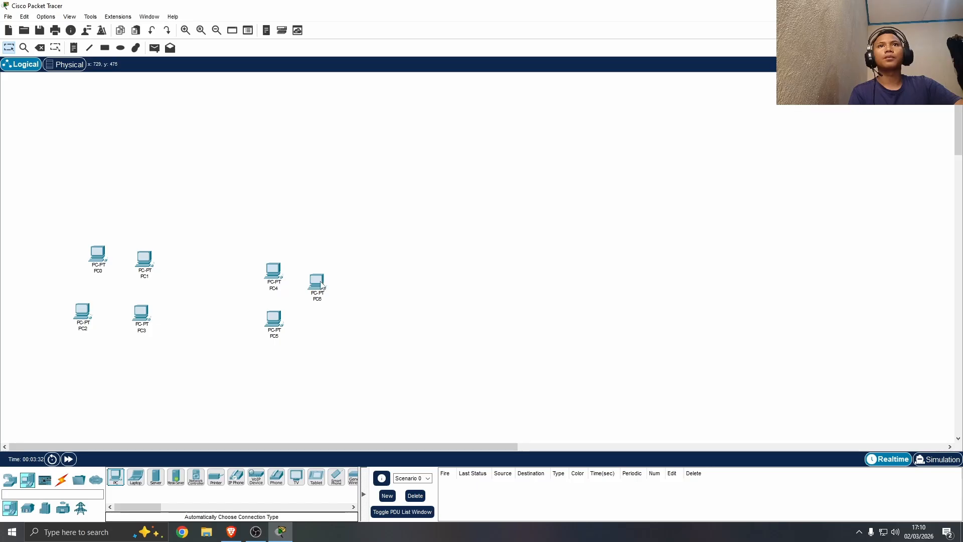
pyautogui.click(317, 308)
pyautogui.moveTo(318, 310); pyautogui.dragTo(224, 369)
pyautogui.click(116, 477)
pyautogui.click(316, 329)
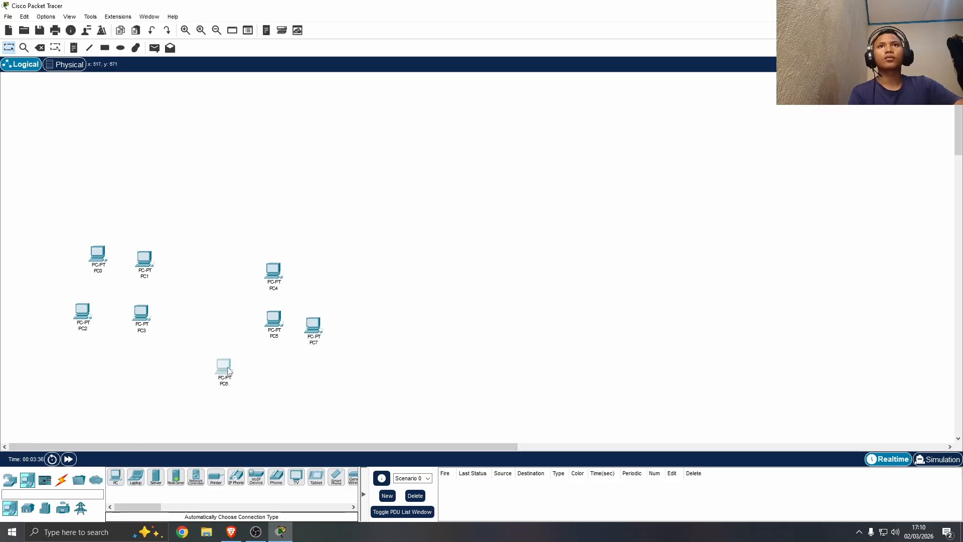
# Rearrange the second group into two rows of two, with PC4 and PC5 above PC6 and PC7
pyautogui.moveTo(274, 320); pyautogui.dragTo(319, 265)
pyautogui.moveTo(224, 367); pyautogui.dragTo(275, 321)
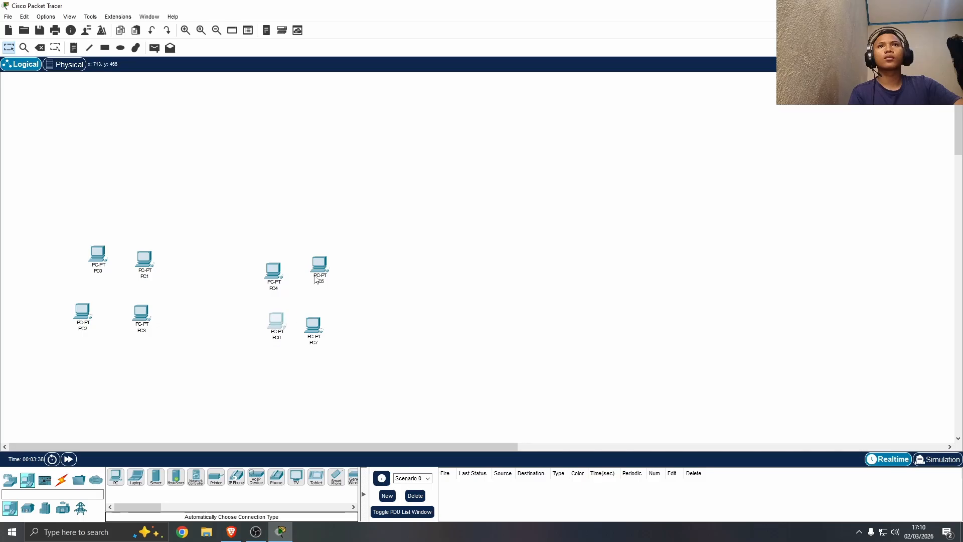
pyautogui.moveTo(318, 267); pyautogui.dragTo(304, 285)
pyautogui.moveTo(277, 320); pyautogui.dragTo(267, 323)
pyautogui.moveTo(305, 284); pyautogui.dragTo(316, 273)
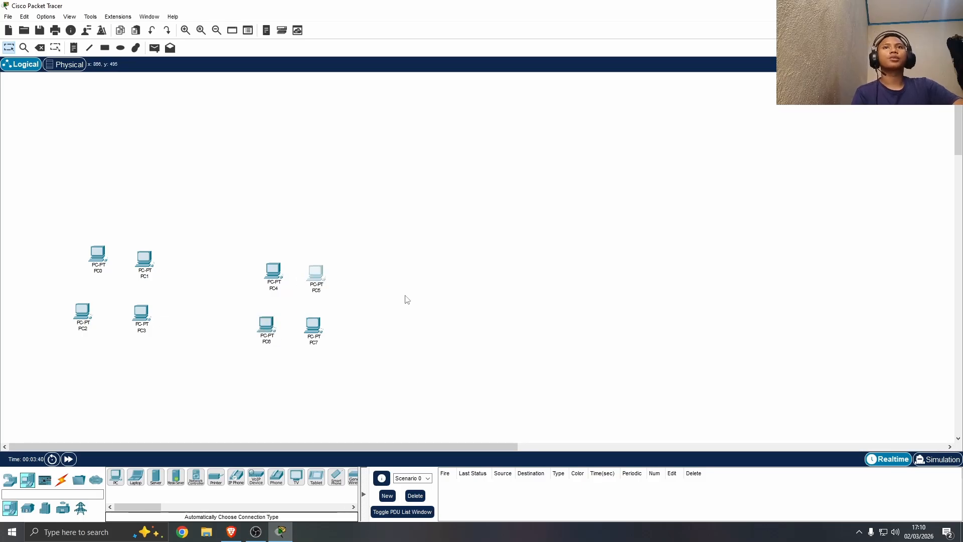
pyautogui.click(352, 379)
# Place a third group of four PCs, PC8 to PC11, in two rows of two beyond the second group
pyautogui.click(115, 475)
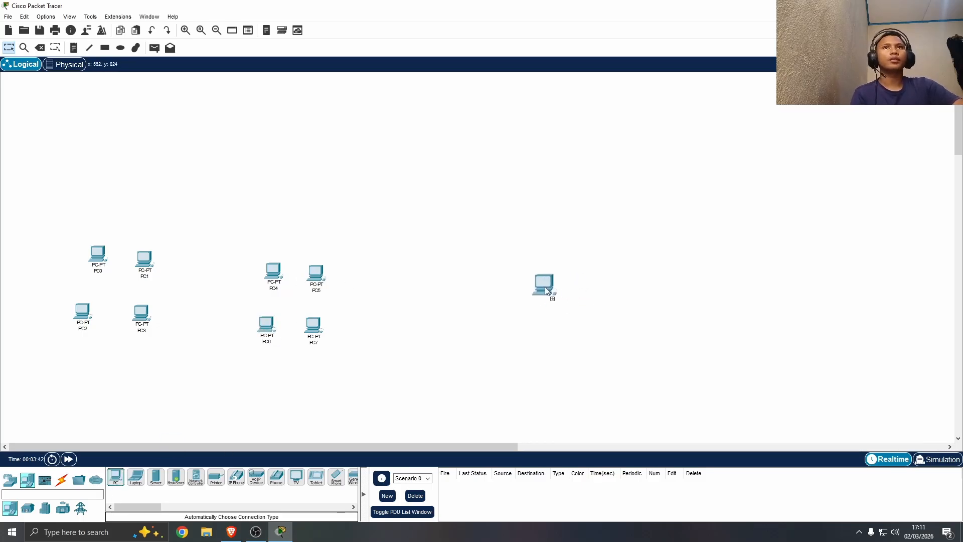
pyautogui.click(544, 286)
pyautogui.click(116, 479)
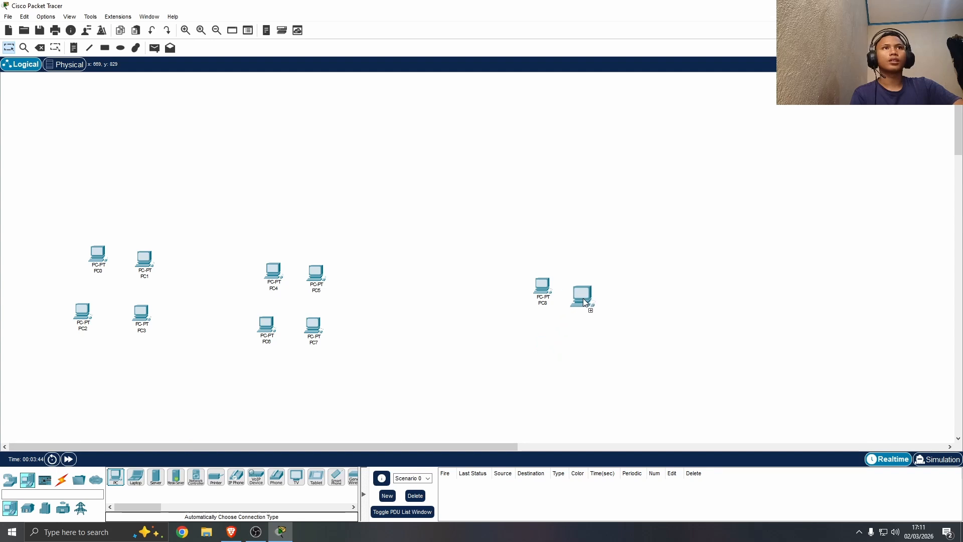
pyautogui.click(586, 291)
pyautogui.click(116, 479)
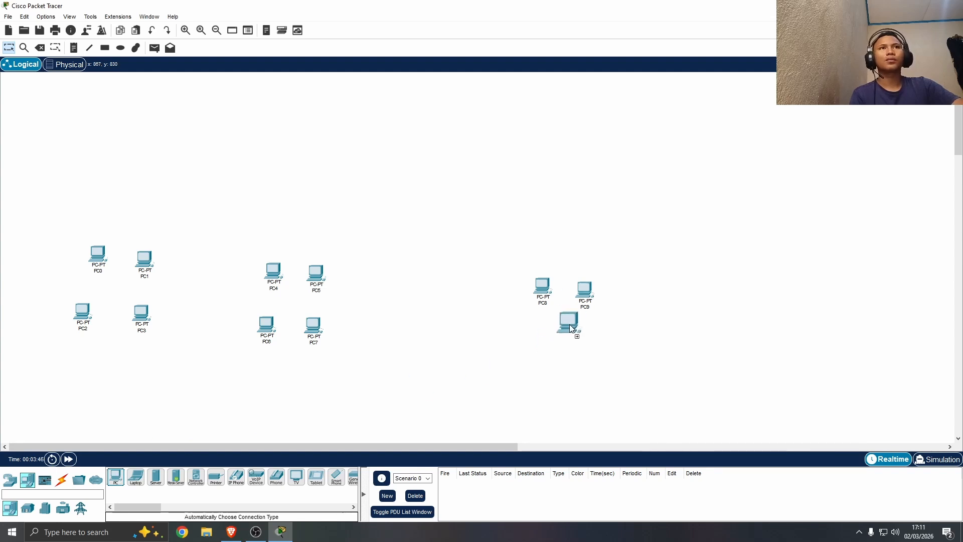
pyautogui.click(543, 329)
pyautogui.click(116, 479)
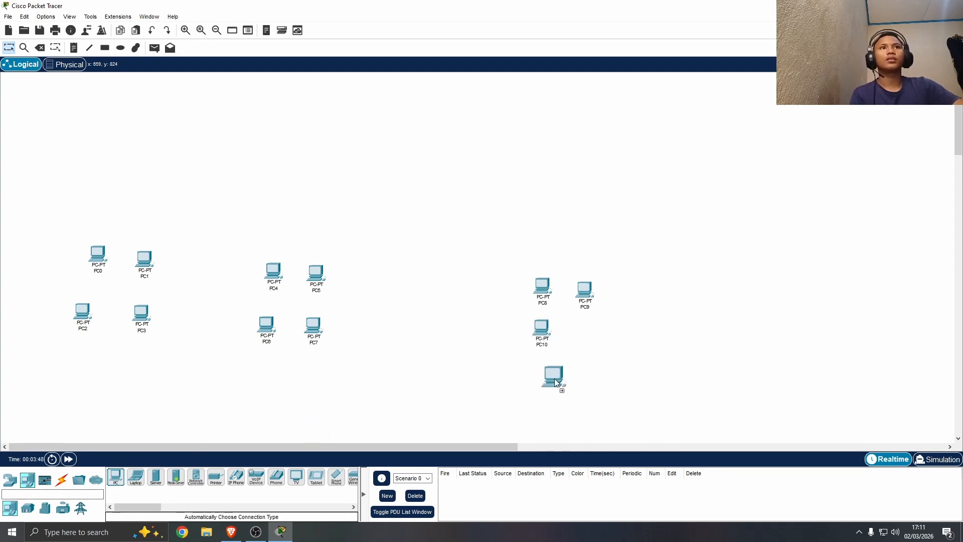
pyautogui.click(578, 337)
# Move the whole third group, PC8 to PC11, closer to the second group
pyautogui.moveTo(651, 268); pyautogui.dragTo(500, 368)
pyautogui.moveTo(553, 337); pyautogui.dragTo(485, 335)
pyautogui.click(486, 335)
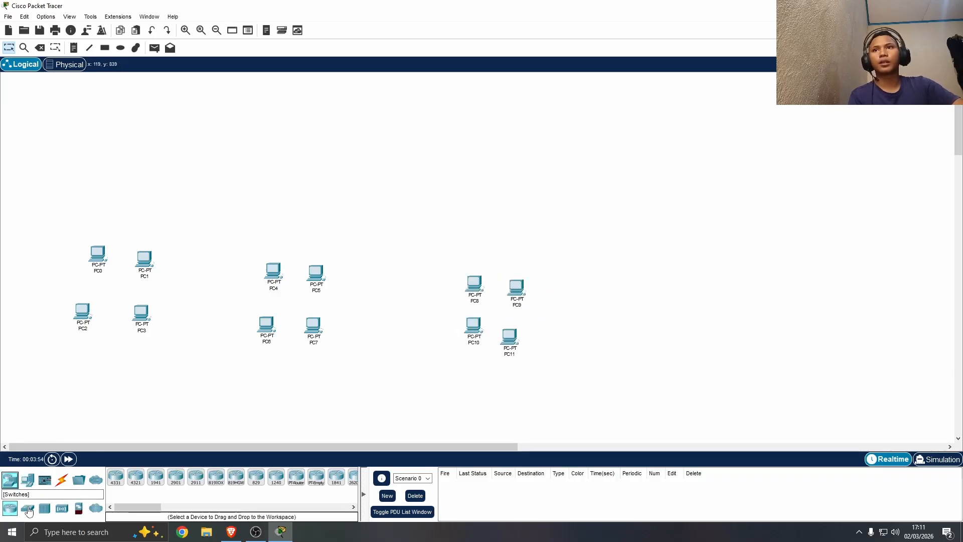
# Place a 2960 switch above each of the three PC groups and a 2911 router above the middle switch
pyautogui.click(10, 479)
pyautogui.moveTo(116, 476); pyautogui.dragTo(132, 210)
pyautogui.moveTo(115, 476); pyautogui.dragTo(306, 210)
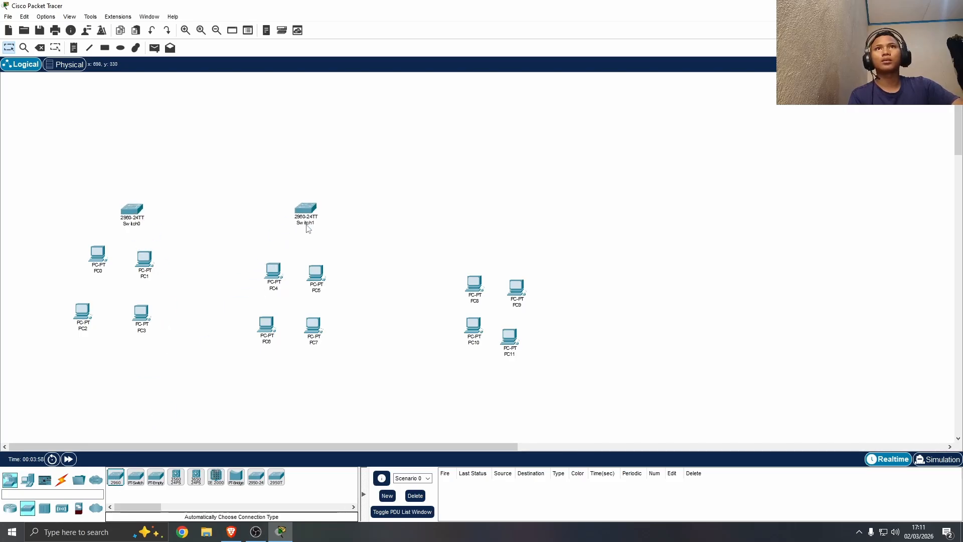
pyautogui.moveTo(117, 479); pyautogui.dragTo(506, 235)
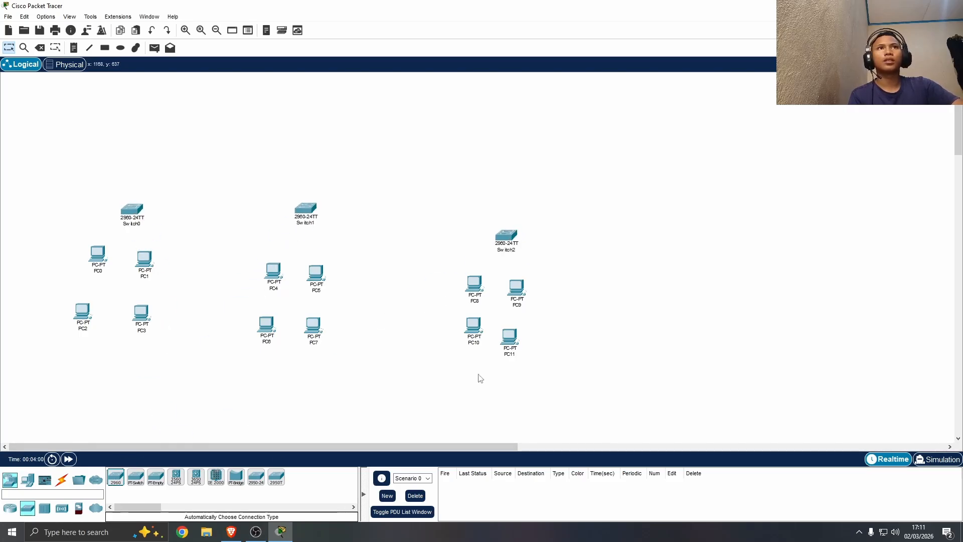
pyautogui.click(10, 508)
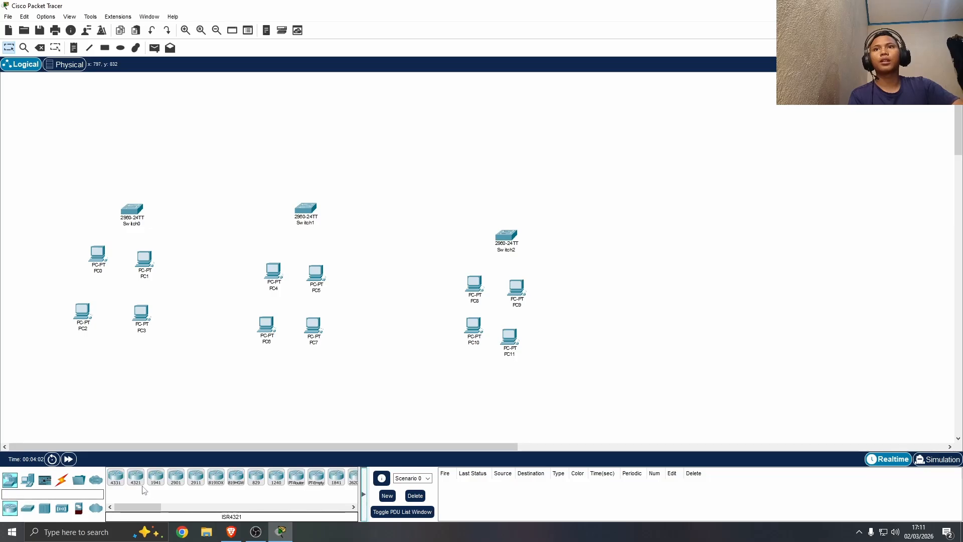
pyautogui.moveTo(199, 485); pyautogui.dragTo(308, 125)
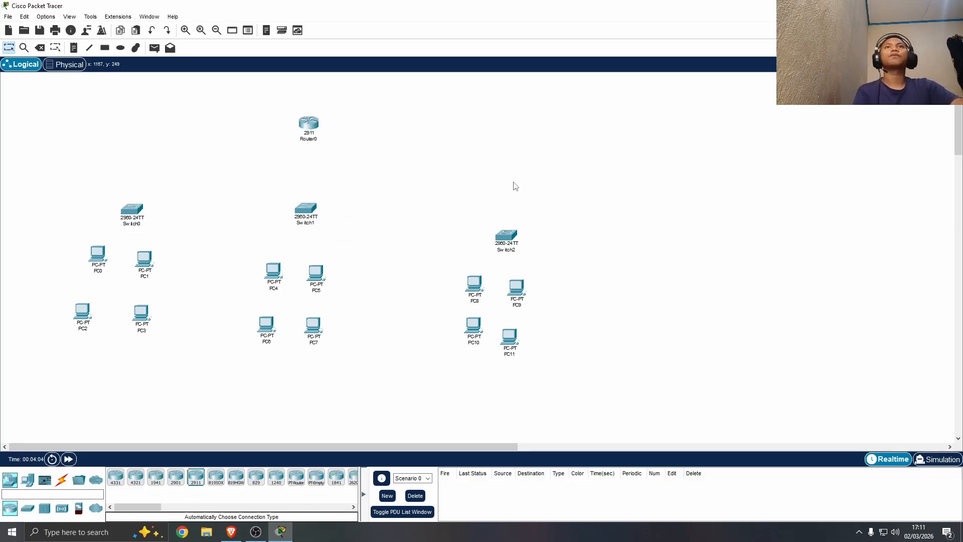
# Connect Router0 to Switch1 with an automatically chosen cable
pyautogui.click(62, 479)
pyautogui.click(115, 476)
pyautogui.click(309, 123)
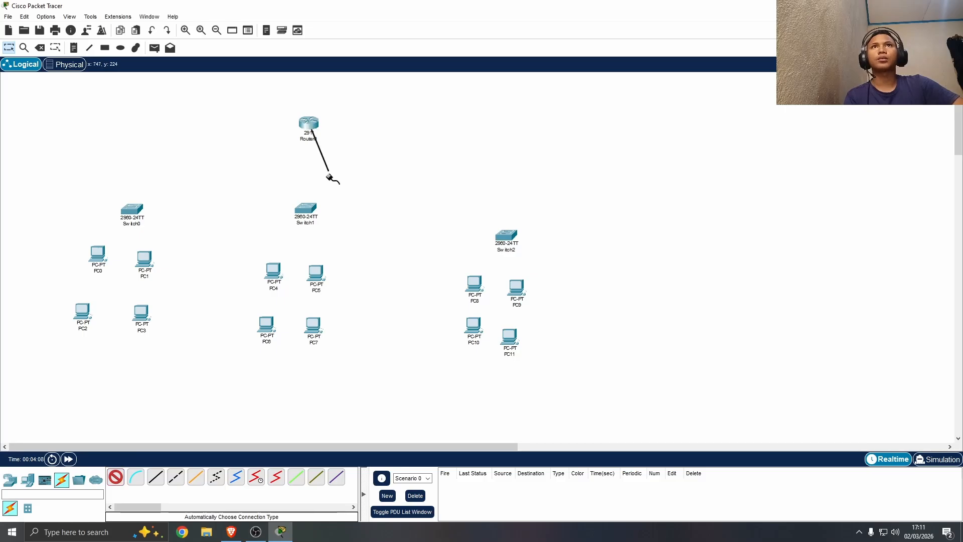
pyautogui.click(306, 208)
# Connect Switch1 to Switch0 and to Switch2 with automatically chosen cables
pyautogui.click(117, 479)
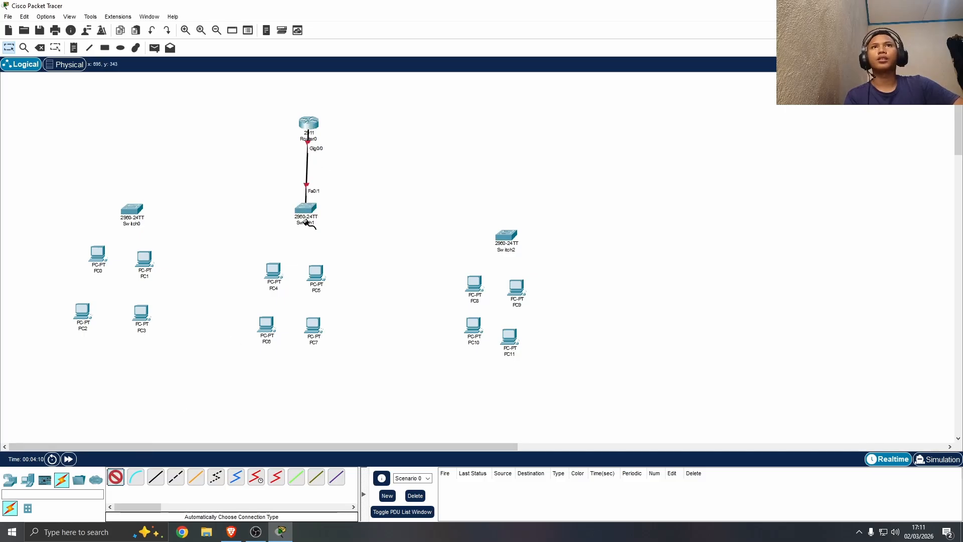
pyautogui.click(306, 207)
pyautogui.click(132, 208)
pyautogui.click(116, 477)
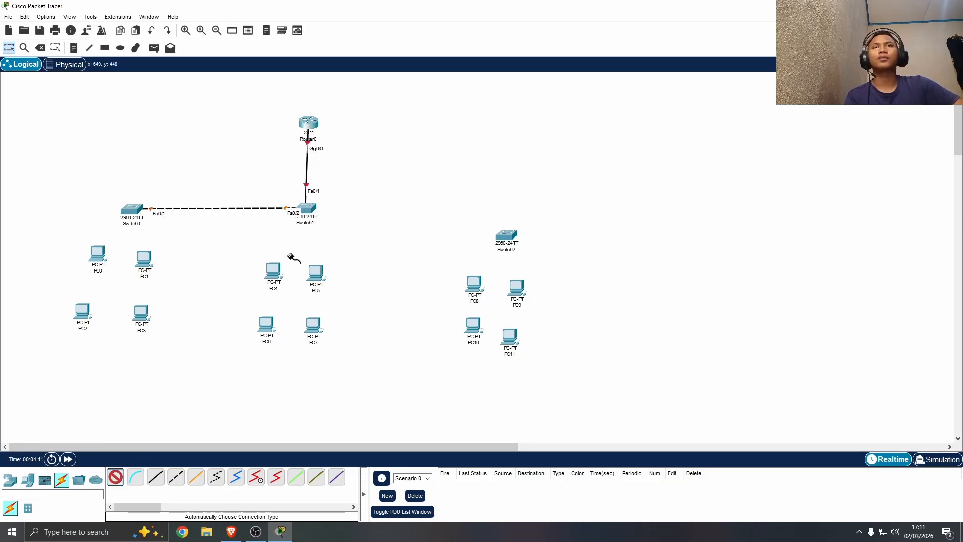
pyautogui.click(306, 208)
pyautogui.click(503, 238)
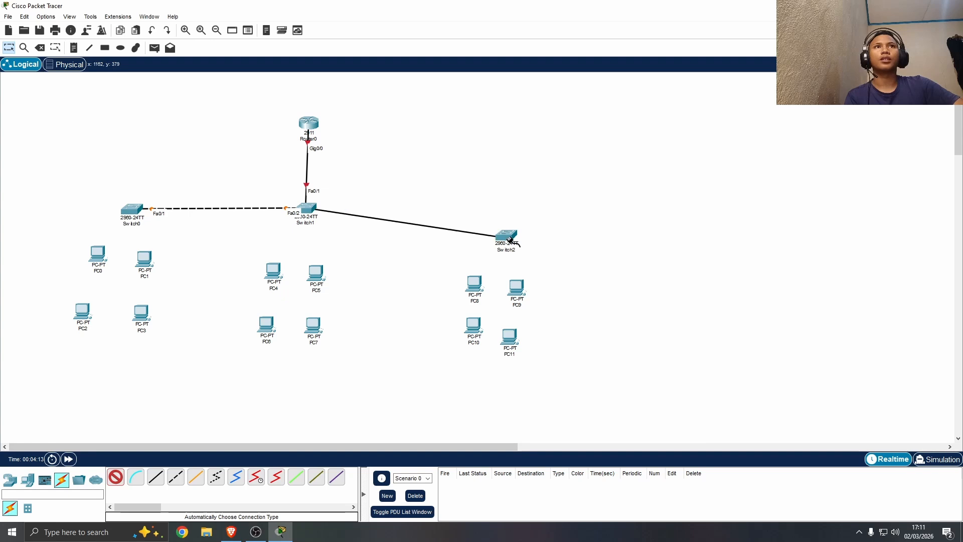
# Connect Switch0 to PC0 and PC1 with automatically chosen cables
pyautogui.click(115, 476)
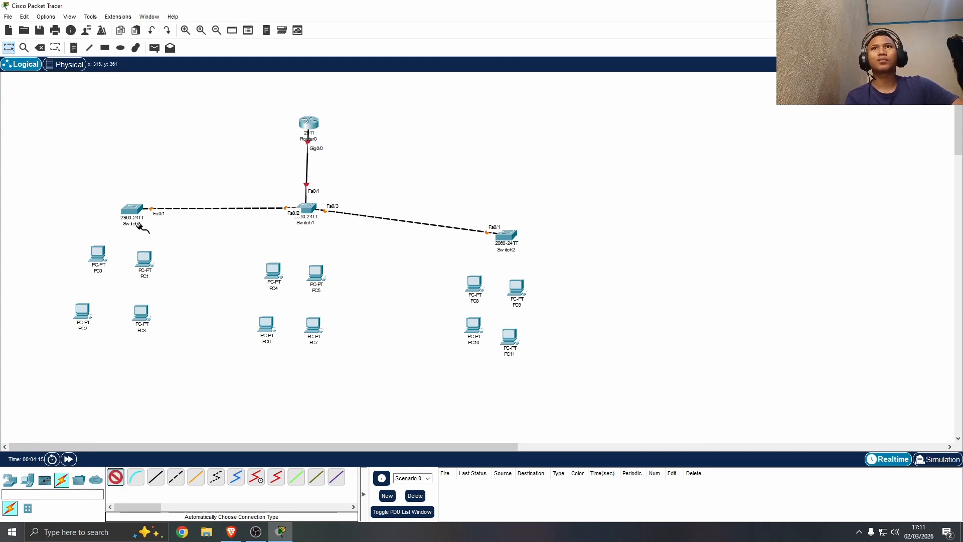
pyautogui.click(132, 209)
pyautogui.click(101, 254)
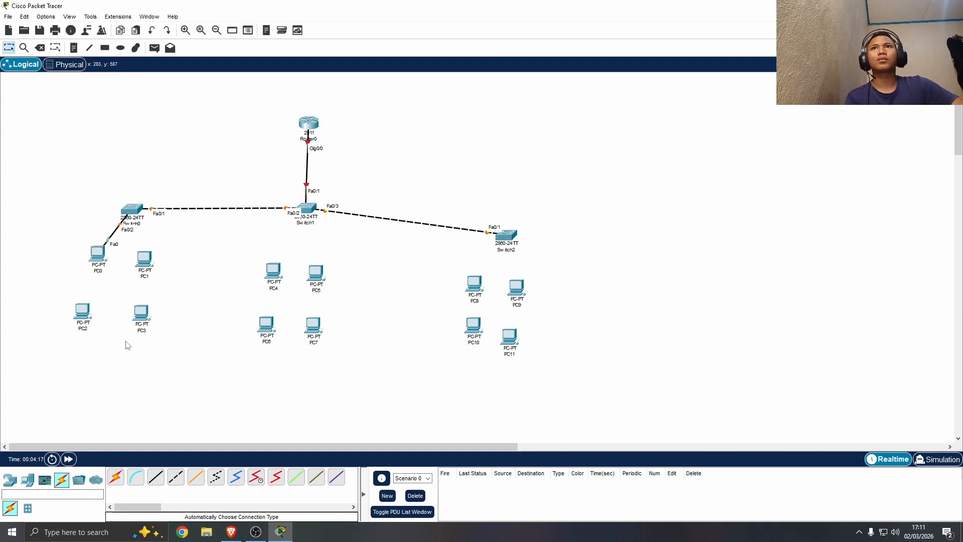
pyautogui.click(115, 477)
pyautogui.click(132, 210)
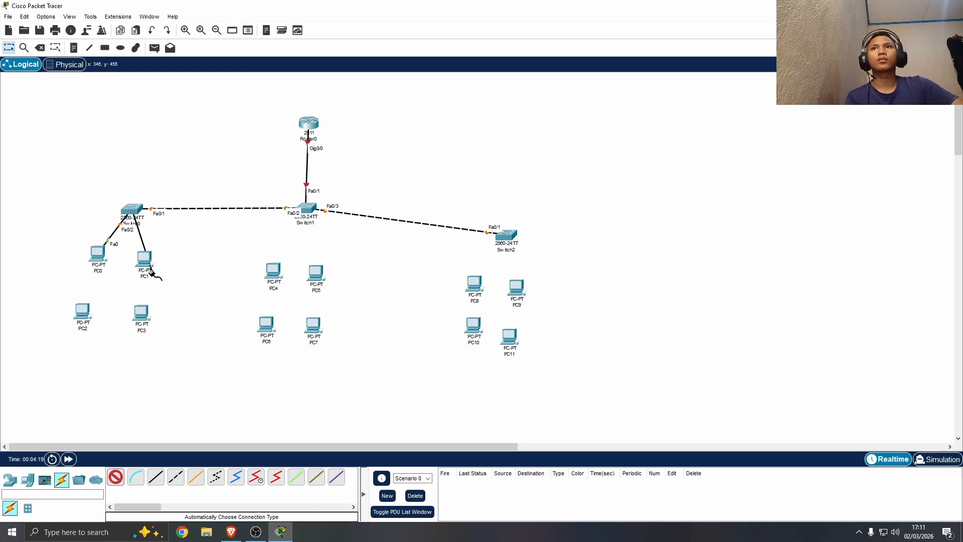
pyautogui.click(144, 259)
# Connect Switch0 to PC2 and PC3 with automatically chosen cables
pyautogui.click(116, 477)
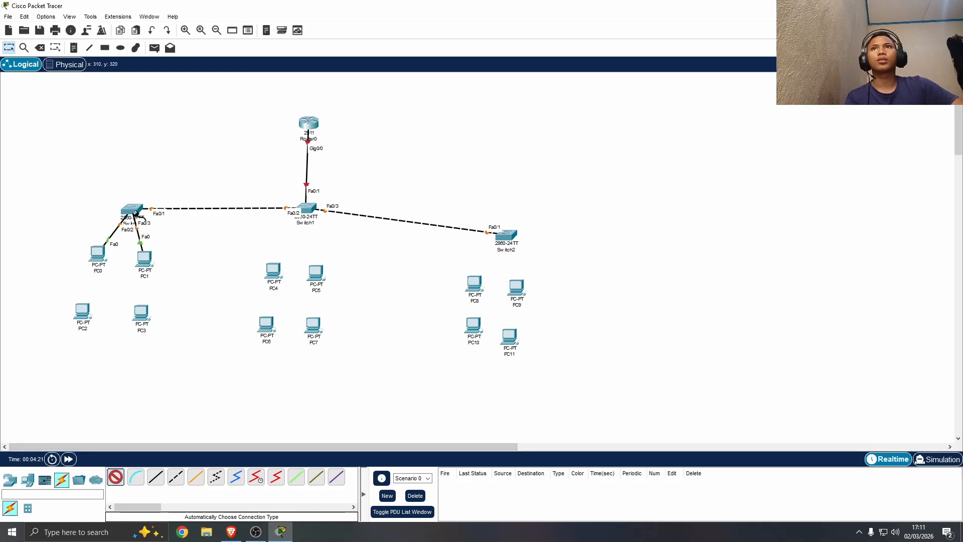
pyautogui.click(132, 209)
pyautogui.click(83, 312)
pyautogui.click(115, 476)
pyautogui.click(132, 211)
pyautogui.click(143, 314)
# Connect Switch1 to PC4 and PC5 with automatically chosen cables
pyautogui.click(116, 476)
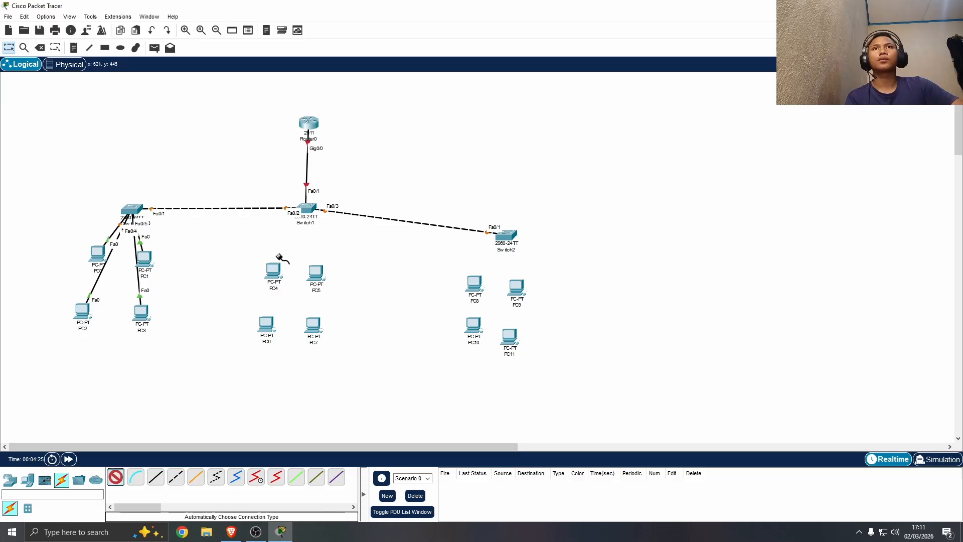
pyautogui.click(305, 210)
pyautogui.click(283, 266)
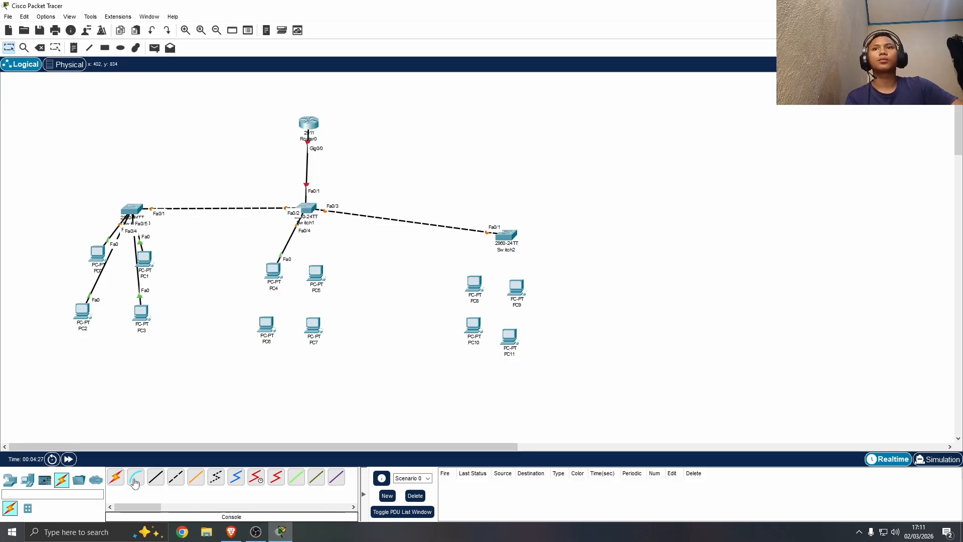
pyautogui.click(115, 477)
pyautogui.click(306, 205)
pyautogui.click(316, 272)
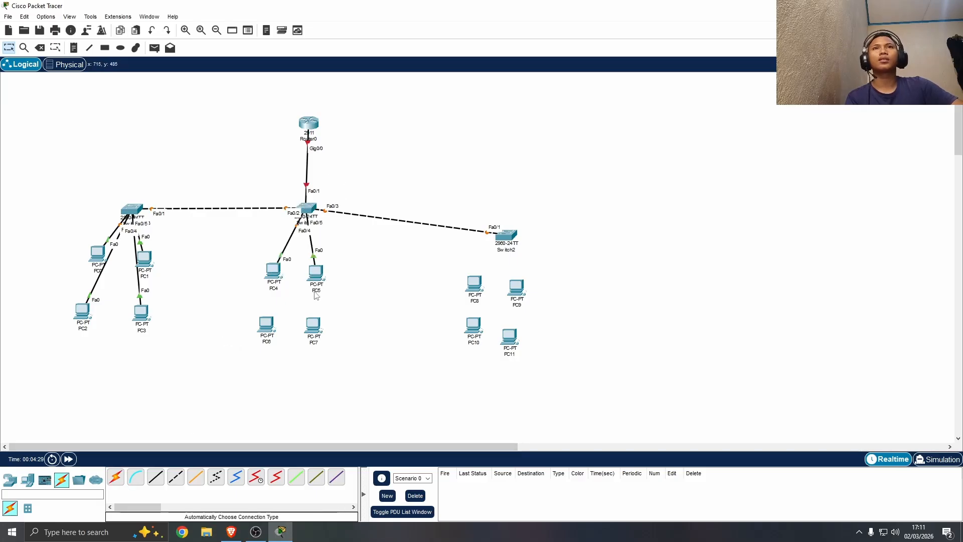
# Connect Switch1 to PC6 and PC7 with automatically chosen cables
pyautogui.click(115, 477)
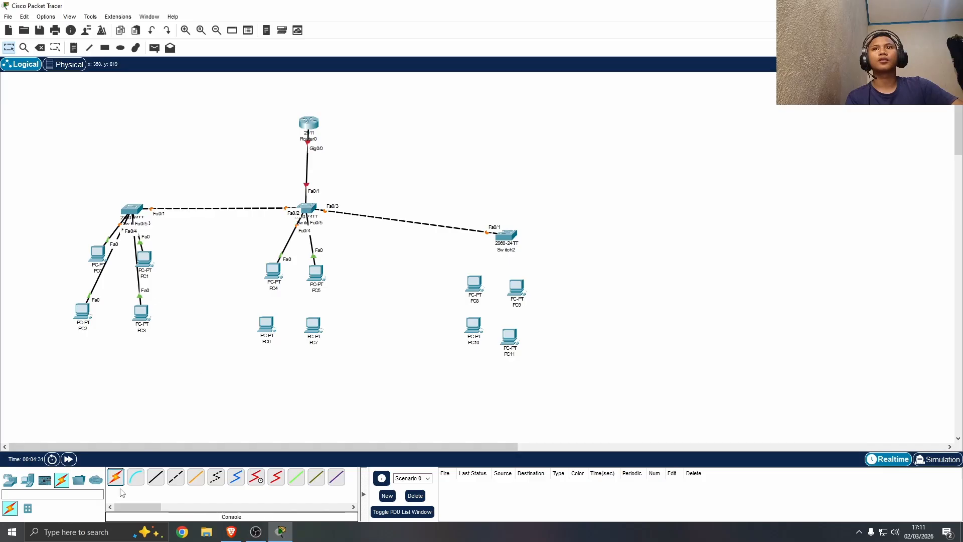
pyautogui.click(116, 475)
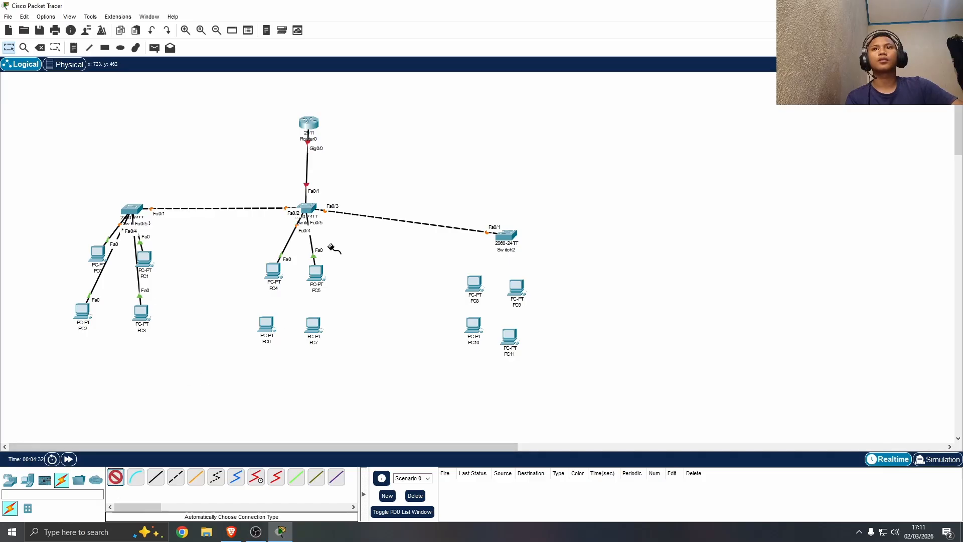
pyautogui.click(308, 210)
pyautogui.click(265, 328)
pyautogui.click(117, 476)
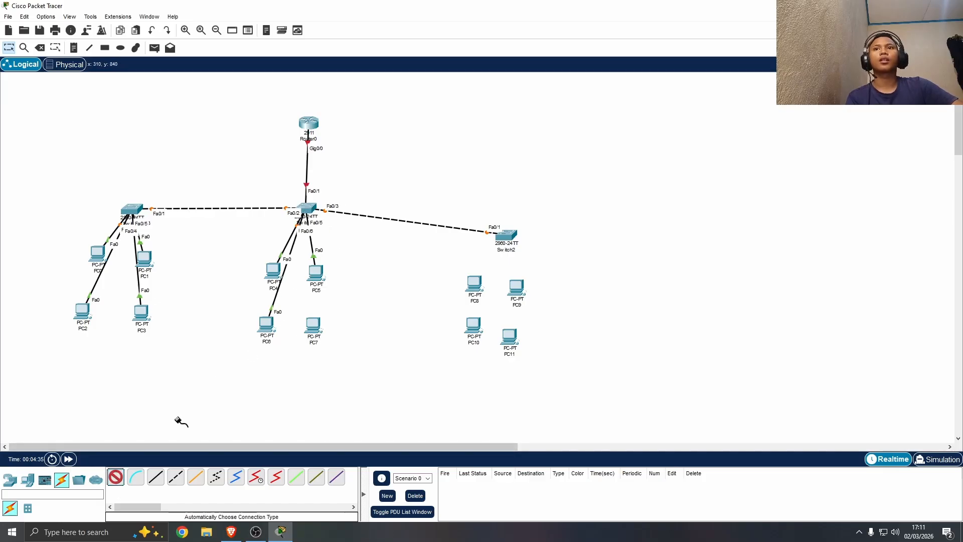
pyautogui.click(307, 208)
pyautogui.click(302, 315)
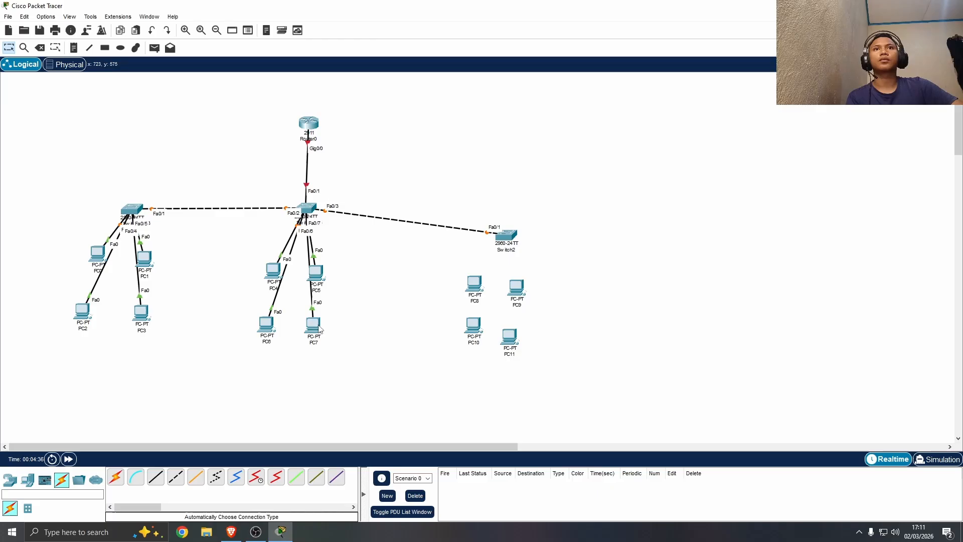
# Connect Switch2 to PC8 and PC9 with automatically chosen cables
pyautogui.click(116, 476)
pyautogui.click(508, 236)
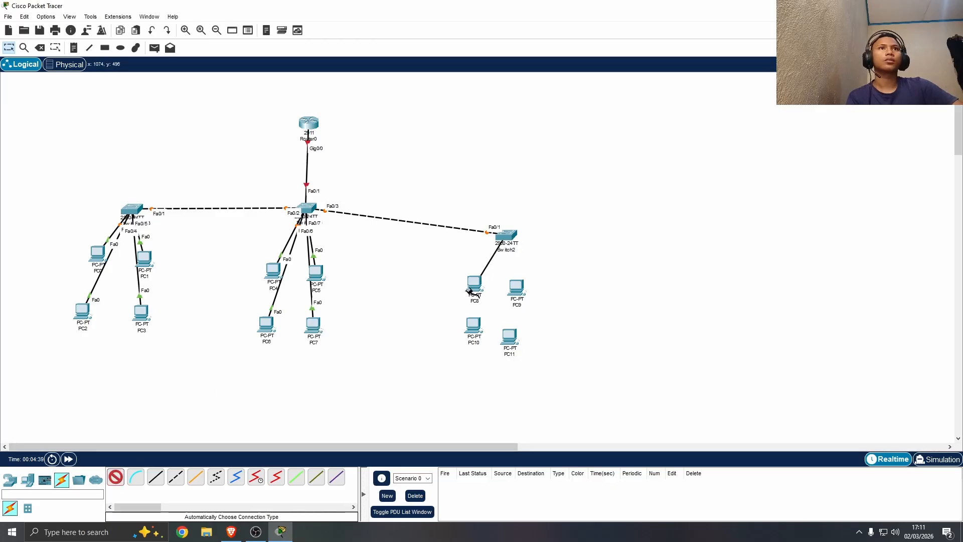
pyautogui.click(474, 283)
pyautogui.click(117, 477)
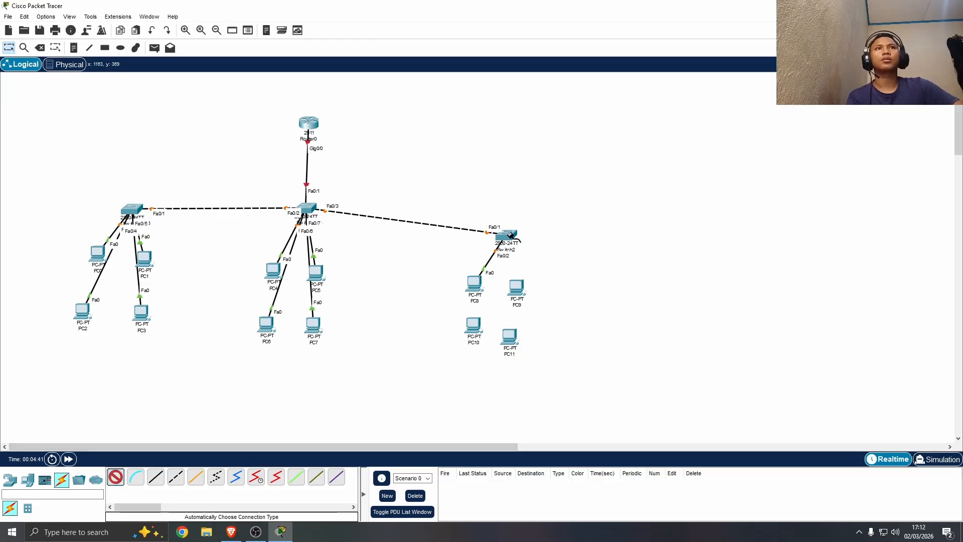
pyautogui.click(507, 236)
pyautogui.click(517, 288)
# Connect Switch2 to PC10 with an automatically chosen cable
pyautogui.click(116, 476)
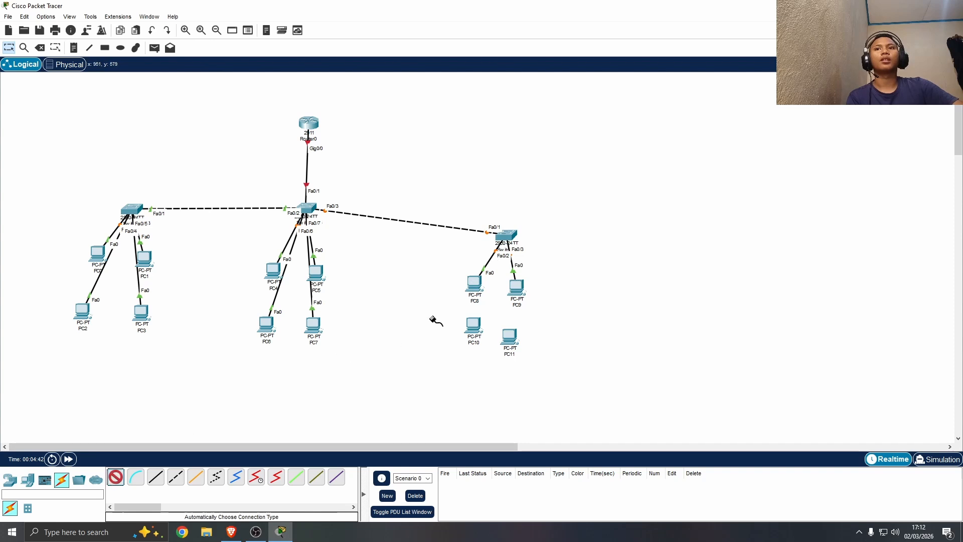
pyautogui.click(507, 237)
pyautogui.click(473, 325)
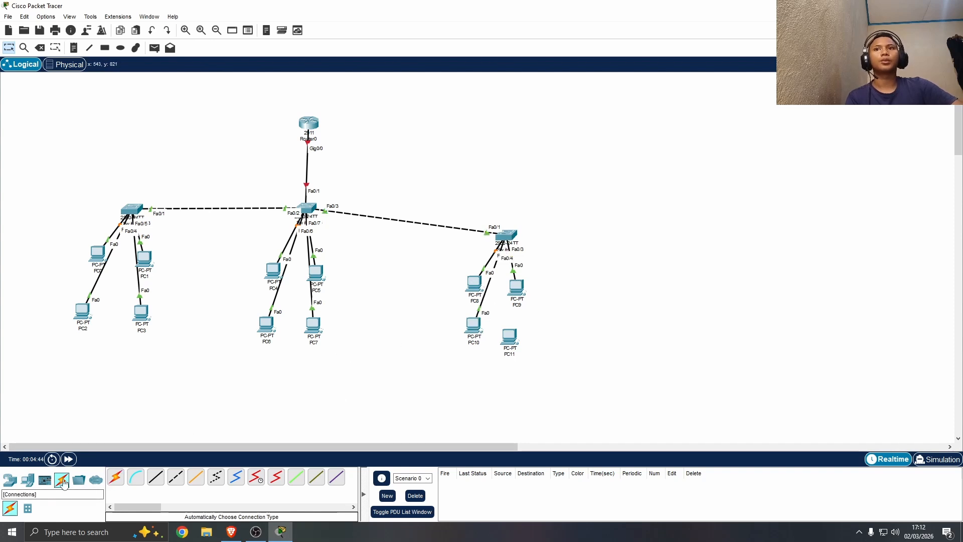
# Connect Switch2 to PC11 with an automatically chosen cable
pyautogui.click(116, 476)
pyautogui.click(506, 235)
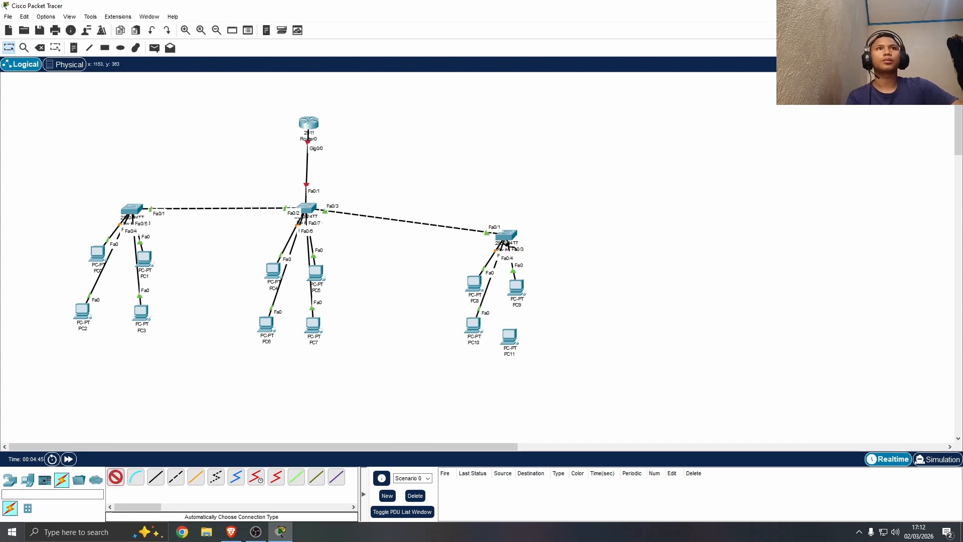
pyautogui.click(509, 336)
# Reposition PC9, PC10 and PC11 so the four PCs below Switch2 form an evenly spaced two-by-two block
pyautogui.moveTo(562, 322); pyautogui.dragTo(472, 345)
pyautogui.click(615, 320)
pyautogui.moveTo(528, 335); pyautogui.dragTo(517, 346)
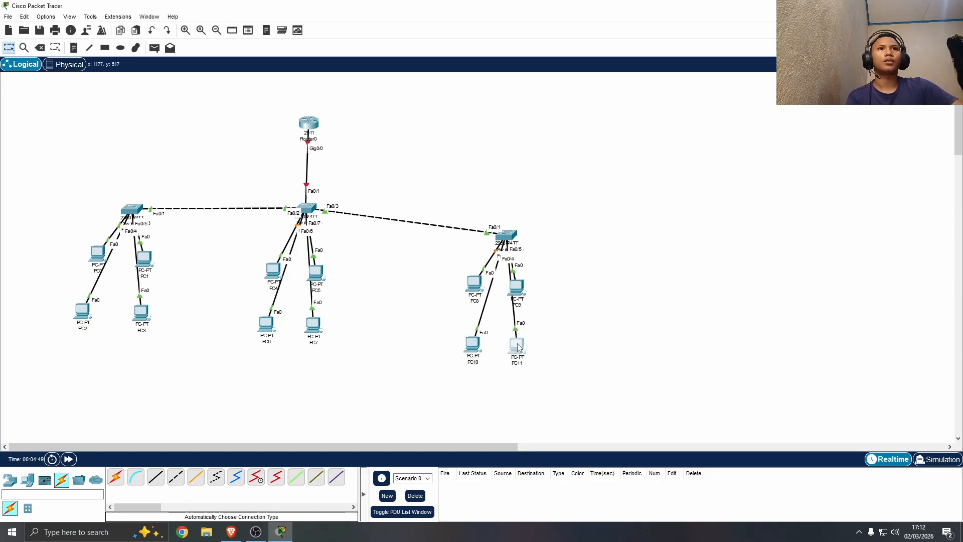
pyautogui.moveTo(517, 287); pyautogui.dragTo(522, 286)
pyautogui.click(475, 287)
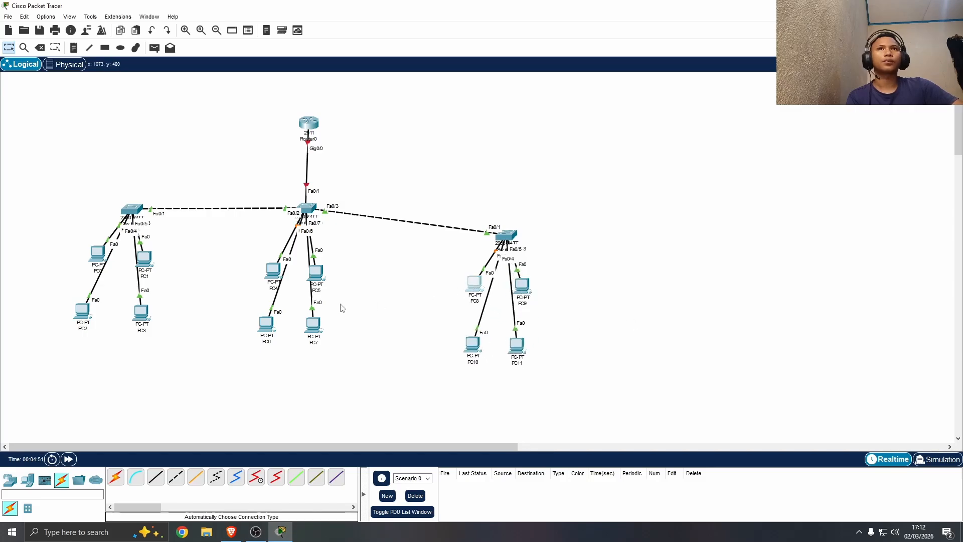
pyautogui.click(680, 116)
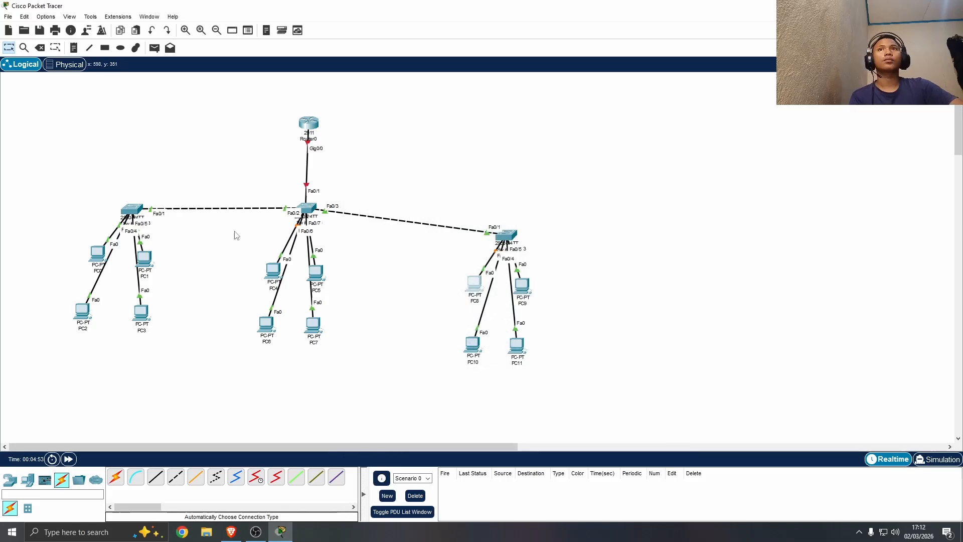
pyautogui.scroll(-1, 243, 262)
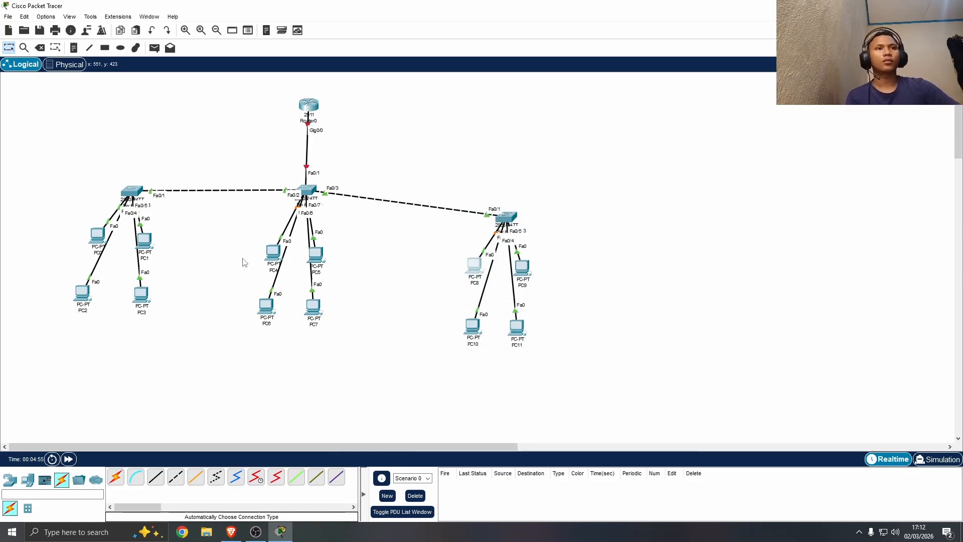
pyautogui.click(256, 533)
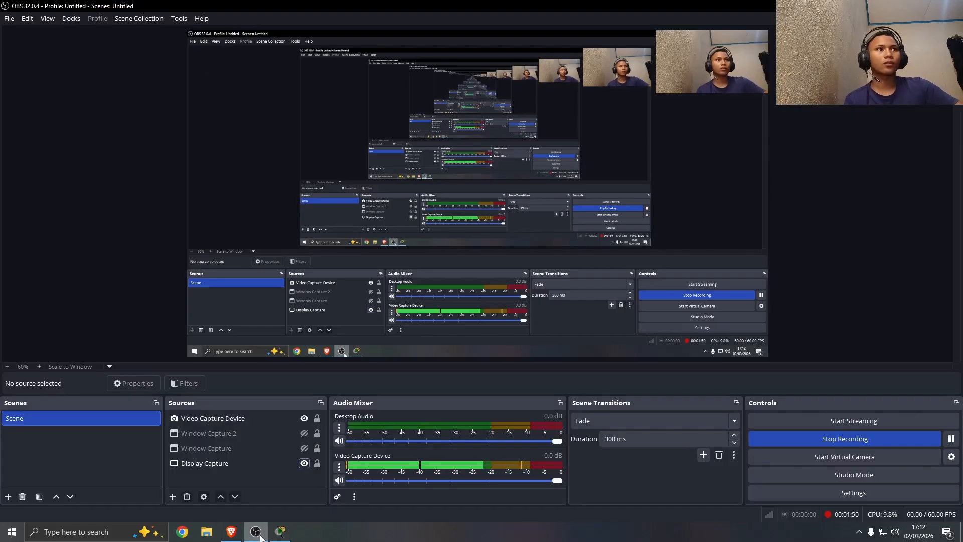
pyautogui.click(260, 536)
pyautogui.scroll(2, 305, 431)
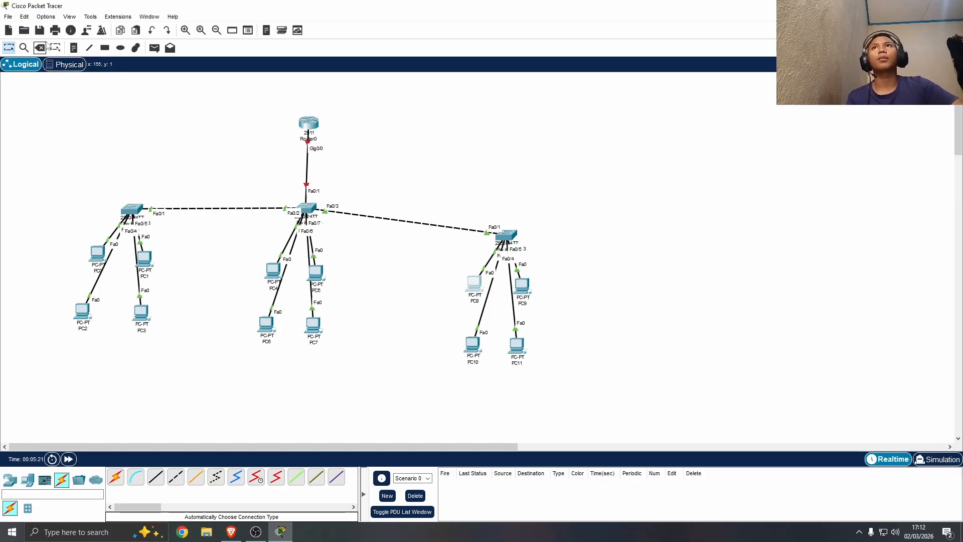
# Draw rectangles filled with pink #ffaaff behind PC0 and PC1, behind PC4 alone, and behind PC8 and PC9
pyautogui.click(105, 47)
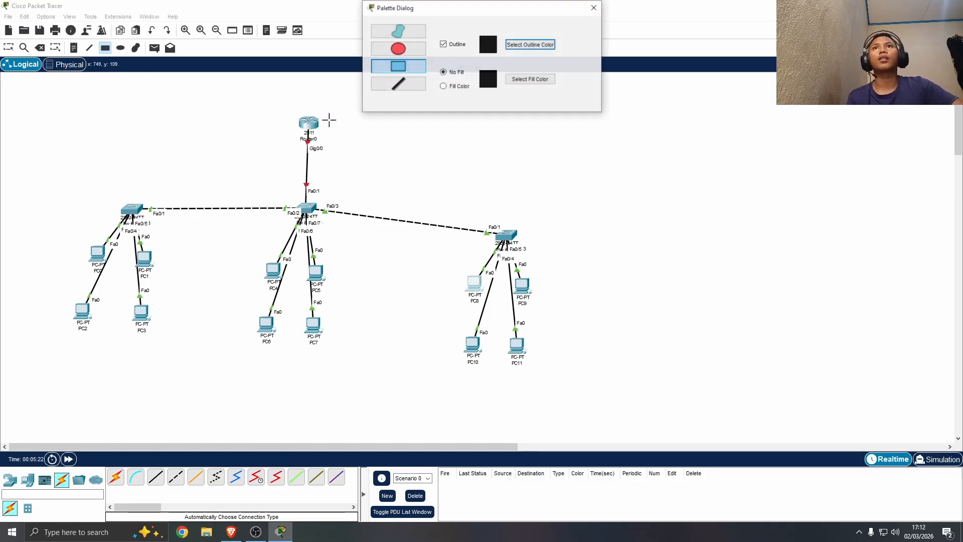
pyautogui.click(459, 86)
pyautogui.click(530, 79)
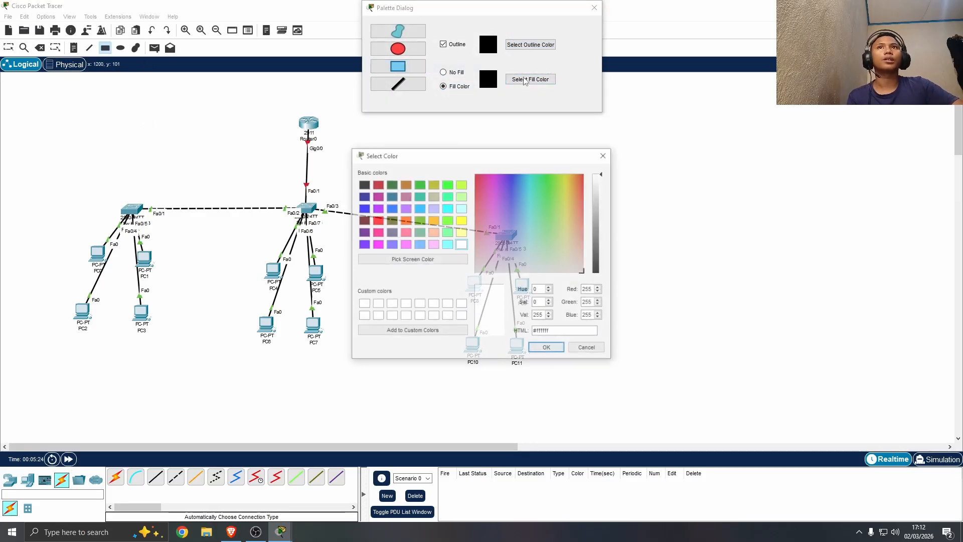
pyautogui.click(377, 246)
pyautogui.click(418, 244)
pyautogui.click(404, 245)
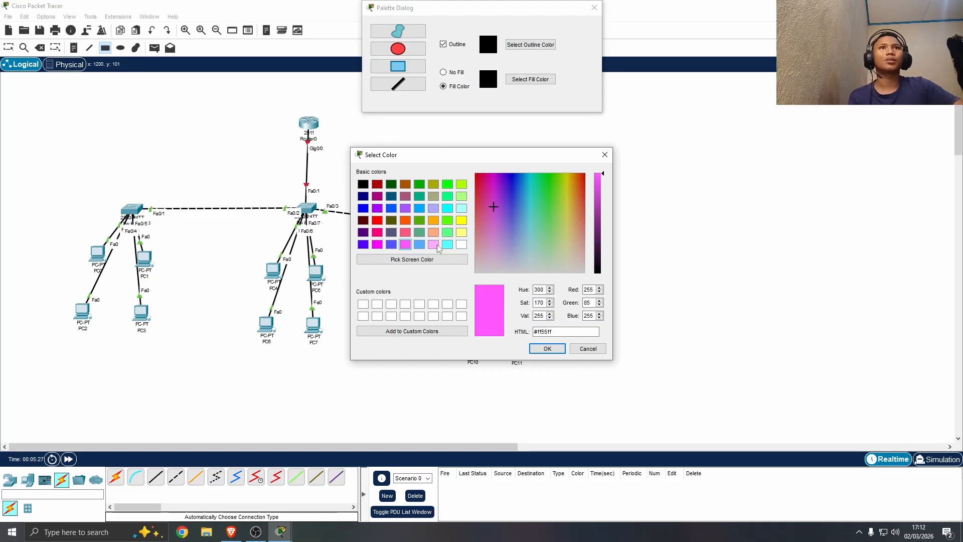
pyautogui.click(434, 245)
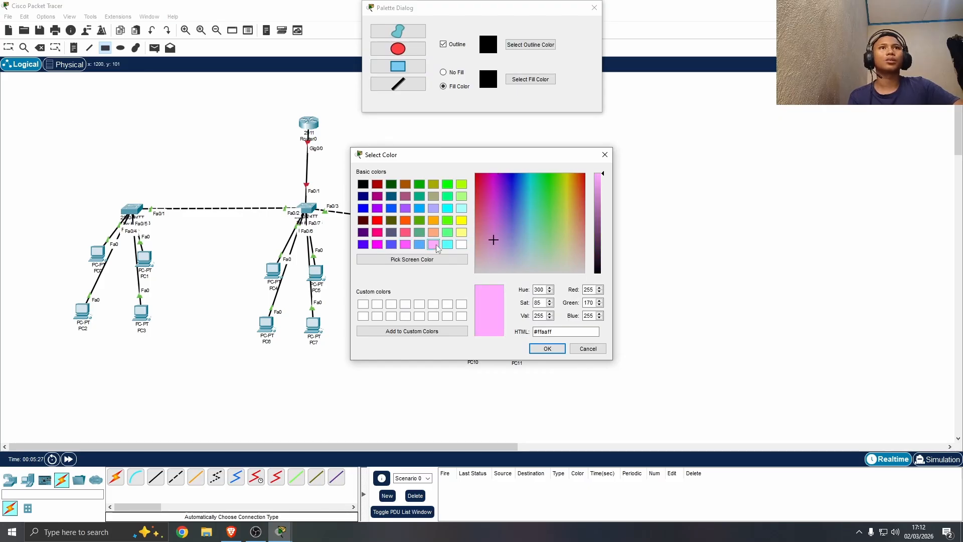
pyautogui.click(548, 348)
pyautogui.moveTo(77, 242); pyautogui.dragTo(167, 279)
pyautogui.moveTo(258, 263); pyautogui.dragTo(292, 286)
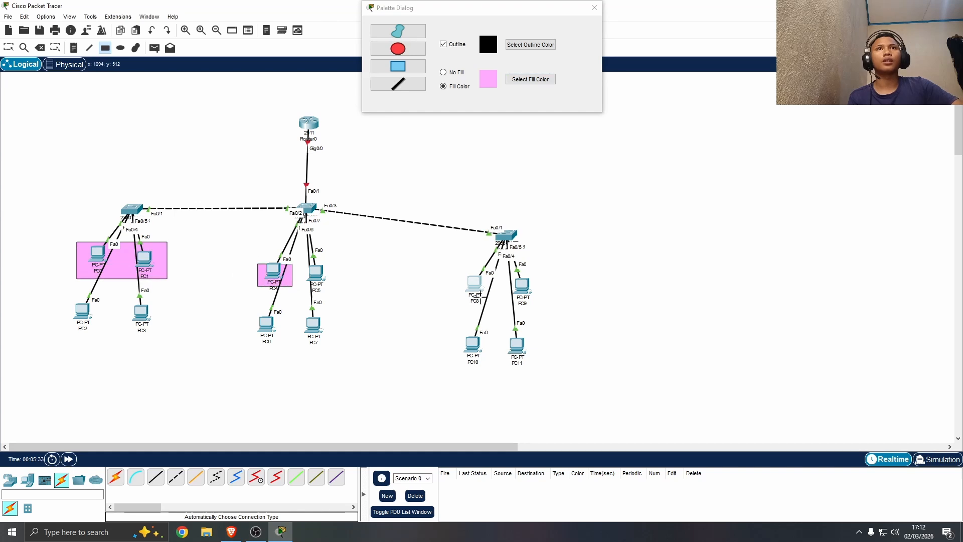
pyautogui.moveTo(453, 271); pyautogui.dragTo(562, 304)
# Draw rectangles filled with green #00ff7f behind PC2 and PC3, and behind PC6 and PC7
pyautogui.click(530, 79)
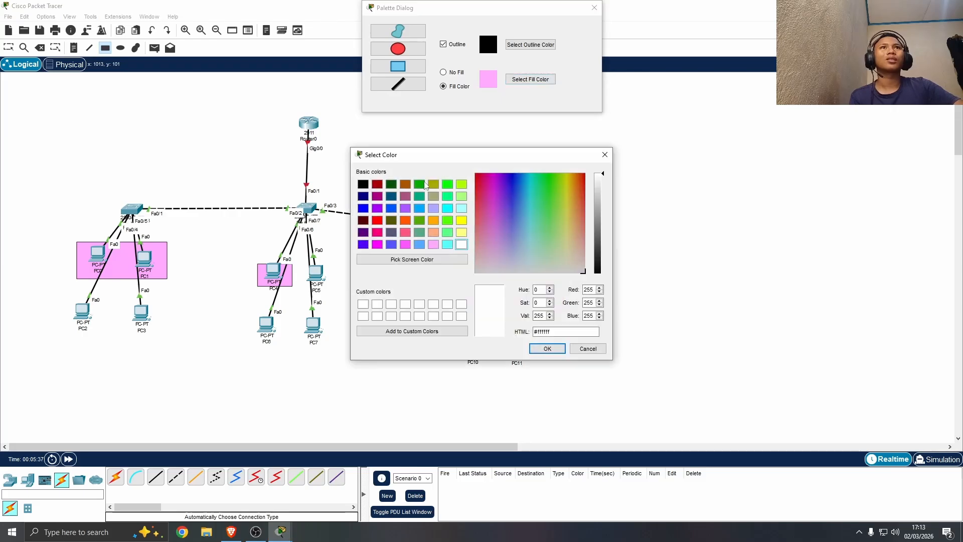
pyautogui.click(447, 184)
pyautogui.click(447, 196)
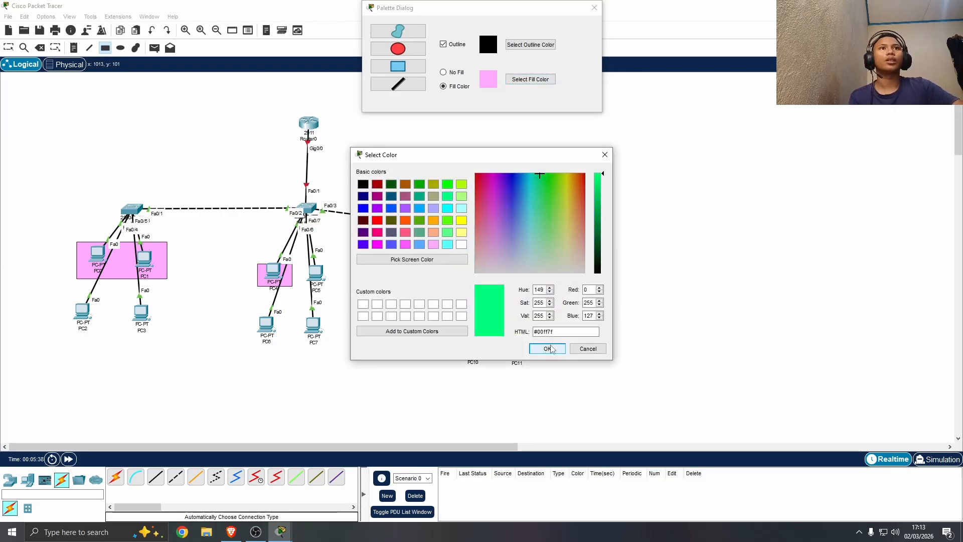
pyautogui.click(546, 348)
pyautogui.moveTo(63, 300); pyautogui.dragTo(169, 336)
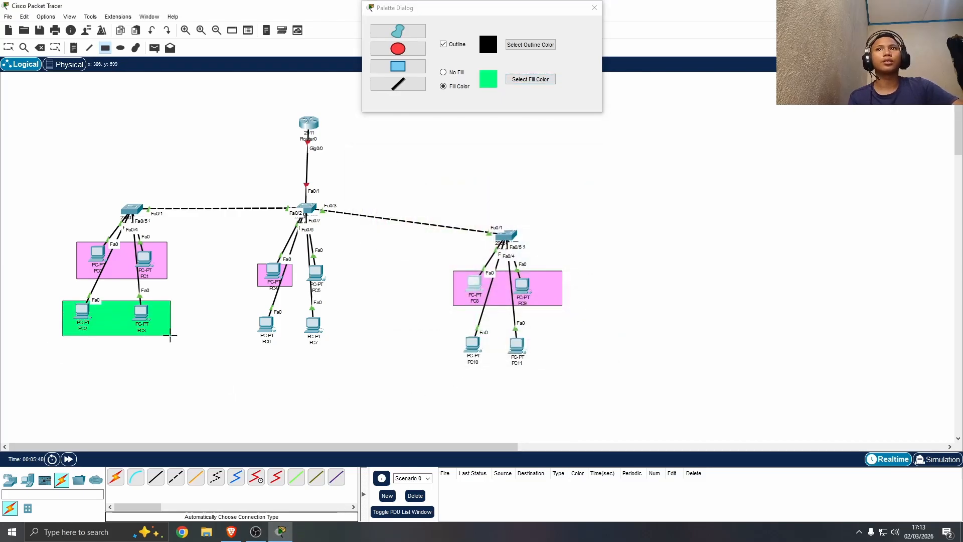
pyautogui.moveTo(241, 310); pyautogui.dragTo(348, 350)
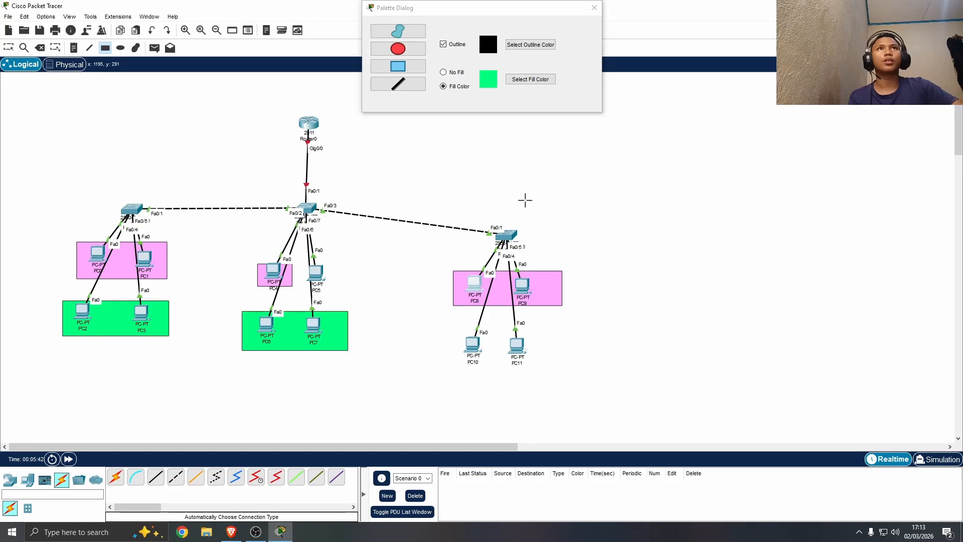
# Draw rectangles filled with light yellow behind PC5 alone, and behind PC10 and PC11
pyautogui.click(545, 79)
pyautogui.click(461, 220)
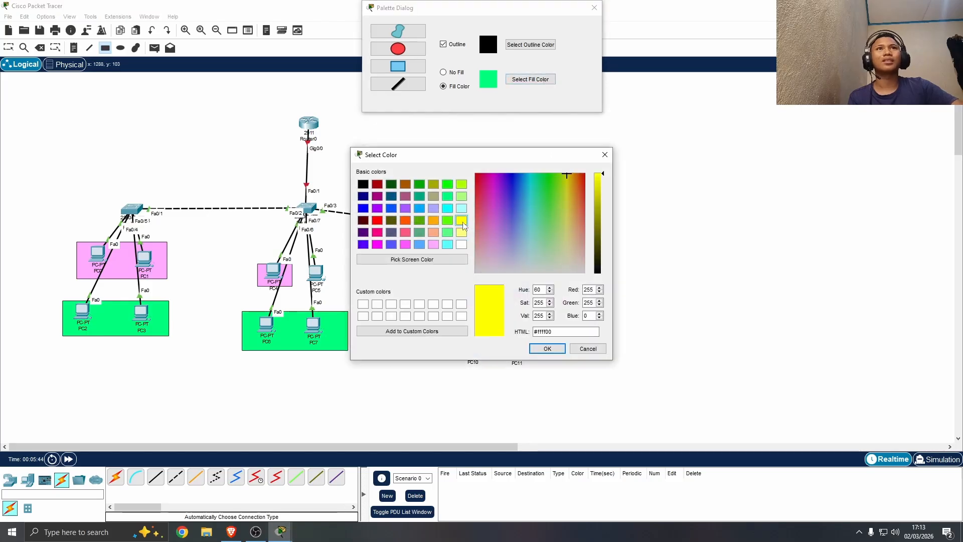
pyautogui.click(461, 232)
pyautogui.click(547, 348)
pyautogui.moveTo(303, 262); pyautogui.dragTo(334, 288)
pyautogui.moveTo(456, 331); pyautogui.dragTo(560, 370)
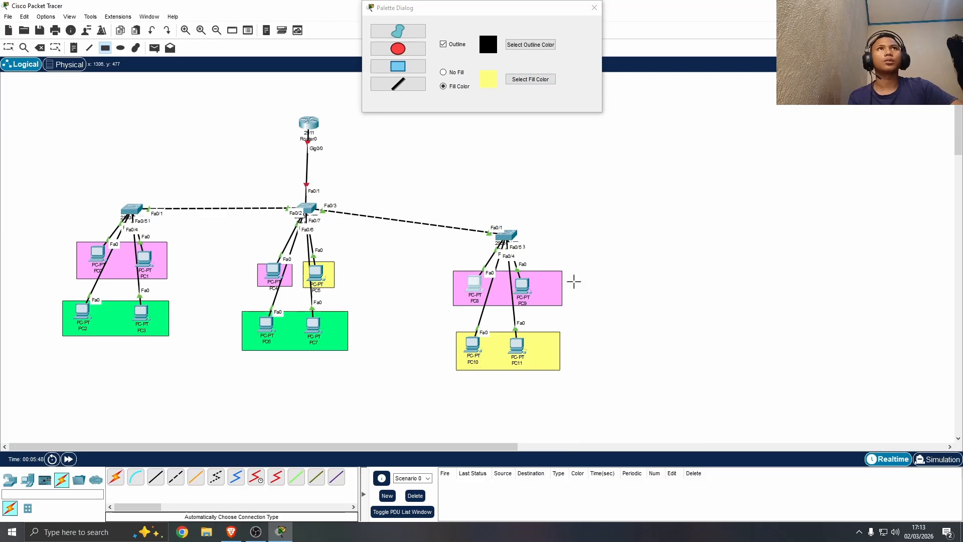
pyautogui.click(593, 7)
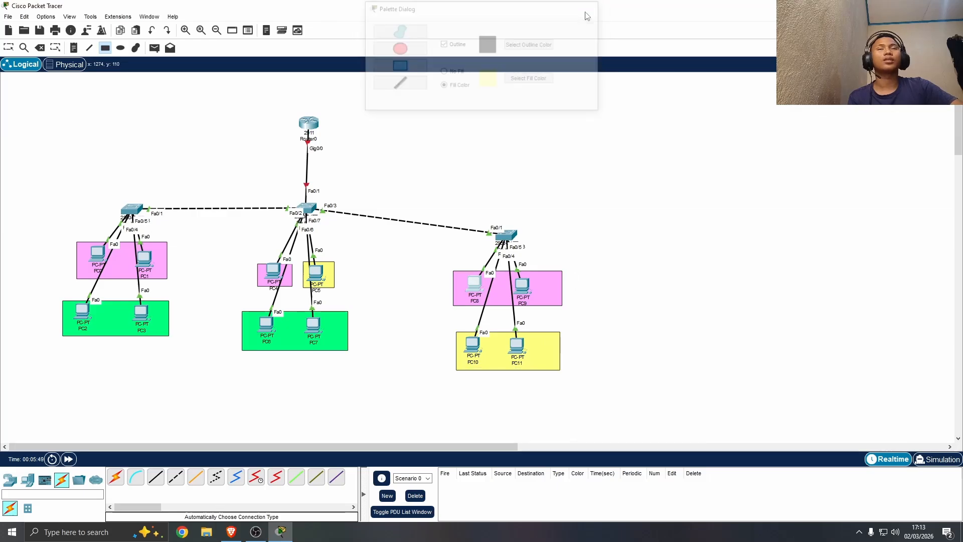
# Nudge the pink rectangle behind PC4 slightly up and to the left
pyautogui.click(9, 47)
pyautogui.click(290, 284)
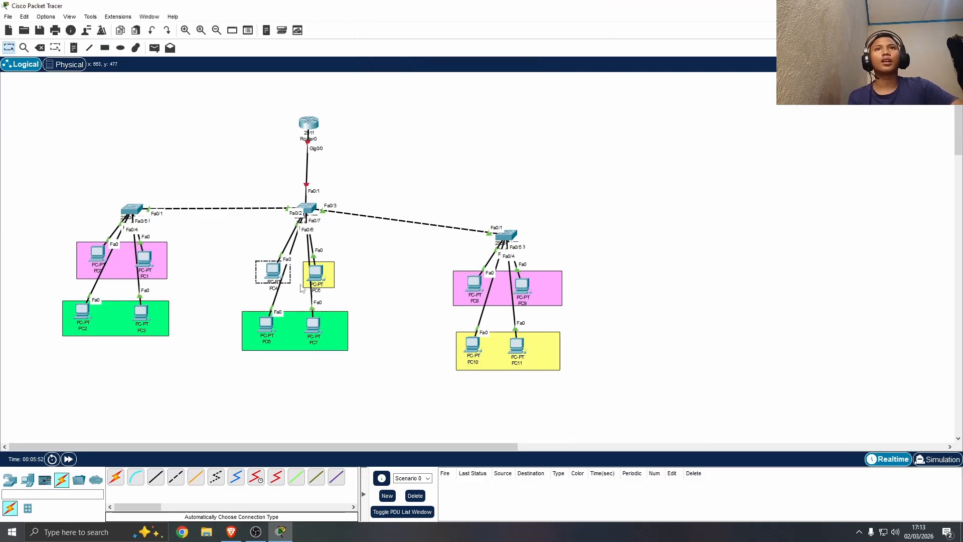
pyautogui.click(334, 291)
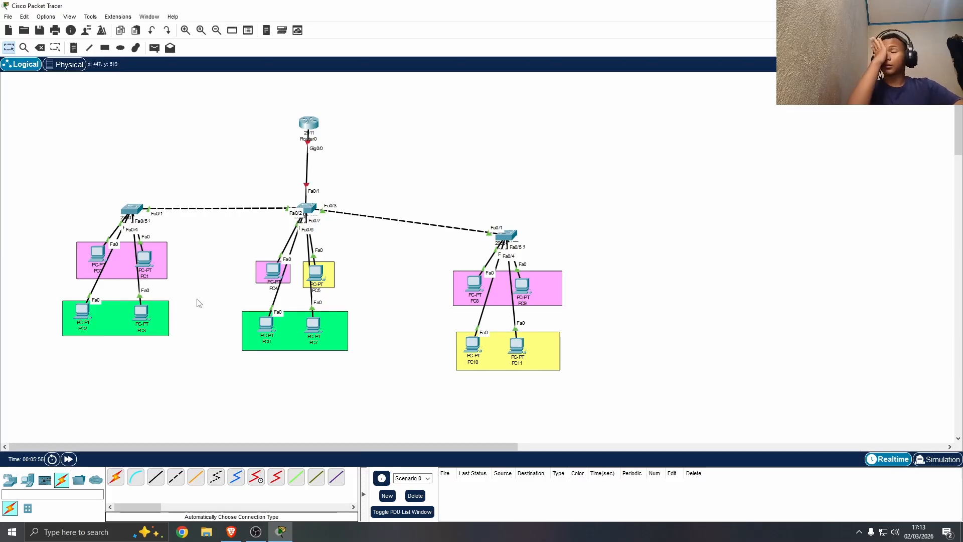
# Place a text note reading "VLAN 11:" in the empty area above Switch0's group
pyautogui.click(73, 47)
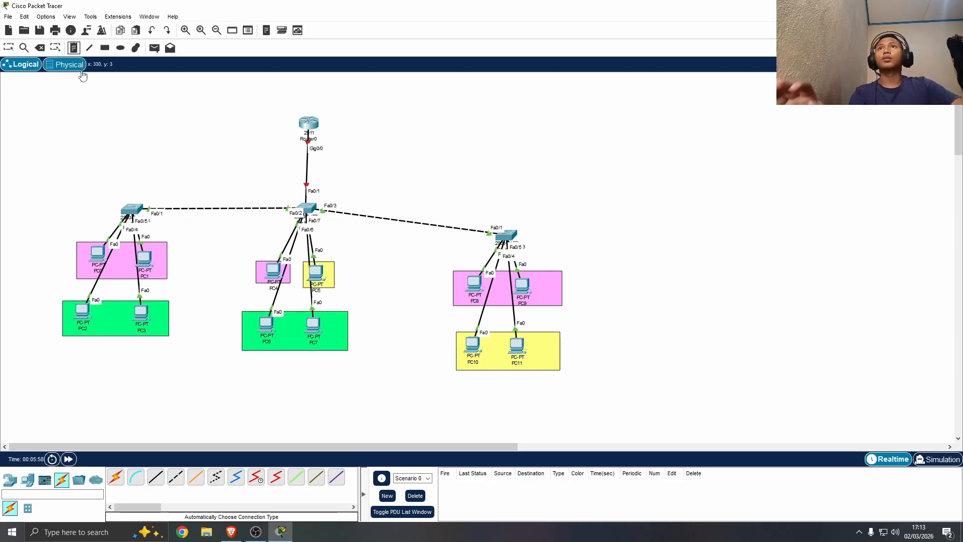
pyautogui.click(45, 116)
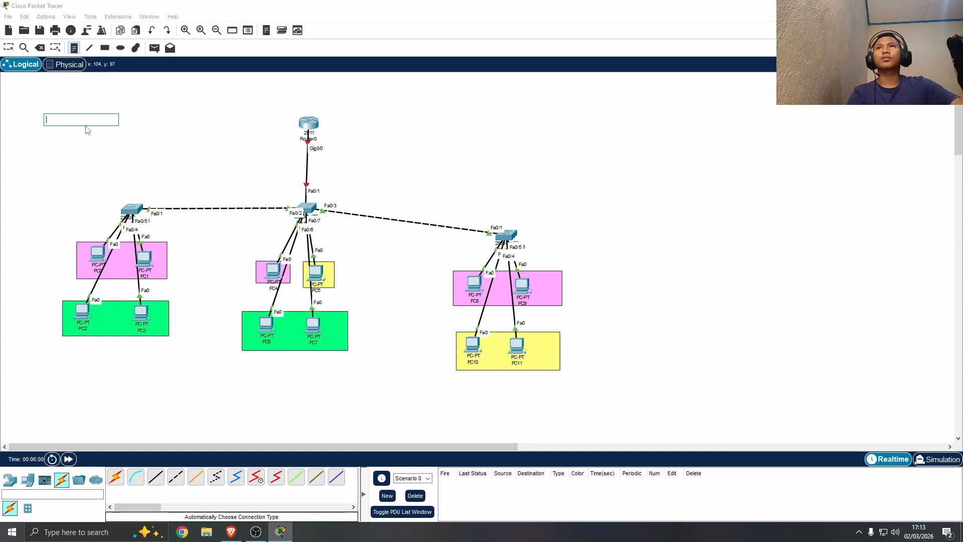
pyautogui.write('VLAN ')
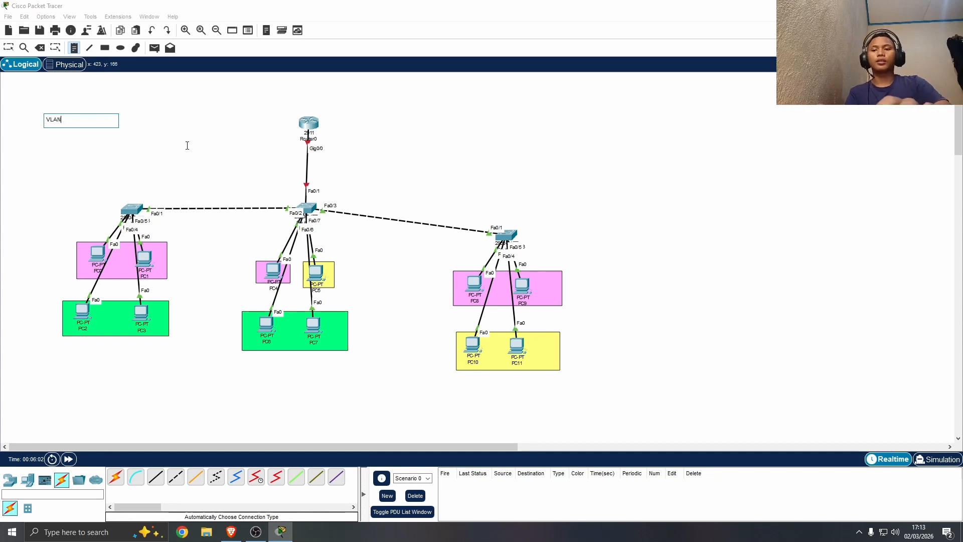
pyautogui.write('1')
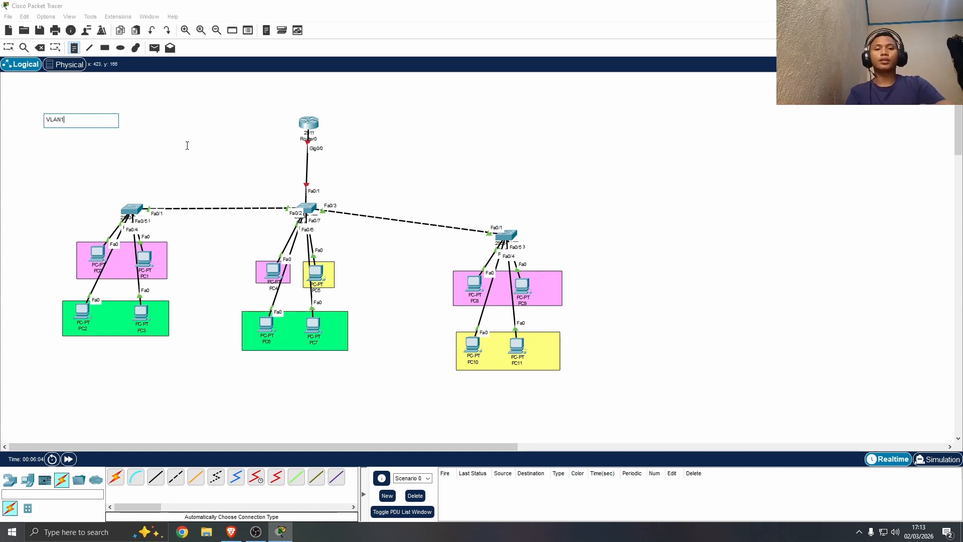
pyautogui.write('1')
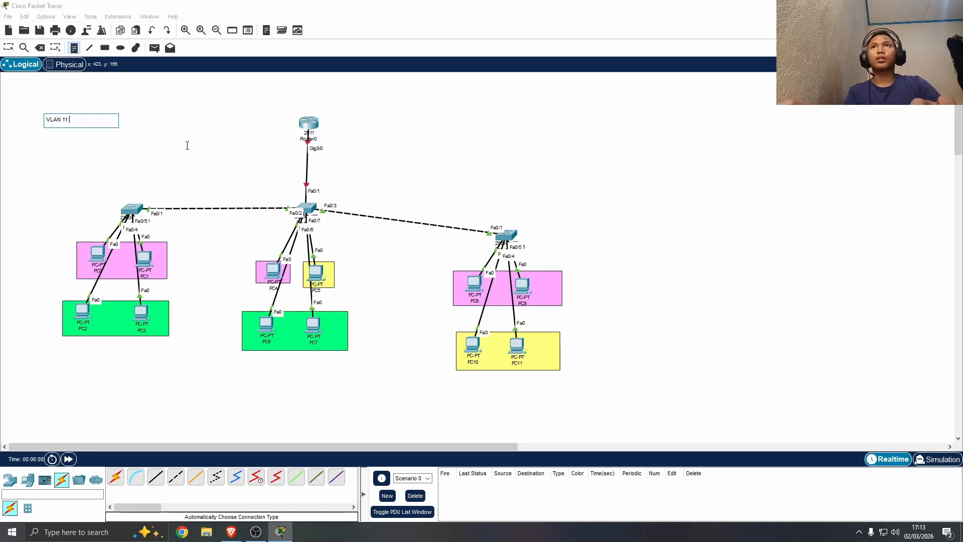
pyautogui.write(':')
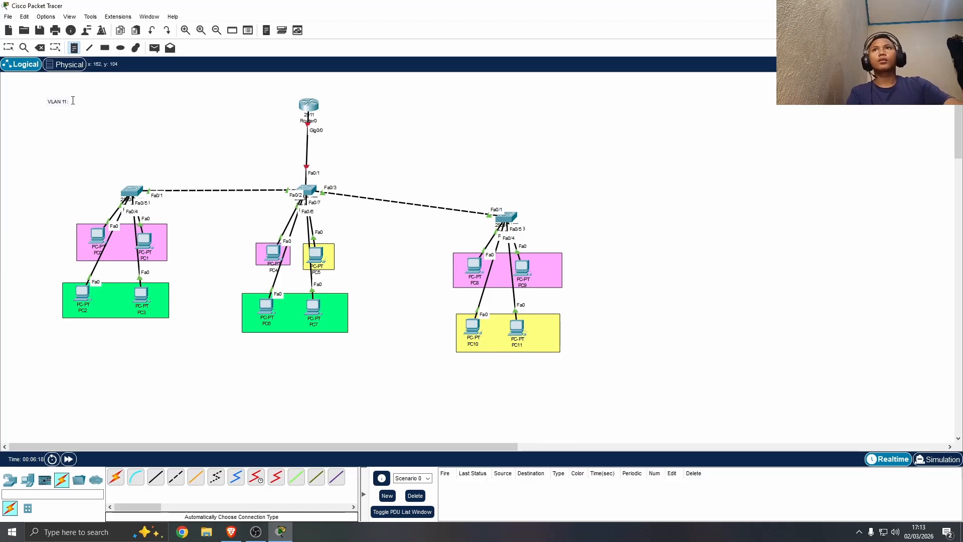
pyautogui.click(73, 101)
pyautogui.click(8, 48)
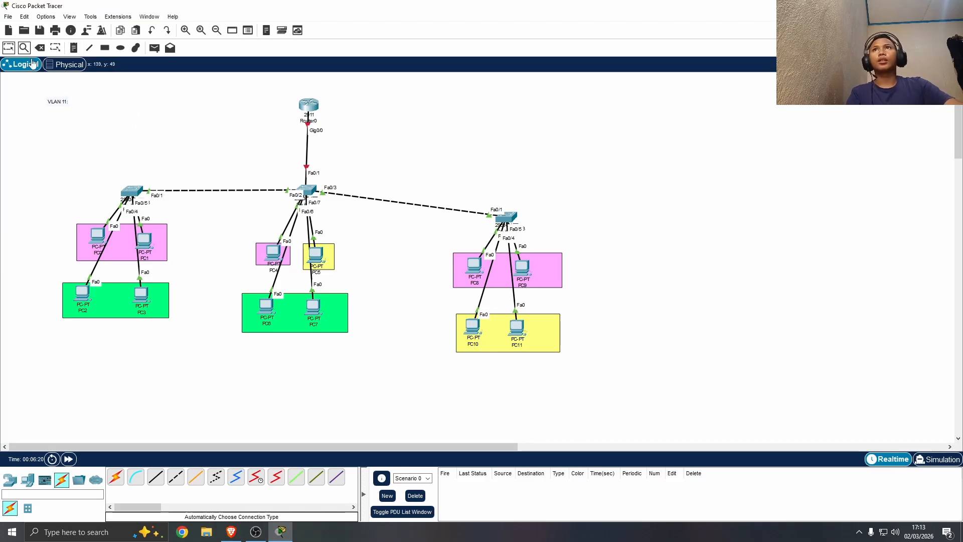
# Reopen the VLAN note and complete its first line as "VLAN 11: Marketing"
pyautogui.doubleClick(65, 101)
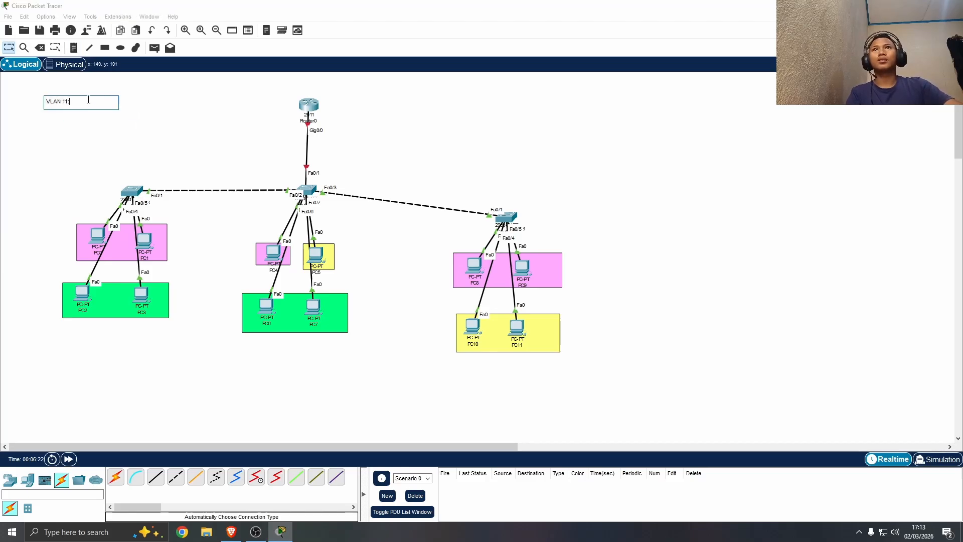
pyautogui.write('MAR')
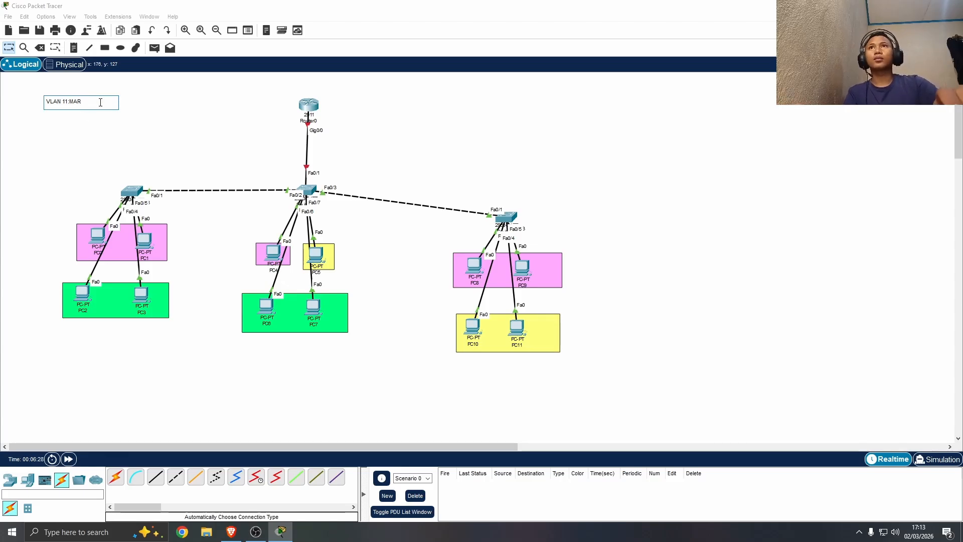
pyautogui.write('KETINGketing')
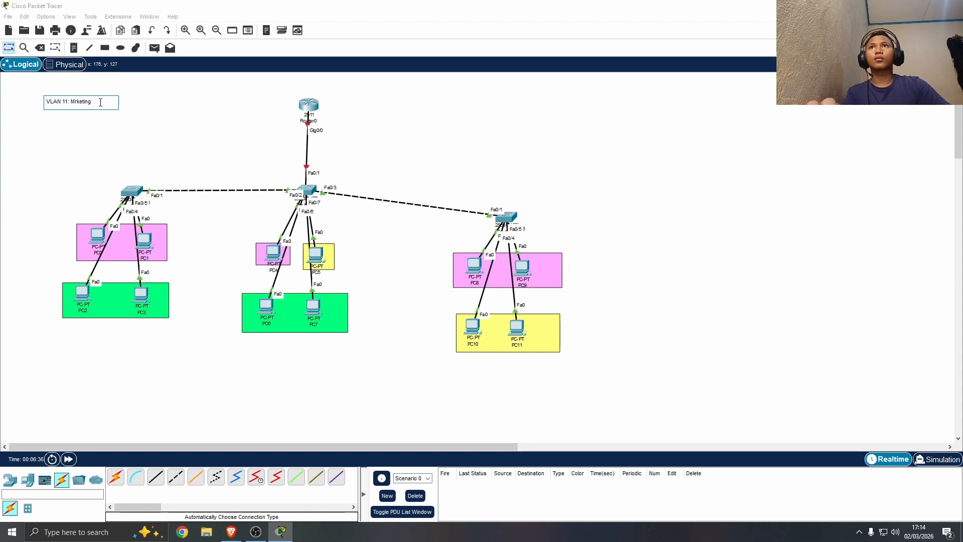
pyautogui.press('Right')
pyautogui.write('a')
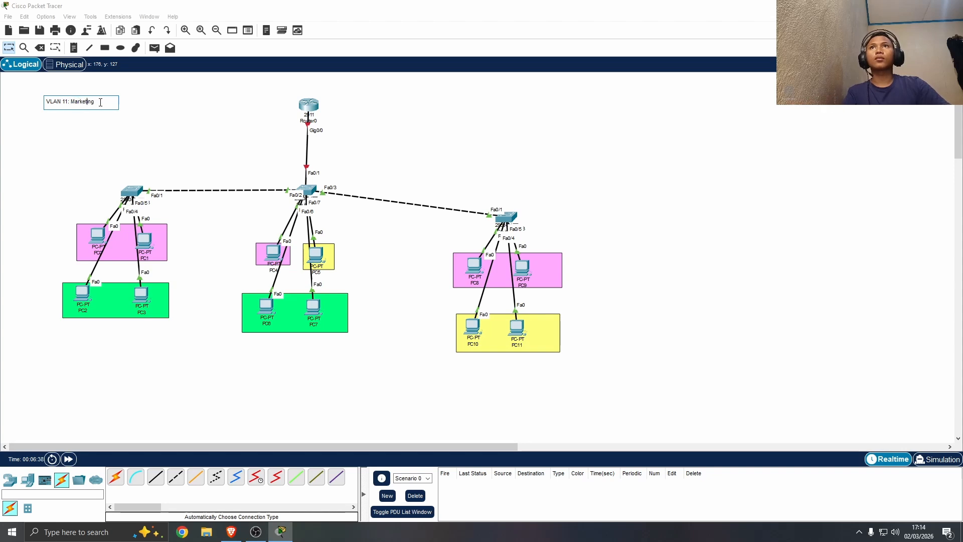
# Add the lines "VLAN 12:Admin" and "VLAN 13: Operator" to the VLAN note below the Marketing line
pyautogui.press('Return')
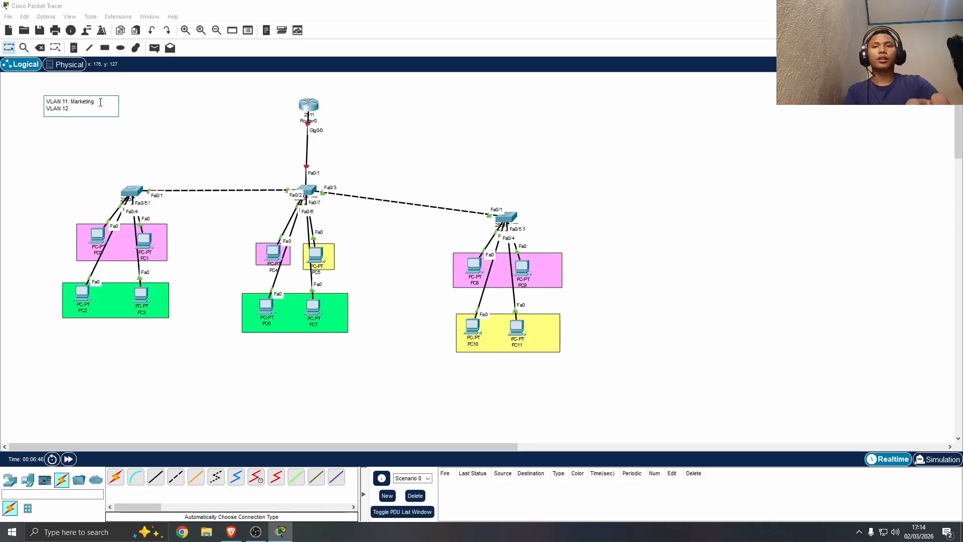
pyautogui.write('VLAN 12:Ad')
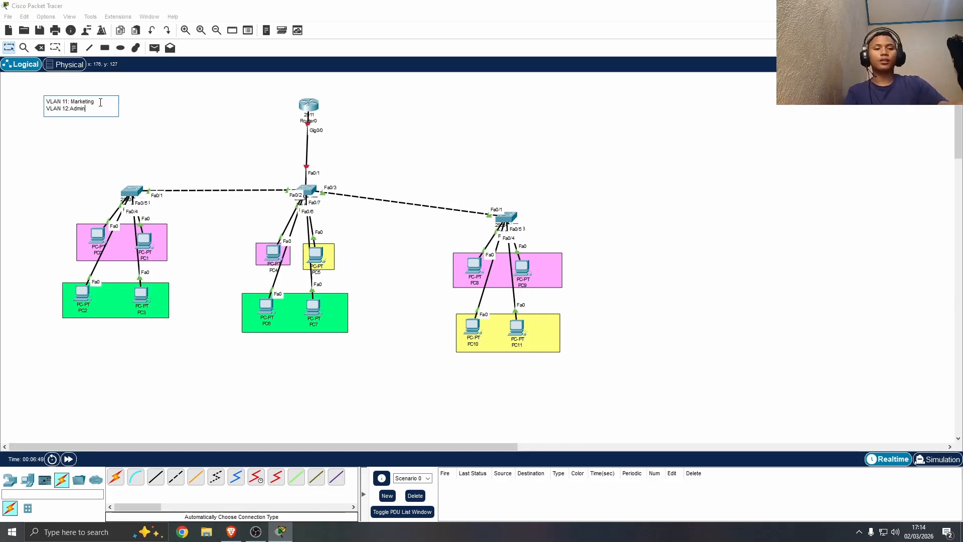
pyautogui.write('min')
pyautogui.press('Return')
pyautogui.write('VLAN 13:')
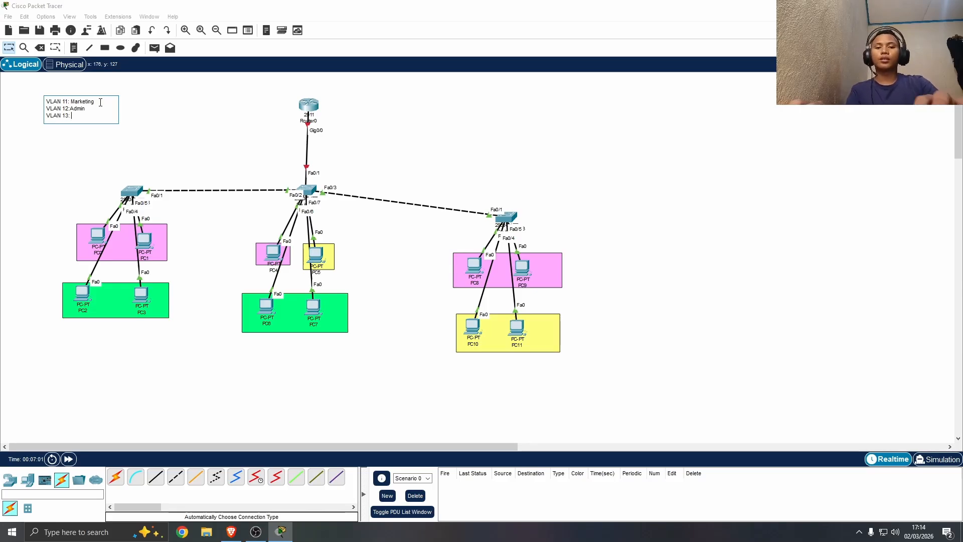
pyautogui.write('Operator')
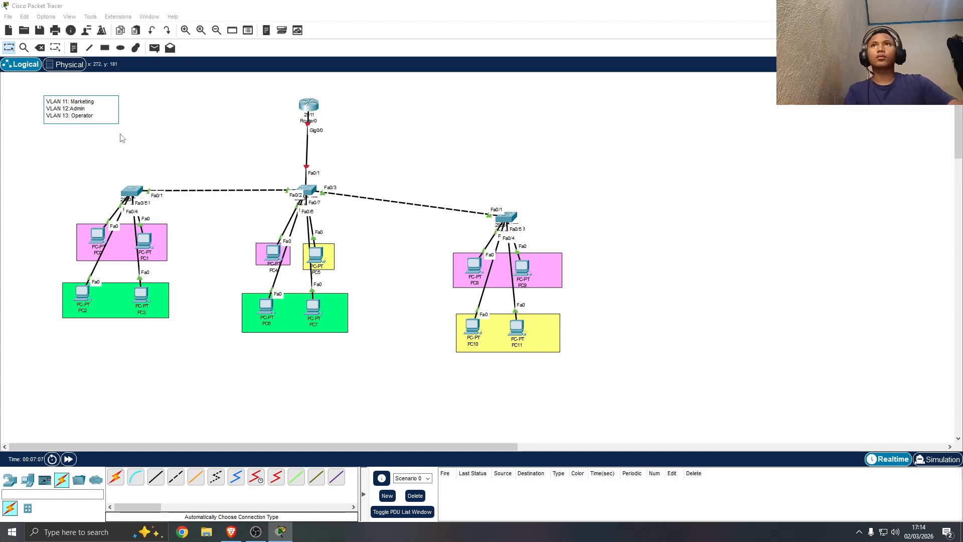
pyautogui.click(120, 138)
pyautogui.click(71, 116)
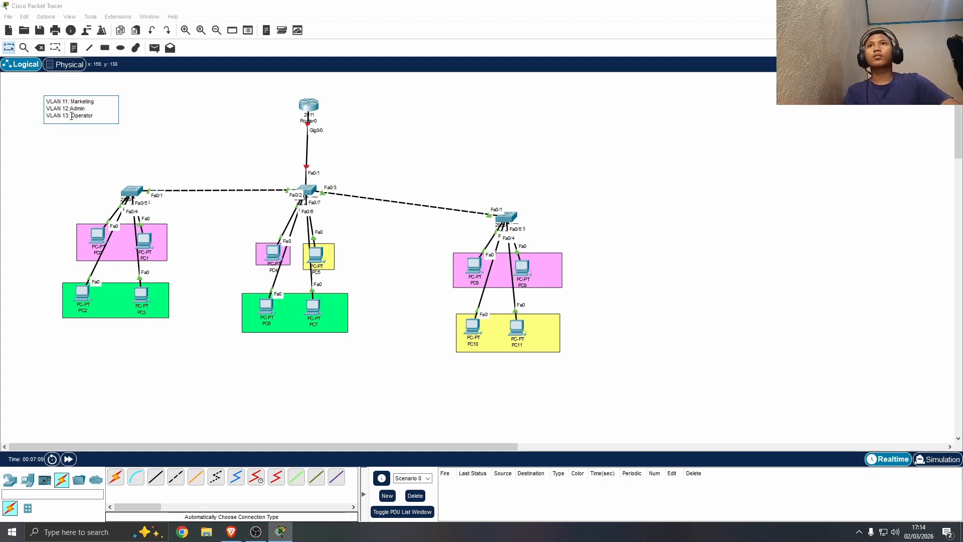
pyautogui.click(168, 132)
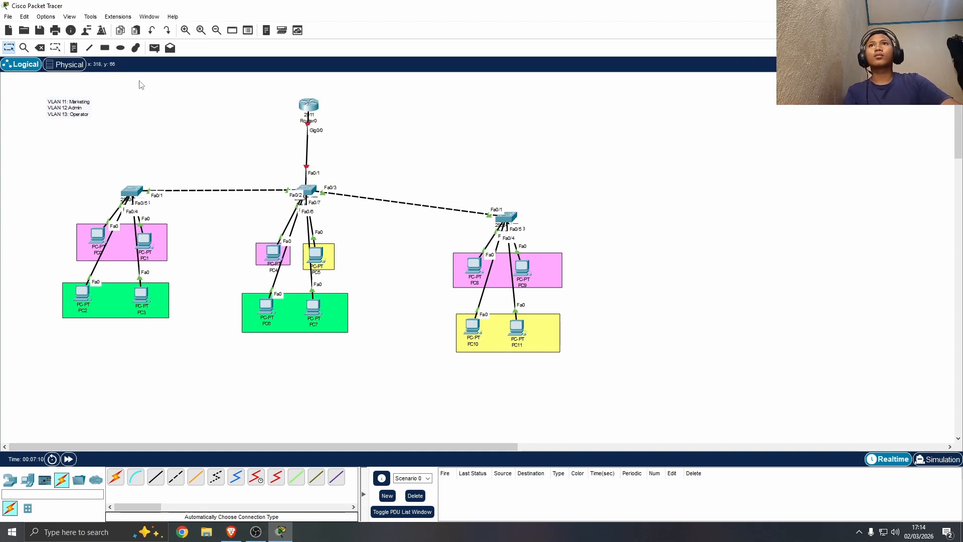
# Place text notes reading "11.11.11.0/24" and "12.12.12.0/24" one below the other, just right of the VLAN note
pyautogui.click(185, 31)
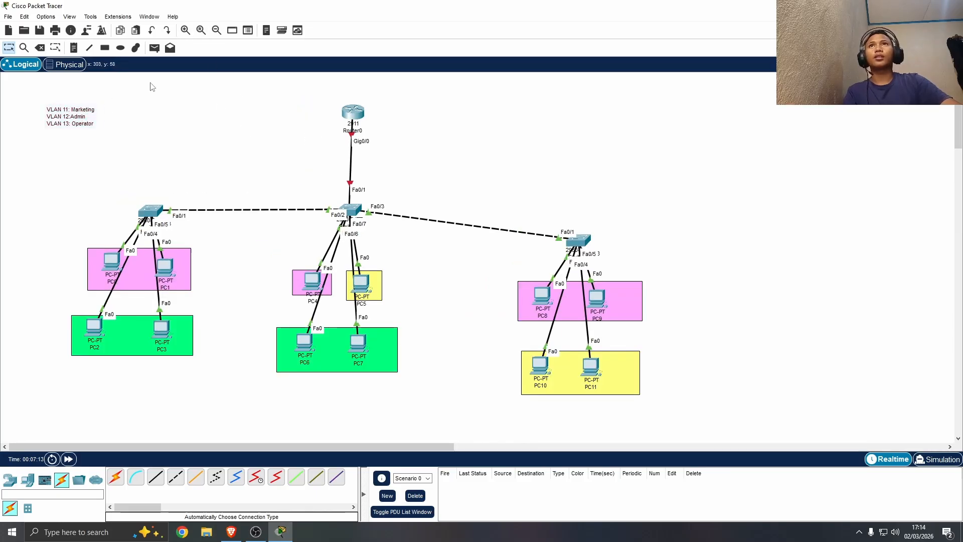
pyautogui.click(73, 50)
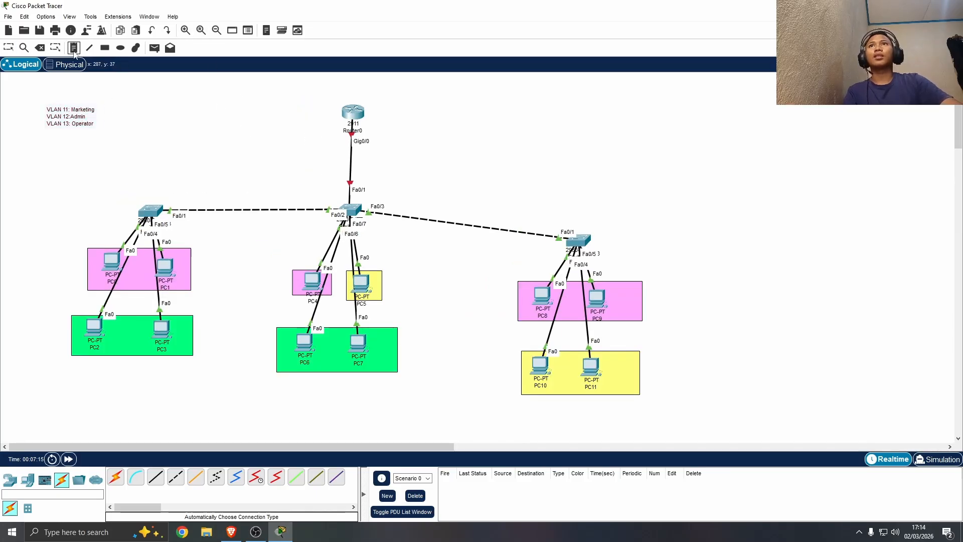
pyautogui.click(101, 109)
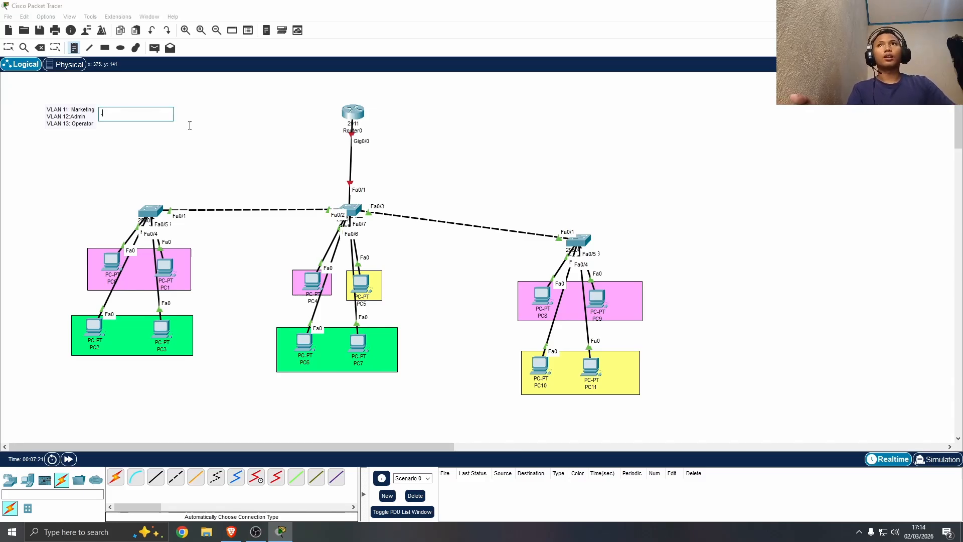
pyautogui.write('11.1')
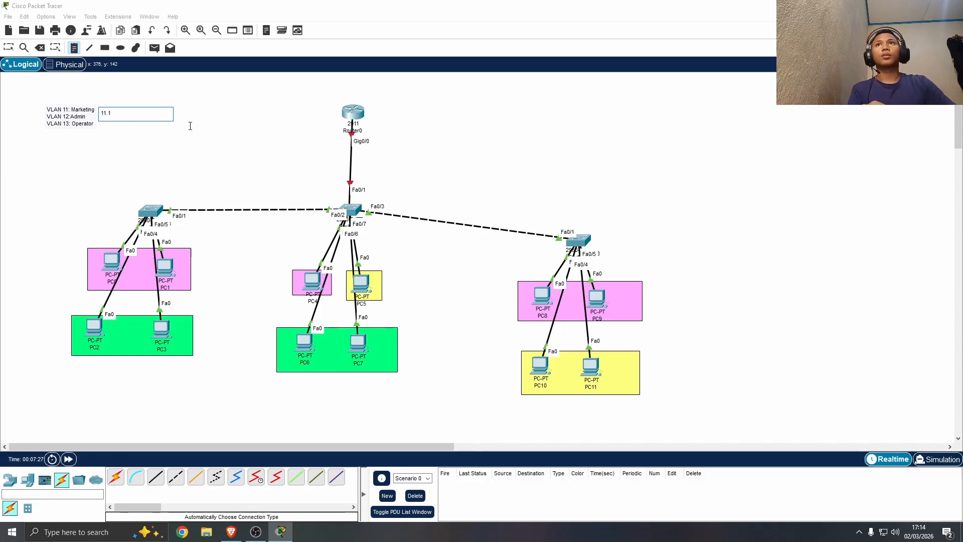
pyautogui.write('1.11.0/24')
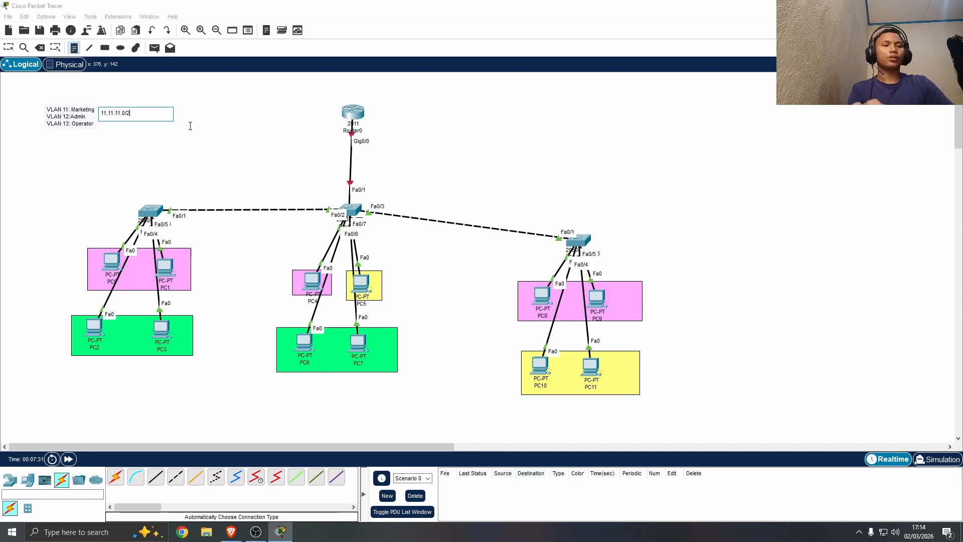
pyautogui.click(105, 125)
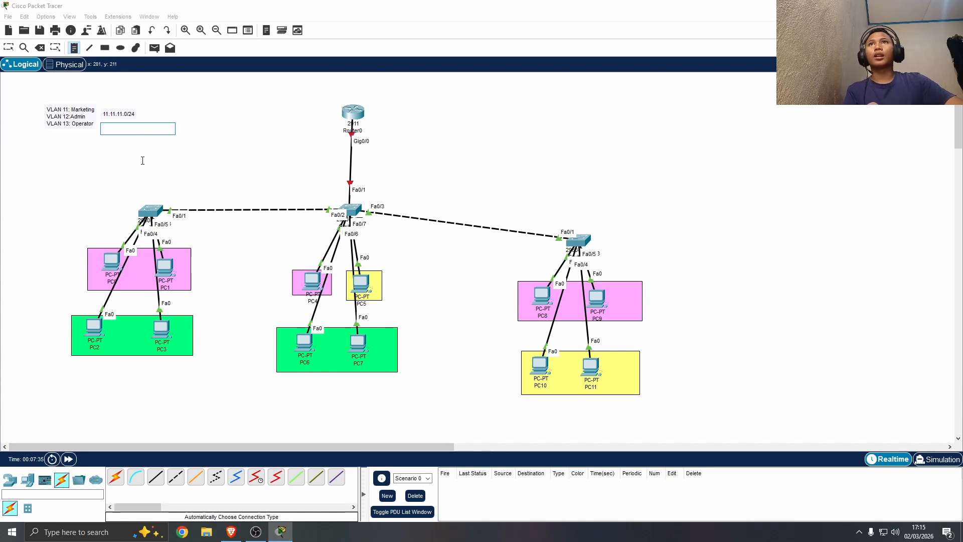
pyautogui.write('12.12.12.0')
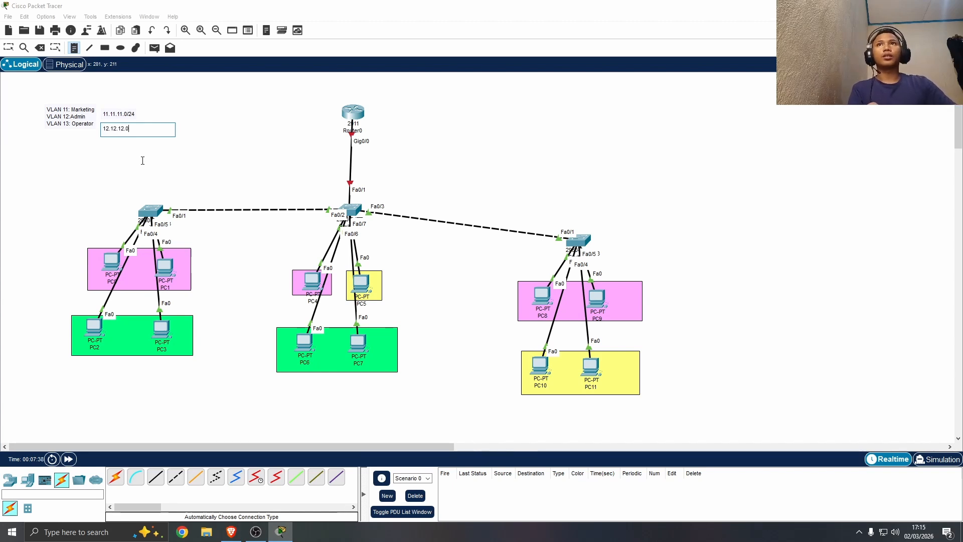
pyautogui.write('/24')
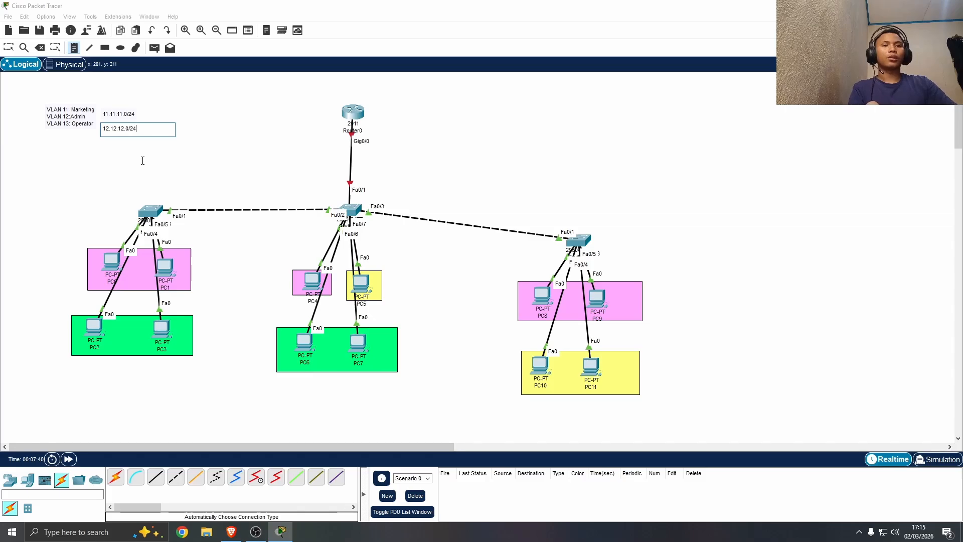
# Place a third subnet note reading "13.13.13.0/24" below the 12.12.12.0/24 note
pyautogui.click(102, 149)
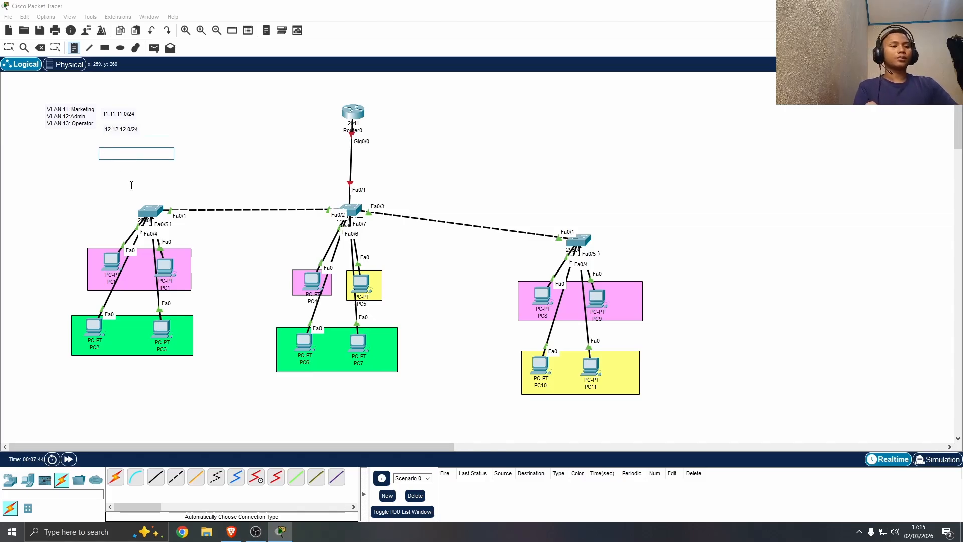
pyautogui.write('13.1')
pyautogui.write('13.')
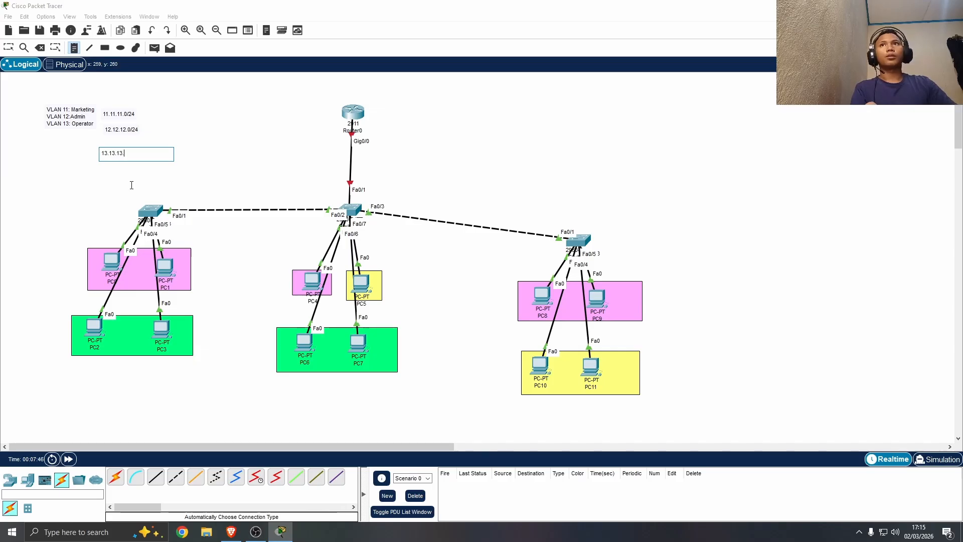
pyautogui.write('0/24')
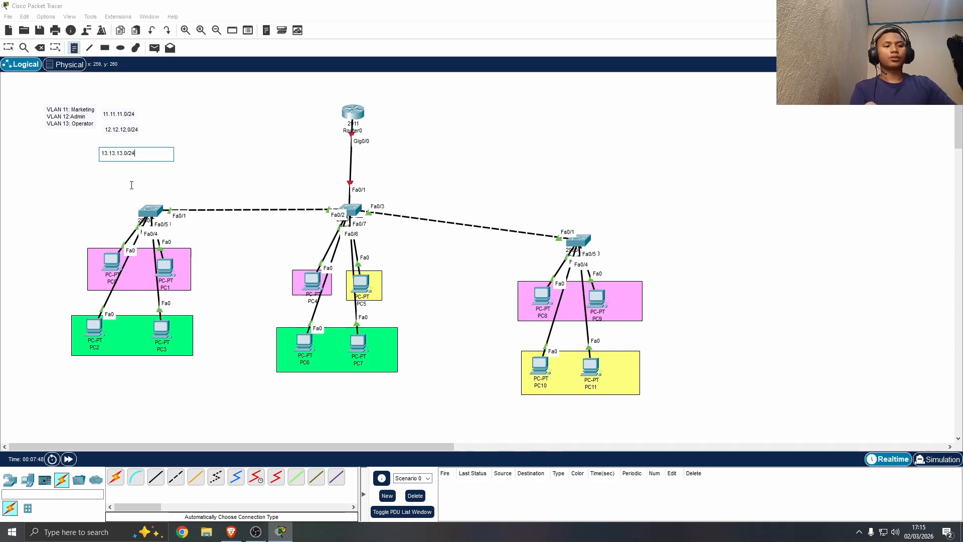
pyautogui.click(8, 48)
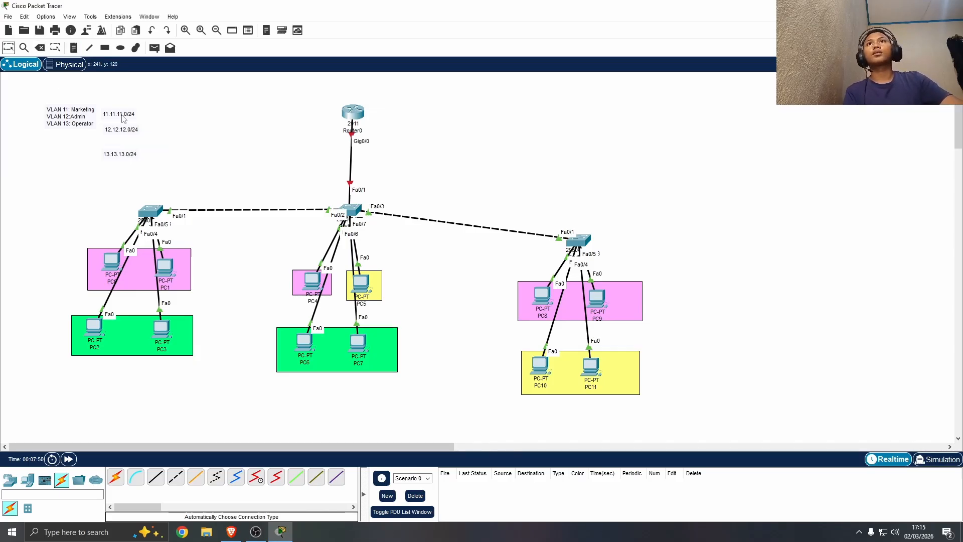
# Move the subnet notes so each sits beside its matching line in the VLAN note
pyautogui.moveTo(125, 119)
pyautogui.mouseDown()
pyautogui.moveTo(119, 111)
pyautogui.moveTo(120, 122)
pyautogui.mouseUp()
pyautogui.moveTo(124, 155); pyautogui.dragTo(124, 129)
pyautogui.click(212, 147)
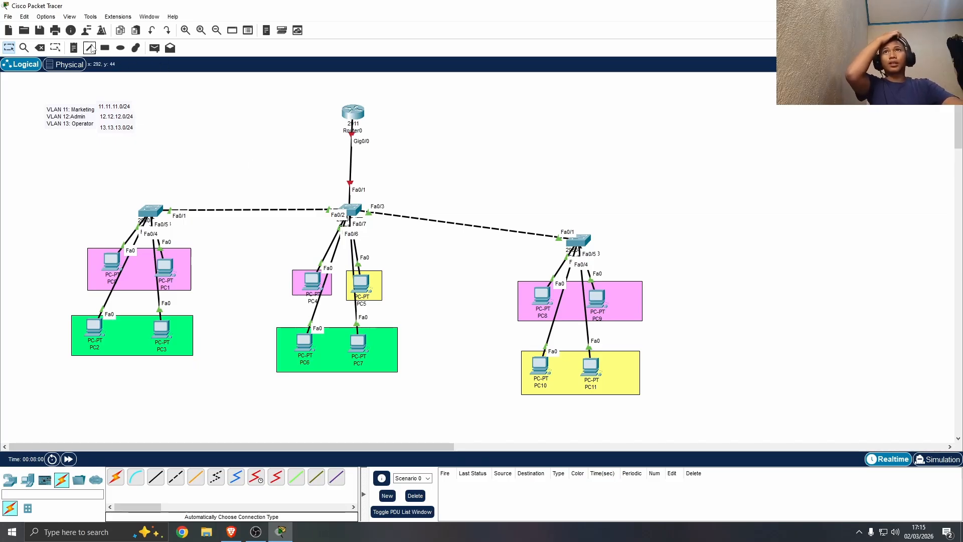
# Label the pink rectangle of PC0 and PC1 "VLAN 11" and the green rectangle of PC2 and PC3 "VLAN 12"
pyautogui.click(75, 48)
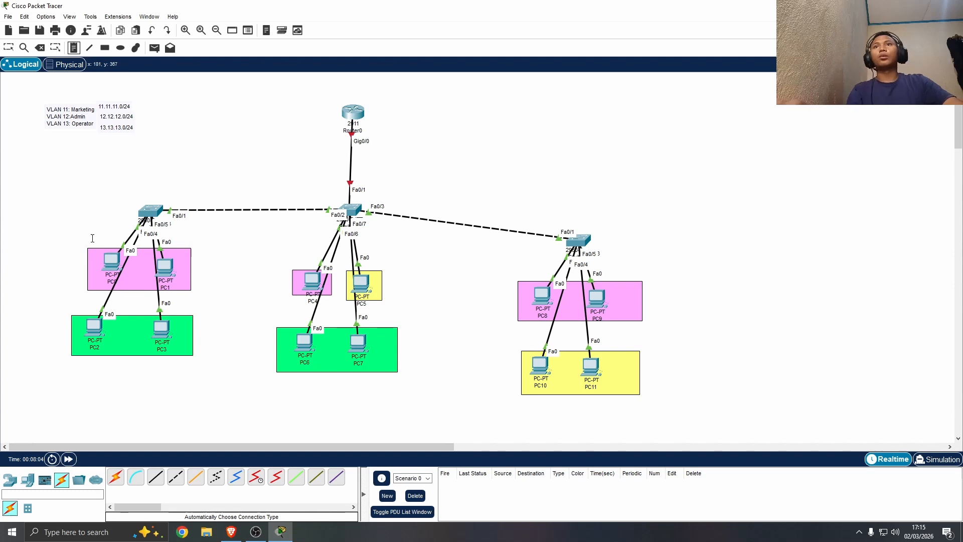
pyautogui.click(88, 242)
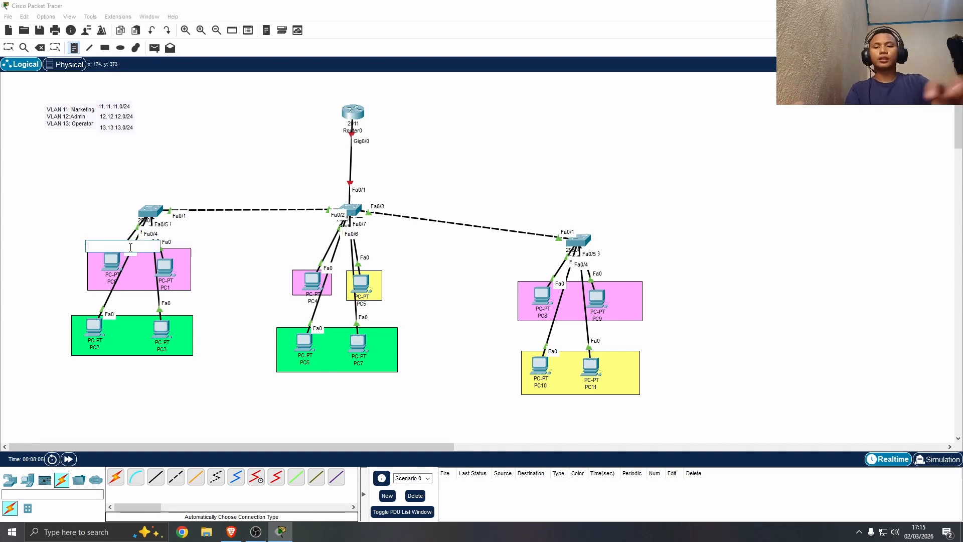
pyautogui.write('VLAN 11')
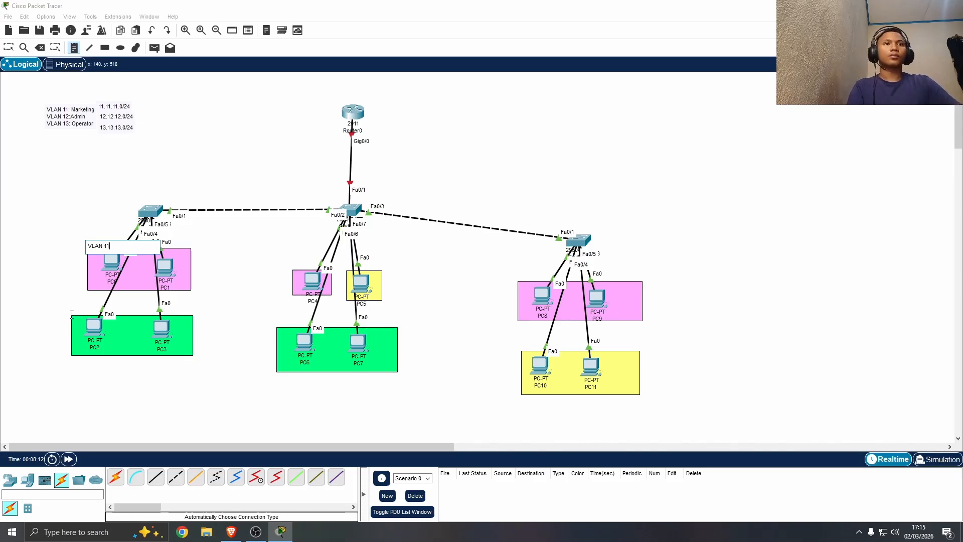
pyautogui.scroll(-1, 83, 341)
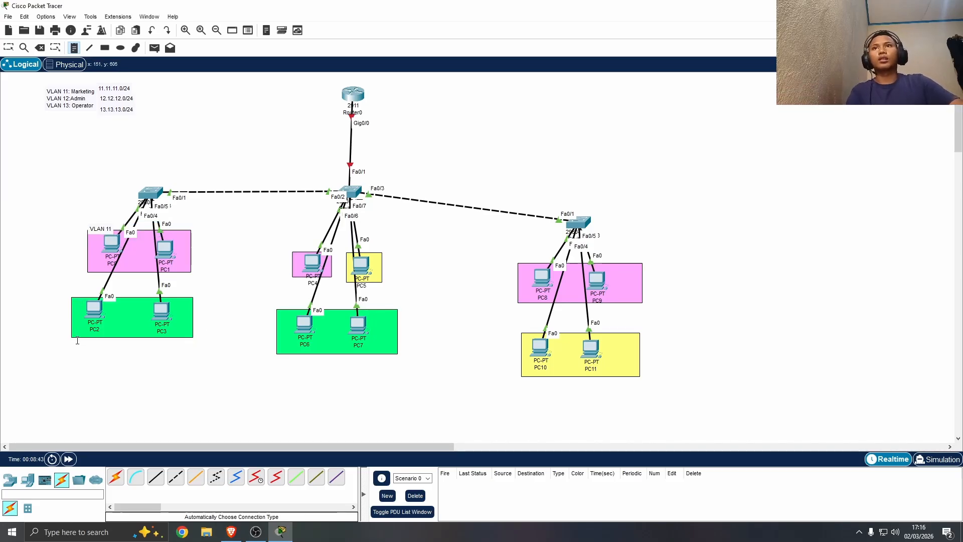
pyautogui.click(77, 341)
pyautogui.write('VLA')
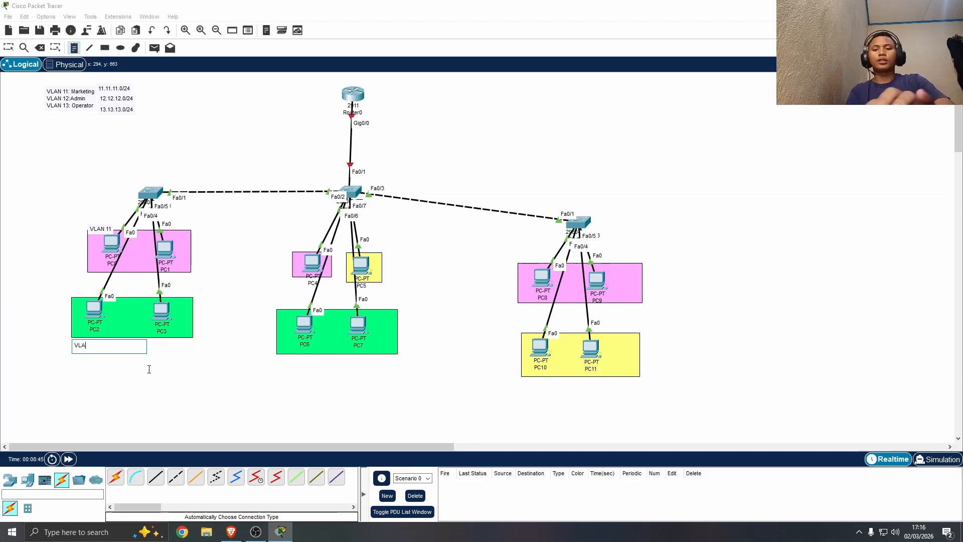
pyautogui.write('N 12')
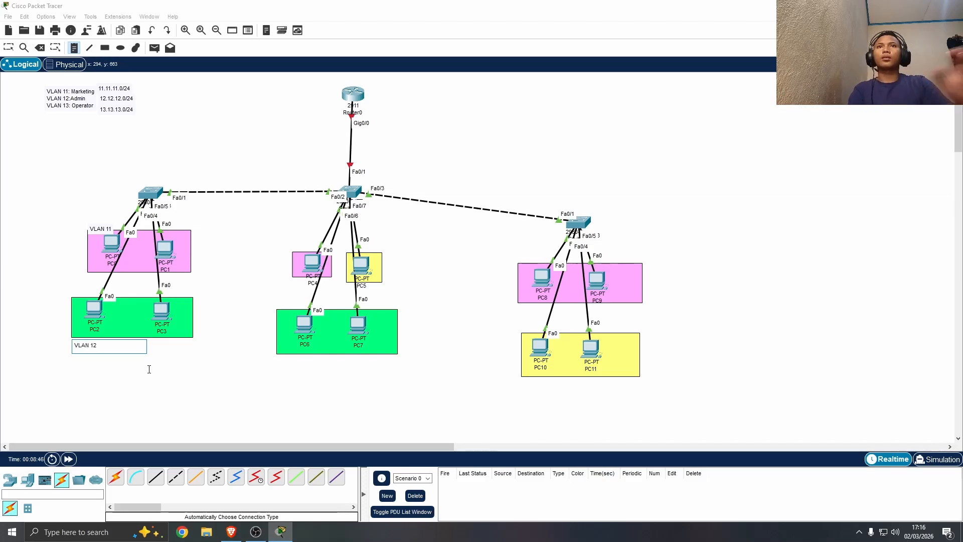
# Label the middle switch's PC groups: "VLAN 11" at PC4, "VLAN 12" below PC6 and PC7, and "VLAN 13" at PC5
pyautogui.click(288, 246)
pyautogui.write('VLAN')
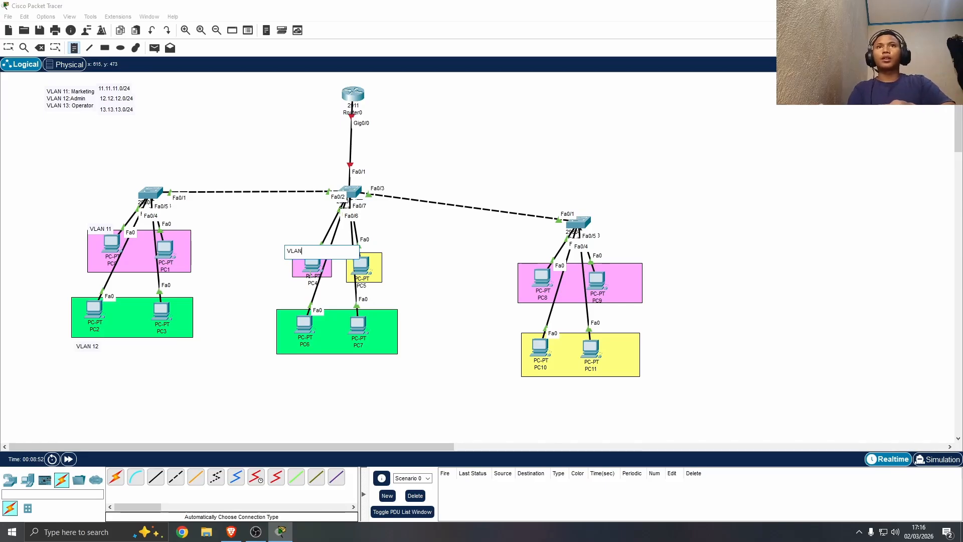
pyautogui.write(' 11')
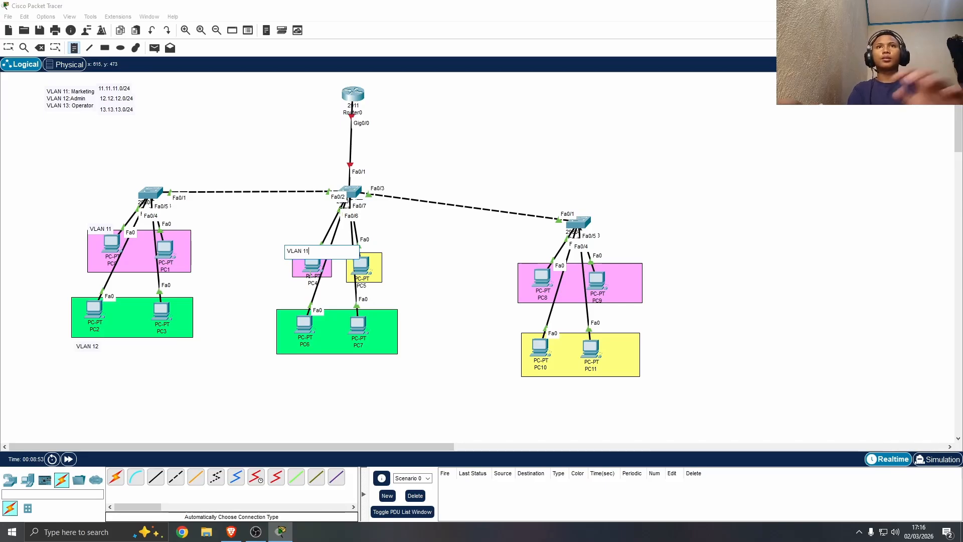
pyautogui.click(286, 359)
pyautogui.write('VLAN 12')
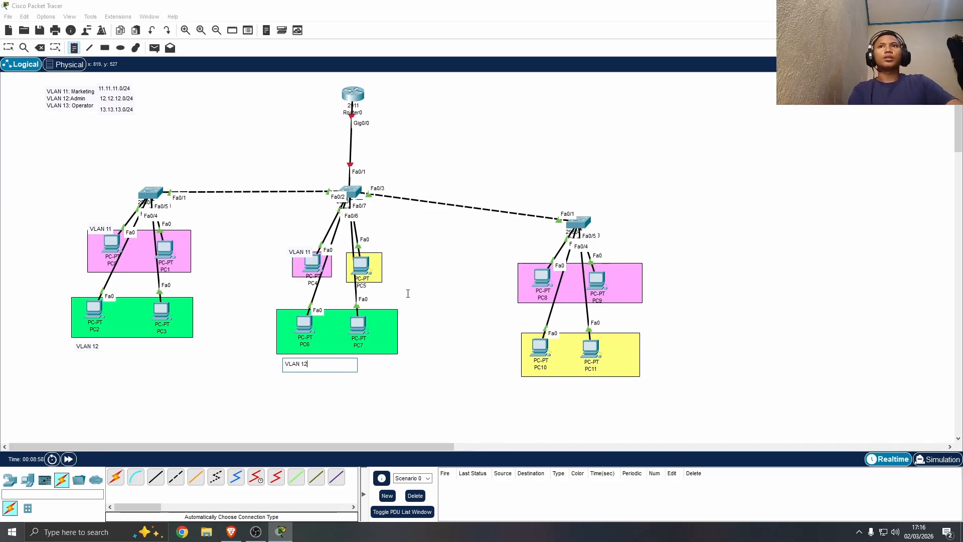
pyautogui.click(374, 245)
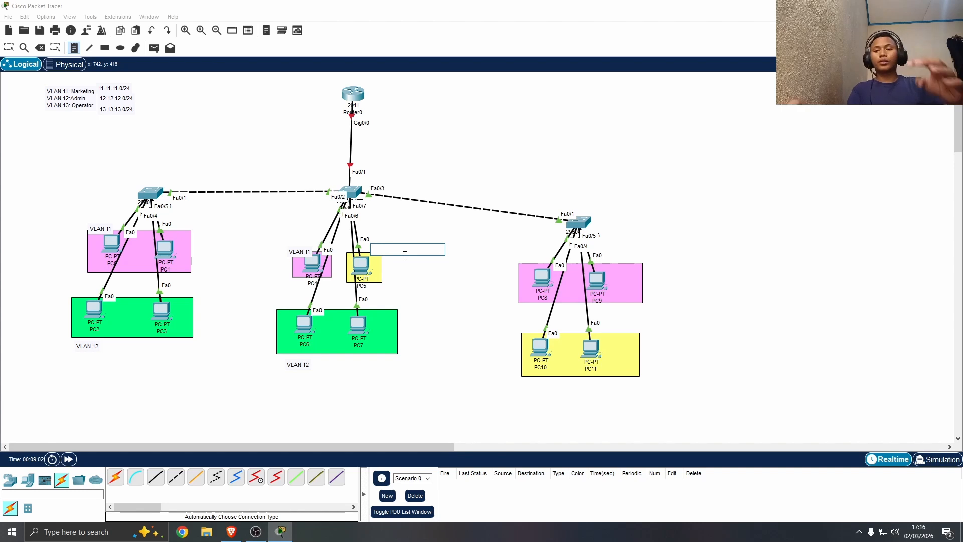
pyautogui.write('VLAN 13')
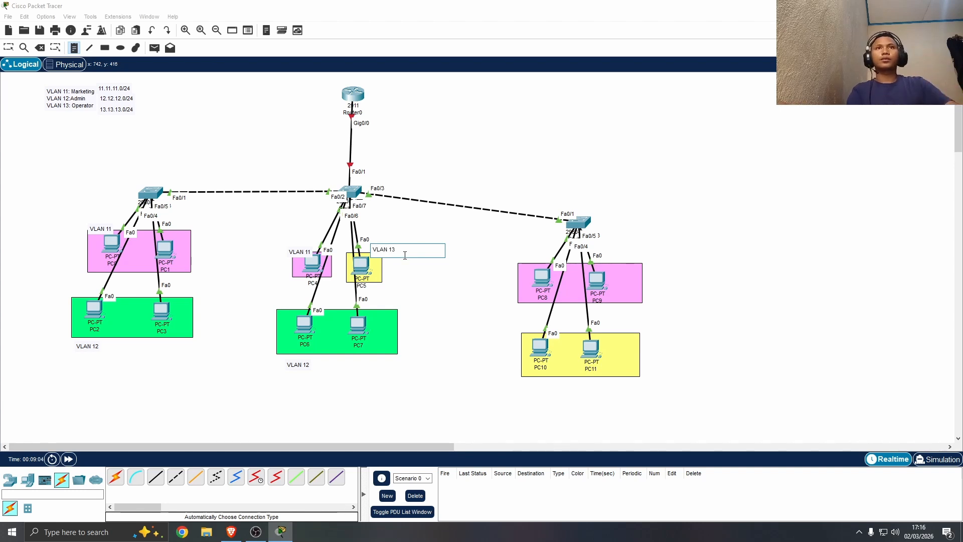
# Label the pink rectangle of PC8 and PC9 "VLAN 11" and the yellow rectangle of PC10 and PC11 "VLAN 13"
pyautogui.click(615, 258)
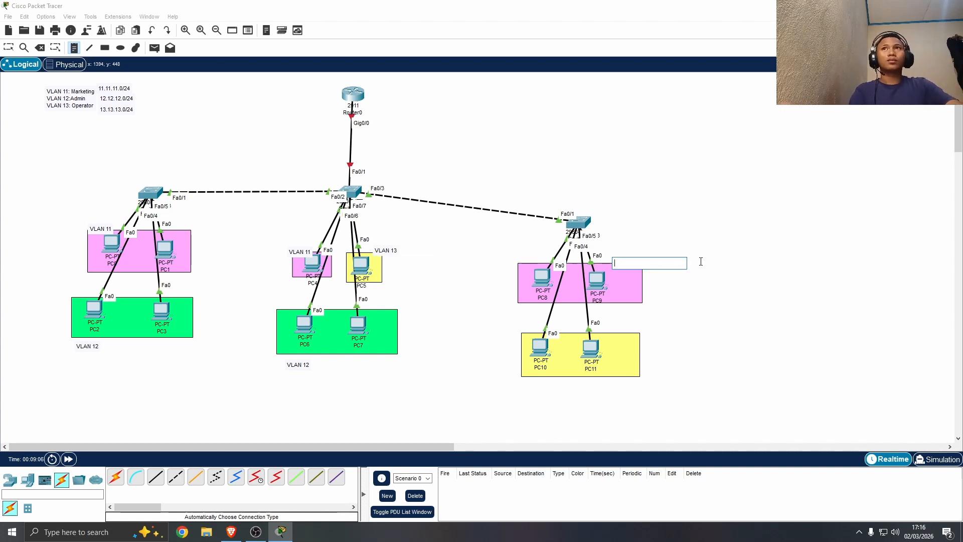
pyautogui.write('VLAN 11')
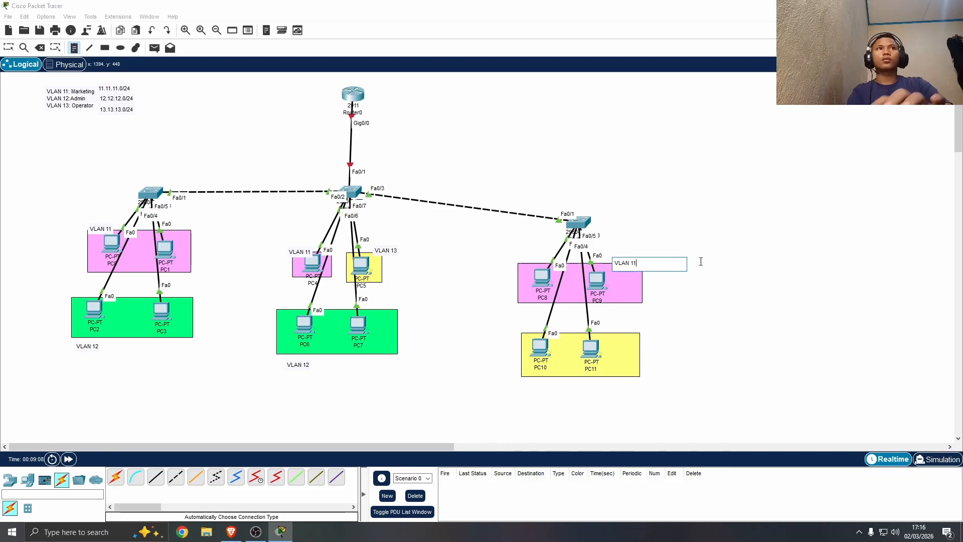
pyautogui.click(621, 325)
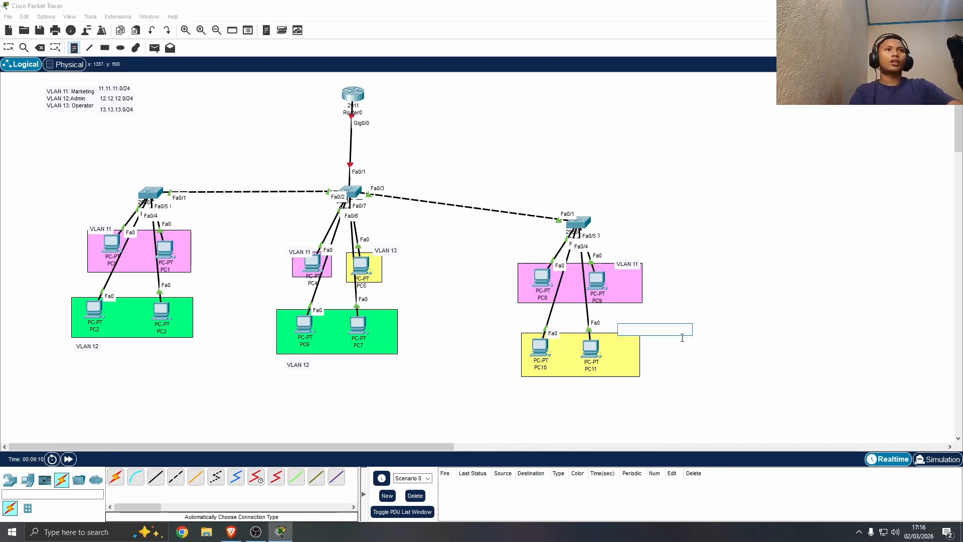
pyautogui.write('VLAN 13')
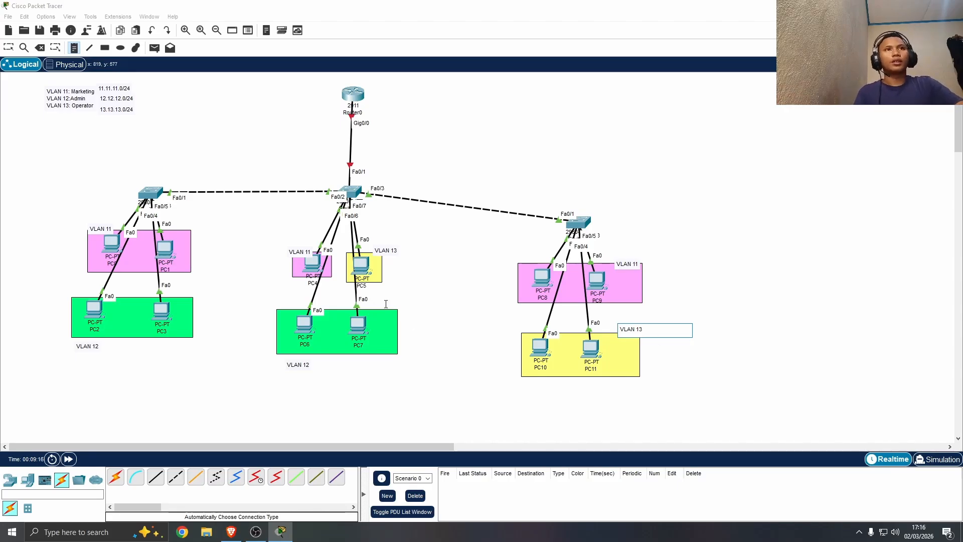
pyautogui.press('Escape')
pyautogui.scroll(2, 653, 224)
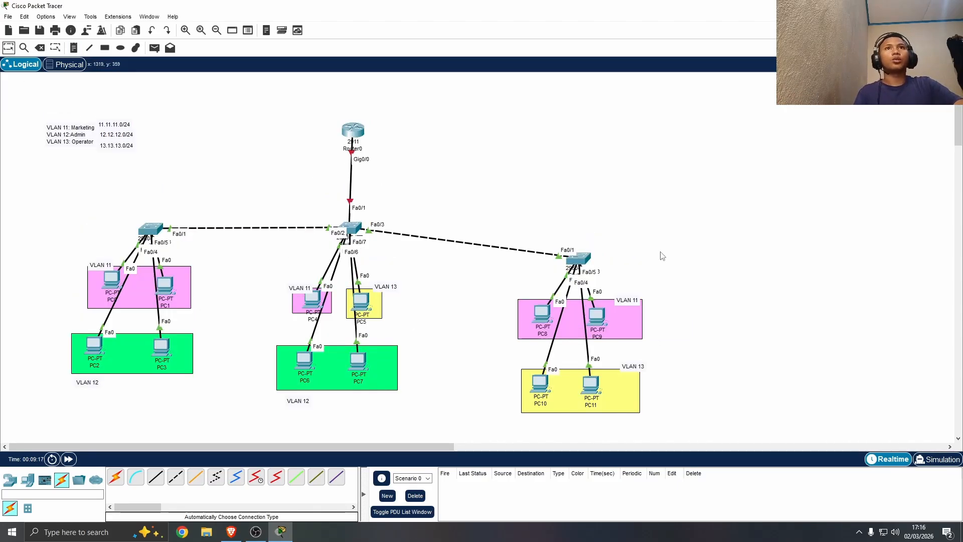
# Move the right-hand switch with its PC groups upward, and shift PC4's labelled VLAN 11 group farther left from PC5
pyautogui.moveTo(696, 250); pyautogui.dragTo(492, 419)
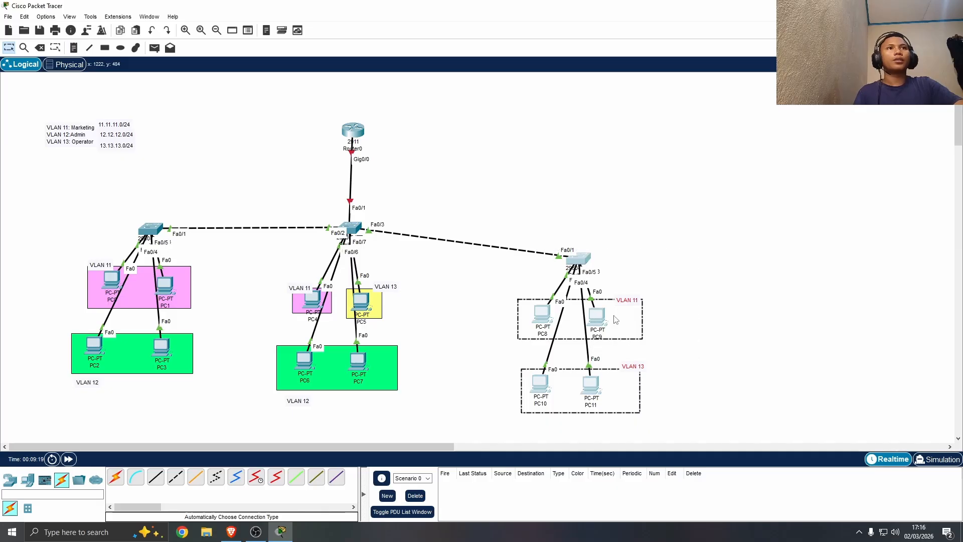
pyautogui.moveTo(616, 320); pyautogui.dragTo(616, 300)
pyautogui.click(694, 322)
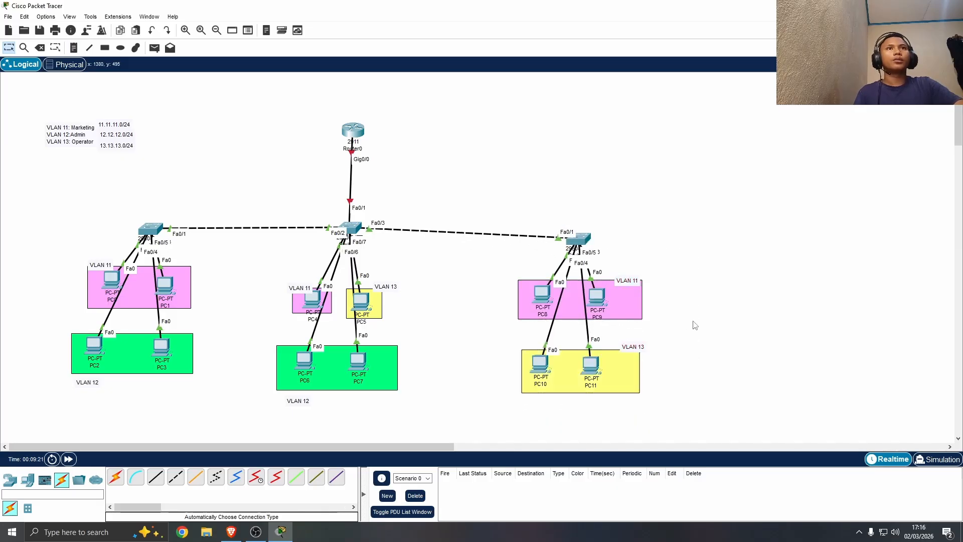
pyautogui.moveTo(280, 276); pyautogui.dragTo(291, 312)
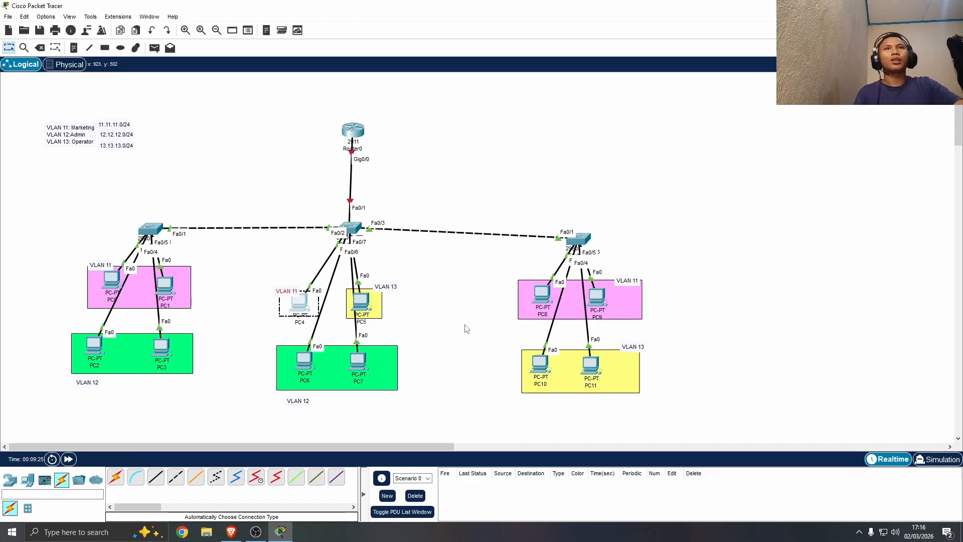
pyautogui.click(464, 328)
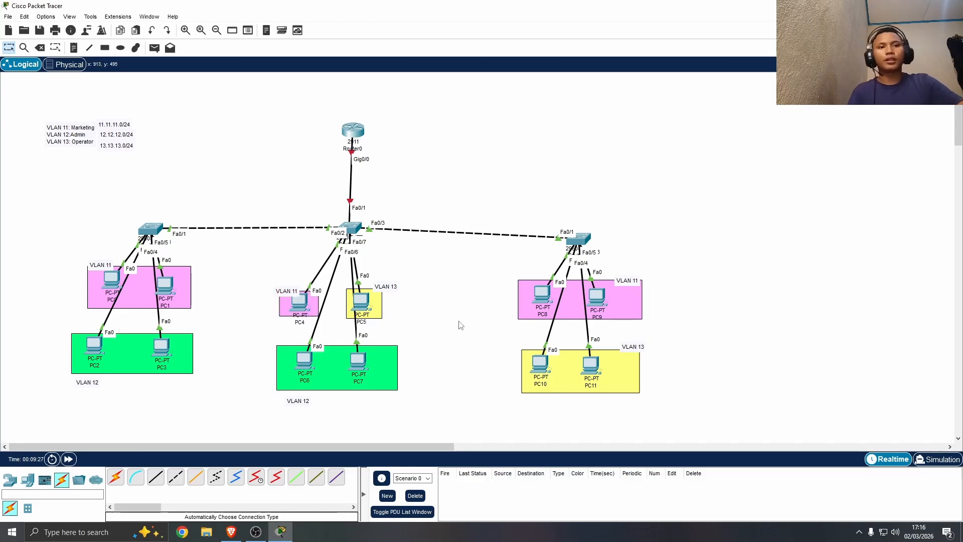
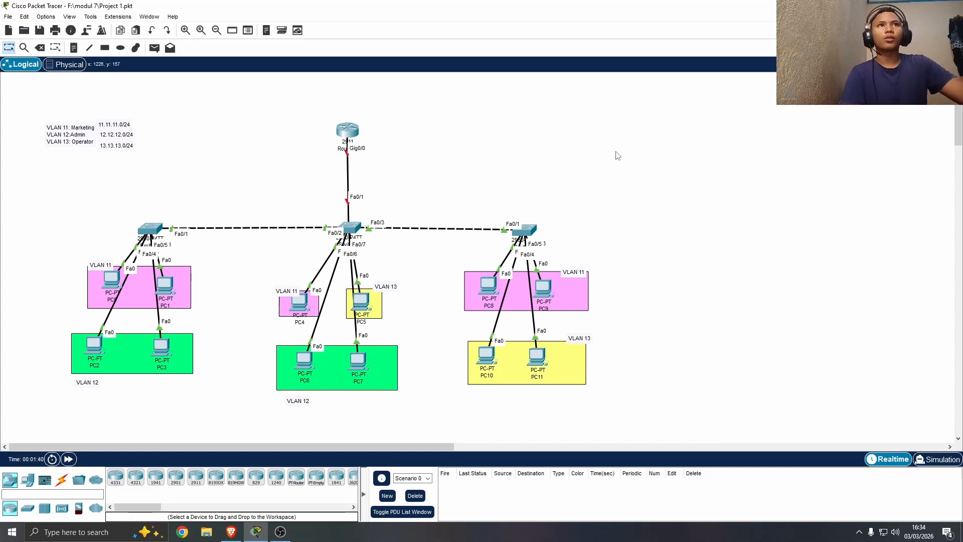
# Open the command line of the left-hand switch, Switch0, and enter global configuration mode
pyautogui.moveTo(615, 161); pyautogui.dragTo(596, 169)
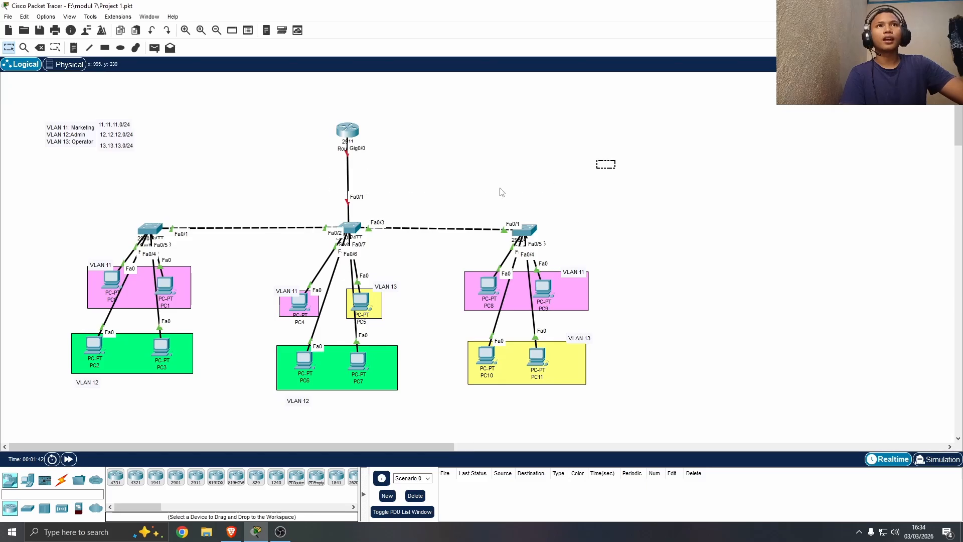
pyautogui.moveTo(149, 231); pyautogui.dragTo(148, 230)
pyautogui.click(148, 231)
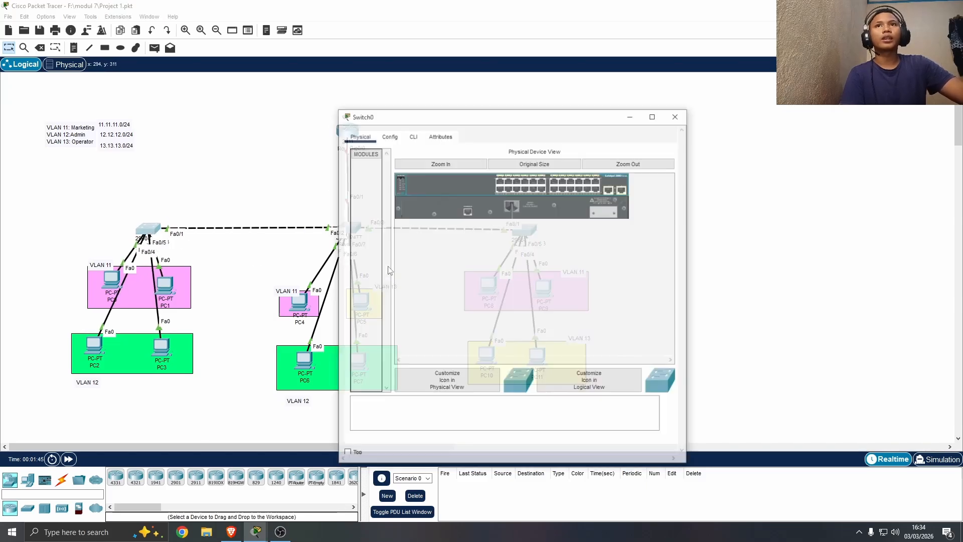
pyautogui.moveTo(458, 118); pyautogui.dragTo(646, 94)
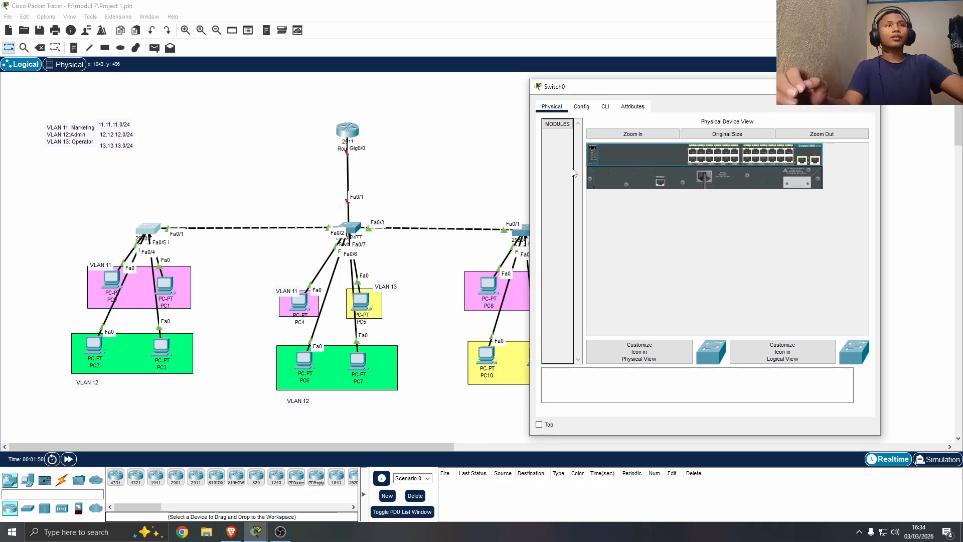
pyautogui.click(605, 106)
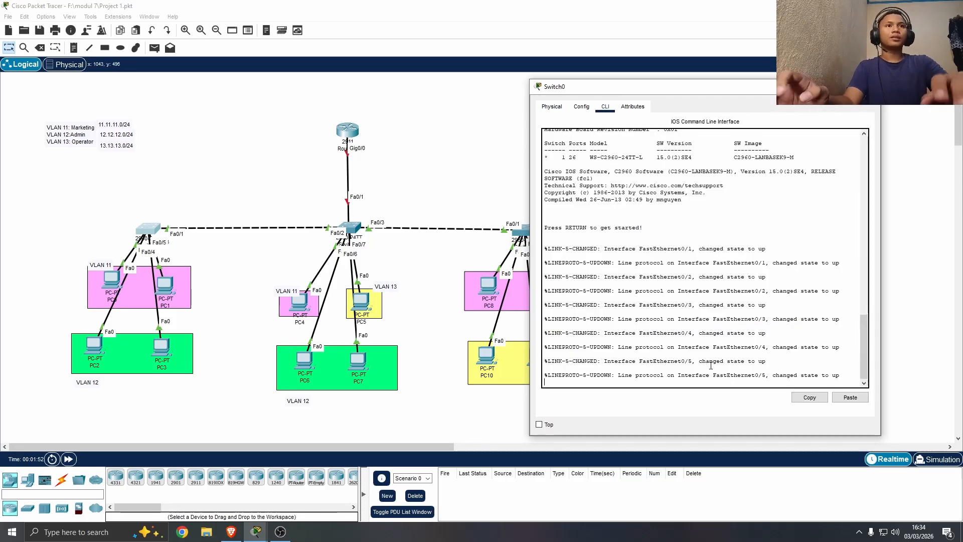
pyautogui.press('Return')
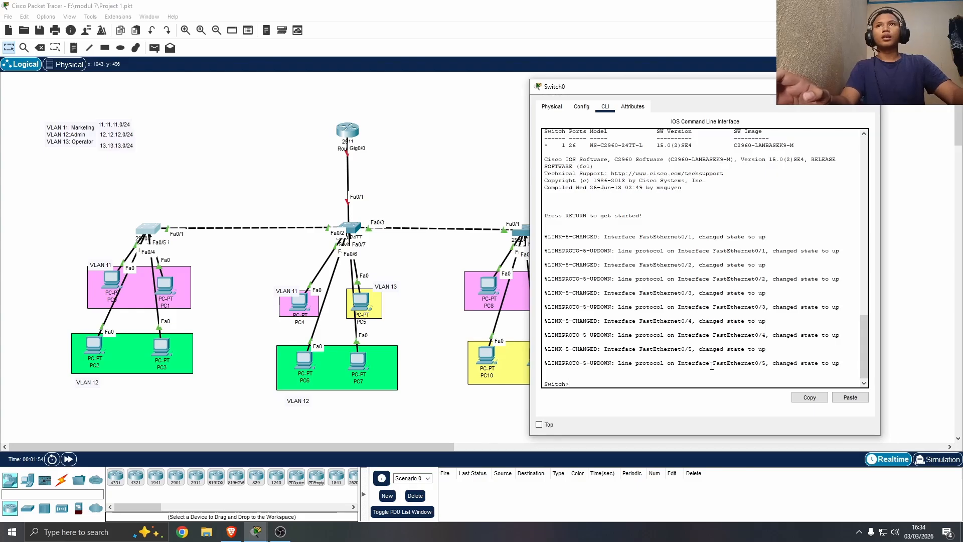
pyautogui.write('en')
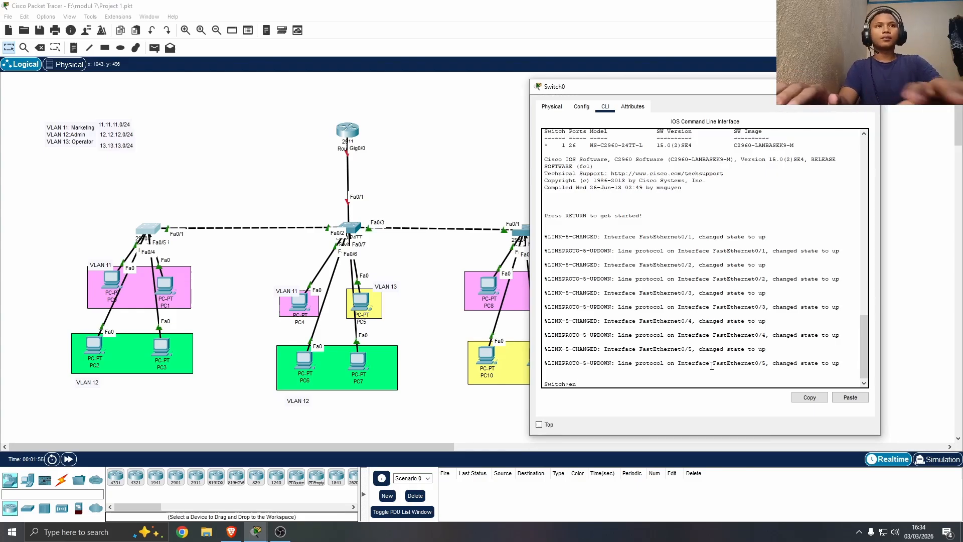
pyautogui.press('Return')
pyautogui.write('conf t')
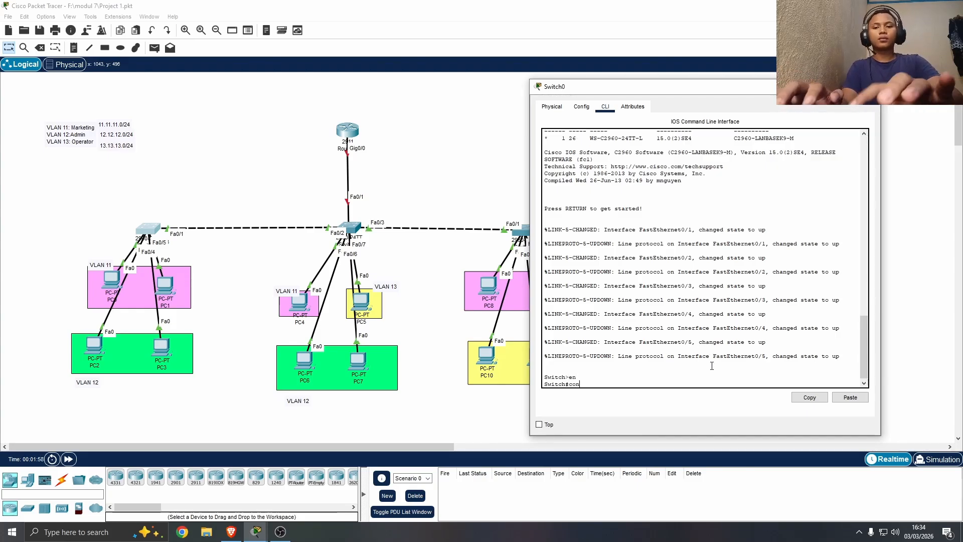
pyautogui.press('Return')
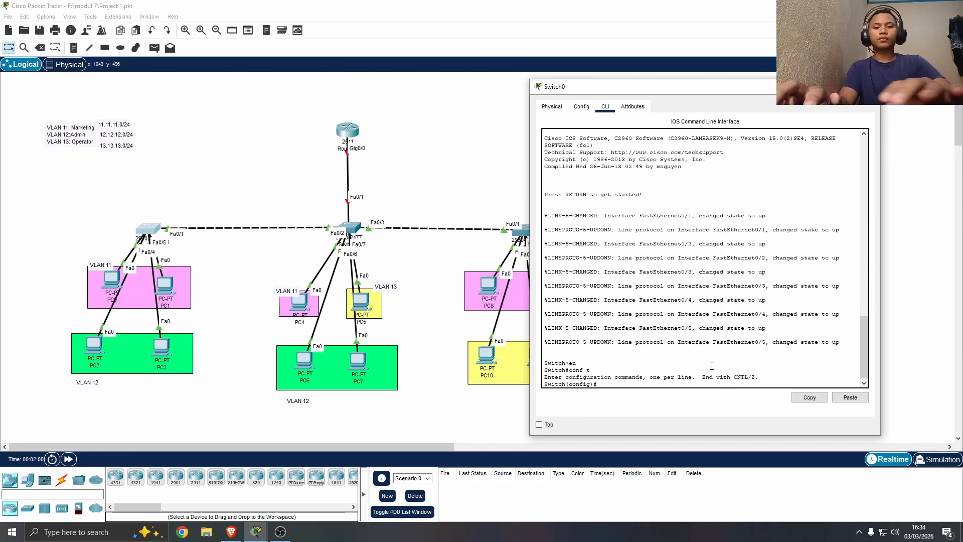
# Create VLAN 11 on Switch0 and name it Marketing
pyautogui.write('vl')
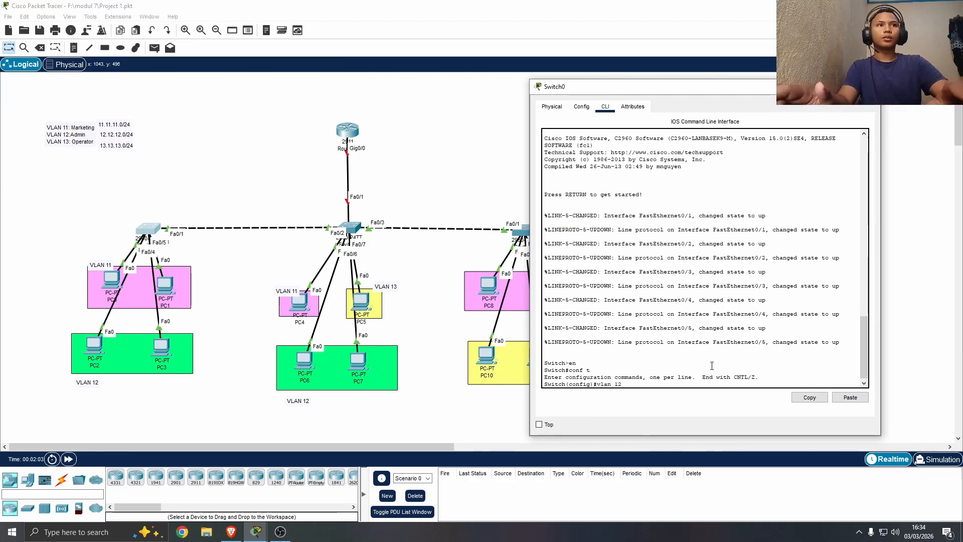
pyautogui.write('an 11')
pyautogui.press('Return')
pyautogui.write('name ')
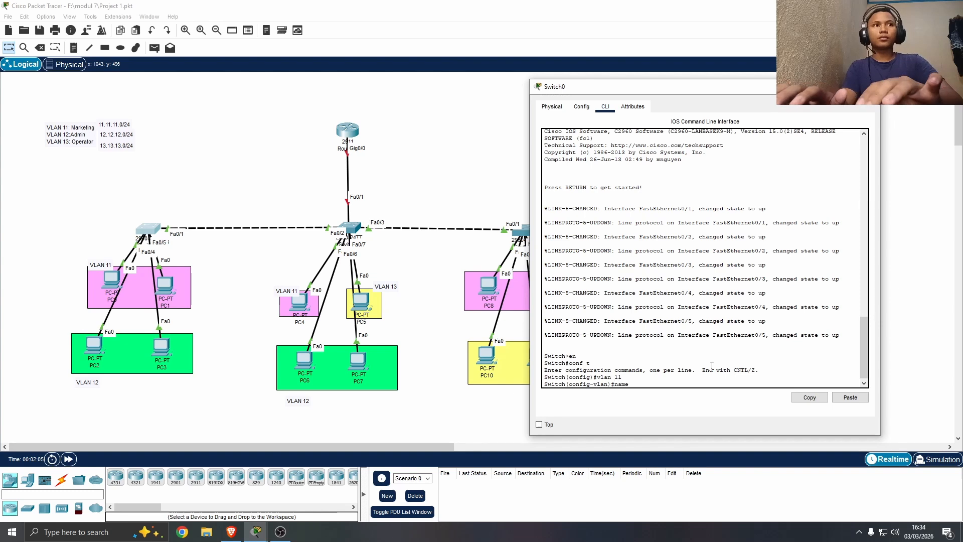
pyautogui.write('MA')
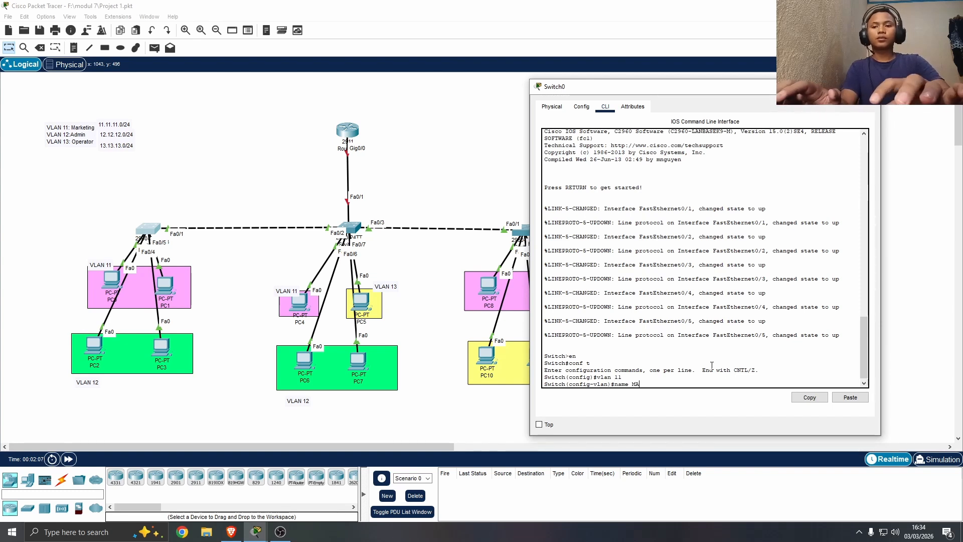
pyautogui.press('BackSpace')
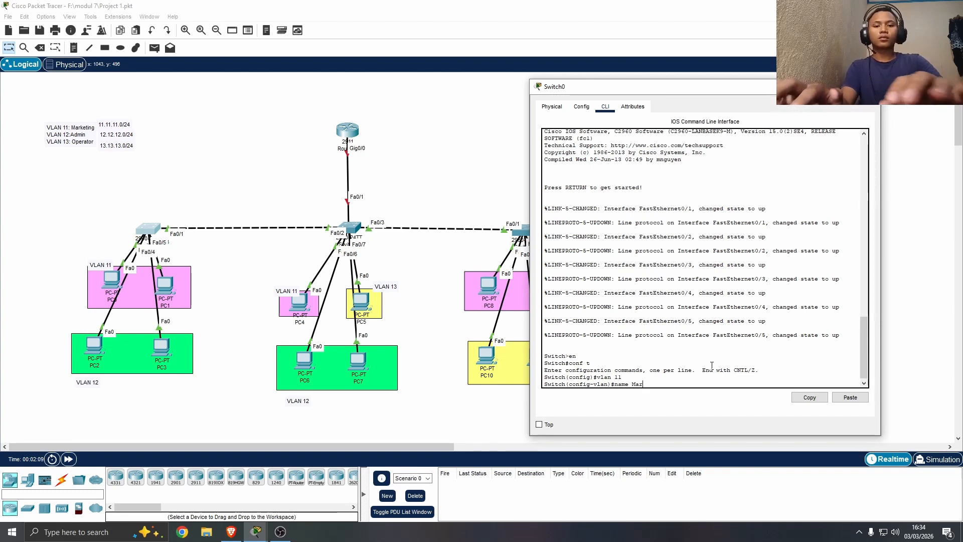
pyautogui.write('arketing')
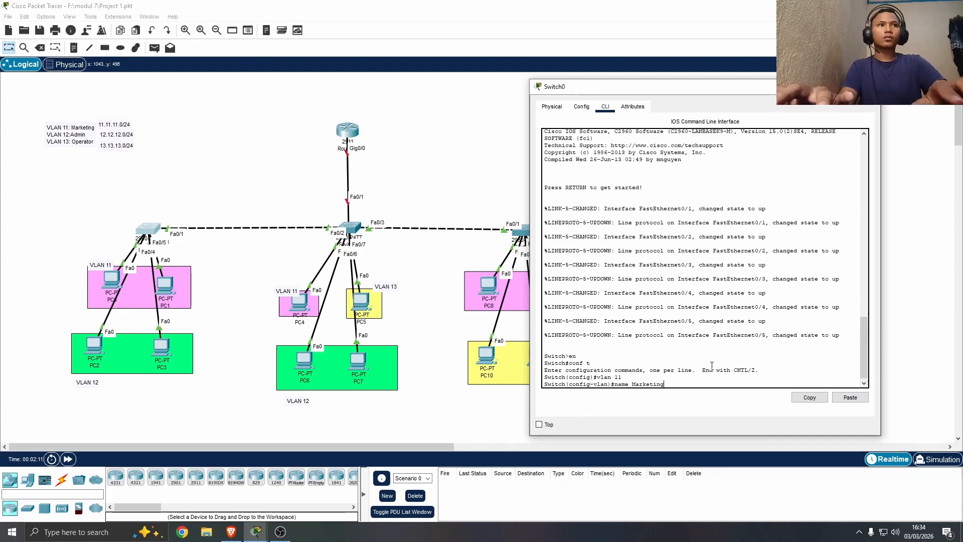
pyautogui.press('Return')
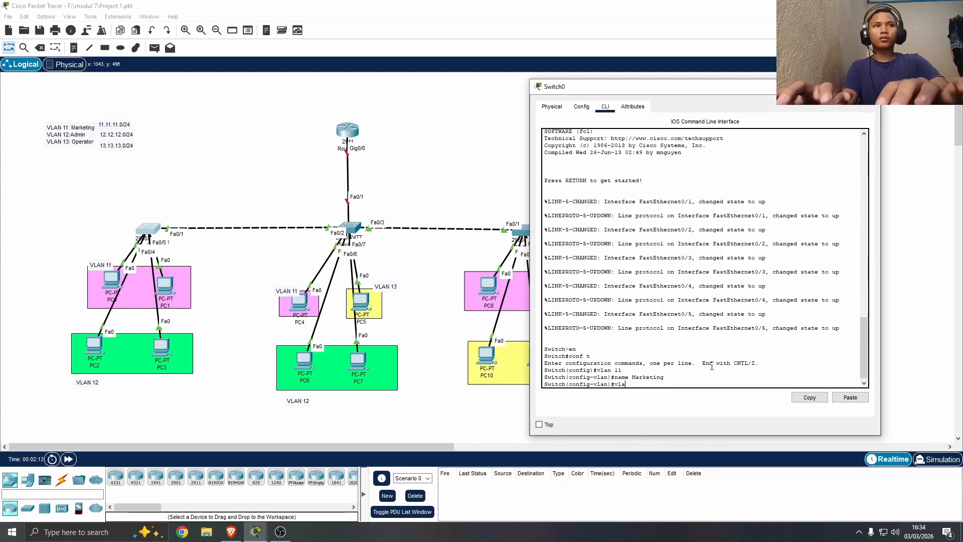
# Create VLAN 12 on Switch0 and name it Admin
pyautogui.write('vlan 12')
pyautogui.press('Return')
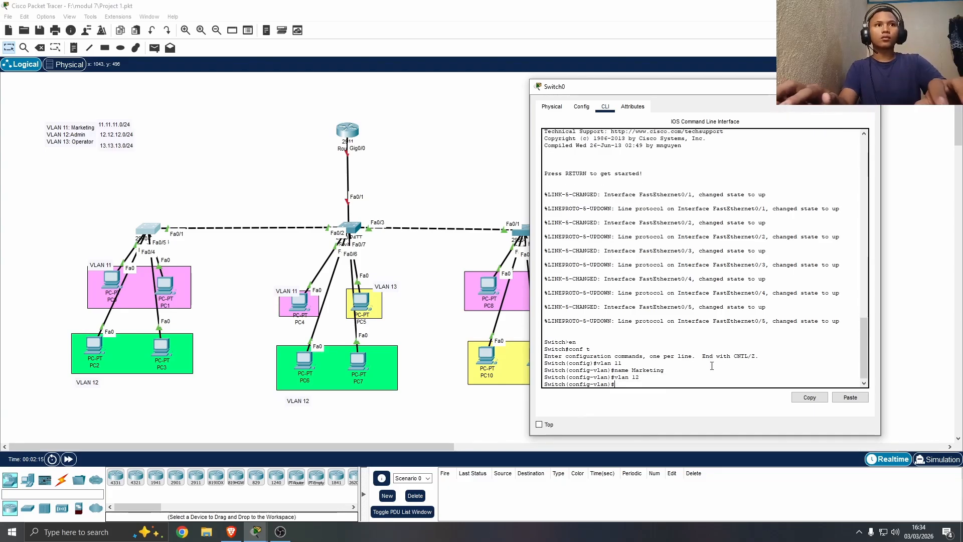
pyautogui.write('name ')
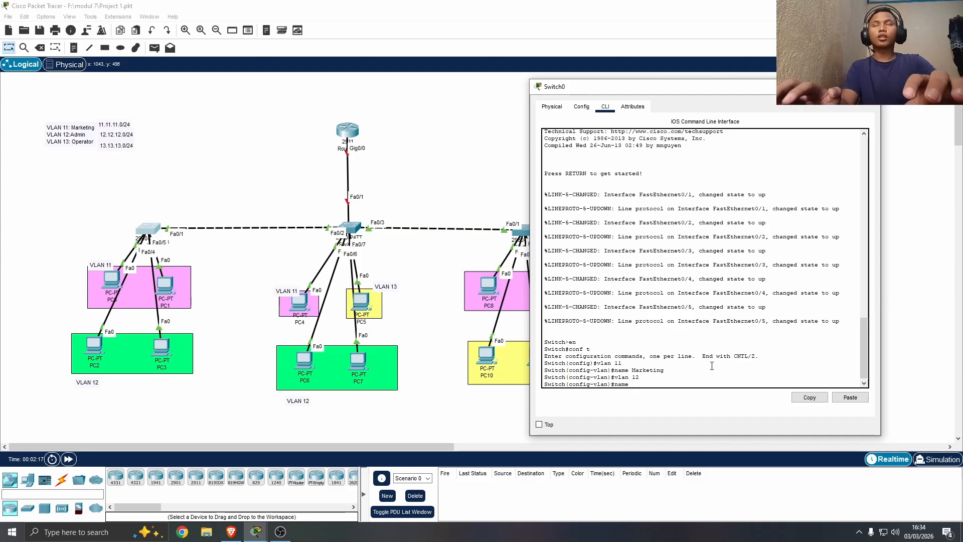
pyautogui.write('ASmin')
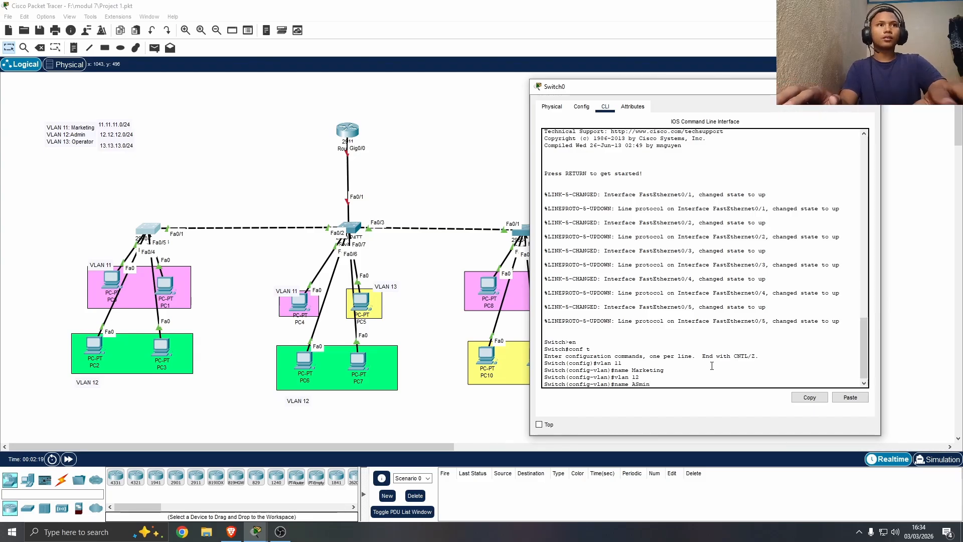
pyautogui.press('BackSpace')
pyautogui.press('BackSpace')
pyautogui.press('BackSpace')
pyautogui.press('BackSpace')
pyautogui.write('dmin')
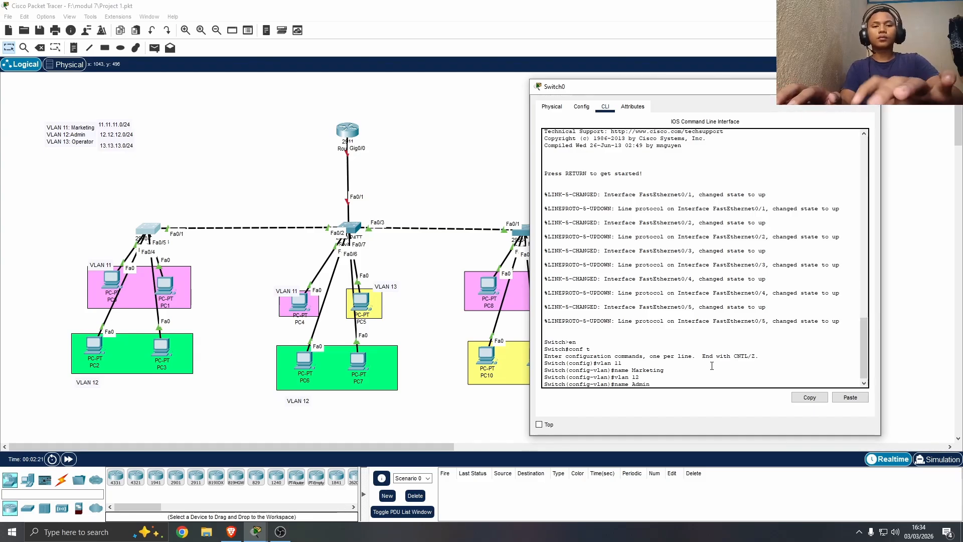
pyautogui.press('Return')
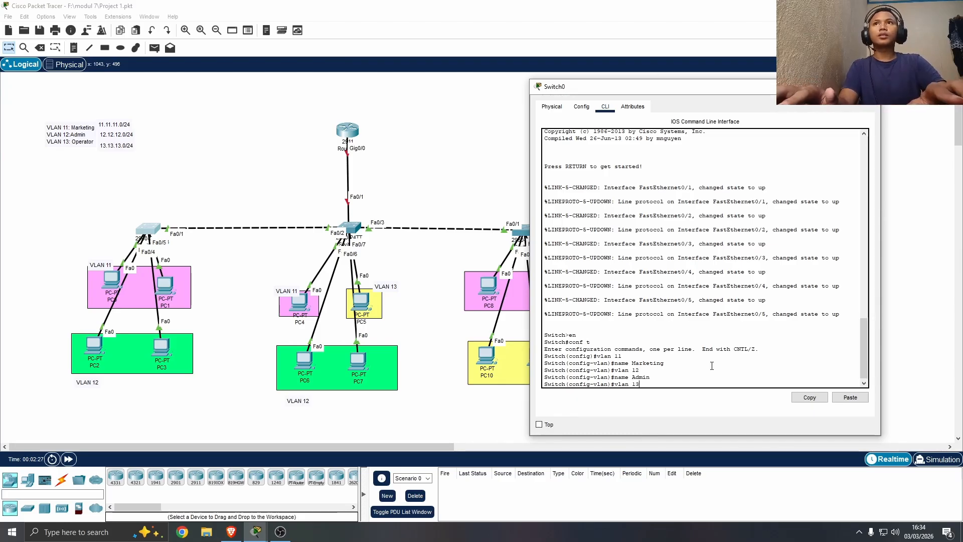
# Create VLAN 13 on Switch0, name it Operator, and exit VLAN configuration
pyautogui.press('Return')
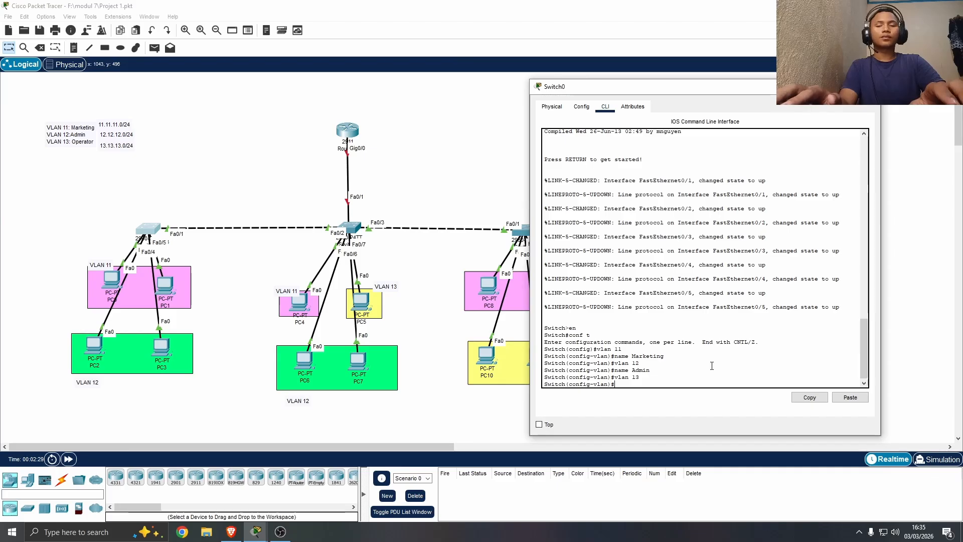
pyautogui.write('name ')
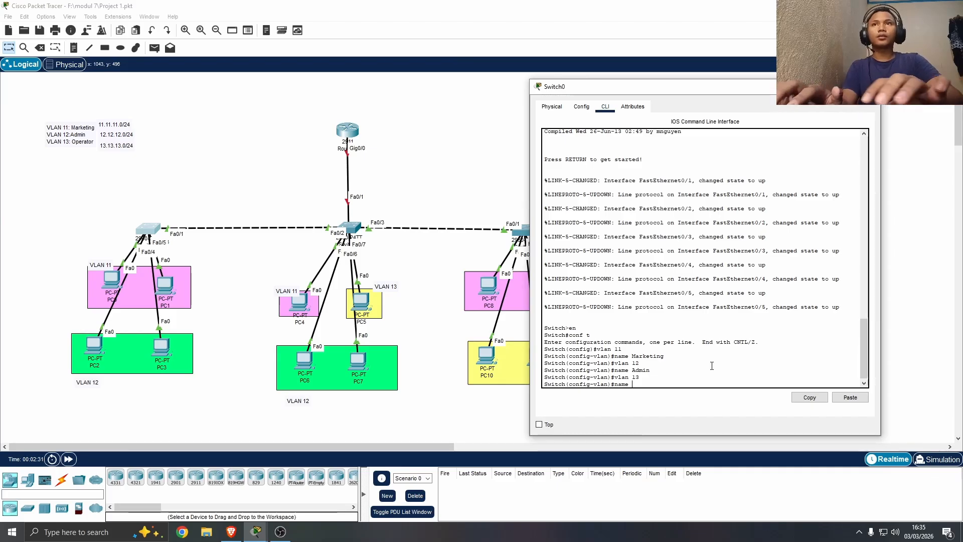
pyautogui.write('Operator')
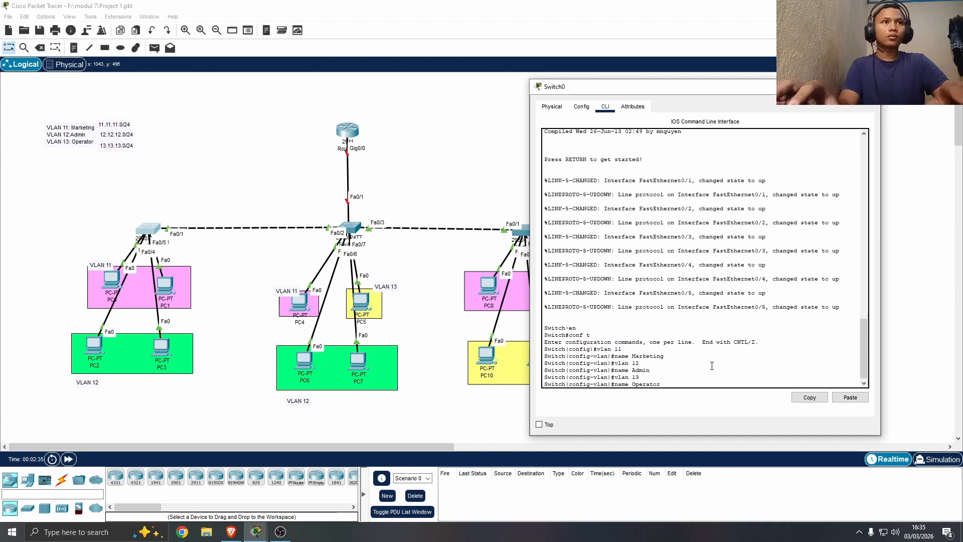
pyautogui.press('Return')
pyautogui.write('ex')
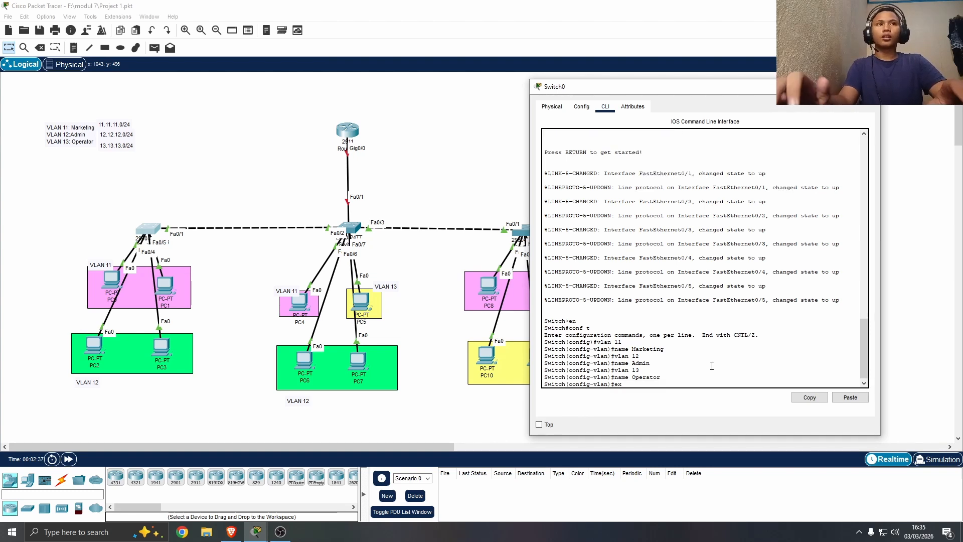
pyautogui.press('Return')
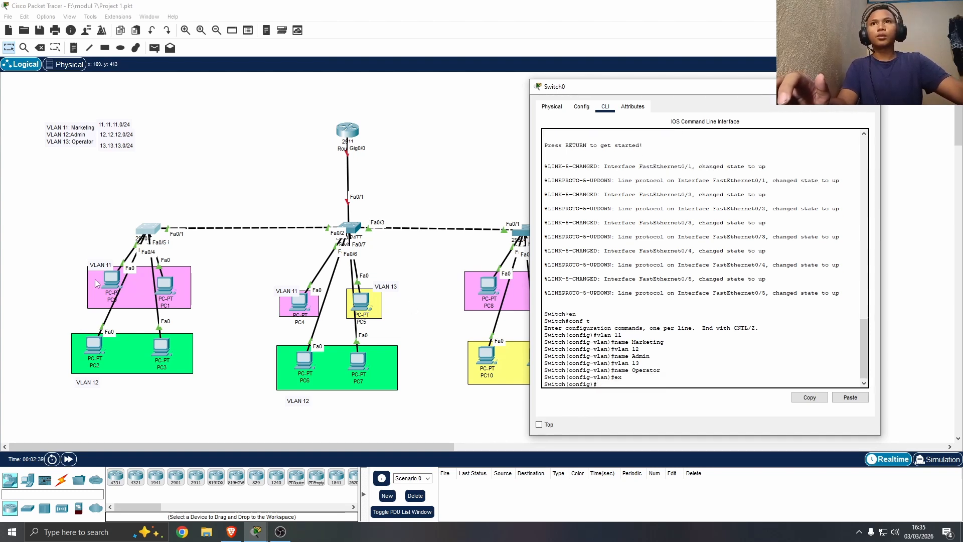
# Select the interface range Fa0/2-3 on Switch0 and set its ports to access mode
pyautogui.moveTo(109, 283); pyautogui.dragTo(165, 286)
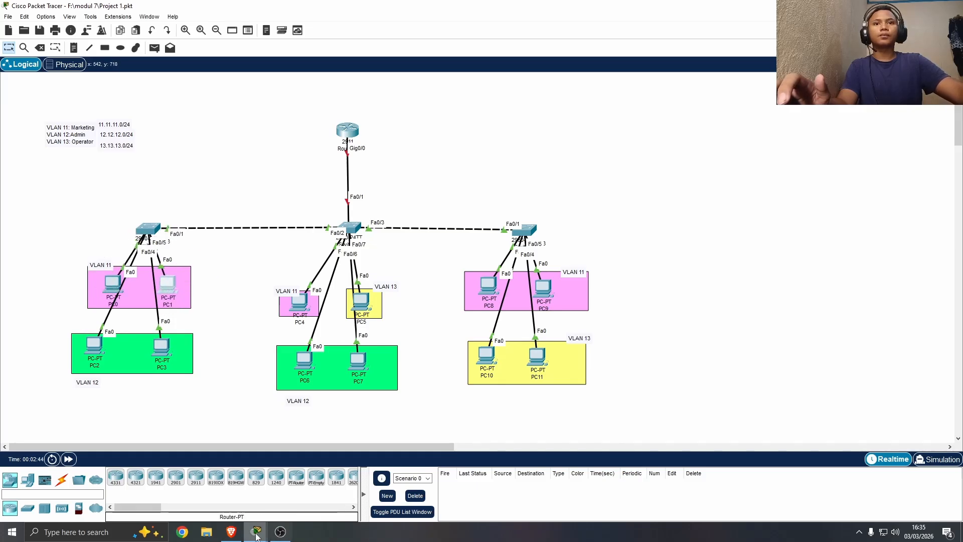
pyautogui.moveTo(255, 531)
pyautogui.click(300, 485)
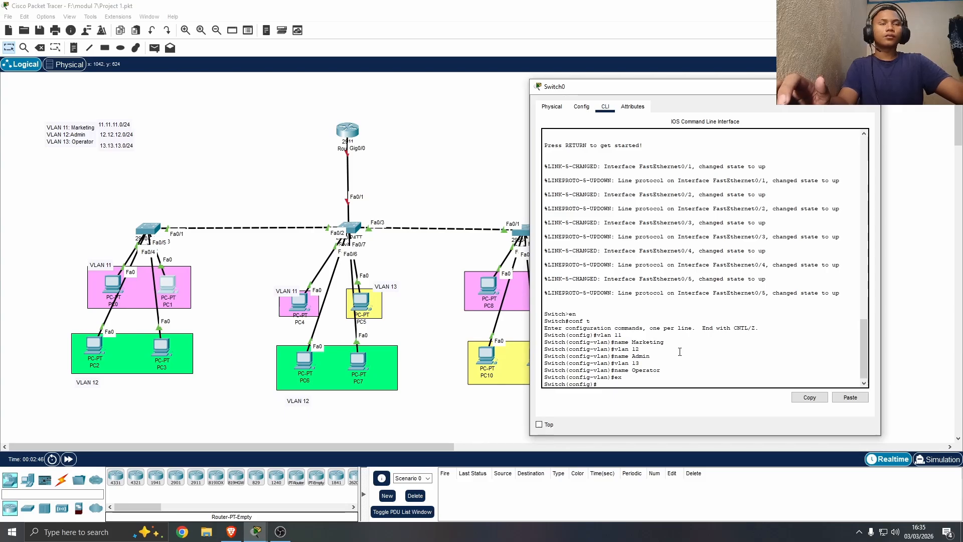
pyautogui.write('int')
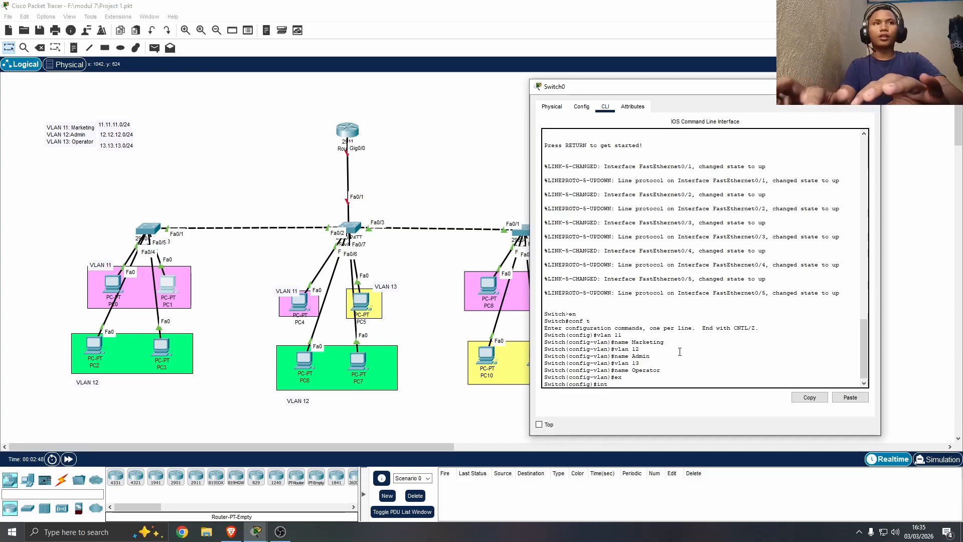
pyautogui.write(' ra')
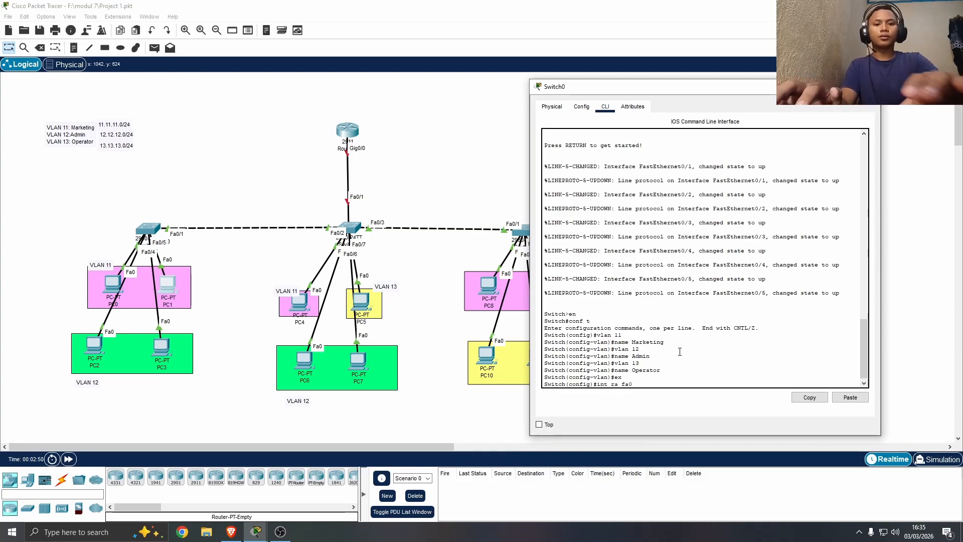
pyautogui.write(' fa0/')
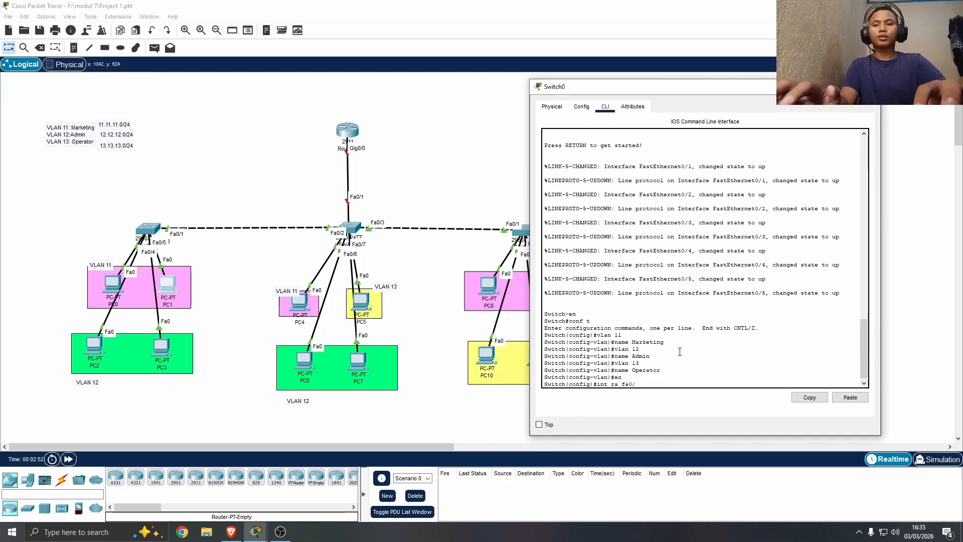
pyautogui.write('2-3')
pyautogui.press('Return')
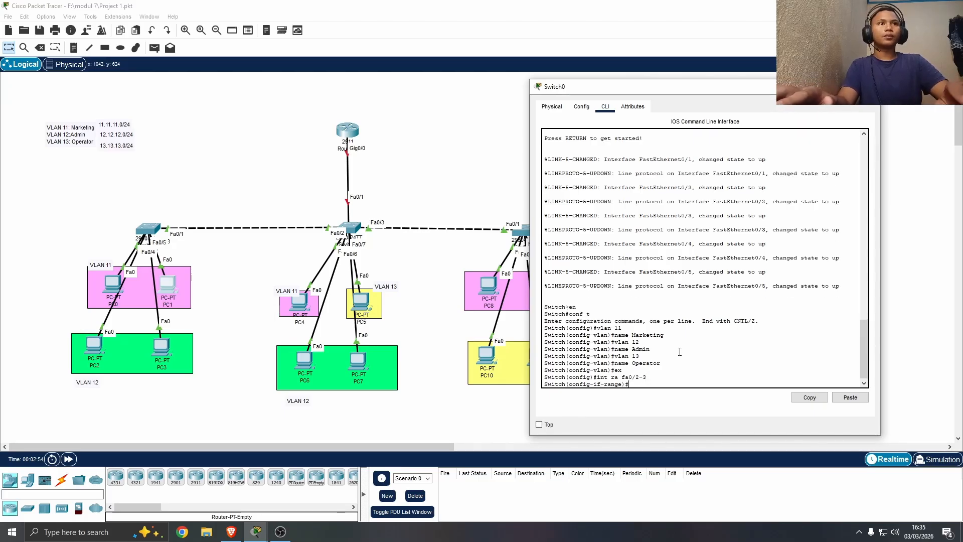
pyautogui.write('sw ')
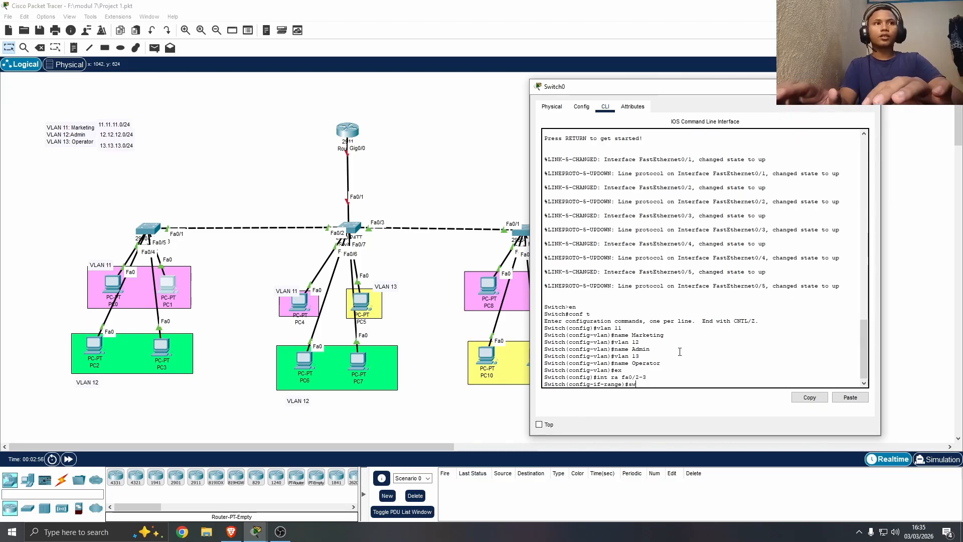
pyautogui.write('mo ')
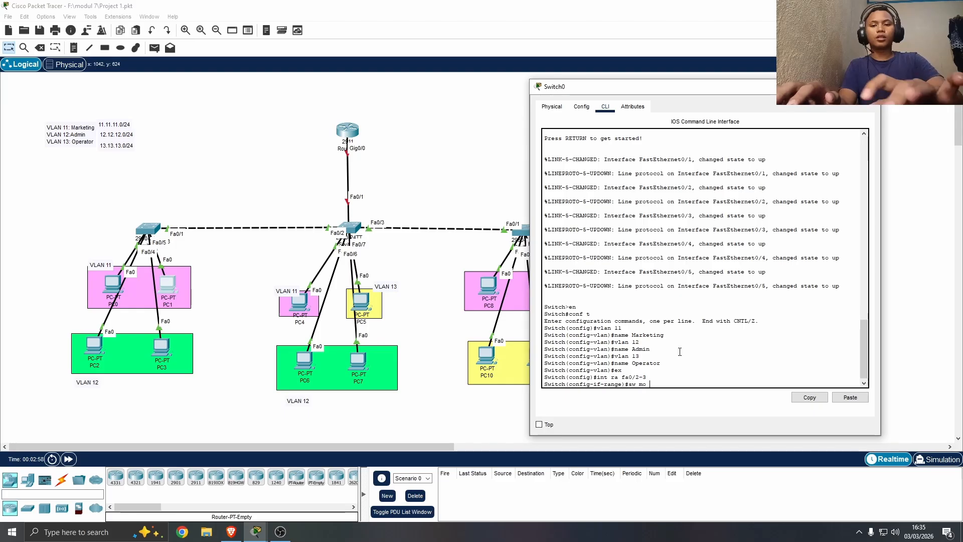
pyautogui.write('ac')
pyautogui.press('Return')
# Assign Switch0's ports Fa0/2-3 to access VLAN 11 and exit the interface range configuration
pyautogui.write('sw a')
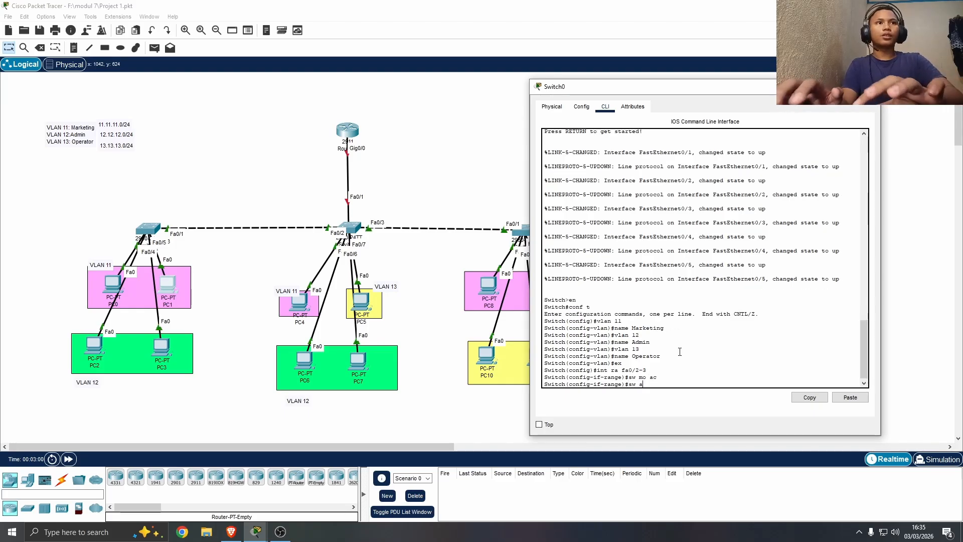
pyautogui.write('c vlan ')
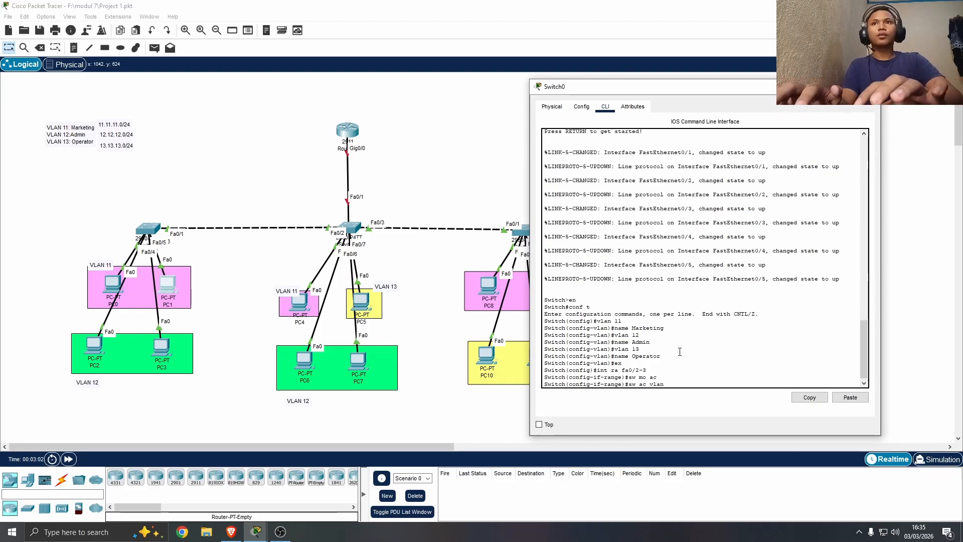
pyautogui.write('11')
pyautogui.press('Return')
pyautogui.write('ex')
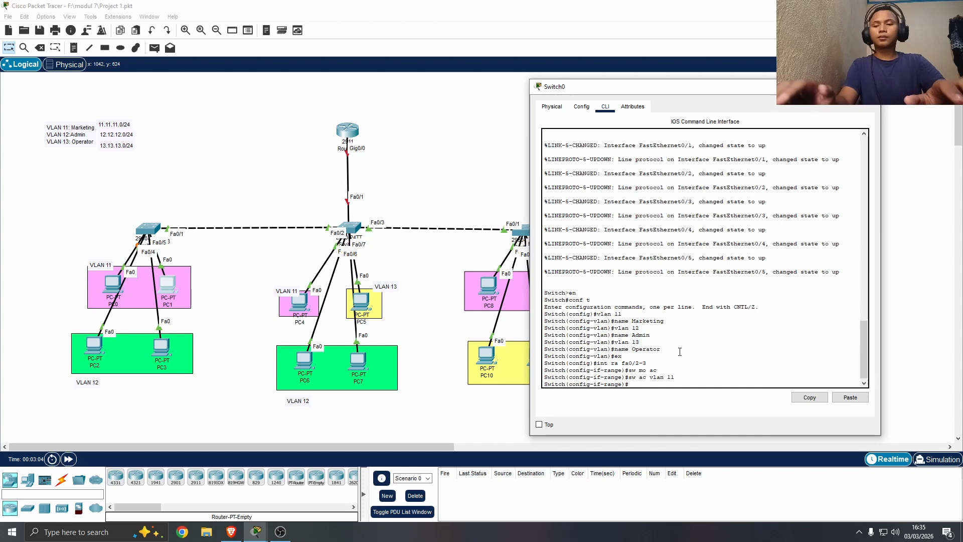
pyautogui.press('Return')
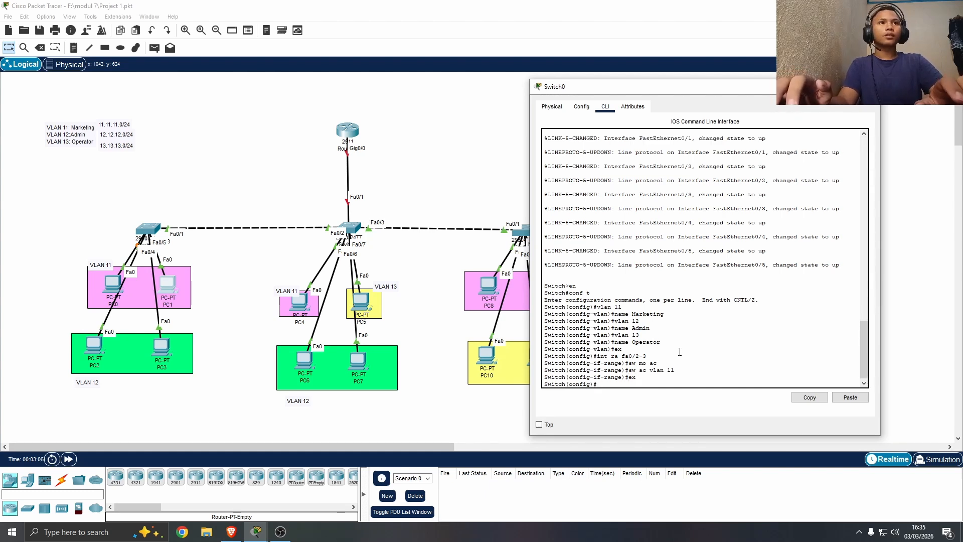
# Select the interface range Fa0/4-5 on Switch0 and set its ports to access mode
pyautogui.write('int')
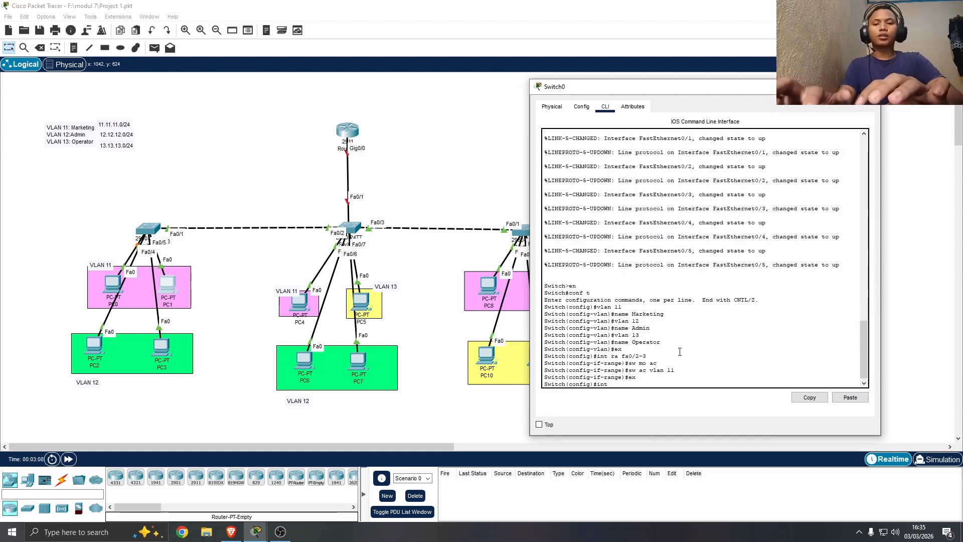
pyautogui.write(' ra fa0/')
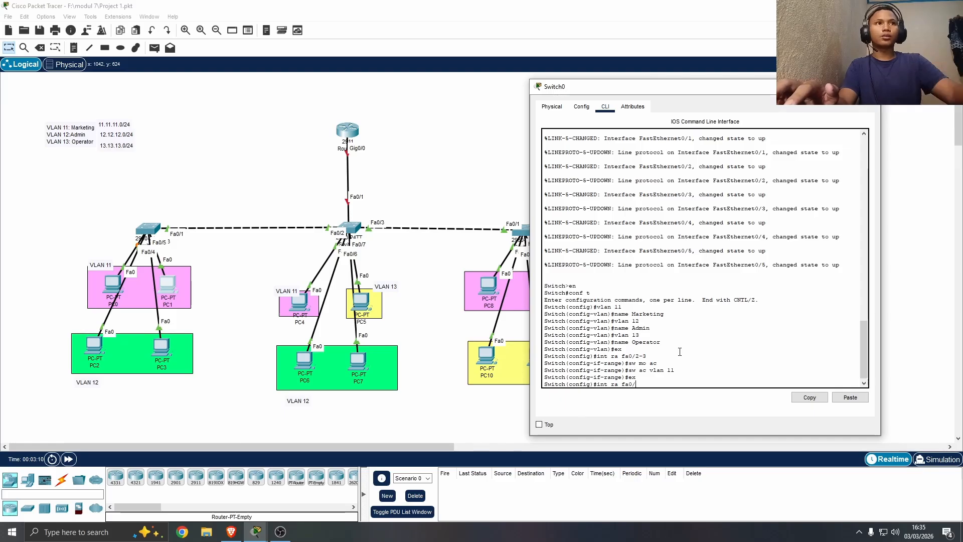
pyautogui.moveTo(93, 352)
pyautogui.mouseDown()
pyautogui.moveTo(76, 306)
pyautogui.moveTo(98, 326)
pyautogui.moveTo(96, 351)
pyautogui.mouseUp()
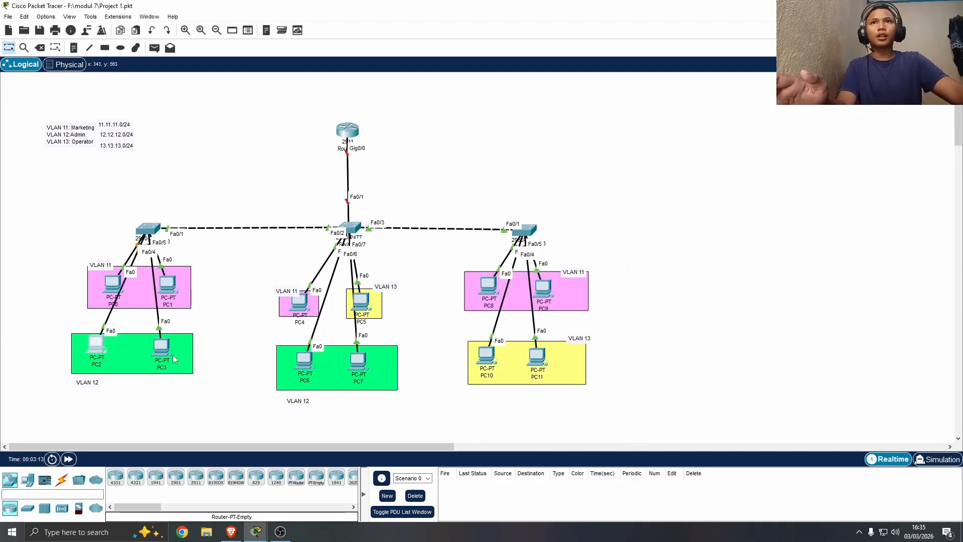
pyautogui.moveTo(163, 351)
pyautogui.mouseDown()
pyautogui.moveTo(205, 308)
pyautogui.moveTo(162, 352)
pyautogui.mouseUp()
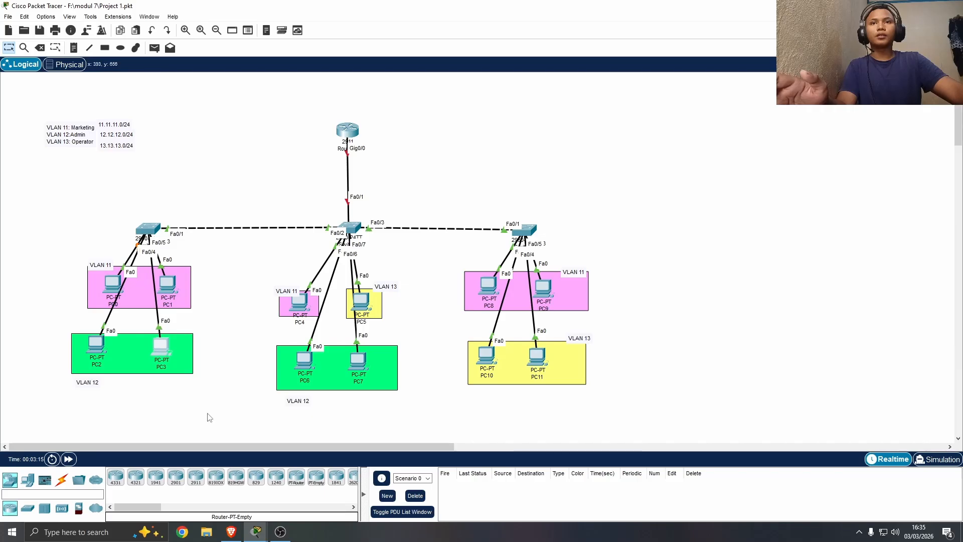
pyautogui.click(149, 230)
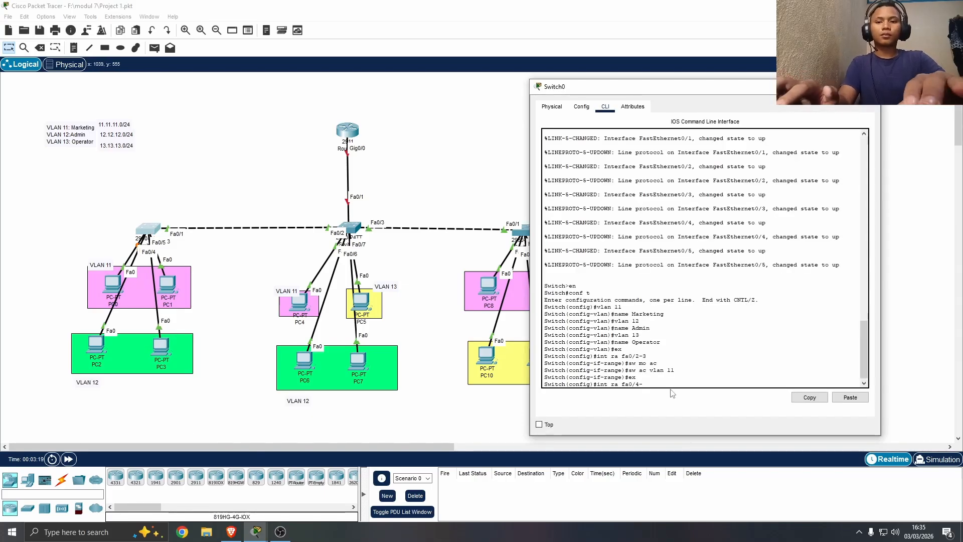
pyautogui.write('4-5')
pyautogui.press('Return')
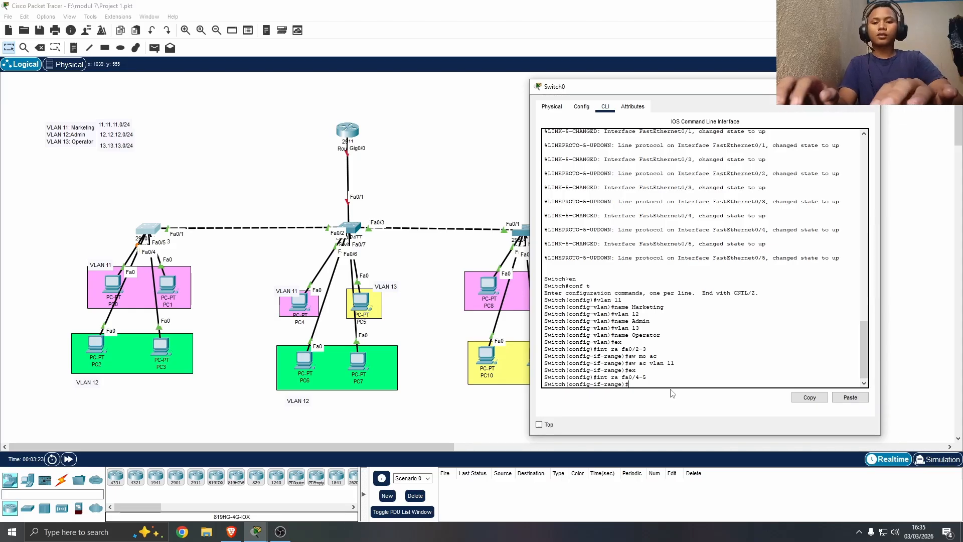
pyautogui.write('sw o ac')
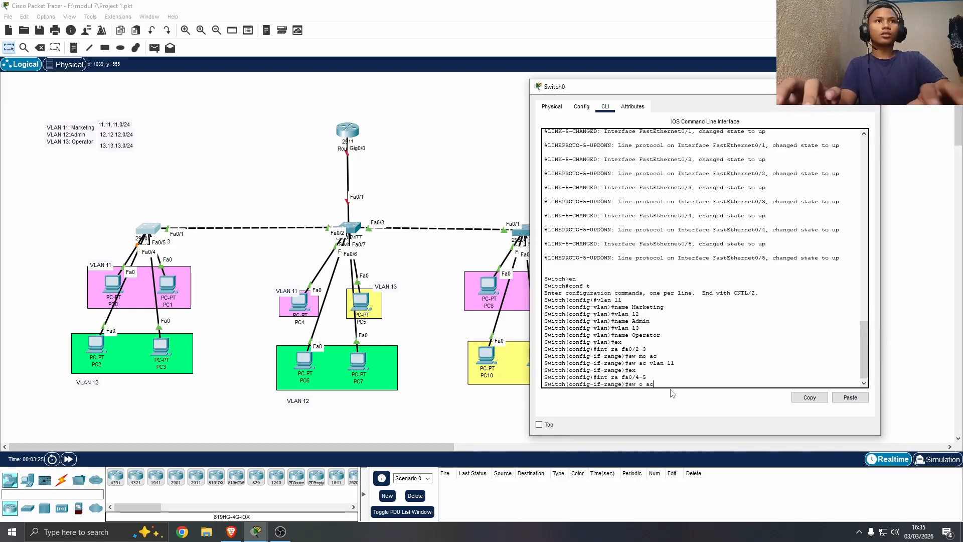
pyautogui.press('Return')
pyautogui.write('sw m')
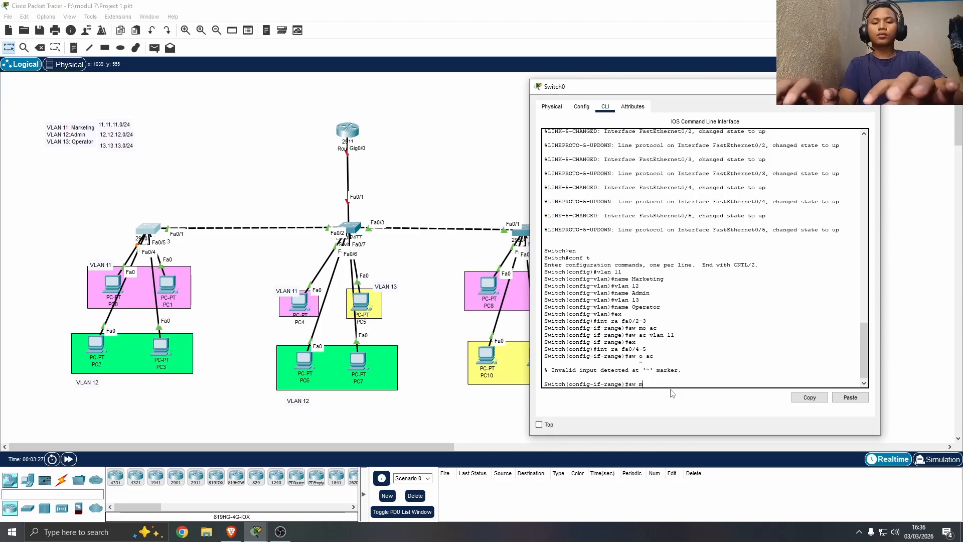
pyautogui.write('o ac')
pyautogui.press('Return')
# Assign Switch0's ports Fa0/4-5 to access VLAN 12, exit the range configuration and close the switch's window
pyautogui.write('s')
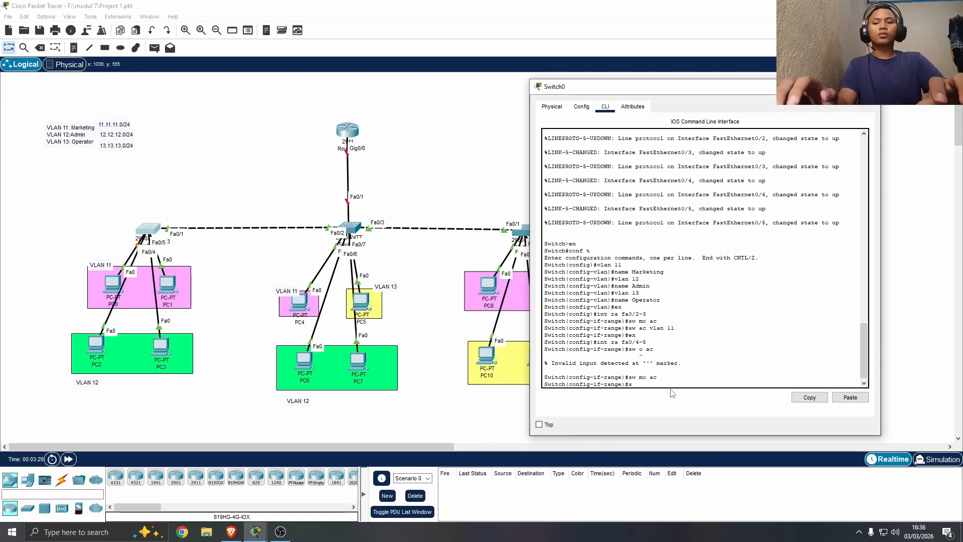
pyautogui.write('w ac ')
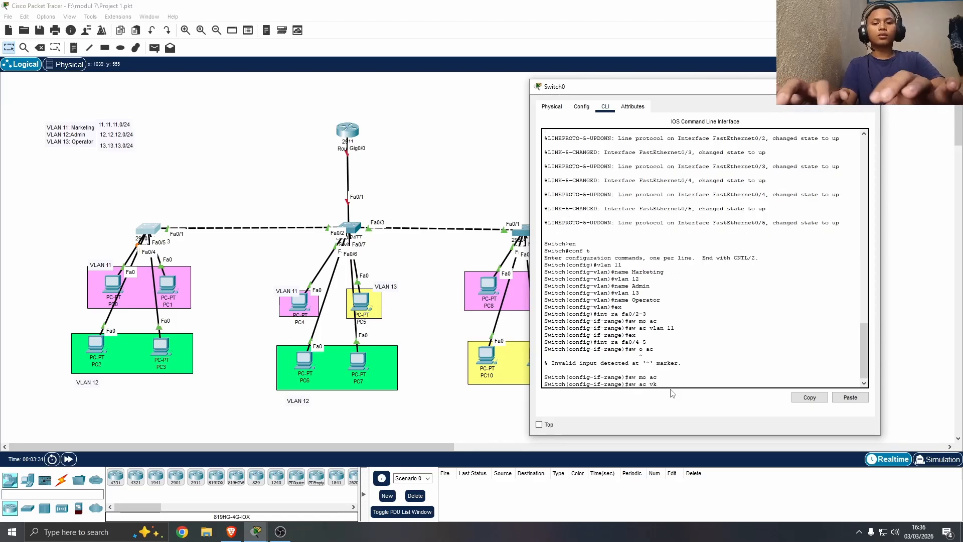
pyautogui.write('vlan')
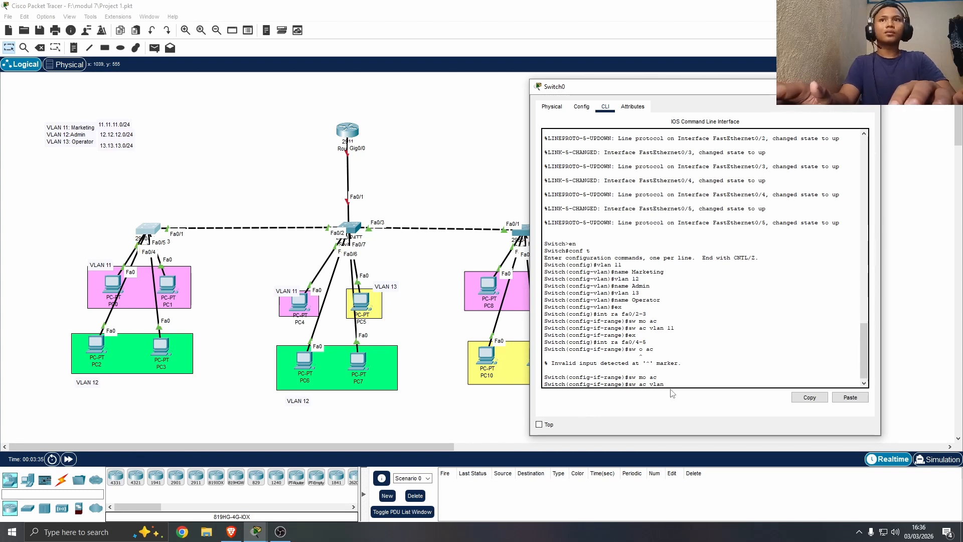
pyautogui.write('12')
pyautogui.press('Return')
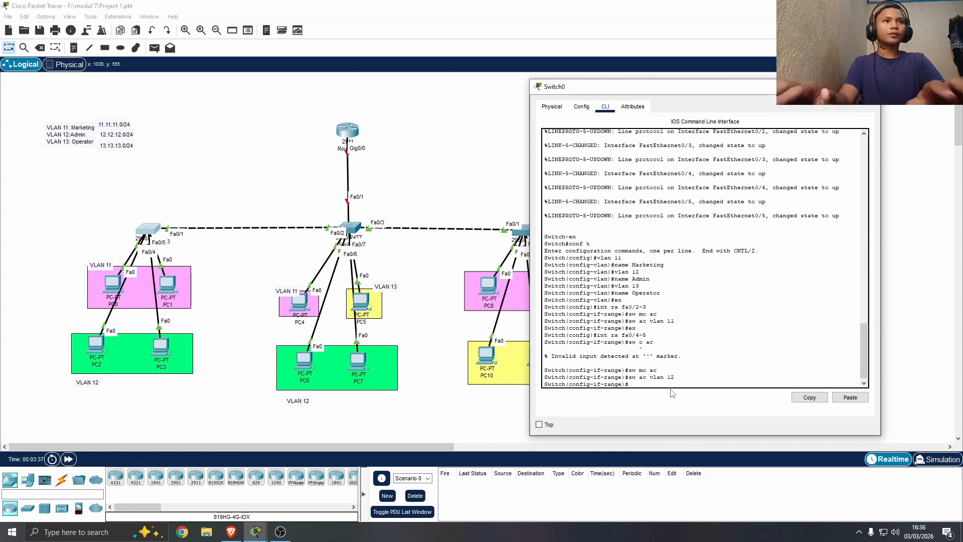
pyautogui.write('ex')
pyautogui.press('Return')
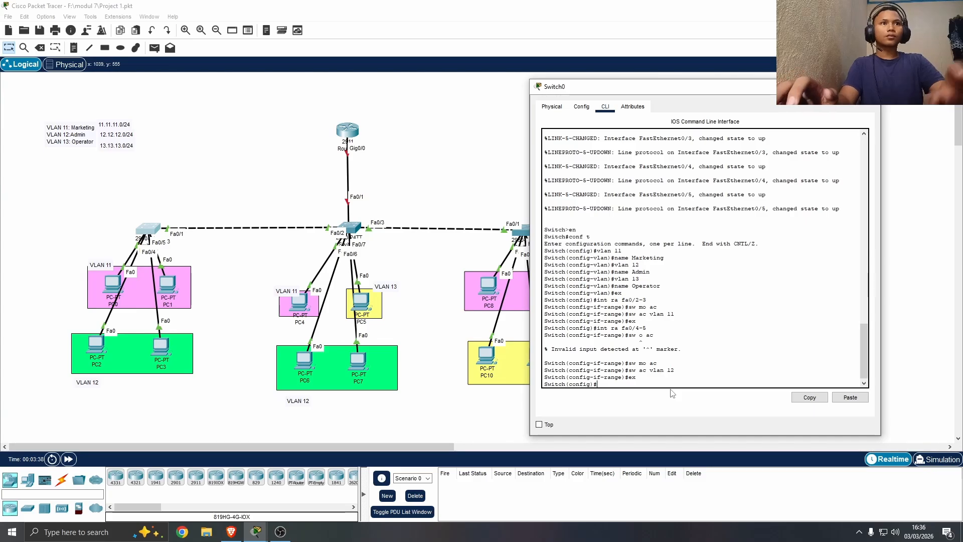
pyautogui.click(870, 86)
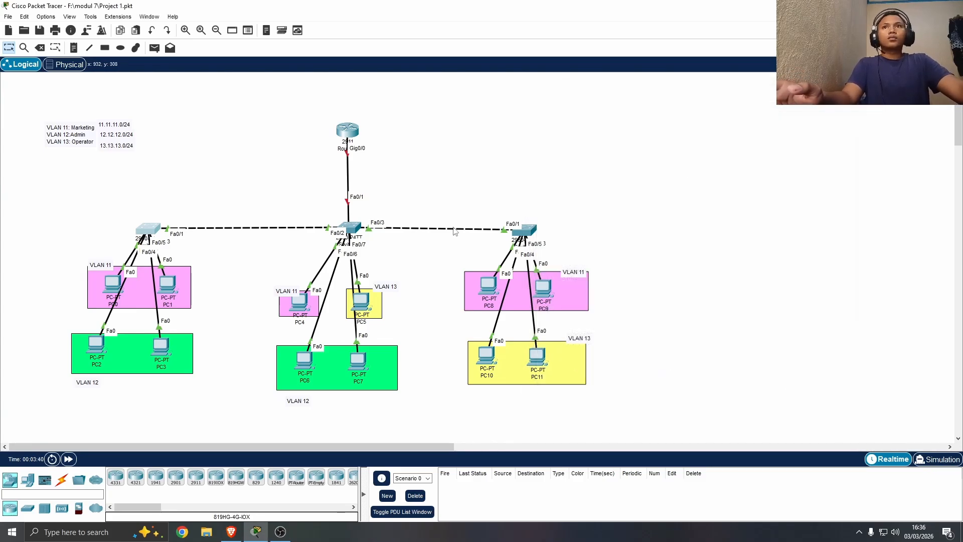
# Open the command line of the middle switch, Switch1, and enter global configuration mode
pyautogui.click(350, 229)
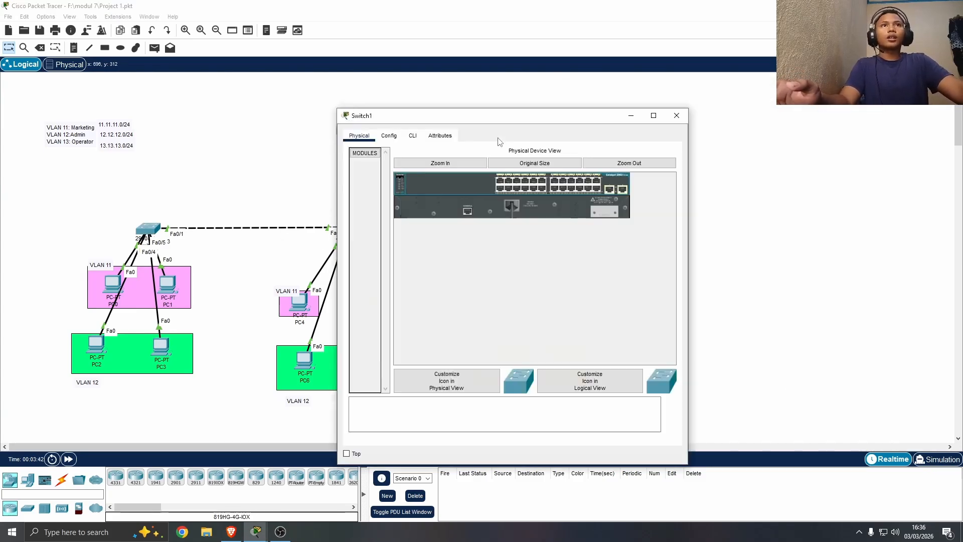
pyautogui.moveTo(475, 120); pyautogui.dragTo(669, 86)
pyautogui.click(605, 101)
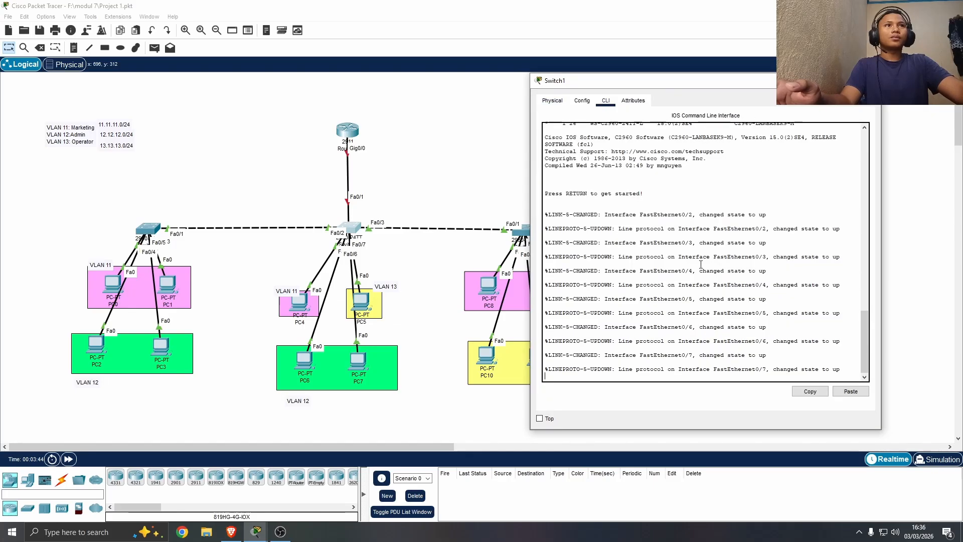
pyautogui.press('Return')
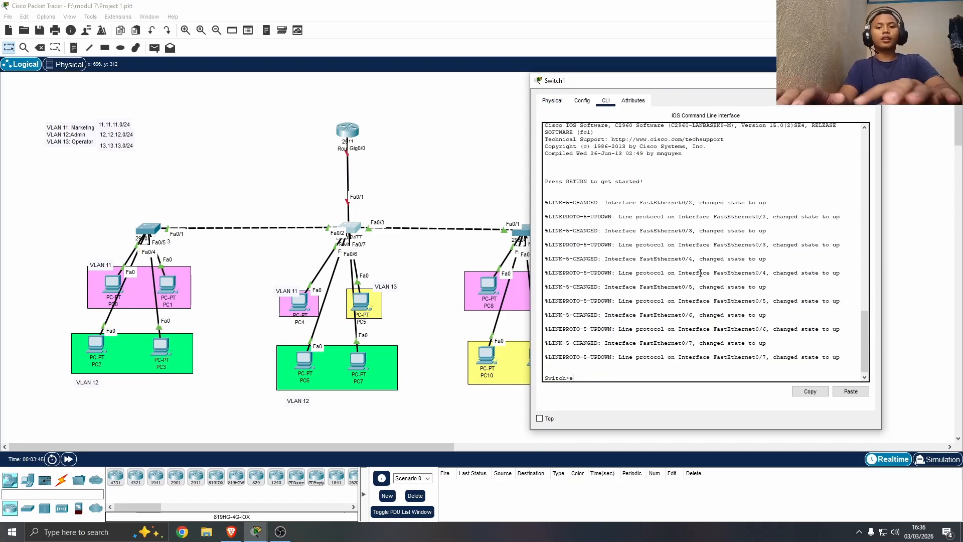
pyautogui.write('en')
pyautogui.press('Return')
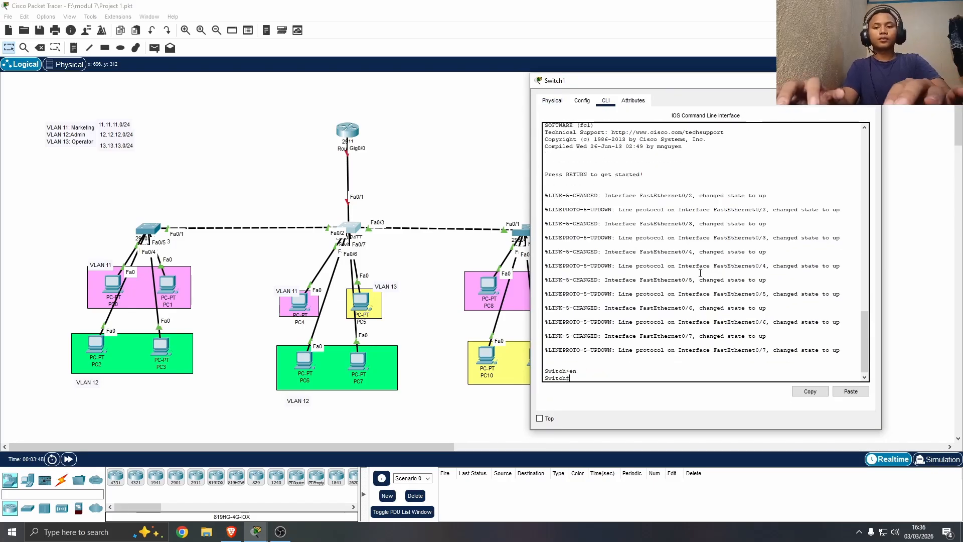
pyautogui.write('conf t')
pyautogui.press('Return')
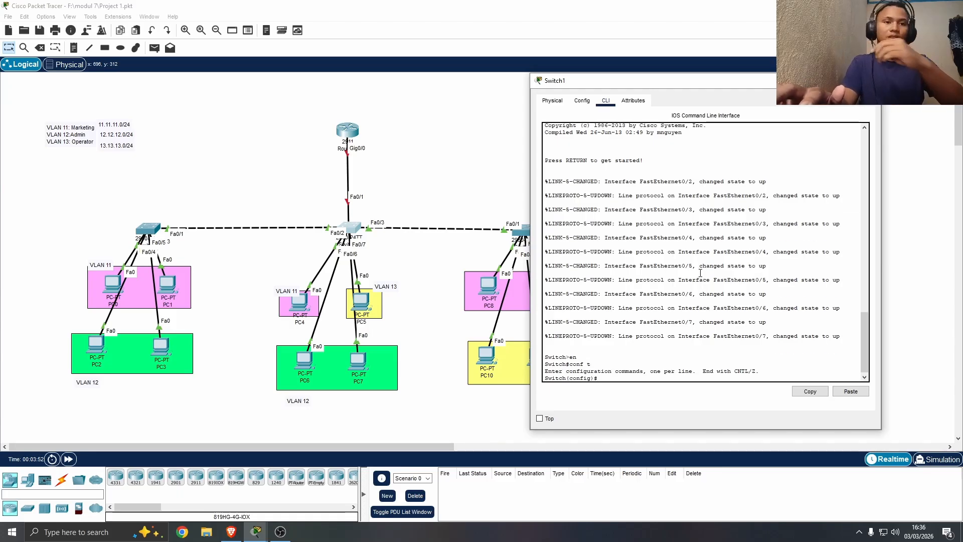
# Create VLAN 11 on Switch1 and name it Marketing
pyautogui.write('vlan 12')
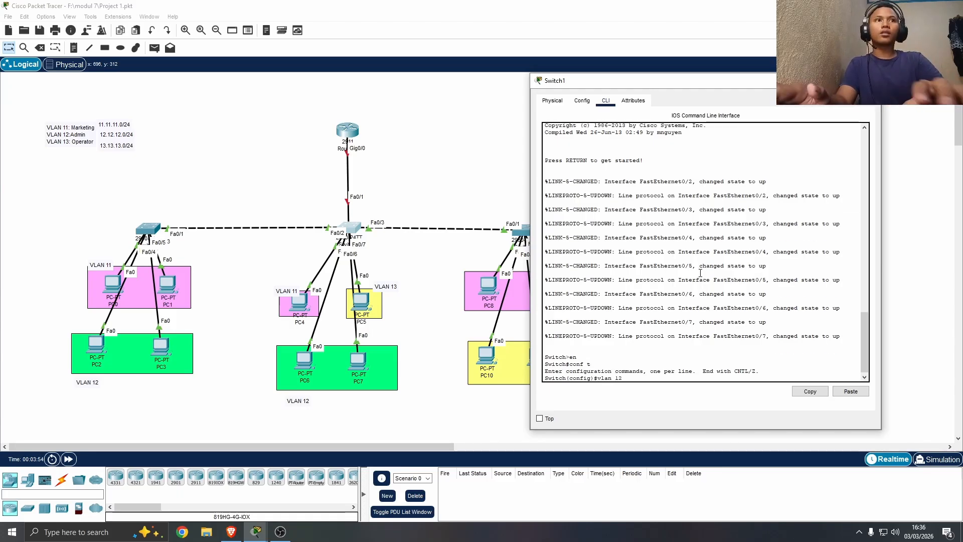
pyautogui.press('BackSpace')
pyautogui.write('1')
pyautogui.press('Return')
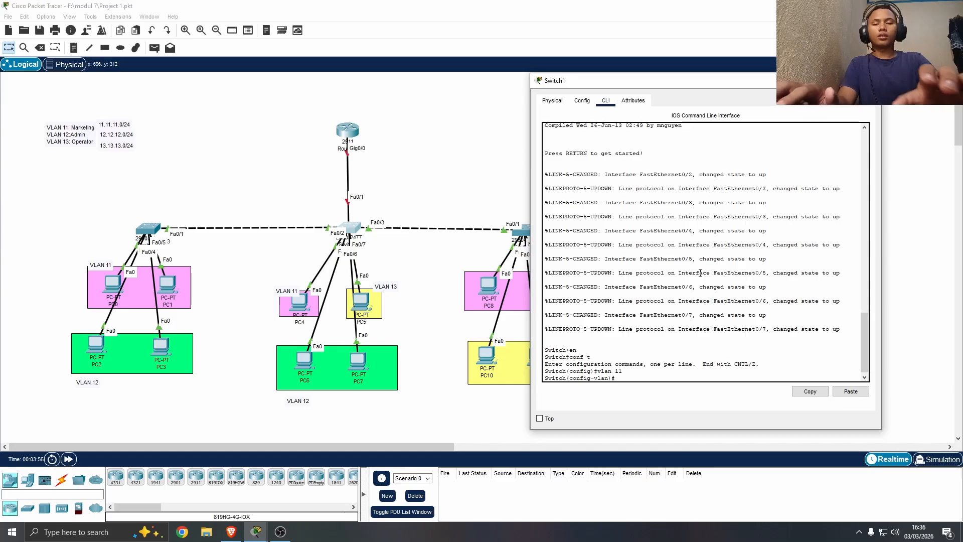
pyautogui.write('na')
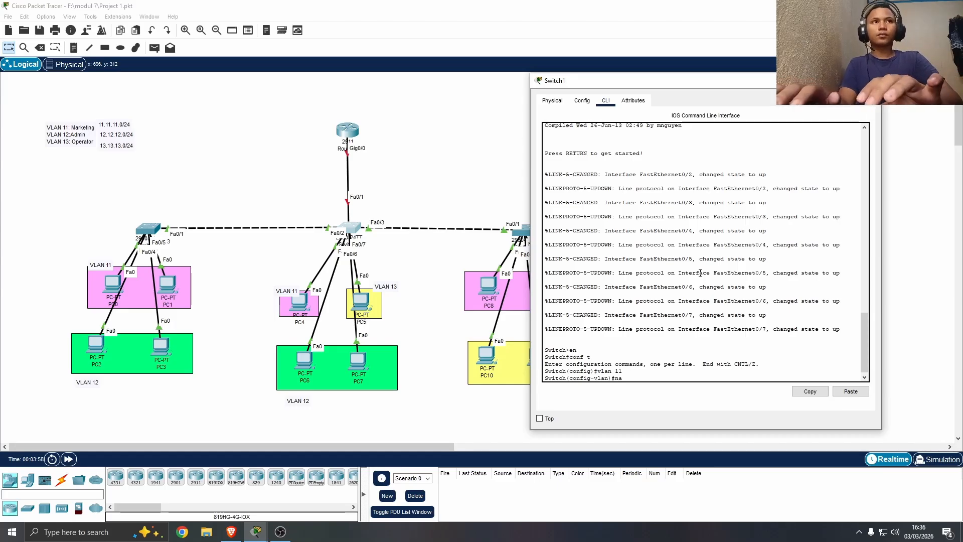
pyautogui.write('me Ma')
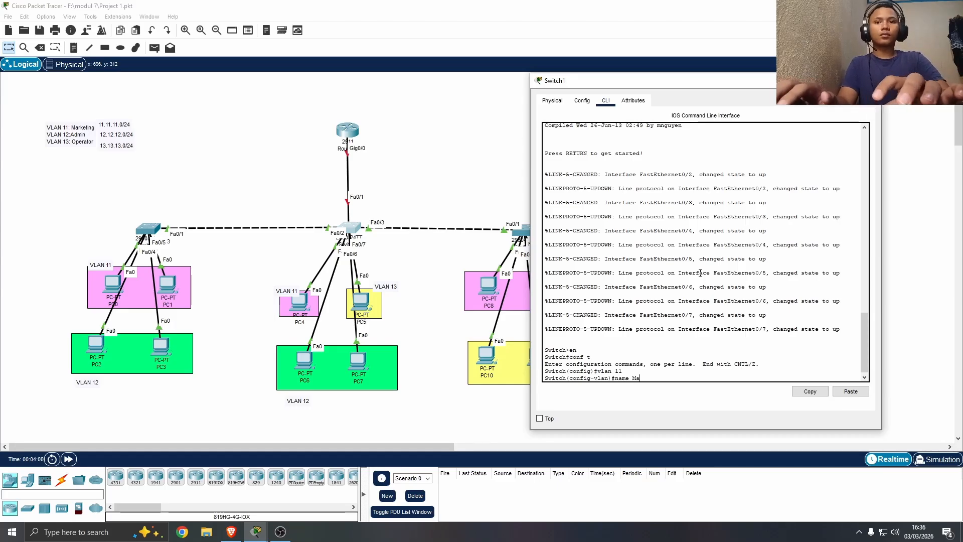
pyautogui.write('rketi')
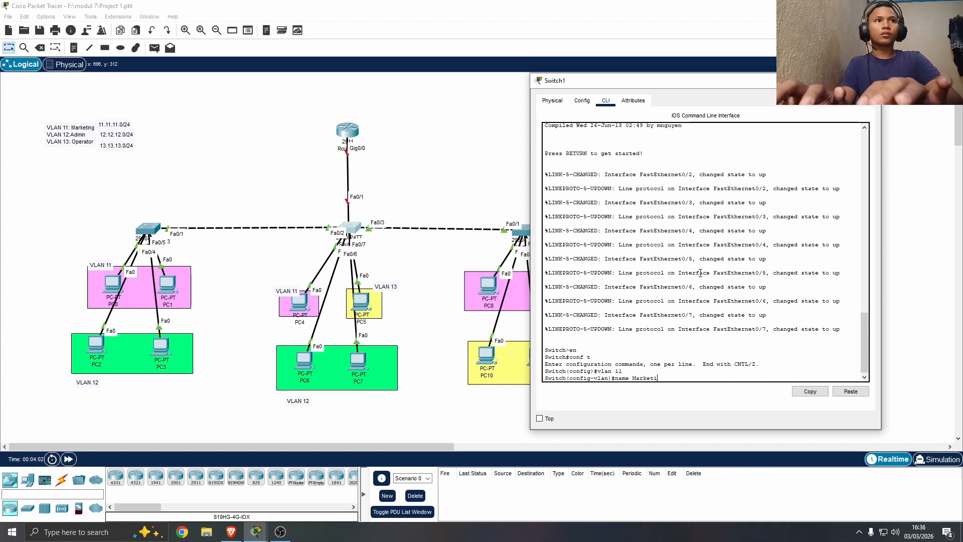
pyautogui.write('ng')
pyautogui.press('Return')
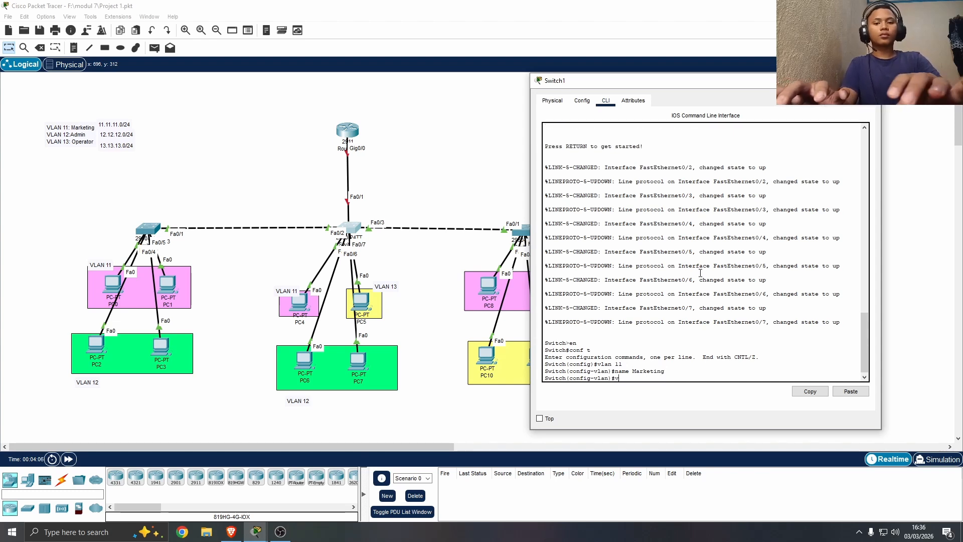
# Create VLAN 12 on Switch1 and name it Admin
pyautogui.write('vlan ')
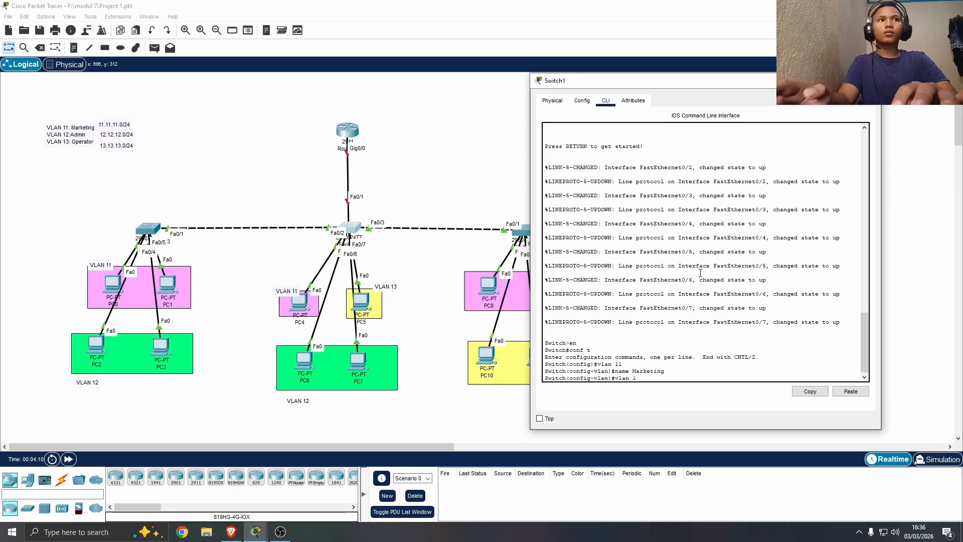
pyautogui.write('12')
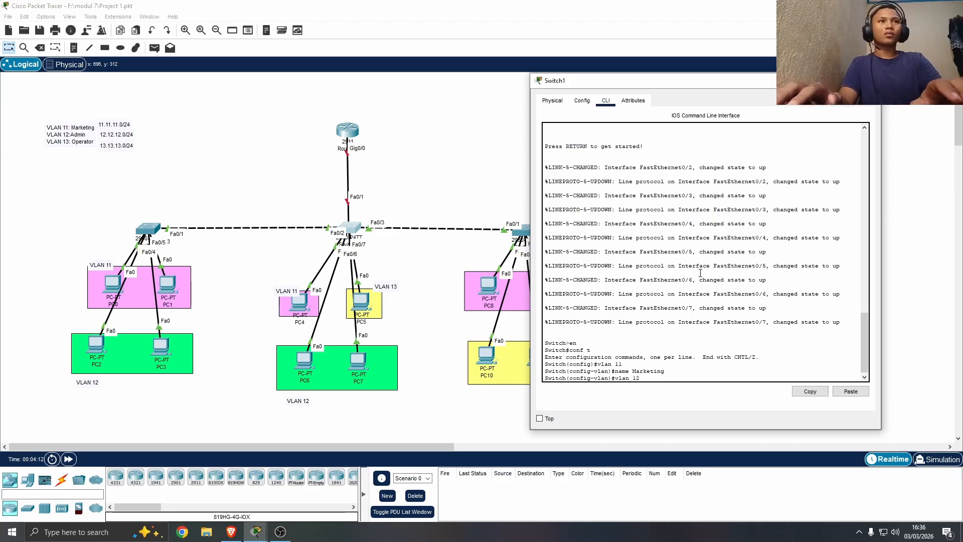
pyautogui.press('Return')
pyautogui.write('name')
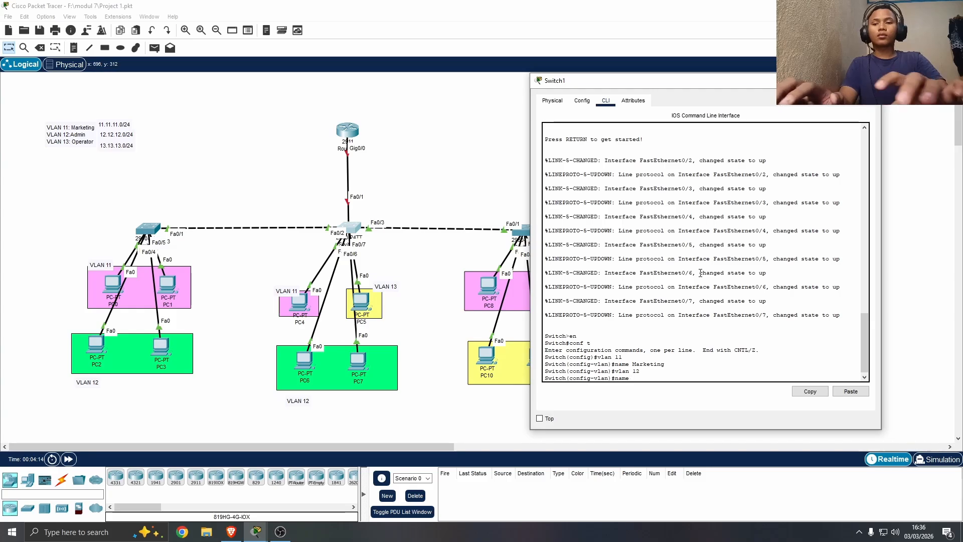
pyautogui.write(' Ad')
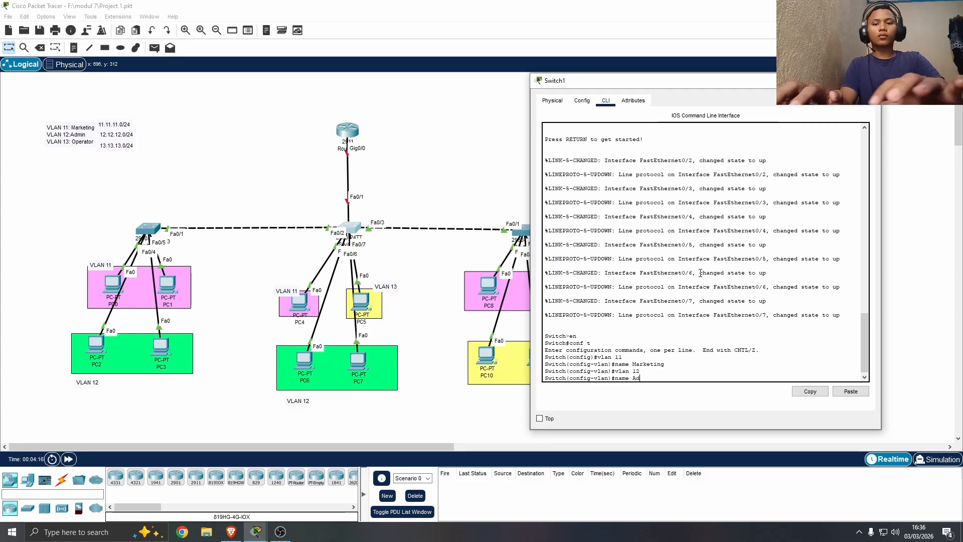
pyautogui.write('min')
pyautogui.press('Return')
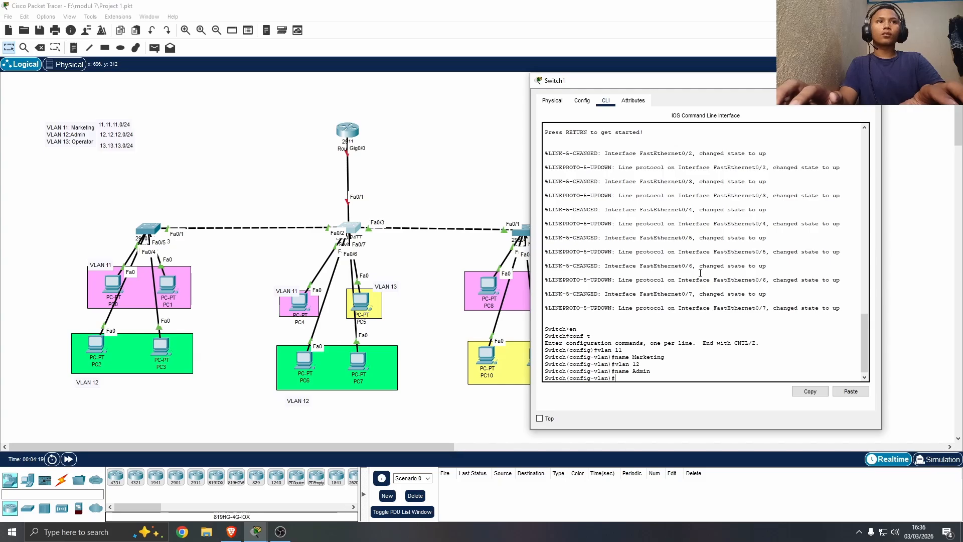
# Create VLAN 13 on Switch1, name it Operator and exit the VLAN configuration
pyautogui.write('vlan')
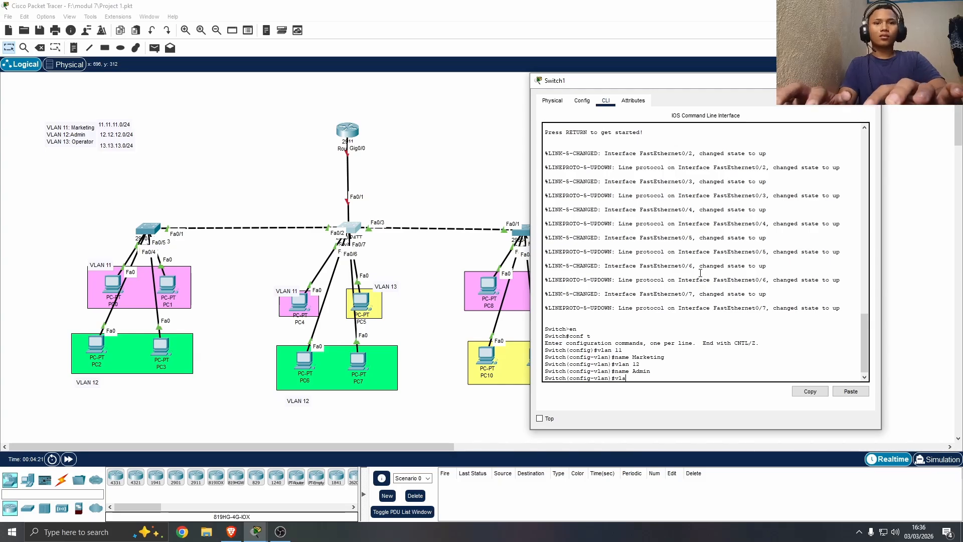
pyautogui.write(' 13')
pyautogui.press('Return')
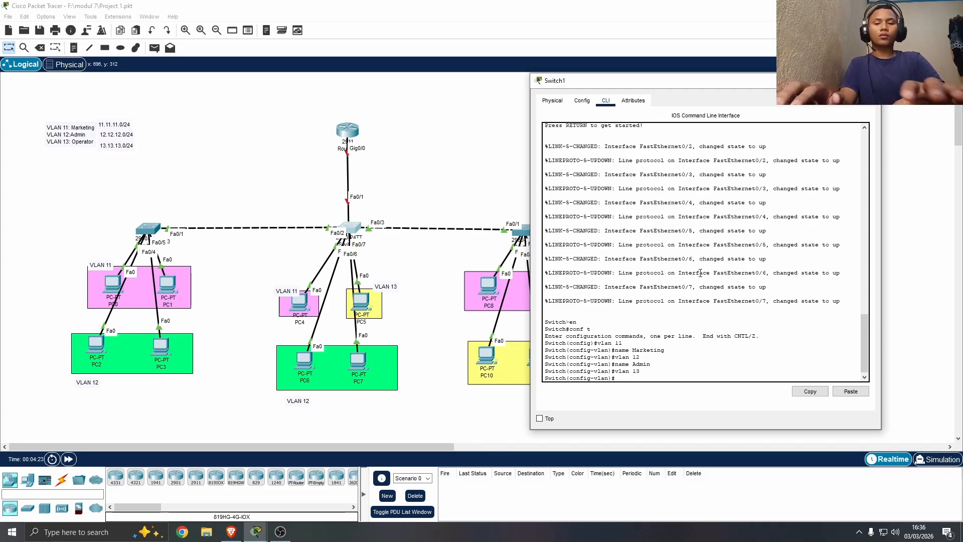
pyautogui.write('name O')
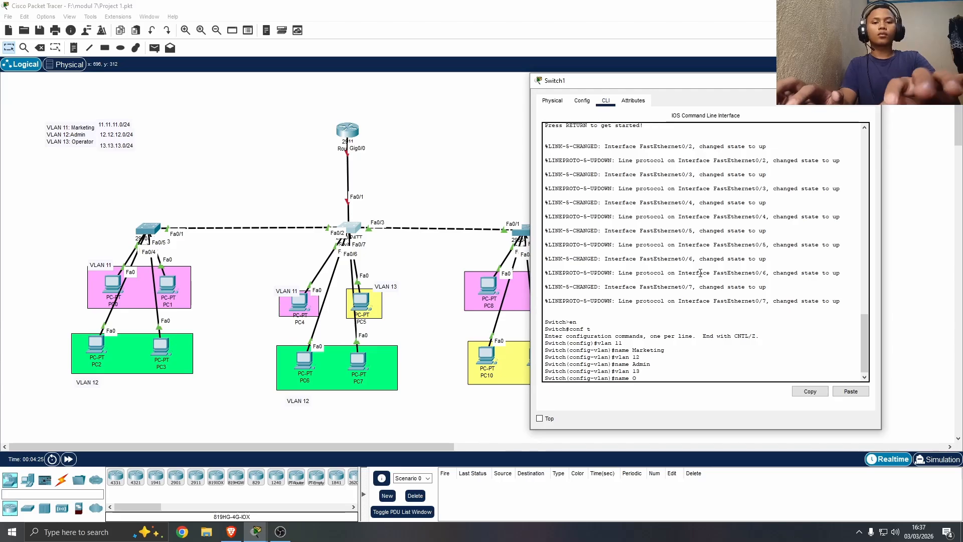
pyautogui.write('perator')
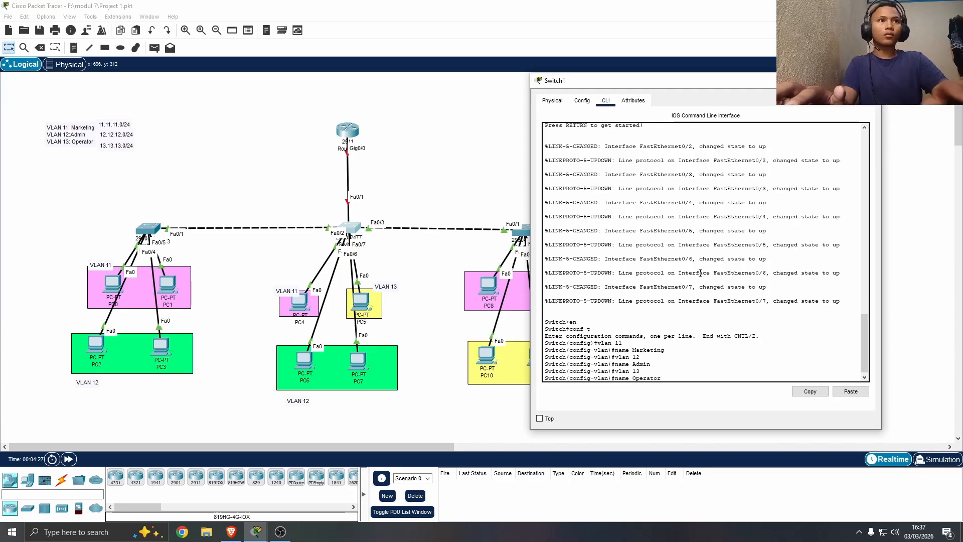
pyautogui.press('Return')
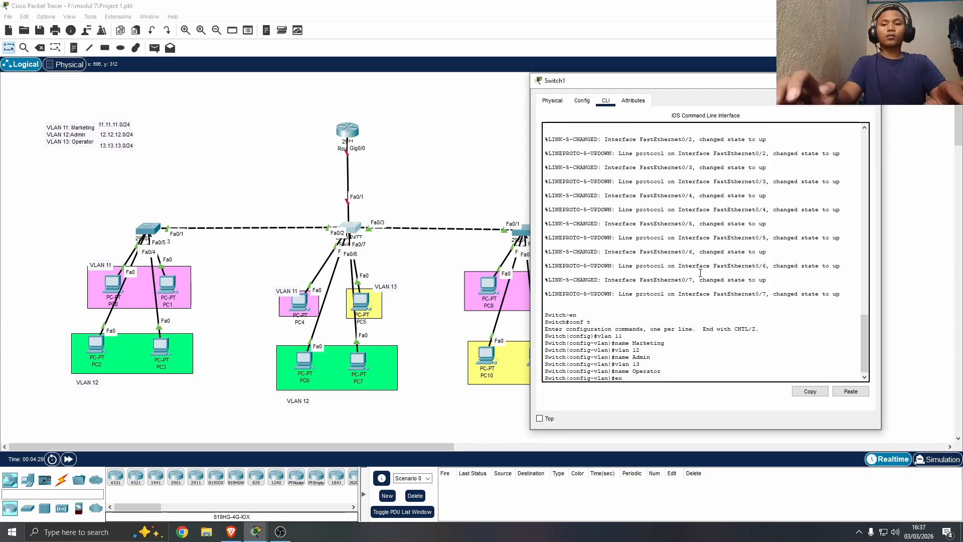
pyautogui.write('ex')
pyautogui.press('Return')
# Shift PC4 and PC5 slightly to trace their links, and enter interface configuration for Fa0/4 on Switch1
pyautogui.write('int')
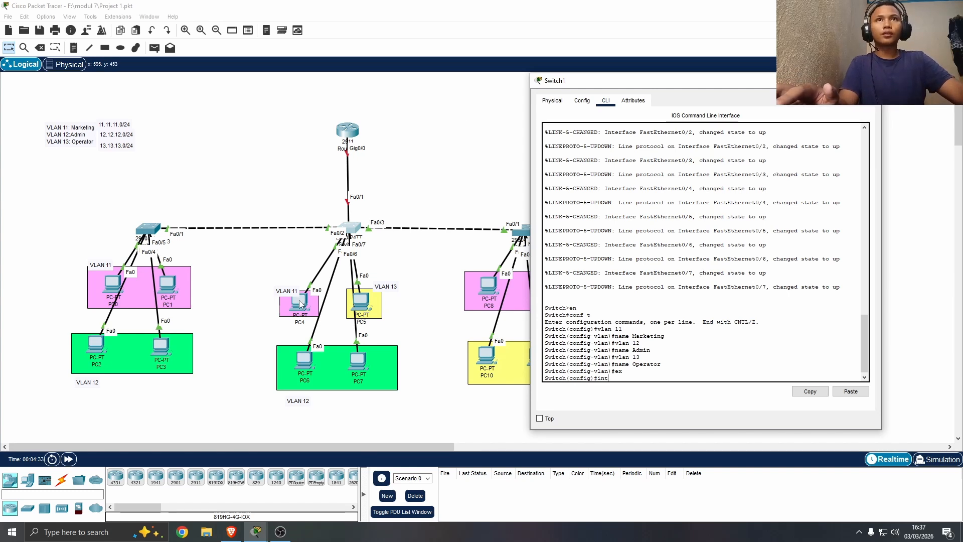
pyautogui.moveTo(305, 300)
pyautogui.mouseDown()
pyautogui.moveTo(264, 220)
pyautogui.moveTo(266, 280)
pyautogui.moveTo(299, 308)
pyautogui.mouseUp()
pyautogui.moveTo(373, 308)
pyautogui.mouseDown()
pyautogui.moveTo(403, 283)
pyautogui.moveTo(378, 307)
pyautogui.mouseUp()
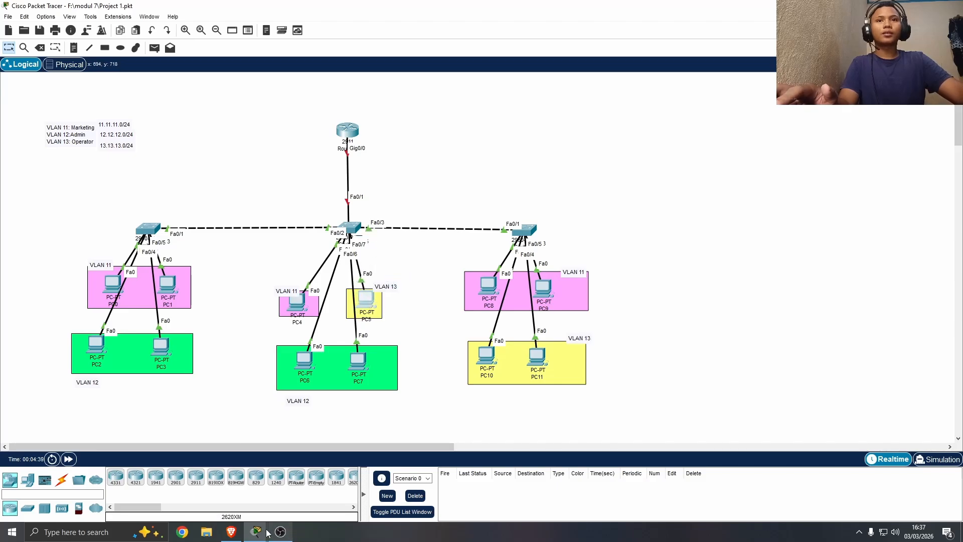
pyautogui.click(351, 230)
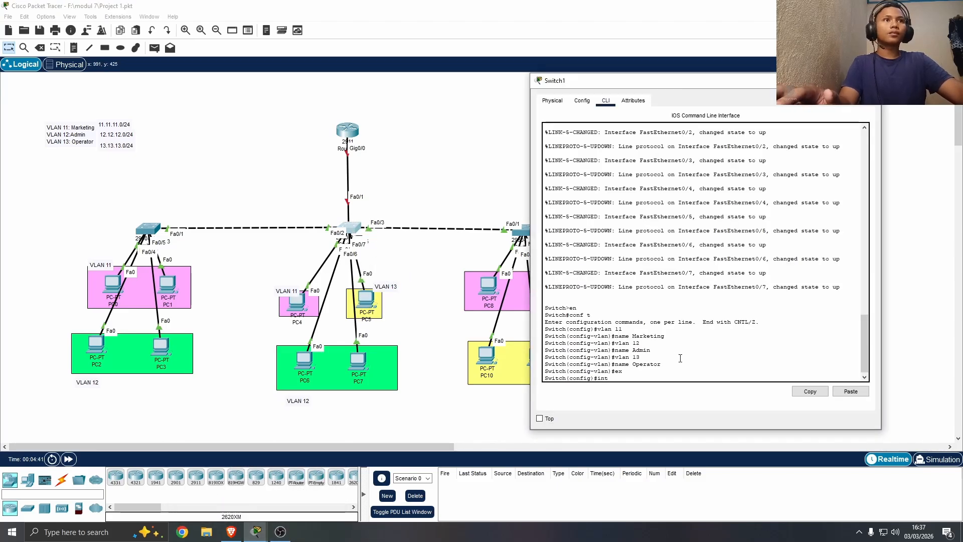
pyautogui.write('fa0')
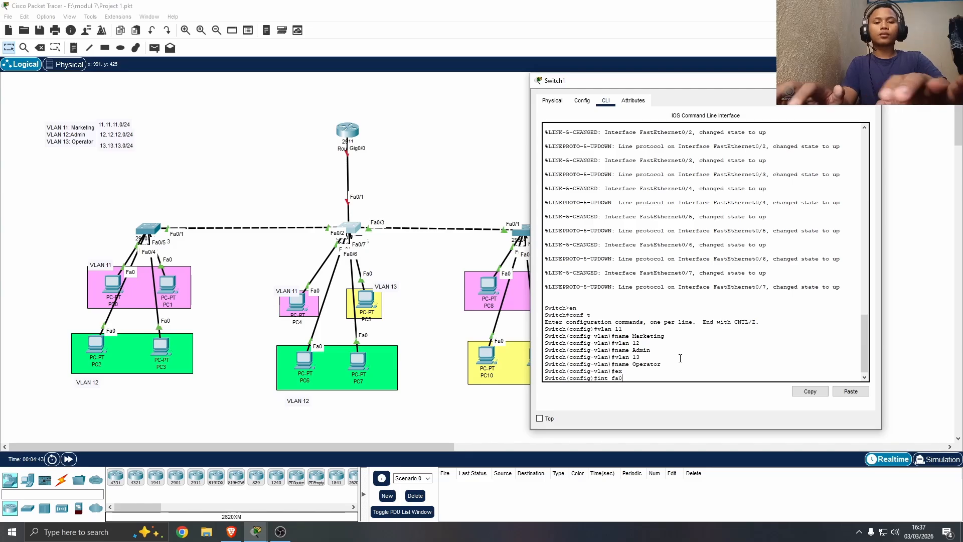
pyautogui.write('/4')
pyautogui.press('Return')
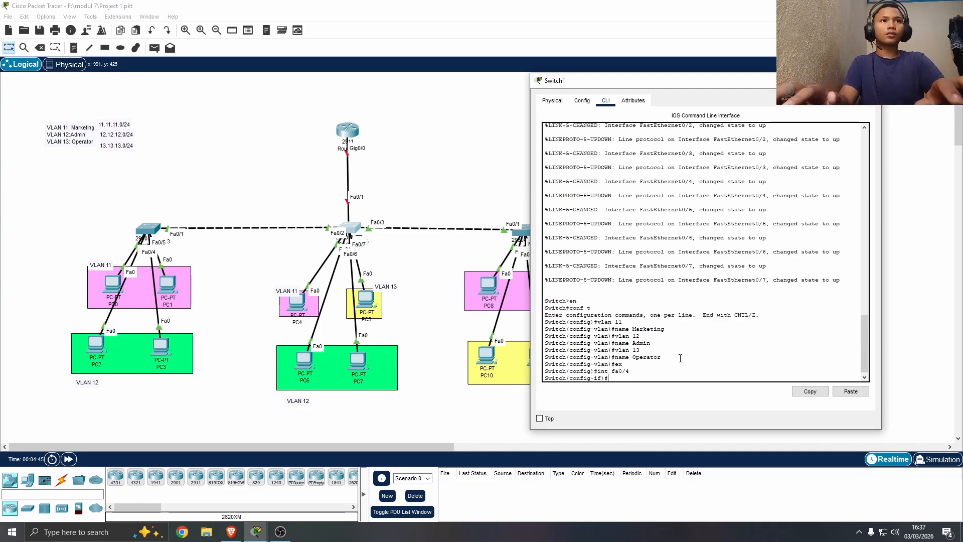
# Set Switch1's port Fa0/4 to access mode on VLAN 11 and exit the interface configuration
pyautogui.write('sw mo ac')
pyautogui.press('Return')
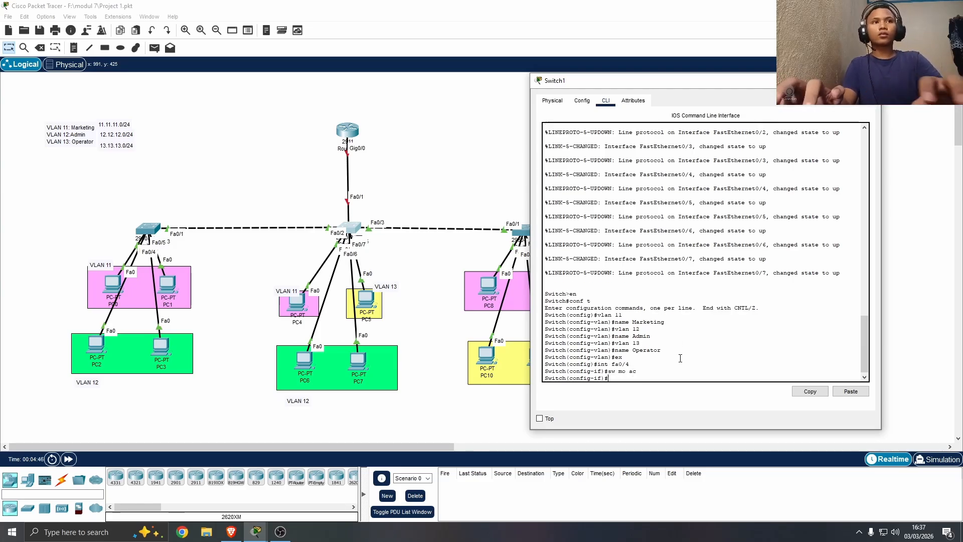
pyautogui.write('sw ac vlan 11')
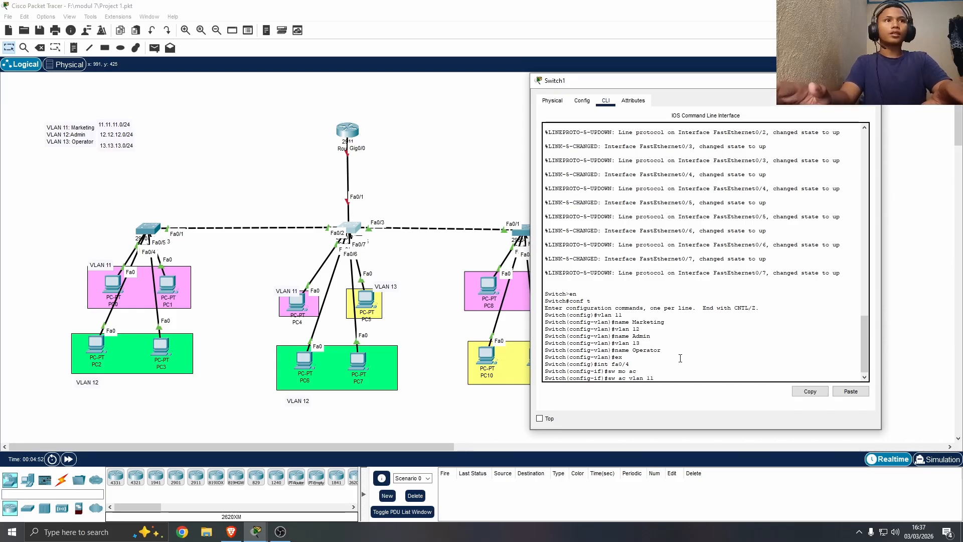
pyautogui.press('Return')
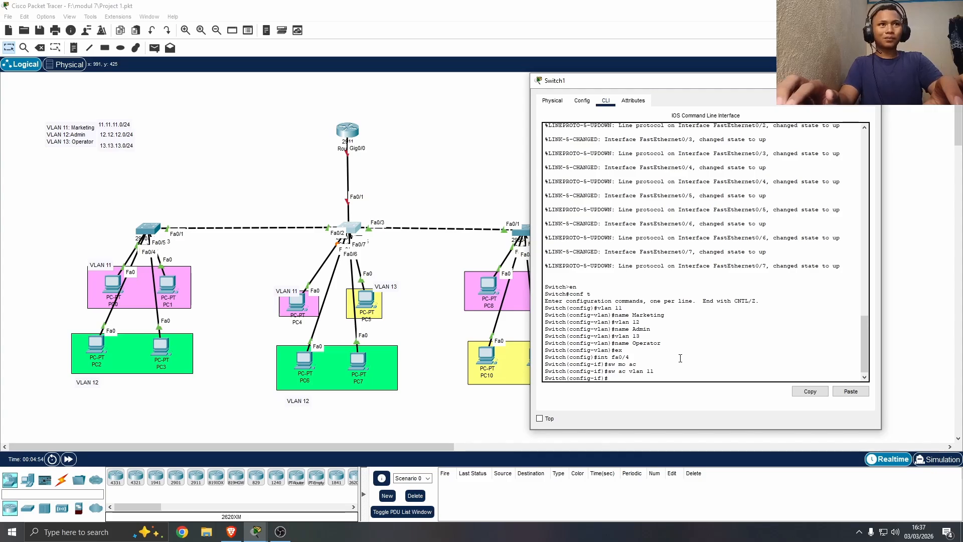
pyautogui.write('ex')
pyautogui.press('Return')
# Enter interface configuration for Fa0/5 on Switch1, shifting PC5 slightly to trace its link
pyautogui.write('in')
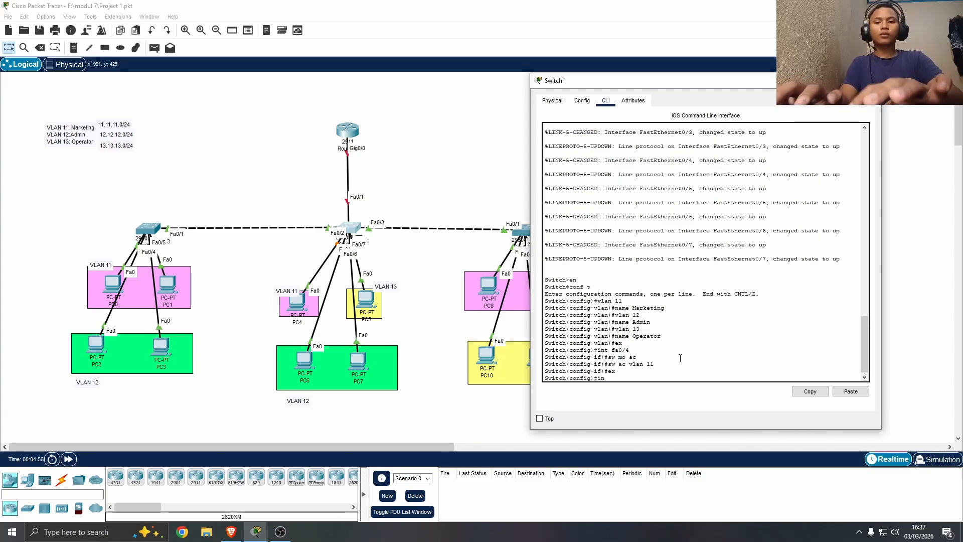
pyautogui.write('t fa')
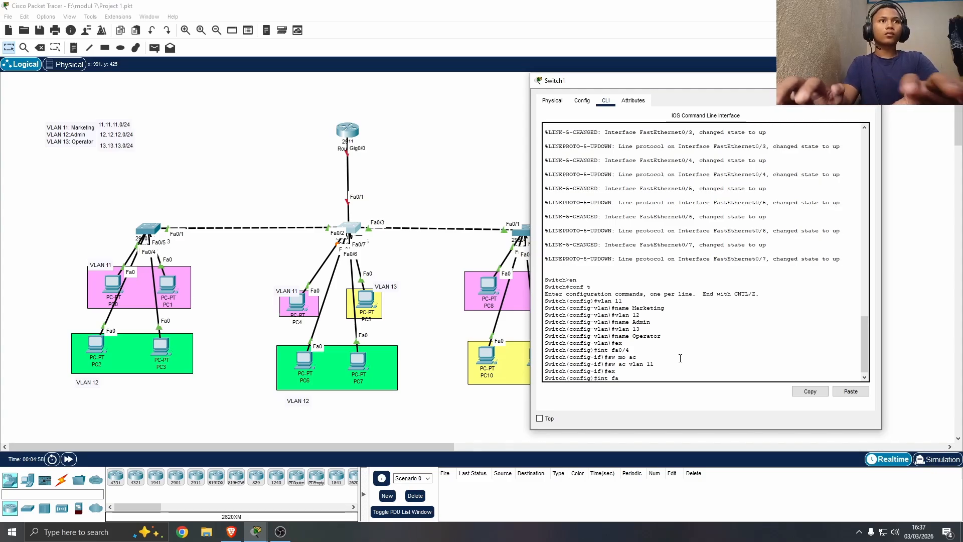
pyautogui.write('0/5')
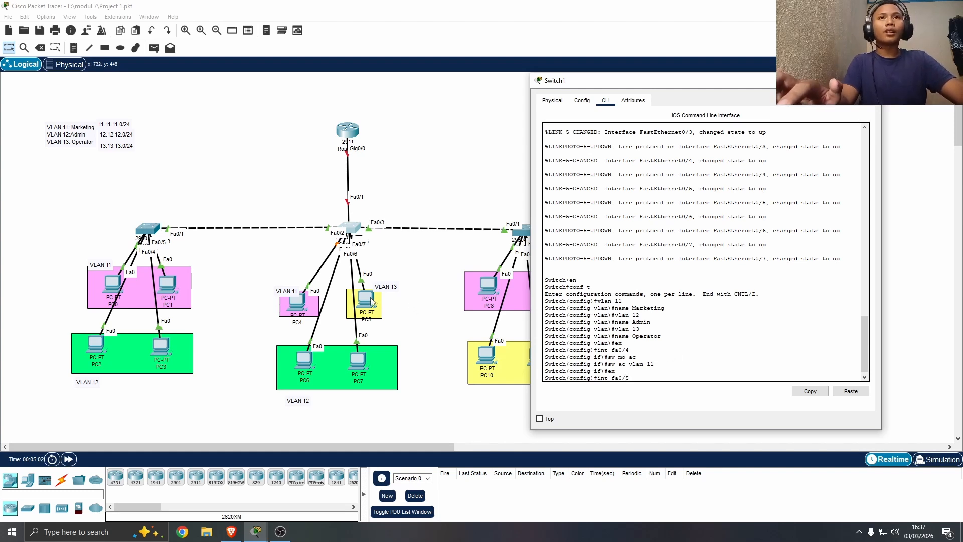
pyautogui.moveTo(372, 296)
pyautogui.mouseDown()
pyautogui.moveTo(408, 275)
pyautogui.moveTo(369, 298)
pyautogui.mouseUp()
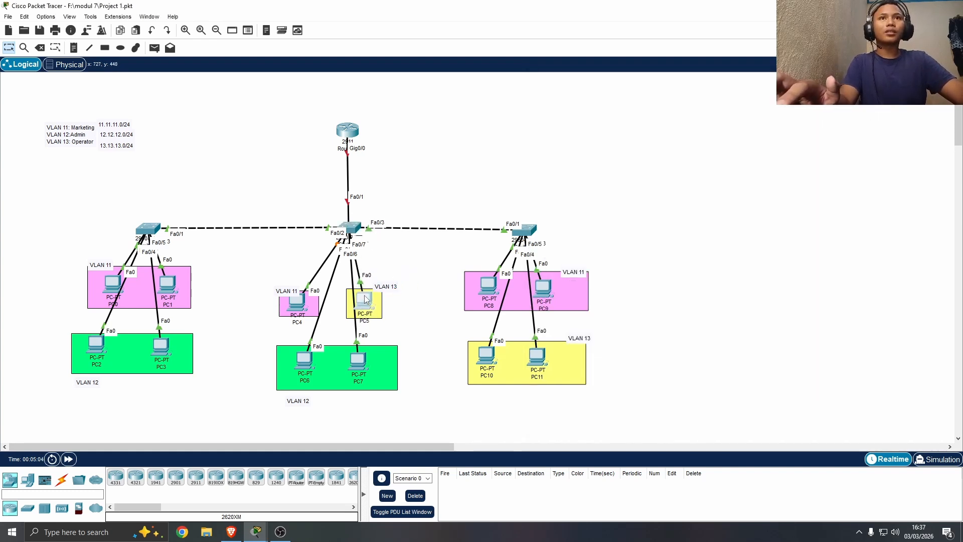
pyautogui.click(349, 224)
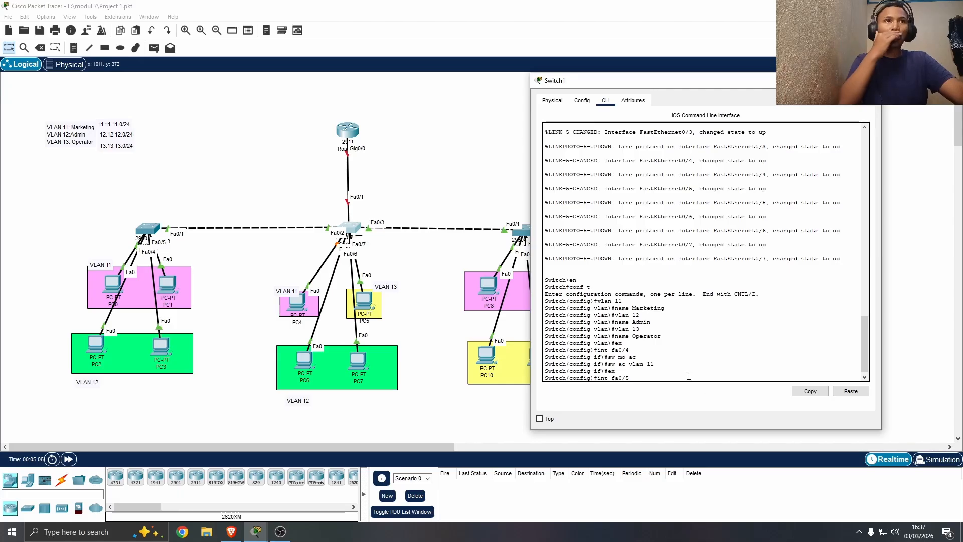
pyautogui.press('Return')
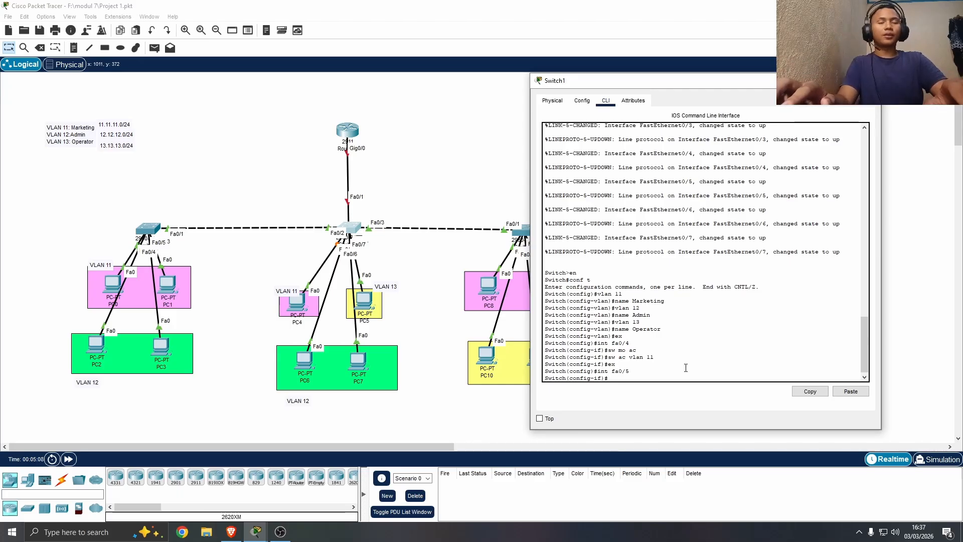
# Set Switch1's port Fa0/5 to access mode on VLAN 13 and exit the interface configuration
pyautogui.write('sw mo ac')
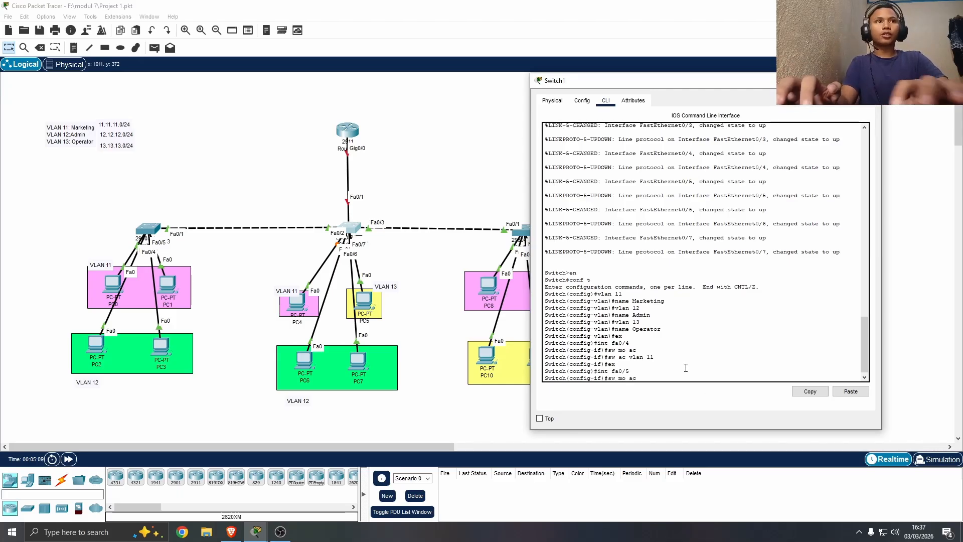
pyautogui.press('Return')
pyautogui.write('sw ac ')
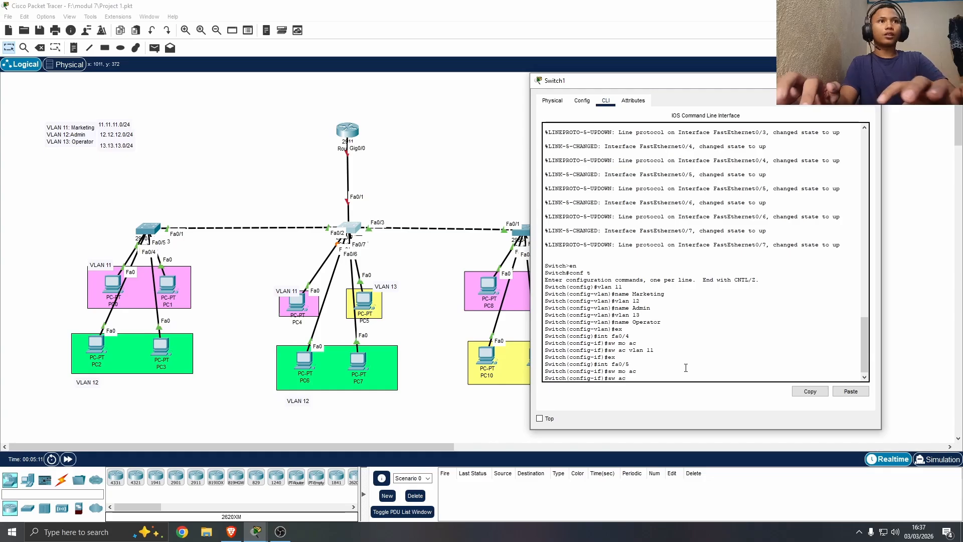
pyautogui.write('vlan 1')
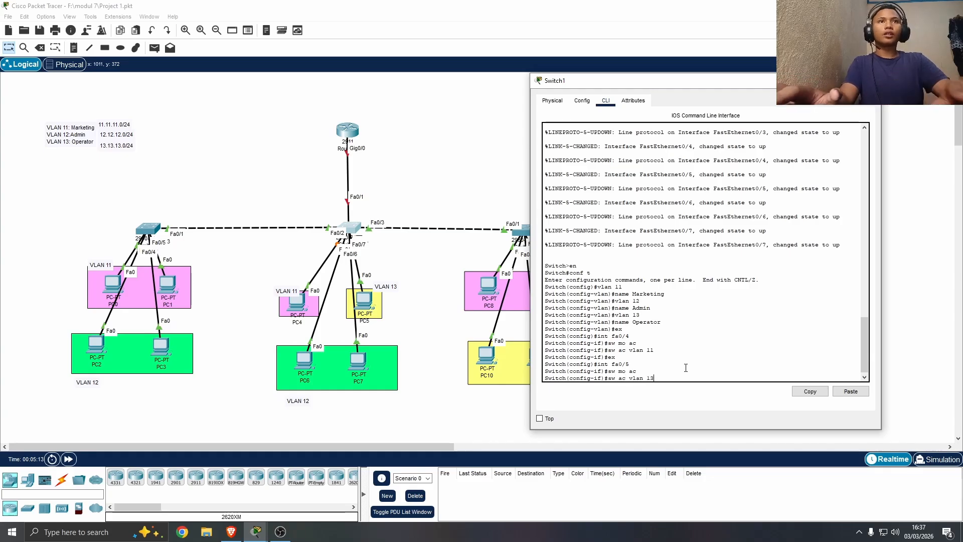
pyautogui.write('3')
pyautogui.press('Return')
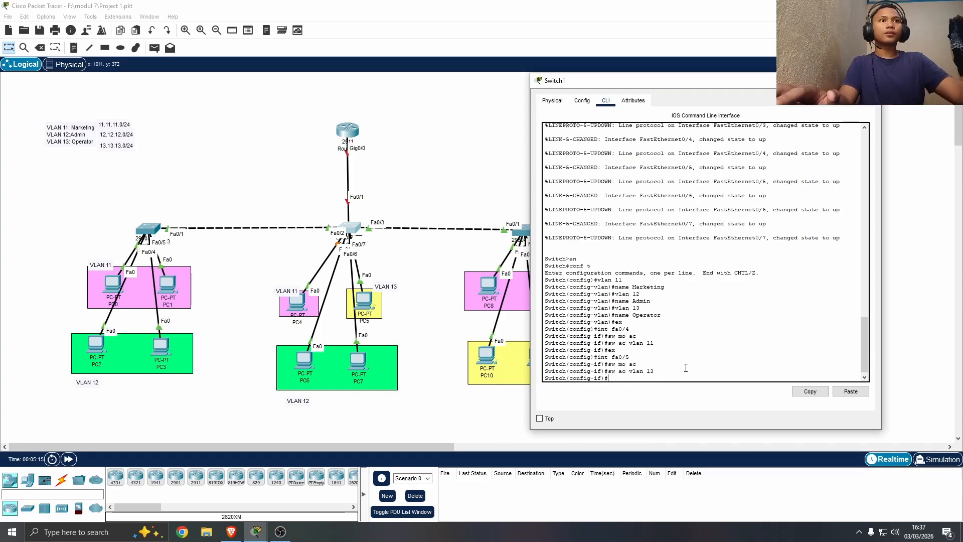
pyautogui.write('ex')
pyautogui.press('Return')
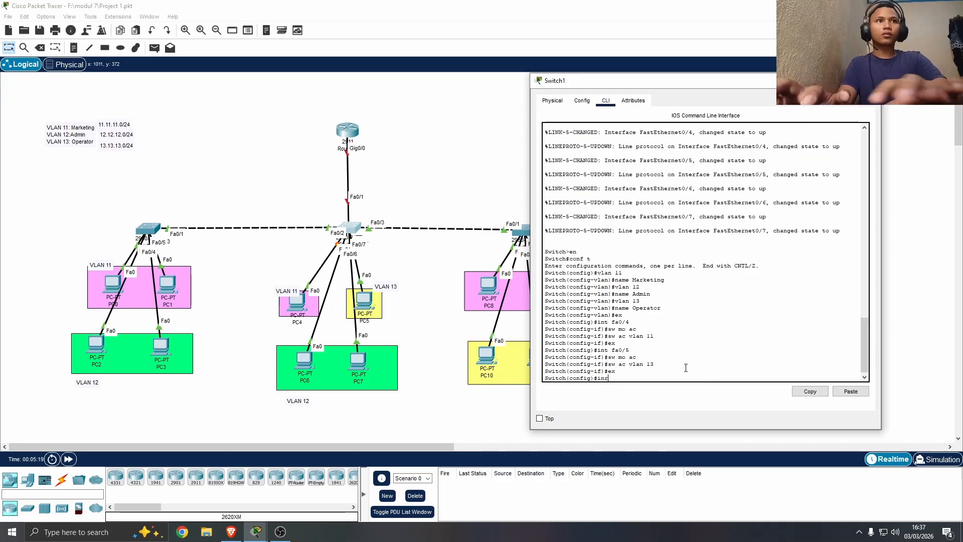
# Enter interface range configuration for Fa0/6-7 on Switch1
pyautogui.write('int ra fa0')
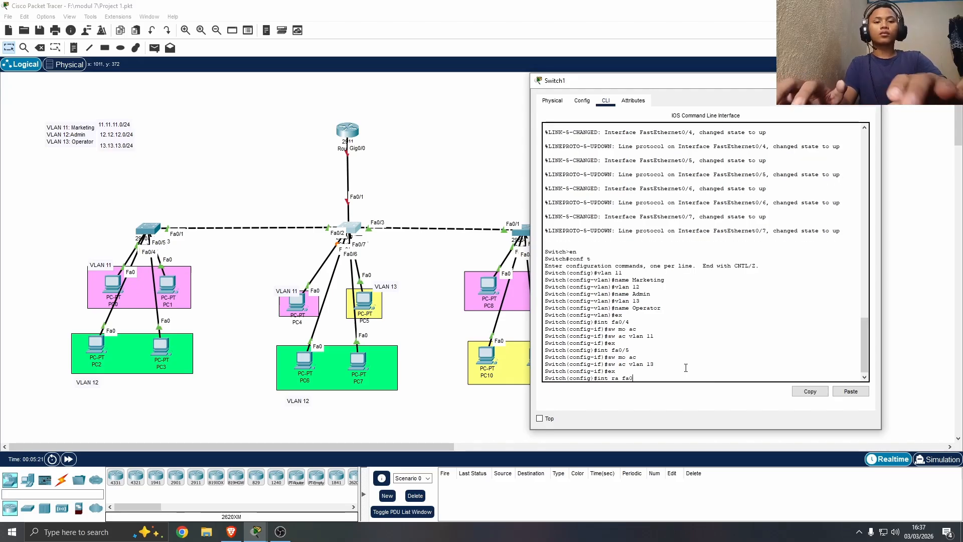
pyautogui.write('/')
pyautogui.write('12')
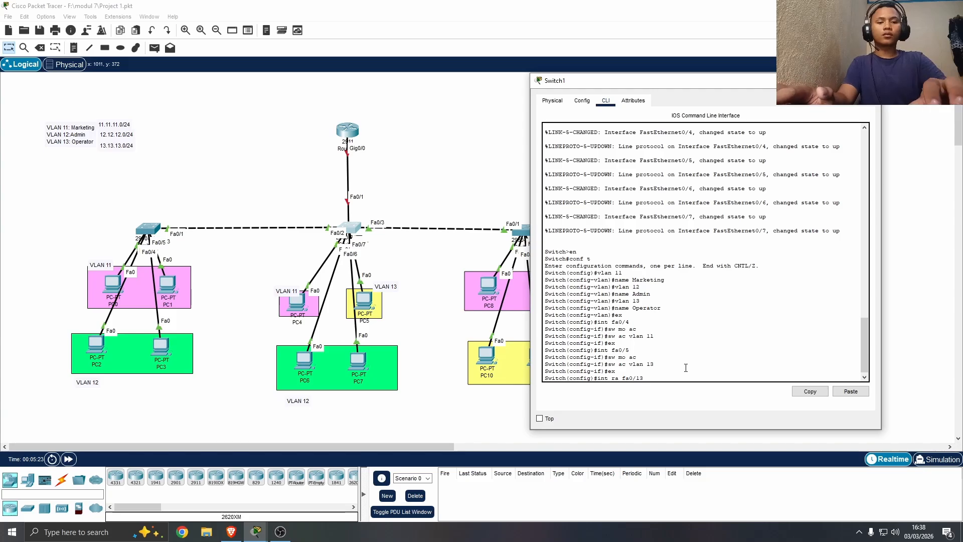
pyautogui.press('BackSpace')
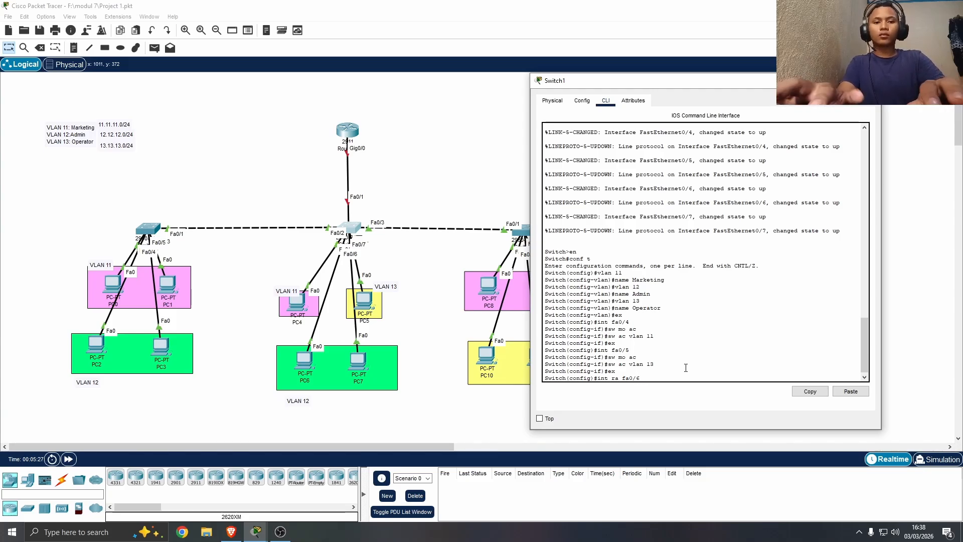
pyautogui.write('6-7')
pyautogui.press('Return')
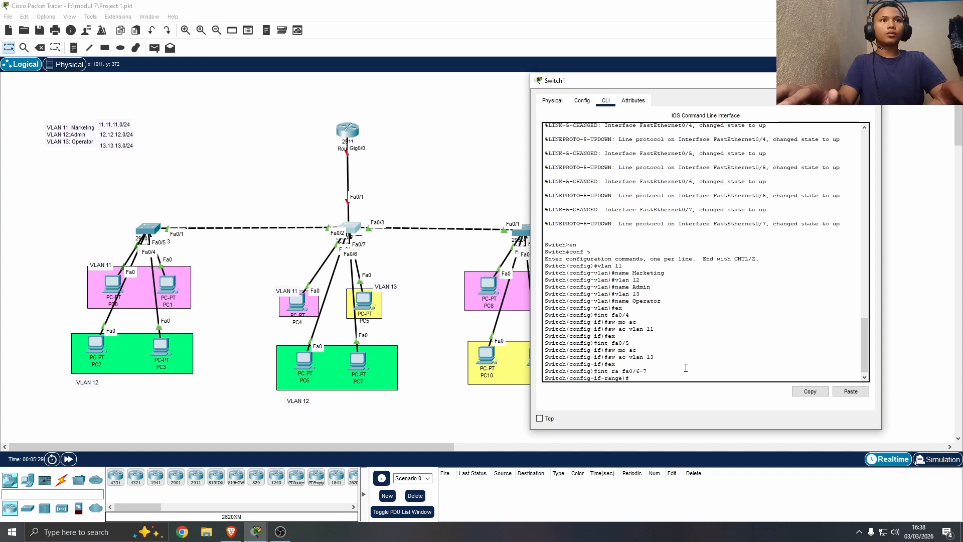
# Set Switch1's ports Fa0/6-7 to access mode on VLAN 12 and exit the interface range configuration
pyautogui.write('sw ')
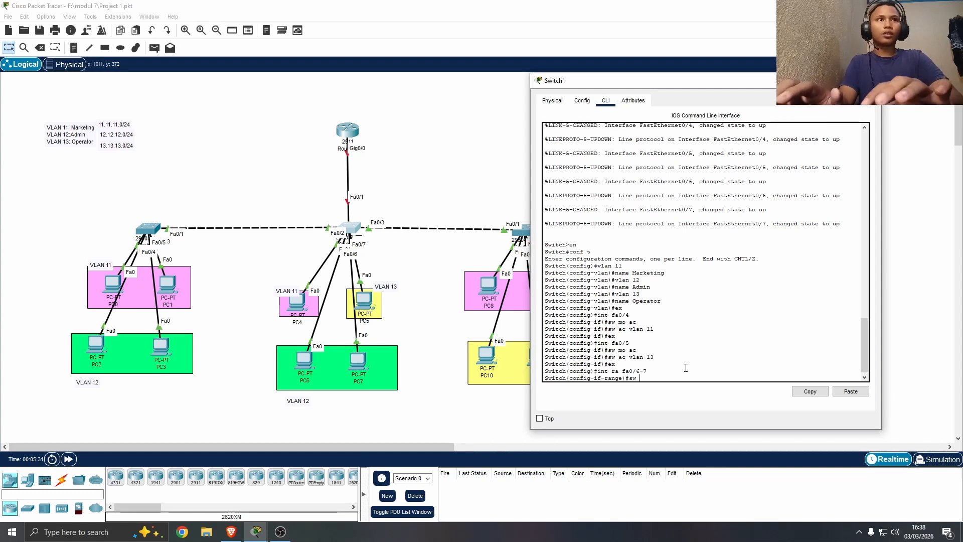
pyautogui.write('m')
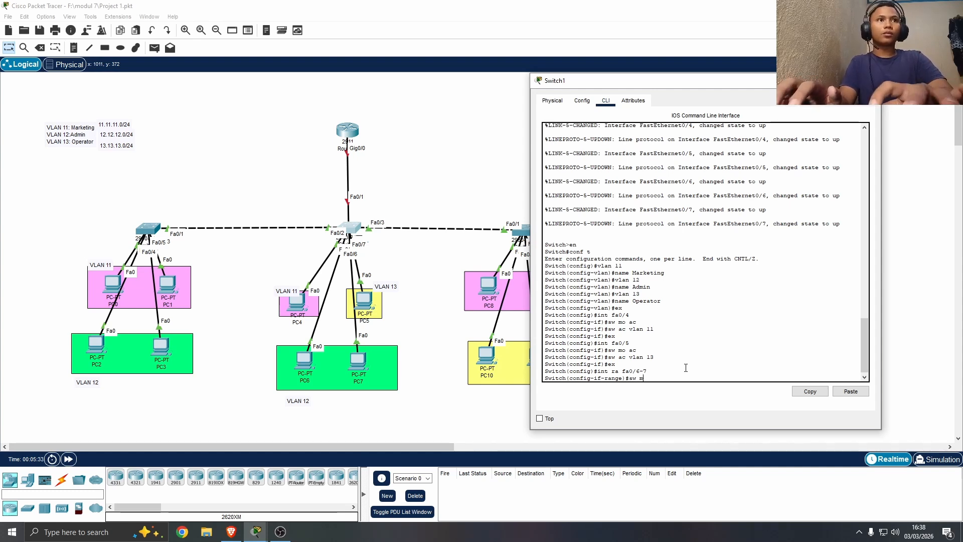
pyautogui.write('o ac')
pyautogui.press('Return')
pyautogui.write('sw')
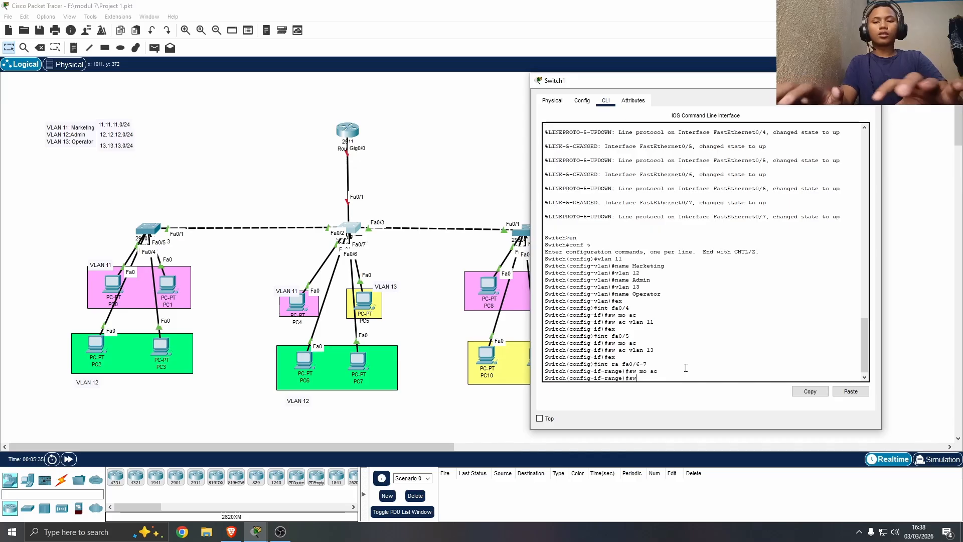
pyautogui.write(' ac vlan')
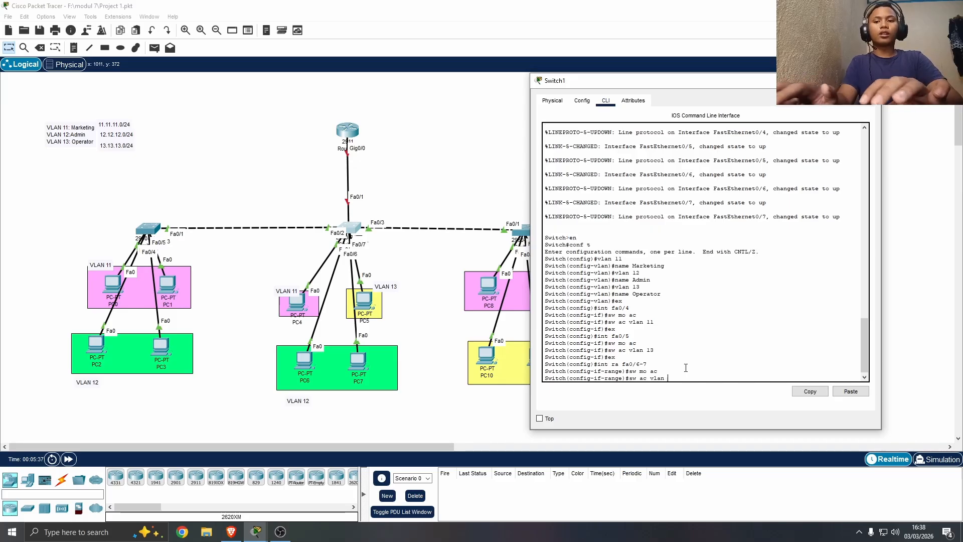
pyautogui.write(' 13')
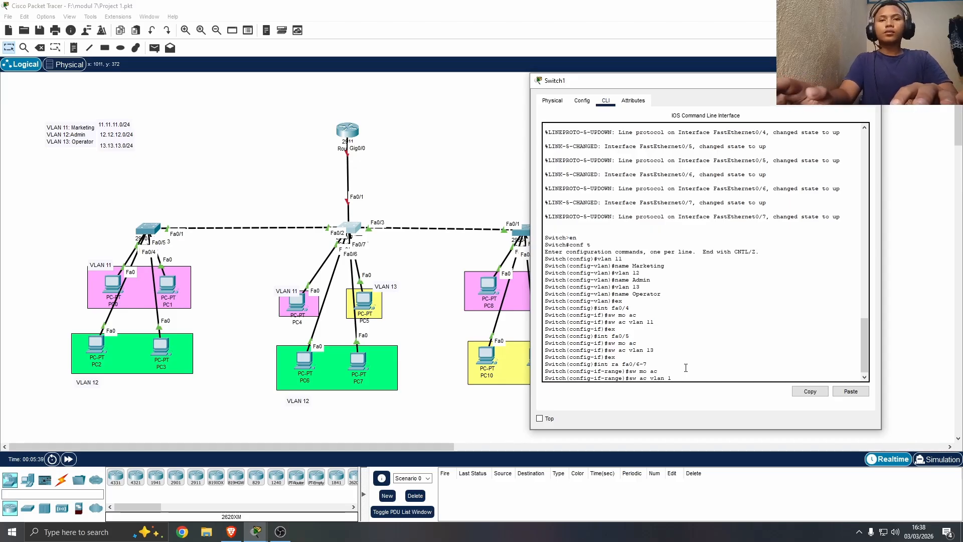
pyautogui.press('BackSpace')
pyautogui.write('2')
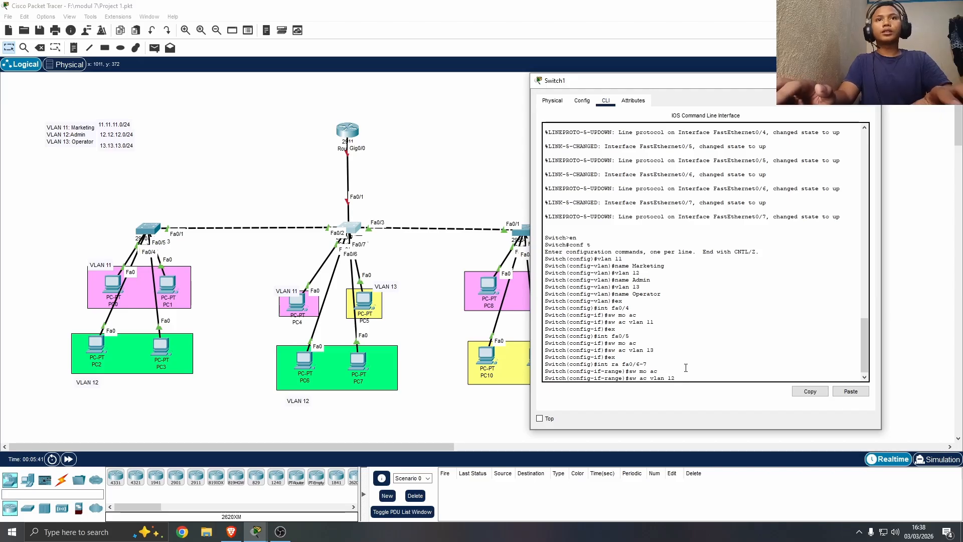
pyautogui.press('Return')
pyautogui.write('e)#e')
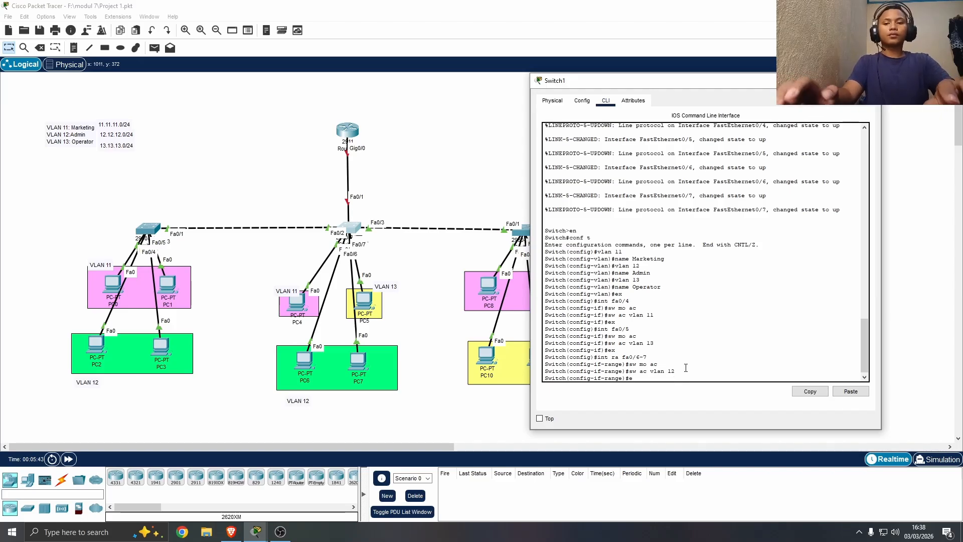
pyautogui.write('x')
pyautogui.press('Return')
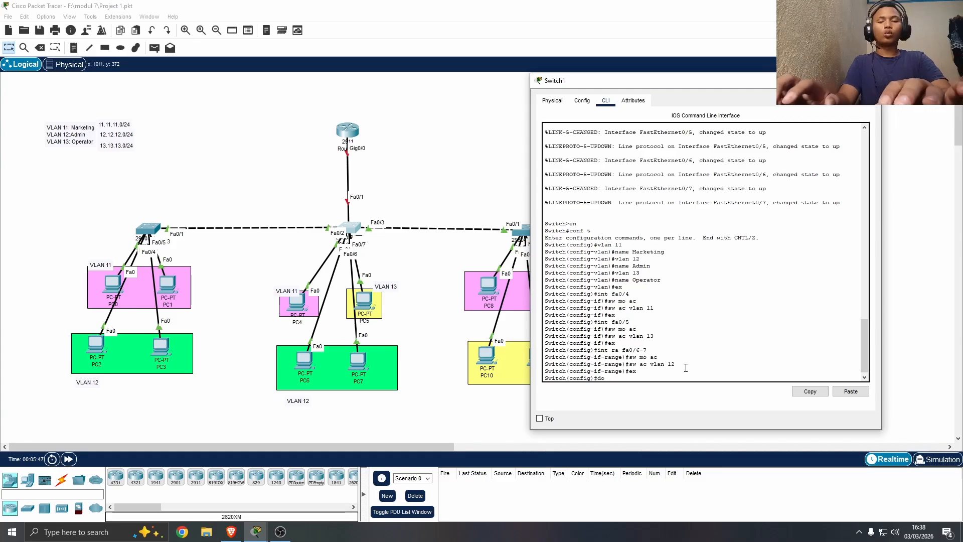
# Try to show Switch1's interface summary from configuration mode with the command do sh int br
pyautogui.write('do sh int ')
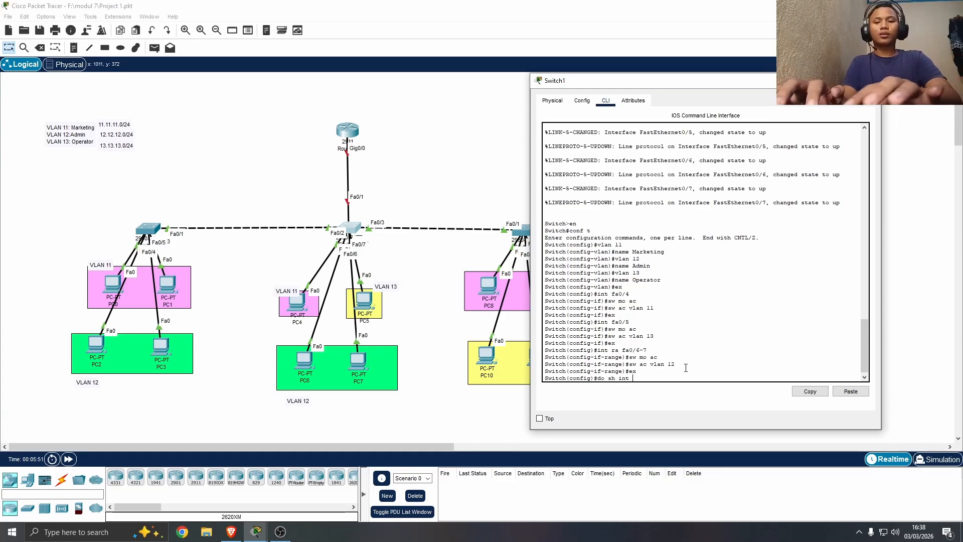
pyautogui.write('br')
pyautogui.press('Return')
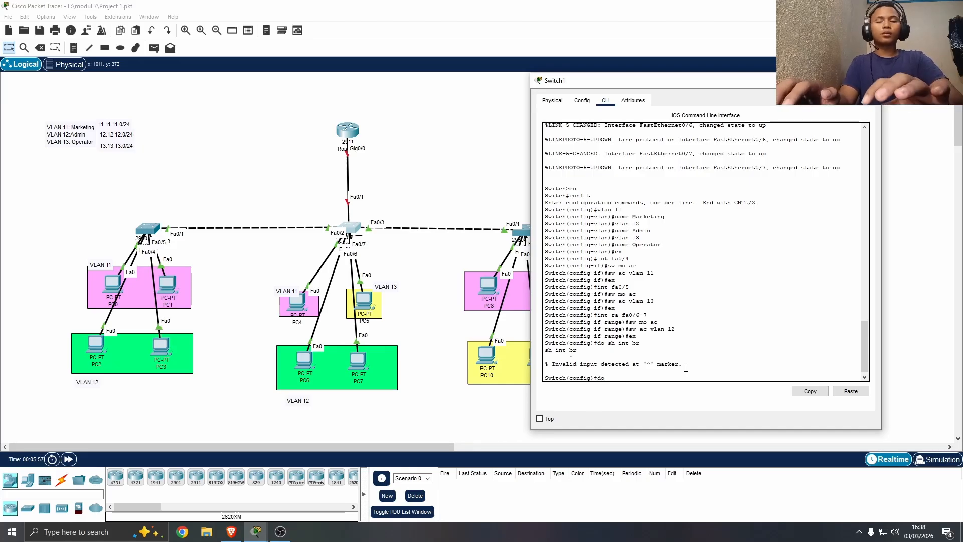
# Show Switch1's IP interface summary with do sh ip int br and page through the whole listing
pyautogui.write('do sh')
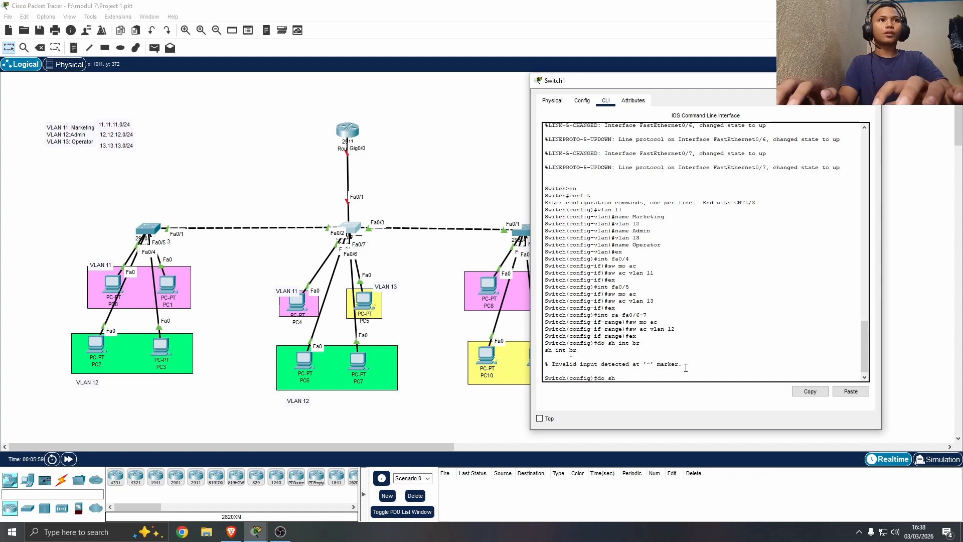
pyautogui.write(' ip in')
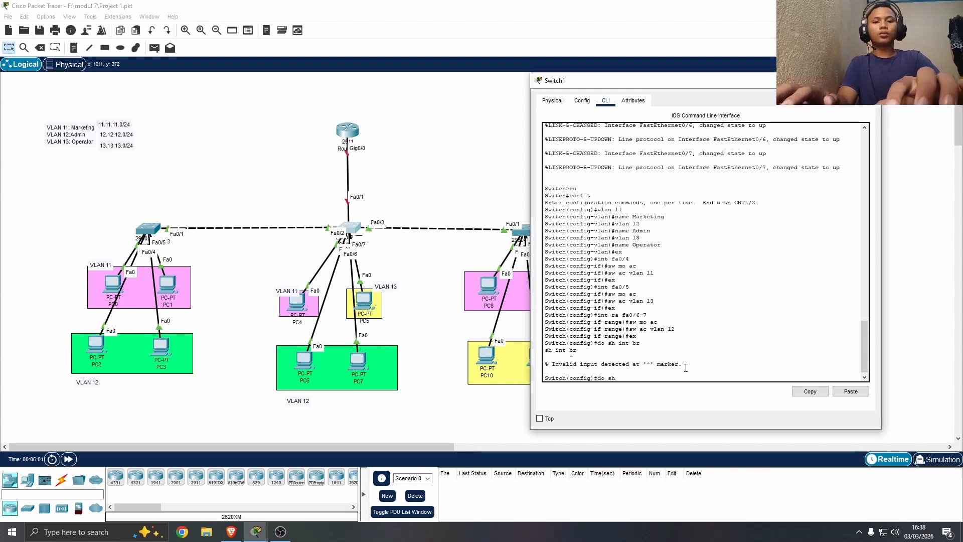
pyautogui.write('t')
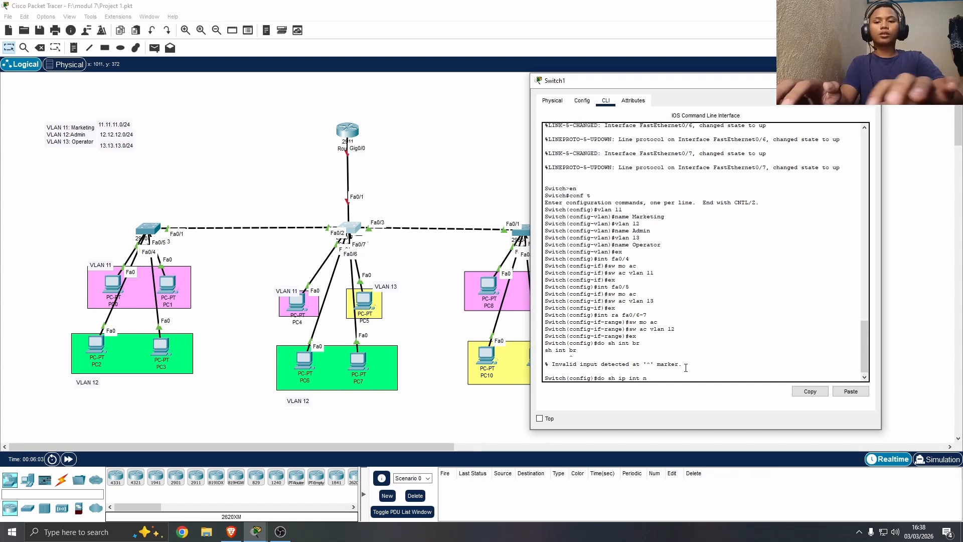
pyautogui.write(' br')
pyautogui.press('Return')
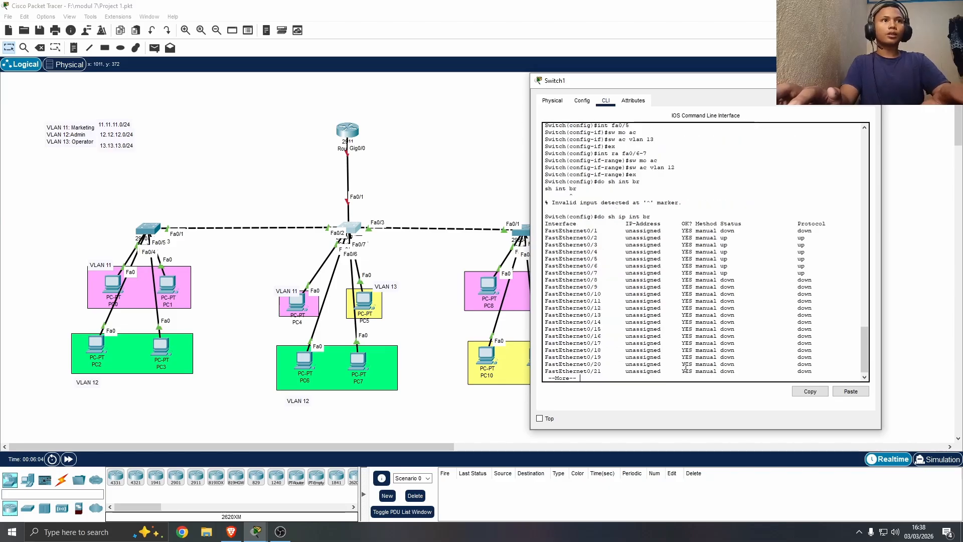
pyautogui.press('Return')
pyautogui.press('Return')
pyautogui.press('Return')
pyautogui.press('Return')
pyautogui.press('Return')
pyautogui.press('Return')
pyautogui.press('Return')
pyautogui.press('Return')
pyautogui.press('Return')
pyautogui.press('Return')
pyautogui.press('Return')
pyautogui.press('Return')
pyautogui.press('Return')
pyautogui.press('Return')
pyautogui.press('Return')
pyautogui.press('Return')
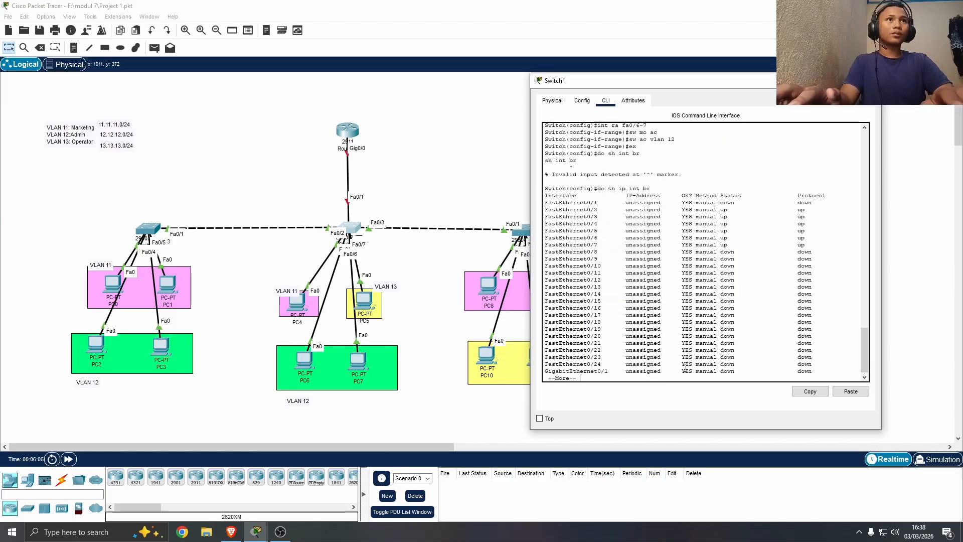
pyautogui.press('Return')
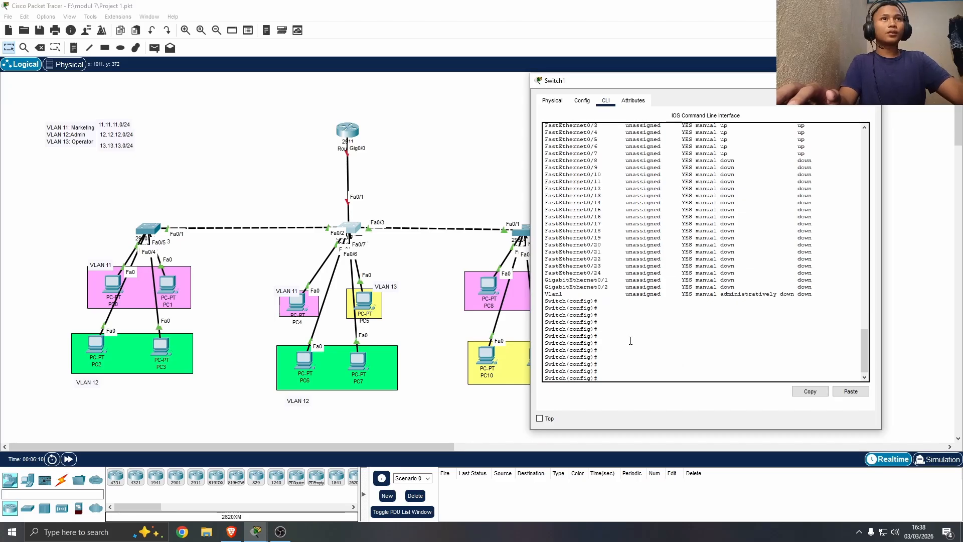
pyautogui.scroll(4, 630, 340)
pyautogui.scroll(-4, 631, 340)
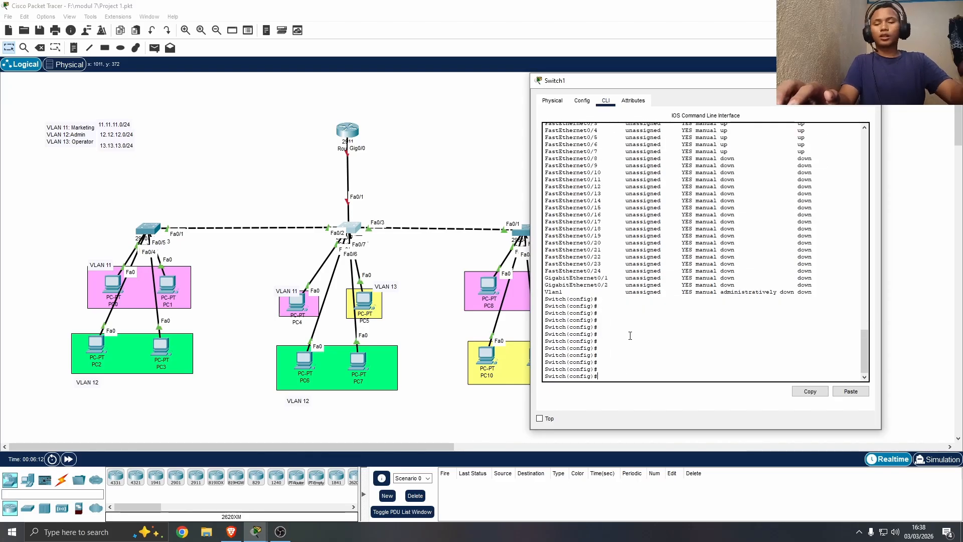
# Show Switch1's VLAN summary with do sh vlan br to check the port assignments
pyautogui.write('d')
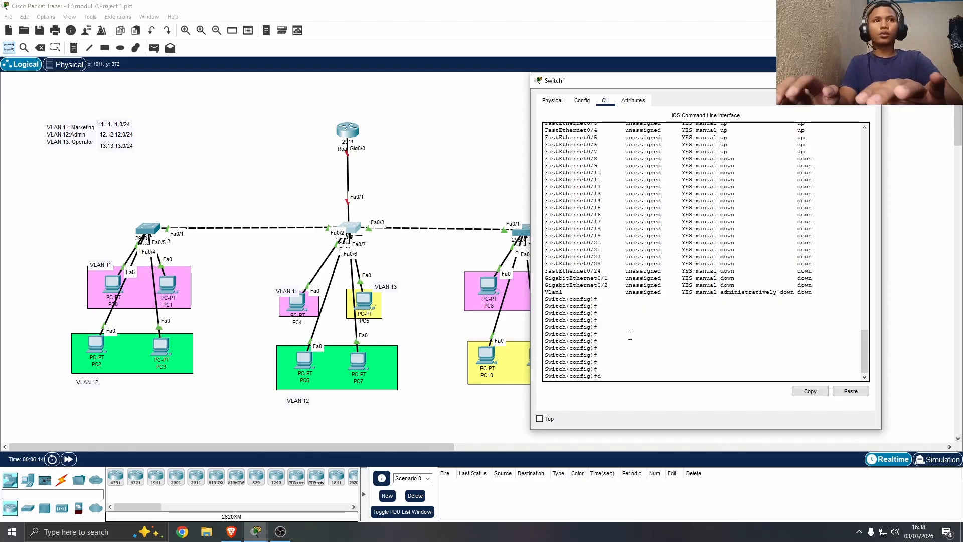
pyautogui.write('o sh ip')
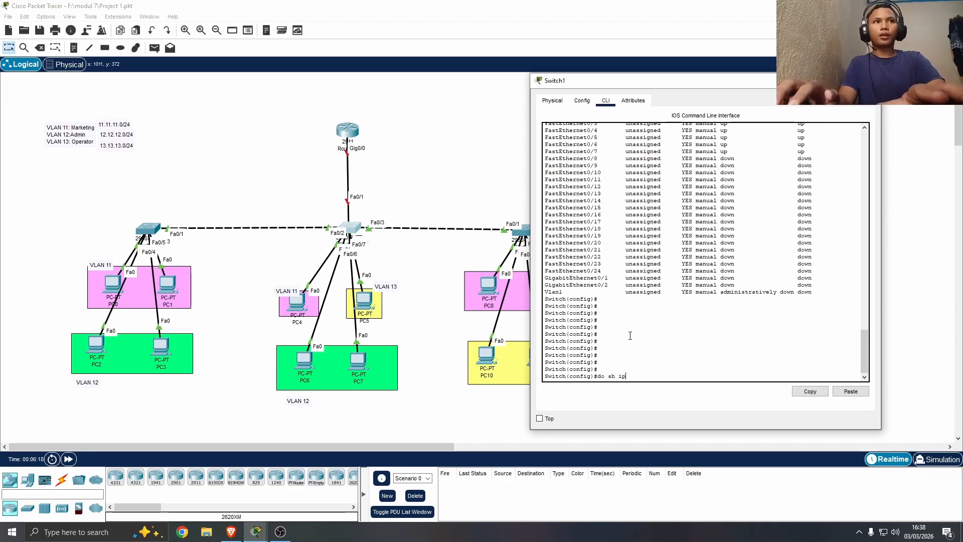
pyautogui.press('BackSpace')
pyautogui.press('BackSpace')
pyautogui.write('vlan br')
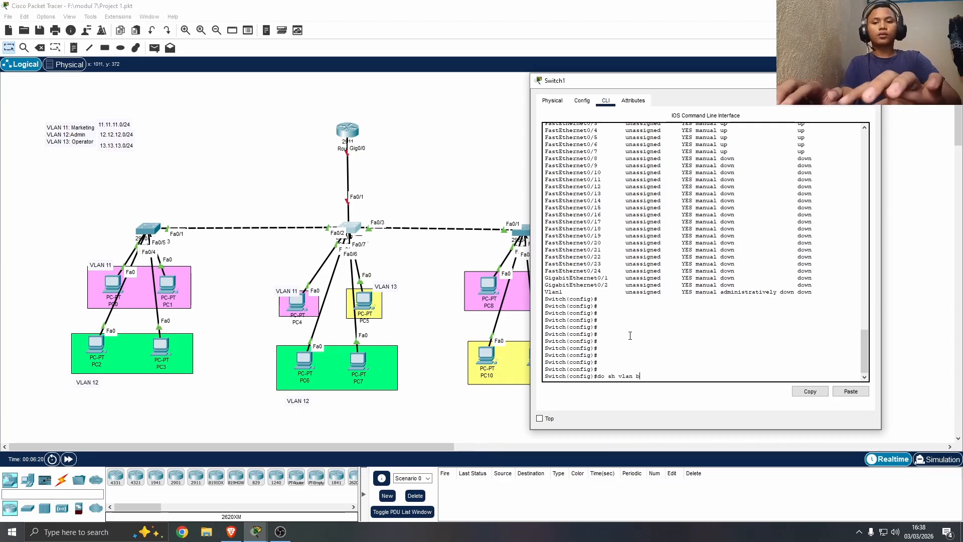
# Display the brief VLAN listing on Switch1 with do sh vlan br and close its window
pyautogui.press('Return')
pyautogui.press('Return')
pyautogui.press('Return')
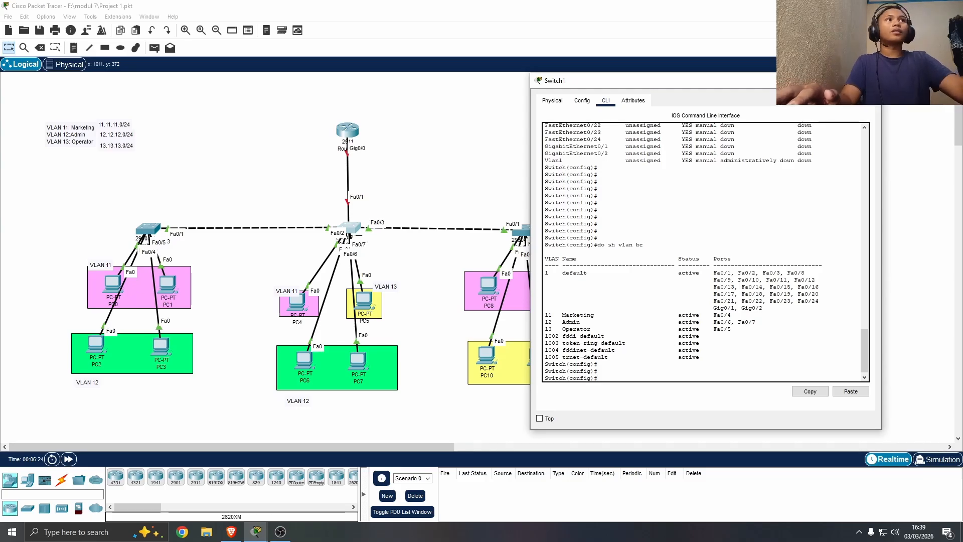
pyautogui.click(873, 80)
# Open Switch2's command line and enter global configuration mode using en and conf t
pyautogui.click(528, 235)
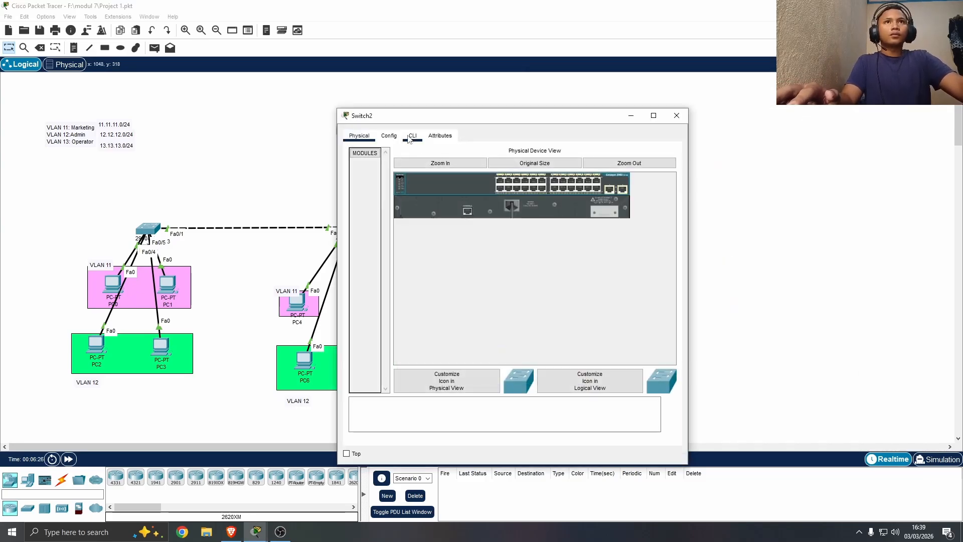
pyautogui.click(412, 135)
pyautogui.press('Return')
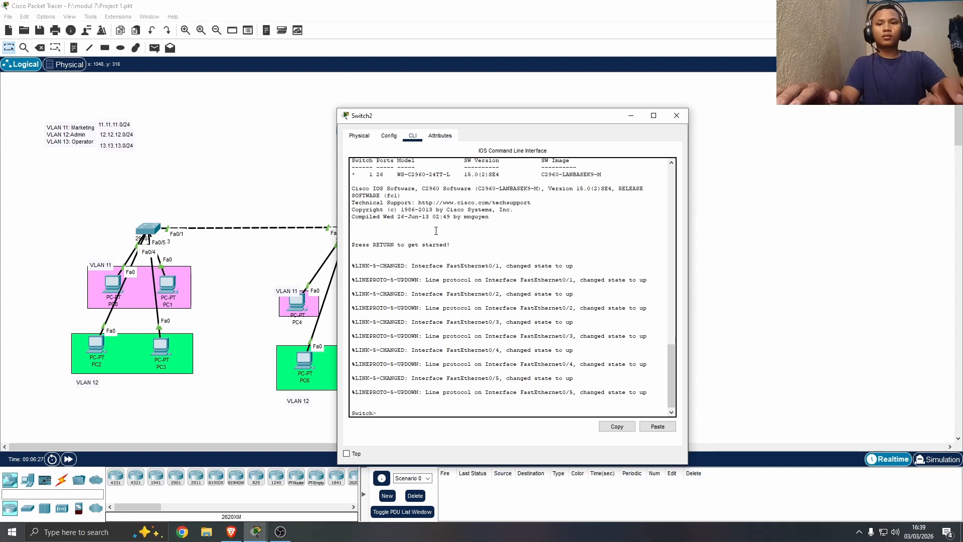
pyautogui.write('en')
pyautogui.press('Return')
pyautogui.write('conf t')
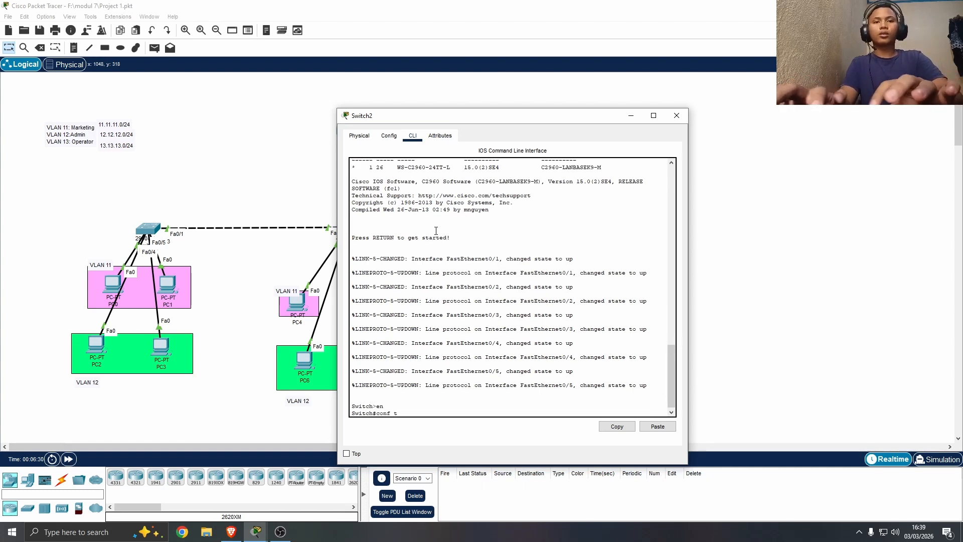
pyautogui.press('Return')
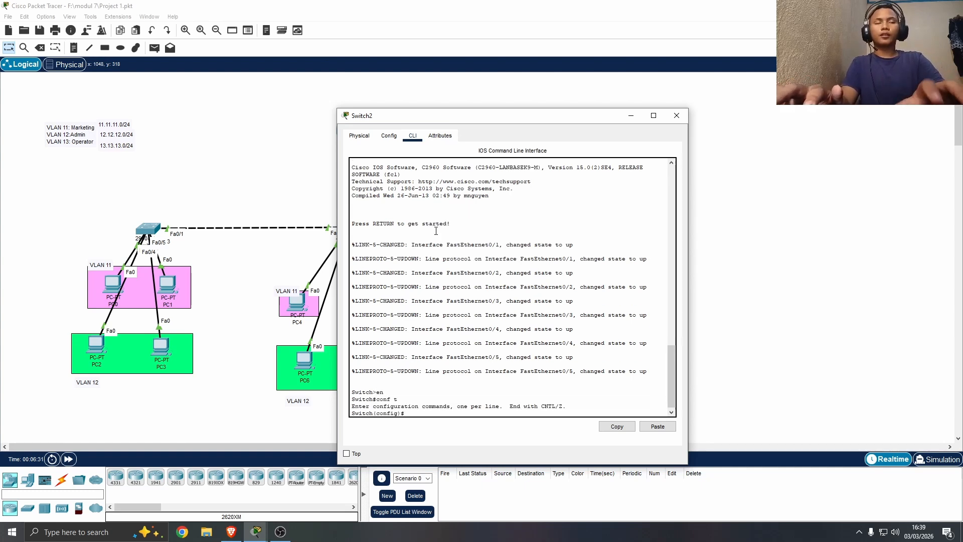
# Uncover Switch1, review the VLAN listing in its command line and close its window
pyautogui.moveTo(492, 121); pyautogui.dragTo(611, 104)
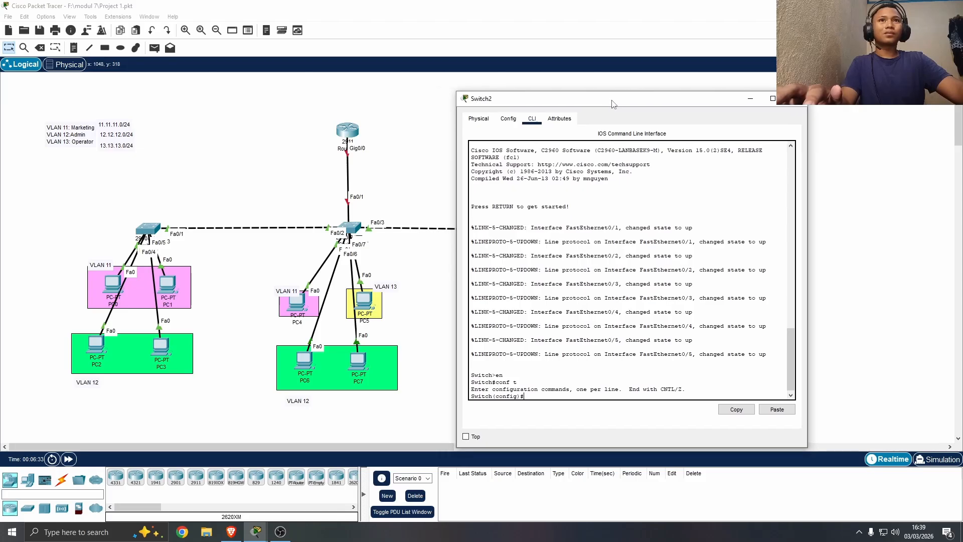
pyautogui.click(354, 231)
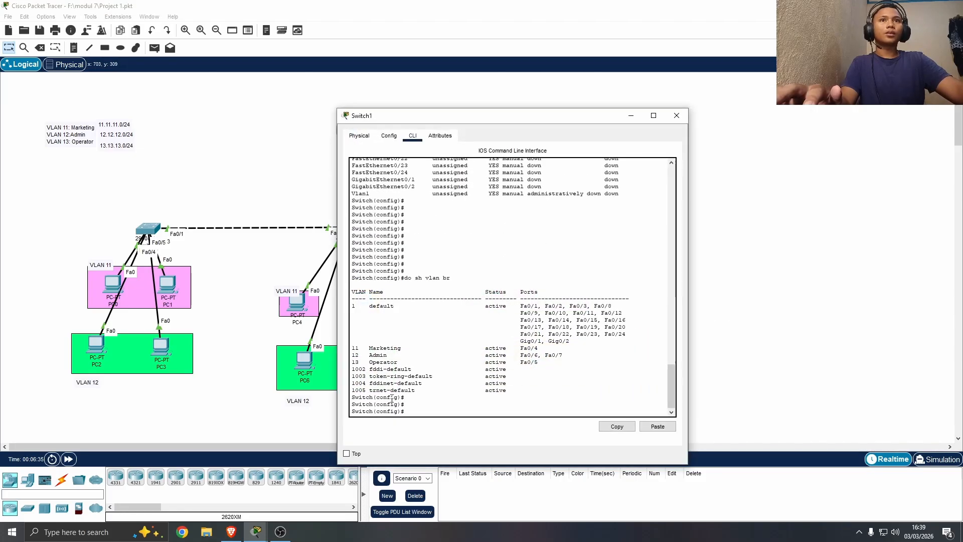
pyautogui.click(676, 115)
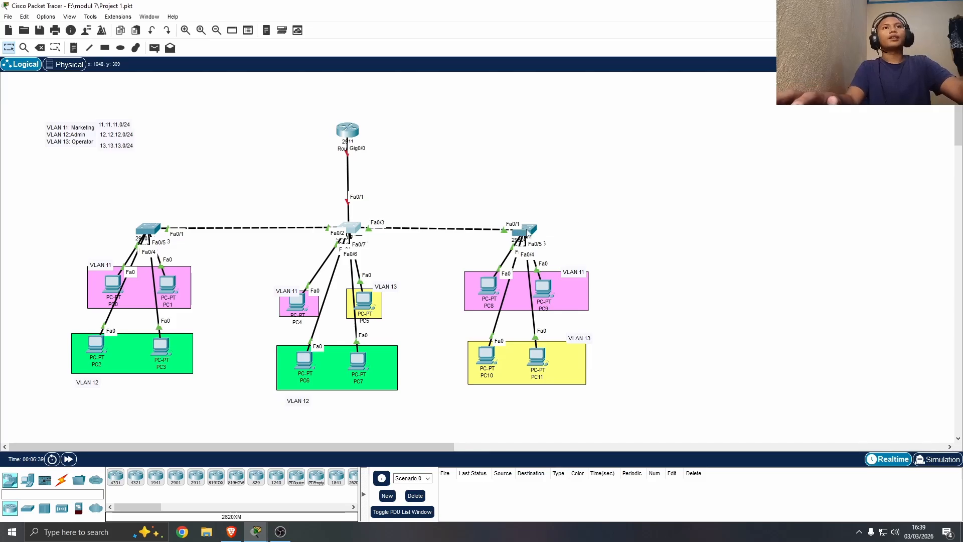
# Create VLAN 11 on Switch2 and name it Marketing
pyautogui.click(527, 231)
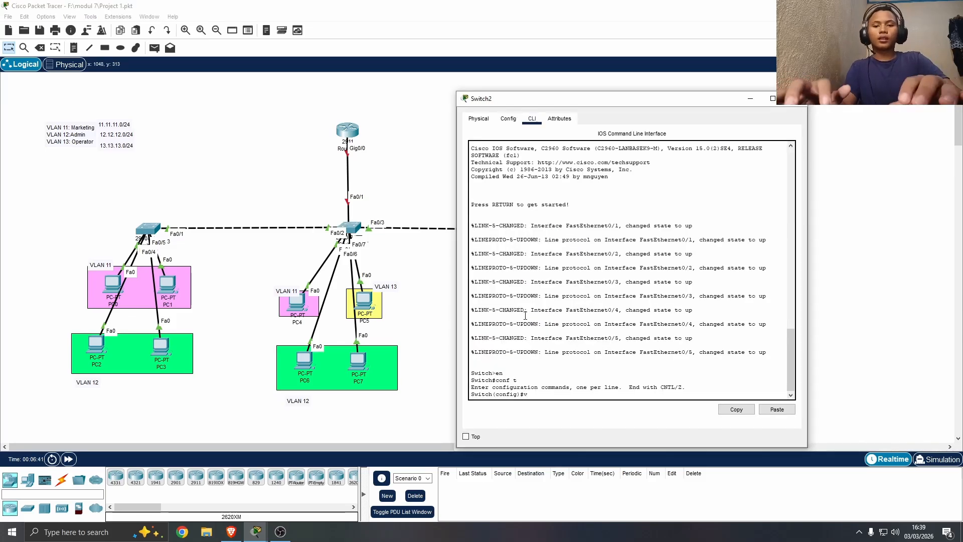
pyautogui.write('vlan 11')
pyautogui.press('Return')
pyautogui.write('nfig-vlan)#n')
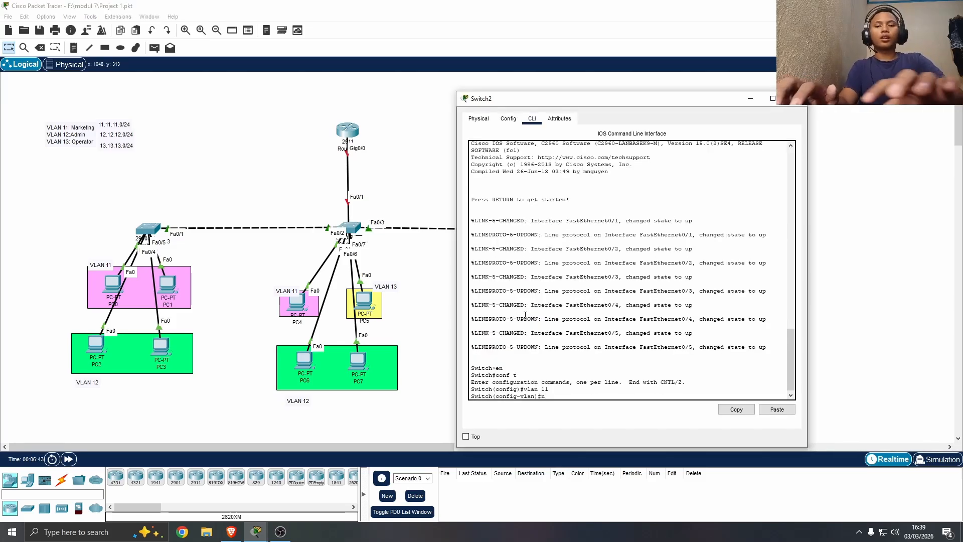
pyautogui.write('ame Mar')
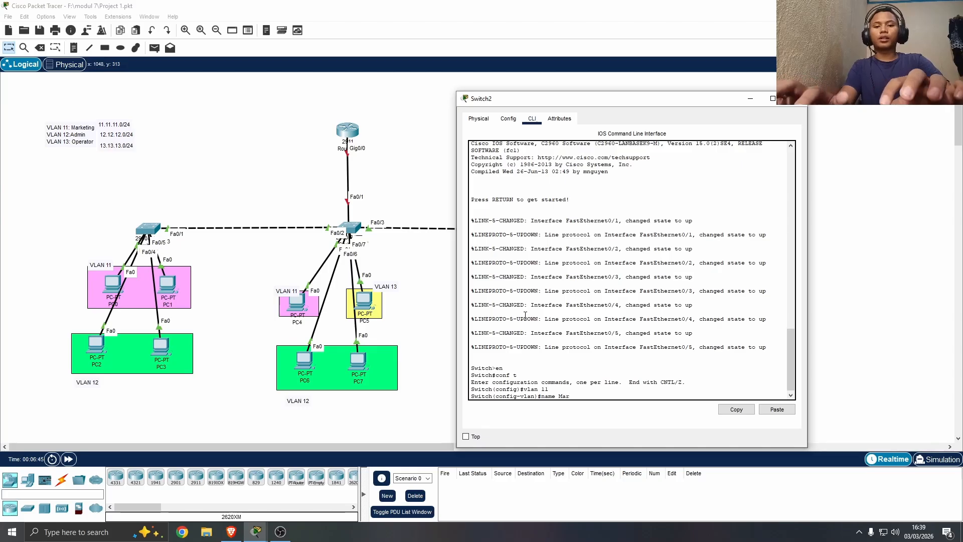
pyautogui.write('keting')
pyautogui.press('Return')
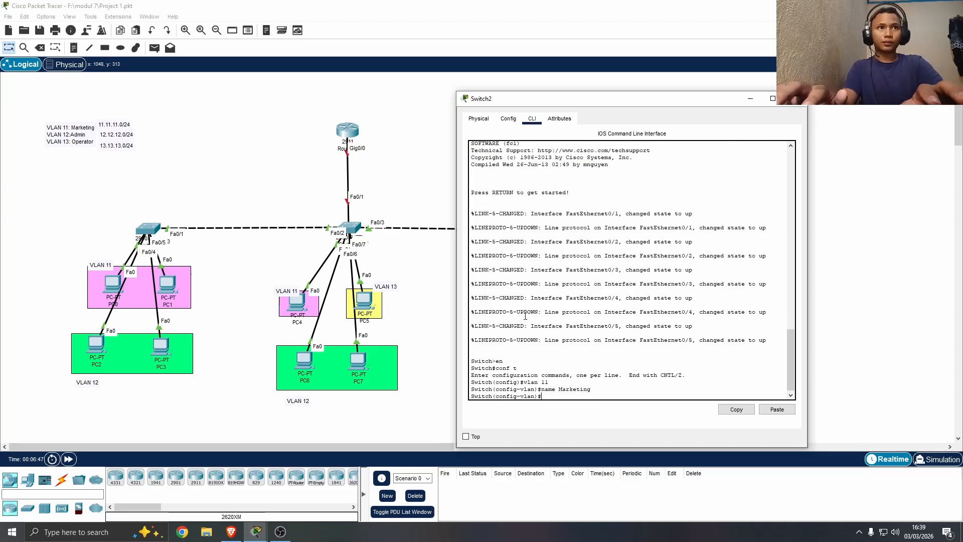
# Create VLAN 12 on Switch2 and name it Admin
pyautogui.write('vlan 12')
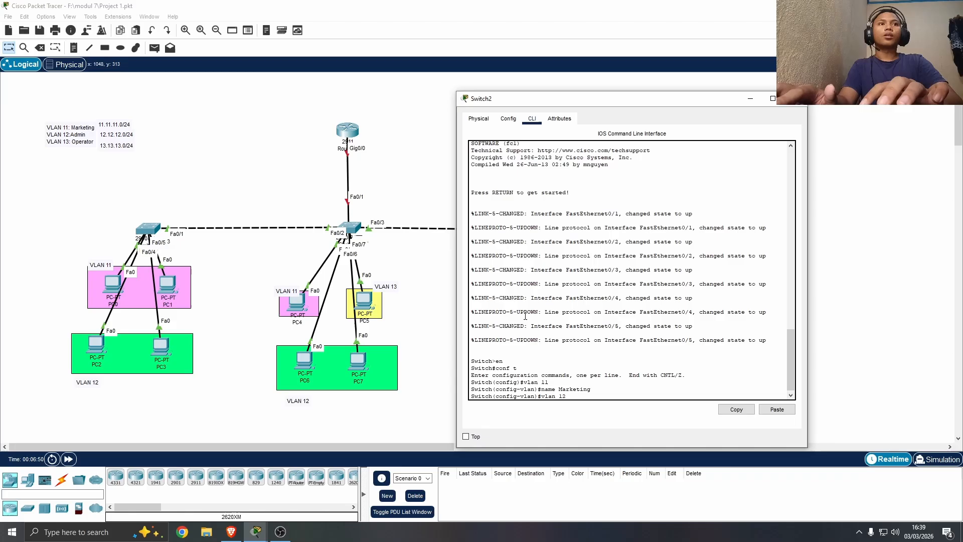
pyautogui.press('Return')
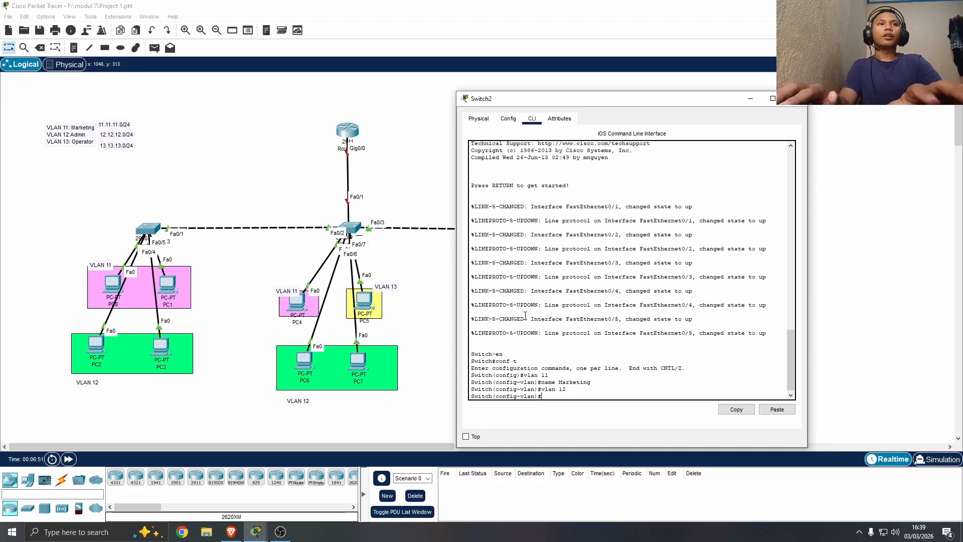
pyautogui.write('name A')
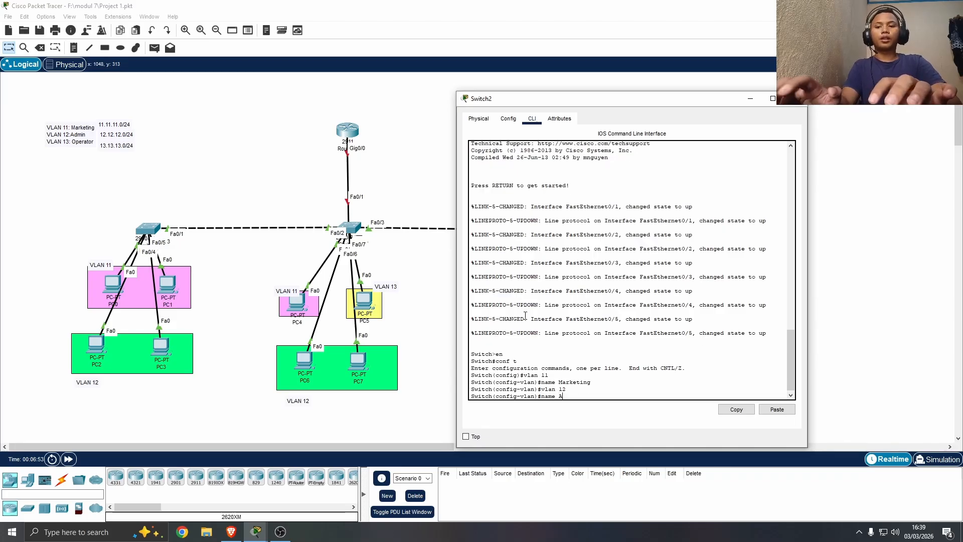
pyautogui.write('dmin')
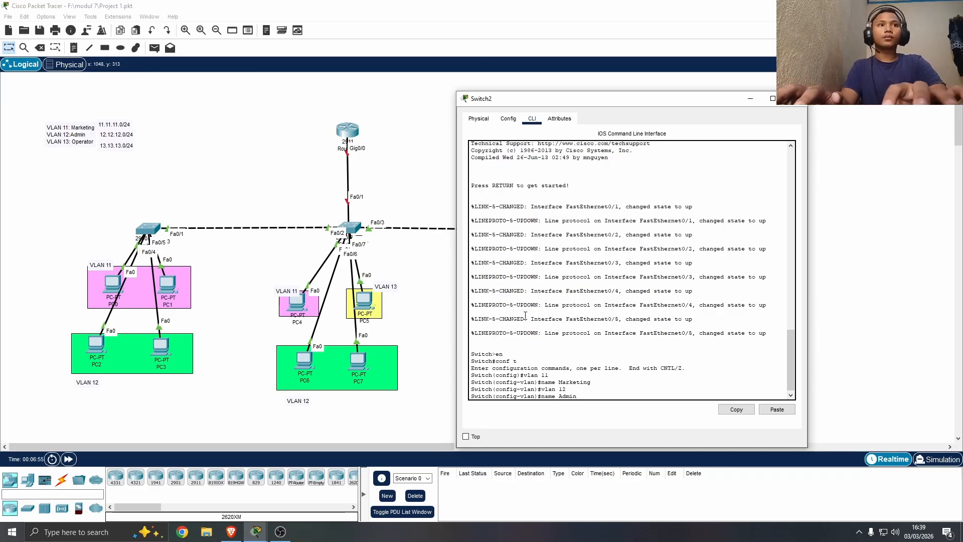
pyautogui.press('Return')
# Create VLAN 13 on Switch2, name it Operator, and return to global configuration mode
pyautogui.write('vlan 13')
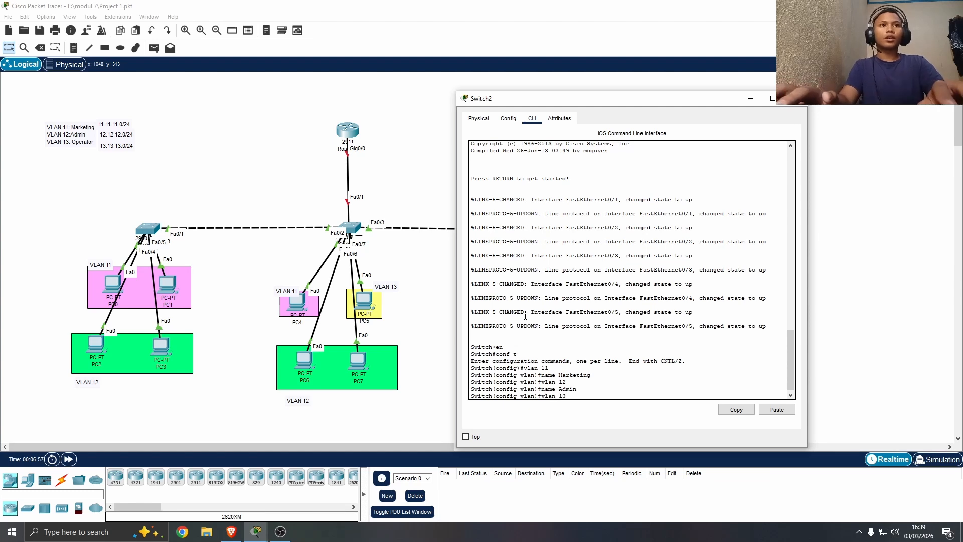
pyautogui.press('Return')
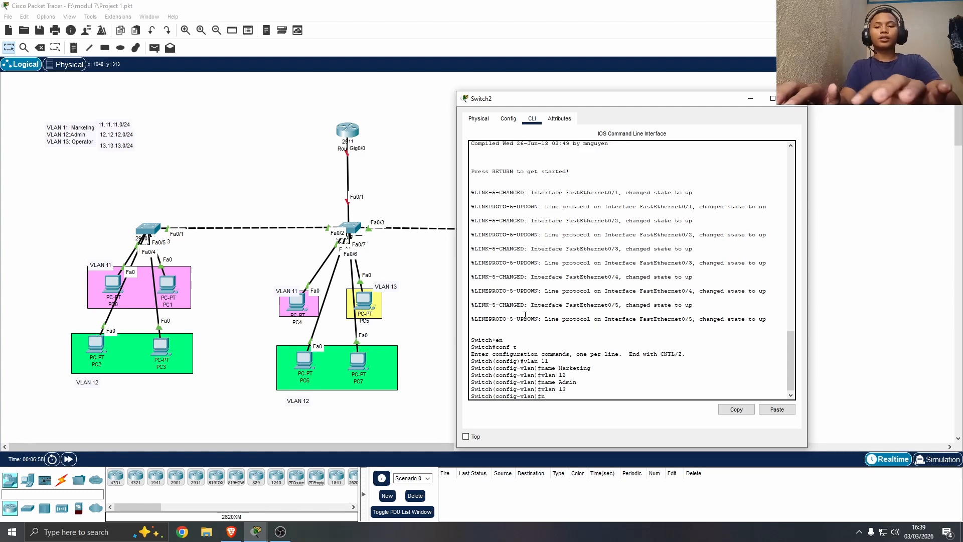
pyautogui.write('name ')
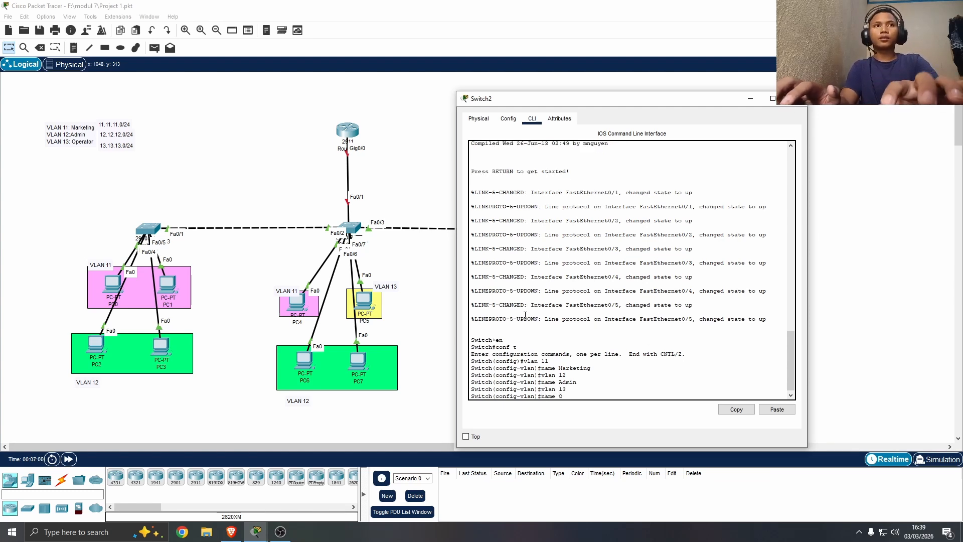
pyautogui.write('Operati')
pyautogui.press('BackSpace')
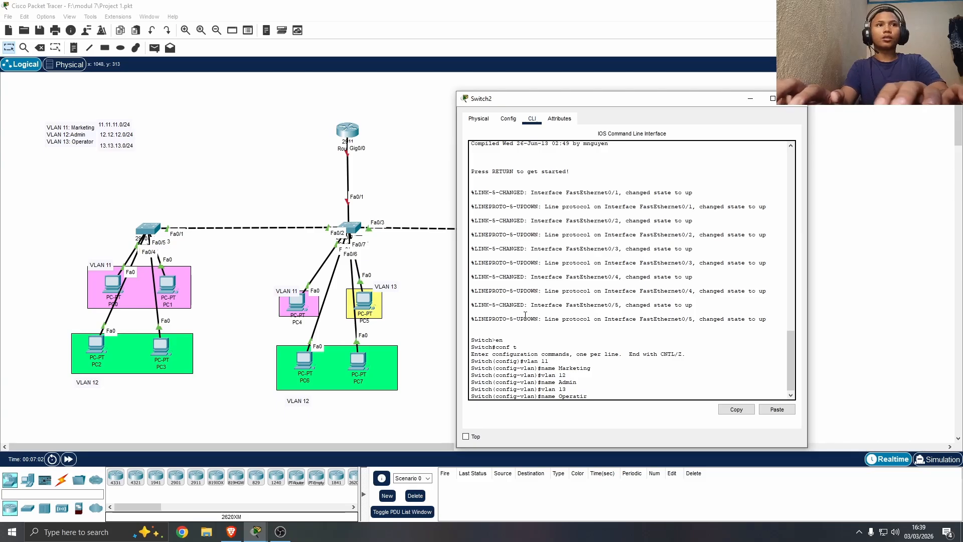
pyautogui.write('or')
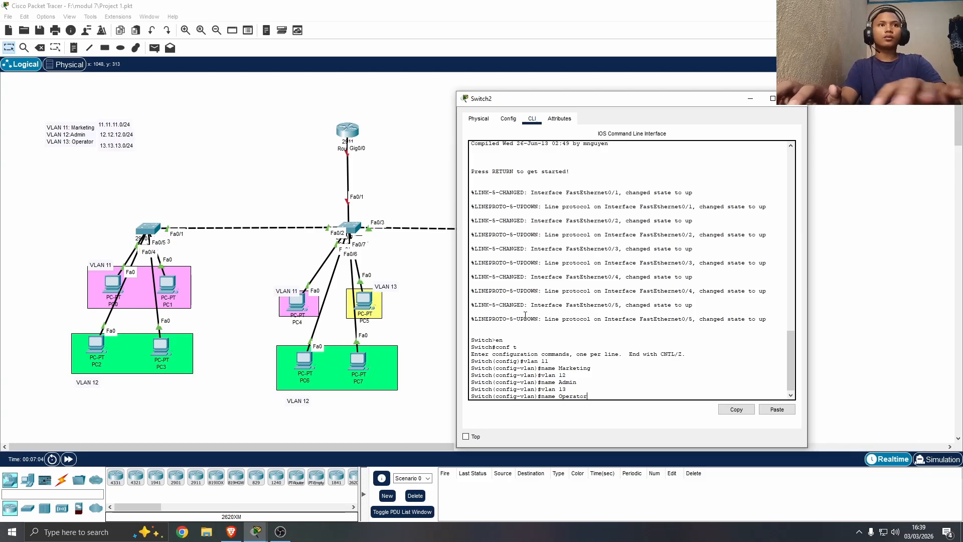
pyautogui.press('Return')
pyautogui.write('ex')
pyautogui.press('Return')
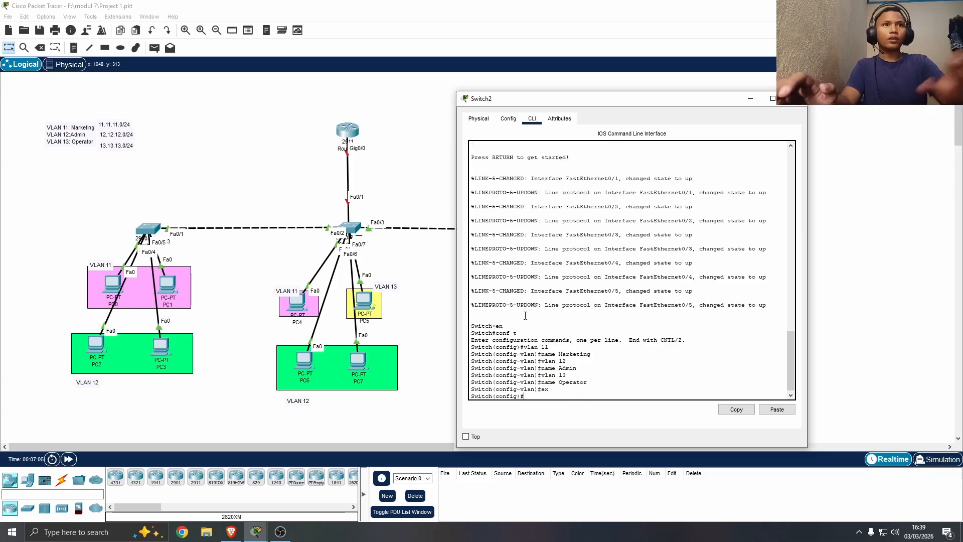
# Move the Switch2 window clear of the topology and nudge PC8 and PC9 slightly apart inside the VLAN 11 box
pyautogui.moveTo(612, 99); pyautogui.dragTo(757, 93)
pyautogui.moveTo(486, 281)
pyautogui.mouseDown()
pyautogui.moveTo(449, 267)
pyautogui.moveTo(485, 282)
pyautogui.mouseUp()
pyautogui.moveTo(544, 287); pyautogui.dragTo(550, 294)
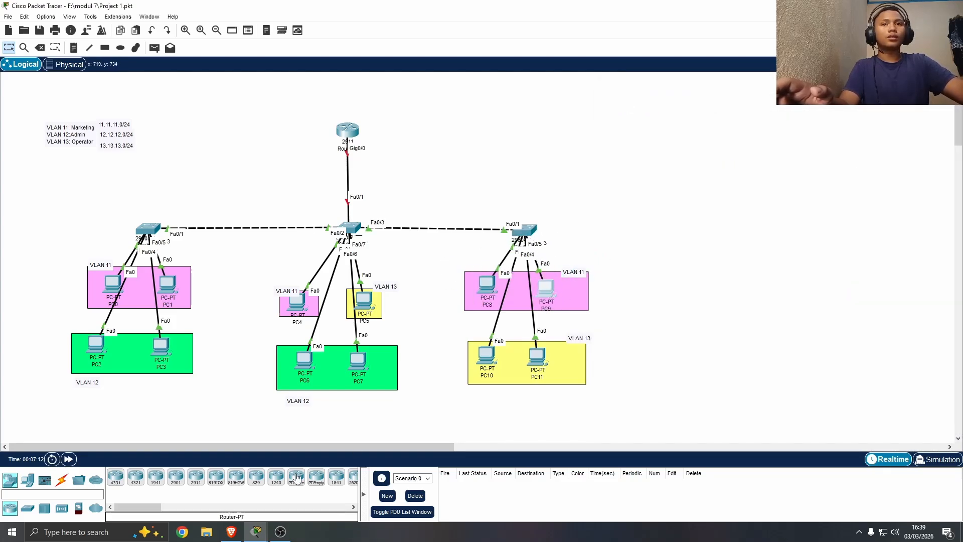
# Set Switch2's interface range fa0/2-3 to access mode in VLAN 11, and exit to global configuration mode
pyautogui.click(524, 229)
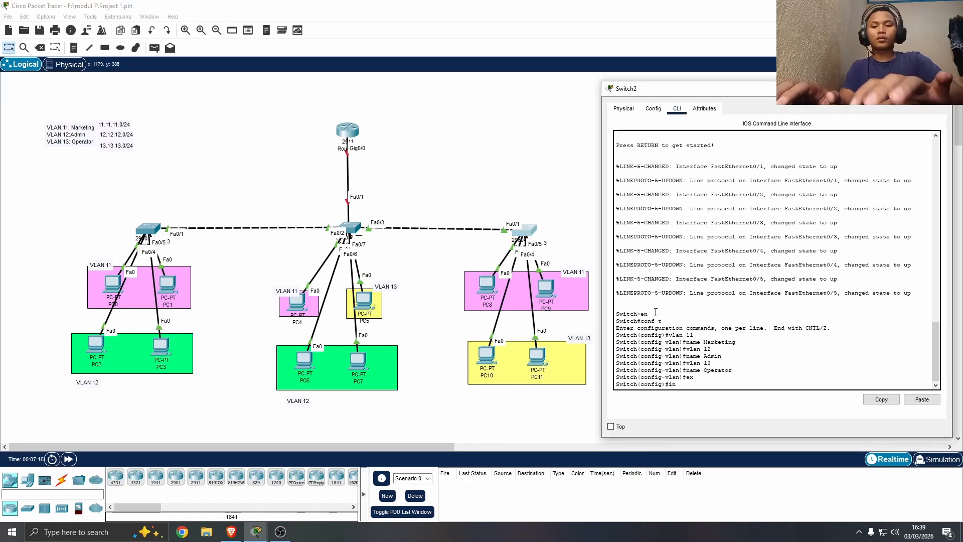
pyautogui.write('int ra fa0/')
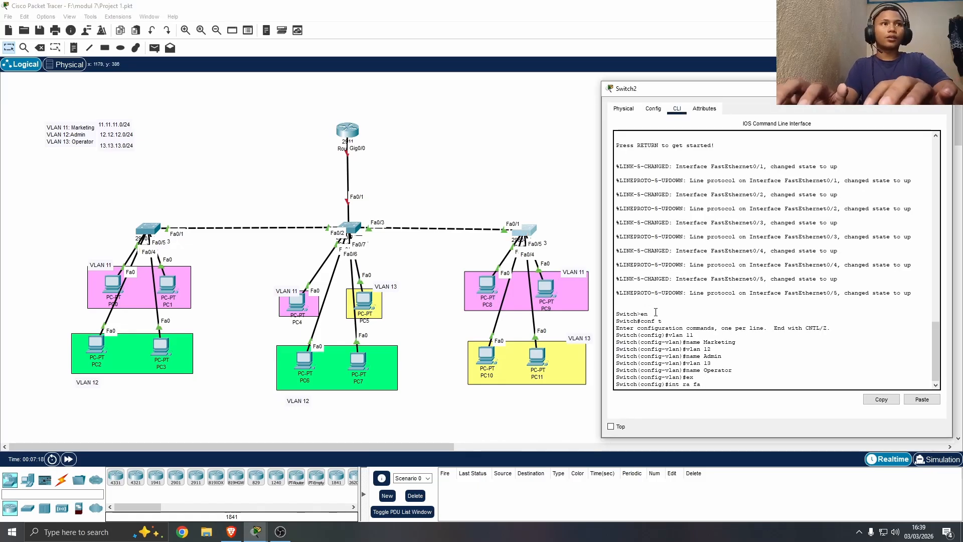
pyautogui.write('2')
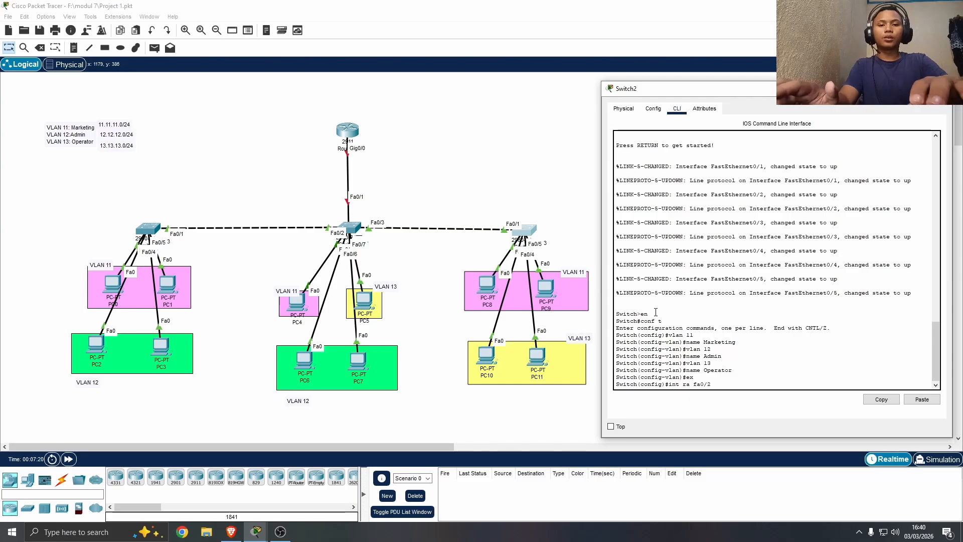
pyautogui.write('-3')
pyautogui.press('Return')
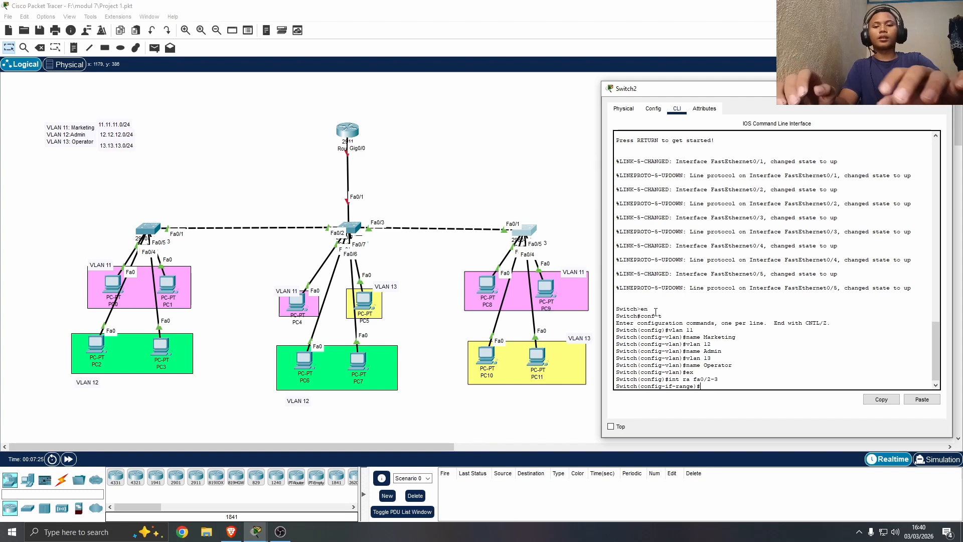
pyautogui.write('sw mo ac')
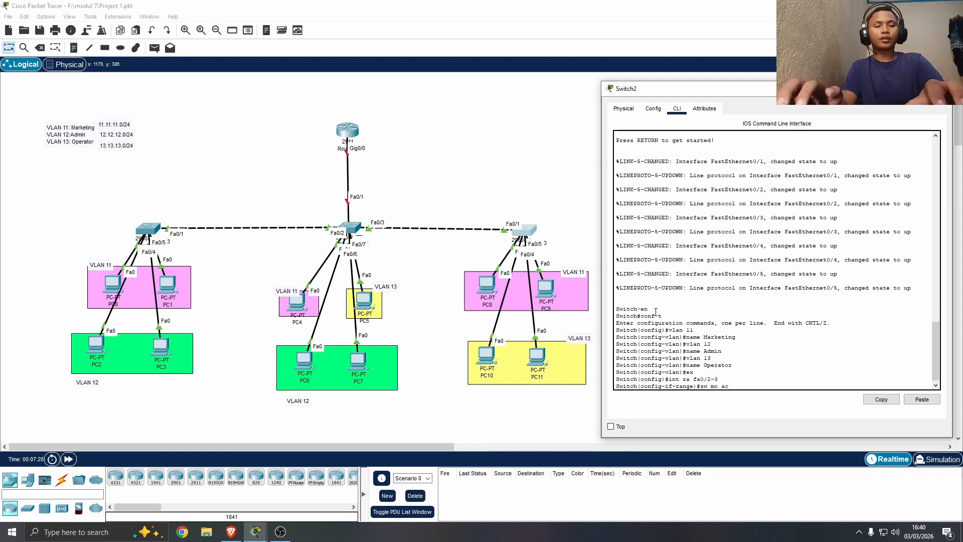
pyautogui.press('Return')
pyautogui.write('sw ac vlan')
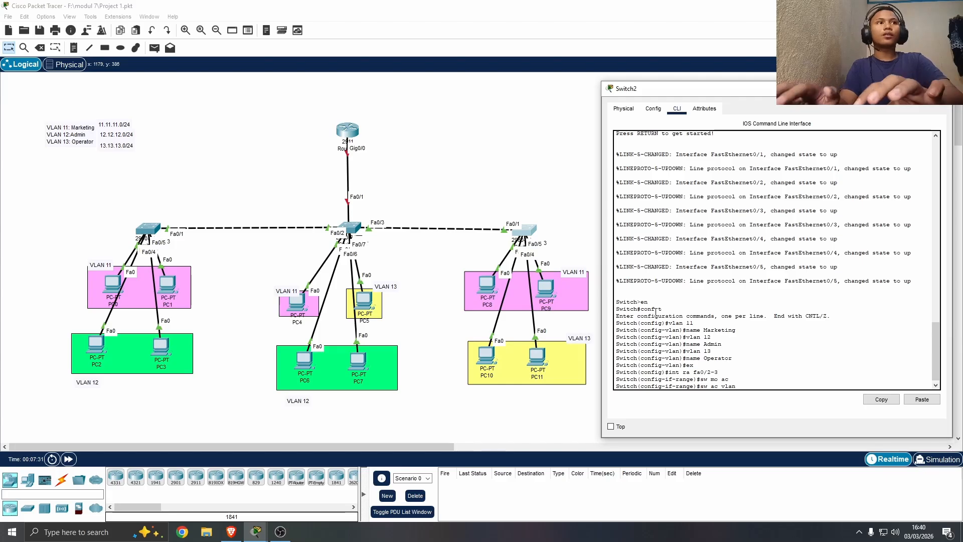
pyautogui.write(' 11')
pyautogui.press('Return')
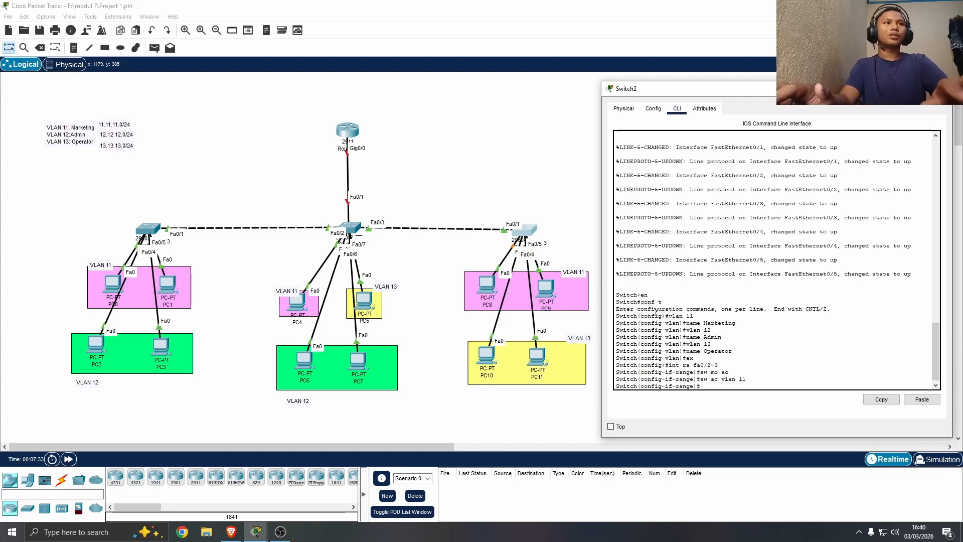
pyautogui.write('ex')
pyautogui.press('Return')
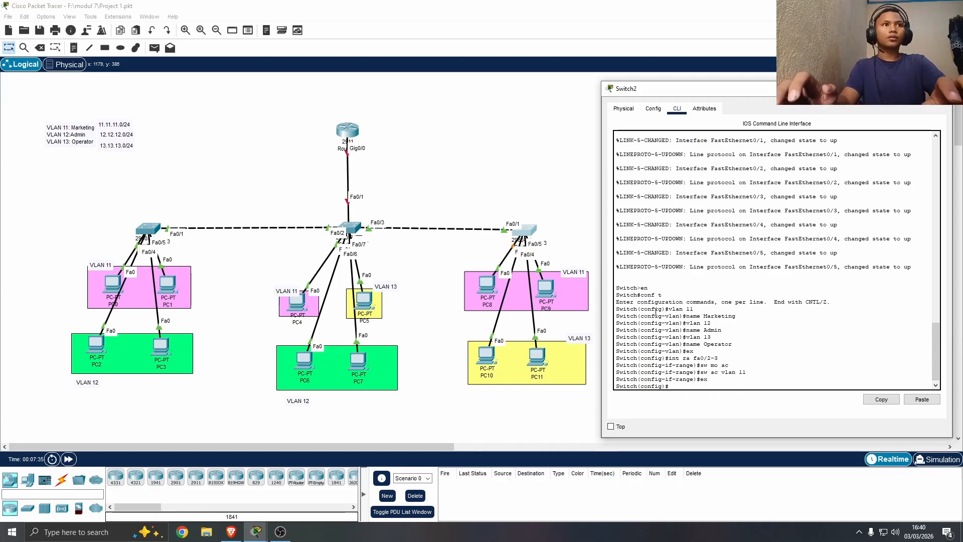
# Enter configuration of Switch2's interface range fa0/4-5 and space out PC10 and PC11 inside the VLAN 13 box
pyautogui.write('int ra fa')
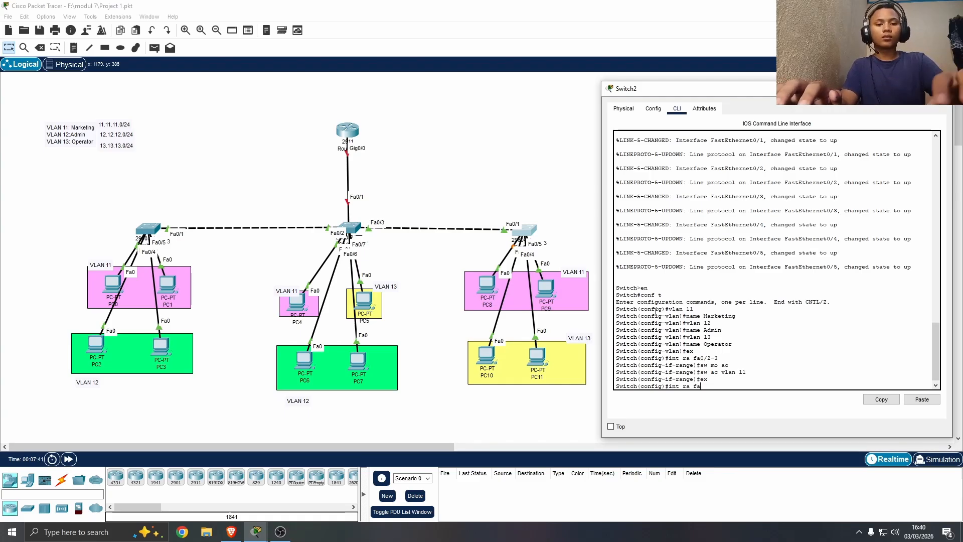
pyautogui.write('0/4-5')
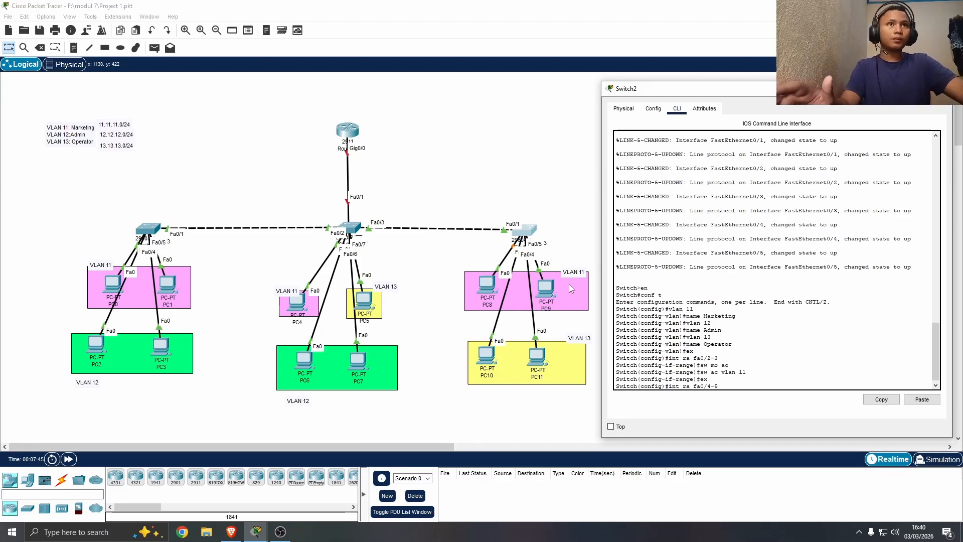
pyautogui.moveTo(487, 354); pyautogui.dragTo(555, 358)
pyautogui.click(524, 230)
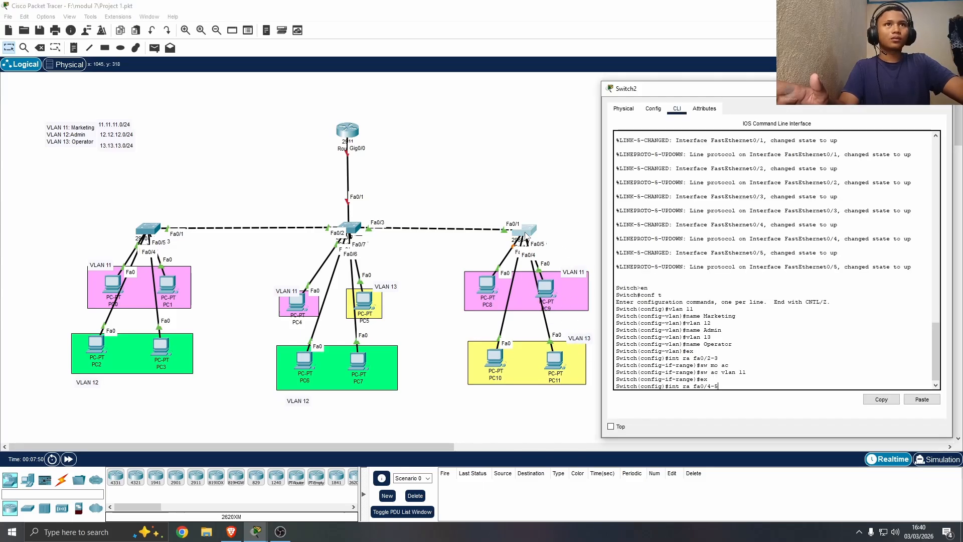
pyautogui.press('Return')
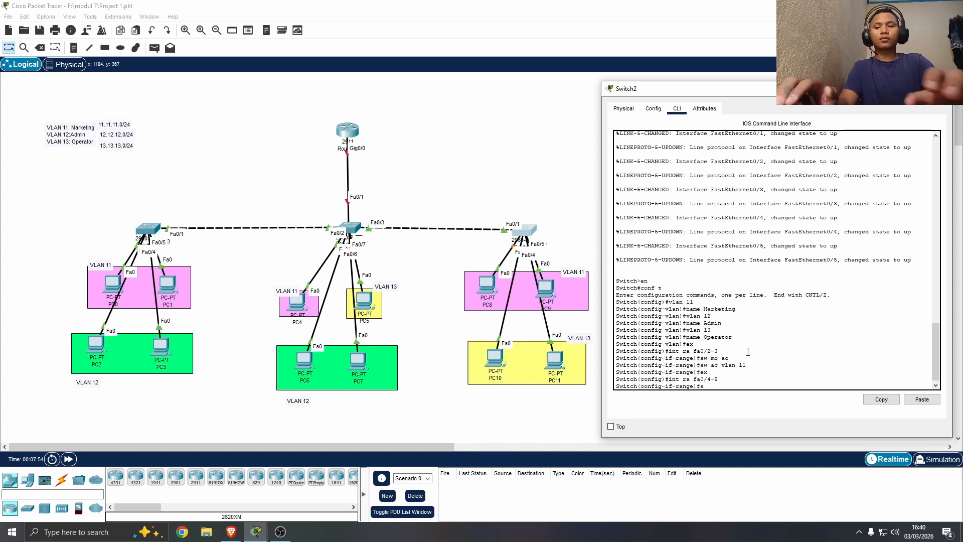
# Set Switch2's interface range fa0/4-5 to access mode in VLAN 13, and exit to global configuration mode
pyautogui.write('sw mo ac')
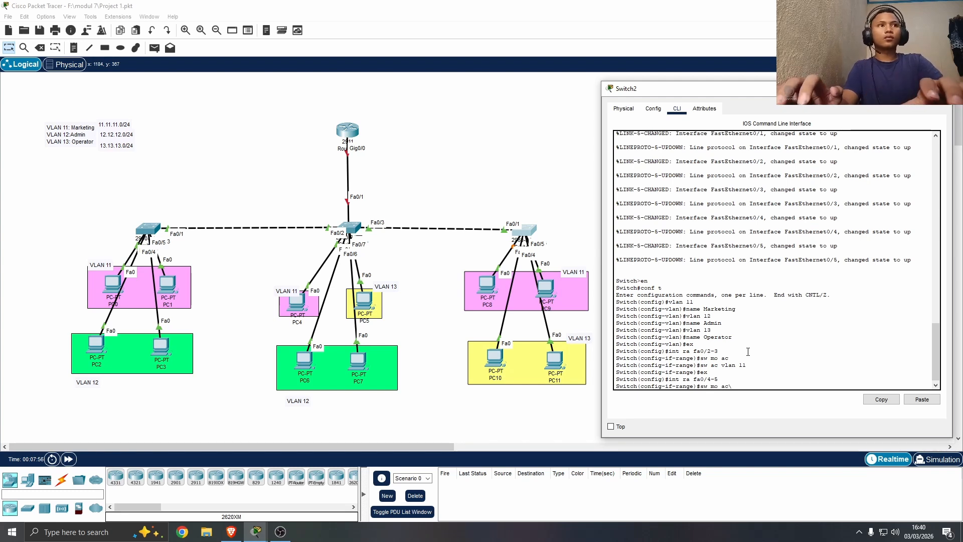
pyautogui.press('Return')
pyautogui.write('sw')
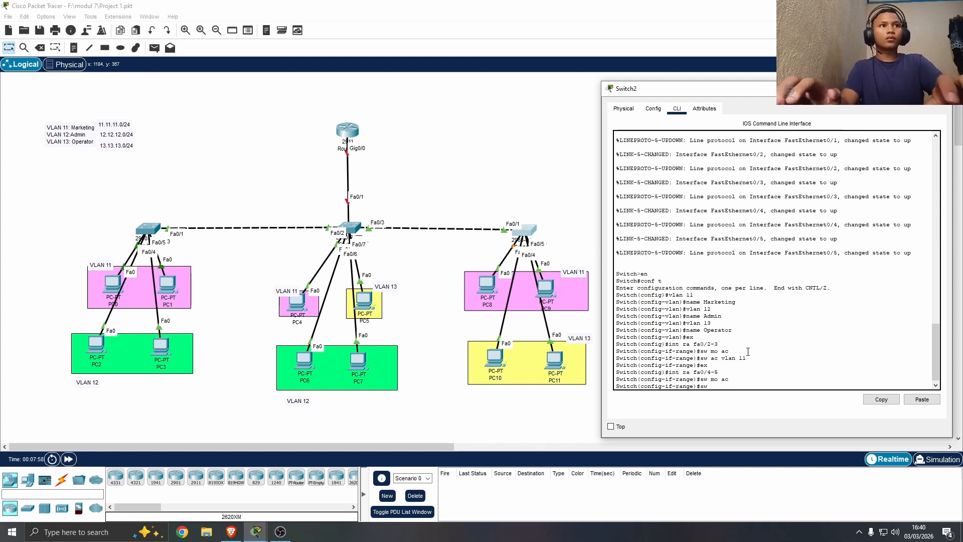
pyautogui.write(' ac vlan 13')
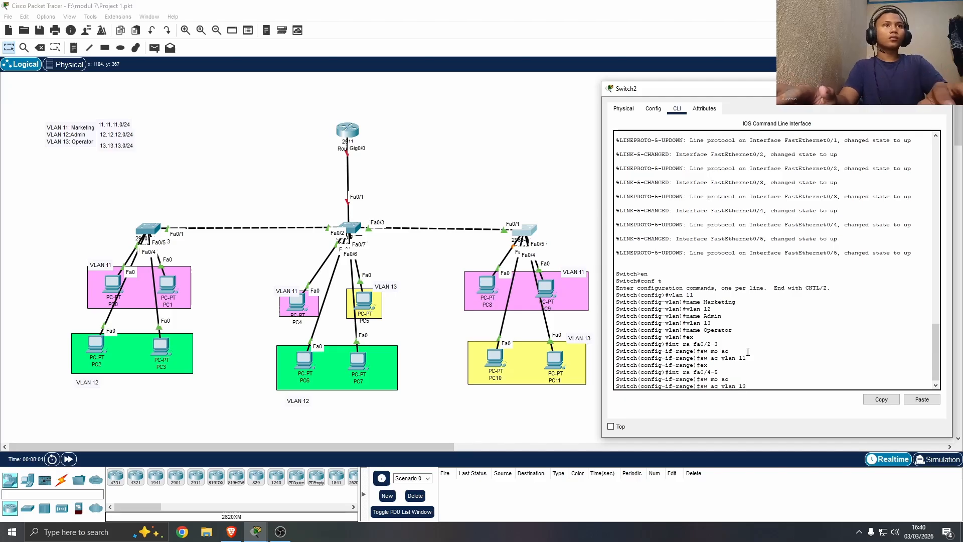
pyautogui.press('Return')
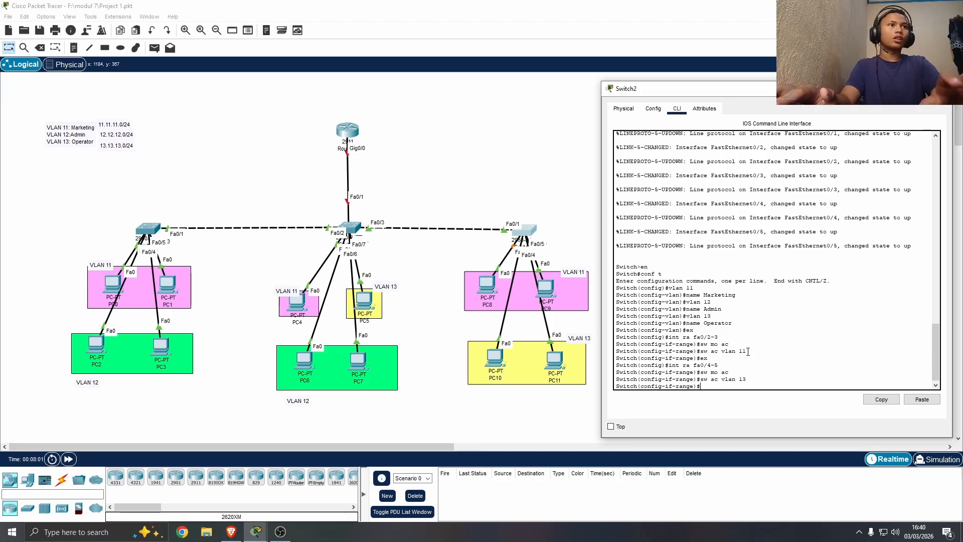
pyautogui.write('e')
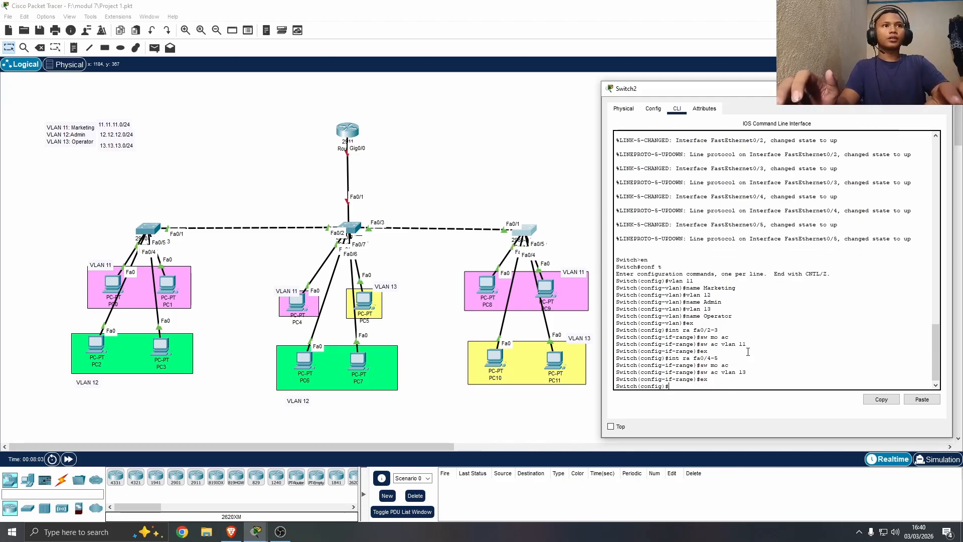
pyautogui.write('x')
pyautogui.press('Return')
# Display the brief VLAN list on Switch2 to check the port assignments, and close the Switch2 window
pyautogui.write('d')
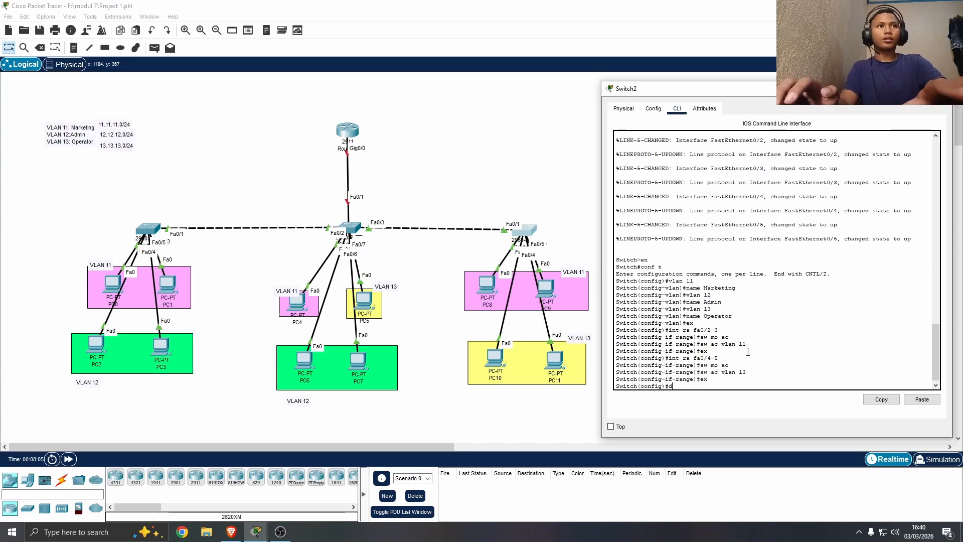
pyautogui.write('o sh ')
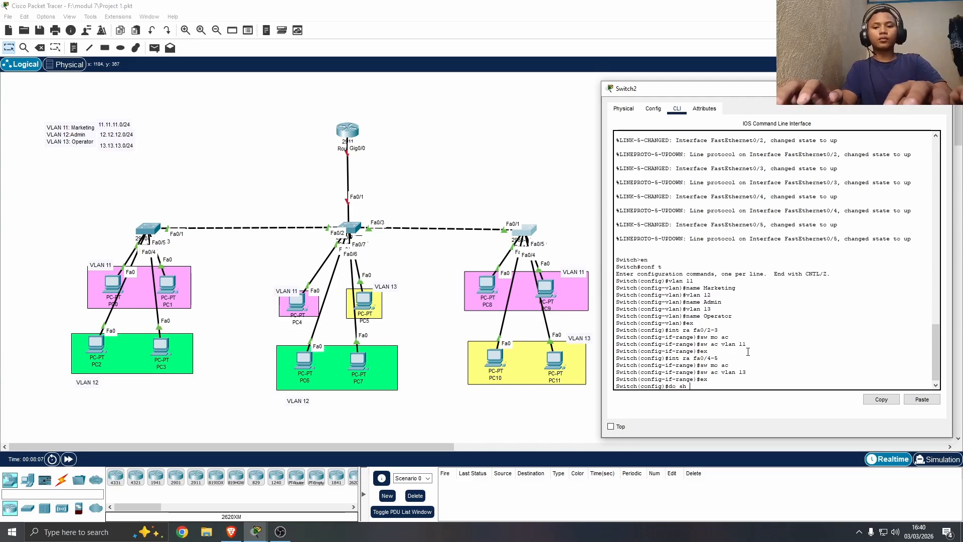
pyautogui.write('vlan br')
pyautogui.press('Return')
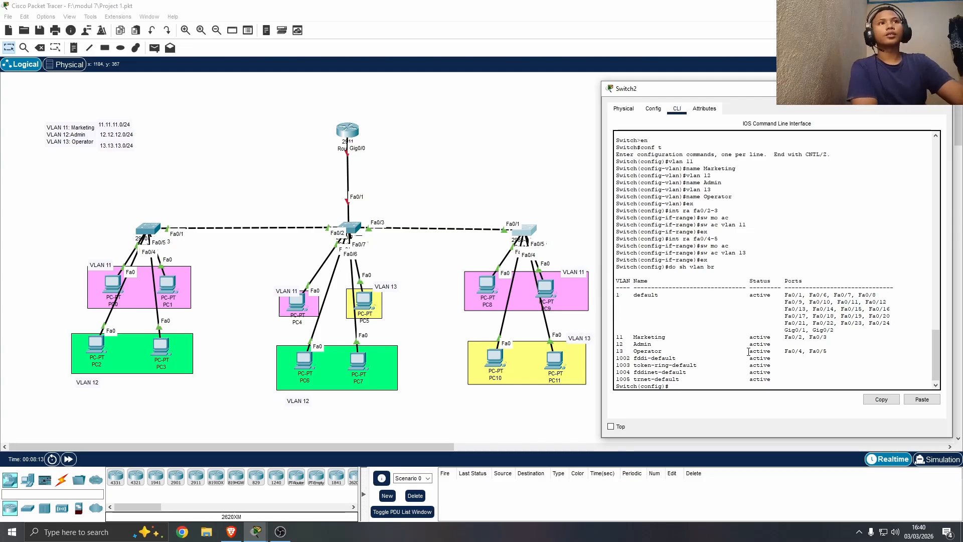
pyautogui.click(940, 89)
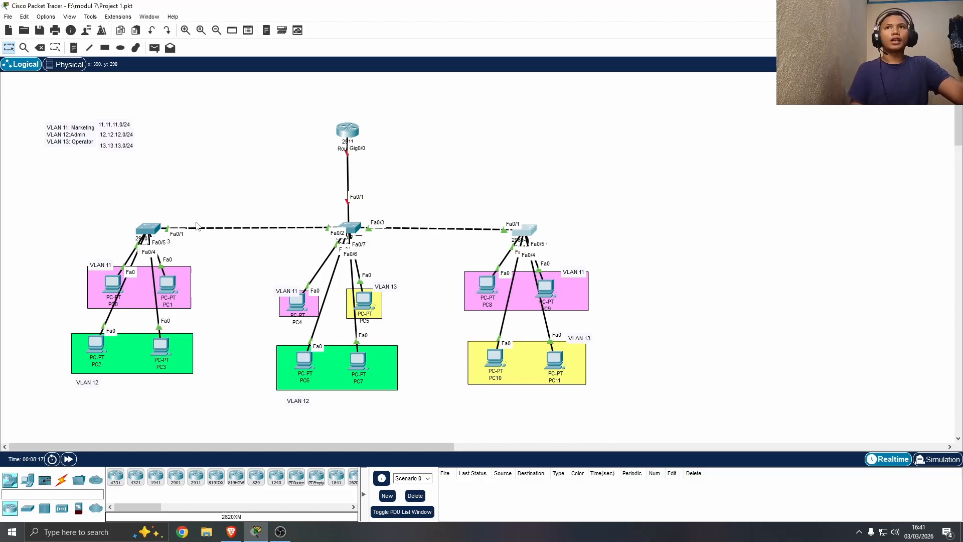
# Open Switch0's command line, move its window clear of the first two PC groups, and enter interface fa0/1 configuration
pyautogui.click(148, 229)
pyautogui.moveTo(511, 122); pyautogui.dragTo(584, 99)
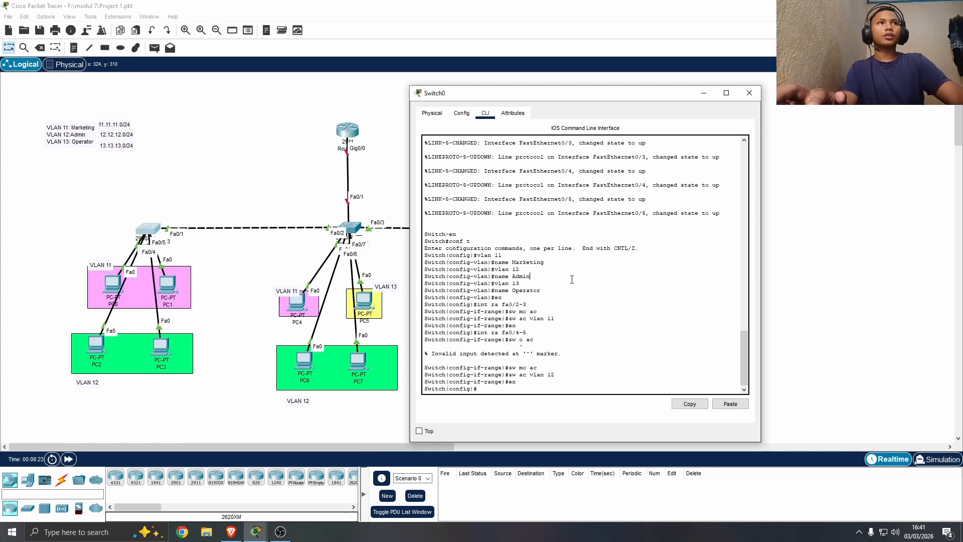
pyautogui.press('Return')
pyautogui.write('int')
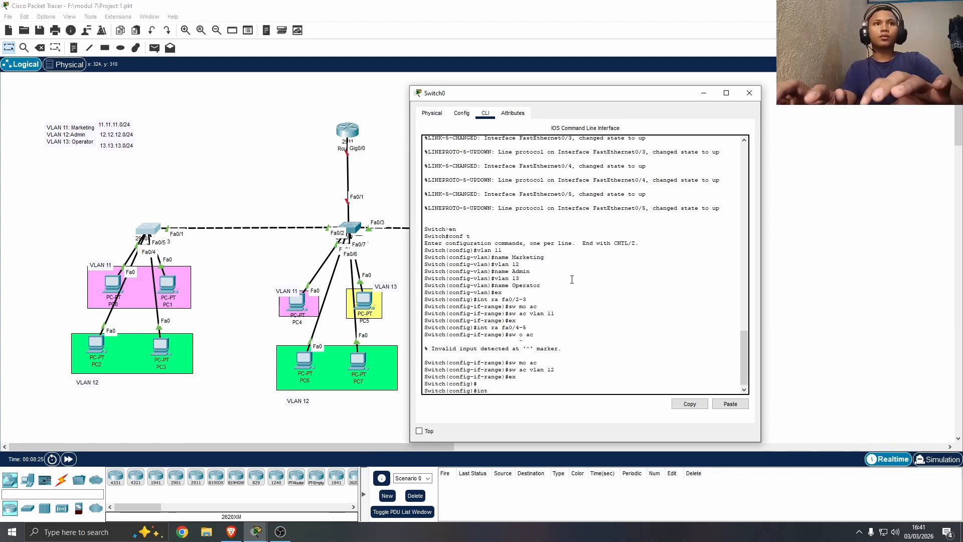
pyautogui.write(' fa0/1')
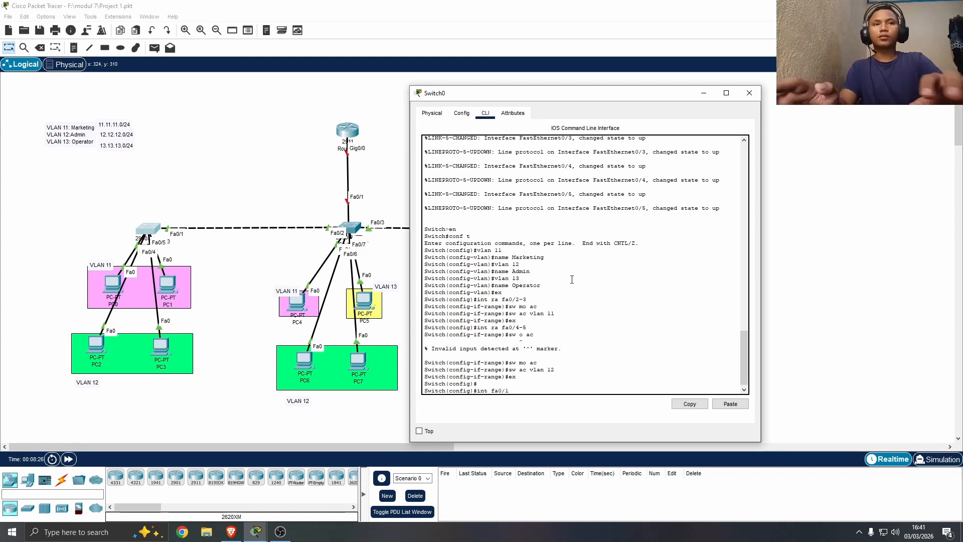
pyautogui.press('Return')
# Try to make Switch0's interface fa0/1 a trunk with the command "sw trunk"
pyautogui.write('sw')
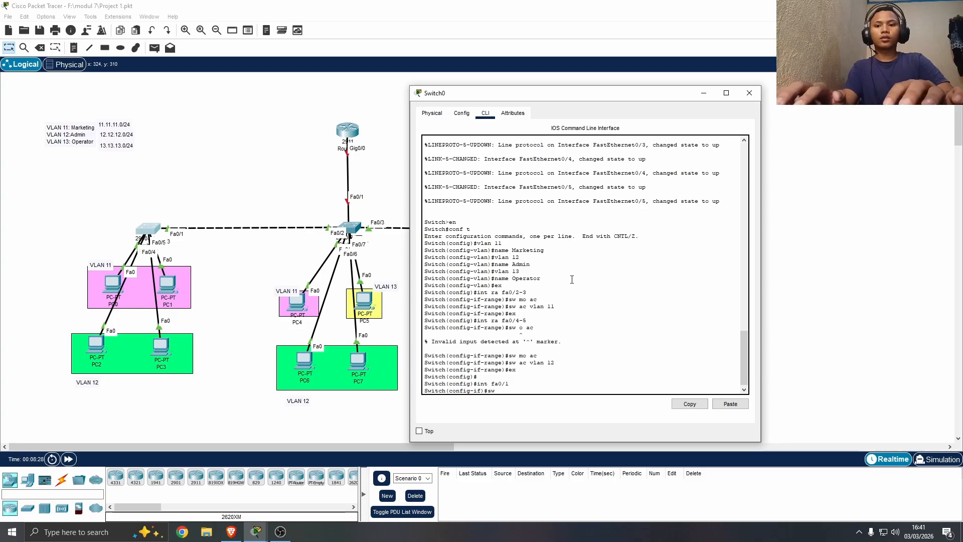
pyautogui.write(' trun')
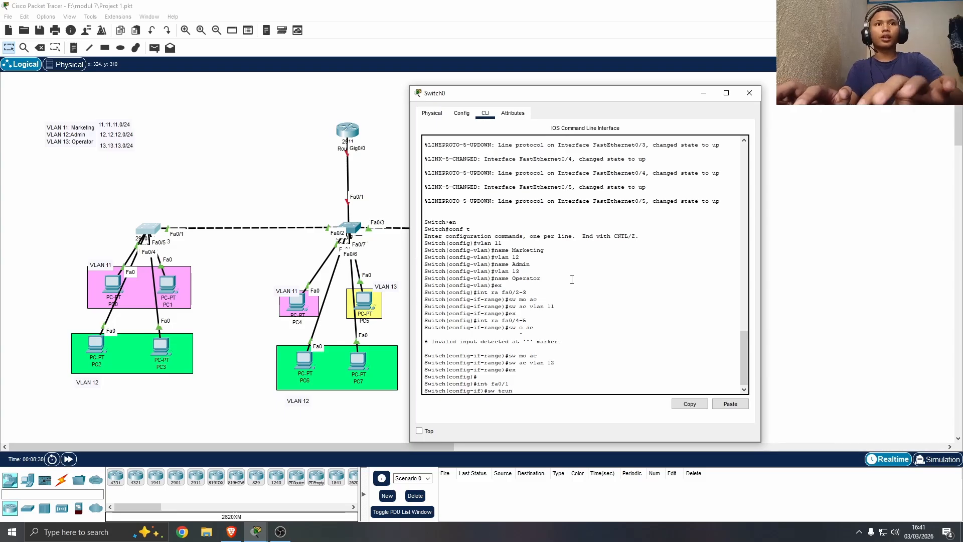
pyautogui.write('k')
pyautogui.press('Return')
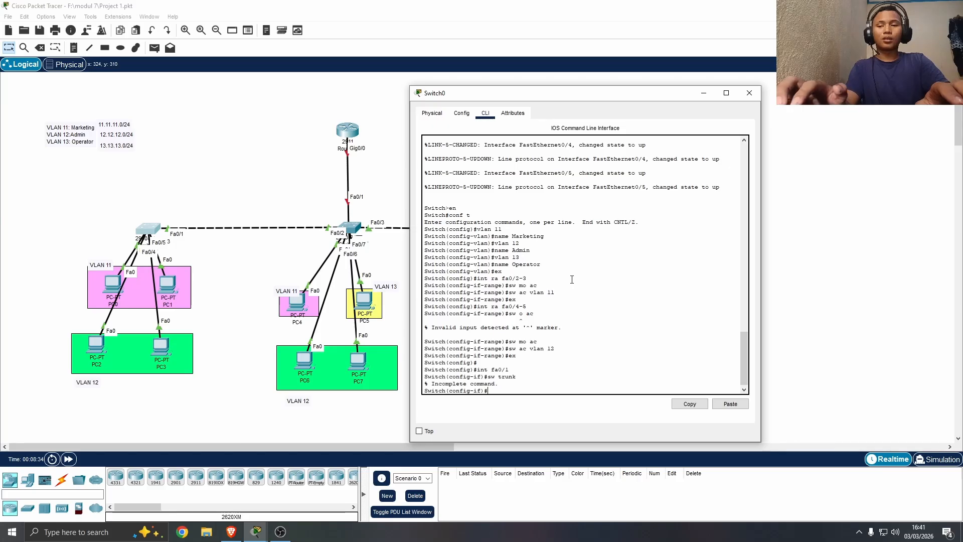
# Set Switch0's interface fa0/1 to trunk mode with "switchport mode trunk"
pyautogui.write('sw')
pyautogui.press('Tab')
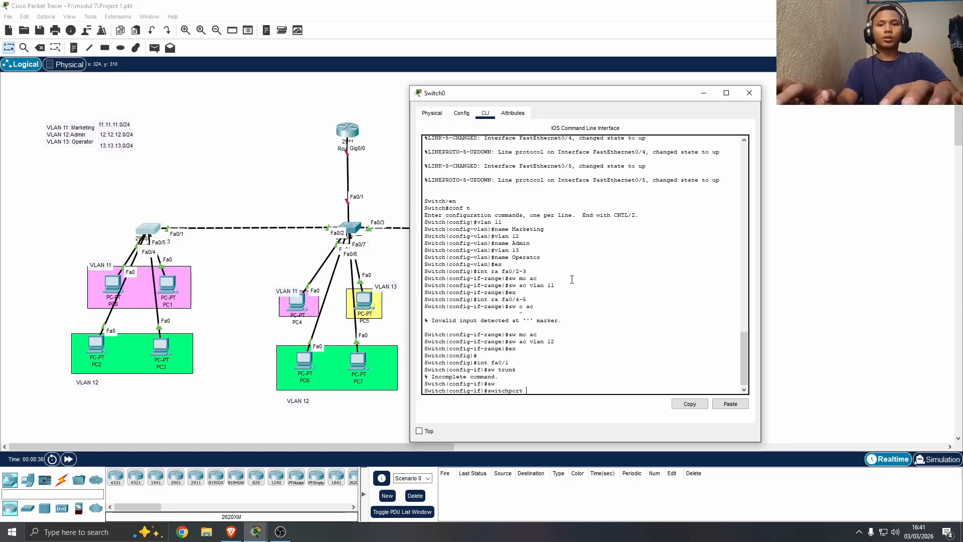
pyautogui.write('mod')
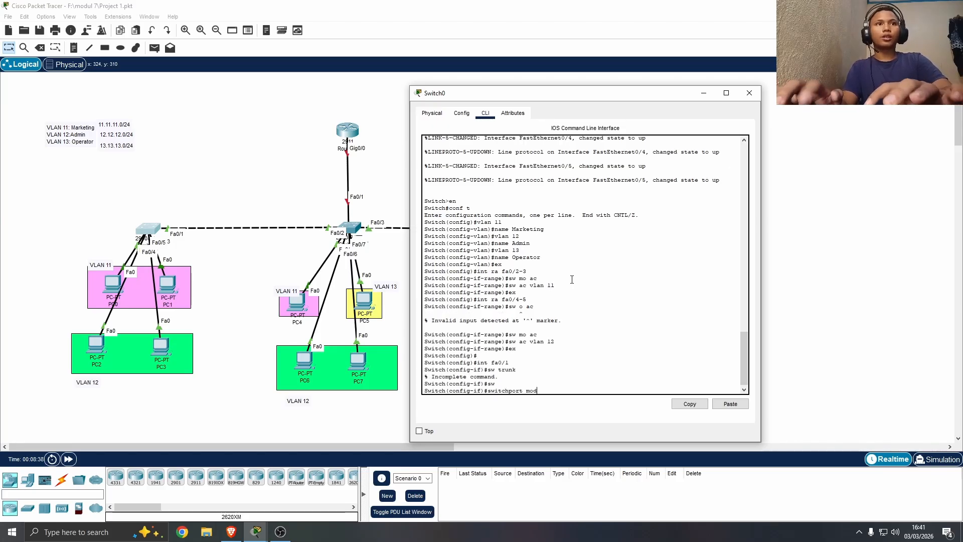
pyautogui.write('e tr')
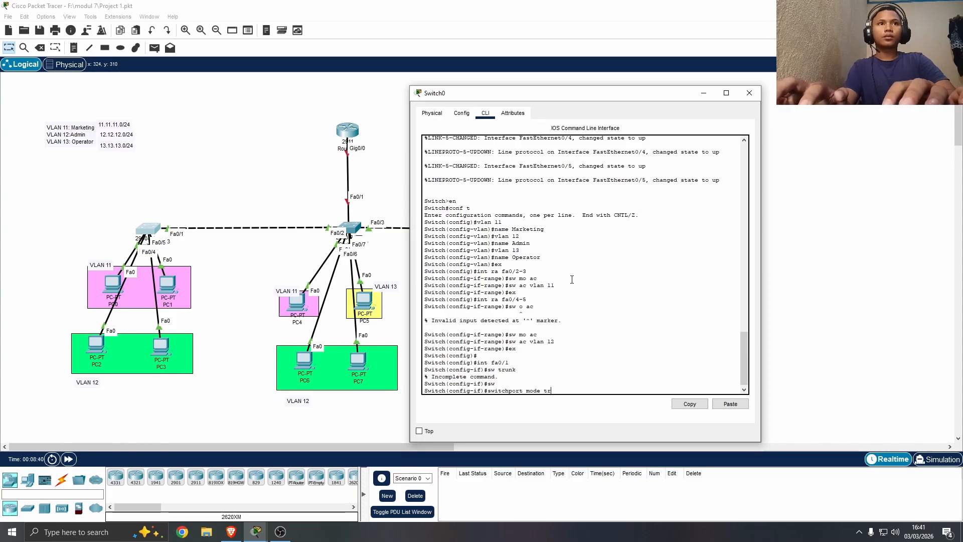
pyautogui.press('Tab')
pyautogui.press('Return')
pyautogui.press('Return')
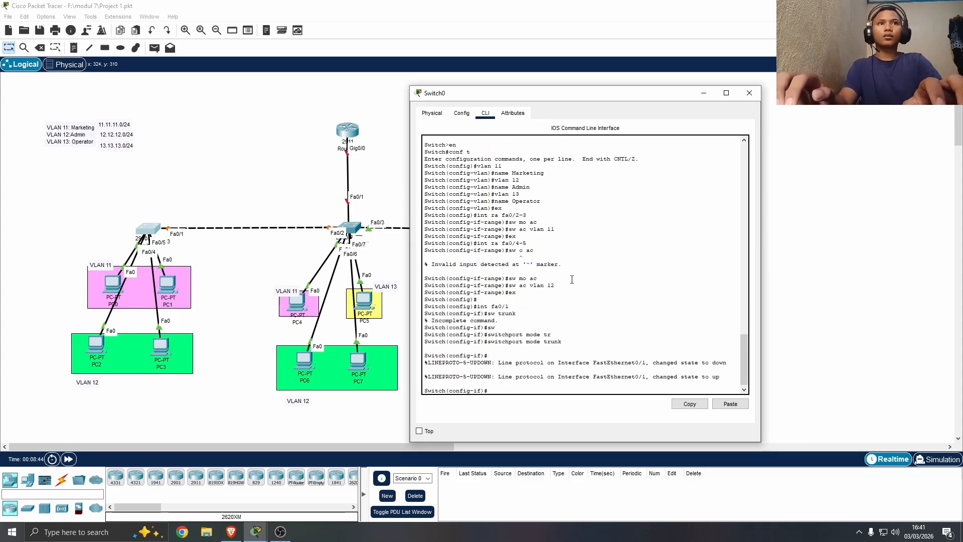
# Allow VLANs 11-13 on Switch0's fa0/1 trunk with "switchport trunk allowed vlan 11-13"
pyautogui.write('sw')
pyautogui.press('Tab')
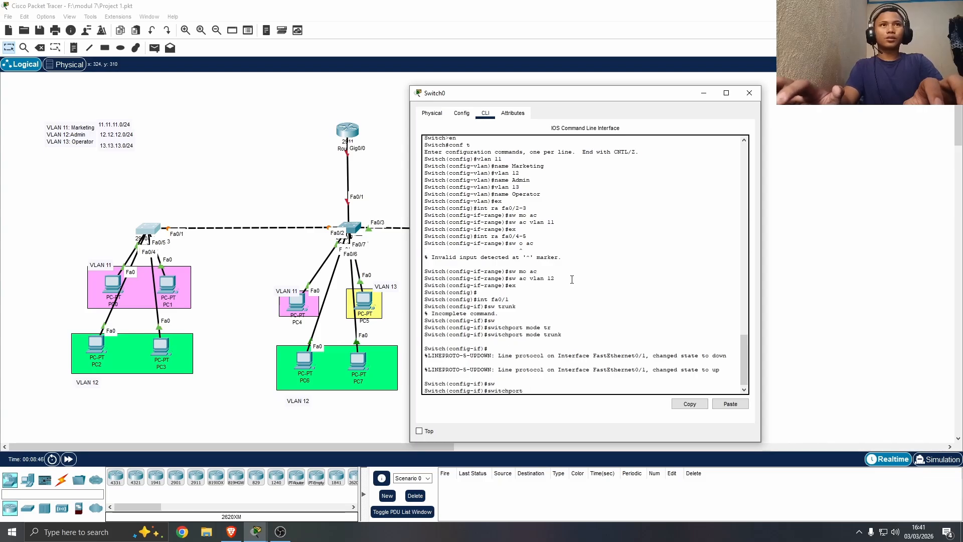
pyautogui.write('trun')
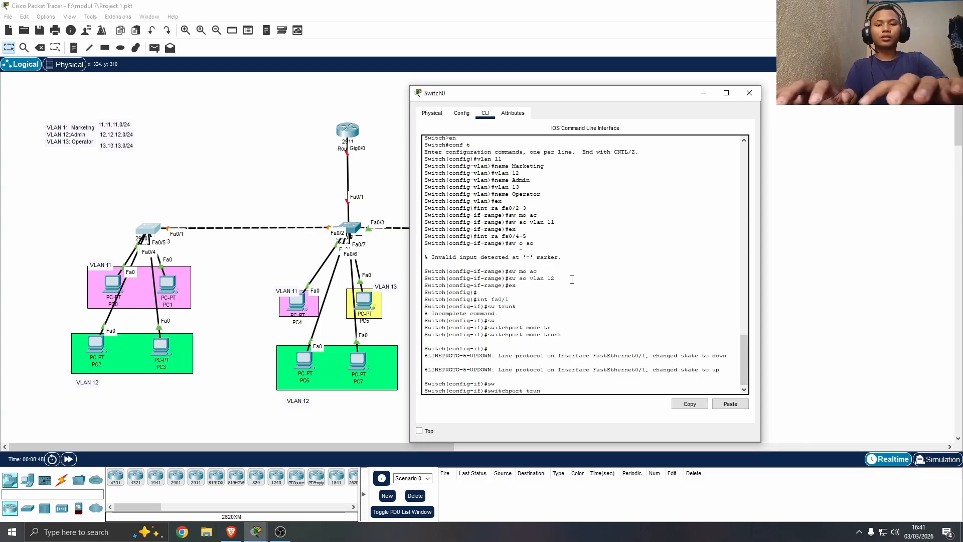
pyautogui.write('k allowed')
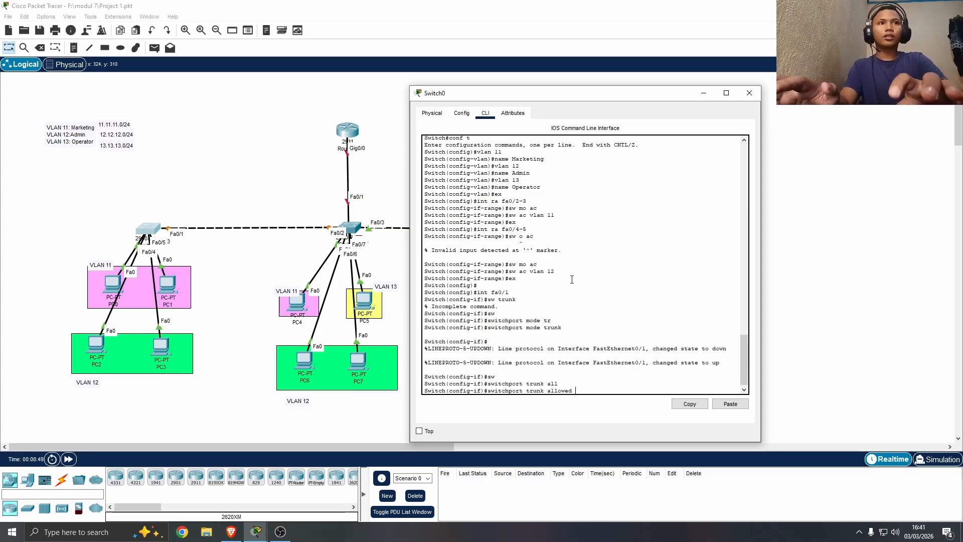
pyautogui.press('Tab')
pyautogui.write('vlan ')
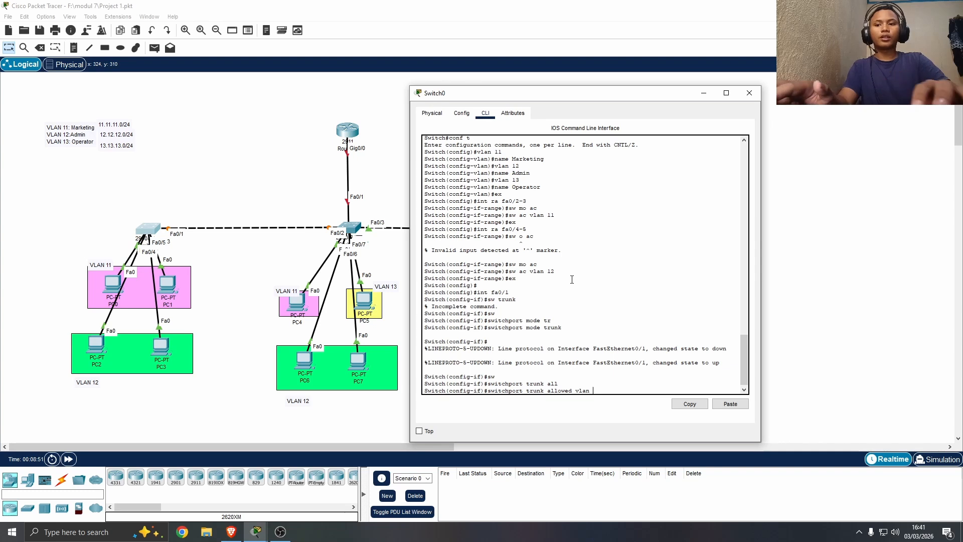
pyautogui.write('11')
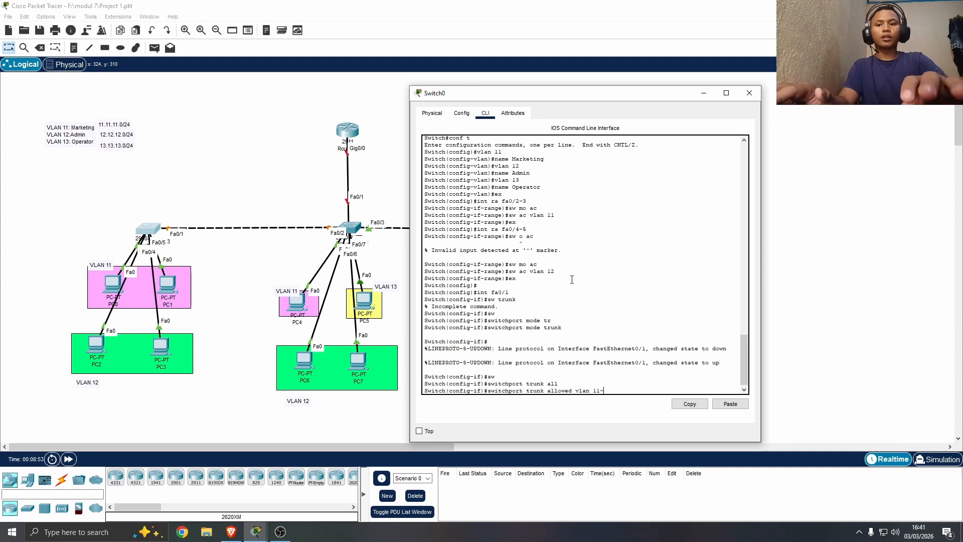
pyautogui.write('-13')
pyautogui.press('Return')
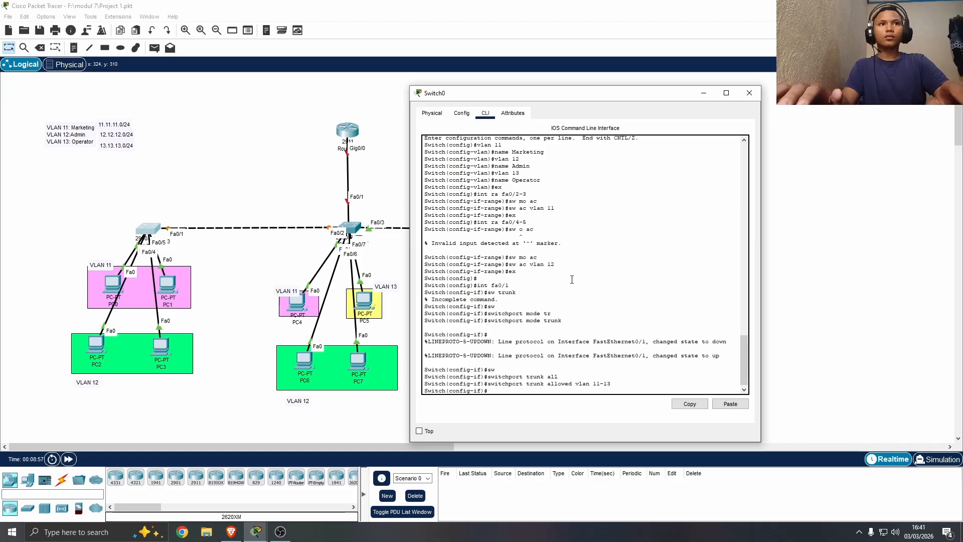
# Try to display Switch0's trunk summary with "do show tr br" and "do sh int tr br"
pyautogui.write('do show')
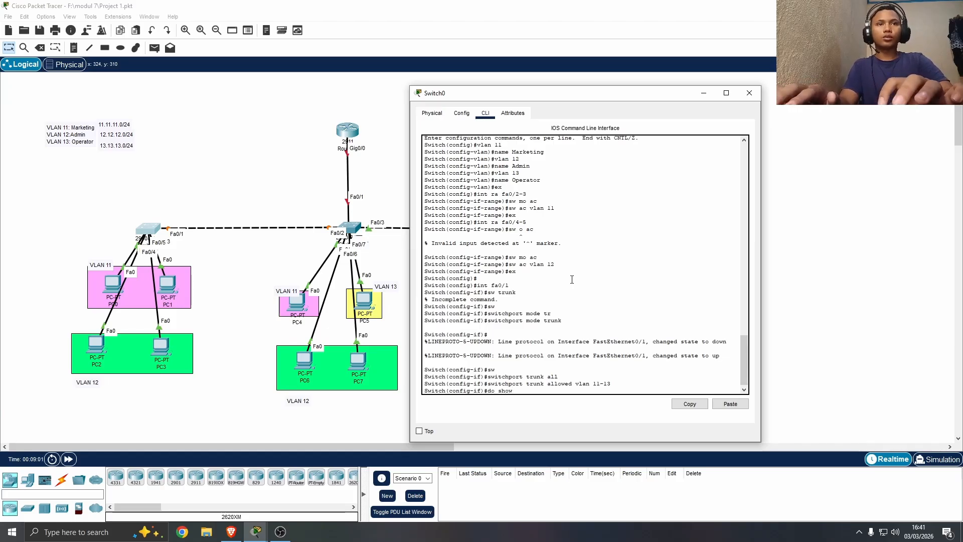
pyautogui.write(' tr ')
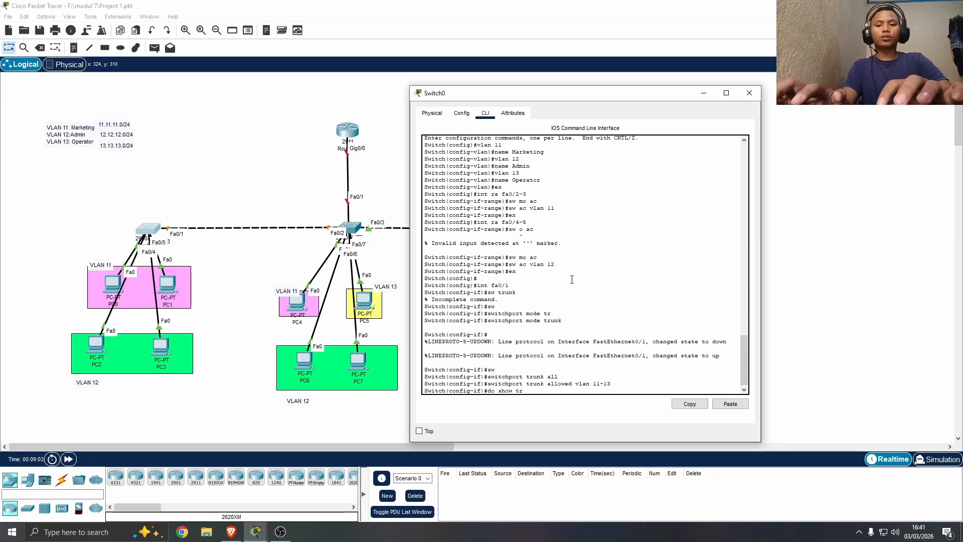
pyautogui.write('br')
pyautogui.press('Return')
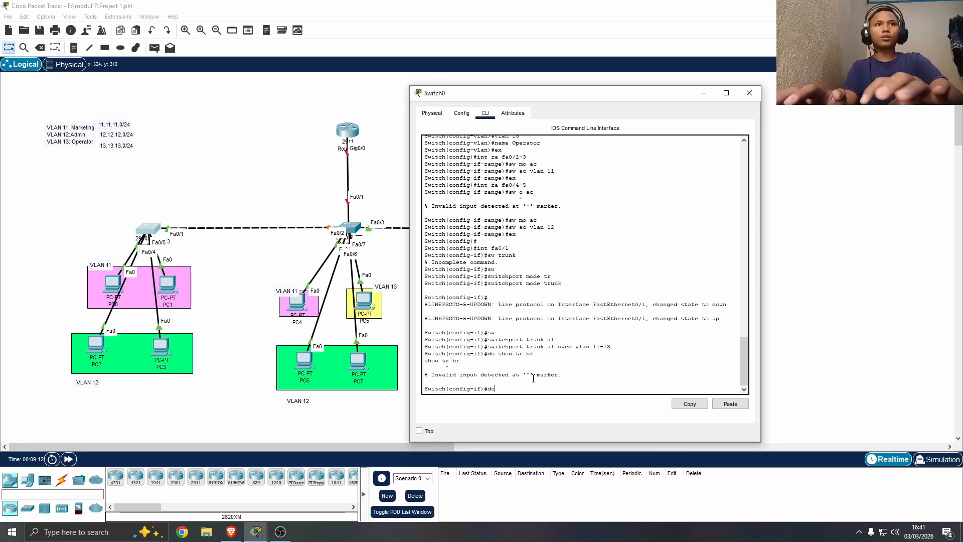
pyautogui.write('sh in')
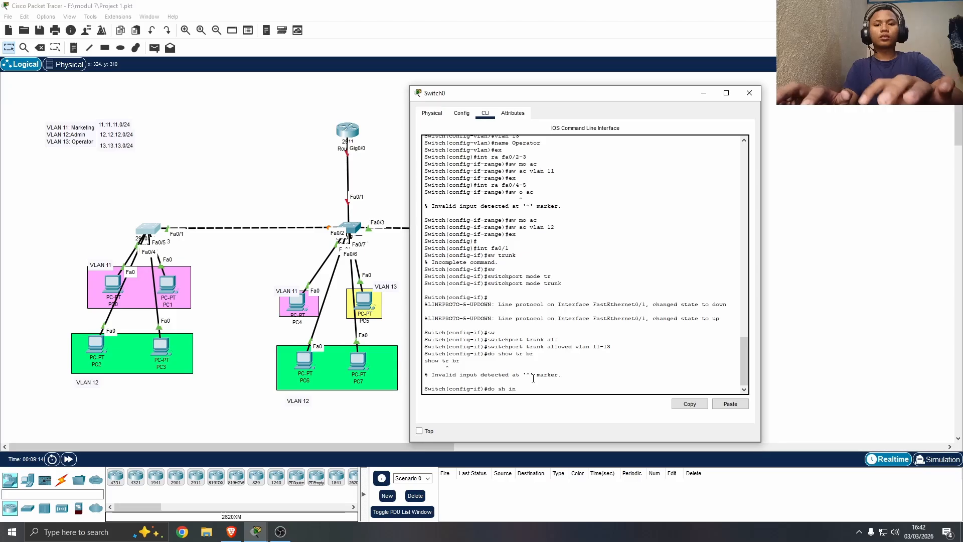
pyautogui.write('t t')
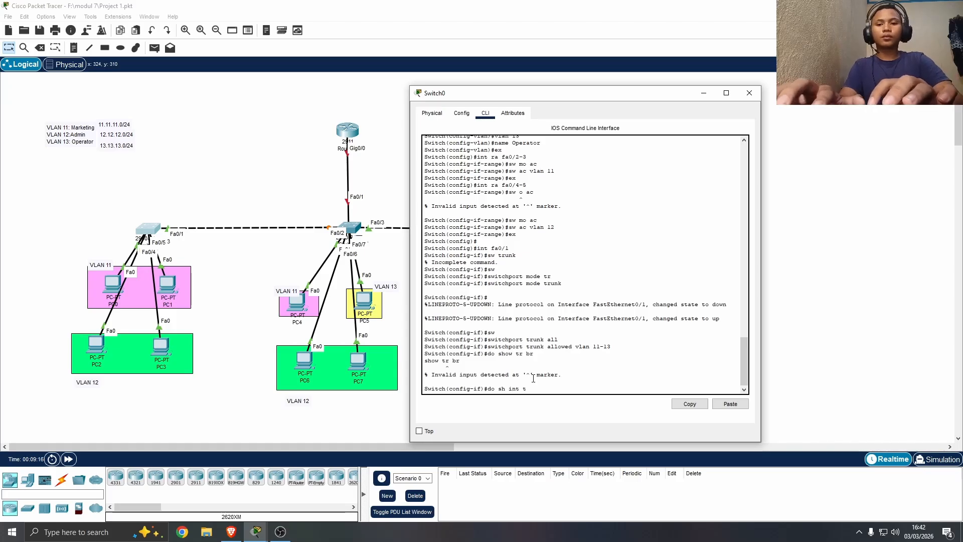
pyautogui.write('r br')
pyautogui.press('Return')
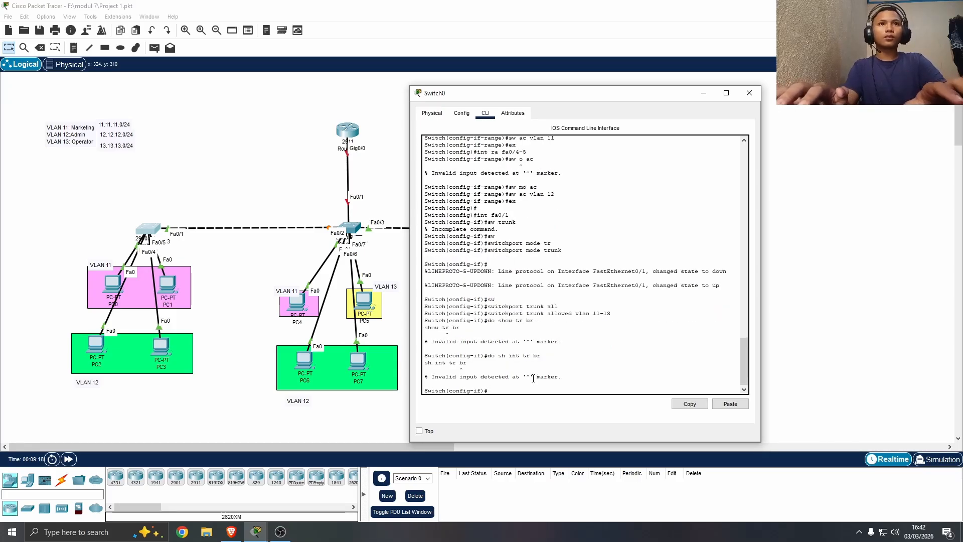
# Set Switch1's interfaces fa0/1-3 to trunk mode with "int ra fa0/1-3" and "sw mo tr"
pyautogui.click(750, 93)
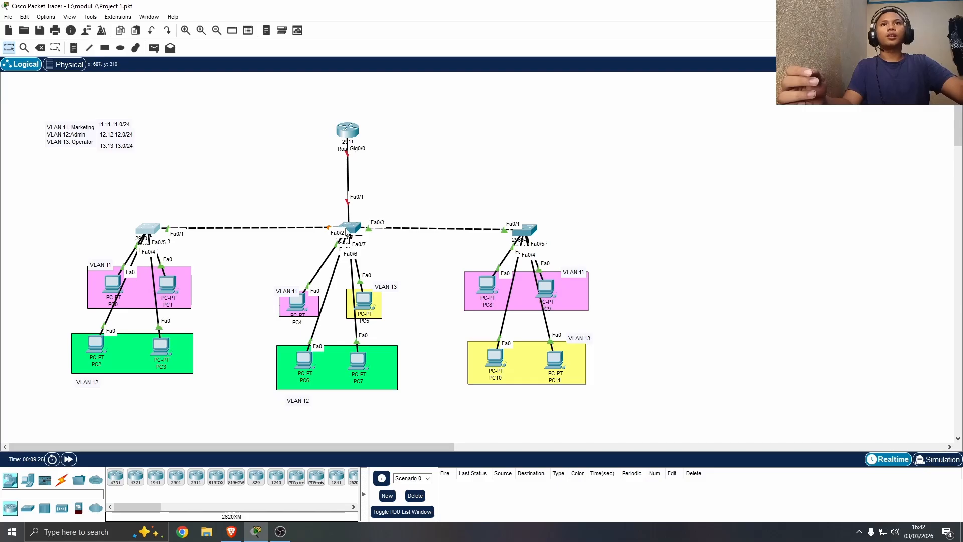
pyautogui.click(350, 230)
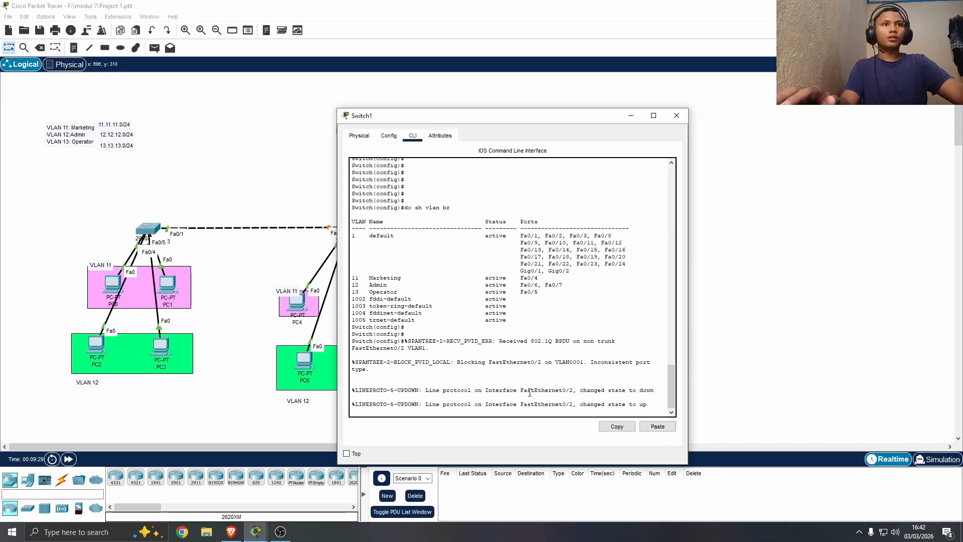
pyautogui.press('Return')
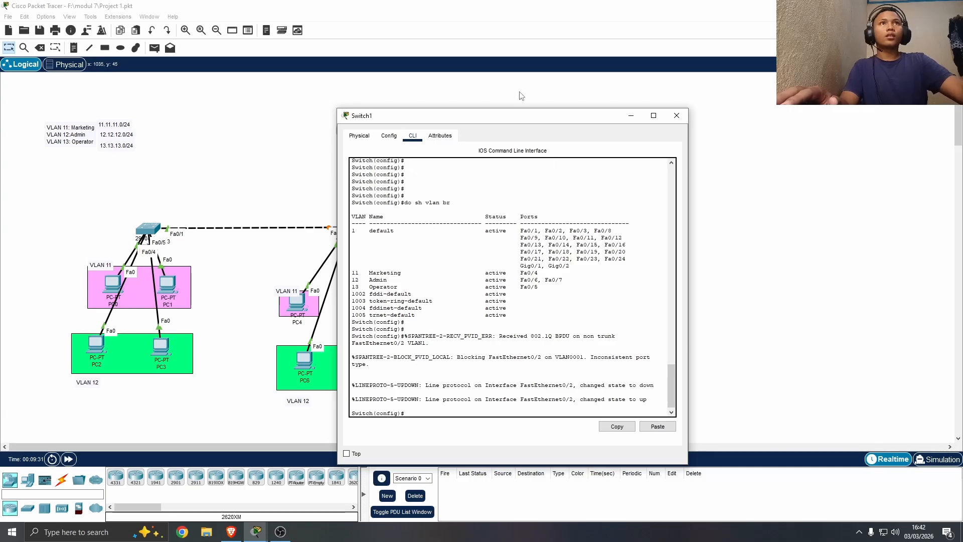
pyautogui.moveTo(506, 121); pyautogui.dragTo(776, 109)
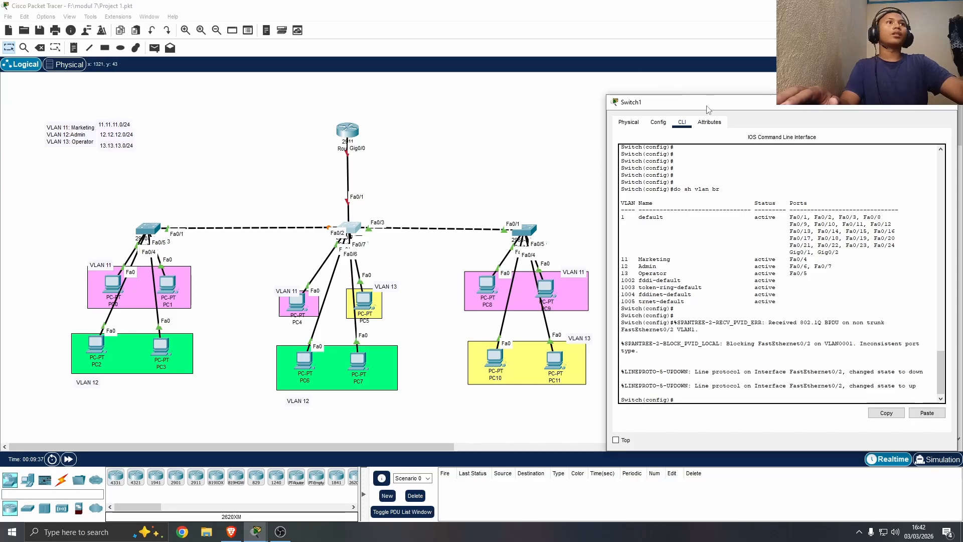
pyautogui.moveTo(707, 109); pyautogui.dragTo(682, 107)
pyautogui.write('in')
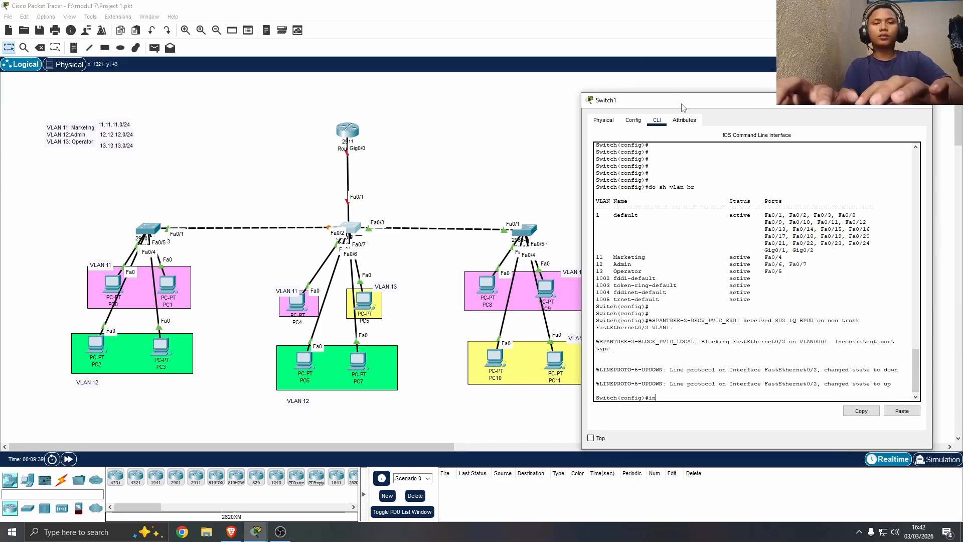
pyautogui.write('t ra fa0')
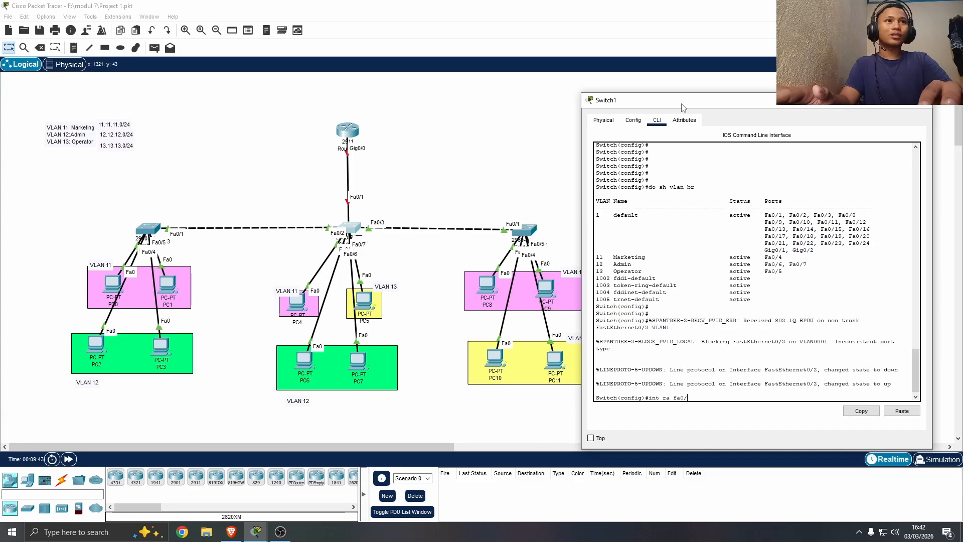
pyautogui.write('/1')
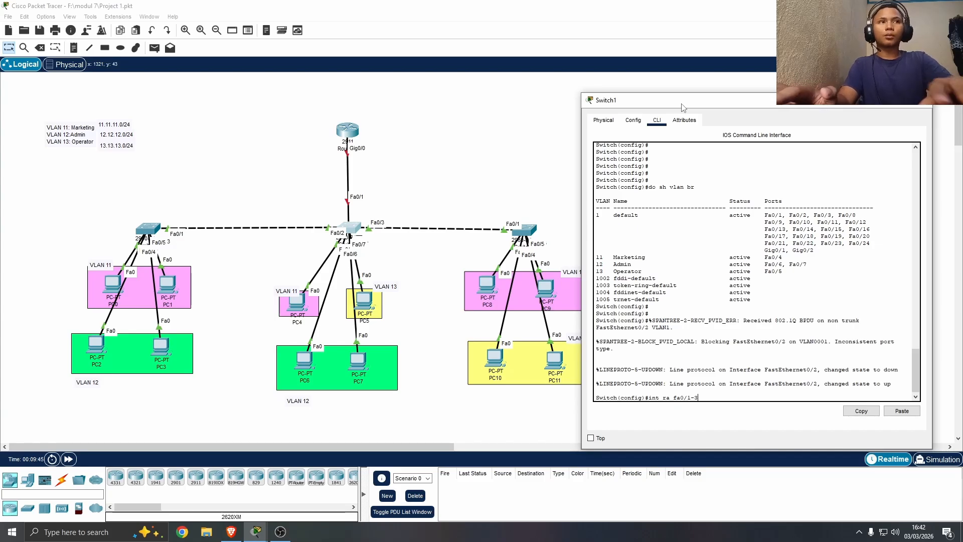
pyautogui.write('-3')
pyautogui.press('Return')
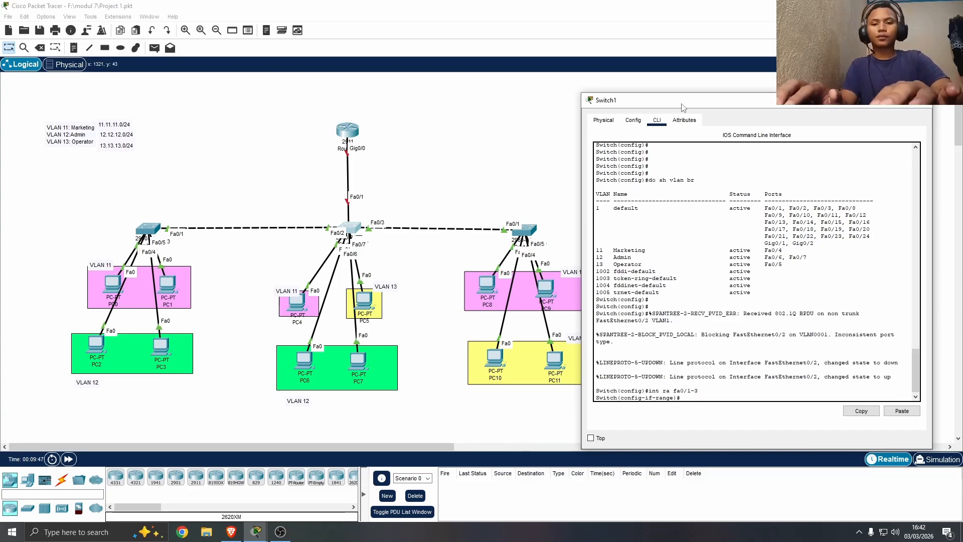
pyautogui.write('sw mo tr')
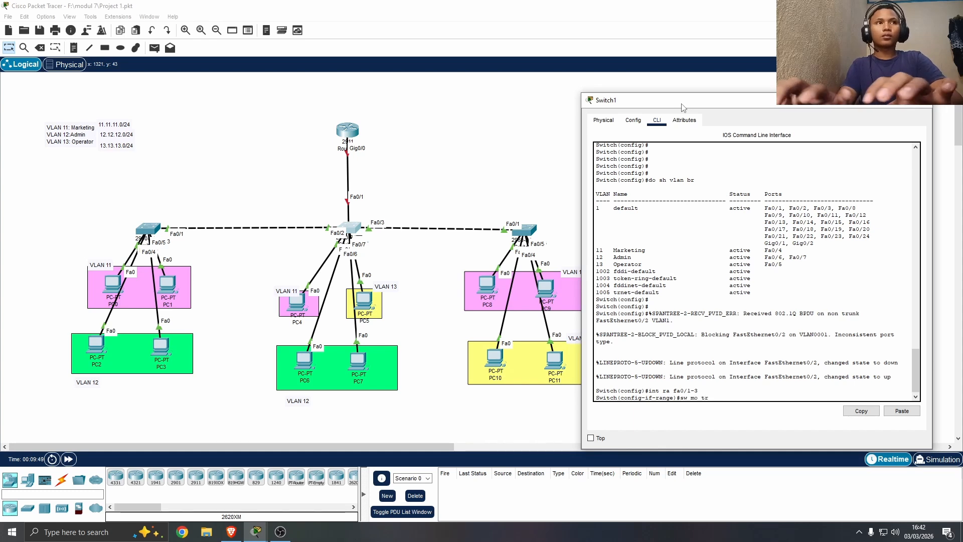
pyautogui.press('Return')
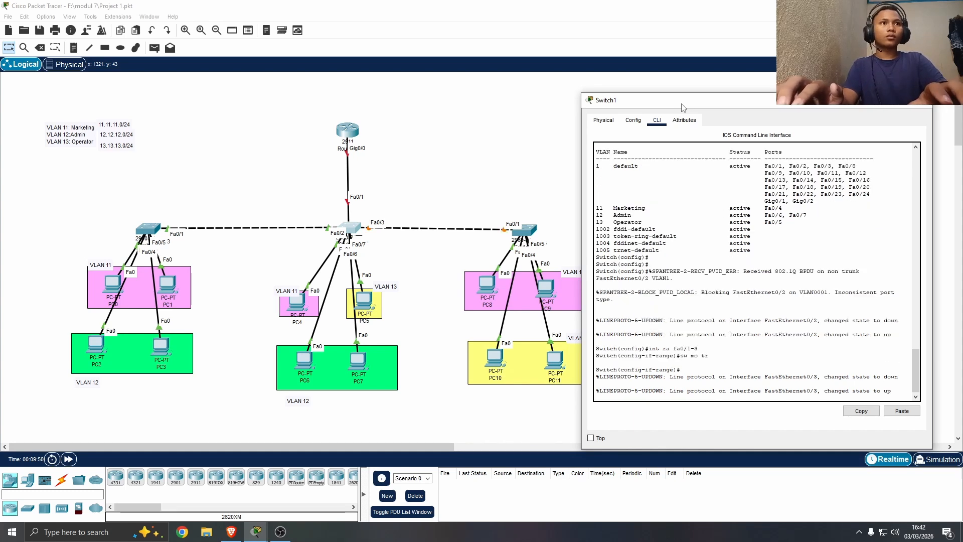
# Allow VLANs 11-13 on Switch1's fa0/1-3 trunks with "sw tr allowed vlan 11-13" and close its window
pyautogui.write('sw')
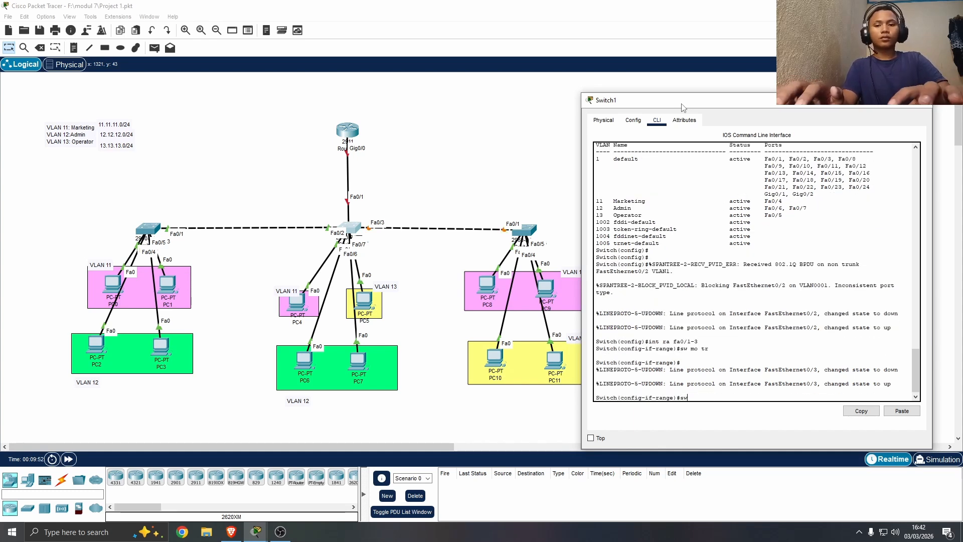
pyautogui.write(' tr')
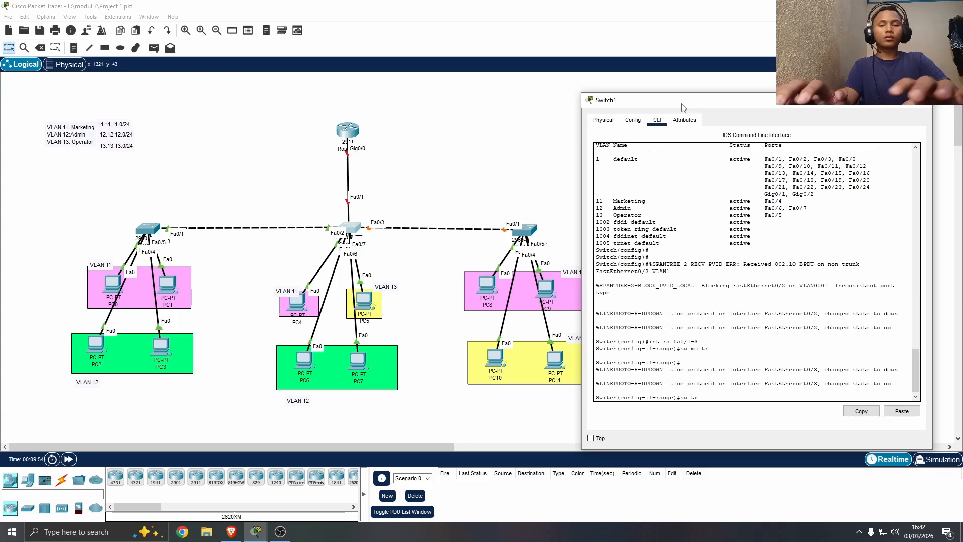
pyautogui.write(' all')
pyautogui.press('Tab')
pyautogui.write('vla')
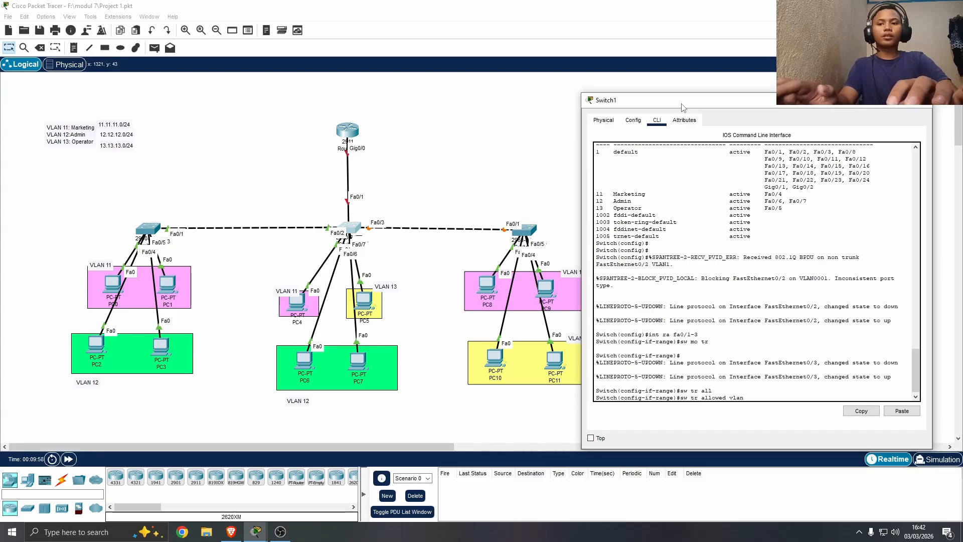
pyautogui.write('n 11-13')
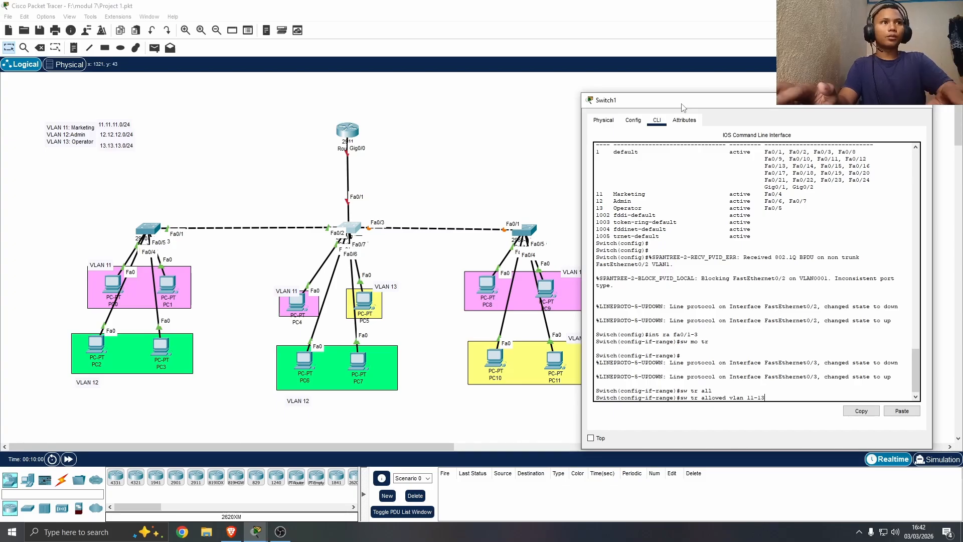
pyautogui.press('Return')
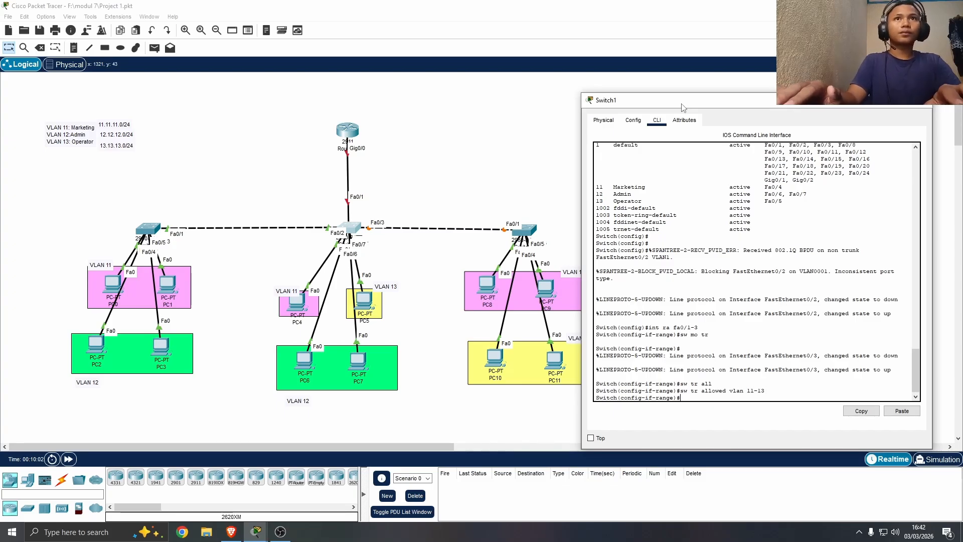
pyautogui.click(919, 105)
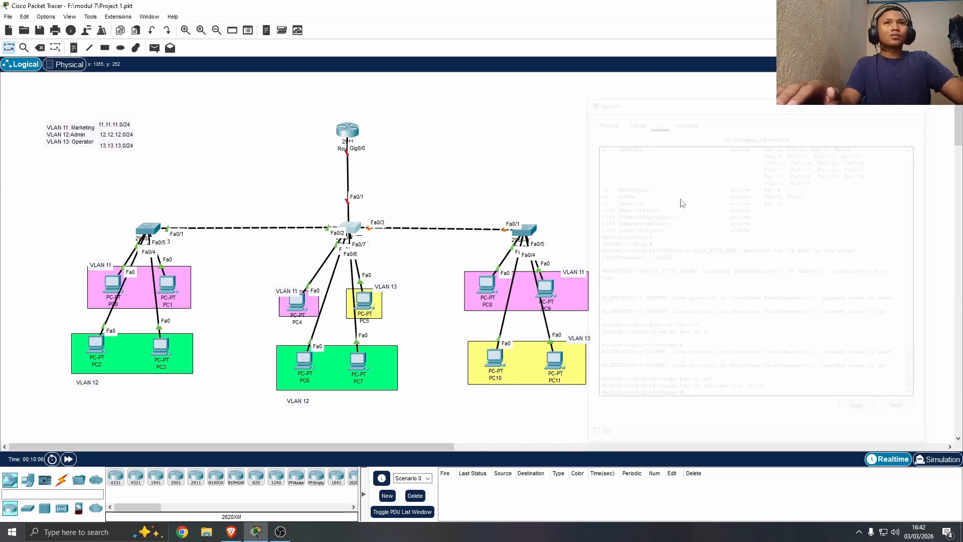
# Set Switch2's interface fa0/1 to trunk mode with "int fa0/1" and "sw mo tr"
pyautogui.click(523, 240)
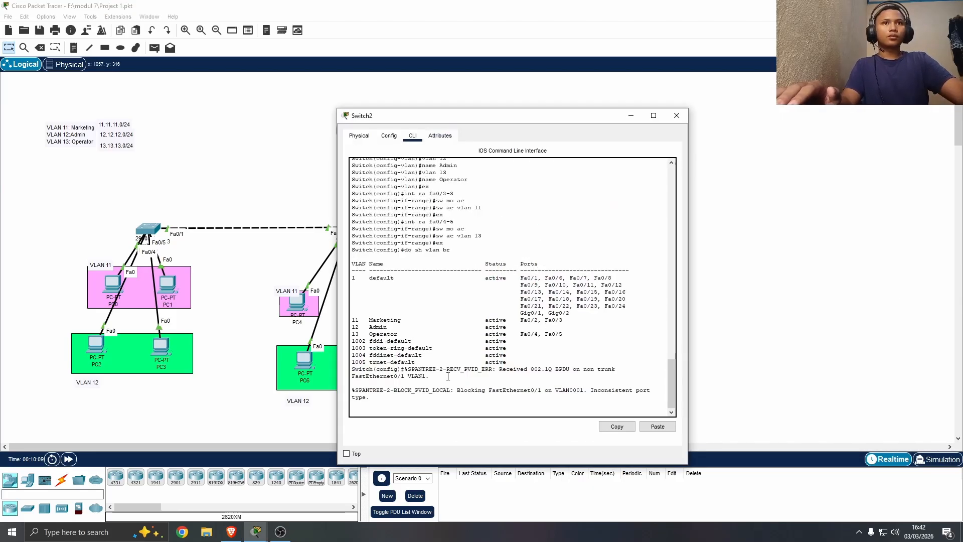
pyautogui.press('Return')
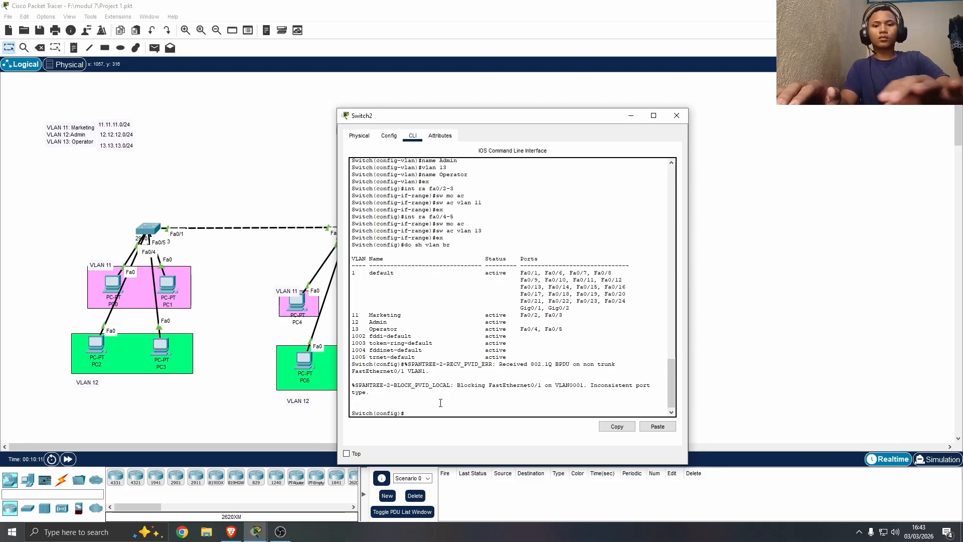
pyautogui.write('int fa0')
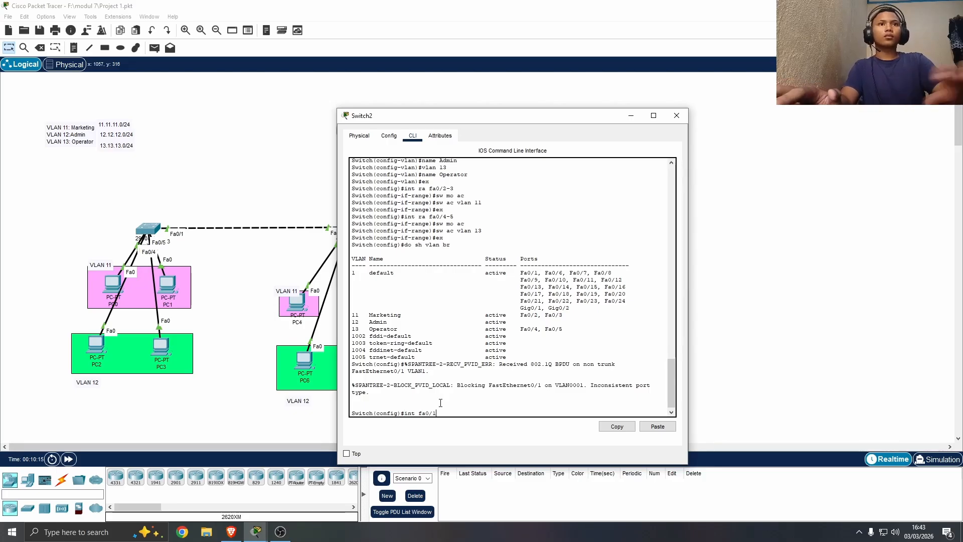
pyautogui.write('/1')
pyautogui.press('Return')
pyautogui.moveTo(541, 121); pyautogui.dragTo(743, 110)
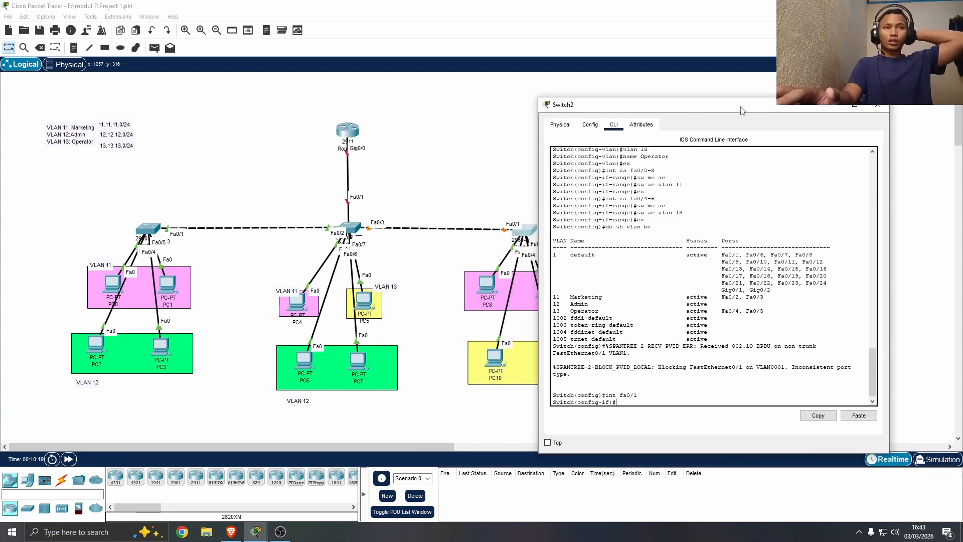
pyautogui.write('sw')
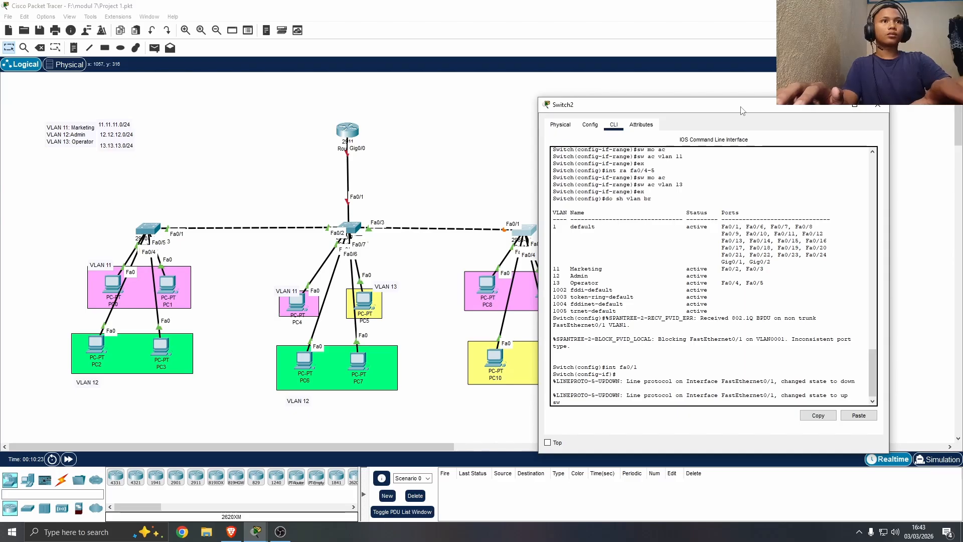
pyautogui.press('BackSpace')
pyautogui.press('BackSpace')
pyautogui.press('BackSpace')
pyautogui.press('Return')
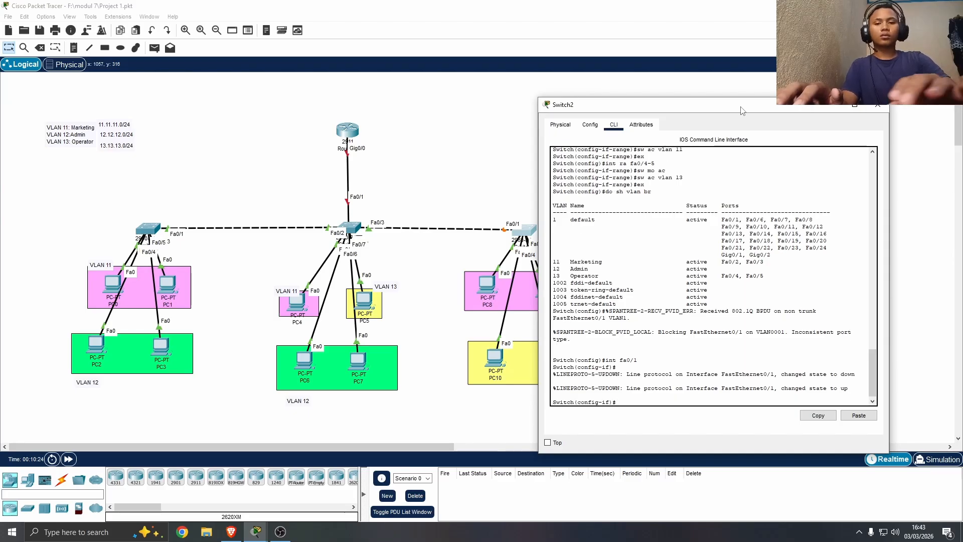
pyautogui.write('sw')
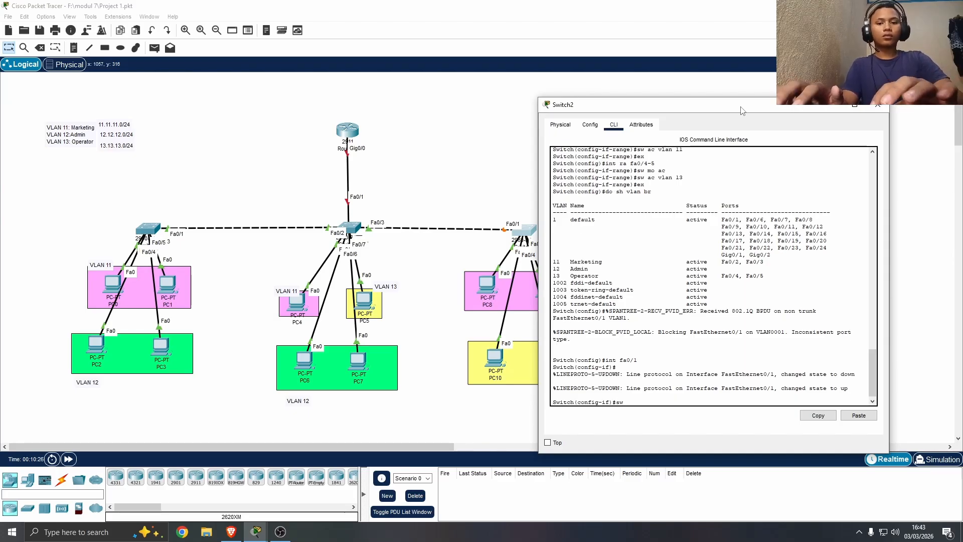
pyautogui.write(' mo tr')
pyautogui.press('Return')
# Allow VLANs 11-13 on Switch2's fa0/1 trunk with "sw tr allowed vlan 11-13" and exit the interface configuration
pyautogui.write('sw tr')
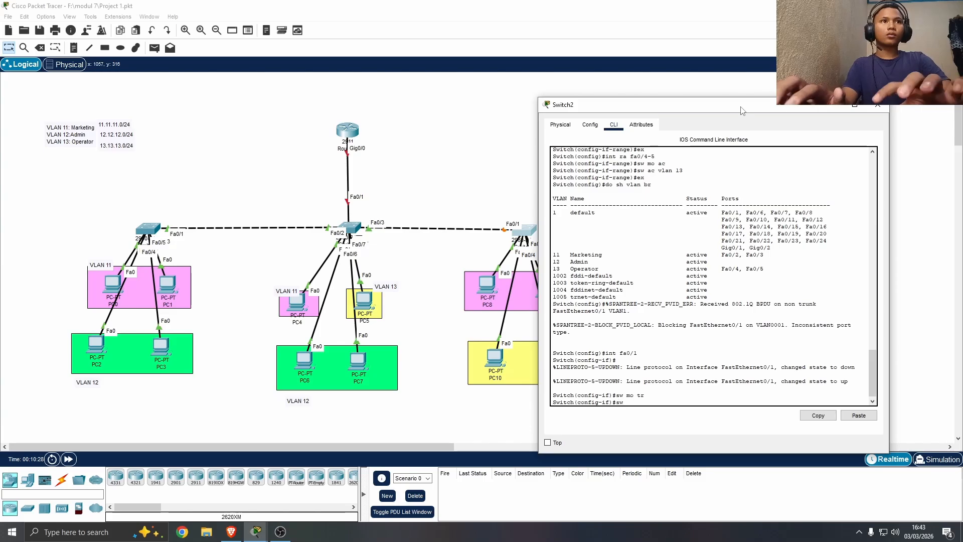
pyautogui.write(' al')
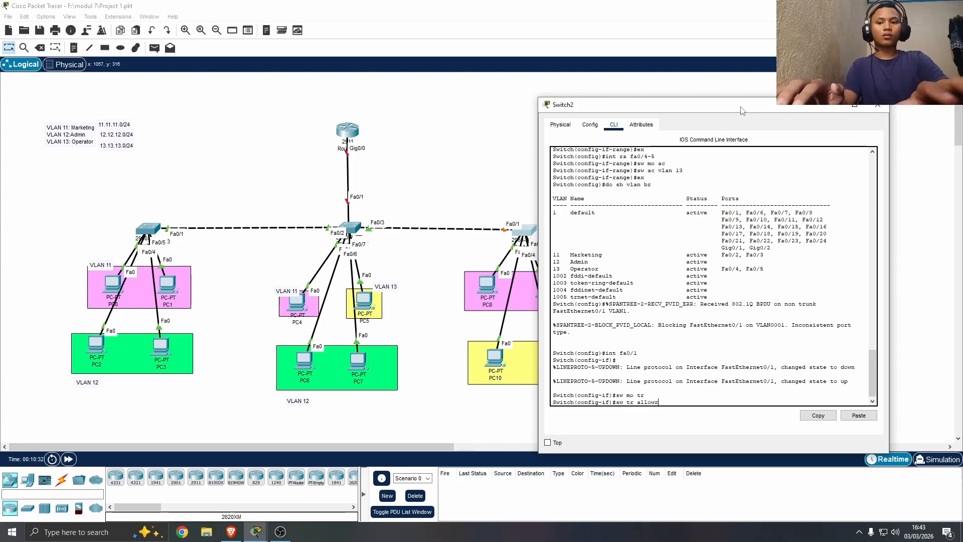
pyautogui.write('lowed')
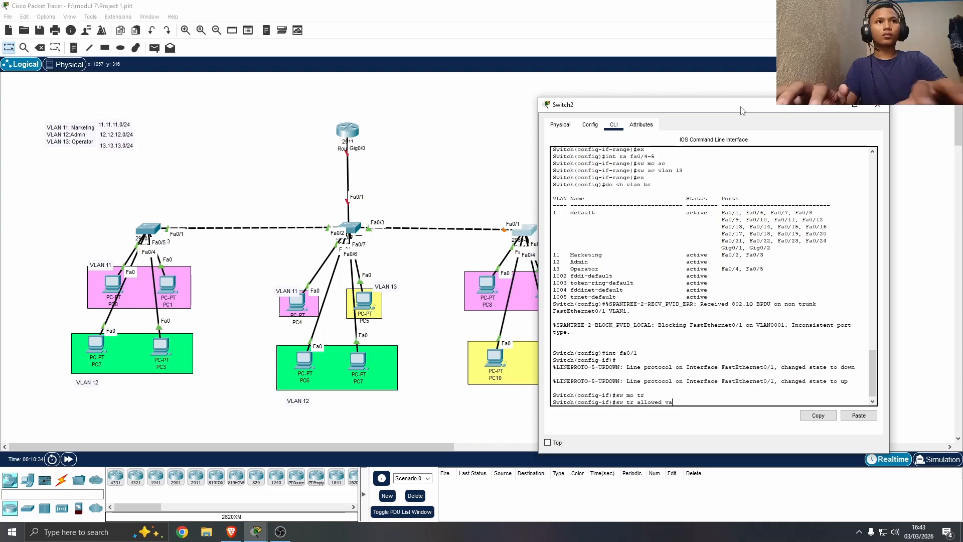
pyautogui.write(' vlan 11-')
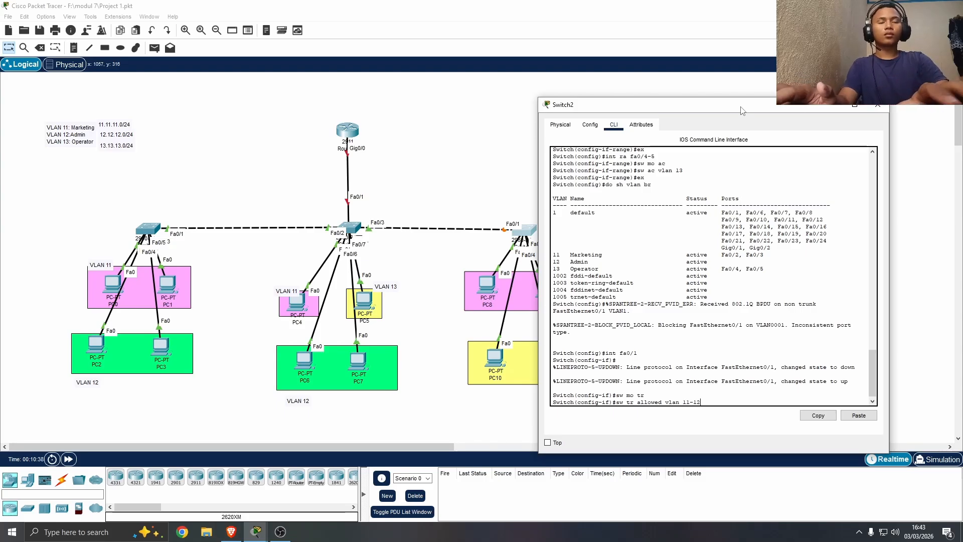
pyautogui.write('13')
pyautogui.press('Return')
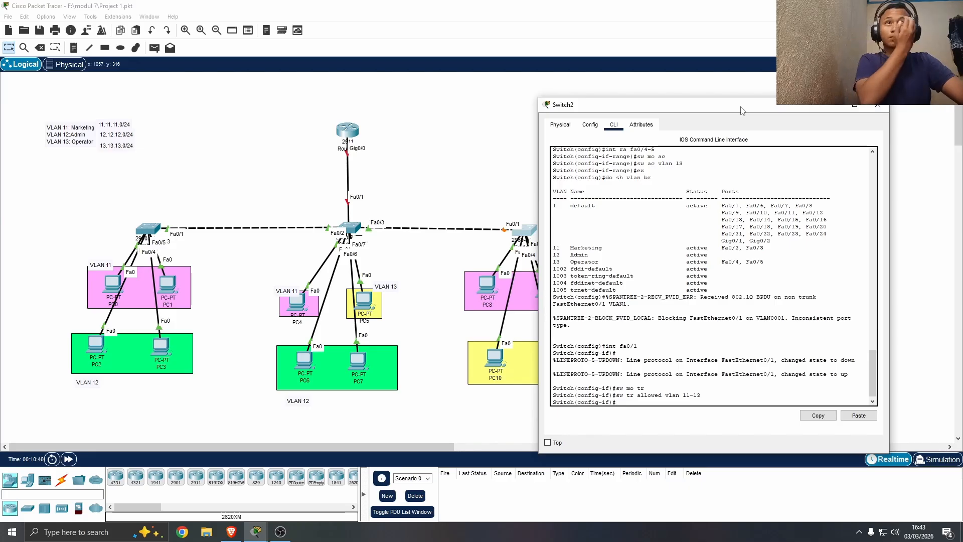
pyautogui.write('ex')
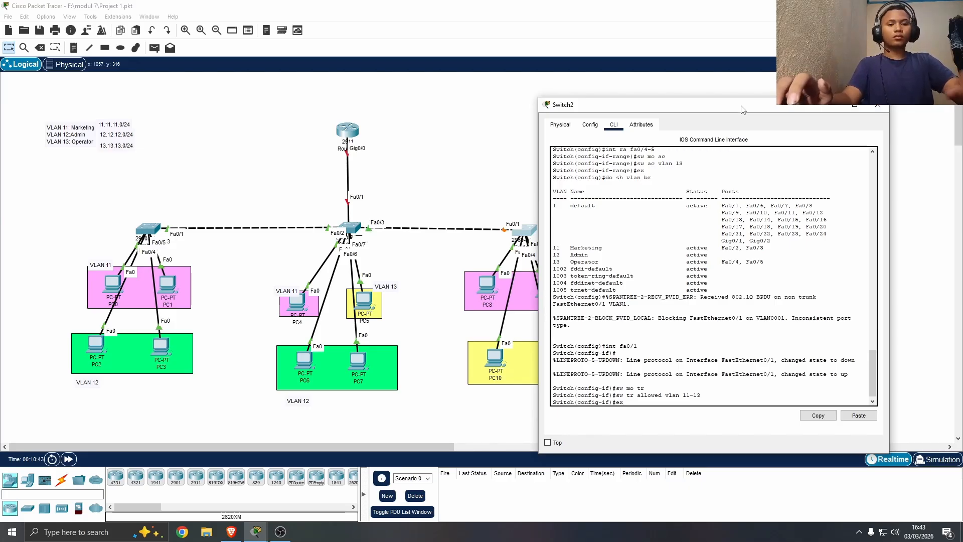
pyautogui.press('Return')
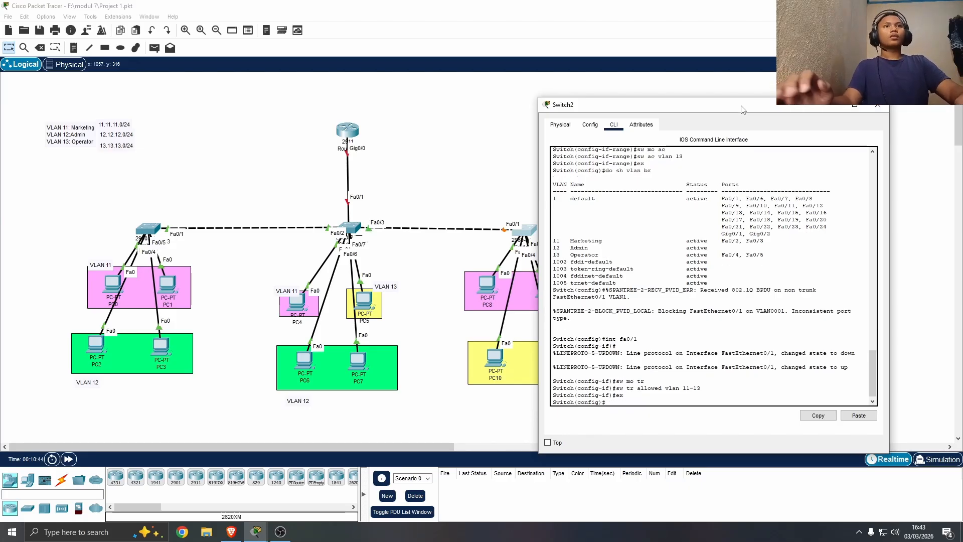
pyautogui.moveTo(730, 107); pyautogui.dragTo(770, 92)
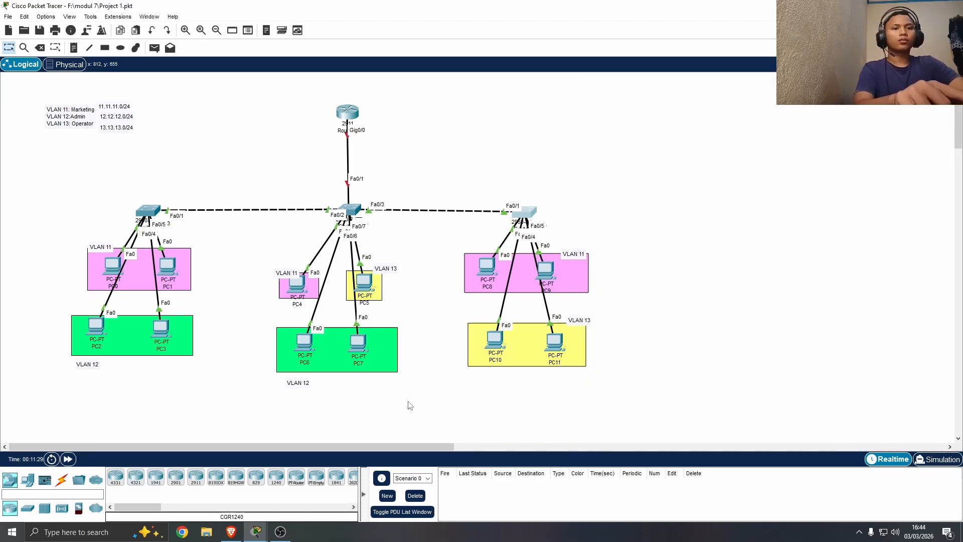
# Check Switch0's trunk interfaces and their allowed VLANs with "do show int tr", and close its window
pyautogui.scroll(1, 477, 355)
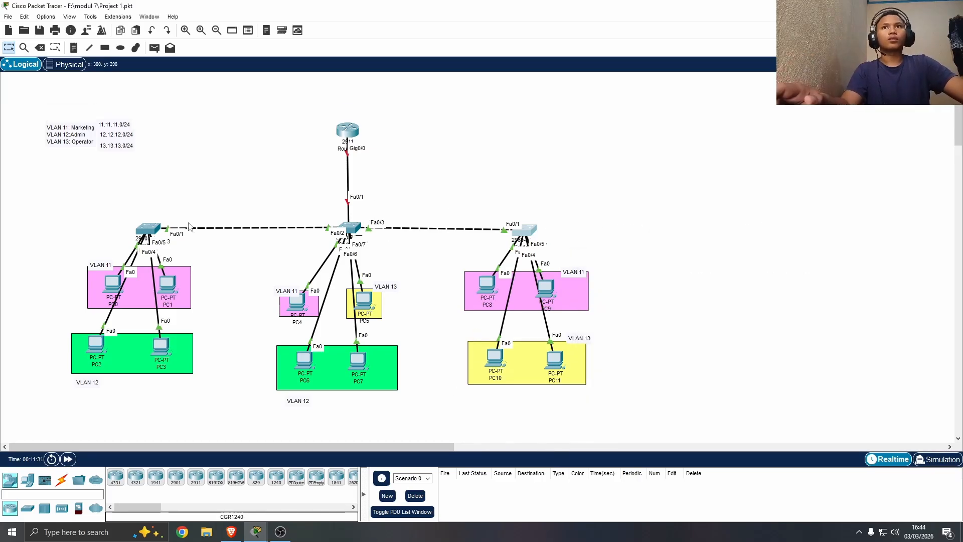
pyautogui.click(143, 231)
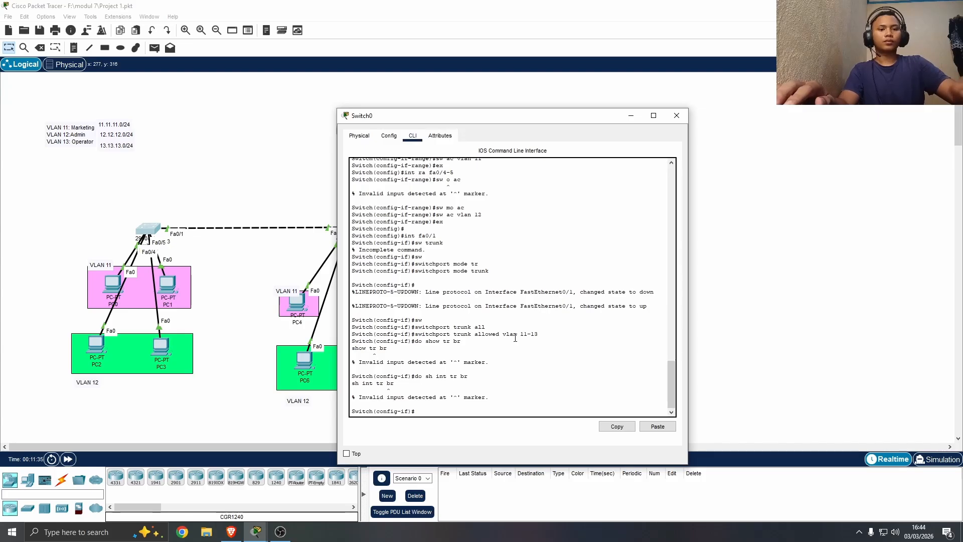
pyautogui.press('Return')
pyautogui.write('do')
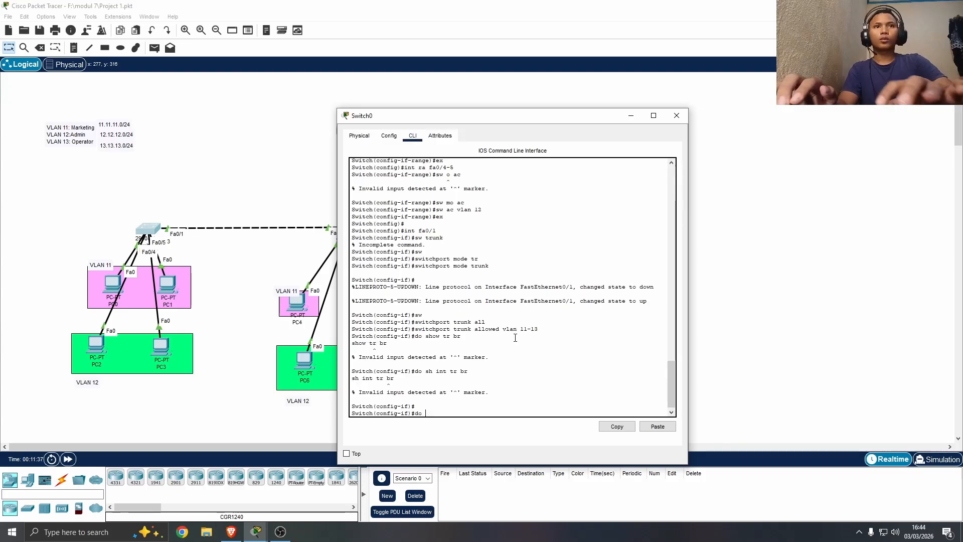
pyautogui.write(' show ')
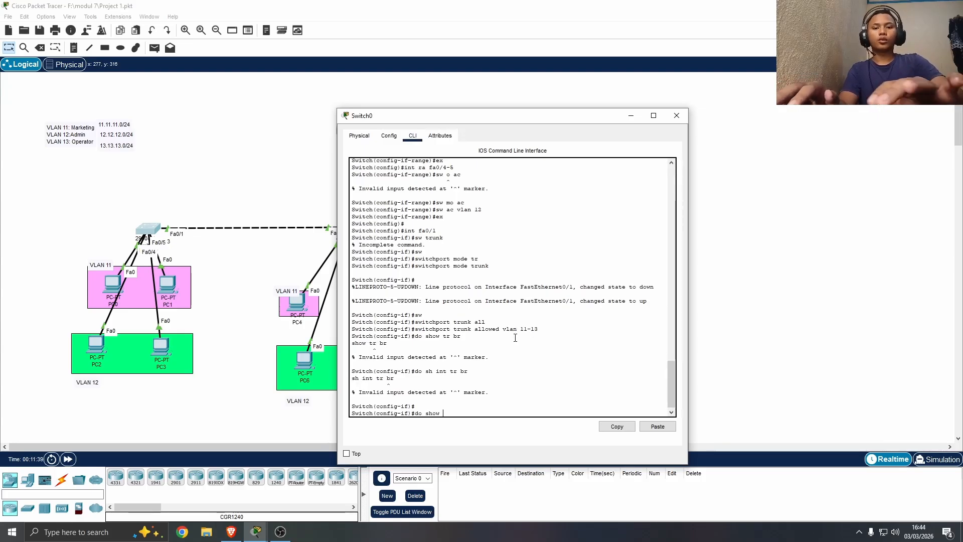
pyautogui.write('int tr')
pyautogui.press('Return')
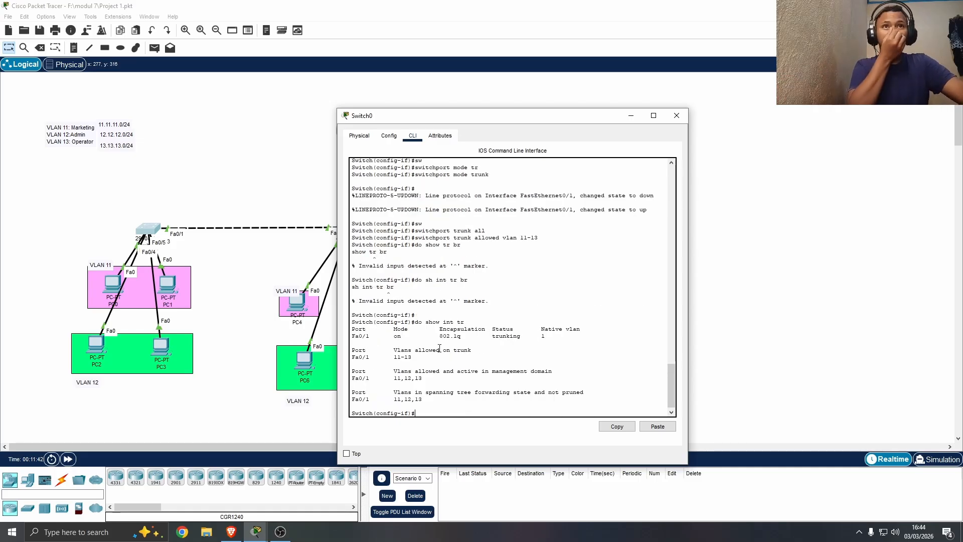
pyautogui.moveTo(354, 336); pyautogui.dragTo(452, 372)
pyautogui.click(677, 116)
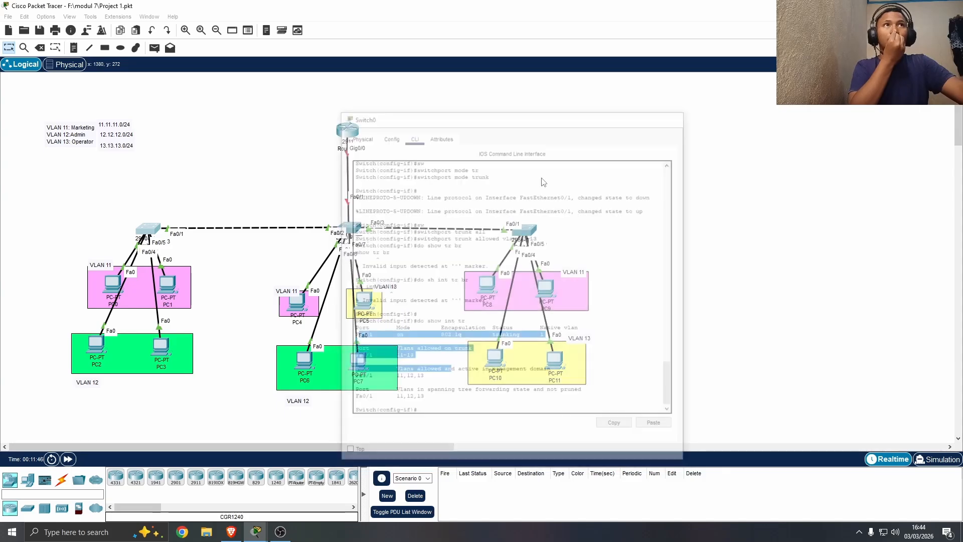
# Check Switch1's trunk interfaces with "do show int tr" and compare the allowed VLANs per port with the topology
pyautogui.click(348, 230)
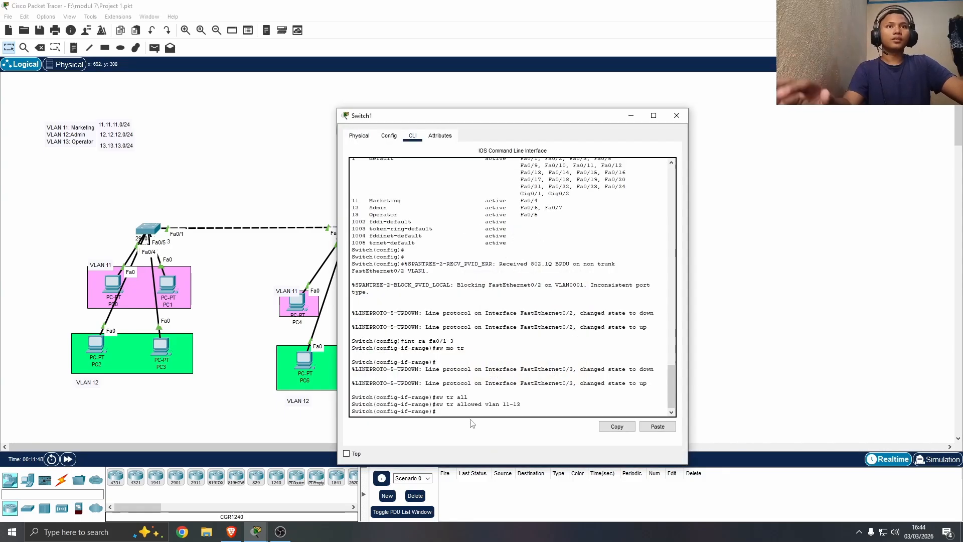
pyautogui.press('Return')
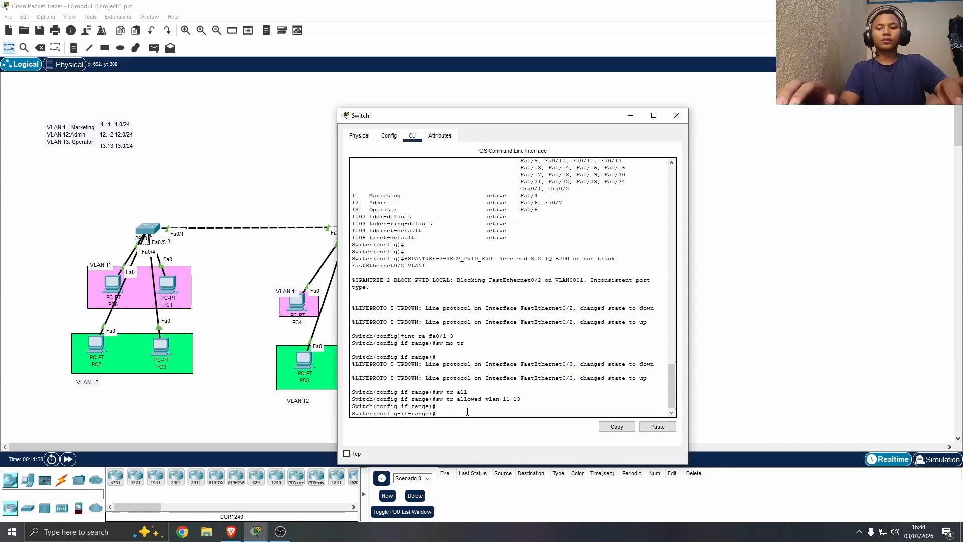
pyautogui.write('do sho')
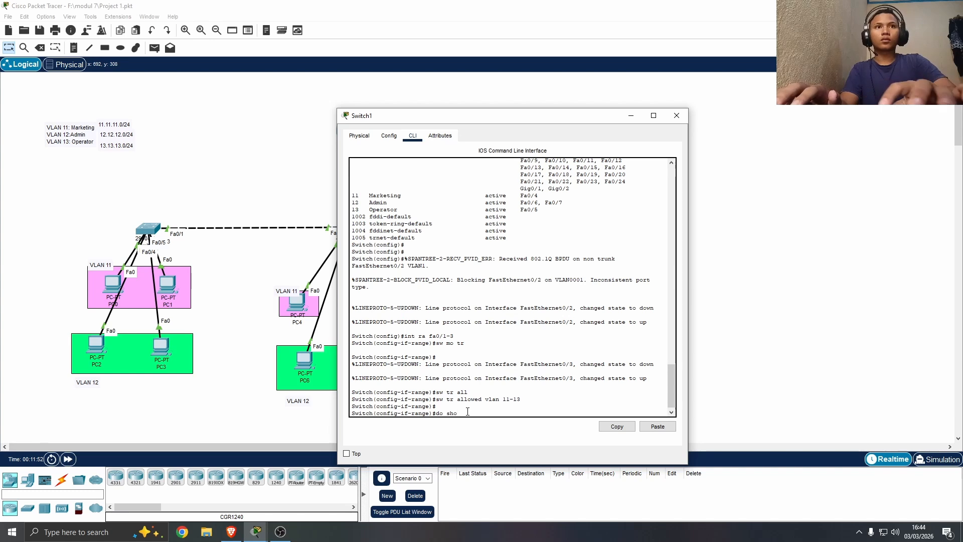
pyautogui.write('w int tr')
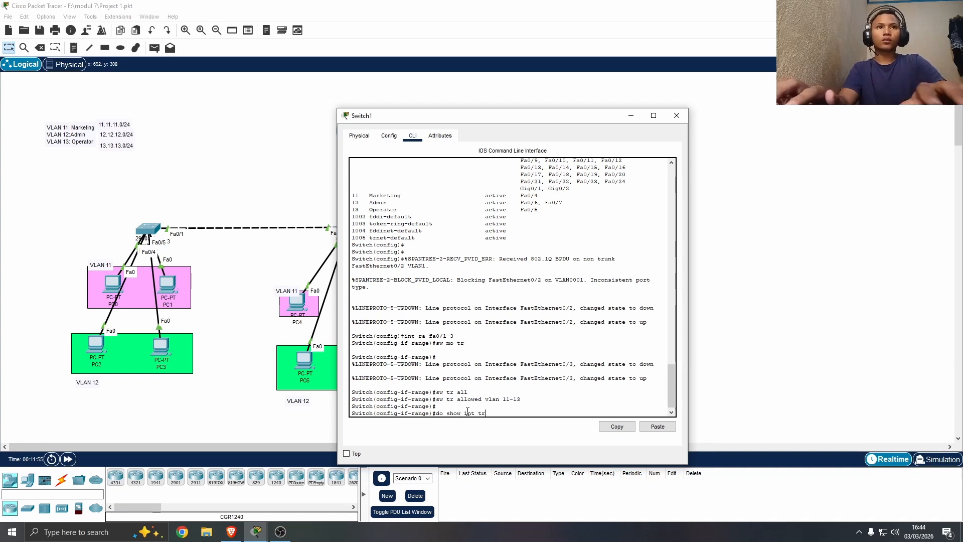
pyautogui.press('Return')
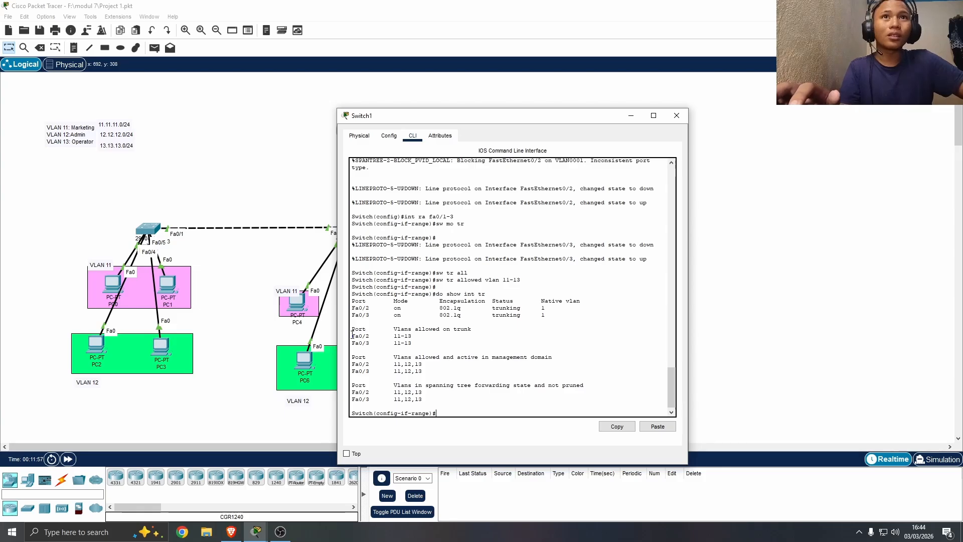
pyautogui.moveTo(352, 333); pyautogui.dragTo(386, 348)
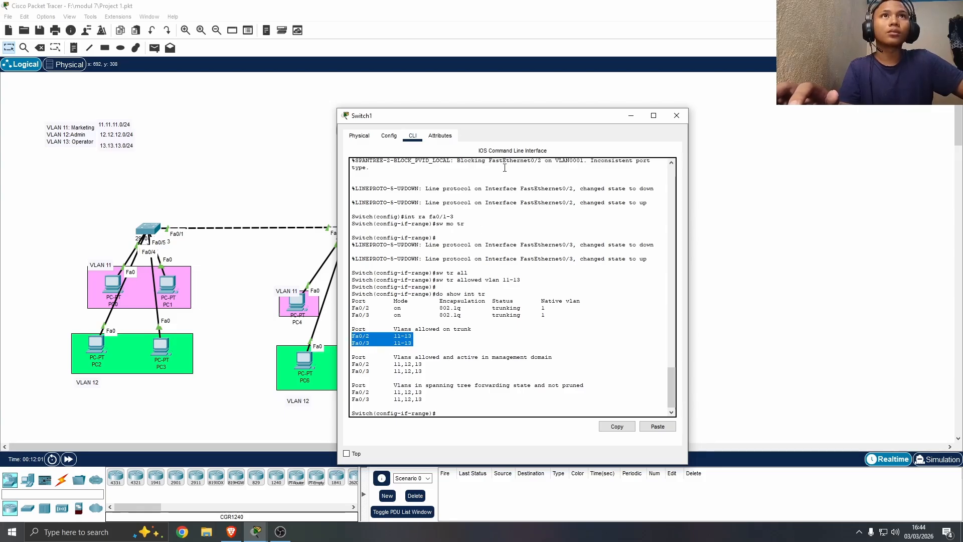
pyautogui.moveTo(523, 122); pyautogui.dragTo(693, 111)
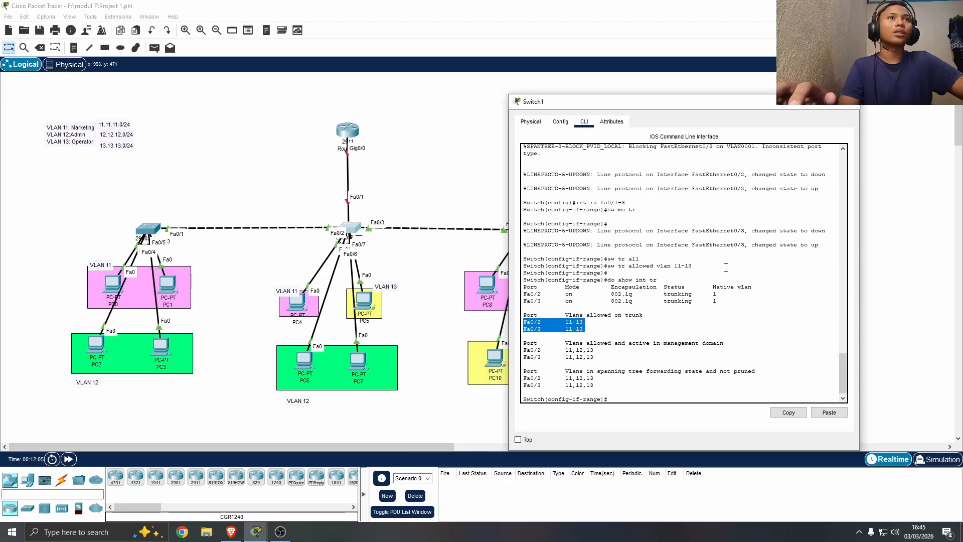
pyautogui.scroll(-2, 702, 291)
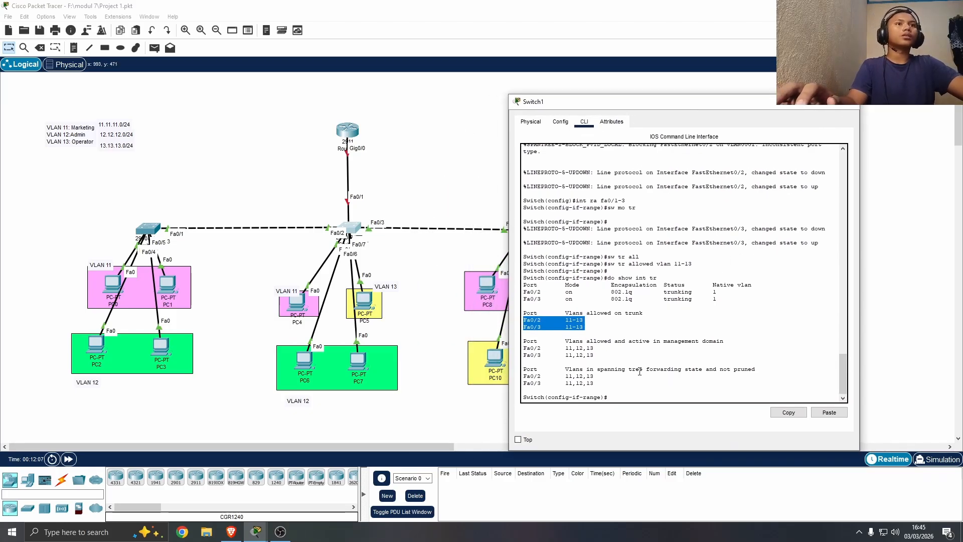
# Exit Switch1's interface range and set interface fa0/1 to trunk mode with "int fa0/1" and "sw mo tr"
pyautogui.click(638, 392)
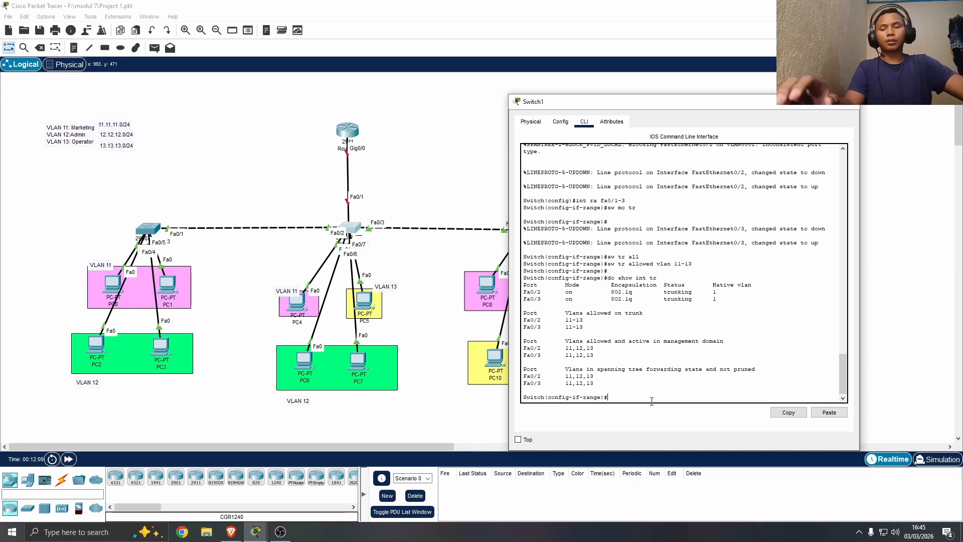
pyautogui.write('ex')
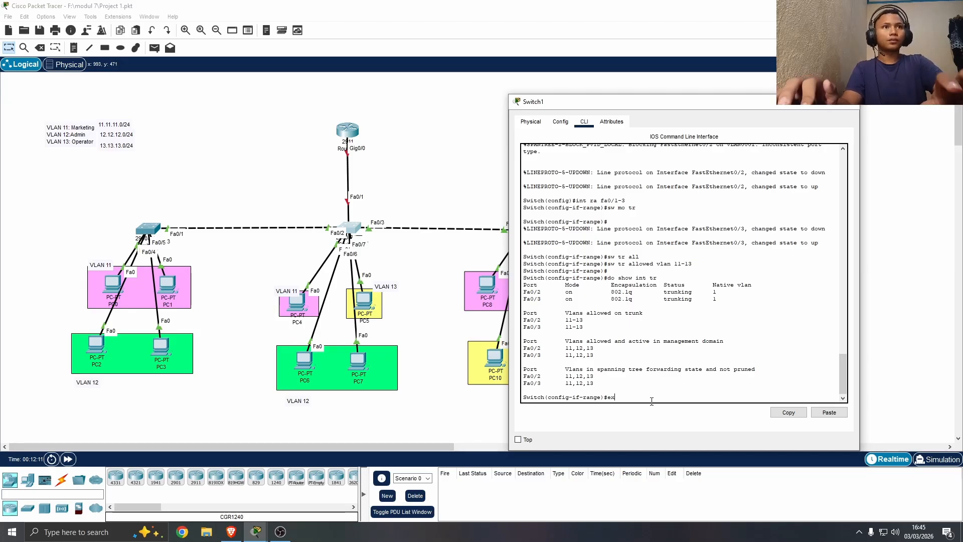
pyautogui.press('Return')
pyautogui.write('int f')
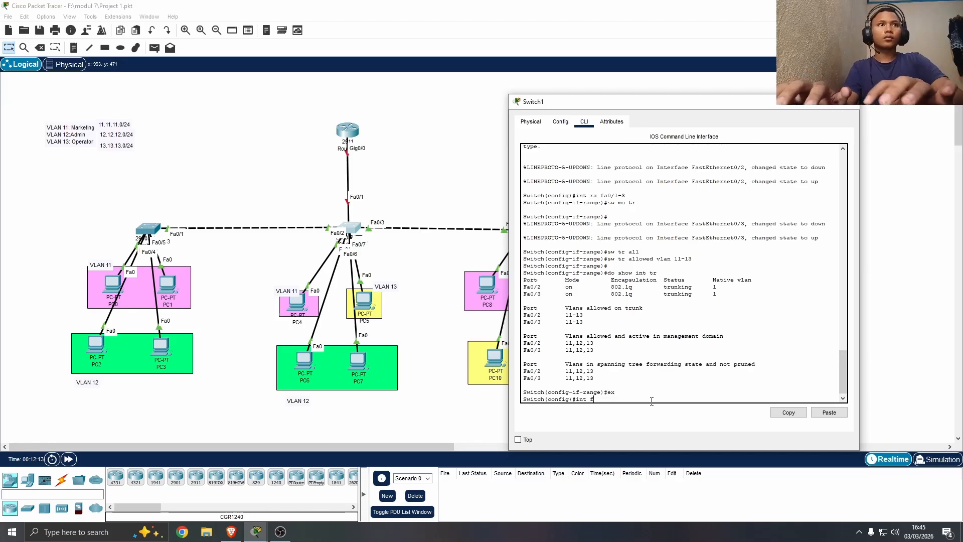
pyautogui.write('a0/1')
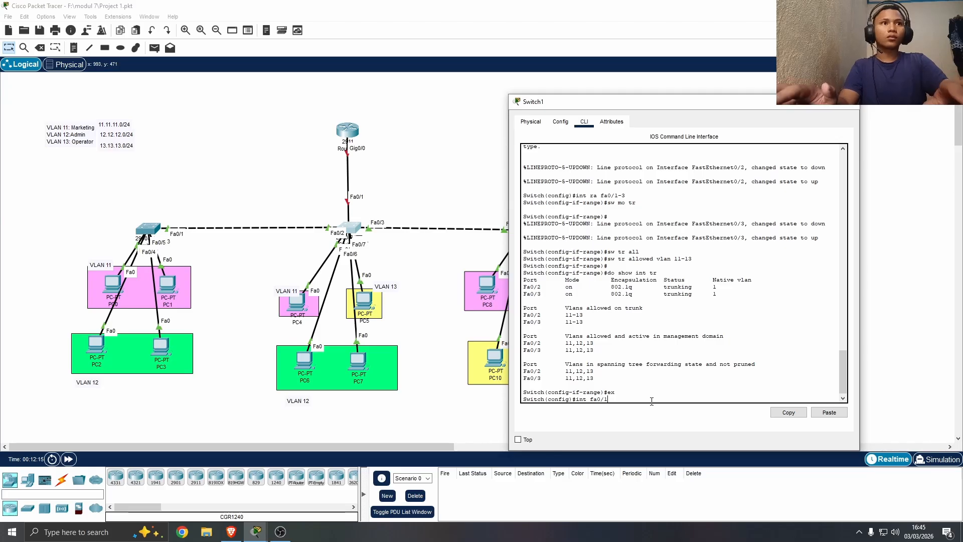
pyautogui.press('Return')
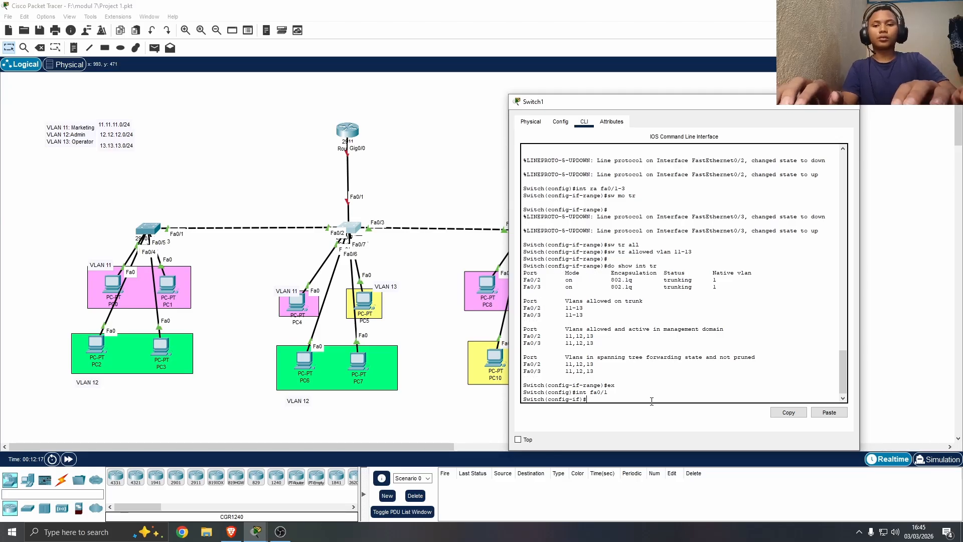
pyautogui.write('sw mo')
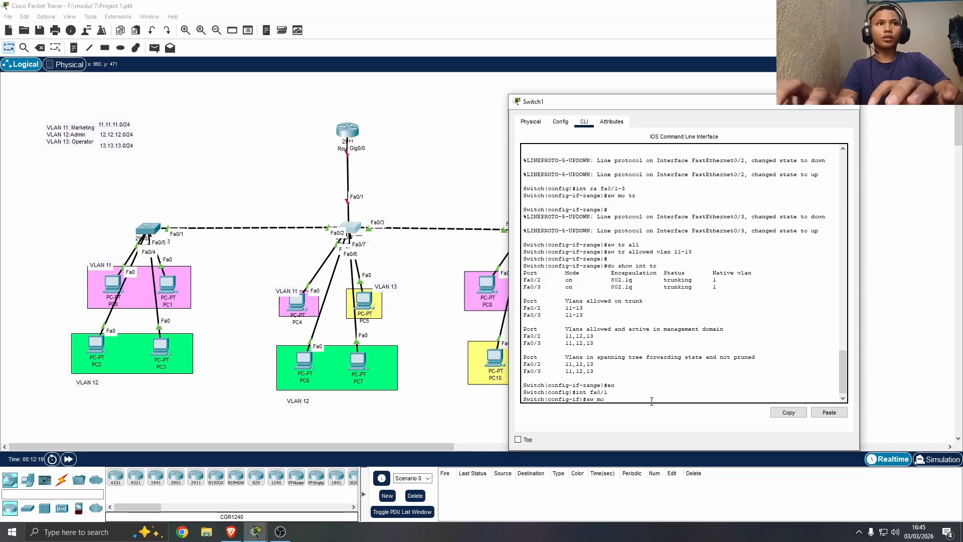
pyautogui.write(' rr')
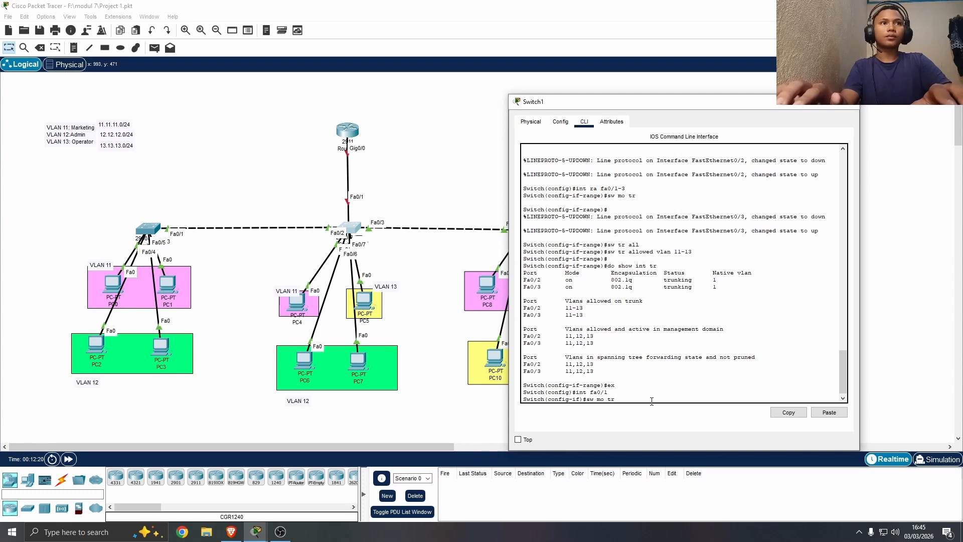
pyautogui.press('Return')
# Allow VLANs 11-13 on Switch1's fa0/1 trunk with "sw tr allowed vlan 11-13"
pyautogui.write('sw tr')
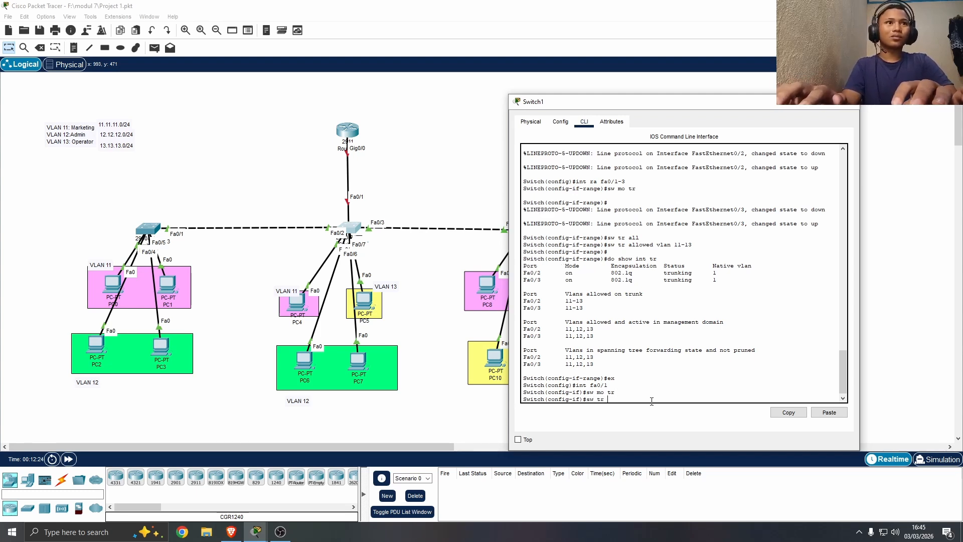
pyautogui.write(' allo')
pyautogui.press('Tab')
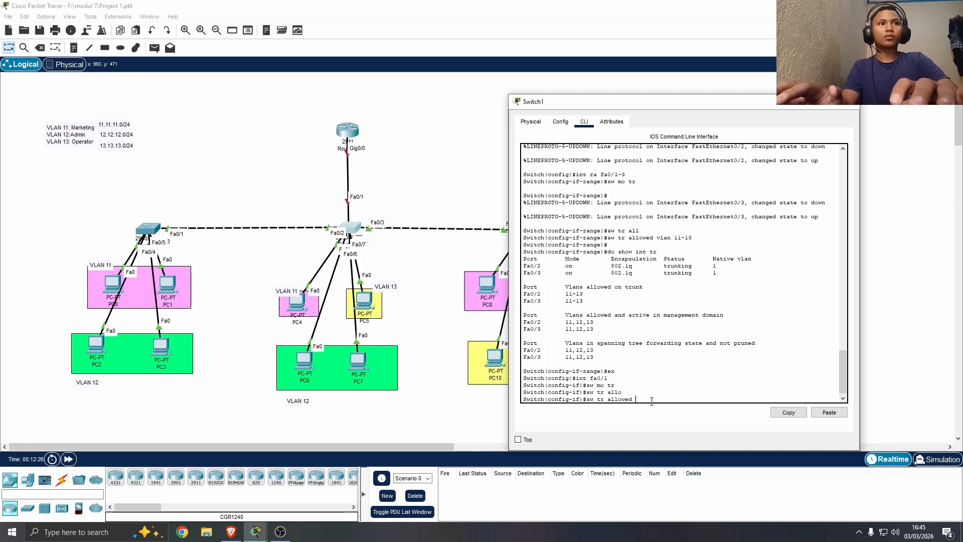
pyautogui.write('vlan 11')
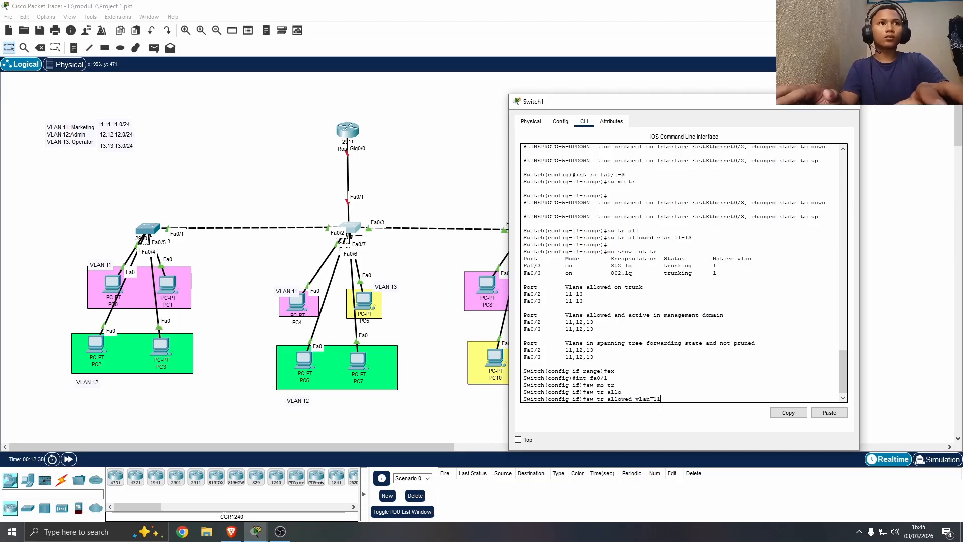
pyautogui.write('-13')
pyautogui.press('Return')
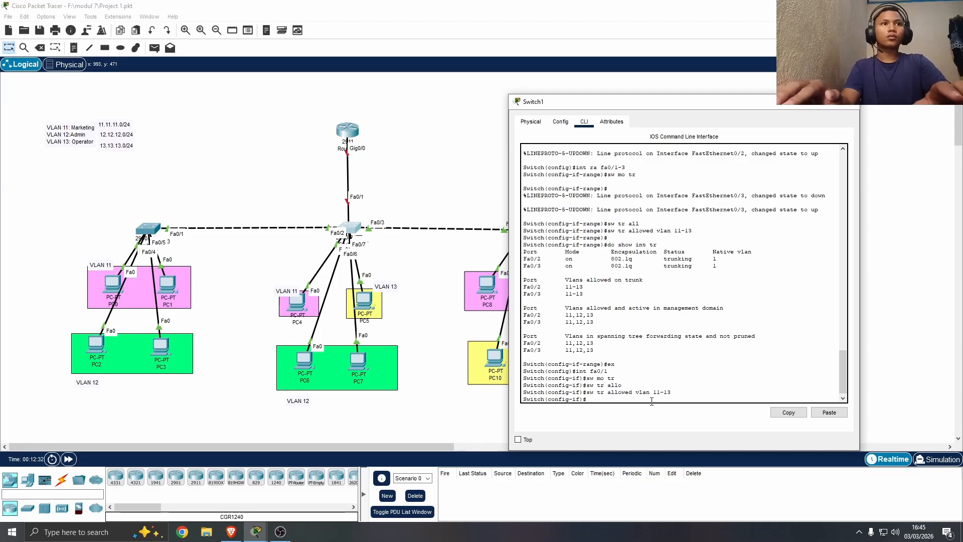
# Recheck Switch1's trunk port list with "do sh int tr" and close its window
pyautogui.write('do ')
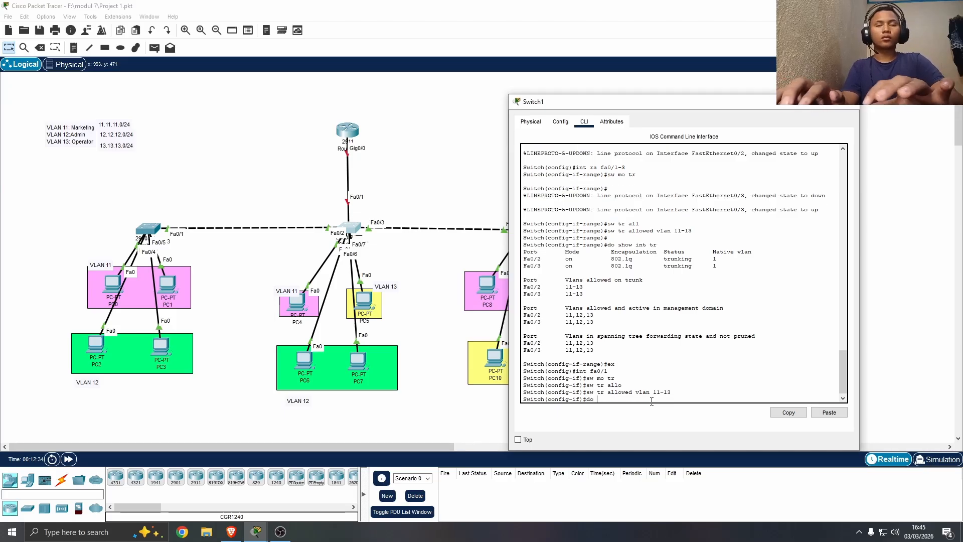
pyautogui.write('sh int')
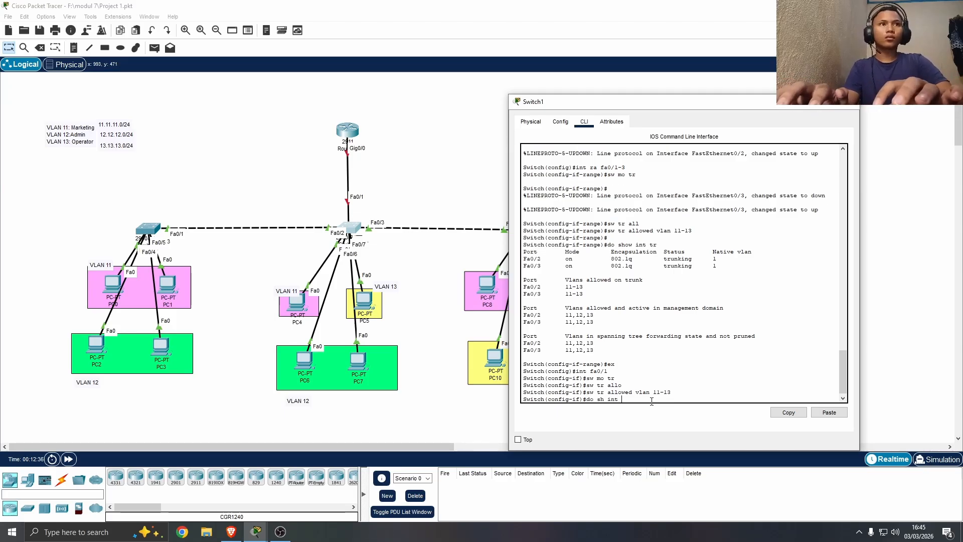
pyautogui.write(' tr')
pyautogui.press('Return')
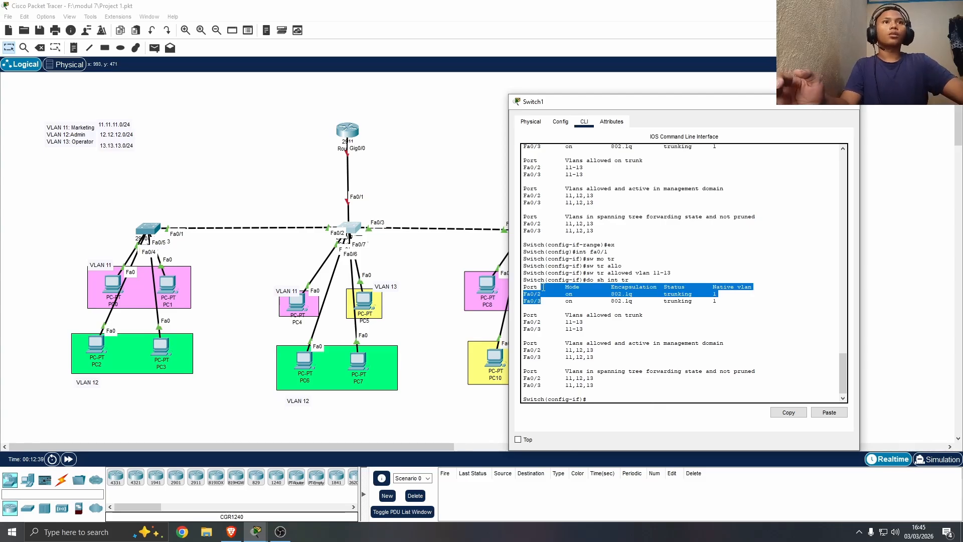
pyautogui.moveTo(541, 301); pyautogui.dragTo(538, 294)
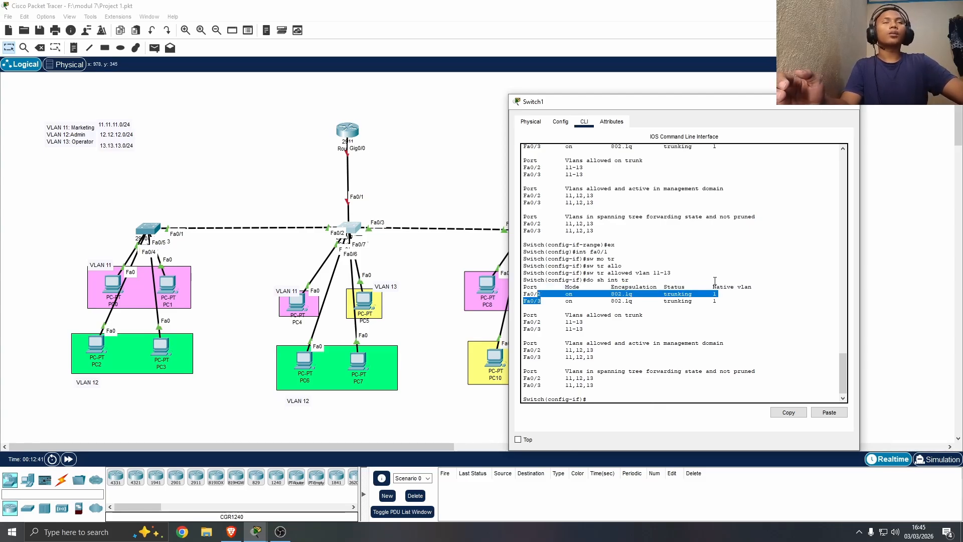
pyautogui.click(840, 106)
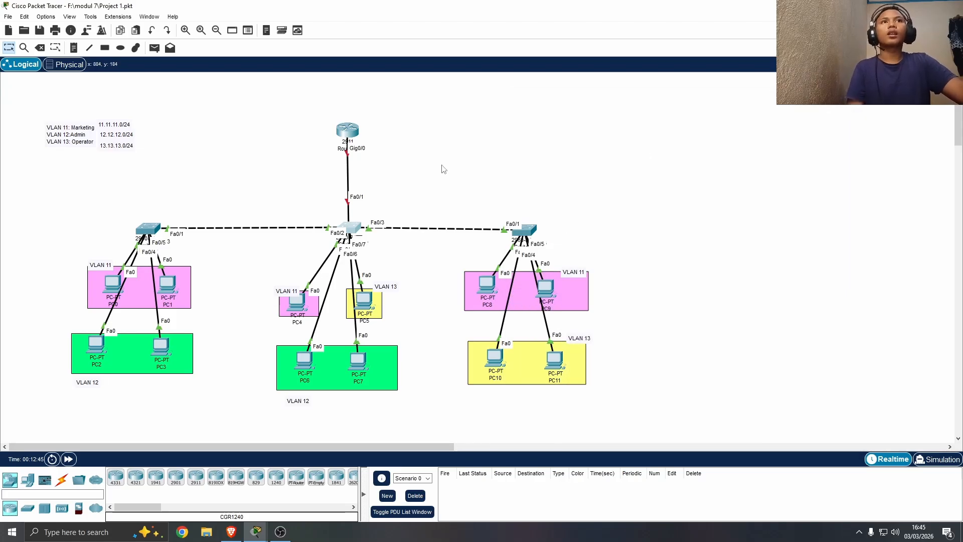
# Open Router0's command line and enter privileged mode with "en"
pyautogui.click(347, 129)
pyautogui.moveTo(447, 123); pyautogui.dragTo(593, 110)
pyautogui.click(556, 121)
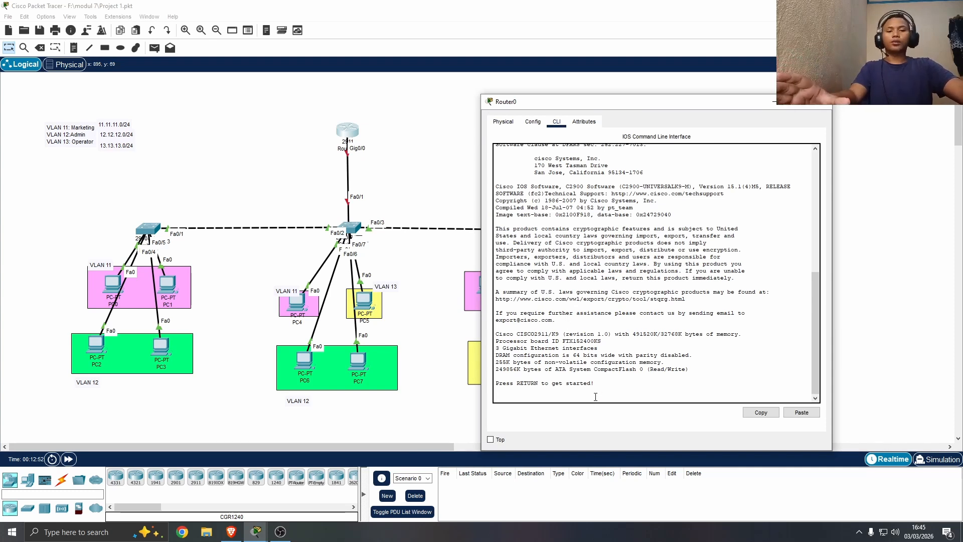
pyautogui.press('Return')
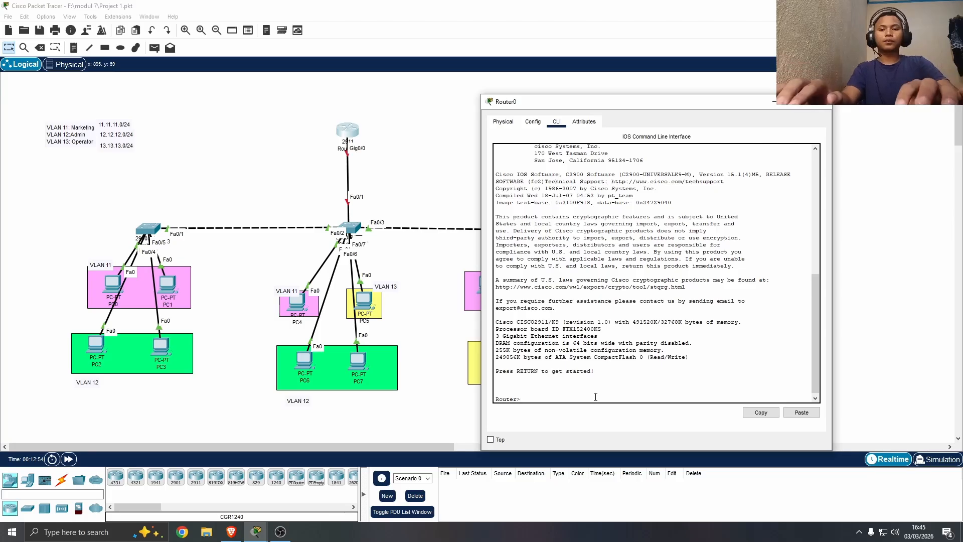
pyautogui.write('en')
pyautogui.press('Return')
# Try to select Router0's interface g0/0 from privileged mode with "int g0/0"
pyautogui.write('in')
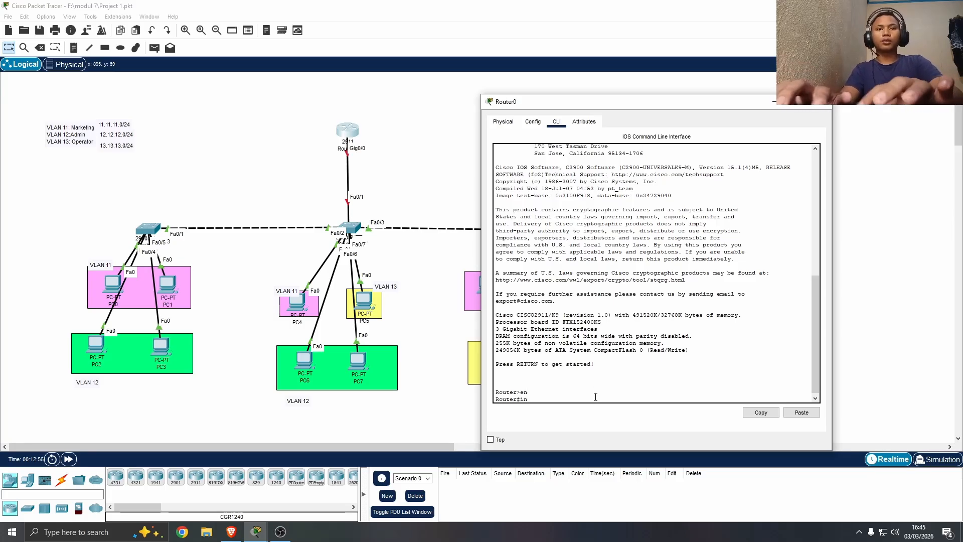
pyautogui.write('t g0/0')
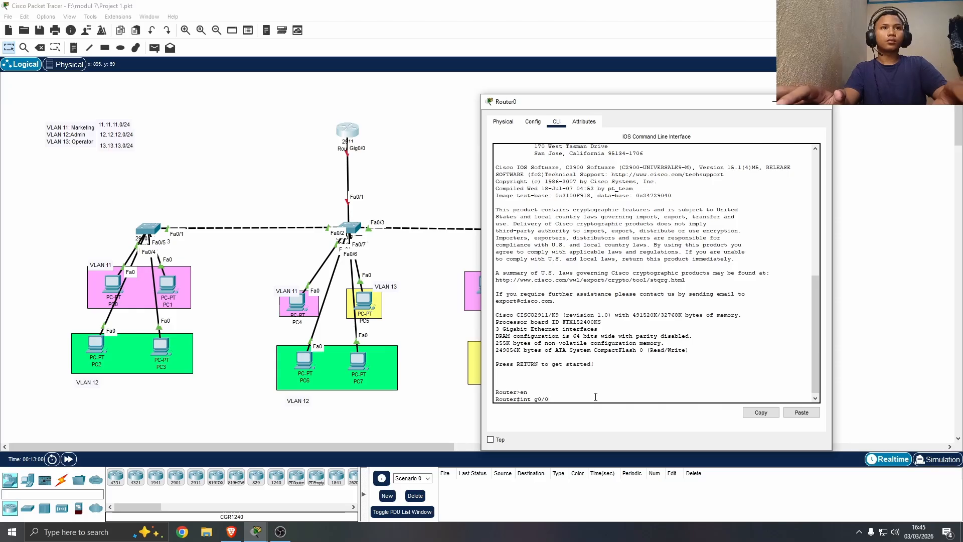
pyautogui.press('Return')
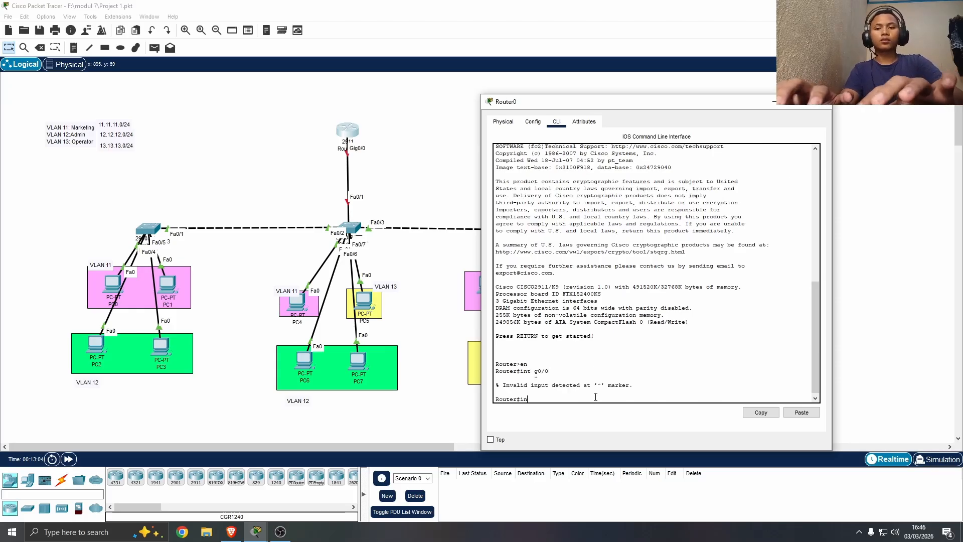
# Try to select Router0's Gigabit interface from privileged mode with "int gig0/0"
pyautogui.write('int ')
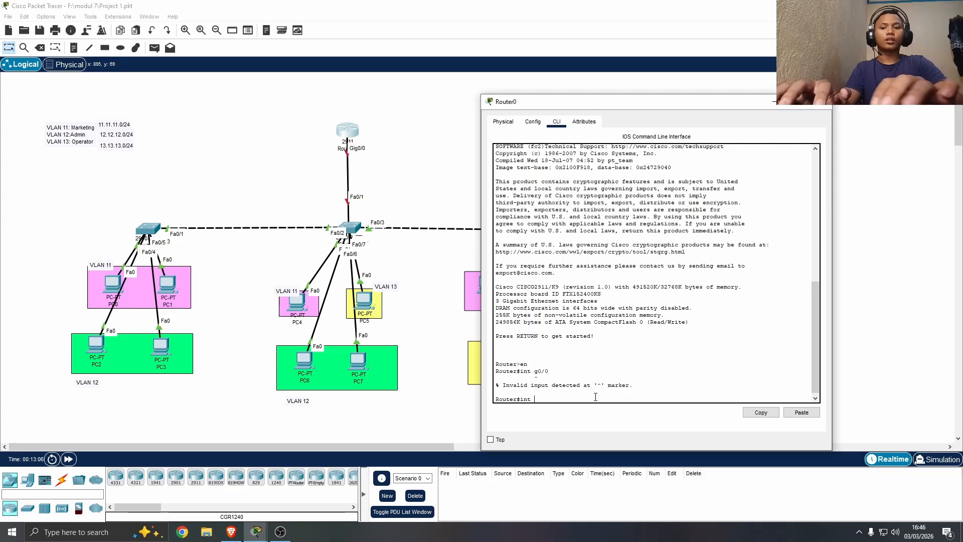
pyautogui.write('gig')
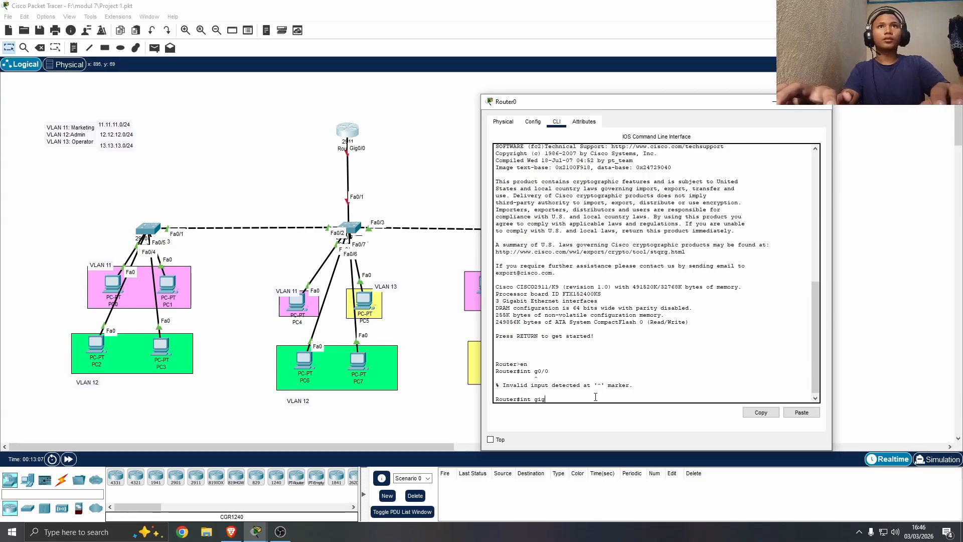
pyautogui.write('0/0')
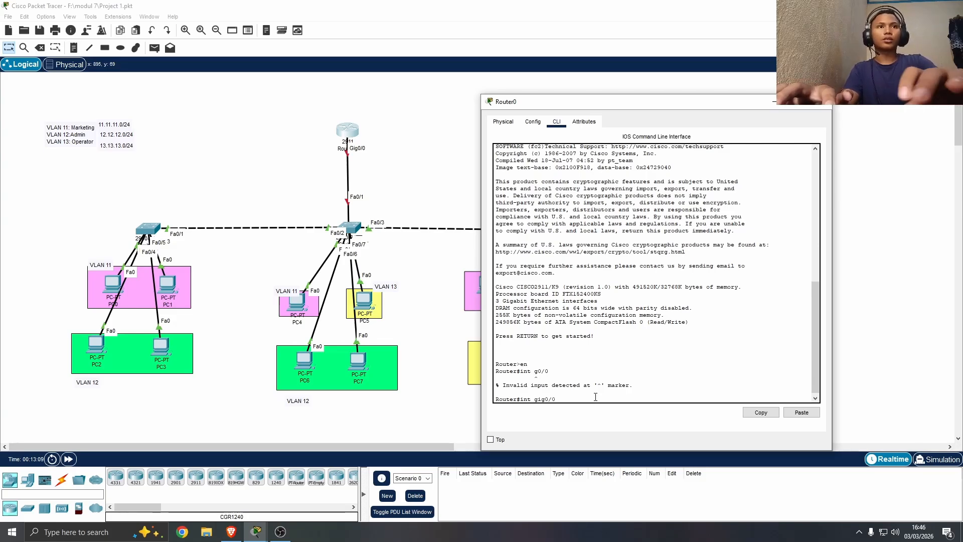
pyautogui.press('Return')
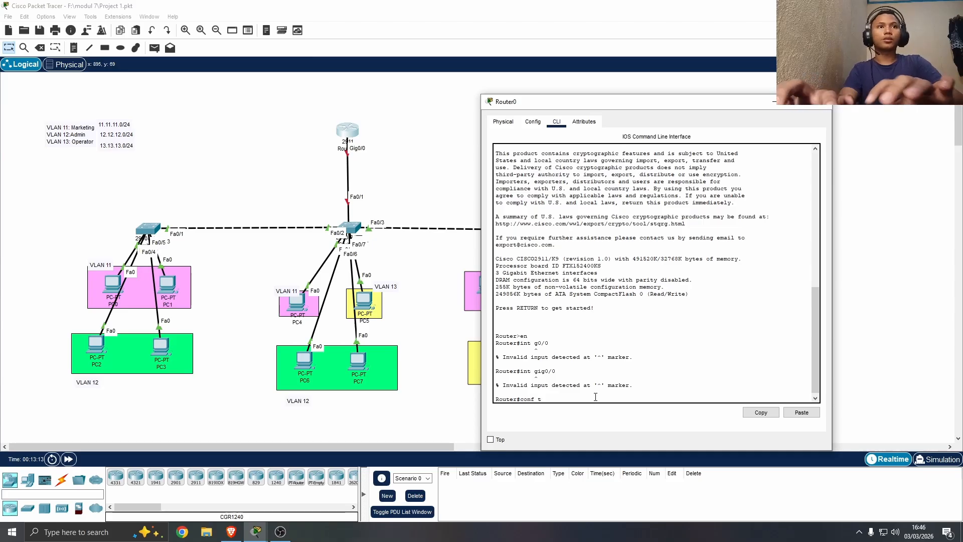
# Enter Router0's global configuration mode with "conf t" and select its switch-facing interface with "int g0/0"
pyautogui.press('Return')
pyautogui.write('ig)#i')
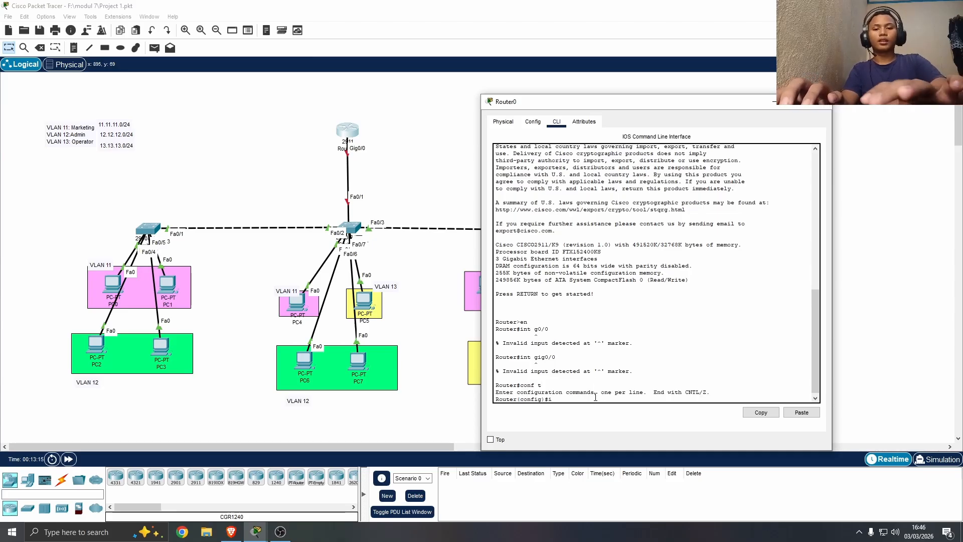
pyautogui.write('nt g0/0')
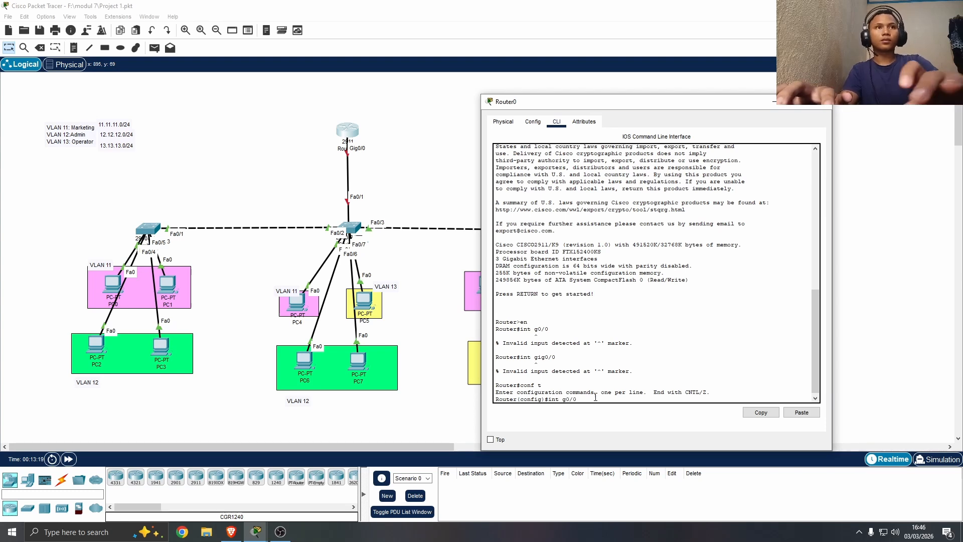
pyautogui.press('Return')
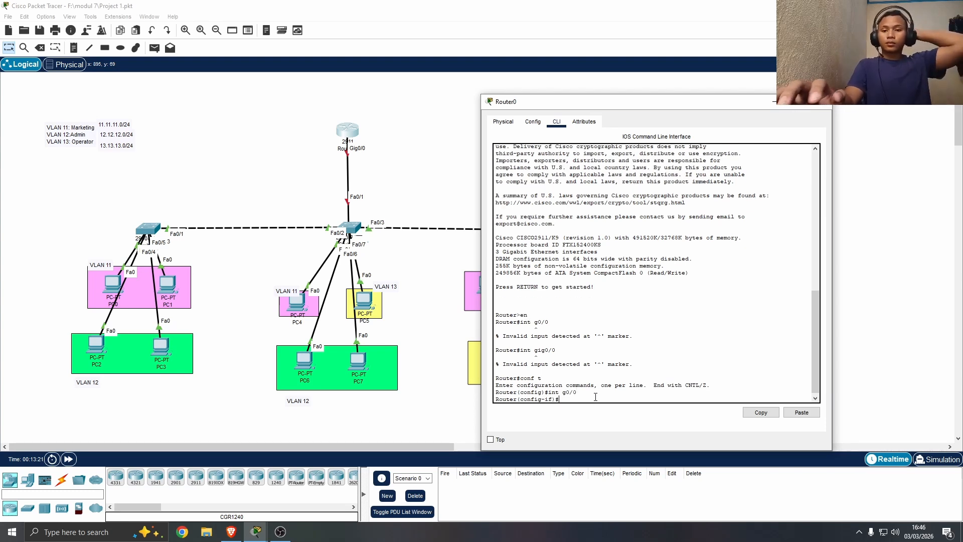
# Enable Router0's g0/0 interface with "no shutdown" and fast-forward the simulation time
pyautogui.write('no shutdow')
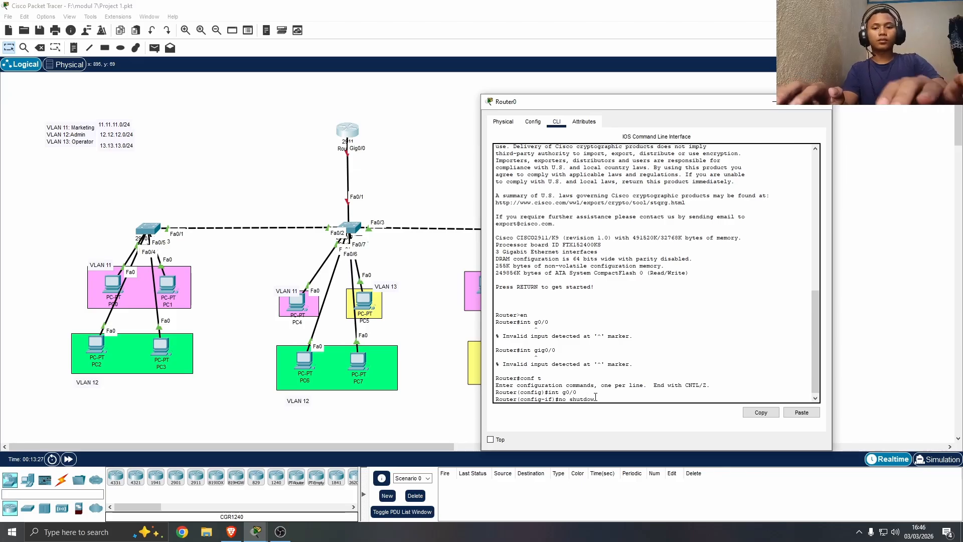
pyautogui.write('n')
pyautogui.press('Return')
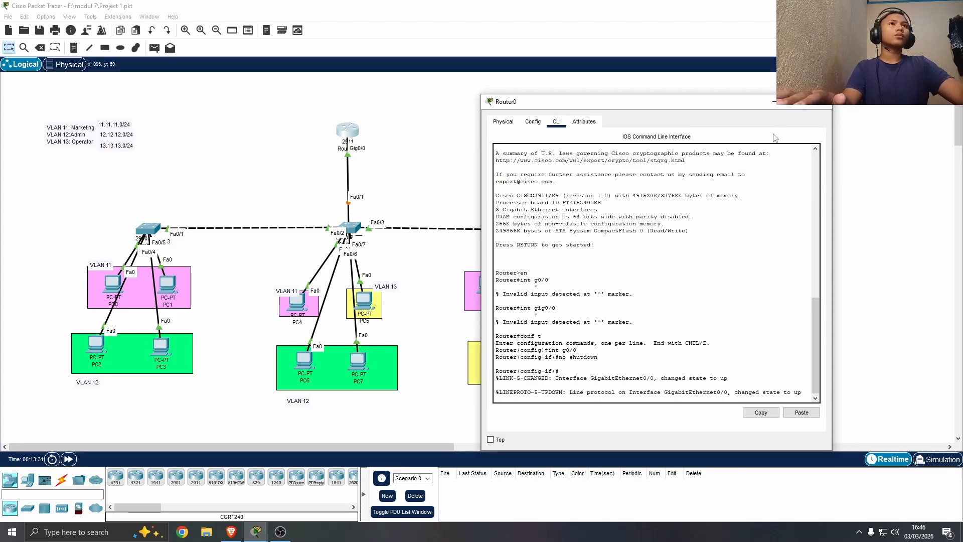
pyautogui.click(70, 459)
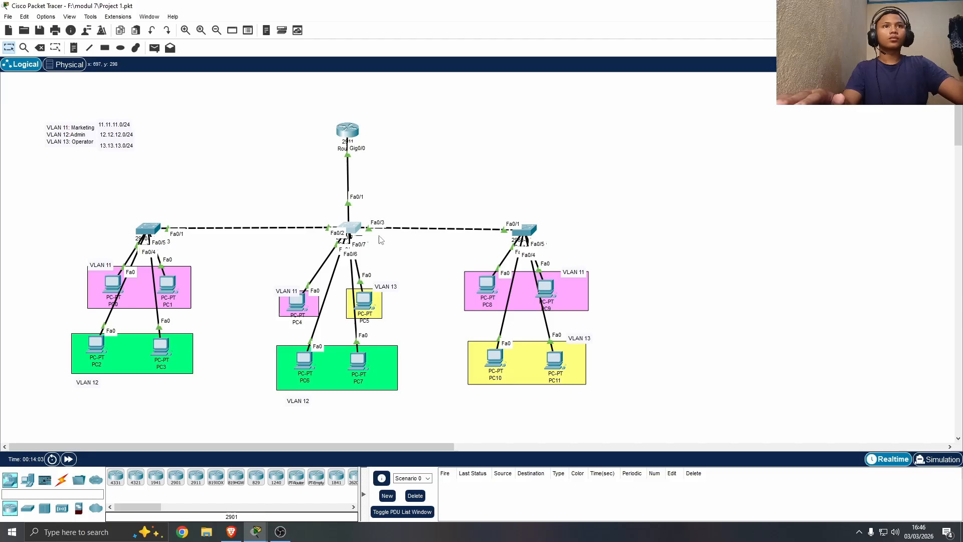
# Check the trunk ports and allowed VLANs on Switch1 with "do sh int tr", including fa0/1, and close its window
pyautogui.click(349, 228)
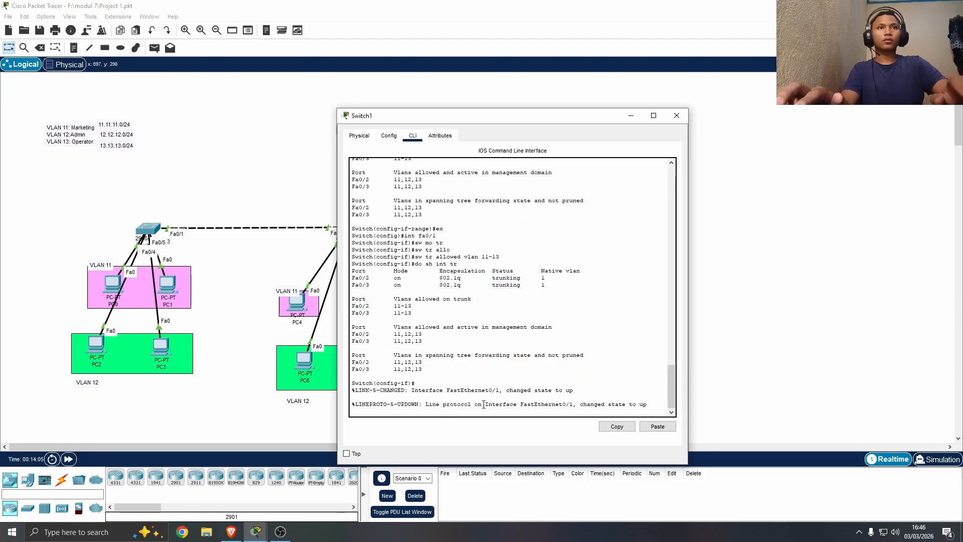
pyautogui.press('Return')
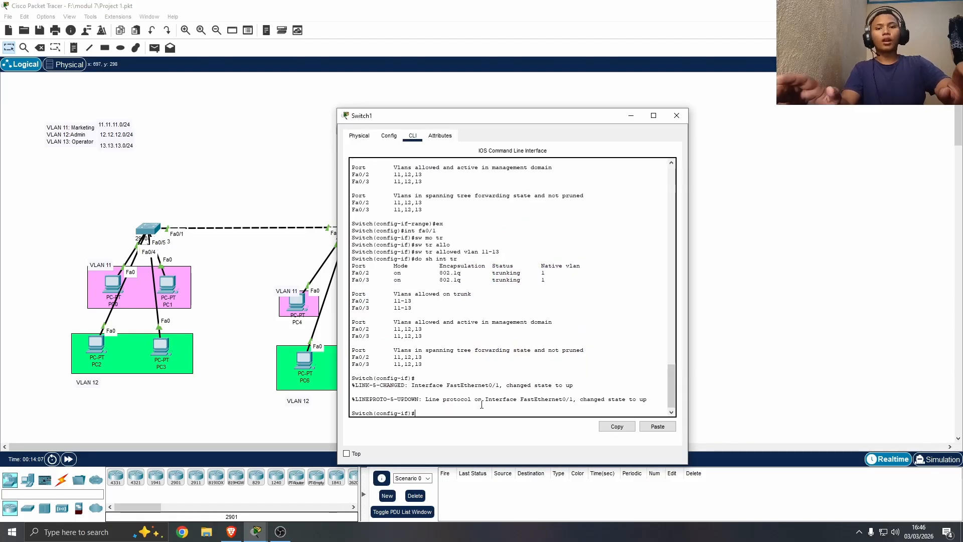
pyautogui.write('i=')
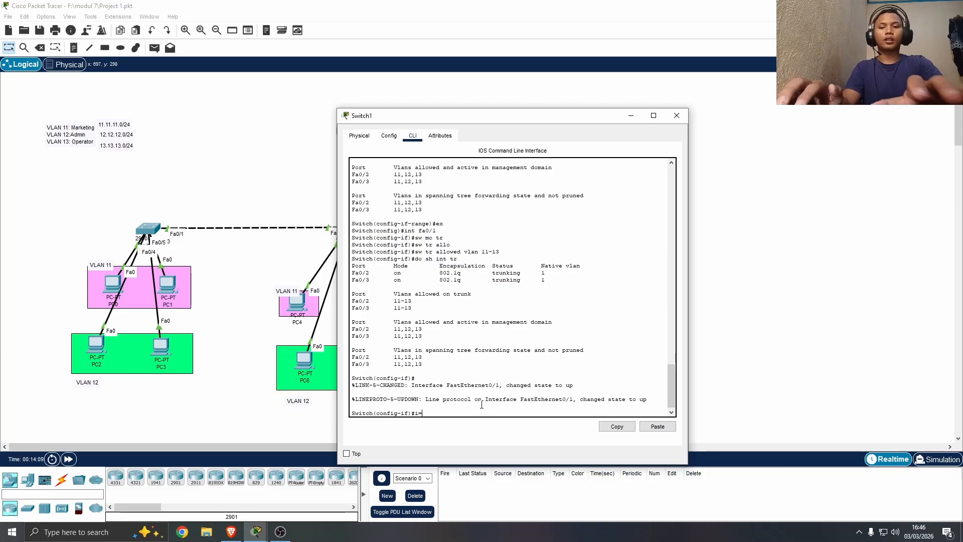
pyautogui.write('do')
pyautogui.press('BackSpace')
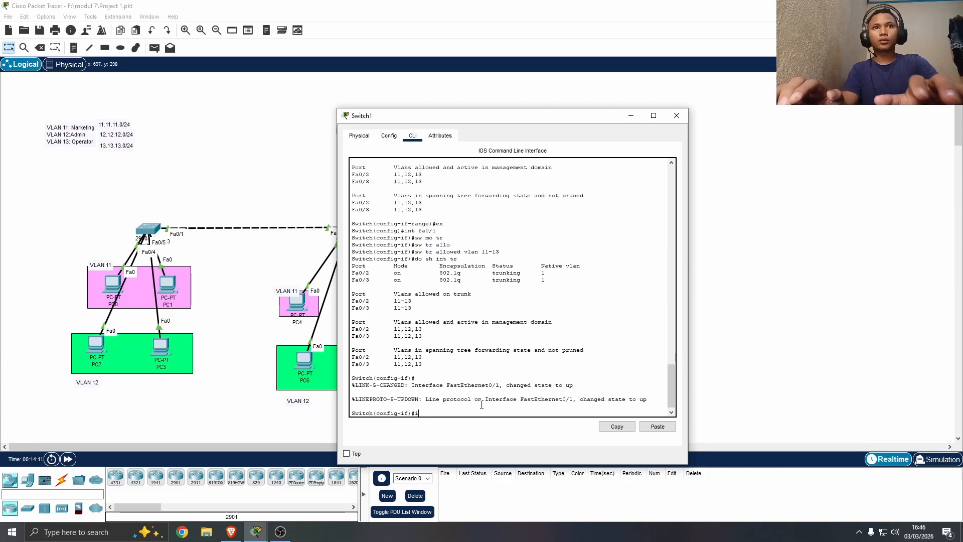
pyautogui.write('sh int t')
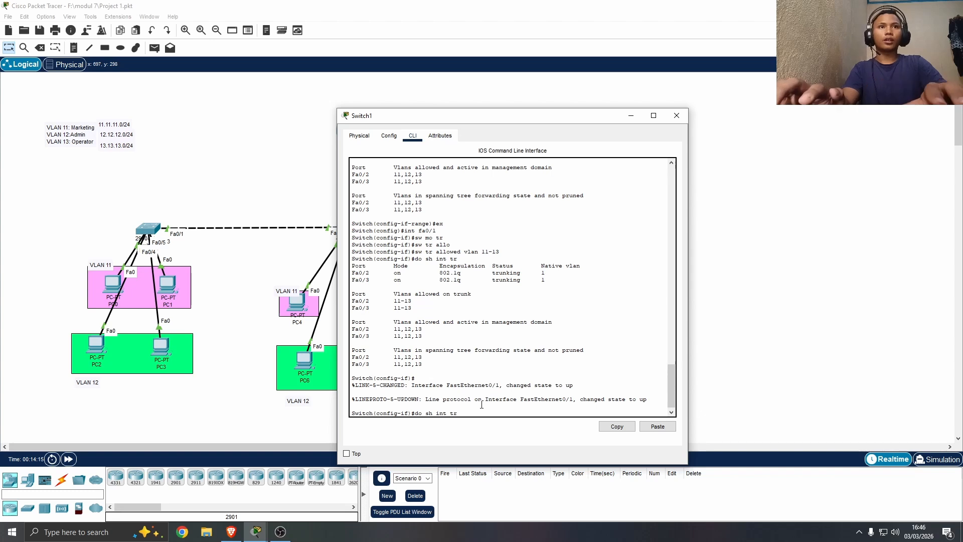
pyautogui.write('r')
pyautogui.press('Return')
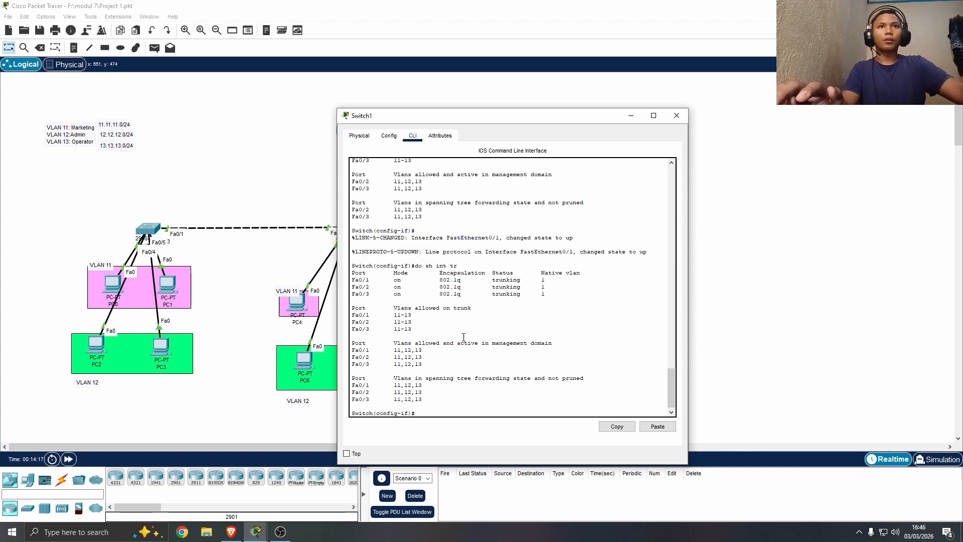
pyautogui.moveTo(366, 321); pyautogui.dragTo(401, 322)
pyautogui.click(676, 115)
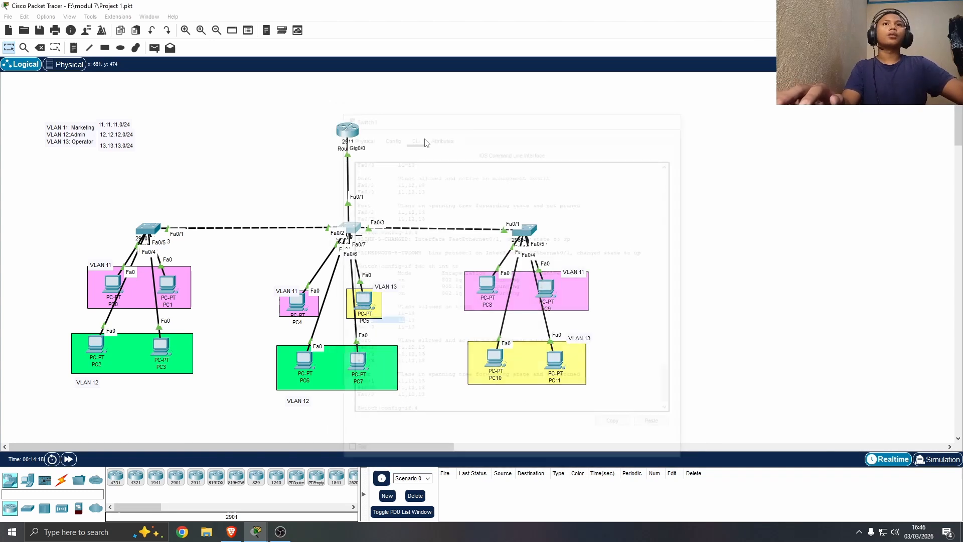
# Reopen Router0's command line, leave the g0/0 interface with "ex" and create the VLAN 11 subinterface with "int g0/0.11"
pyautogui.click(347, 131)
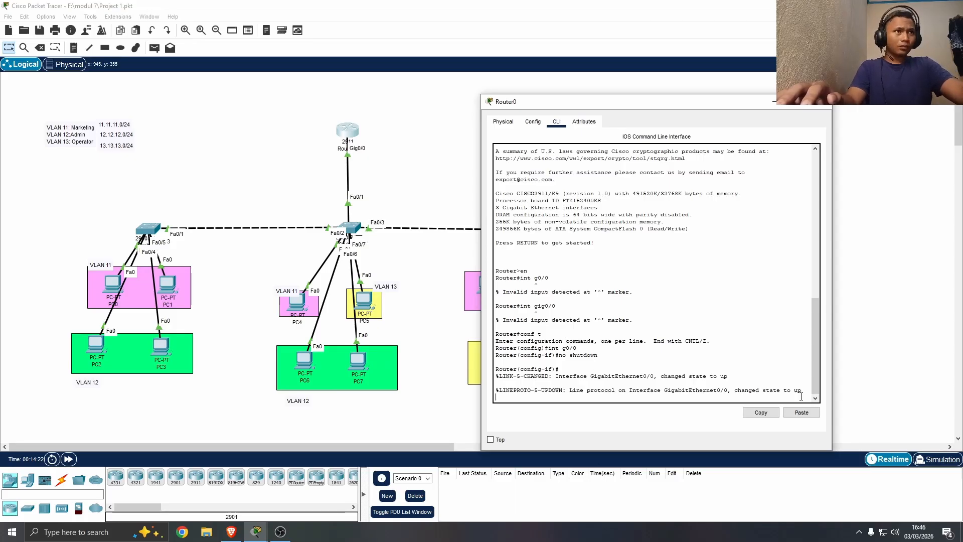
pyautogui.press('Return')
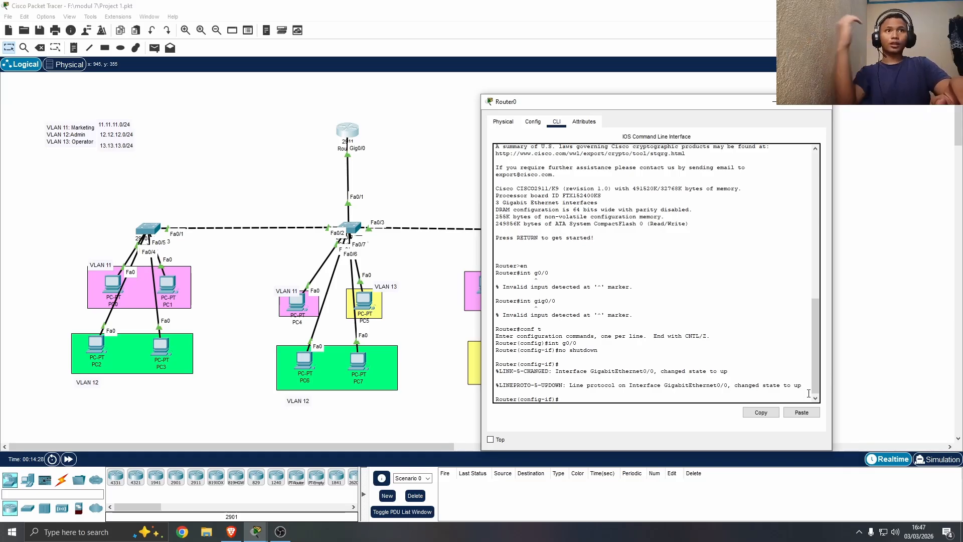
pyautogui.write('ex')
pyautogui.press('Return')
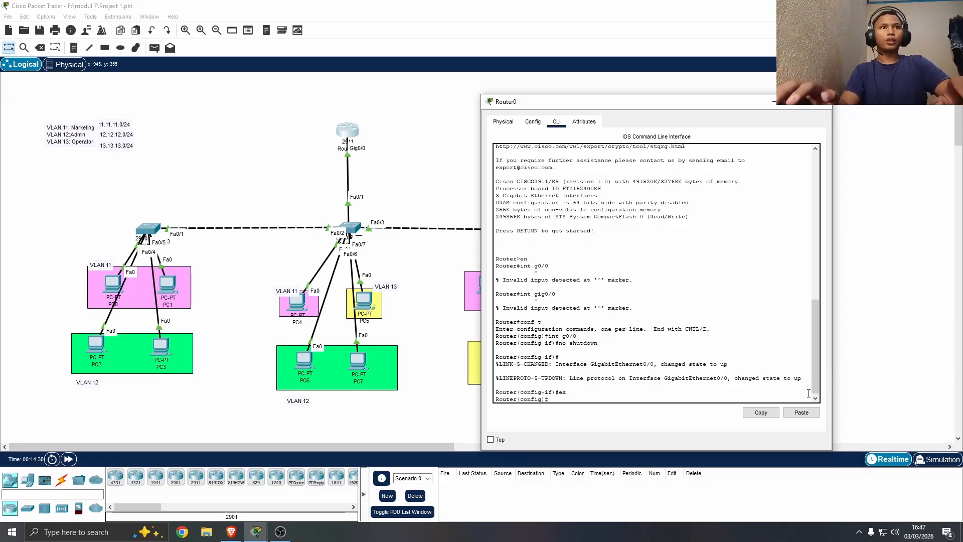
pyautogui.write('int')
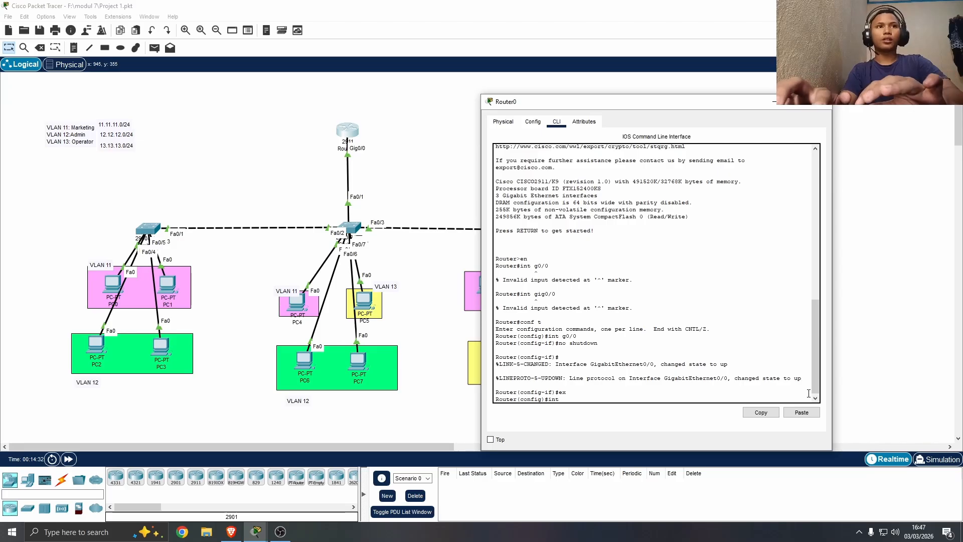
pyautogui.write(' g0/0')
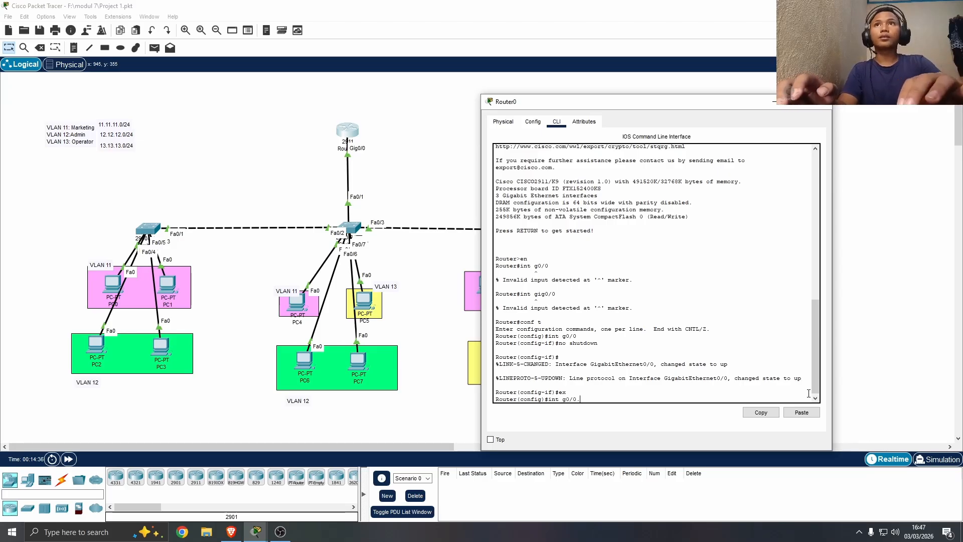
pyautogui.write('.11')
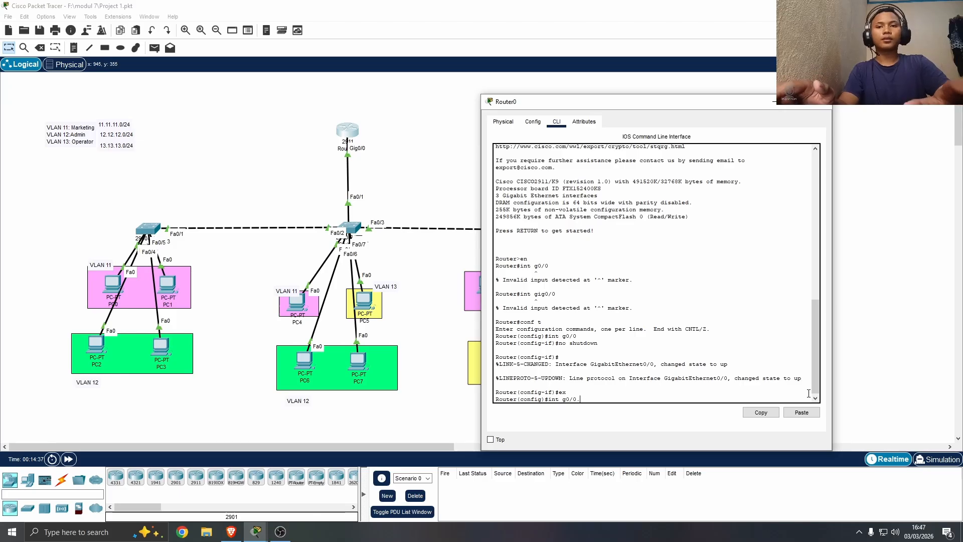
pyautogui.press('Return')
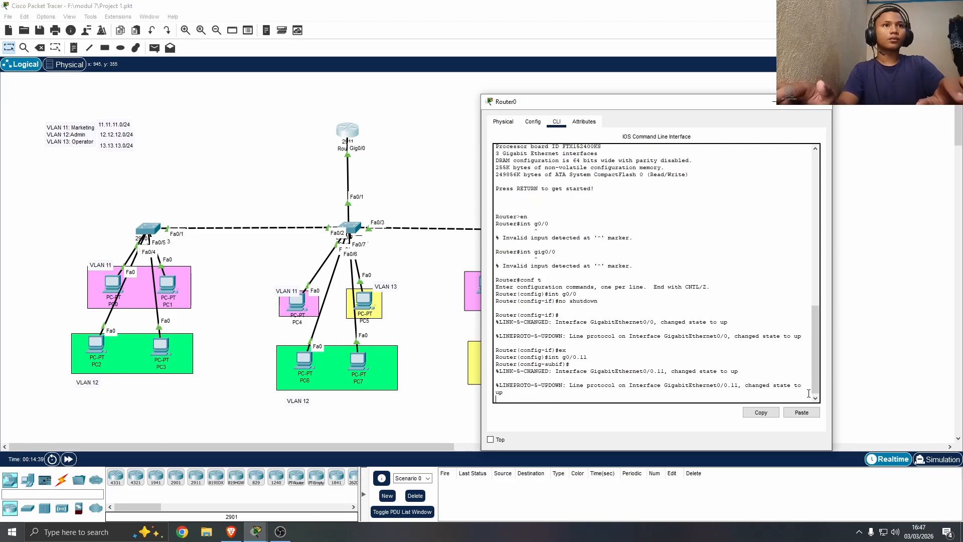
pyautogui.press('Return')
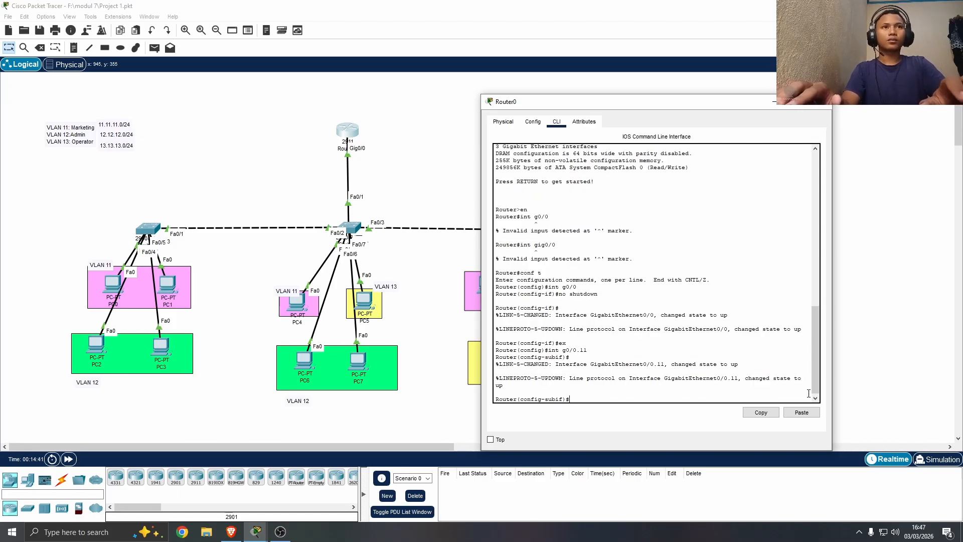
# Try to assign IP address 11.11.11.1 to subinterface g0/0.11 without a subnet mask
pyautogui.write('ip a')
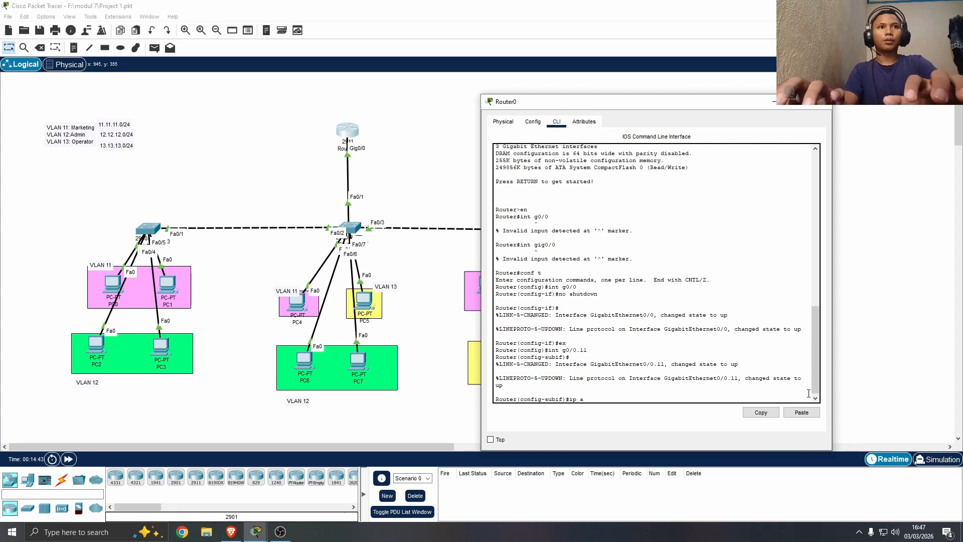
pyautogui.write('ddre')
pyautogui.press('Tab')
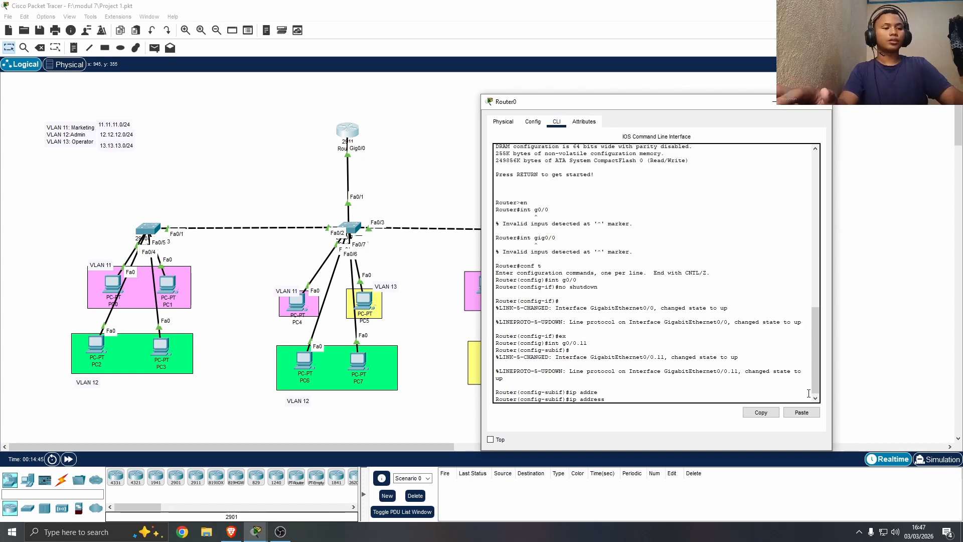
pyautogui.write('11.11.')
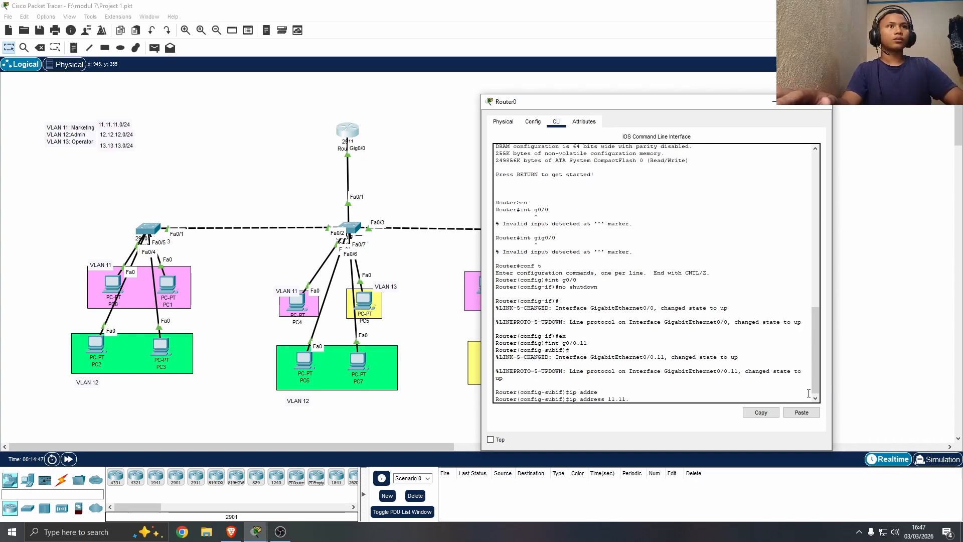
pyautogui.write('11.1')
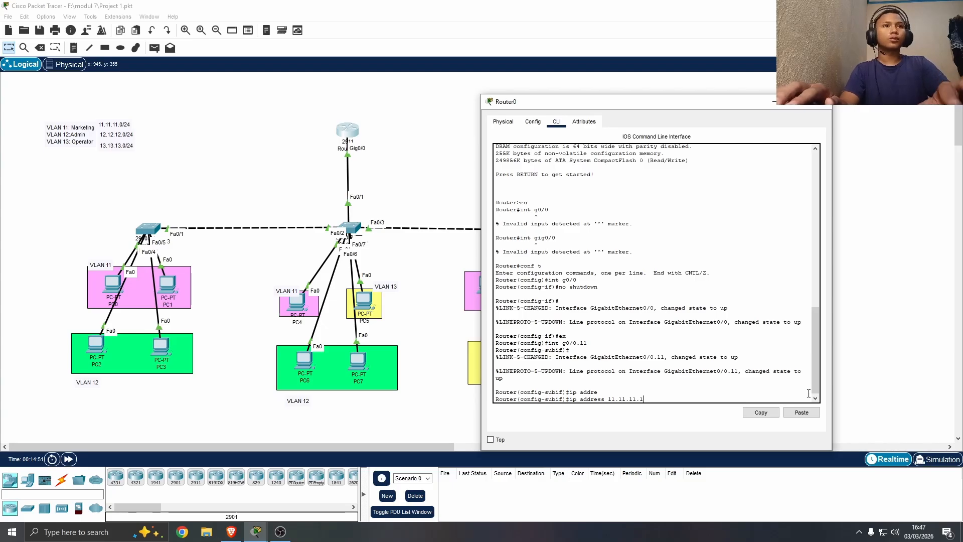
pyautogui.press('Return')
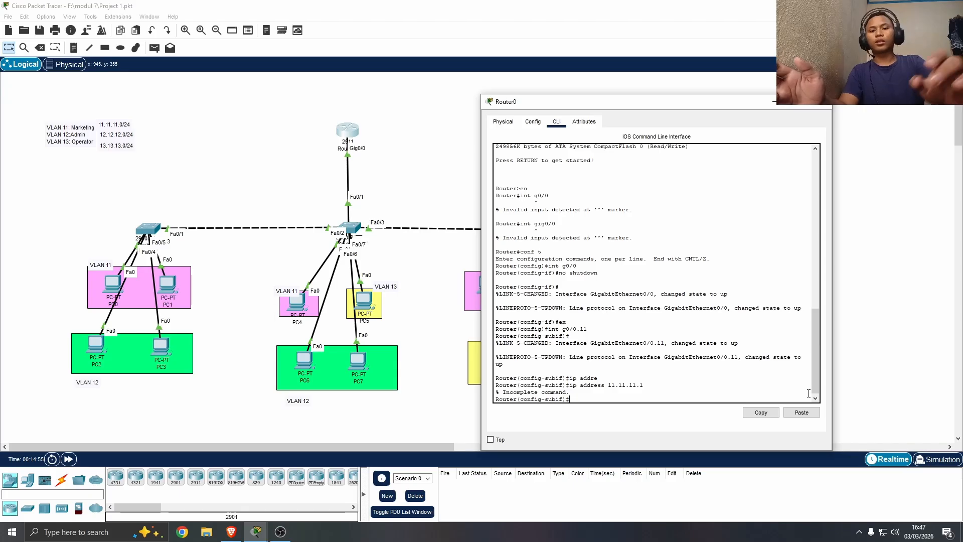
# Try to assign IP address 11.11.11.1 with subnet mask 255.255.255.0 to subinterface g0/0.11 before setting its encapsulation
pyautogui.write('ip add')
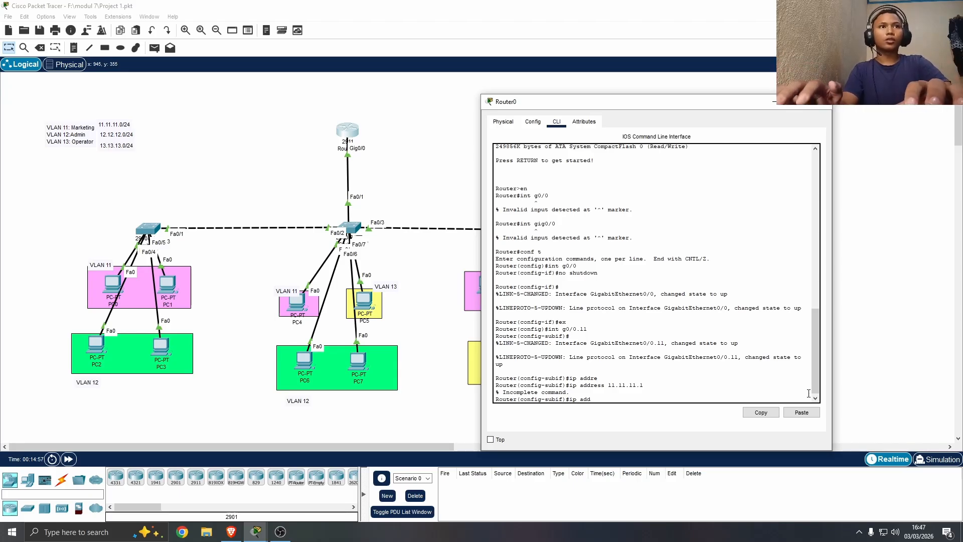
pyautogui.press('Tab')
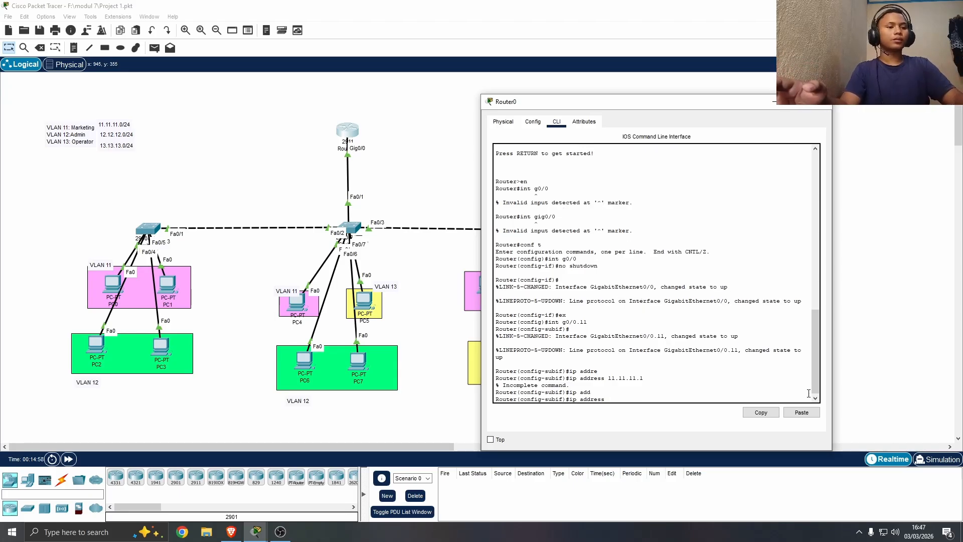
pyautogui.write('11.11.11.1 ')
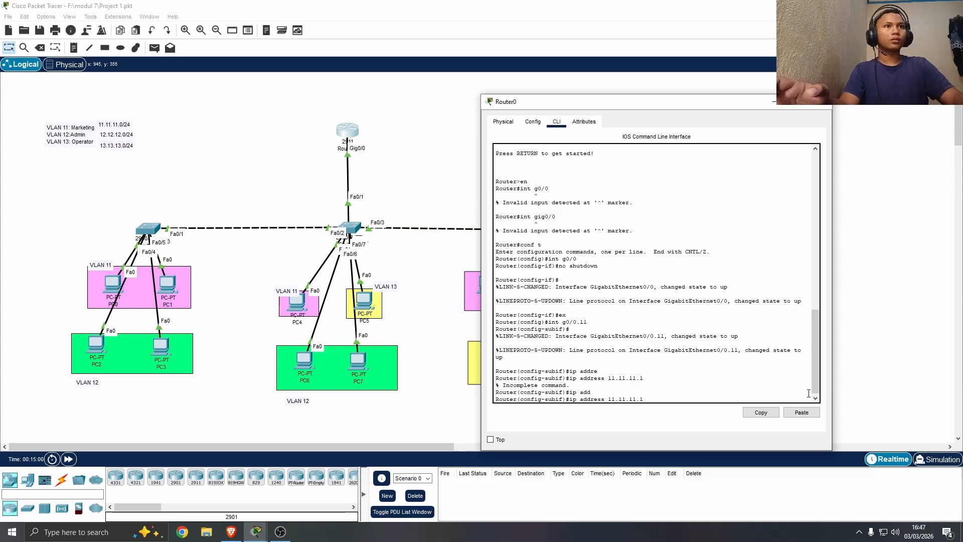
pyautogui.write('255.255.')
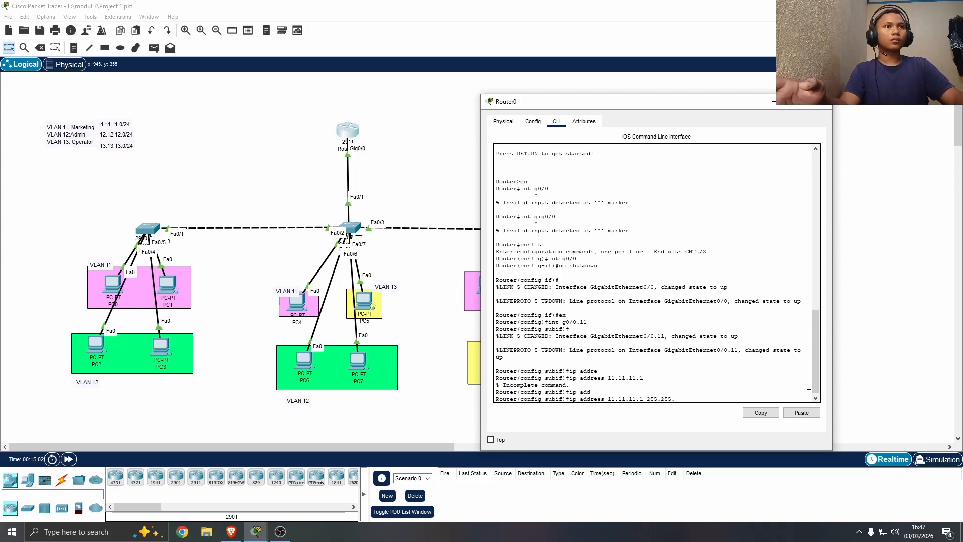
pyautogui.write('255.0')
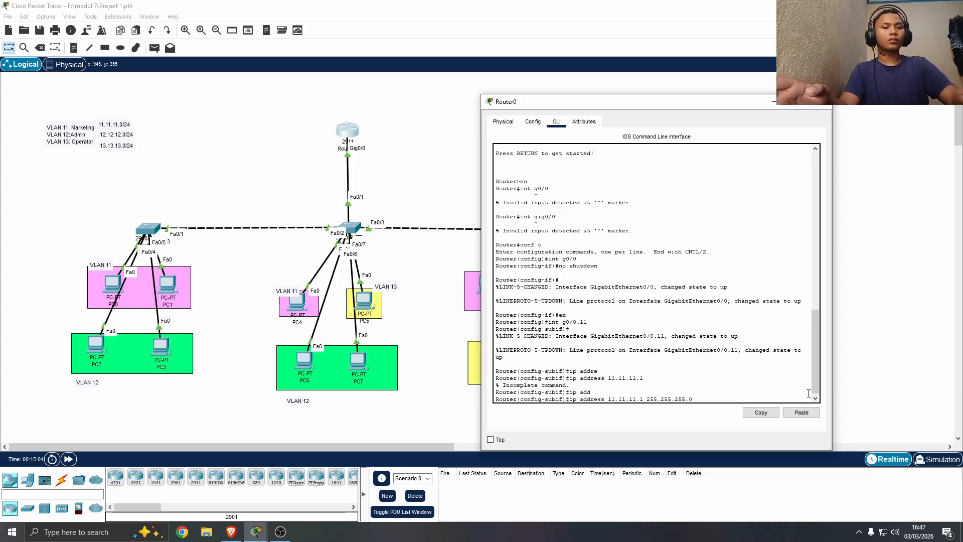
pyautogui.press('Return')
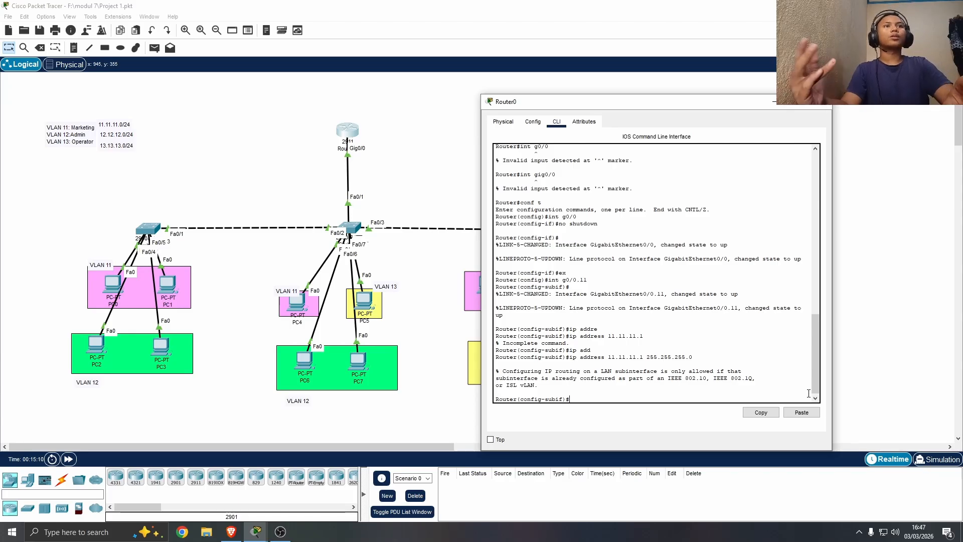
pyautogui.press('Return')
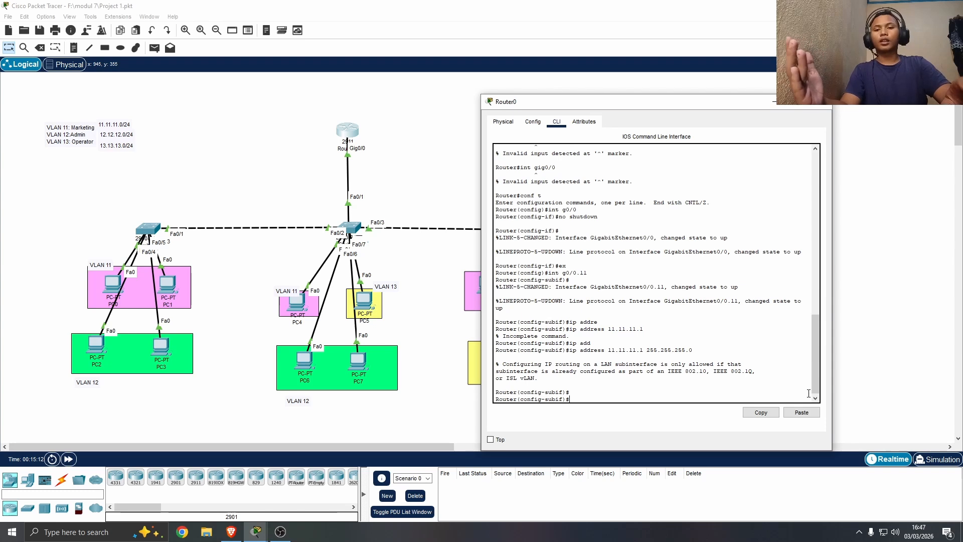
# Set 802.1Q encapsulation for VLAN 11 on subinterface g0/0.11 with "encapsulation dot1Q 11"
pyautogui.write('en')
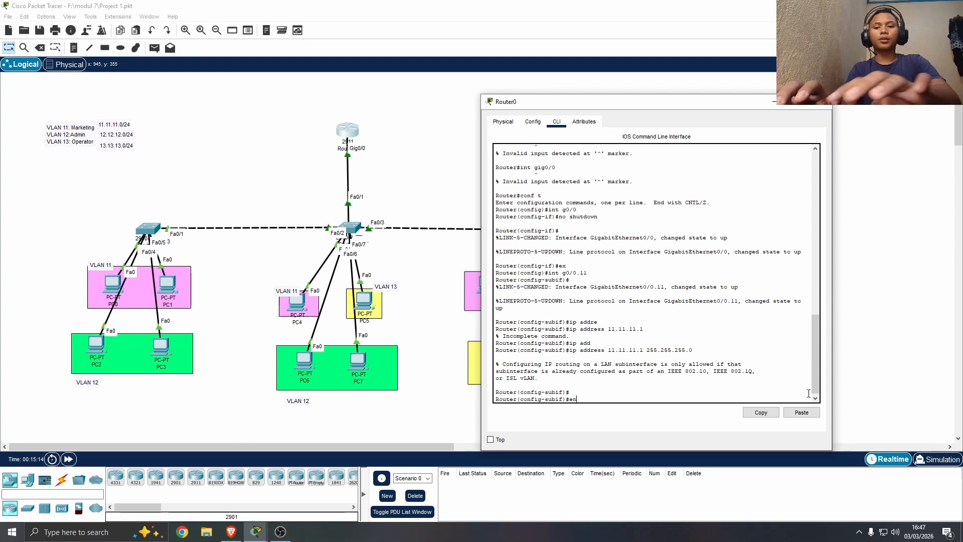
pyautogui.write('cap')
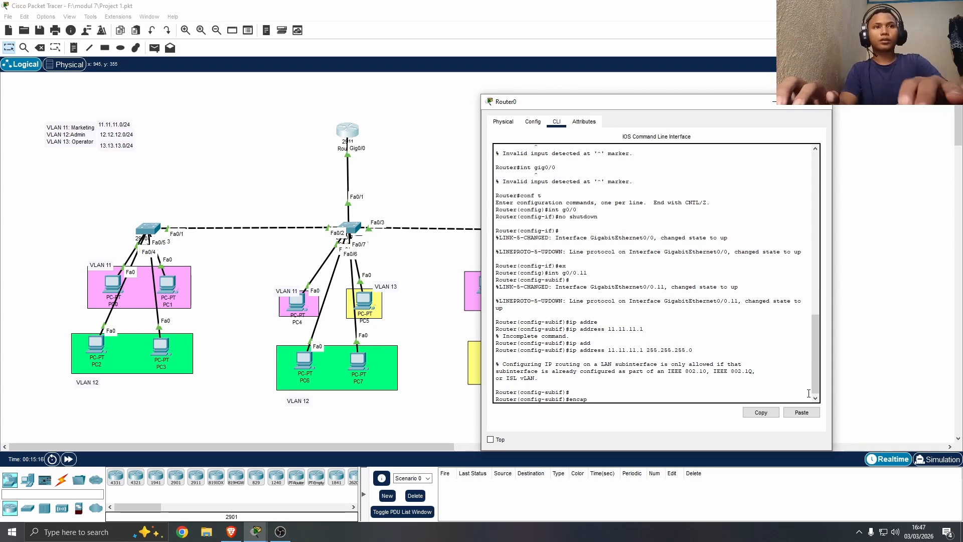
pyautogui.write('sulation')
pyautogui.press('Tab')
pyautogui.write('do')
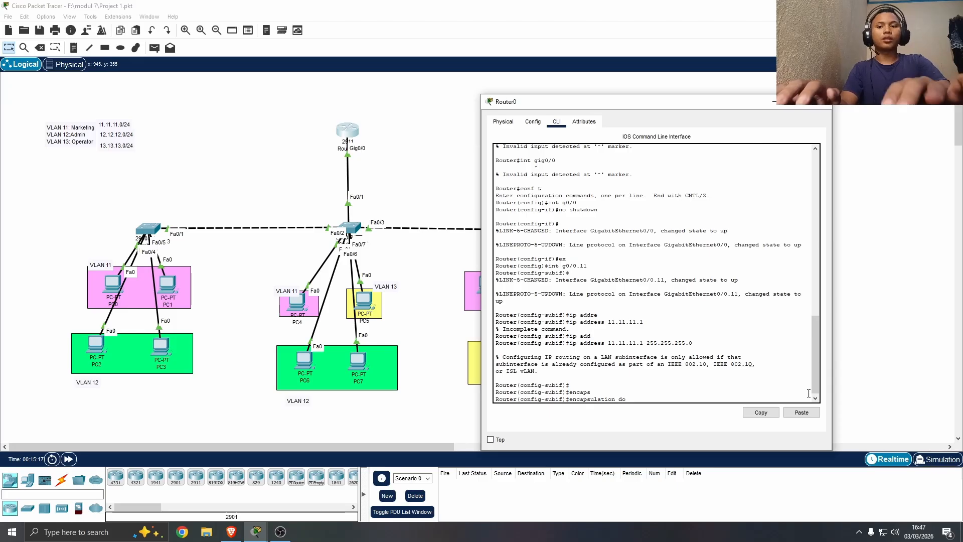
pyautogui.write('t1Q')
pyautogui.press('Tab')
pyautogui.write('11')
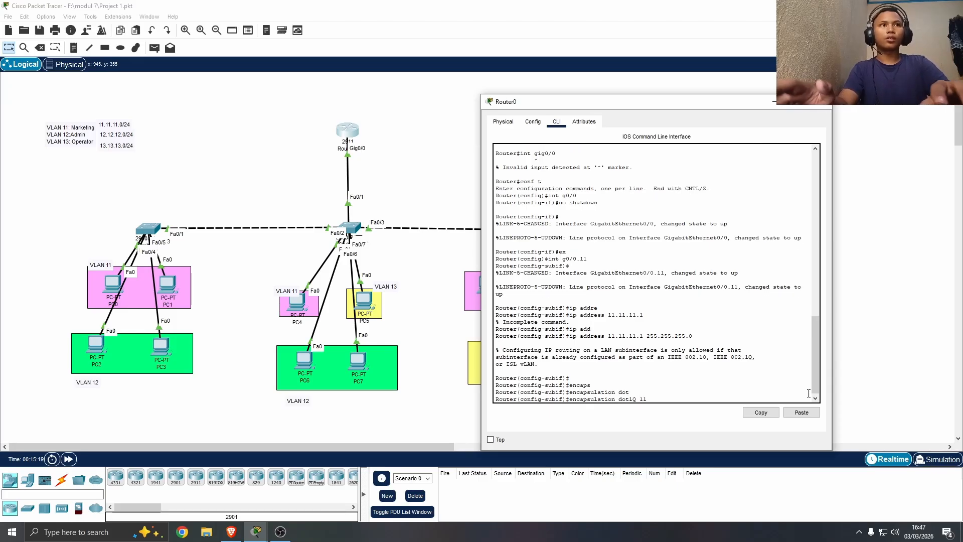
pyautogui.press('Return')
# Assign IP address 11.11.11.1 with mask 255.255.255.0 to subinterface g0/0.11 and leave it with "ex"
pyautogui.write('ip')
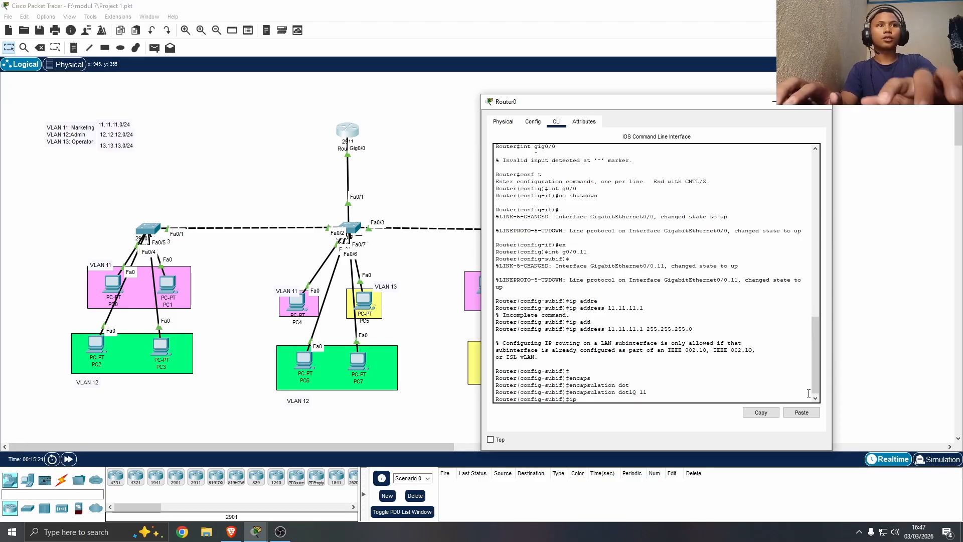
pyautogui.write(' address')
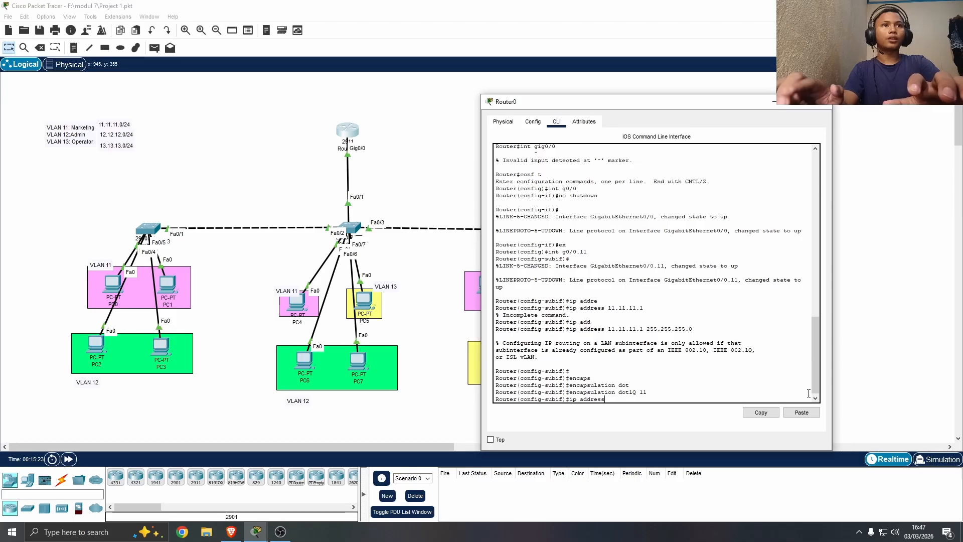
pyautogui.write(' 11.11.')
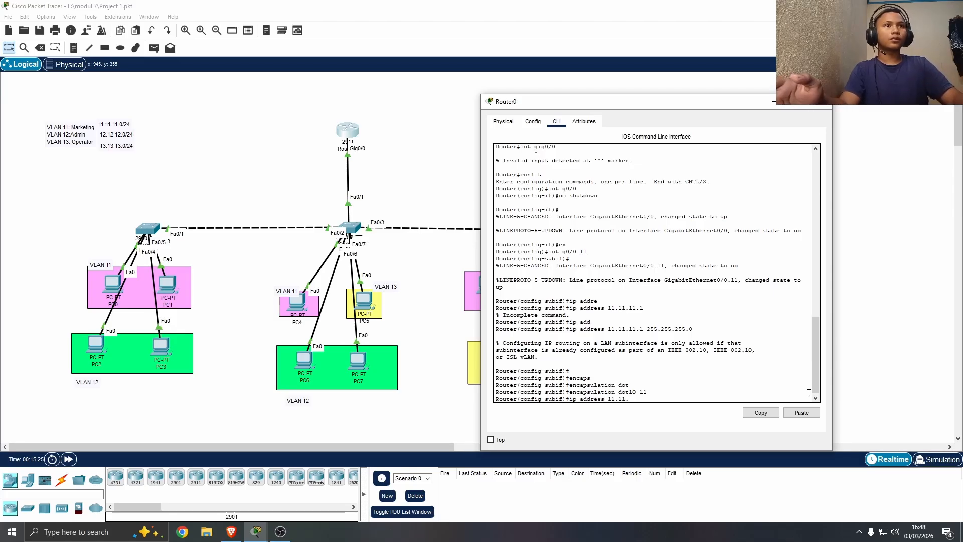
pyautogui.write('11.1 ')
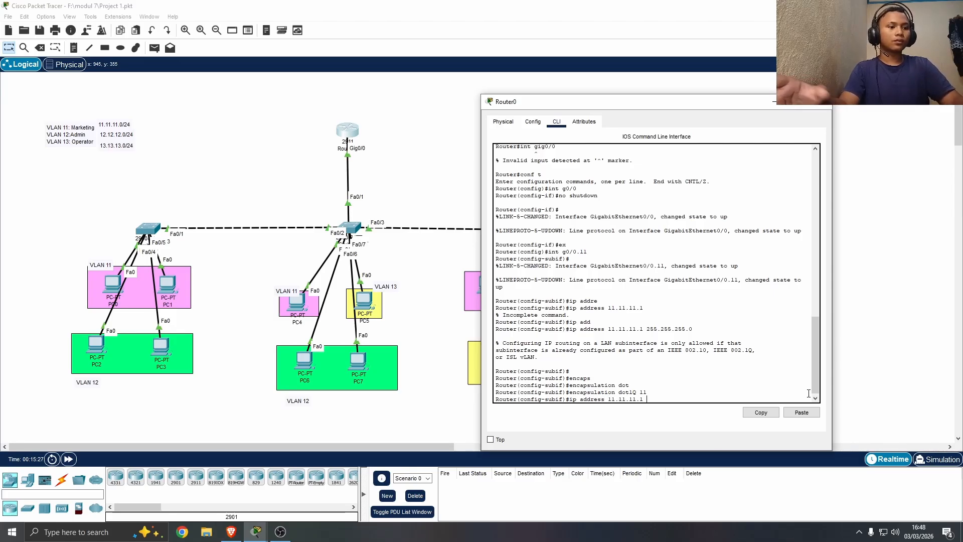
pyautogui.write('255.255')
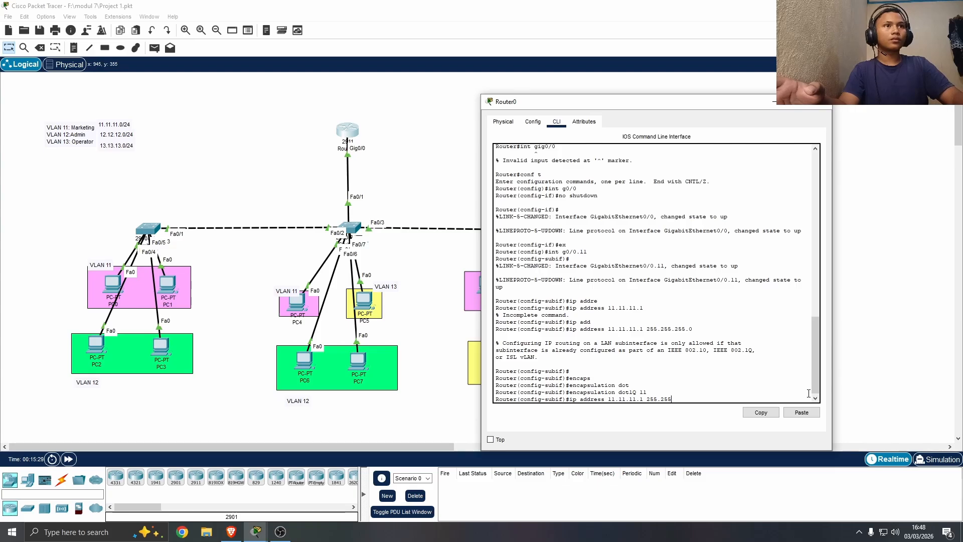
pyautogui.write('.255.0')
pyautogui.press('Return')
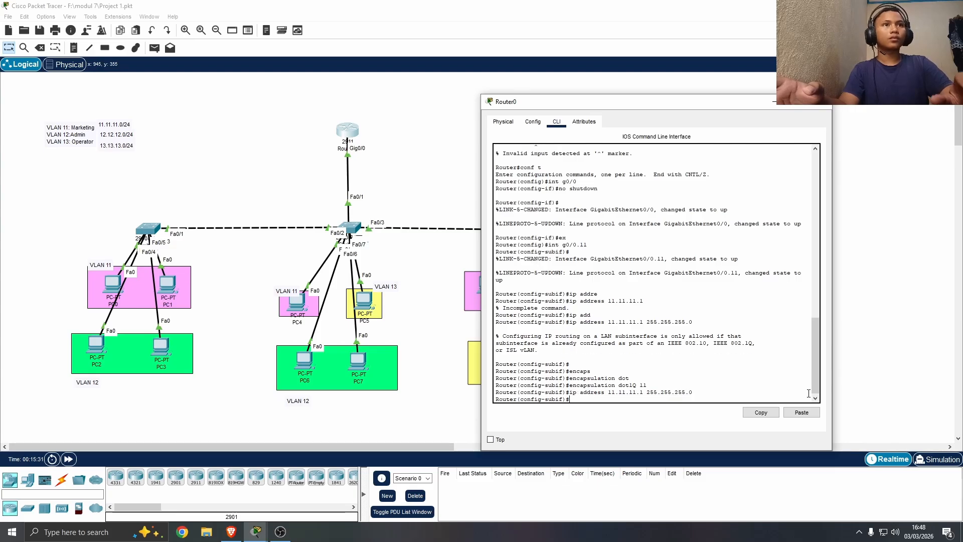
pyautogui.write('ex')
pyautogui.press('Return')
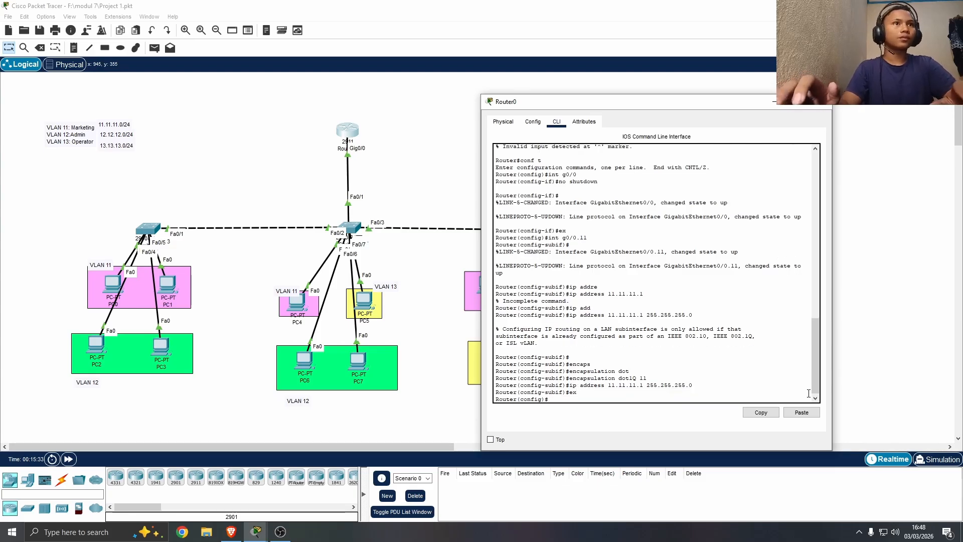
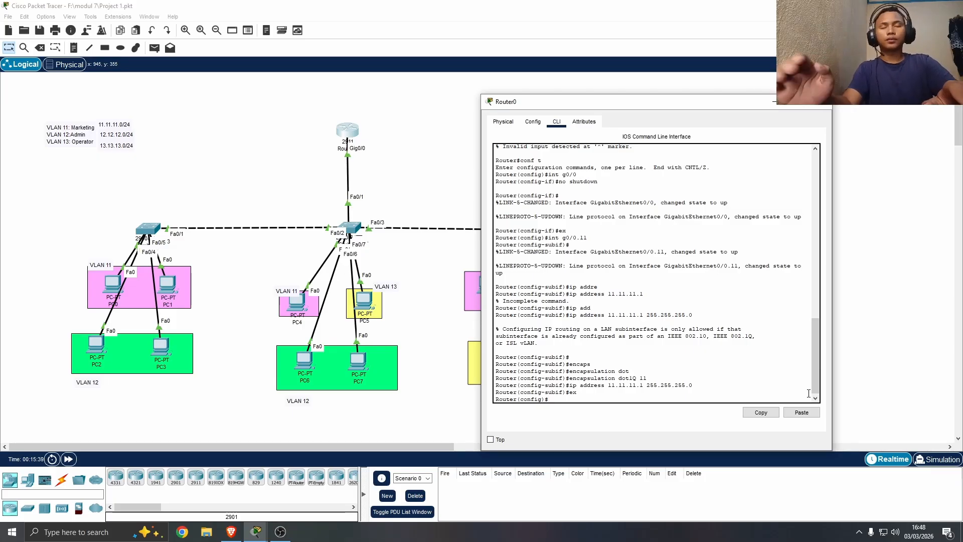
# Create the VLAN 12 subinterface on Router0 with "int g0/0.12"
pyautogui.write('int')
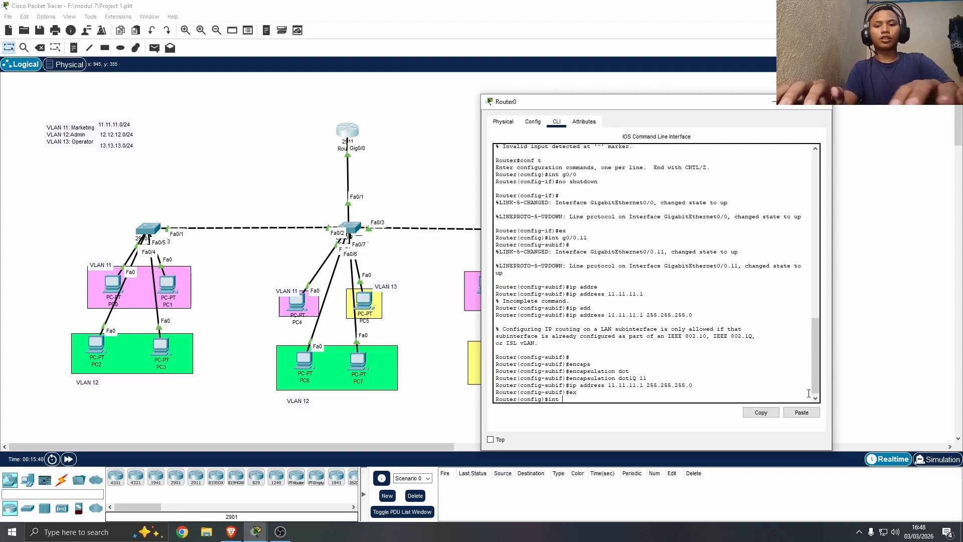
pyautogui.write(' g0/-0')
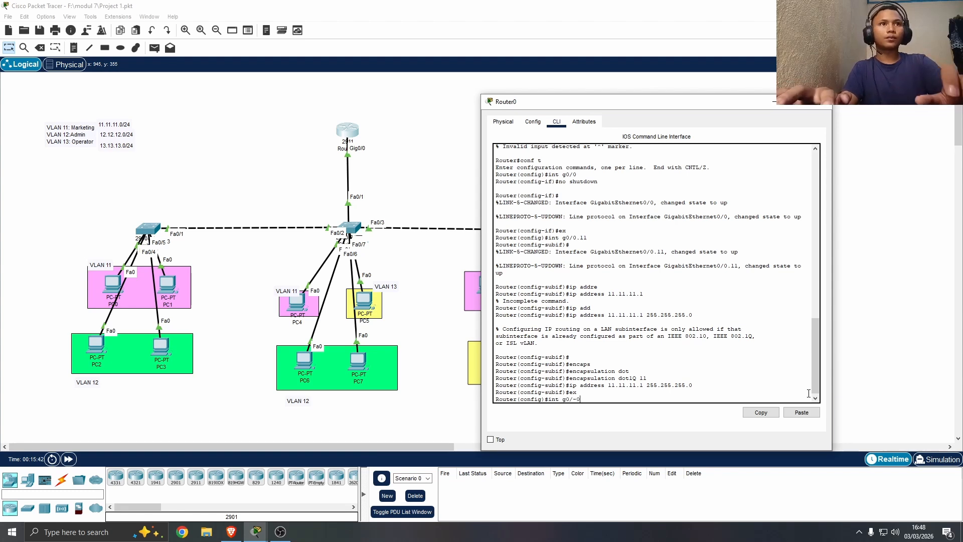
pyautogui.press('BackSpace')
pyautogui.press('BackSpace')
pyautogui.write('0')
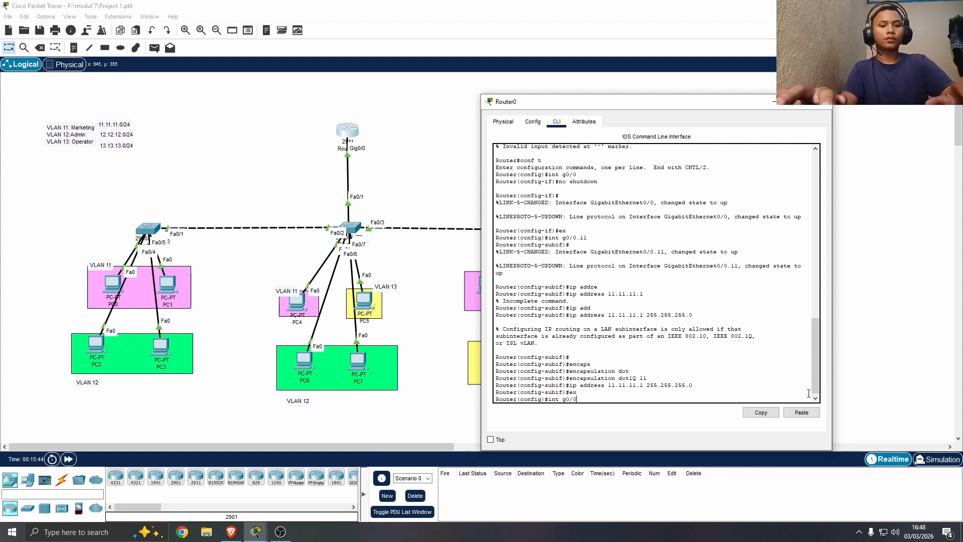
pyautogui.write('.12')
pyautogui.press('Return')
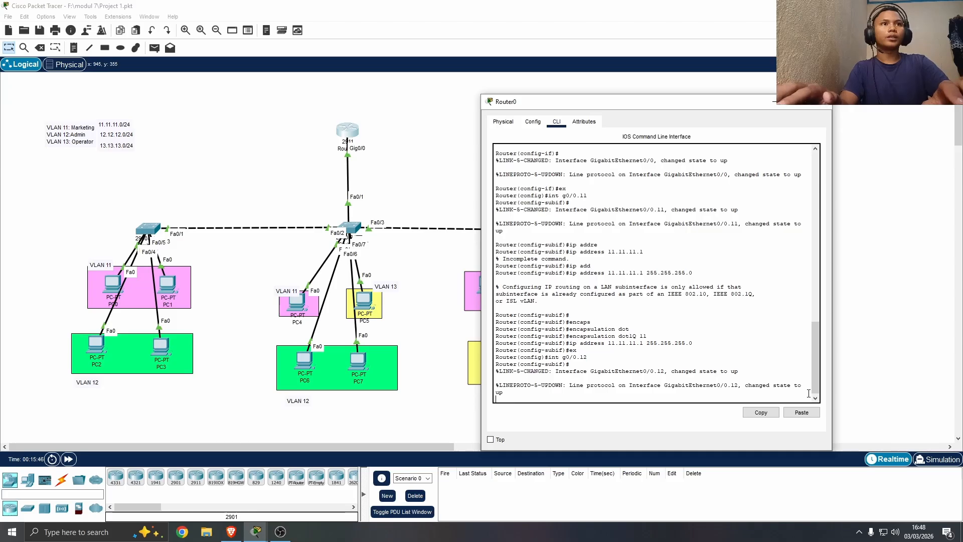
pyautogui.press('Return')
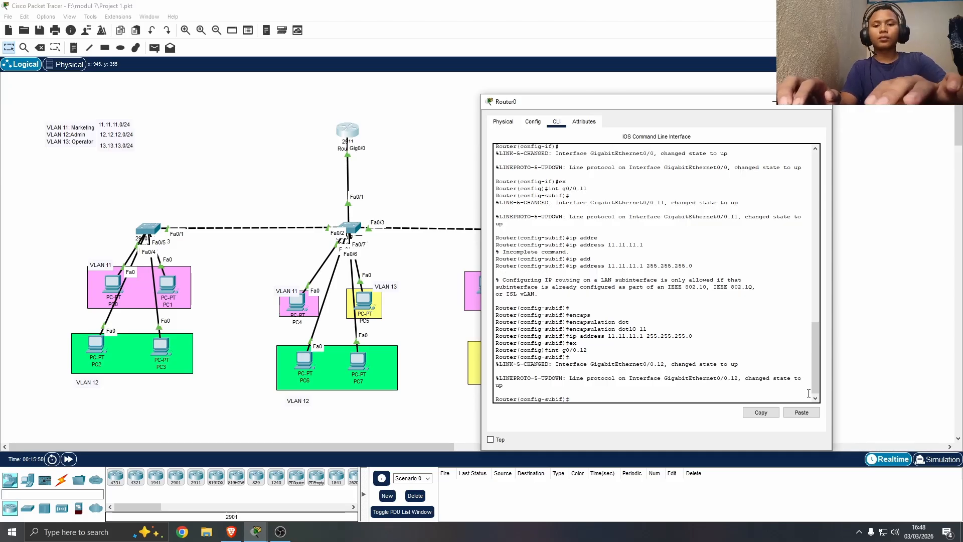
pyautogui.write('in')
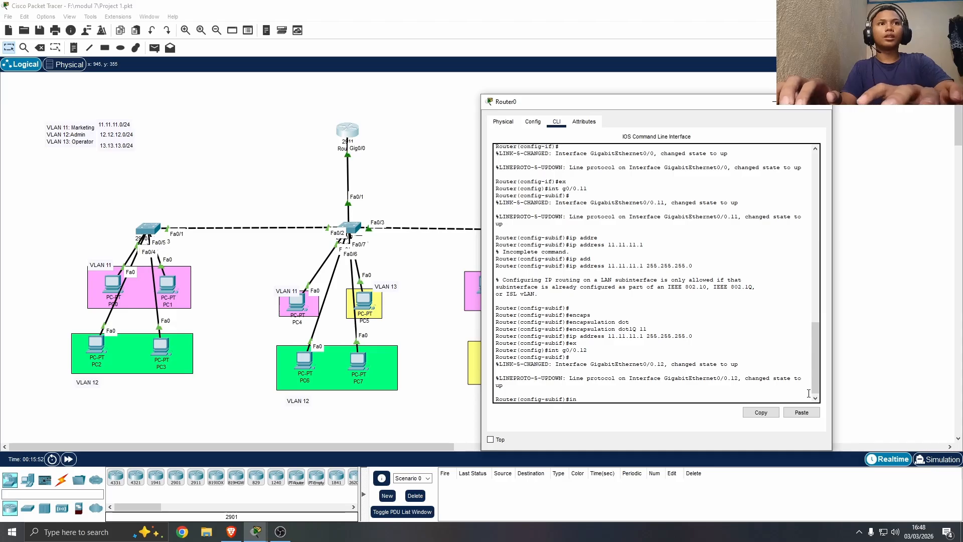
pyautogui.press('BackSpace')
pyautogui.press('BackSpace')
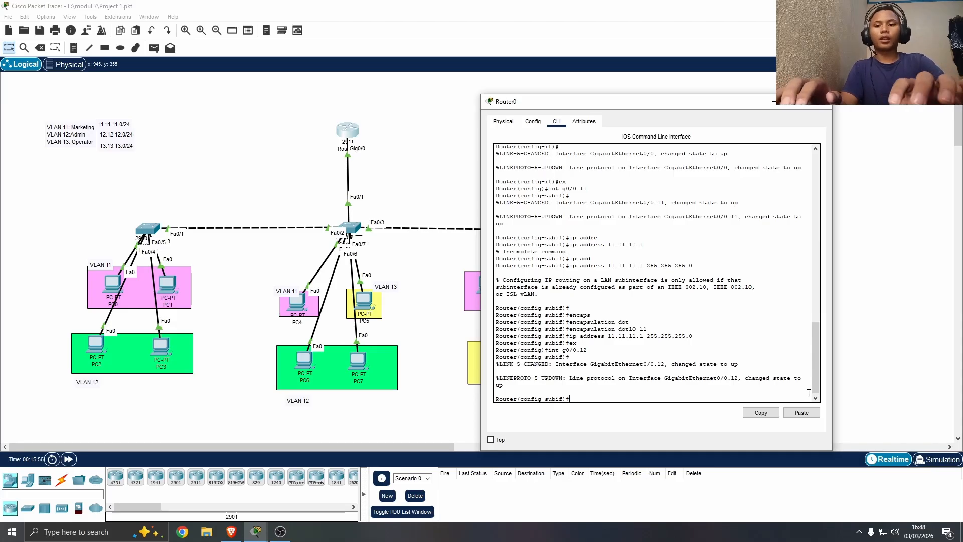
# Set 802.1Q encapsulation for VLAN 12 on subinterface g0/0.12 with "encapsulation dot1Q 12"
pyautogui.write('enca')
pyautogui.press('Tab')
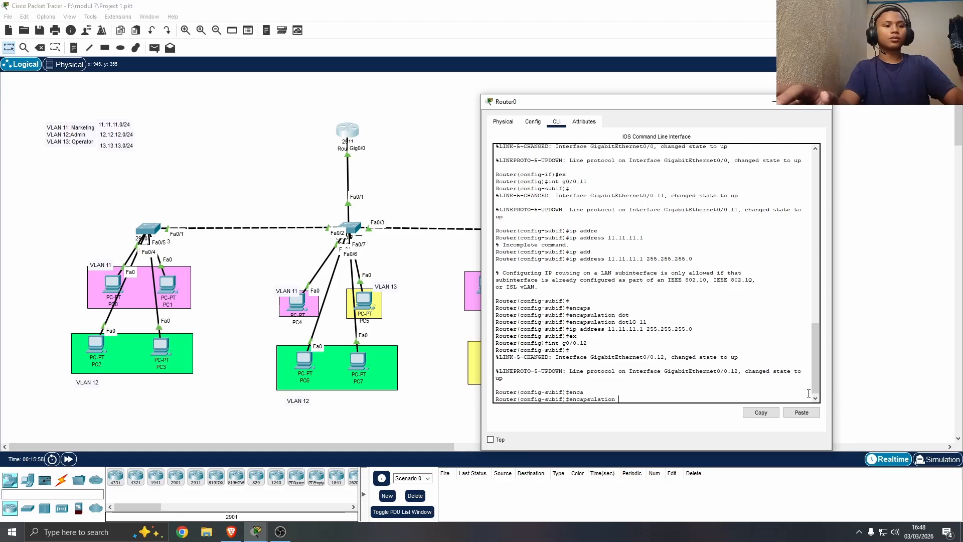
pyautogui.write('dot')
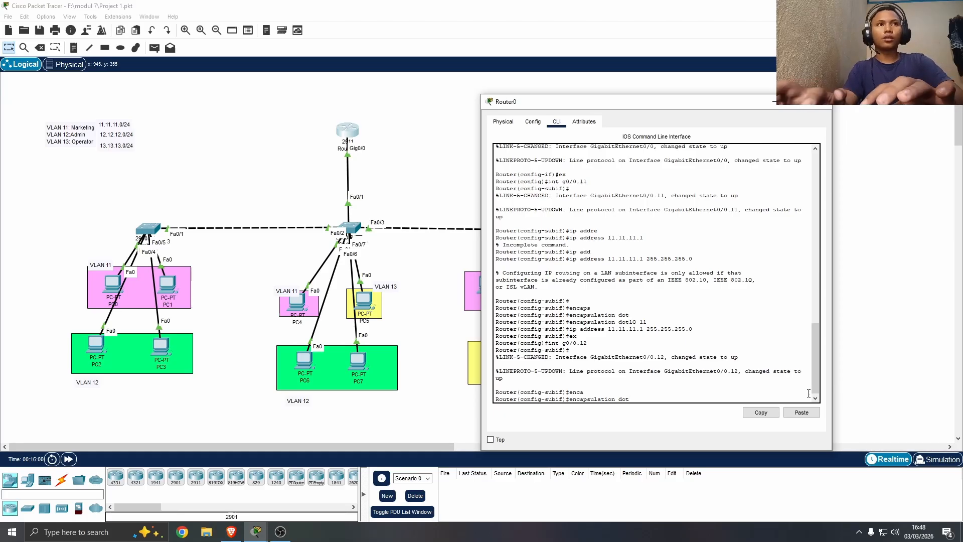
pyautogui.press('Tab')
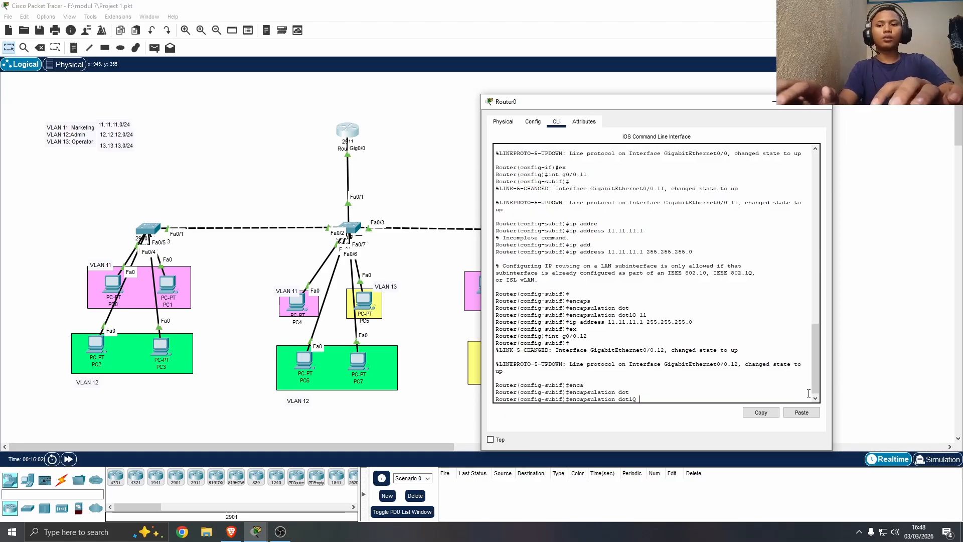
pyautogui.write('12')
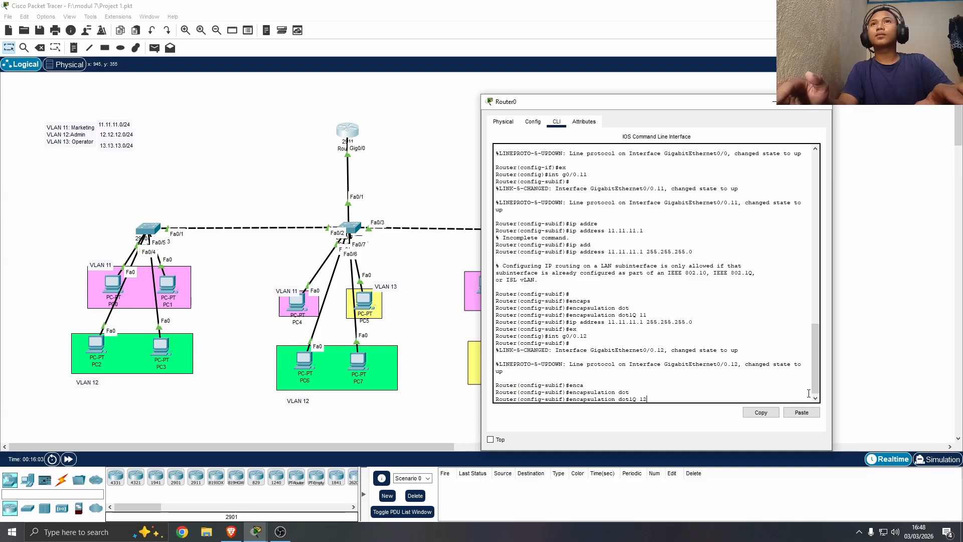
pyautogui.press('Return')
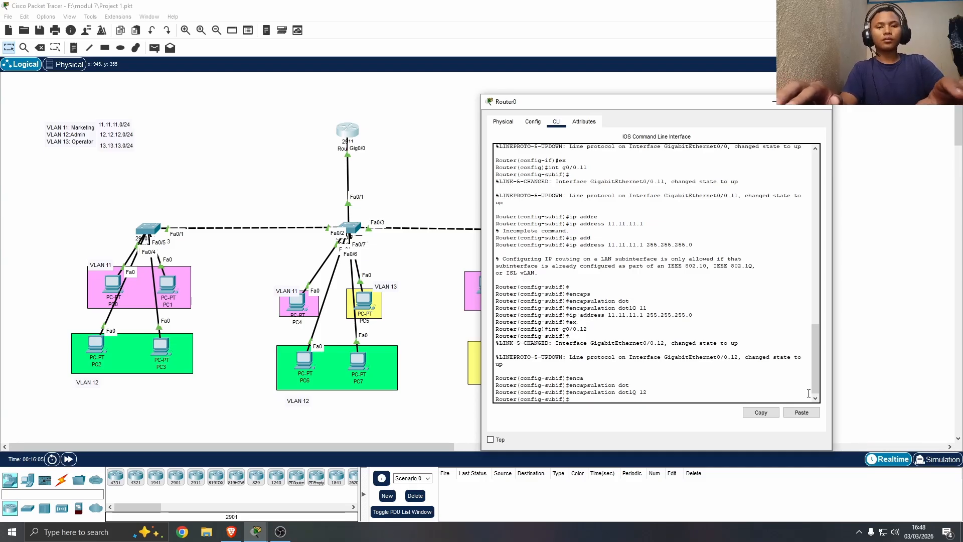
pyautogui.write('ip a')
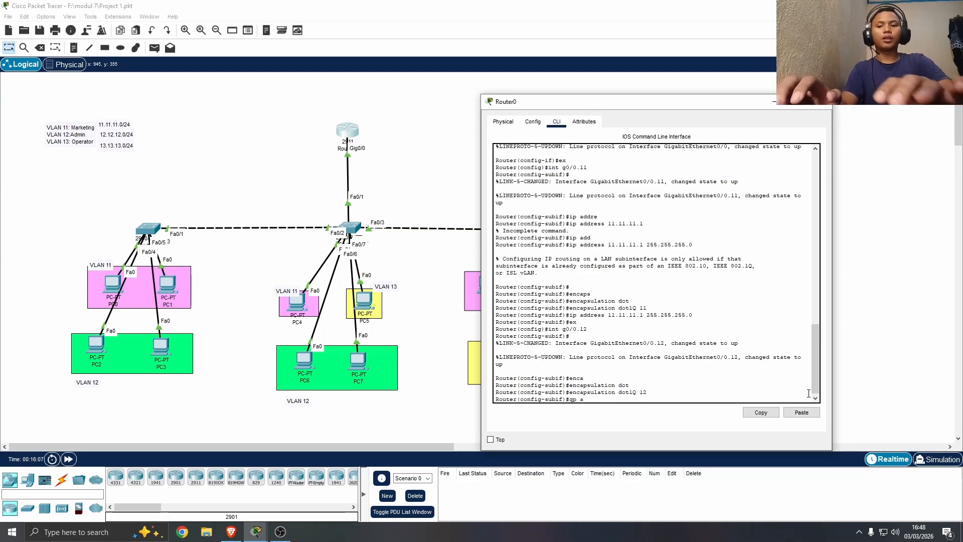
pyautogui.write('ddress')
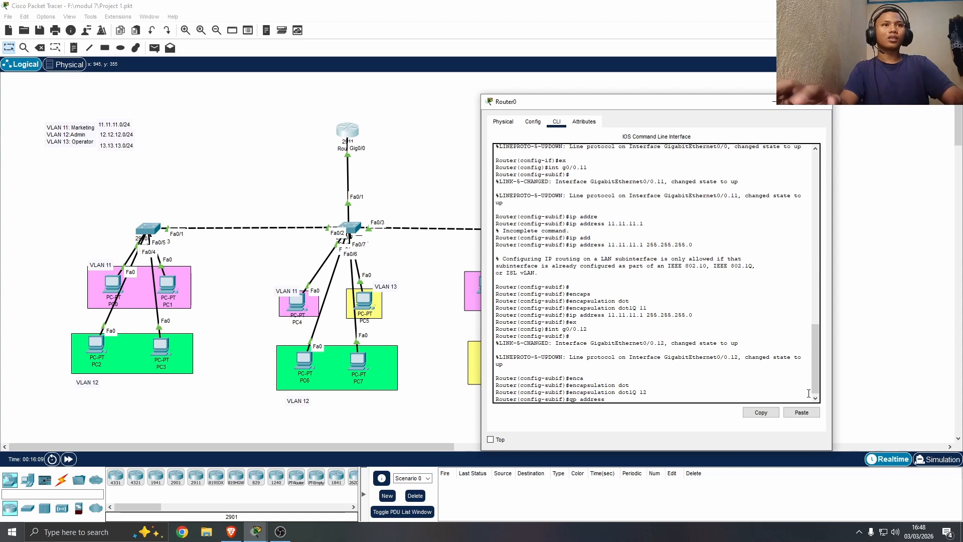
pyautogui.press('BackSpace')
pyautogui.press('BackSpace')
pyautogui.press('BackSpace')
pyautogui.press('BackSpace')
pyautogui.press('BackSpace')
pyautogui.press('BackSpace')
pyautogui.press('BackSpace')
pyautogui.press('BackSpace')
pyautogui.press('BackSpace')
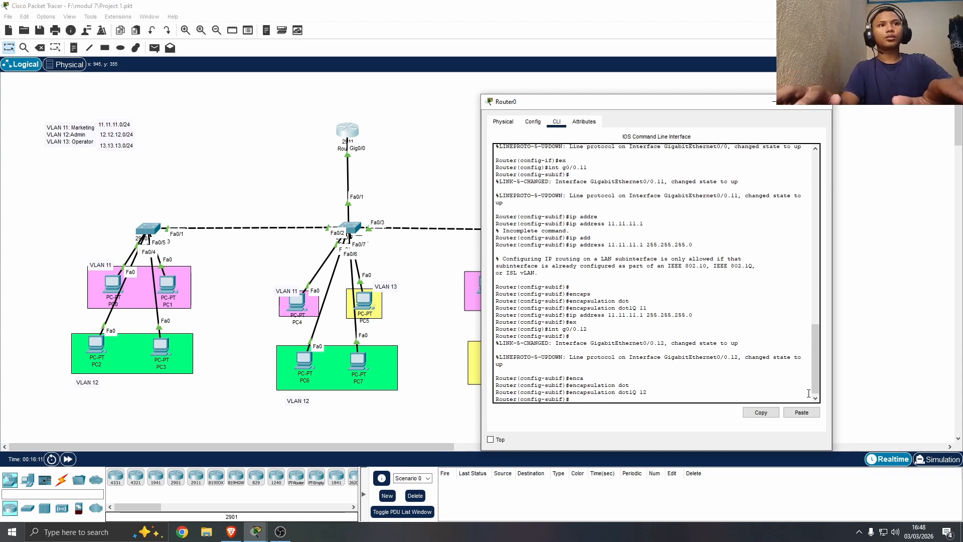
# Assign IP address 12.12.12.1 with mask 255.255.255.0 to subinterface g0/0.12 and leave it with "ex"
pyautogui.write('ip address')
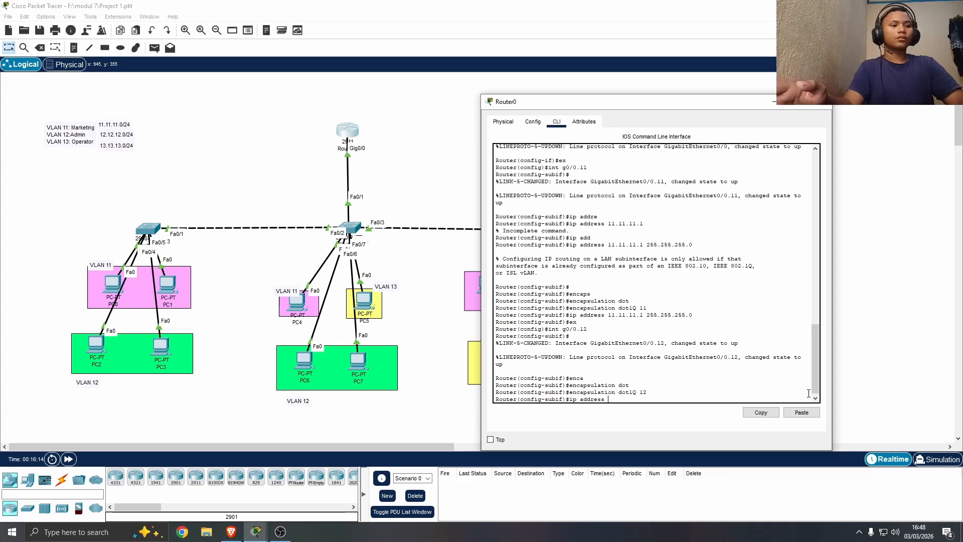
pyautogui.write(' 12.12.12.')
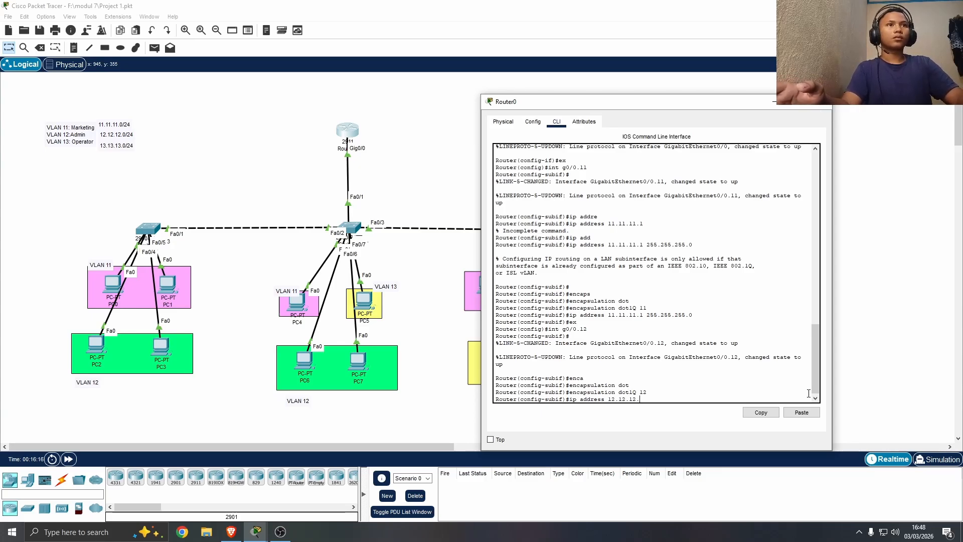
pyautogui.write('1 ')
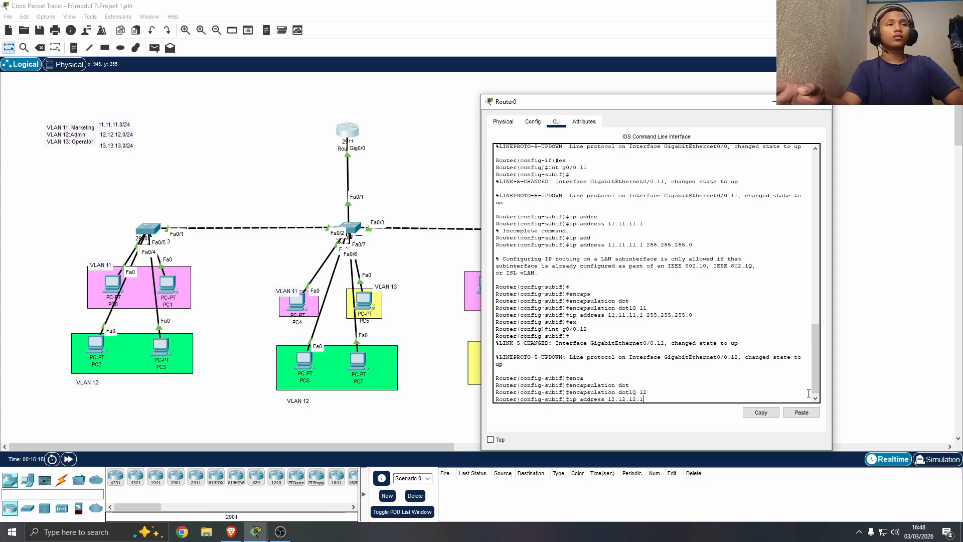
pyautogui.write('255.')
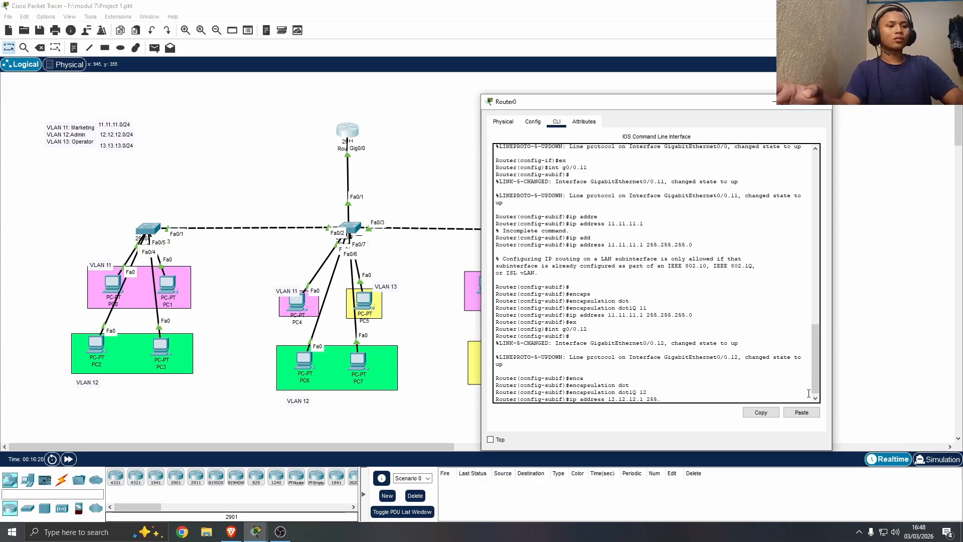
pyautogui.write('255.255.')
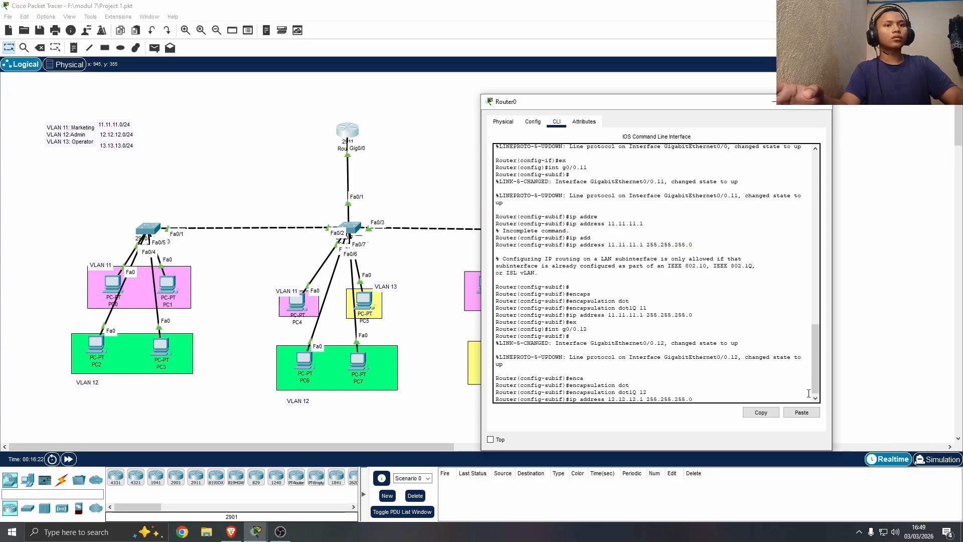
pyautogui.write('0')
pyautogui.press('Return')
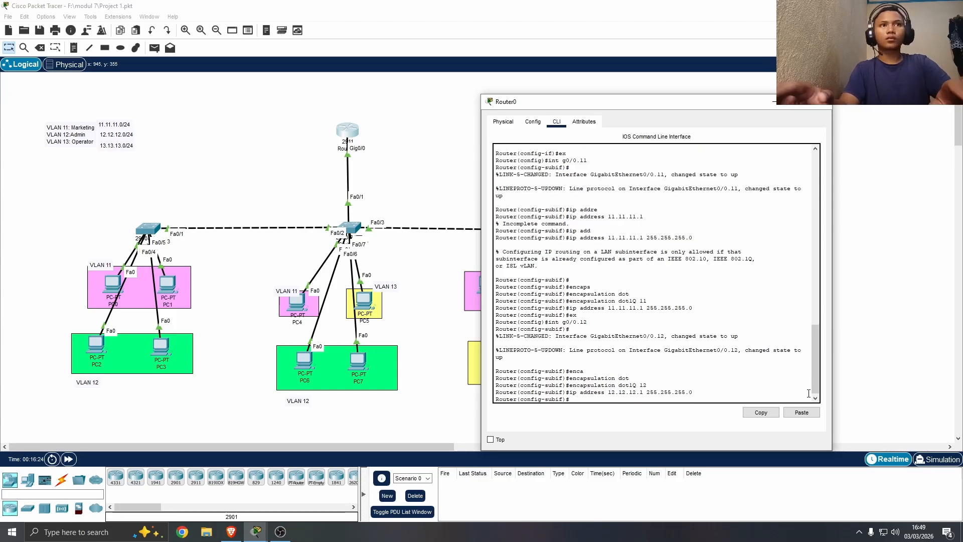
pyautogui.write('ex')
pyautogui.press('Return')
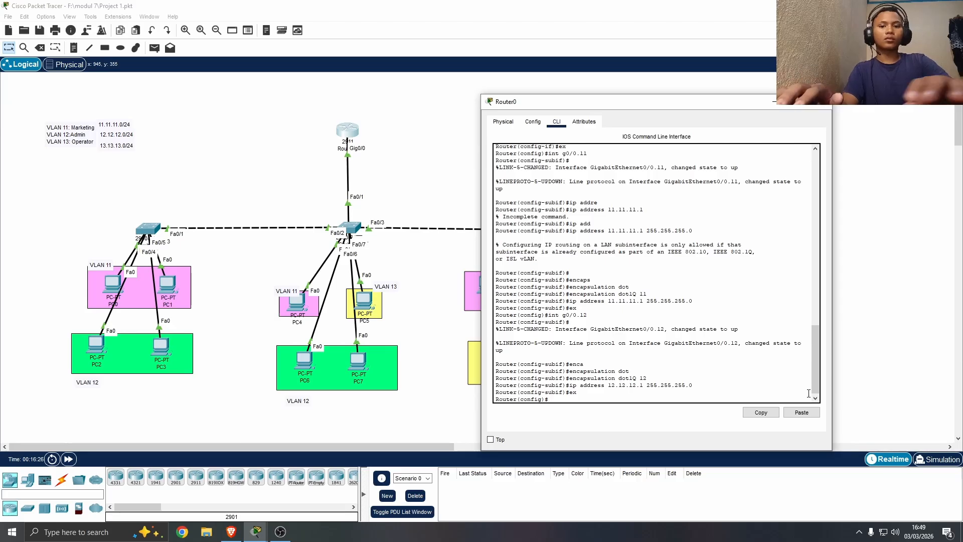
# Create the VLAN 13 subinterface on Router0 with "int g0/0.13"
pyautogui.write('int g0/0')
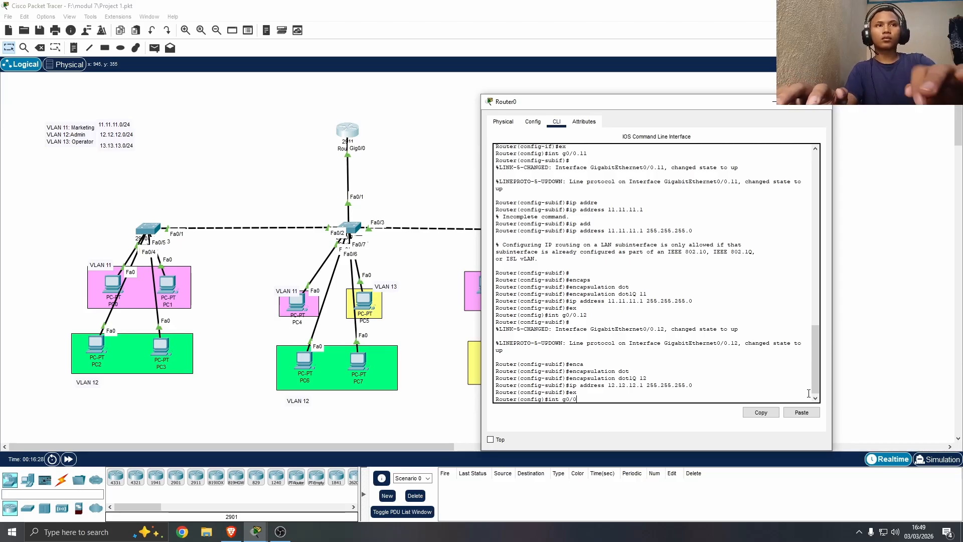
pyautogui.write('.13')
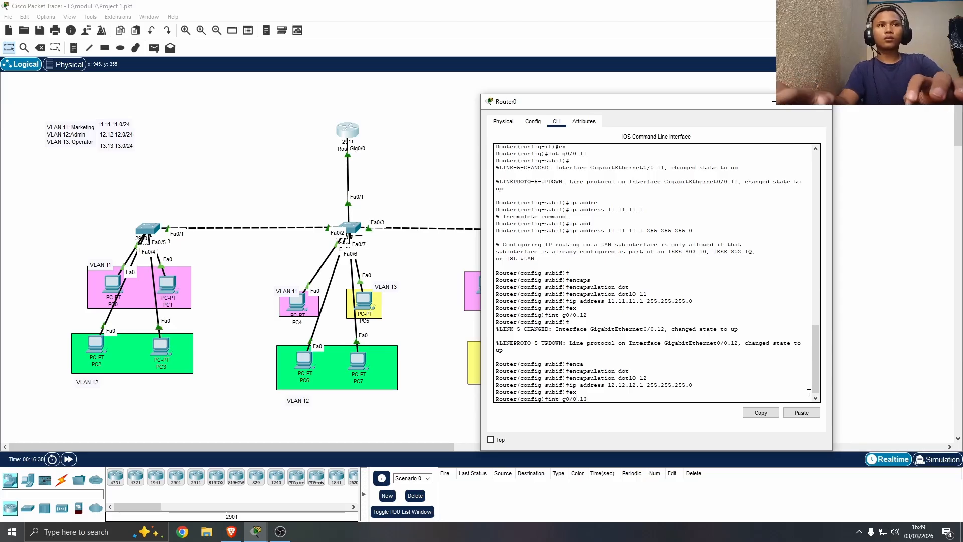
pyautogui.press('Return')
pyautogui.press('Return')
# Set 802.1Q encapsulation for VLAN 13 on subinterface g0/0.13 with "encapsulation dot1Q 13"
pyautogui.write('er(config-subif)#e')
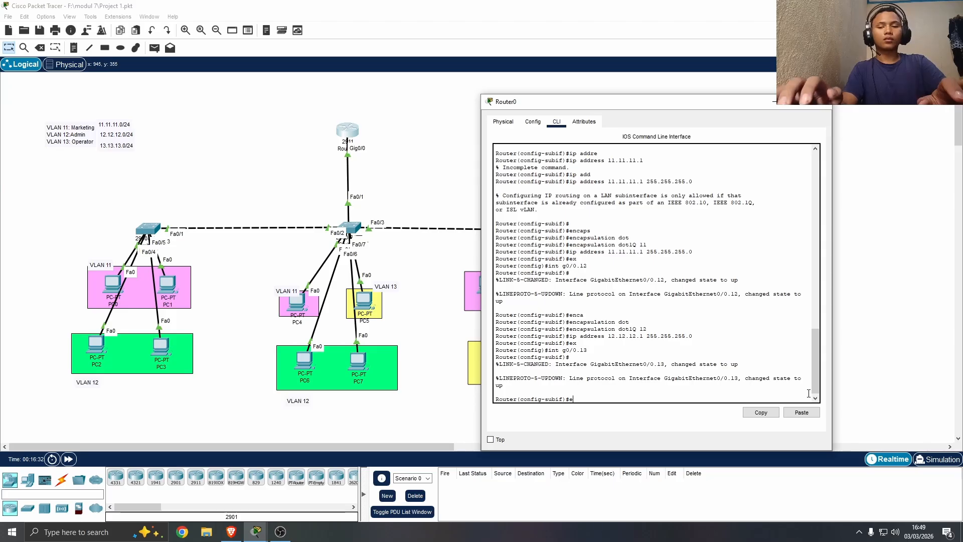
pyautogui.write('na')
pyautogui.press('Tab')
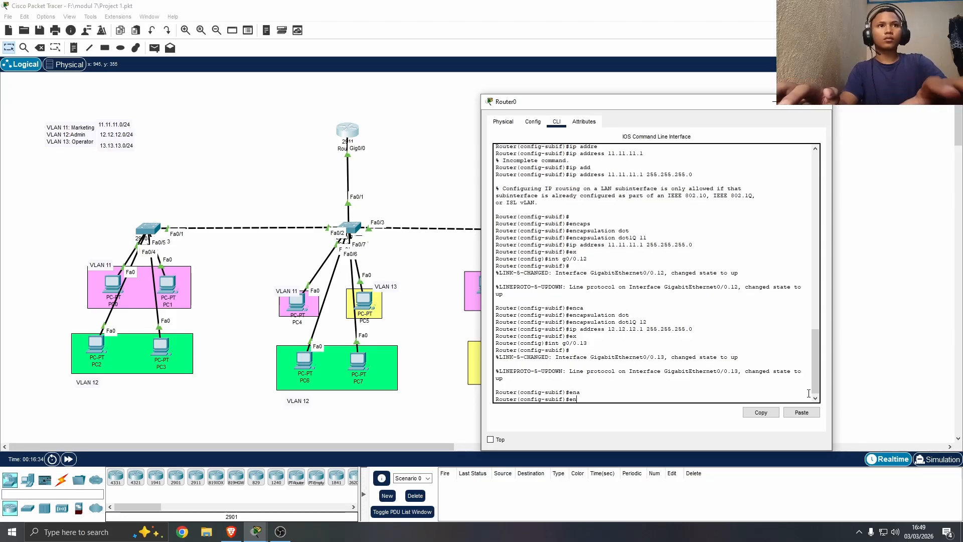
pyautogui.write('c')
pyautogui.press('Tab')
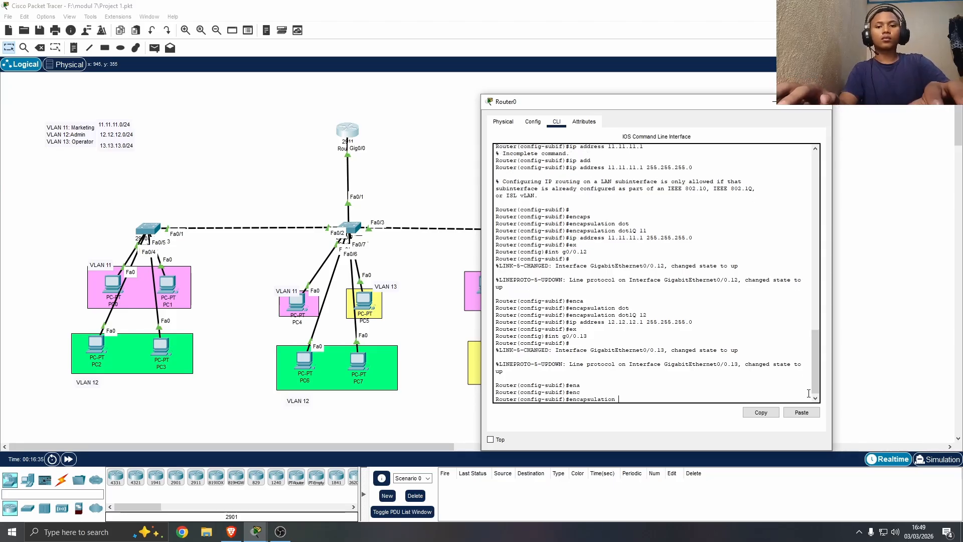
pyautogui.write('d')
pyautogui.press('Tab')
pyautogui.write('13')
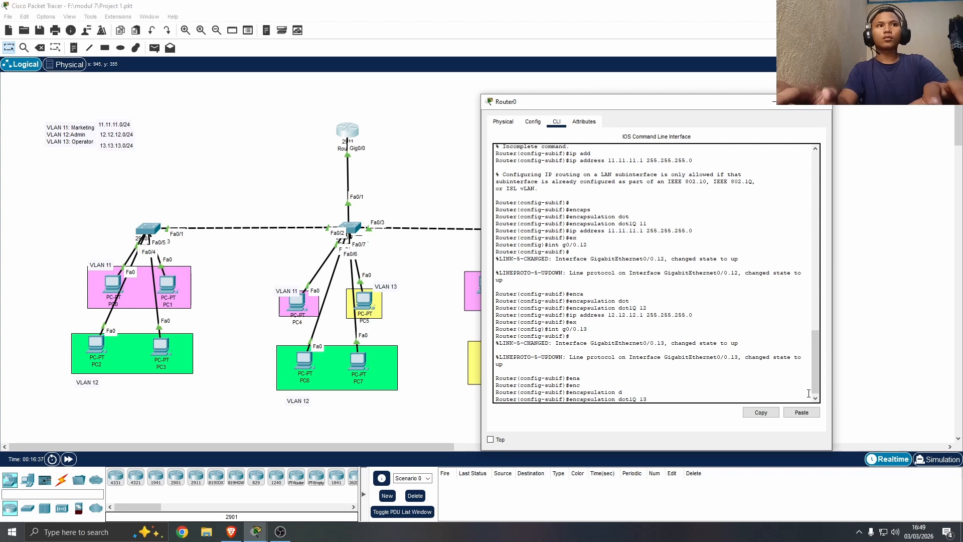
pyautogui.press('Return')
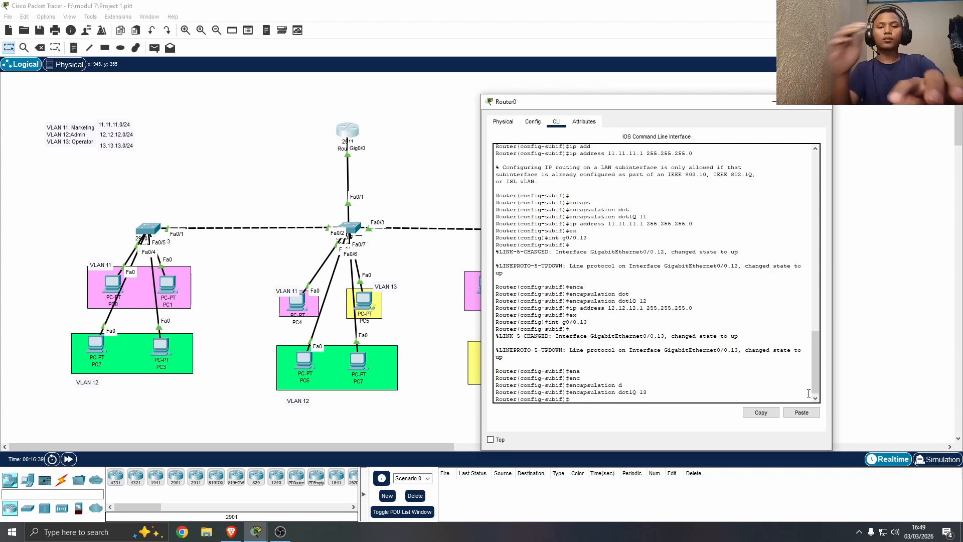
# Assign IP address 13.13.13.1 with mask 255.255.255.0 to subinterface g0/0.13 and leave it with "ex"
pyautogui.write('ip address ')
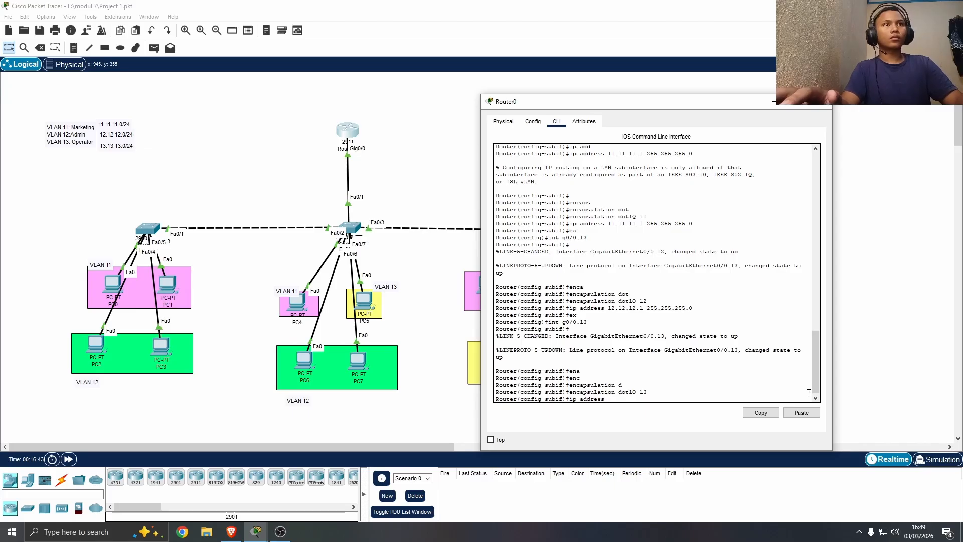
pyautogui.write('13.13.13.')
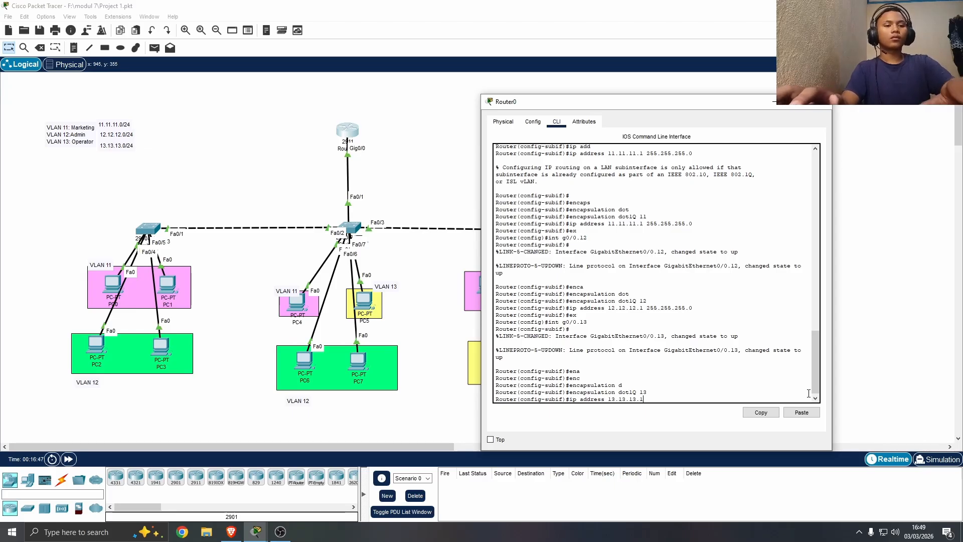
pyautogui.write('1 255.255.2')
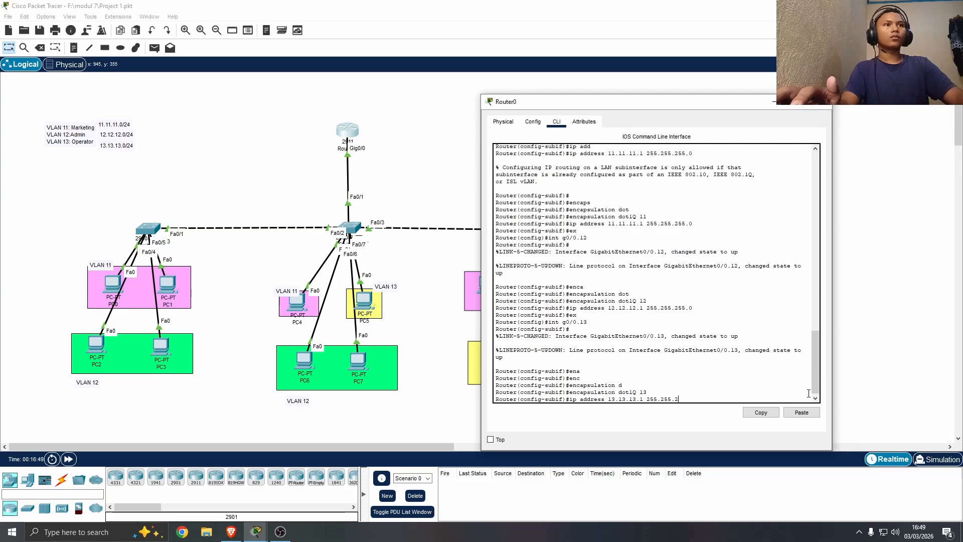
pyautogui.write('55.0')
pyautogui.press('Return')
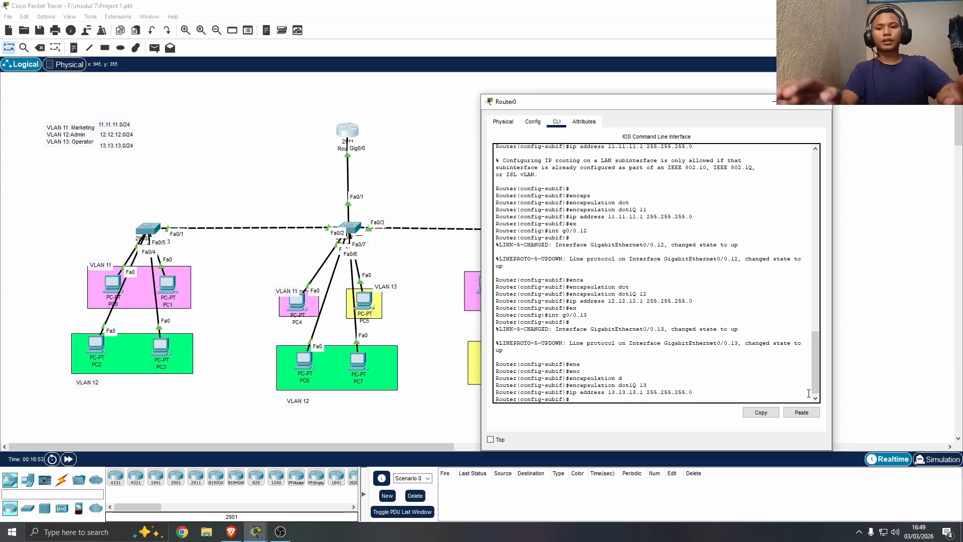
pyautogui.write('ex')
pyautogui.press('Return')
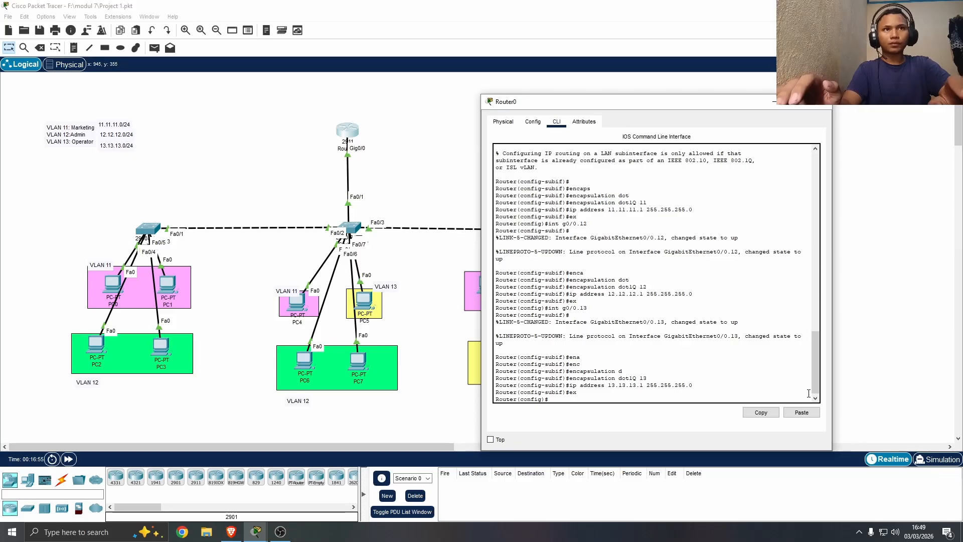
pyautogui.press('Return')
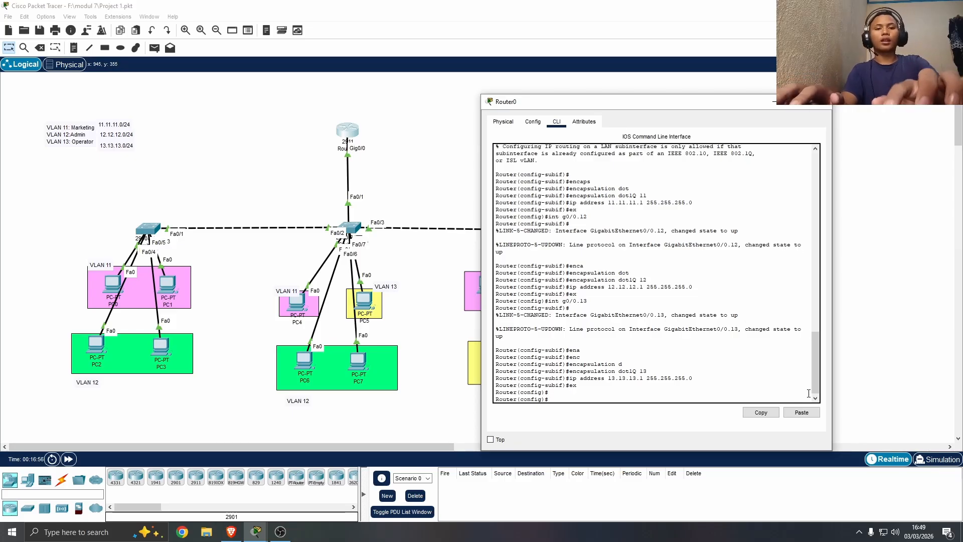
# Try to create a DHCP pool on Router0 with "ip dhcp pool" and no pool name
pyautogui.write('ip')
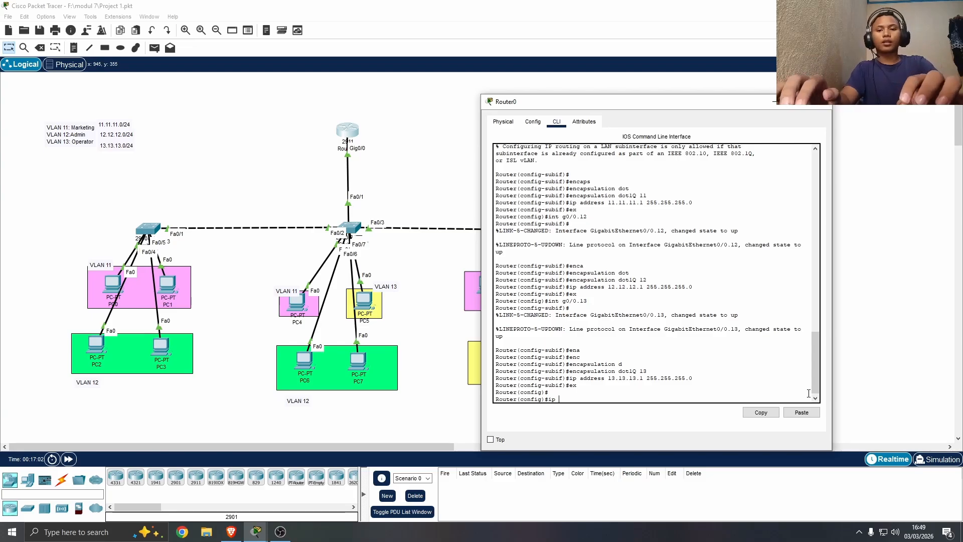
pyautogui.write(' dh')
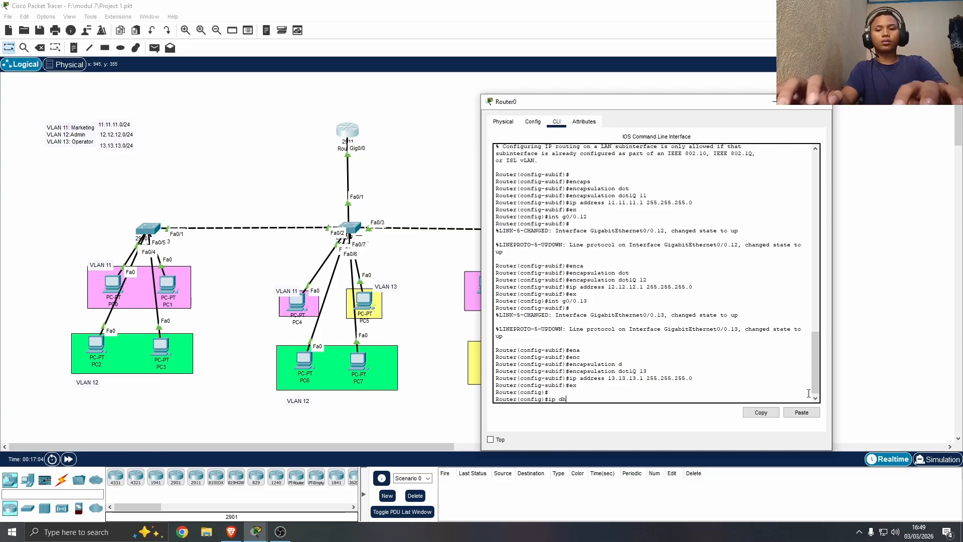
pyautogui.write('cp poo')
pyautogui.press('Tab')
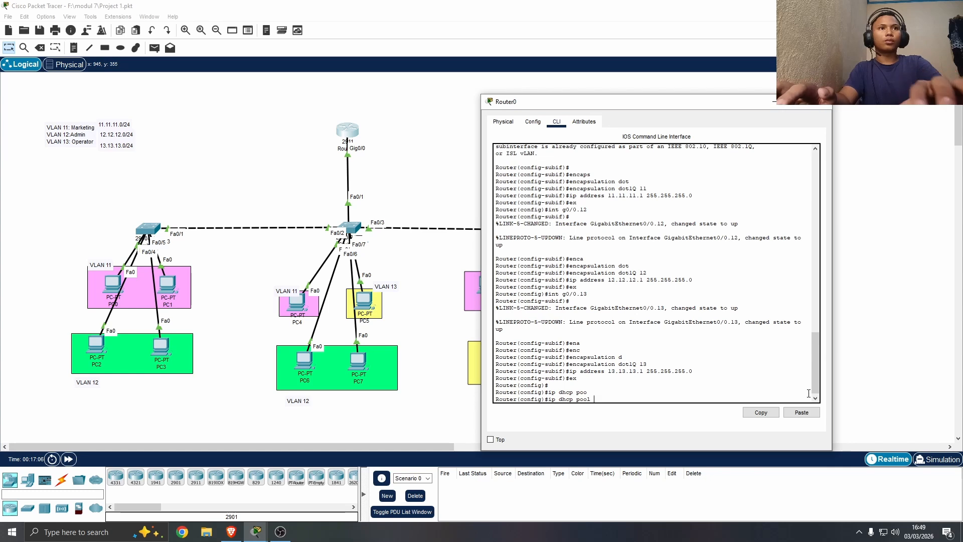
pyautogui.press('Return')
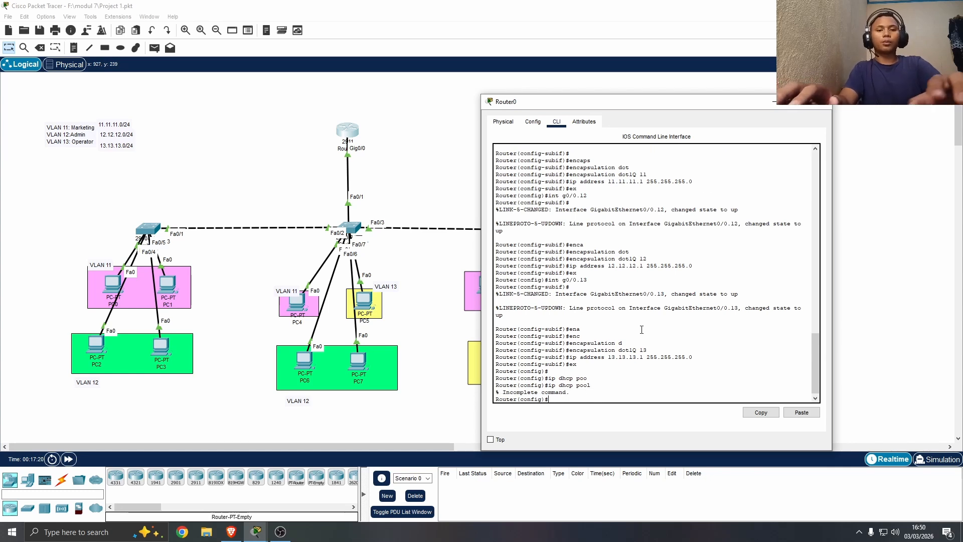
# Create a DHCP pool named VLAN11 on Router0 with "ip dhcp pool VLAN11"
pyautogui.write('ip d')
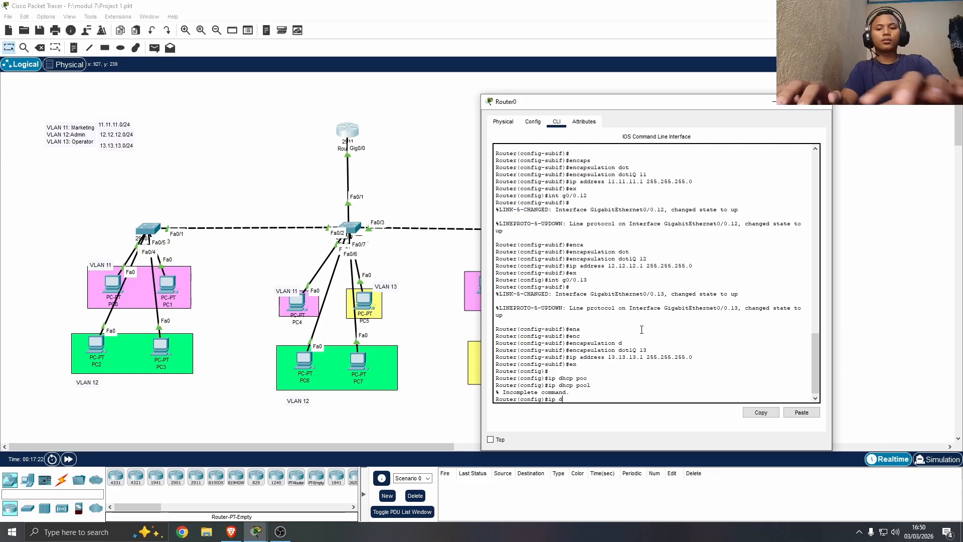
pyautogui.write('hcp p')
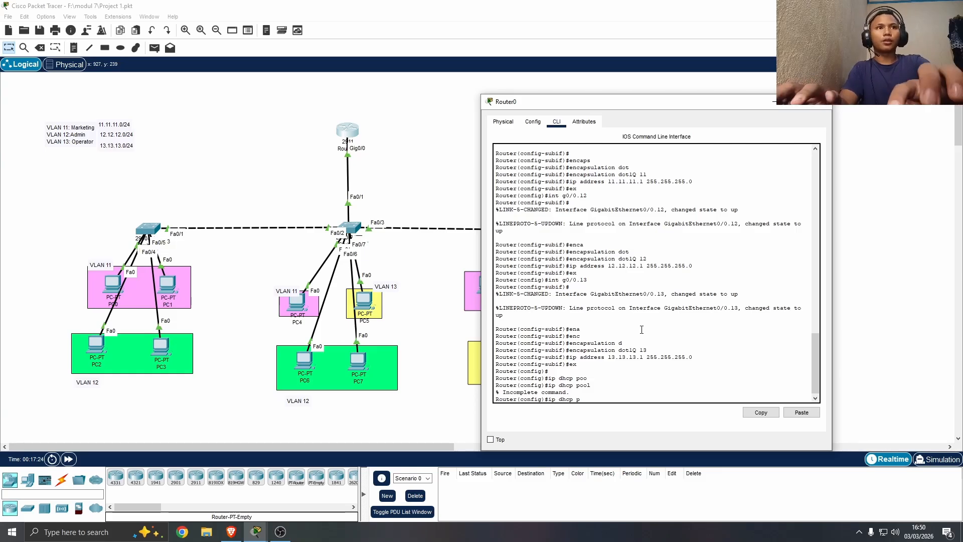
pyautogui.write('ool V')
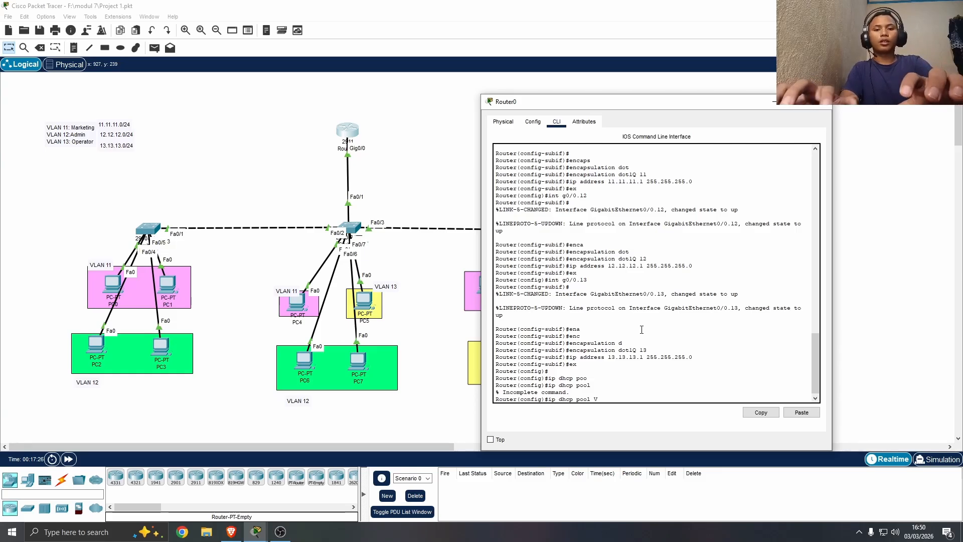
pyautogui.write('LAN1')
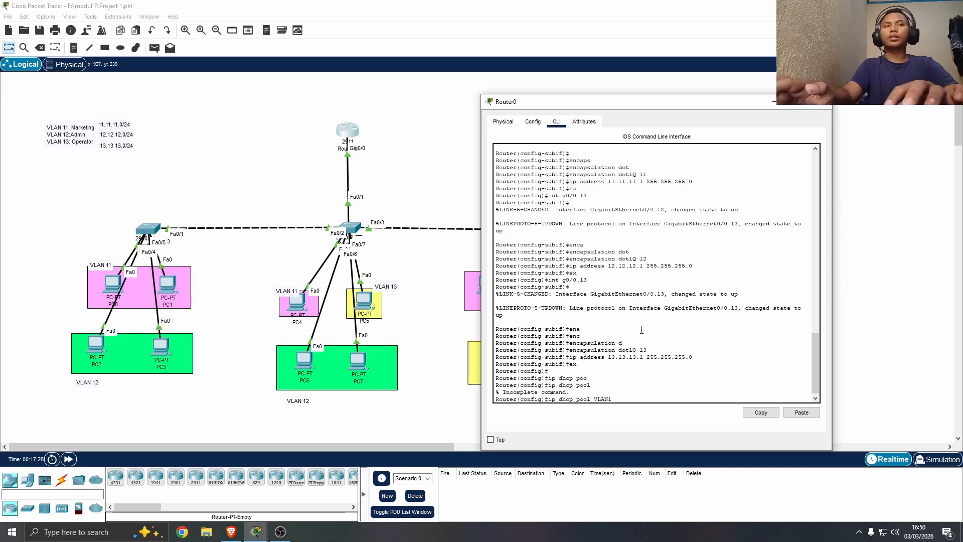
pyautogui.write('1')
pyautogui.press('Return')
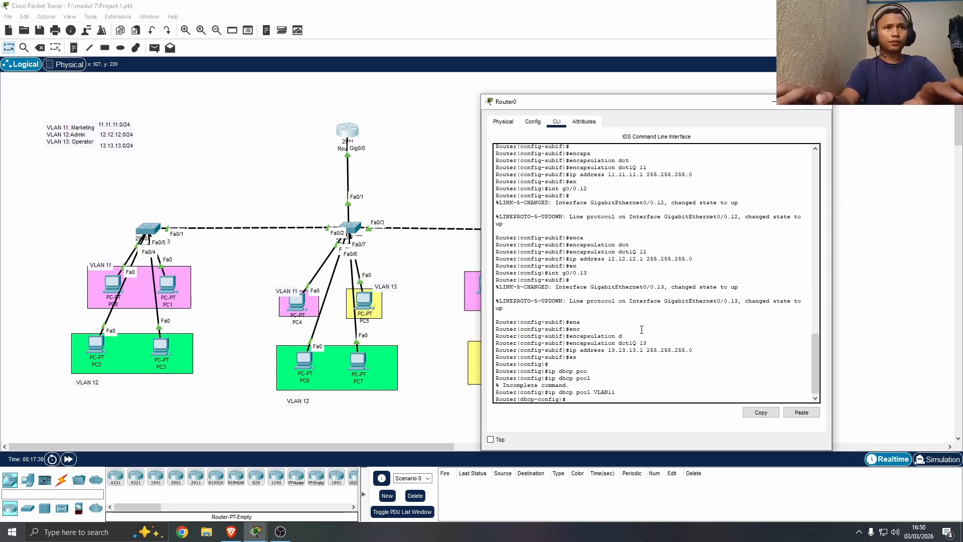
# Set the address range of DHCP pool VLAN11 with "network 11.11.11.0 255.255.255.0"
pyautogui.write('ne')
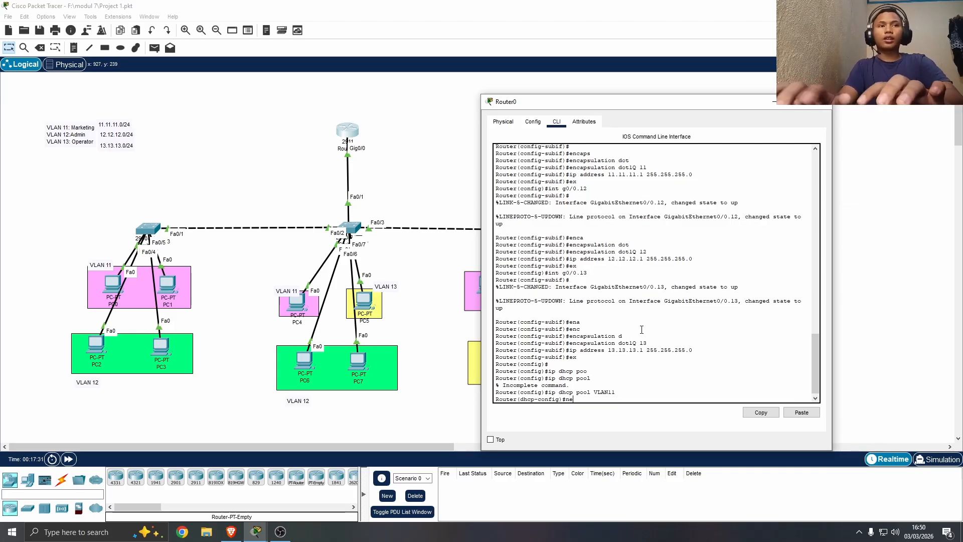
pyautogui.write('twork')
pyautogui.press('Tab')
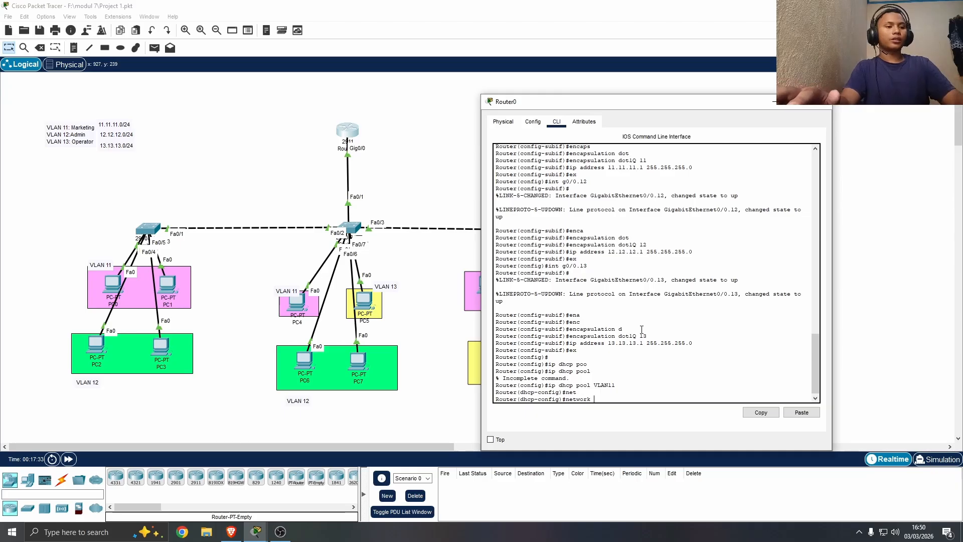
pyautogui.write('11.11.11.0 255')
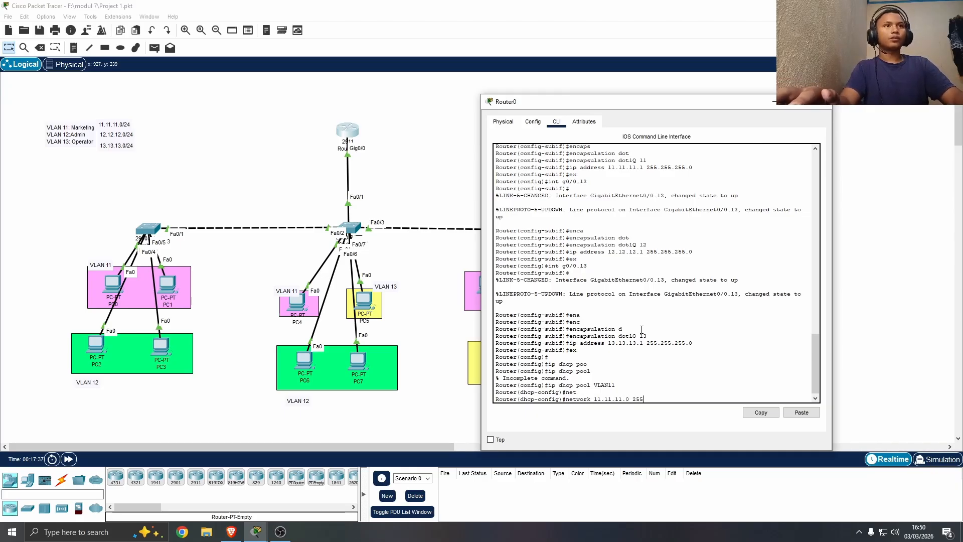
pyautogui.write('.255.255.')
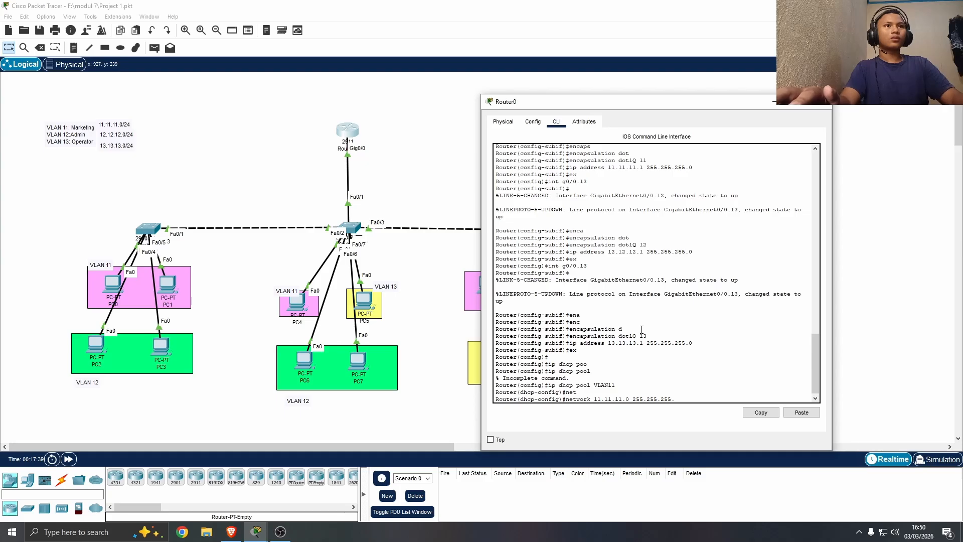
pyautogui.write('0')
pyautogui.press('Return')
# Set the default gateway of DHCP pool VLAN11 with "default-router 11.11.11.1"
pyautogui.write('dhcp-config)#')
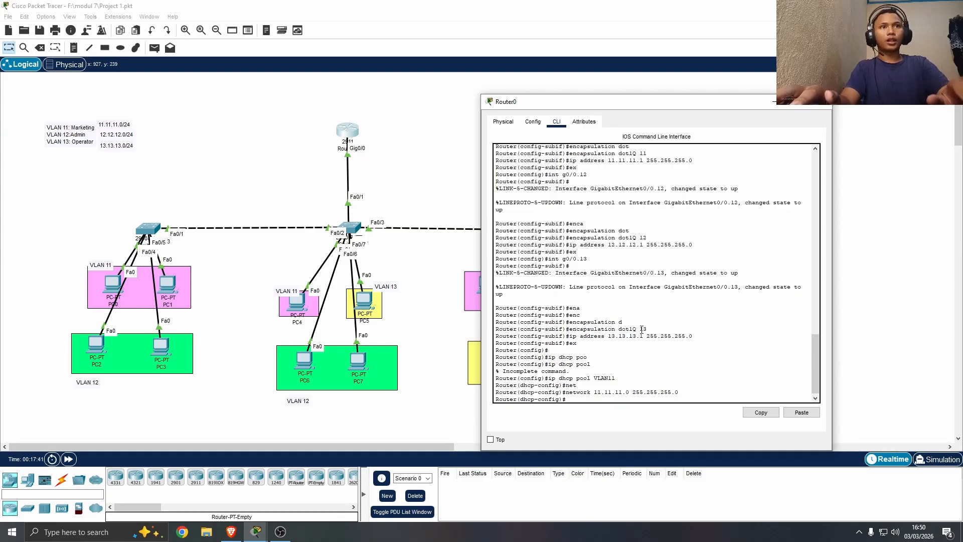
pyautogui.write('ef')
pyautogui.press('Tab')
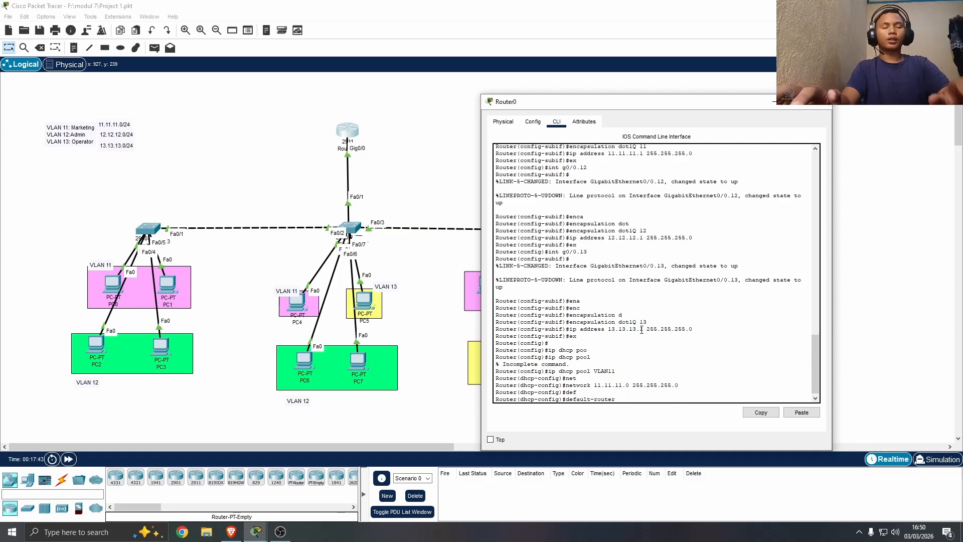
pyautogui.write('11.11.11.')
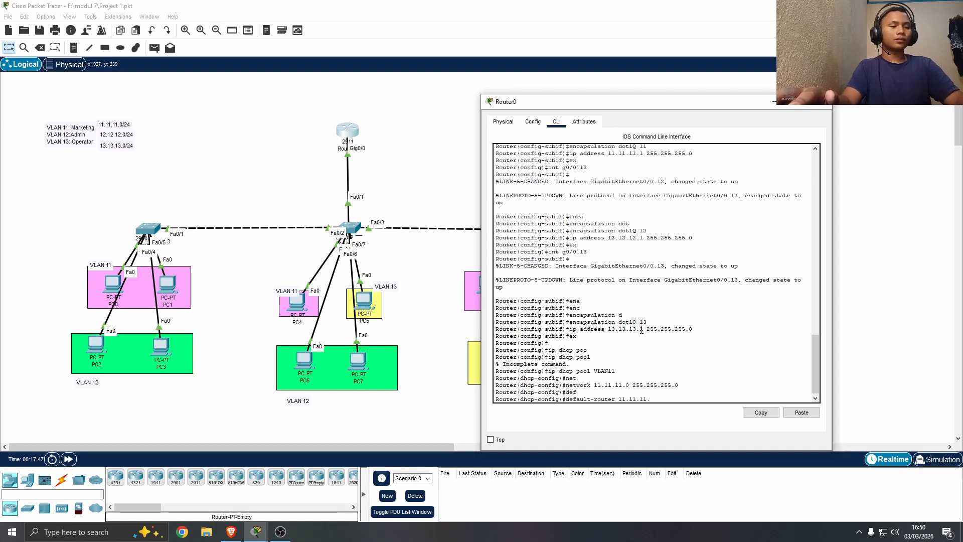
pyautogui.write('1')
pyautogui.press('Return')
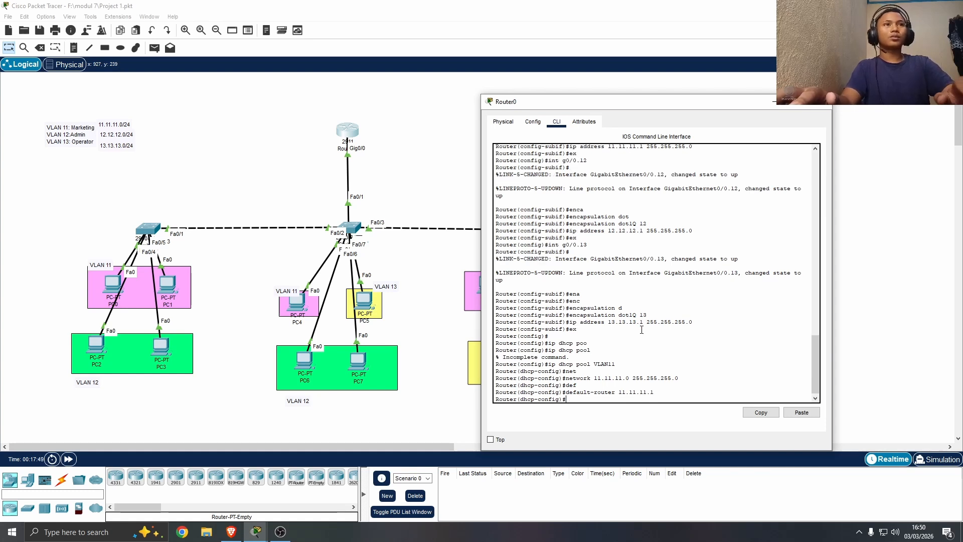
# Set the DNS server of DHCP pool VLAN11 with "dns-server 8.8.8.8" and leave the pool with "ex"
pyautogui.write('db')
pyautogui.press('Tab')
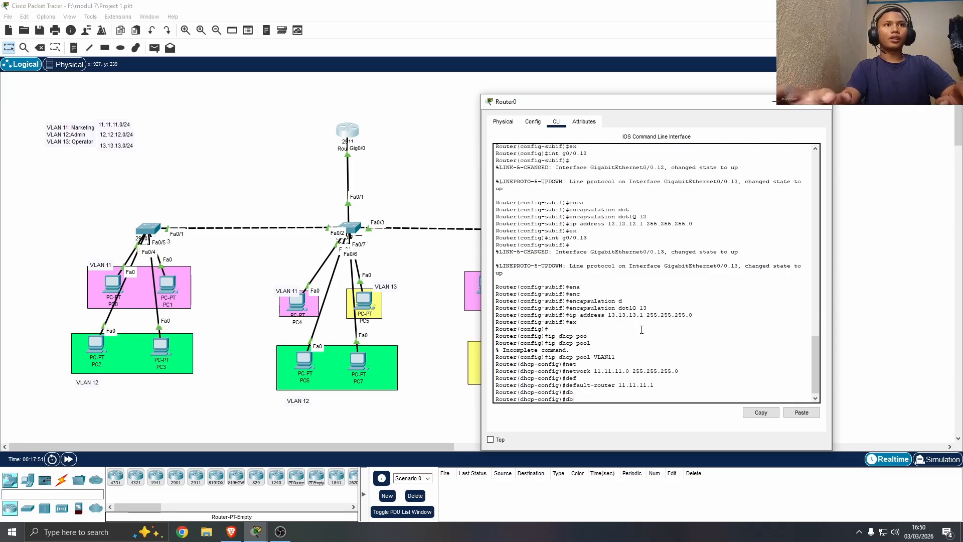
pyautogui.press('BackSpace')
pyautogui.write('n')
pyautogui.press('Tab')
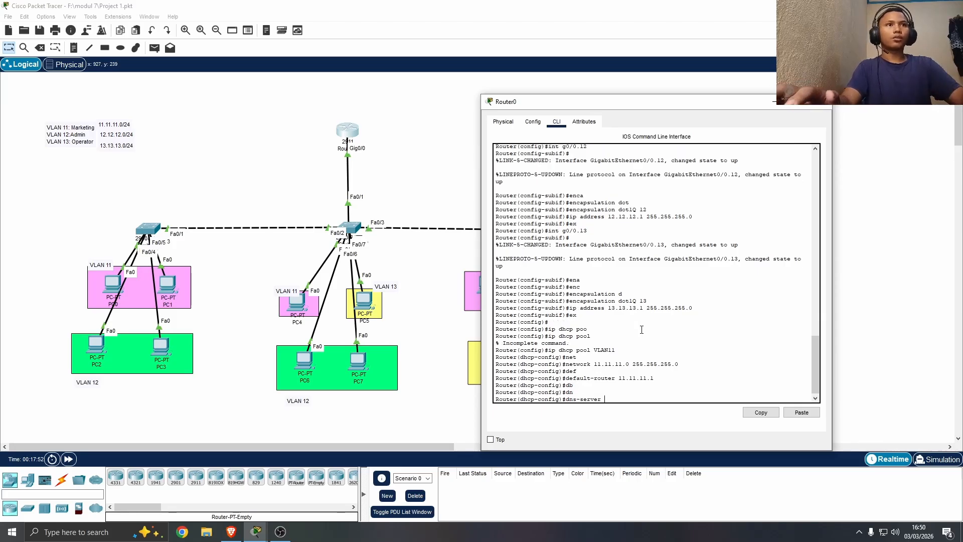
pyautogui.write('8.8.')
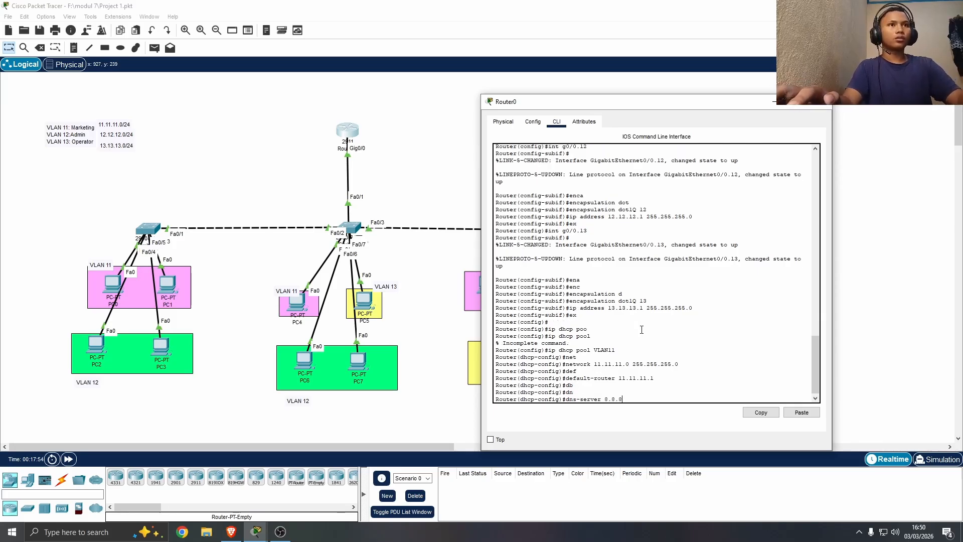
pyautogui.write('8.8')
pyautogui.press('Return')
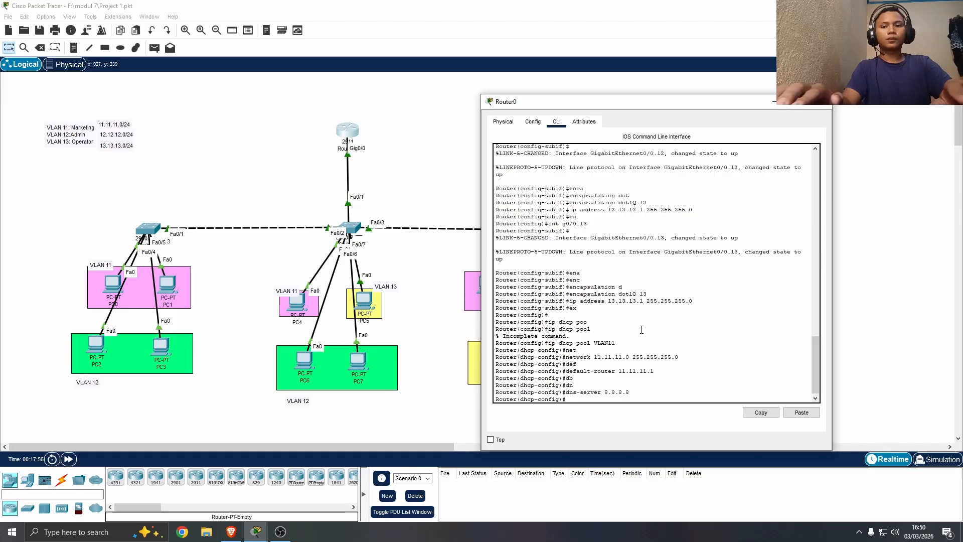
pyautogui.write('ex')
pyautogui.press('Return')
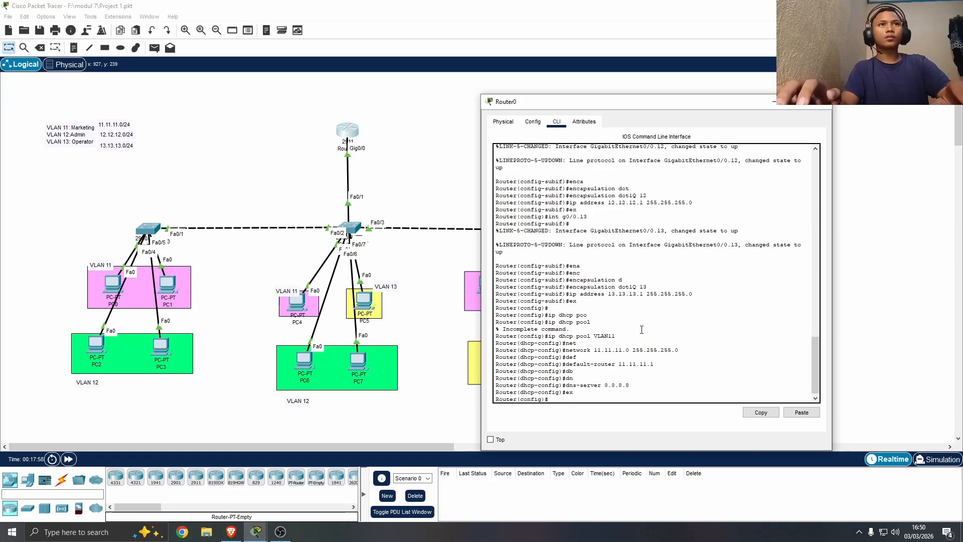
# Create a DHCP pool named VLAN12 on Router0 with "ip dhcp pool VLAN12"
pyautogui.write('ip')
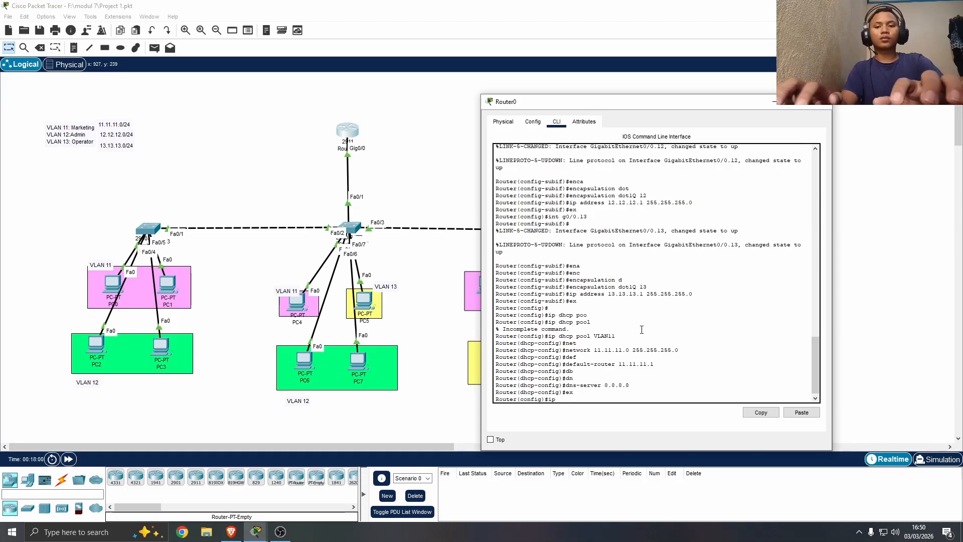
pyautogui.write(' dhcp pool VLAN12')
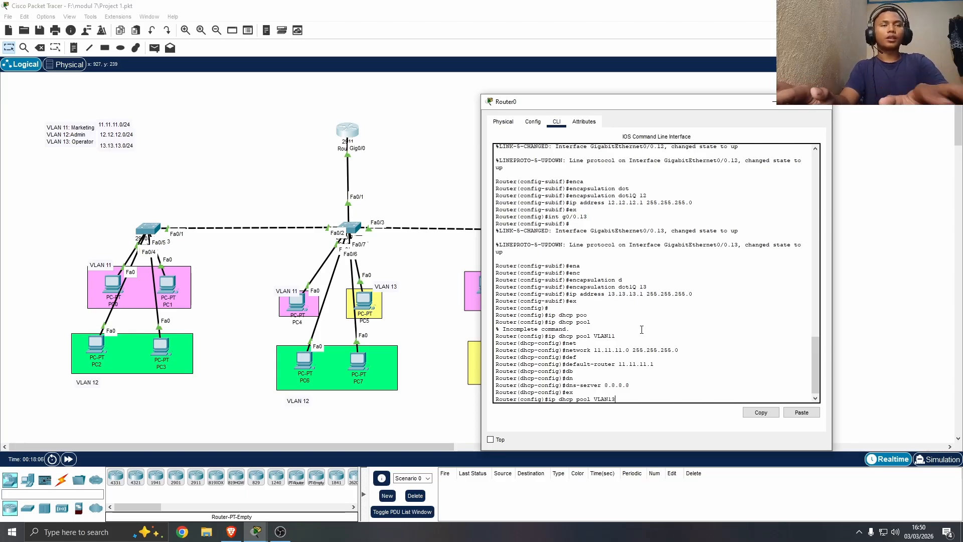
pyautogui.press('Return')
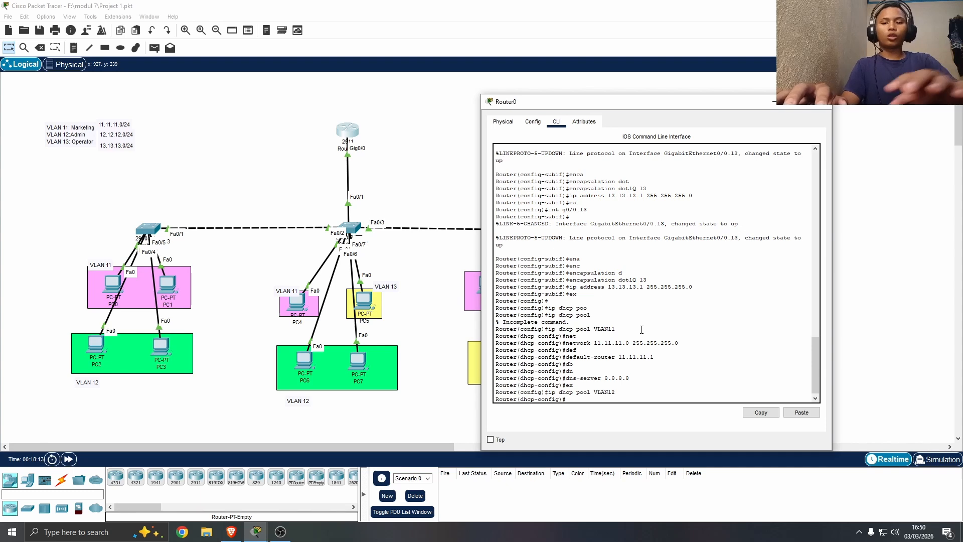
# Set the address range of DHCP pool VLAN12 with "network 12.12.12.0 255.255.255.0"
pyautogui.write('ne')
pyautogui.press('Tab')
pyautogui.write('twork 12.12.1')
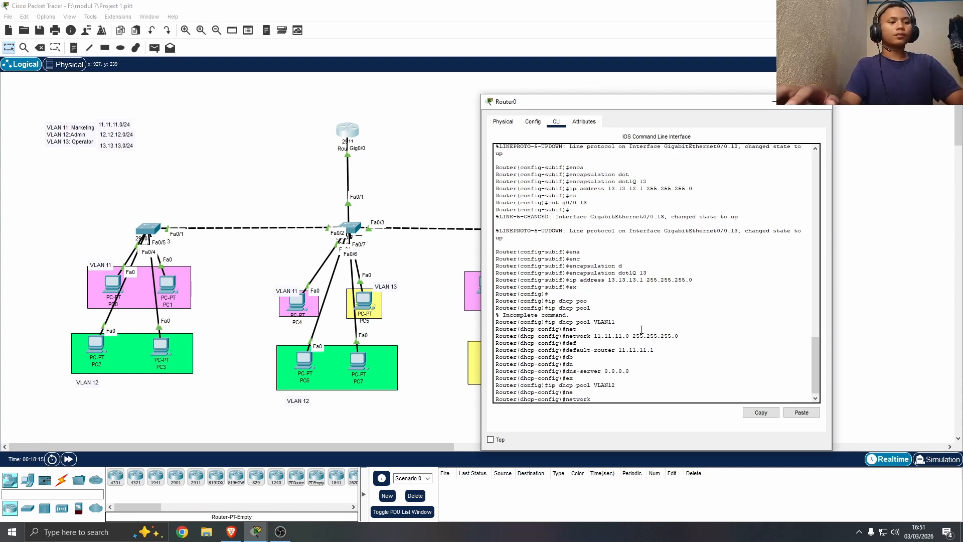
pyautogui.write('2.0')
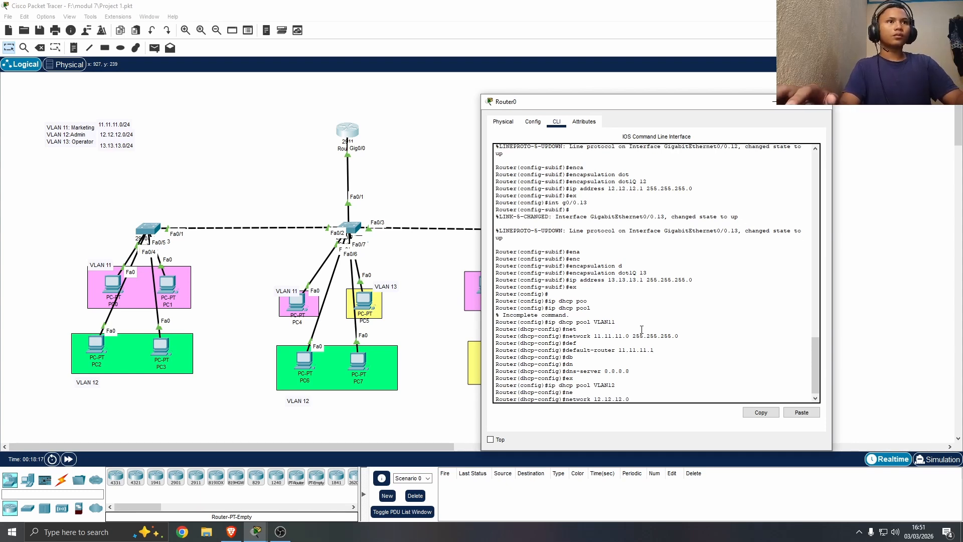
pyautogui.write(' 25.2')
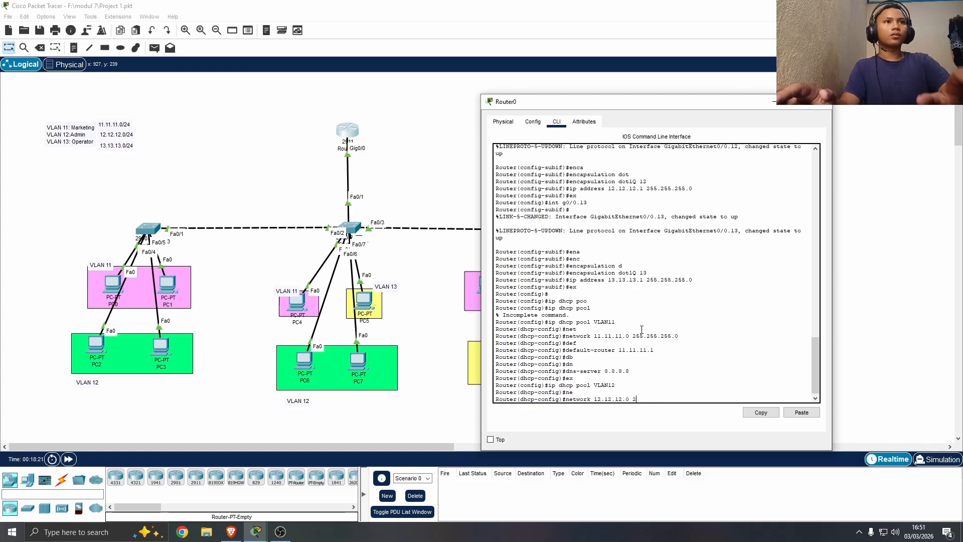
pyautogui.write('555.255.255.0')
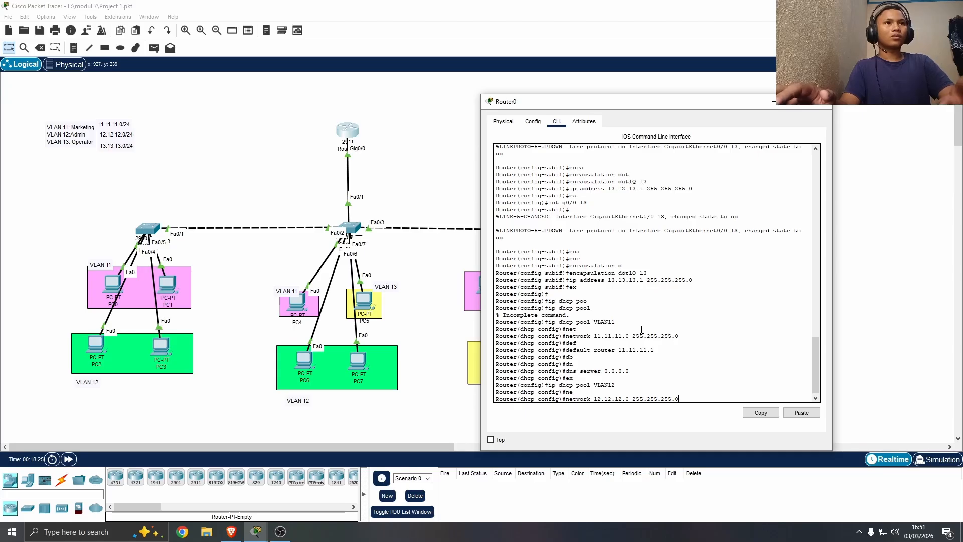
pyautogui.press('Return')
# Set the default gateway of DHCP pool VLAN12 with "default-router 12.12.12.1"
pyautogui.write('dhcp-config)#d')
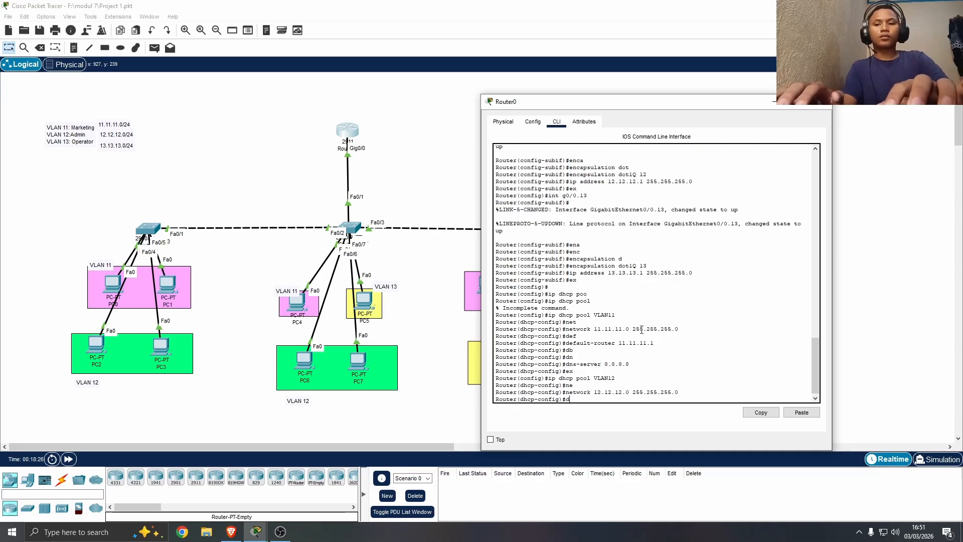
pyautogui.write('ef')
pyautogui.press('Tab')
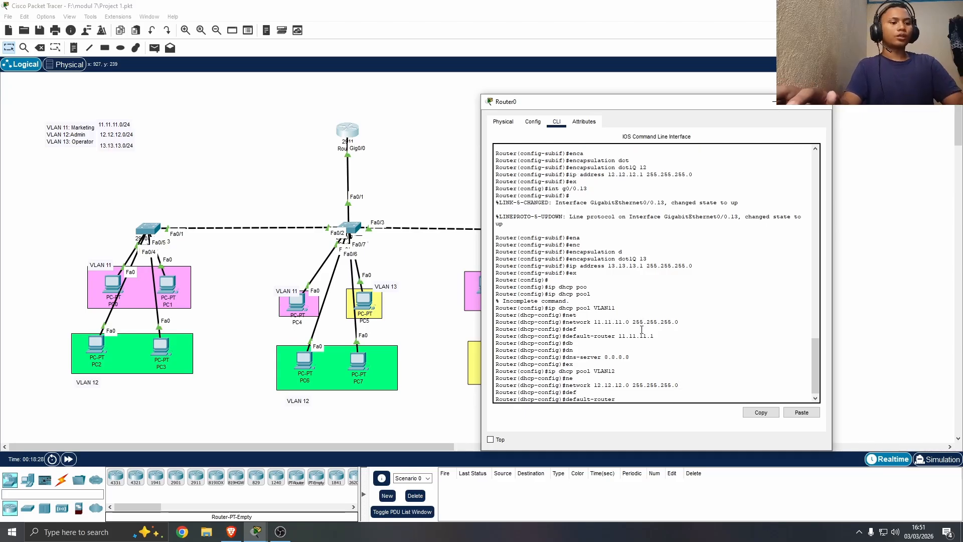
pyautogui.write('12.12.12.')
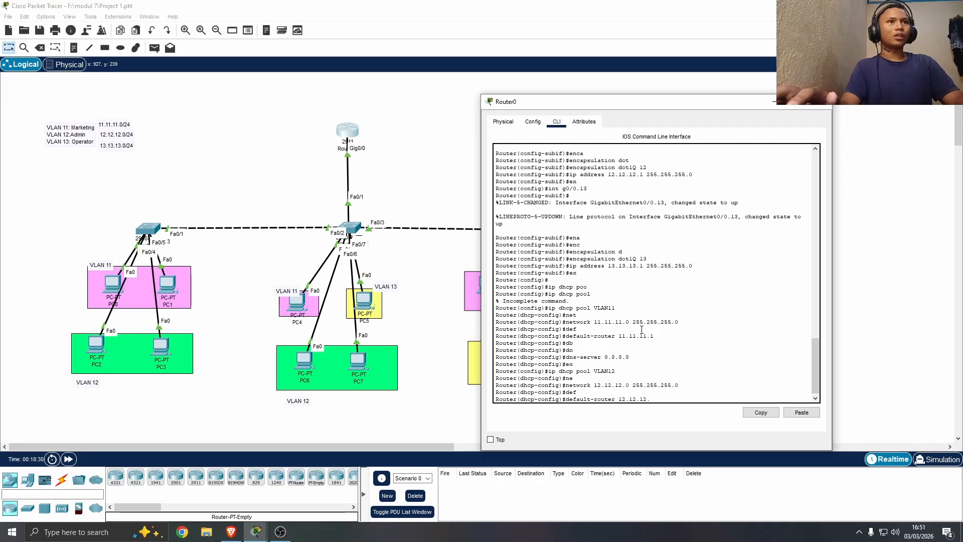
pyautogui.write('1')
pyautogui.press('Return')
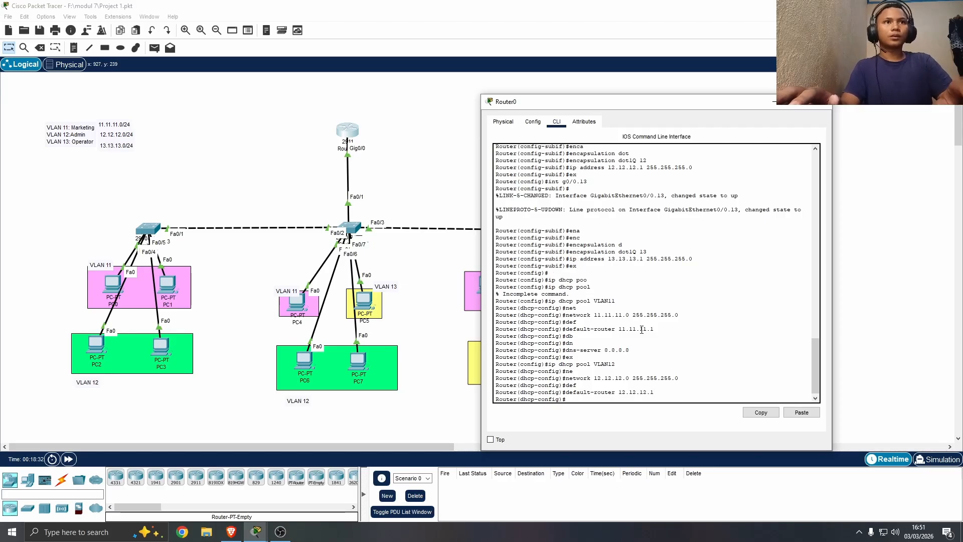
# Set the DNS server of DHCP pool VLAN12 with "dns-server 8.8.8.8" and leave the pool with "ex"
pyautogui.write('dns')
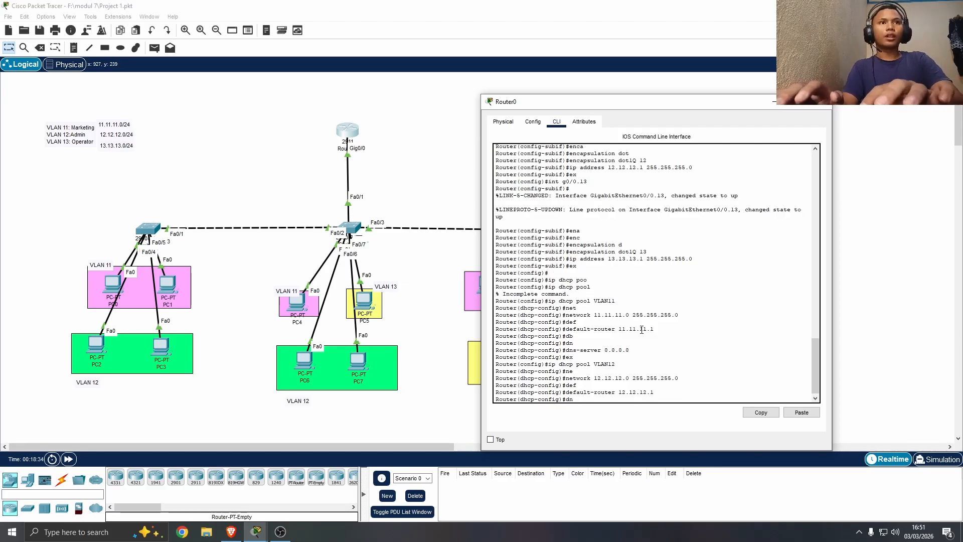
pyautogui.press('Tab')
pyautogui.write('8.8.')
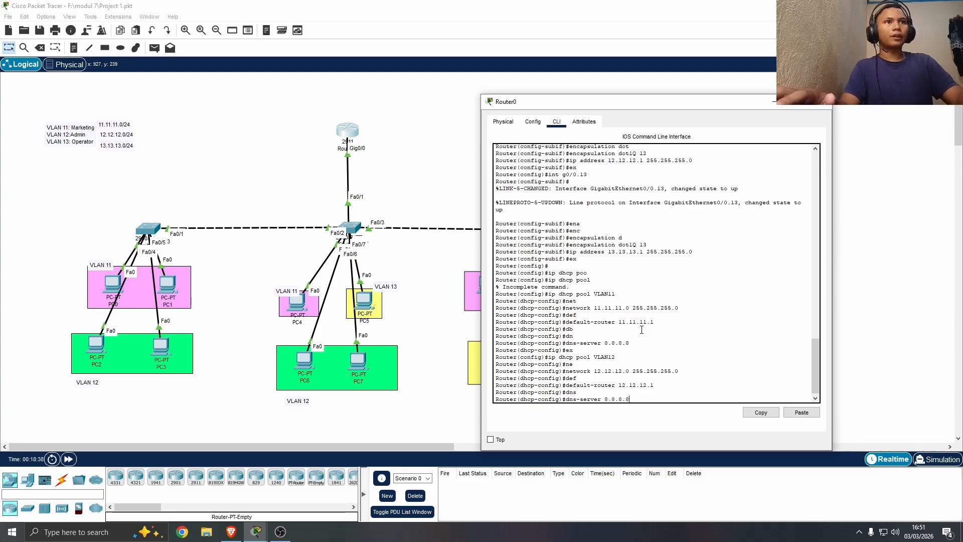
pyautogui.write('8.8')
pyautogui.press('Return')
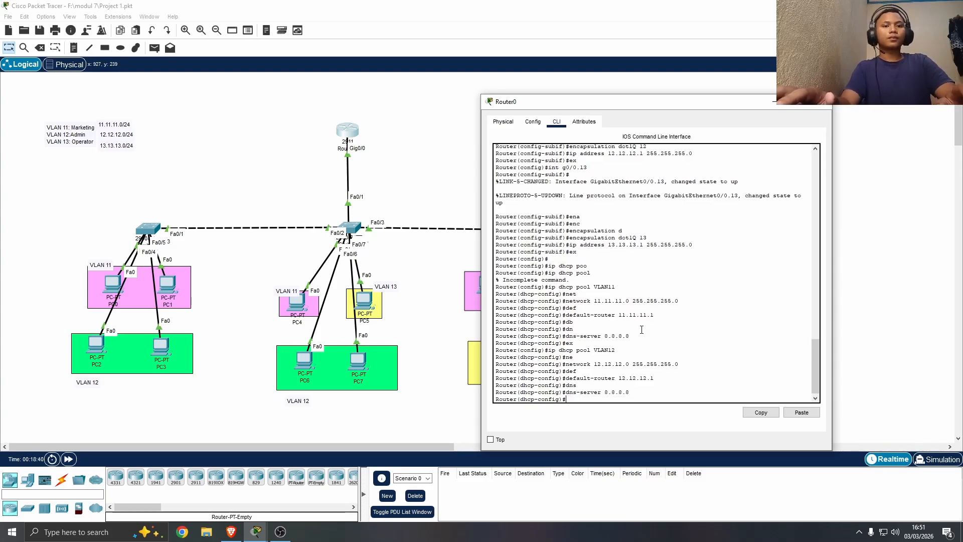
pyautogui.write('ex')
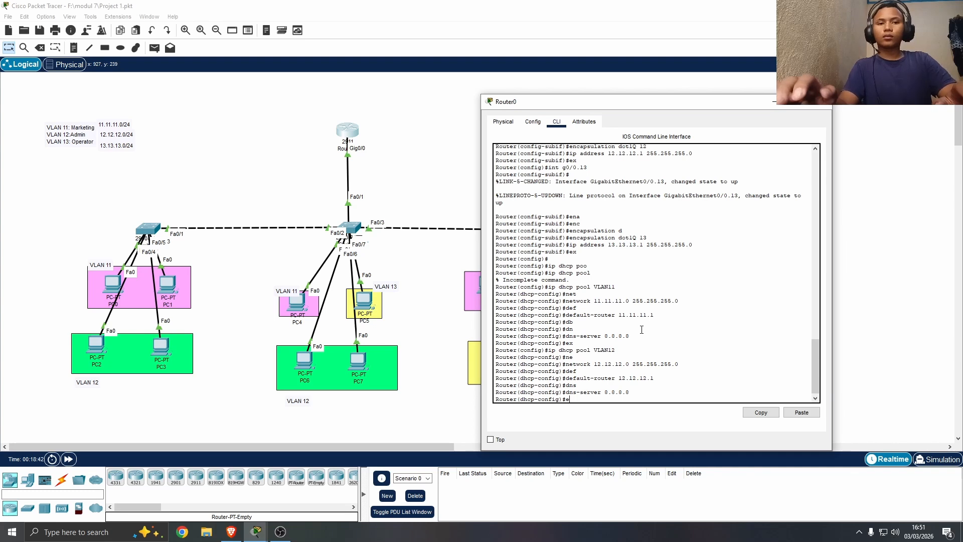
pyautogui.press('Return')
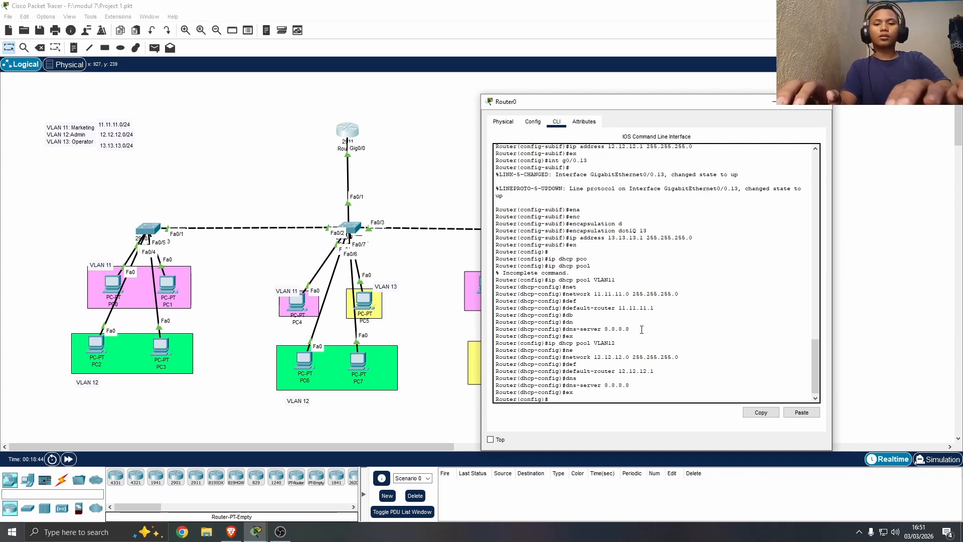
# Create a DHCP pool named VLAN13 on Router0 with "ip dhcp pool VLAN13"
pyautogui.write('ip dhc')
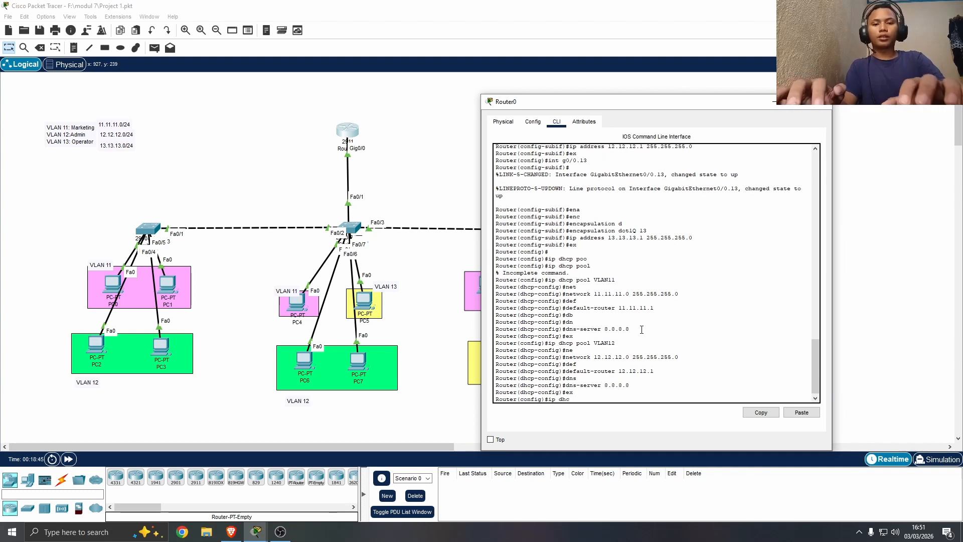
pyautogui.write('p pool')
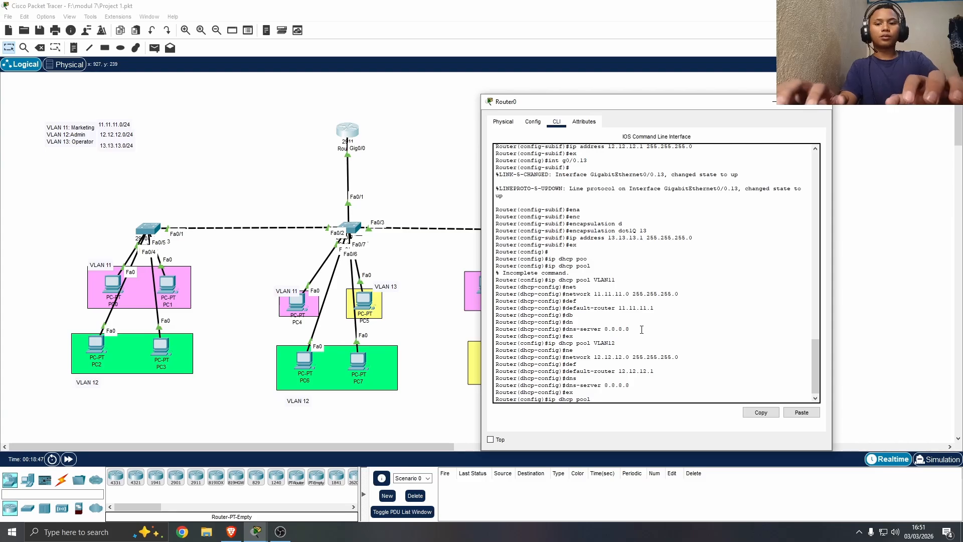
pyautogui.write(' VLAN13')
pyautogui.press('Return')
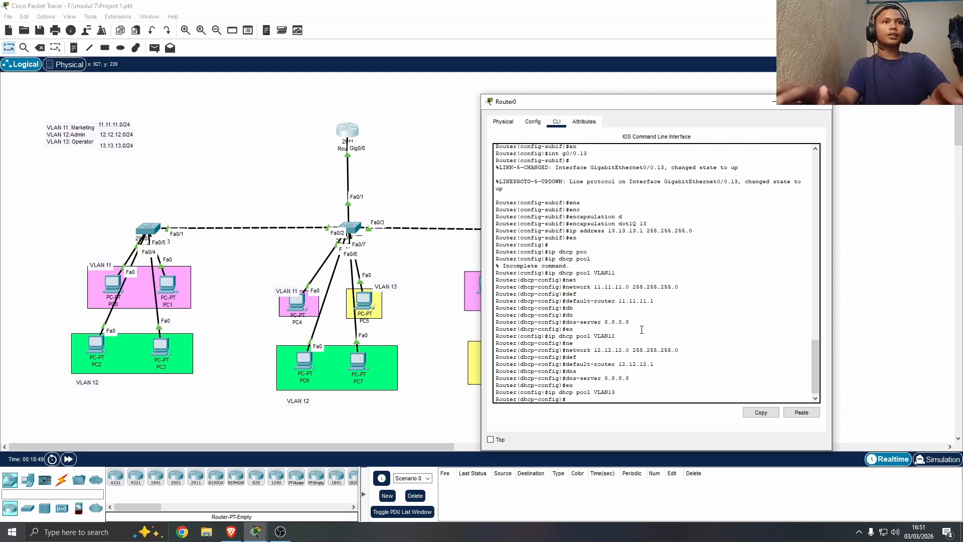
# Set the address range of DHCP pool VLAN13 with "network 13.13.13.0 255.255.255.0"
pyautogui.write('net')
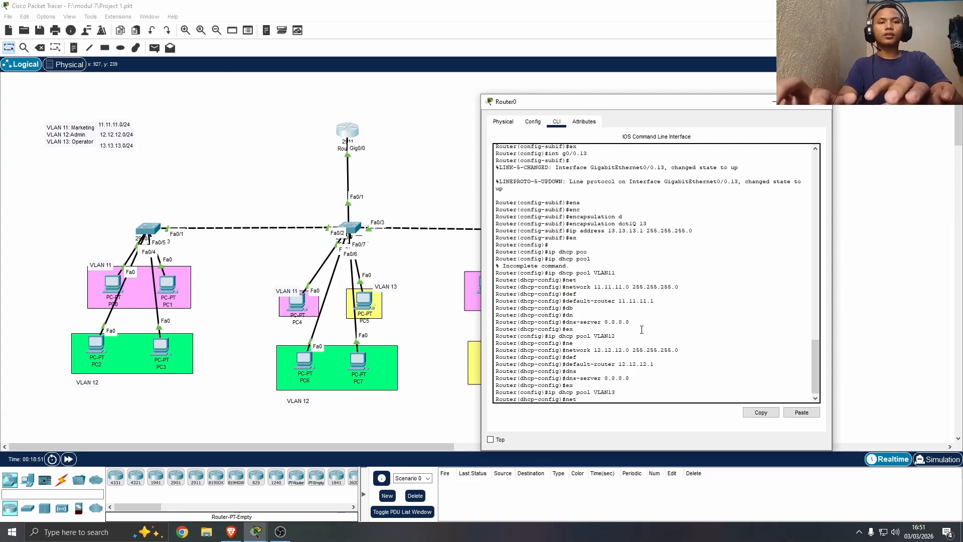
pyautogui.press('Tab')
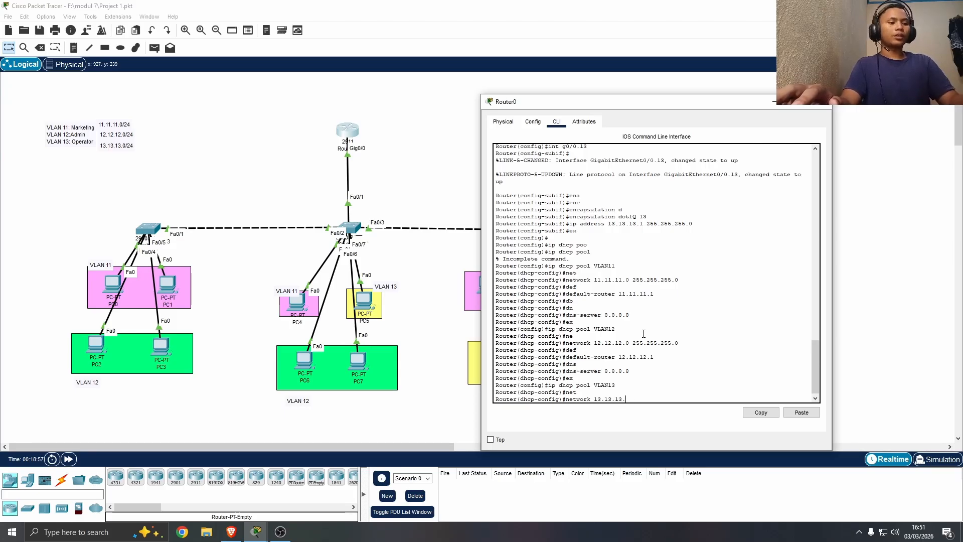
pyautogui.write('13.13.13.0 255.')
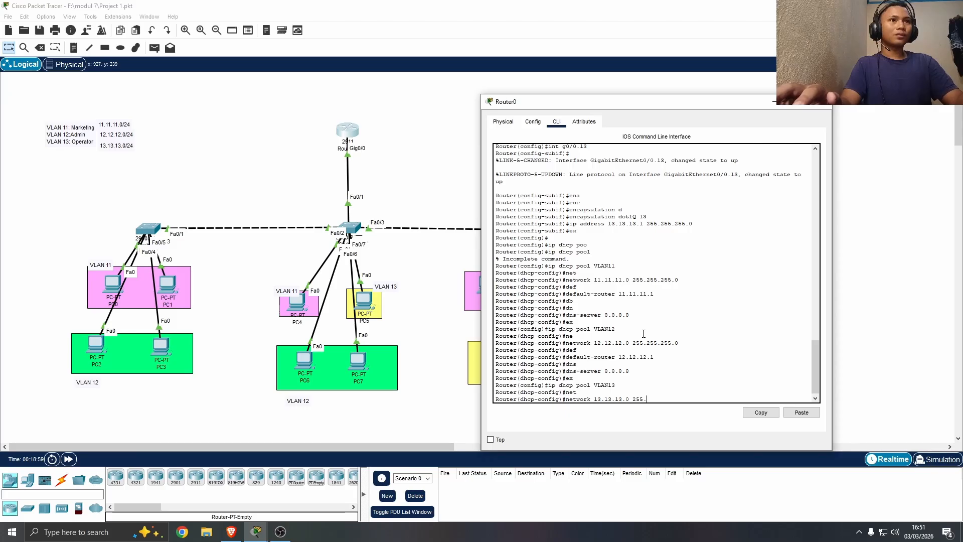
pyautogui.write('255.0')
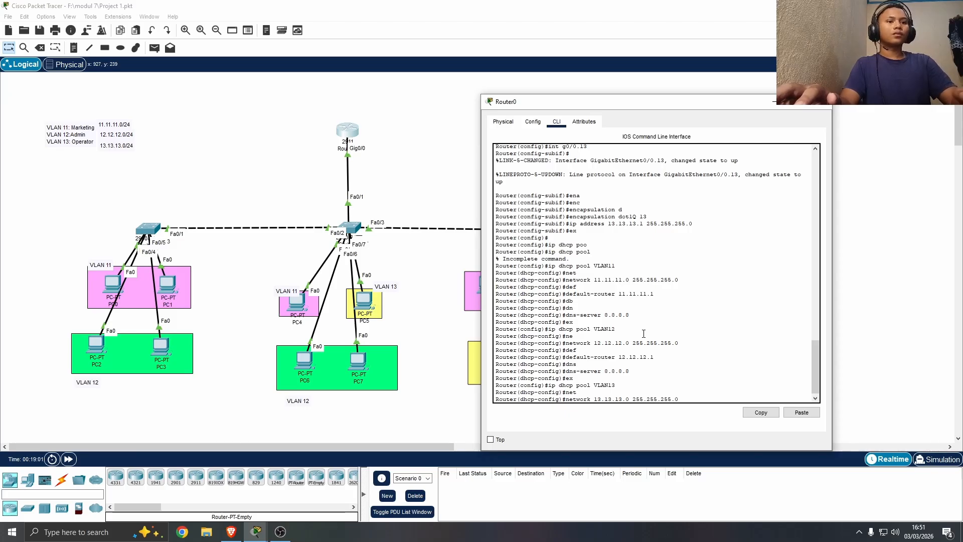
pyautogui.press('Return')
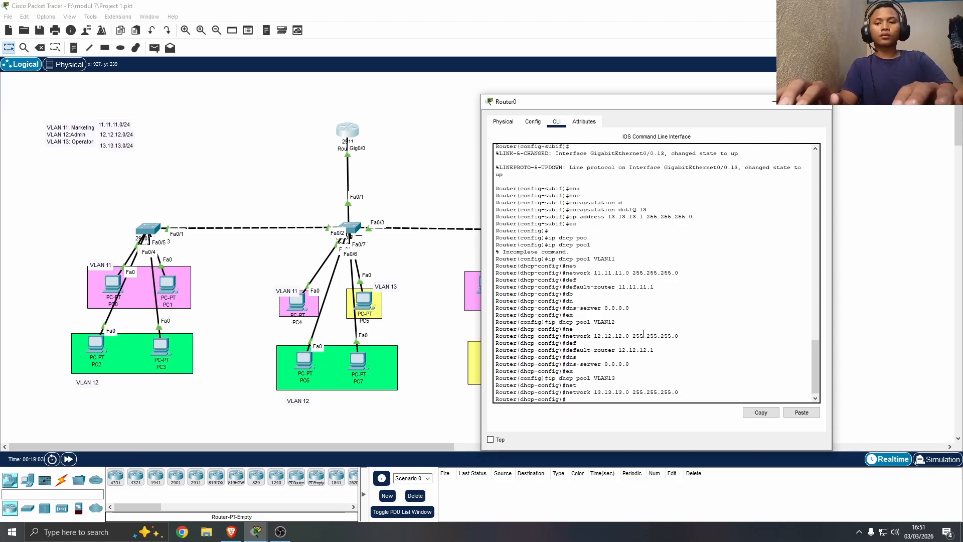
# Set the default gateway of DHCP pool VLAN13 with "default-router 13.13.13.1"
pyautogui.write('s')
pyautogui.press('BackSpace')
pyautogui.write('de')
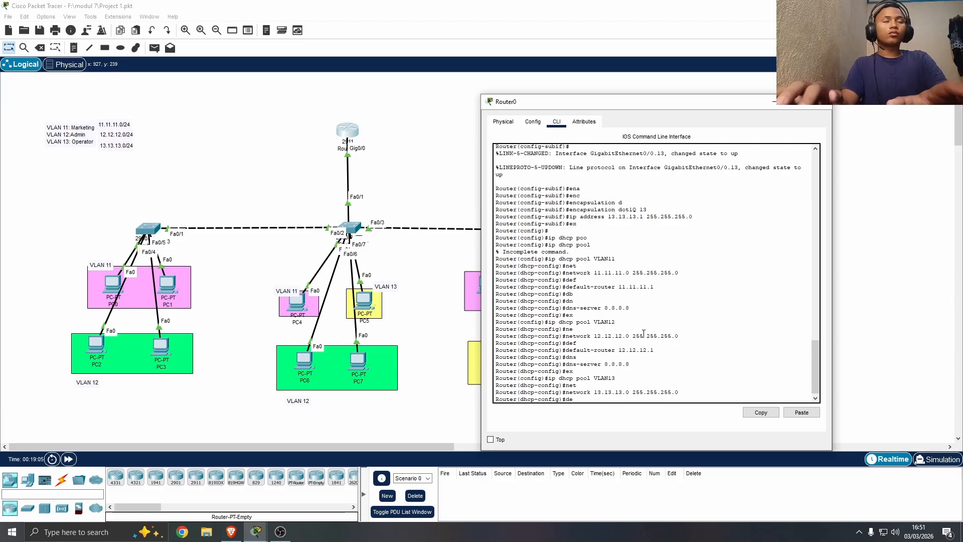
pyautogui.write('f')
pyautogui.press('Tab')
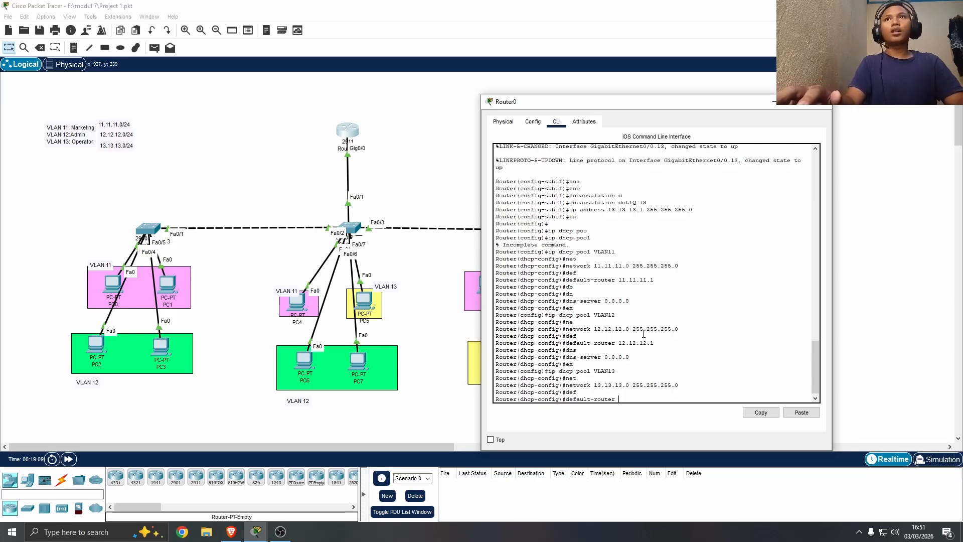
pyautogui.write('13')
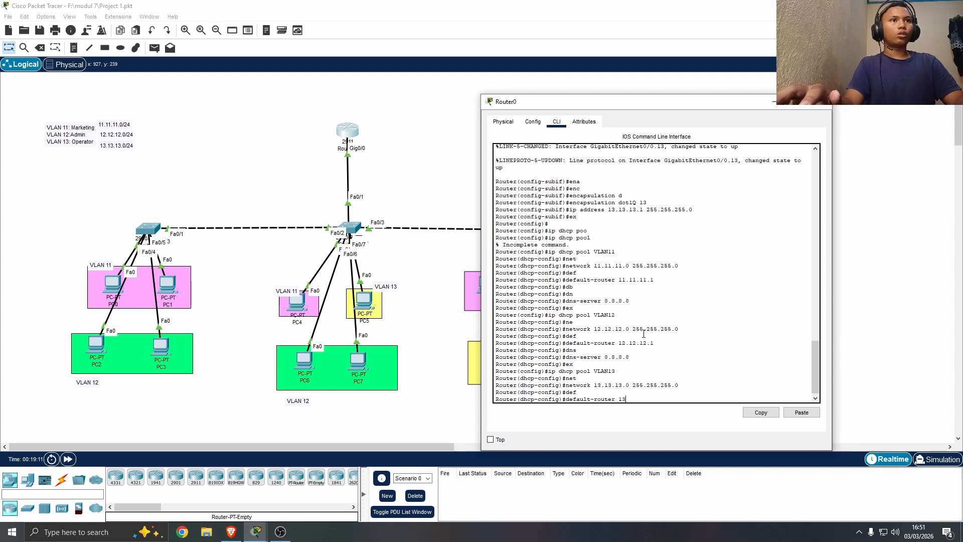
pyautogui.write('.13.13.1')
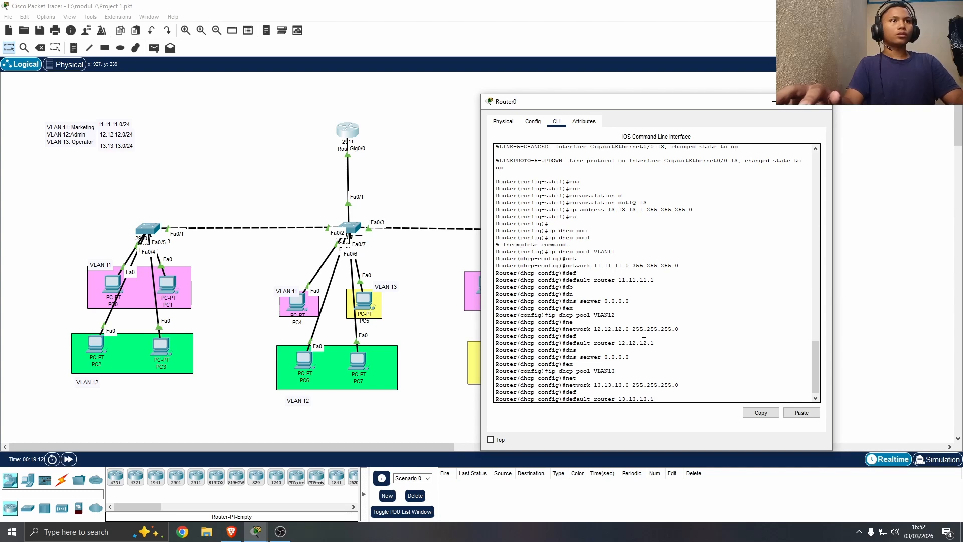
pyautogui.press('Return')
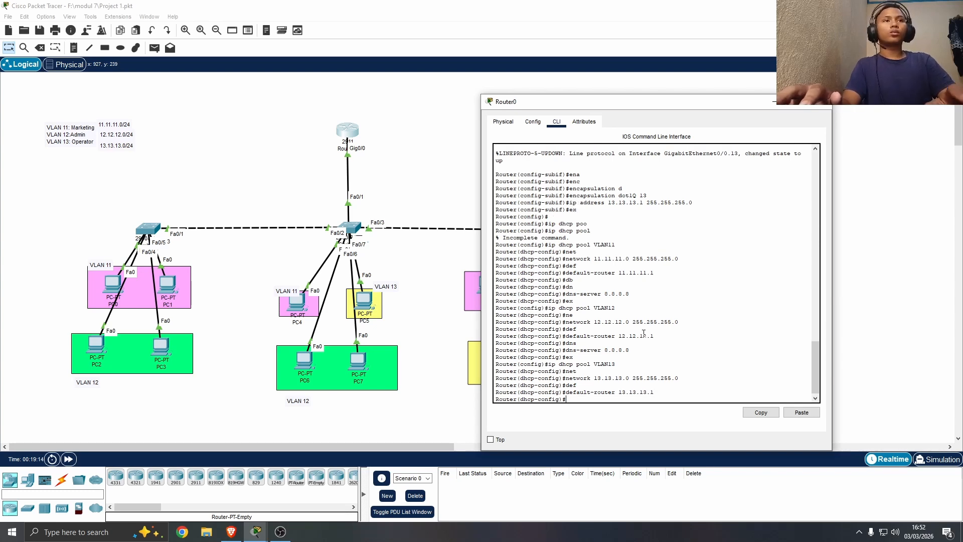
# Set the DNS server of DHCP pool VLAN13 with "dns-server 8.8.8.8" and leave the pool with "ex"
pyautogui.write('dns')
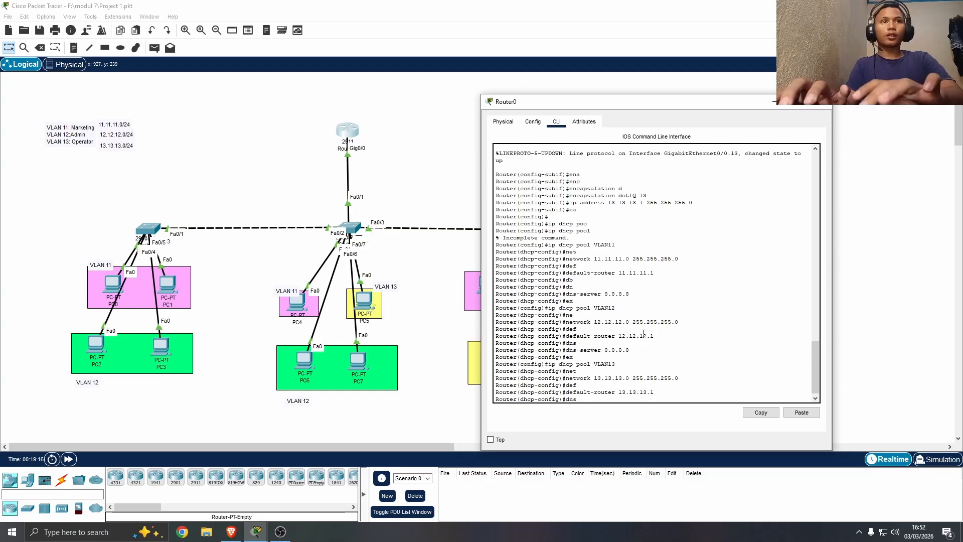
pyautogui.press('Tab')
pyautogui.write('8.')
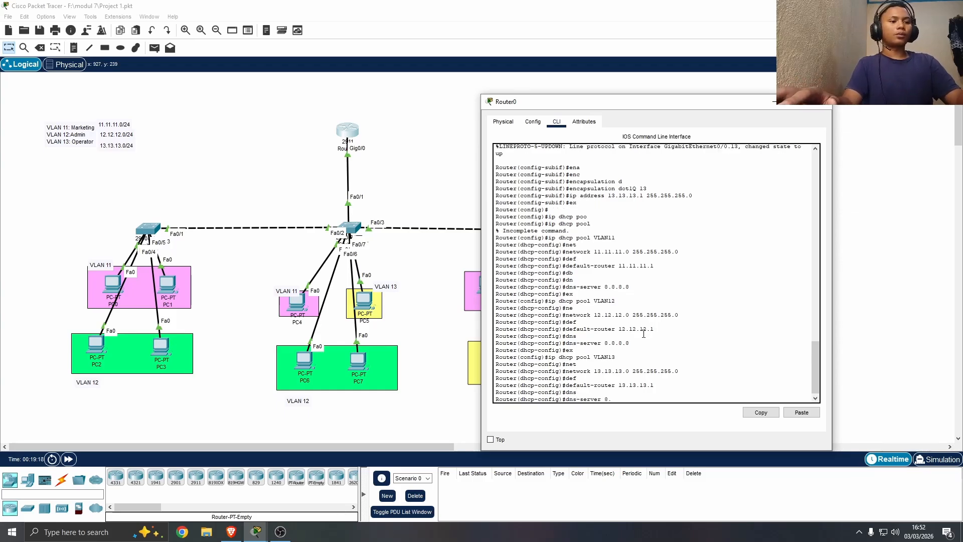
pyautogui.write('8.8.8')
pyautogui.press('Return')
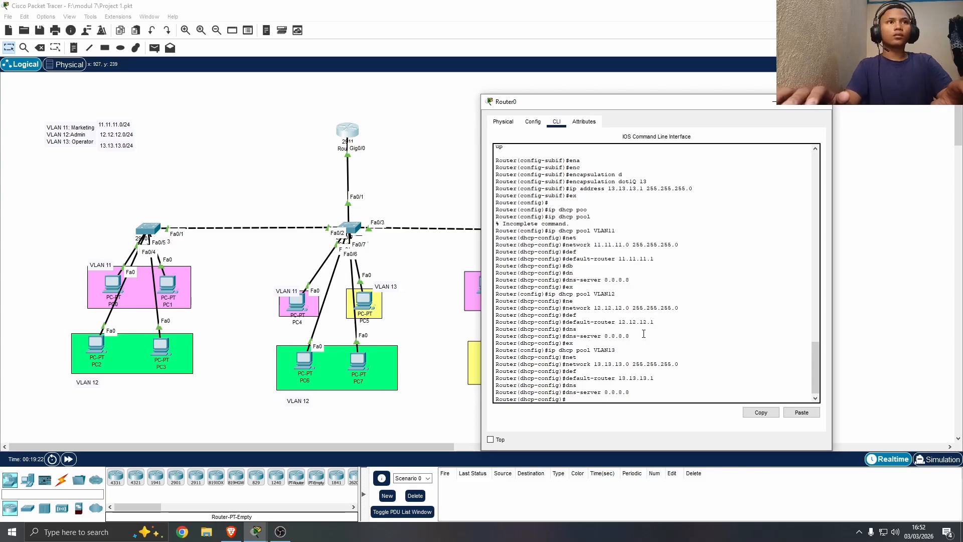
pyautogui.press('Return')
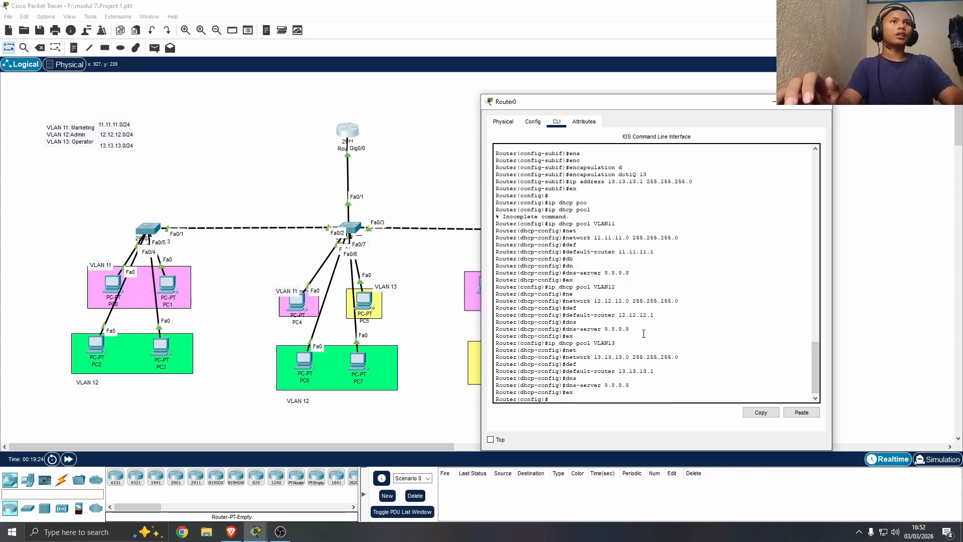
# Review Router0's command history, check the addresses and status of its subinterfaces with "do show ip int br", and close its window
pyautogui.moveTo(502, 216); pyautogui.dragTo(694, 382)
pyautogui.scroll(6, 694, 382)
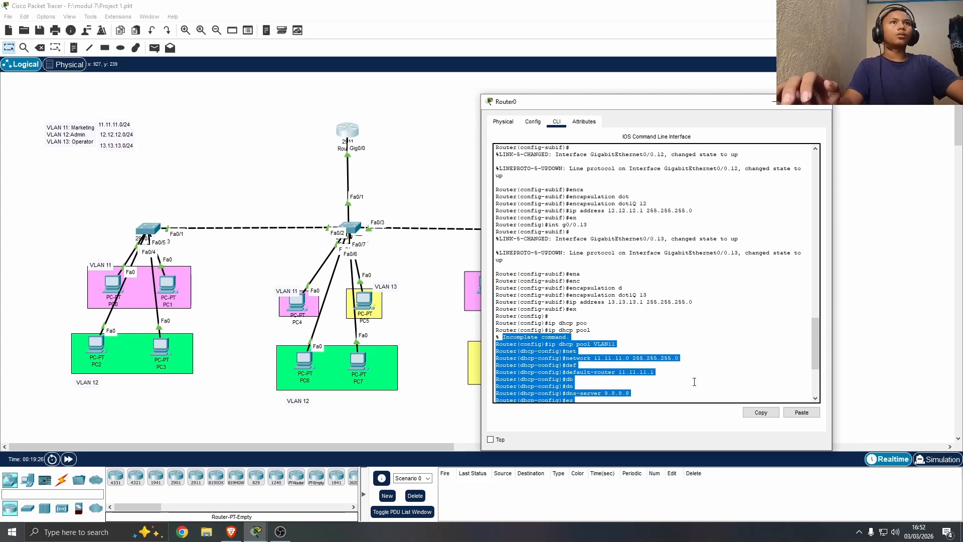
pyautogui.scroll(15, 651, 301)
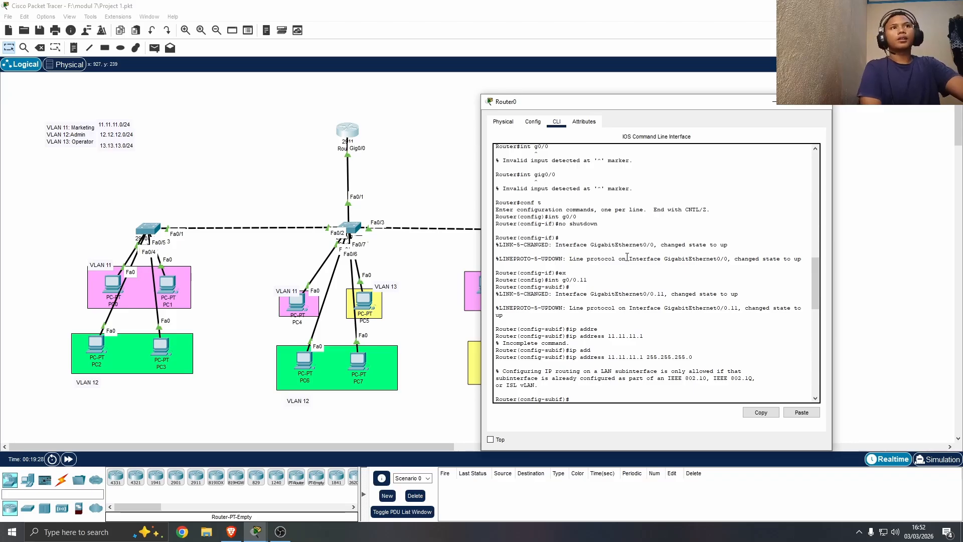
pyautogui.scroll(-18, 626, 256)
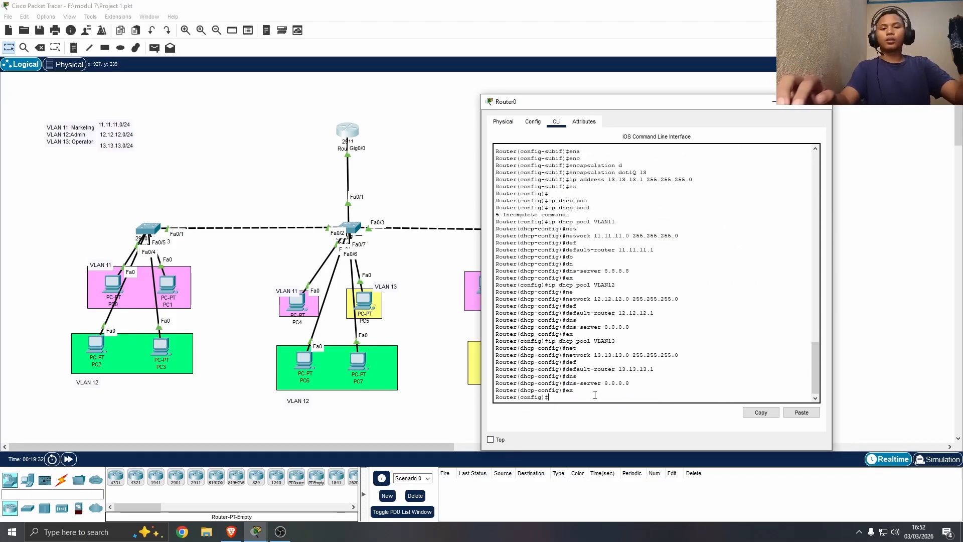
pyautogui.write('do sh')
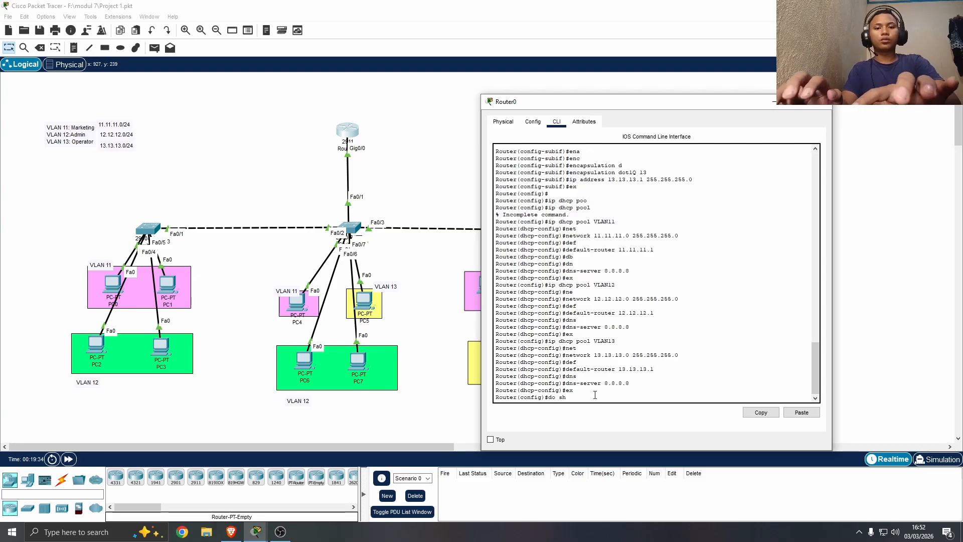
pyautogui.write('ow ip')
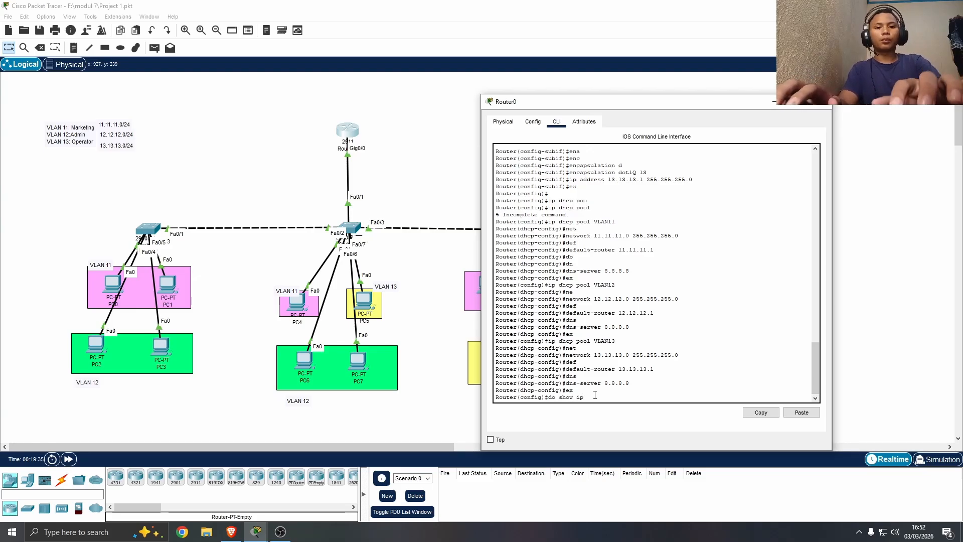
pyautogui.write(' int br')
pyautogui.press('Return')
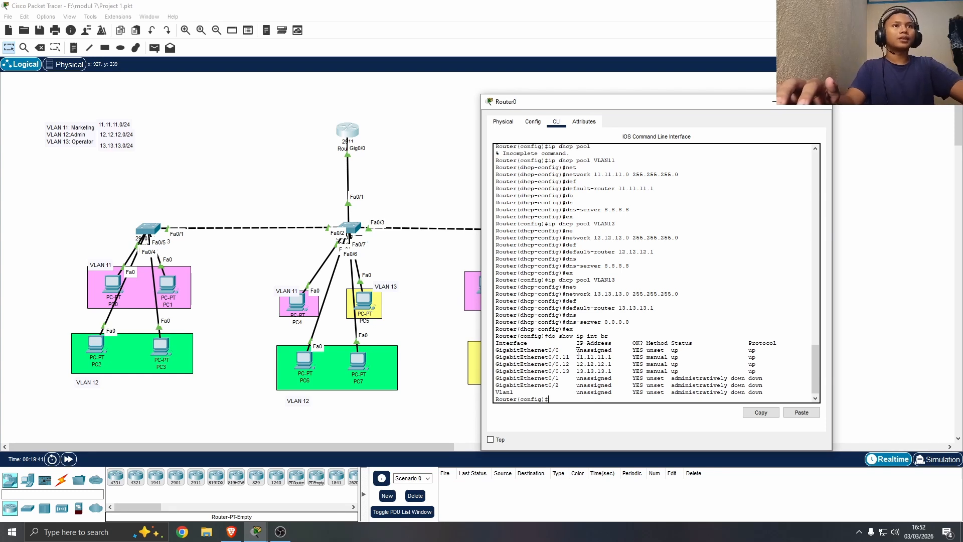
pyautogui.moveTo(537, 357); pyautogui.dragTo(625, 371)
pyautogui.click(576, 398)
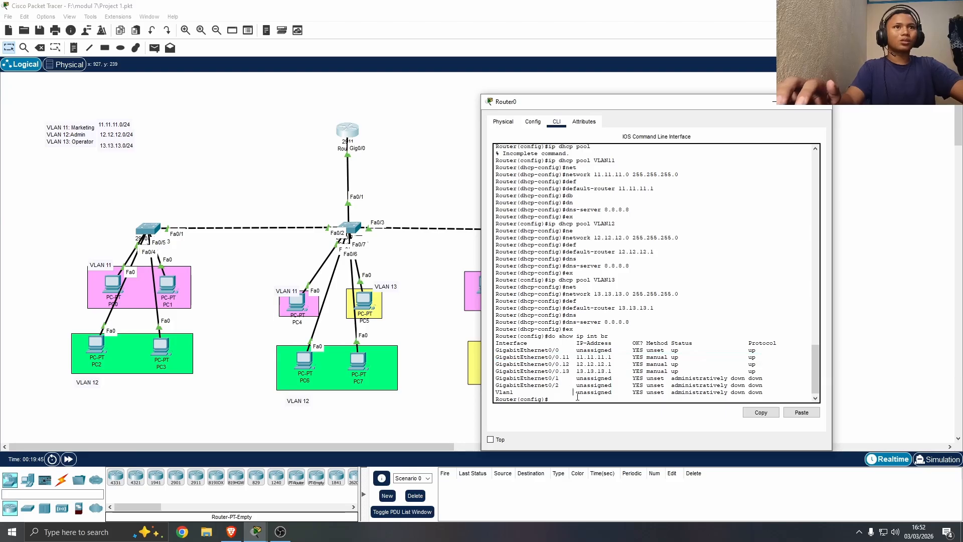
pyautogui.press('Return')
pyautogui.press('Return')
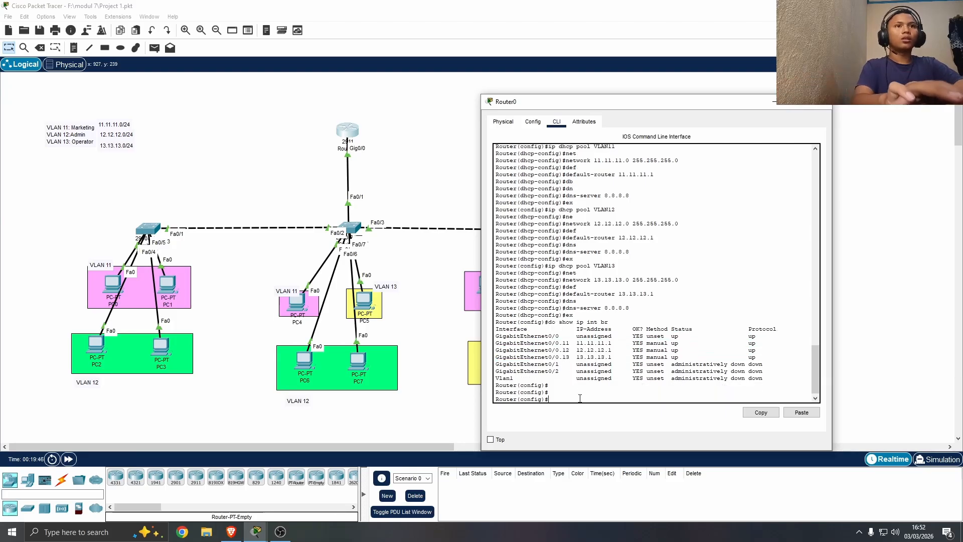
pyautogui.click(820, 103)
# Switch PC0's IPv4 configuration on FastEthernet0 from static to DHCP and close its window
pyautogui.click(111, 287)
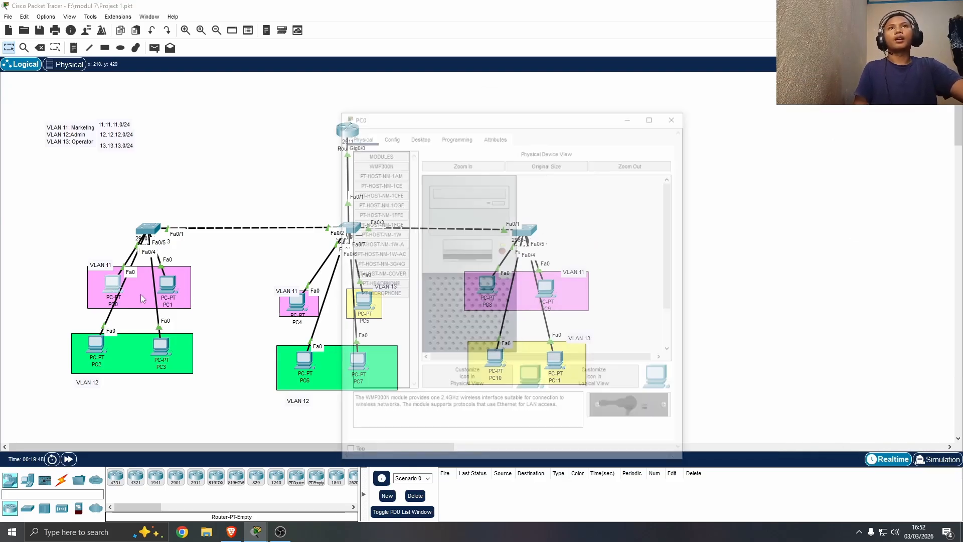
pyautogui.click(418, 135)
pyautogui.click(371, 172)
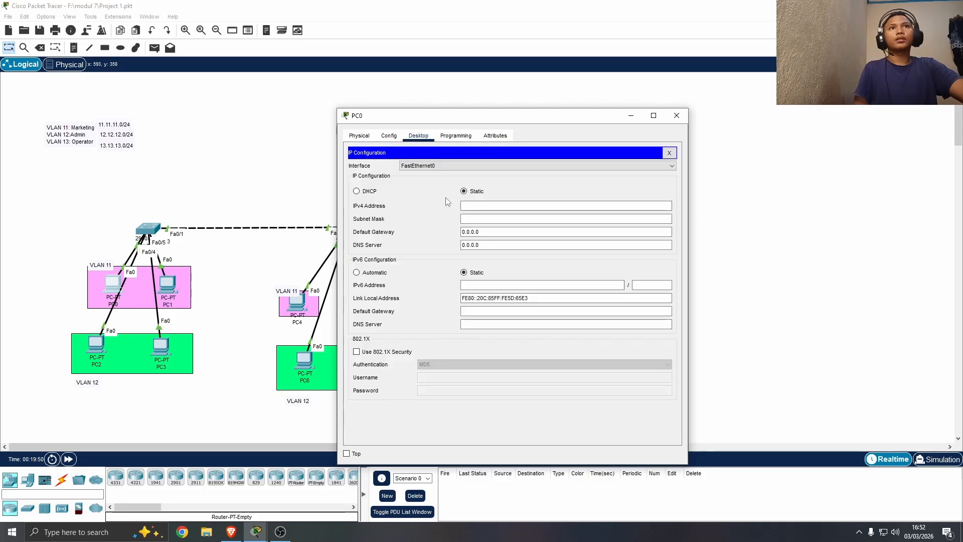
pyautogui.click(371, 192)
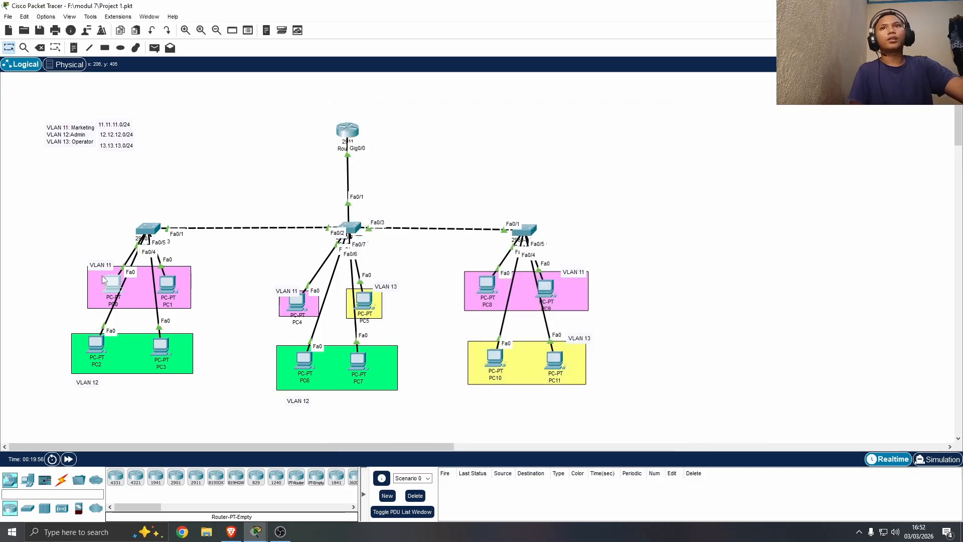
pyautogui.click(676, 116)
# Set PC1 in the VLAN 11 group to get its IPv4 configuration by DHCP and close its window
pyautogui.click(172, 289)
pyautogui.click(418, 136)
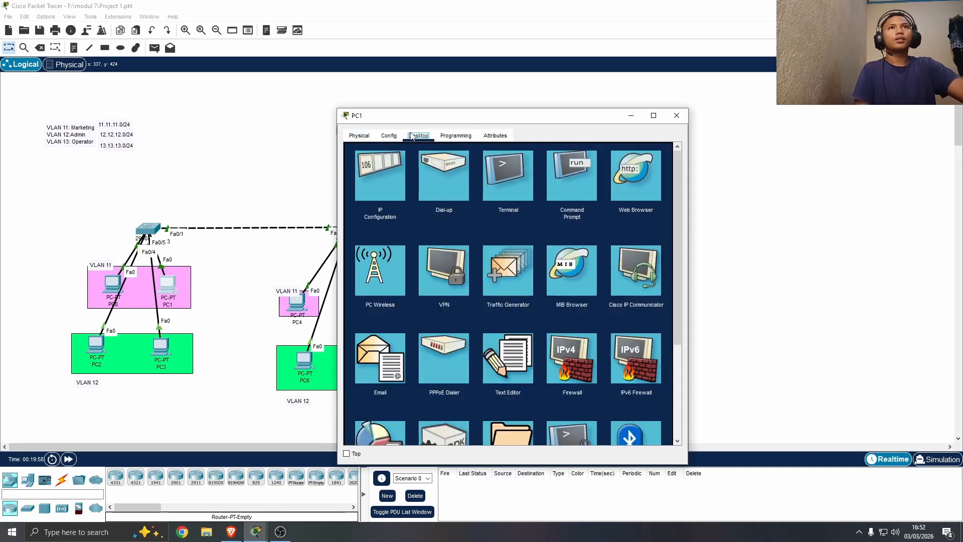
pyautogui.click(393, 167)
pyautogui.click(375, 192)
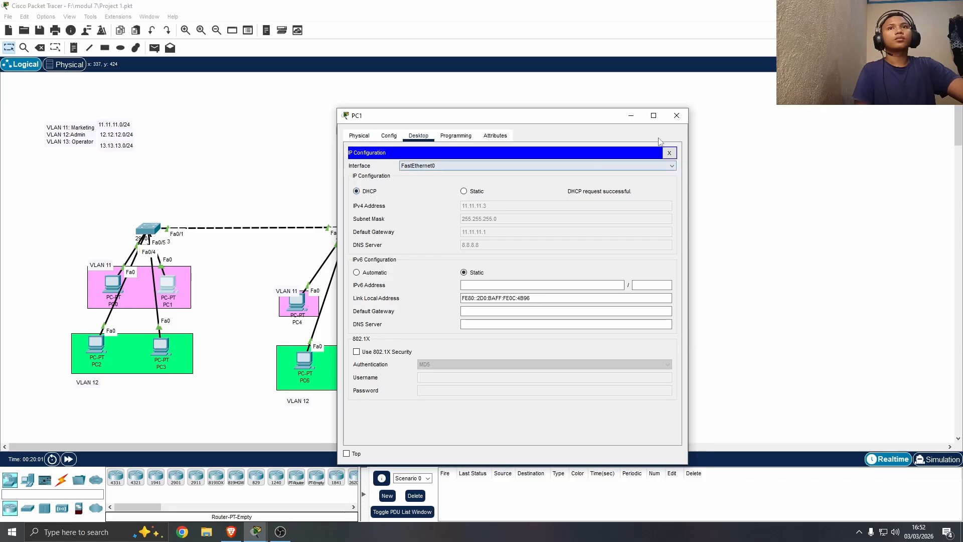
pyautogui.click(675, 115)
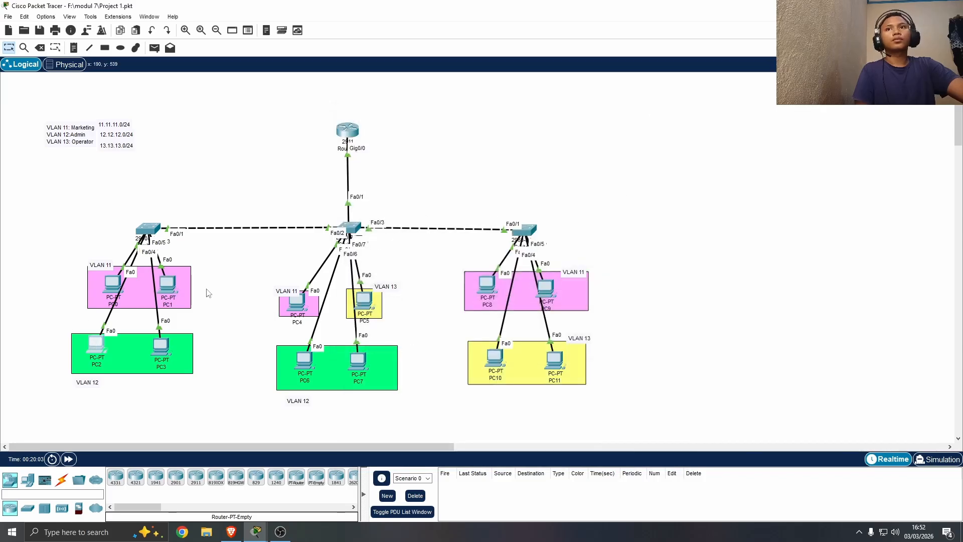
# Set PC2 in the VLAN 12 group to get its IPv4 configuration by DHCP and close its window
pyautogui.click(96, 345)
pyautogui.click(419, 135)
pyautogui.click(392, 168)
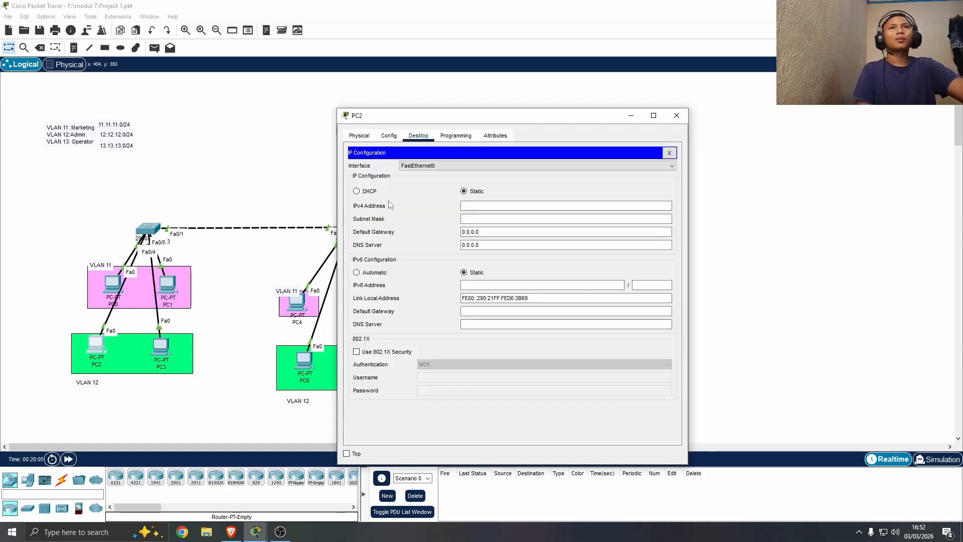
pyautogui.click(363, 194)
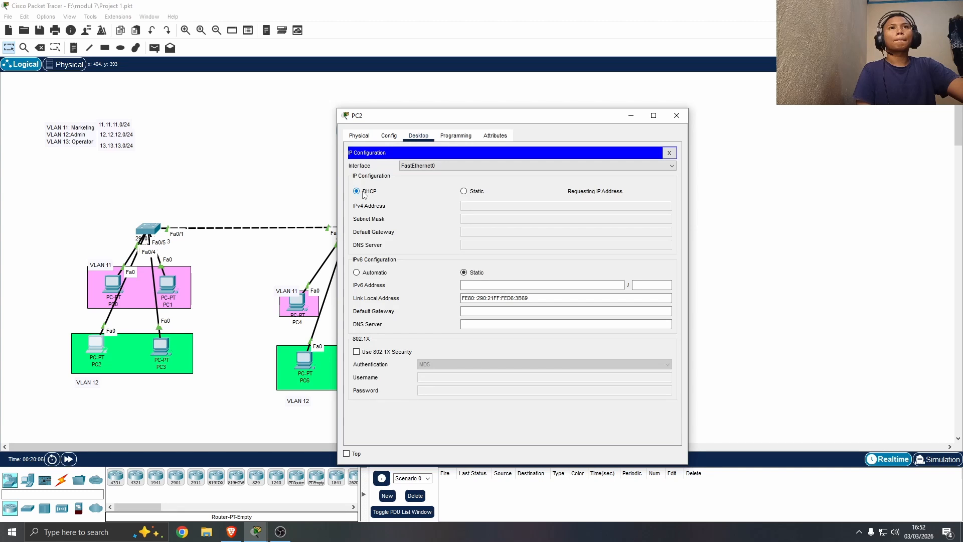
pyautogui.click(676, 115)
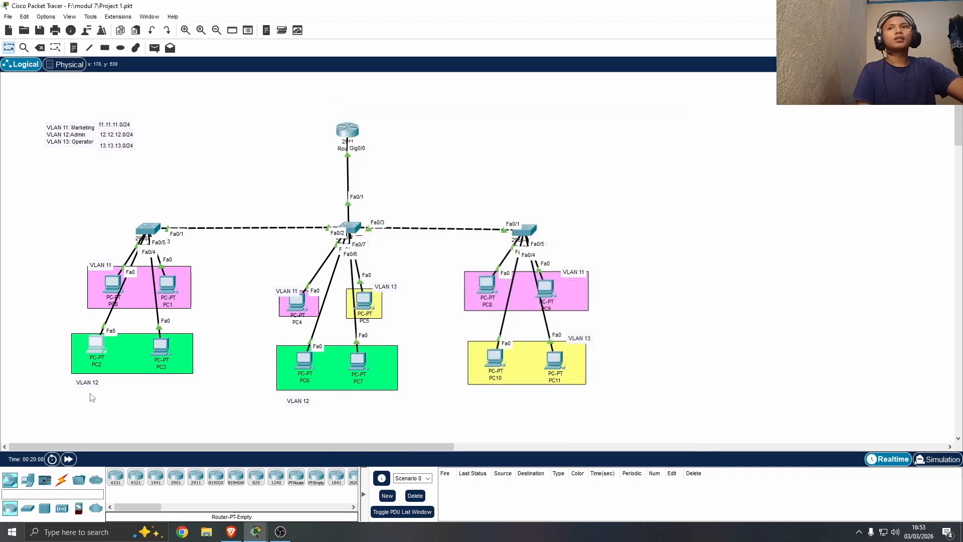
# Set PC3 in the VLAN 12 group to get its IPv4 configuration by DHCP and close its window
pyautogui.click(159, 347)
pyautogui.click(418, 135)
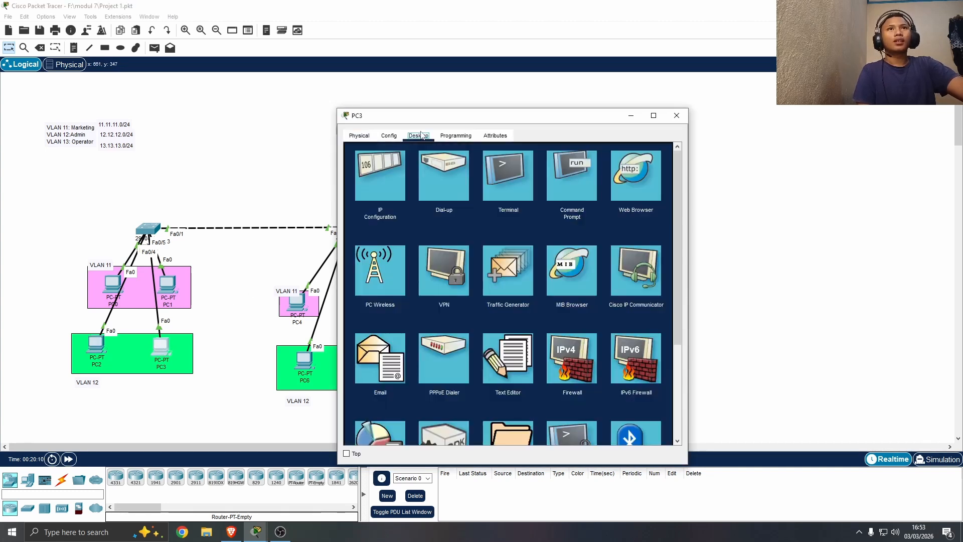
pyautogui.click(377, 178)
pyautogui.click(367, 193)
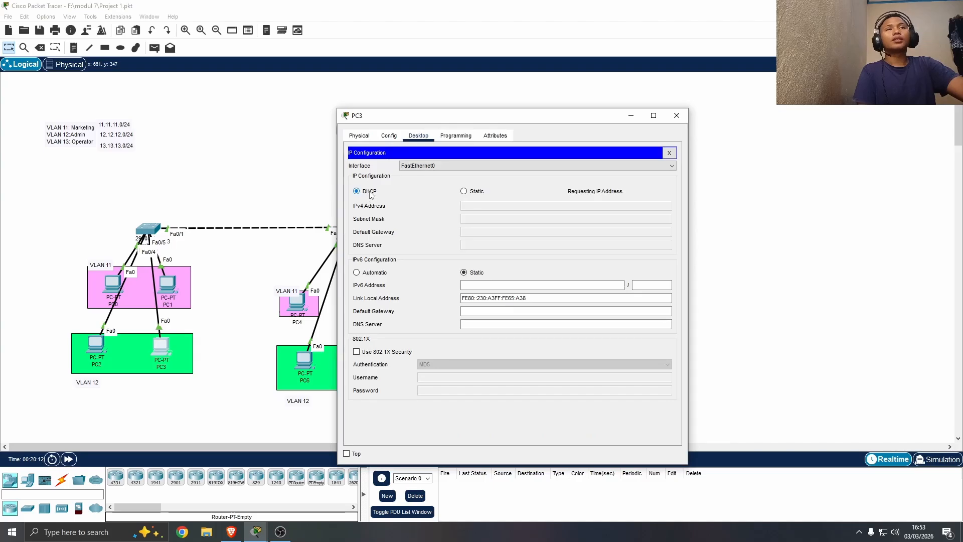
pyautogui.click(676, 116)
# Set PC4 on the middle switch's VLAN 11 to get its IPv4 configuration by DHCP and close its window
pyautogui.click(296, 302)
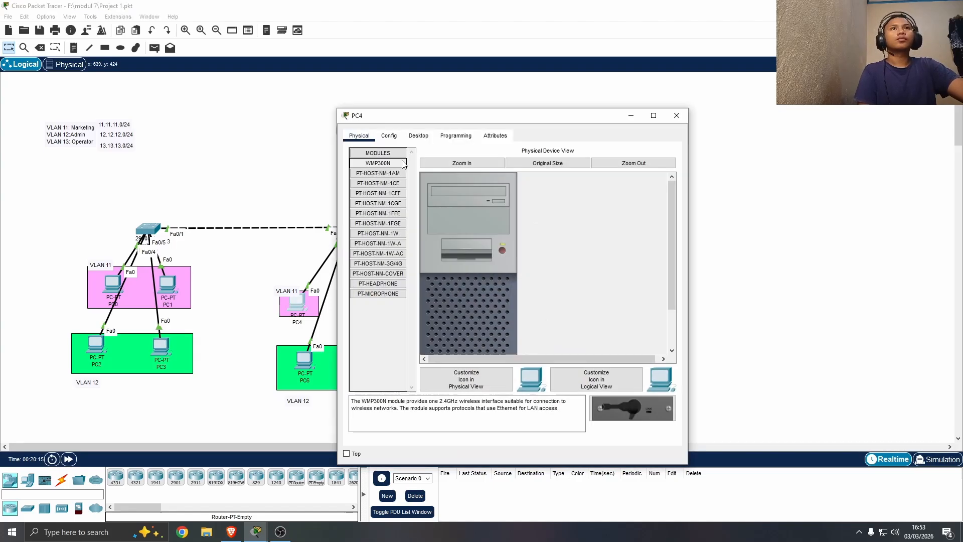
pyautogui.click(417, 137)
pyautogui.click(401, 191)
pyautogui.click(368, 193)
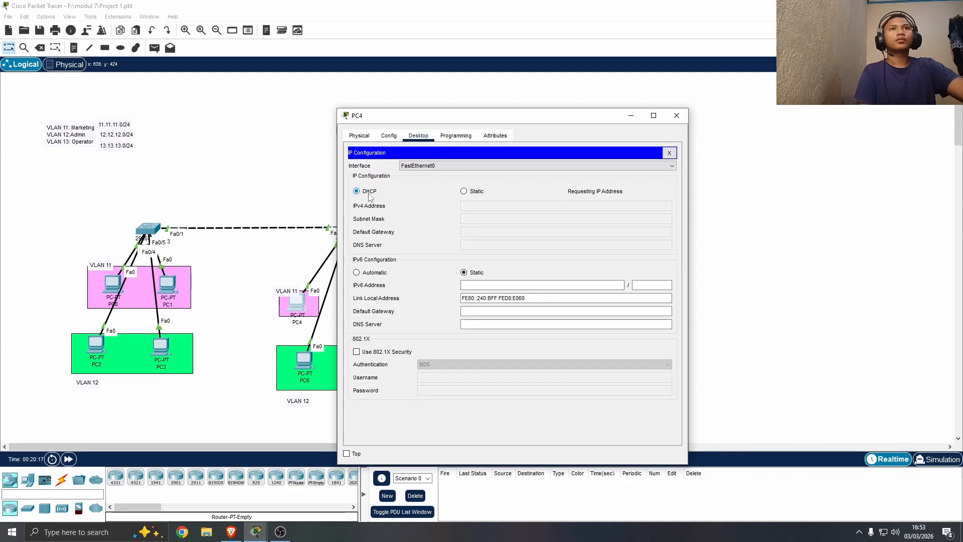
pyautogui.click(676, 115)
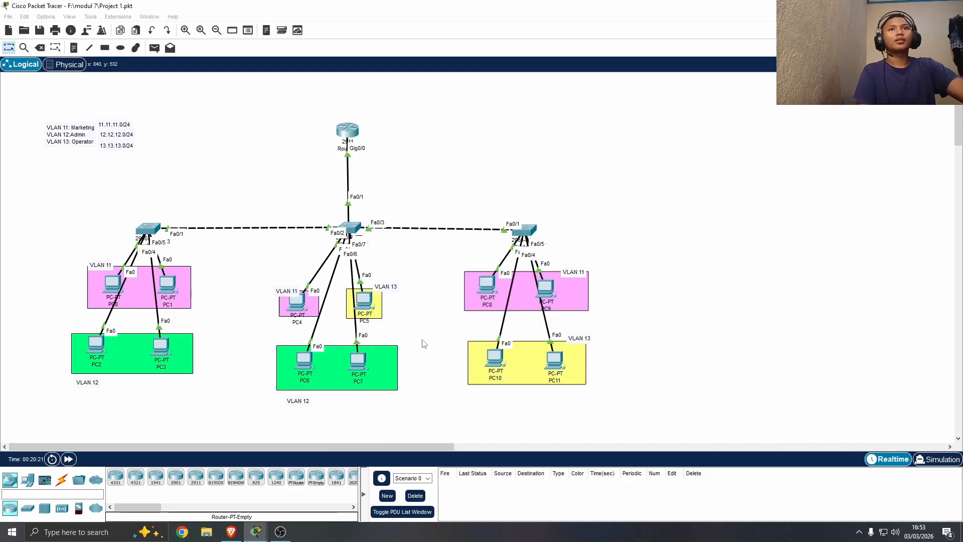
# Set PC5 on the middle switch's VLAN 13 to get its IPv4 configuration by DHCP and close its window
pyautogui.click(368, 299)
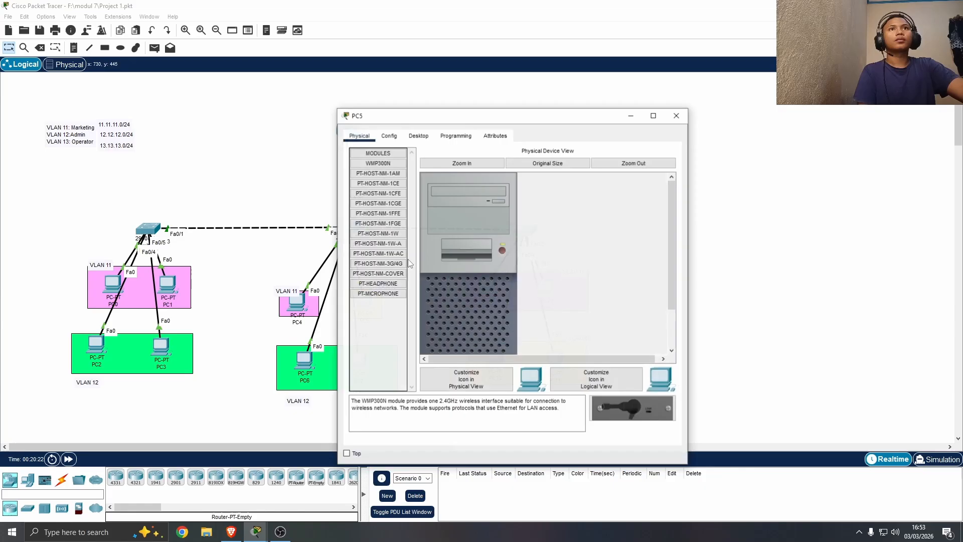
pyautogui.click(418, 135)
pyautogui.click(380, 180)
pyautogui.click(356, 191)
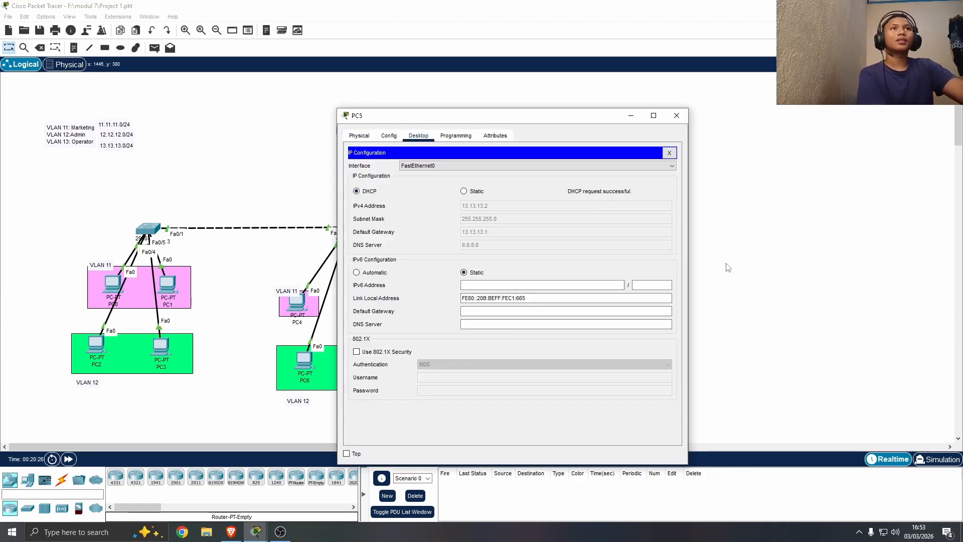
pyautogui.click(676, 115)
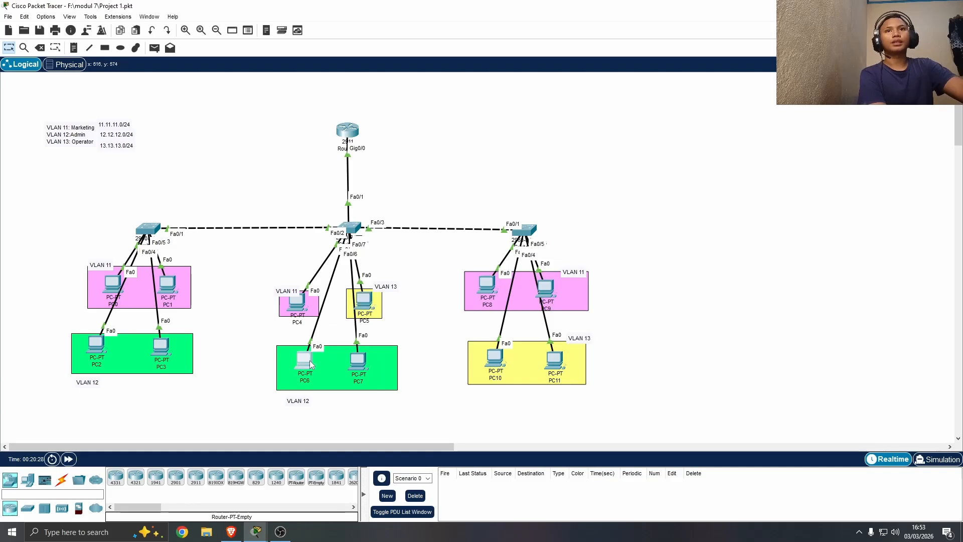
# Set PC6 on the middle switch's VLAN 12 to get its IPv4 configuration by DHCP and close its window
pyautogui.click(304, 360)
pyautogui.click(418, 135)
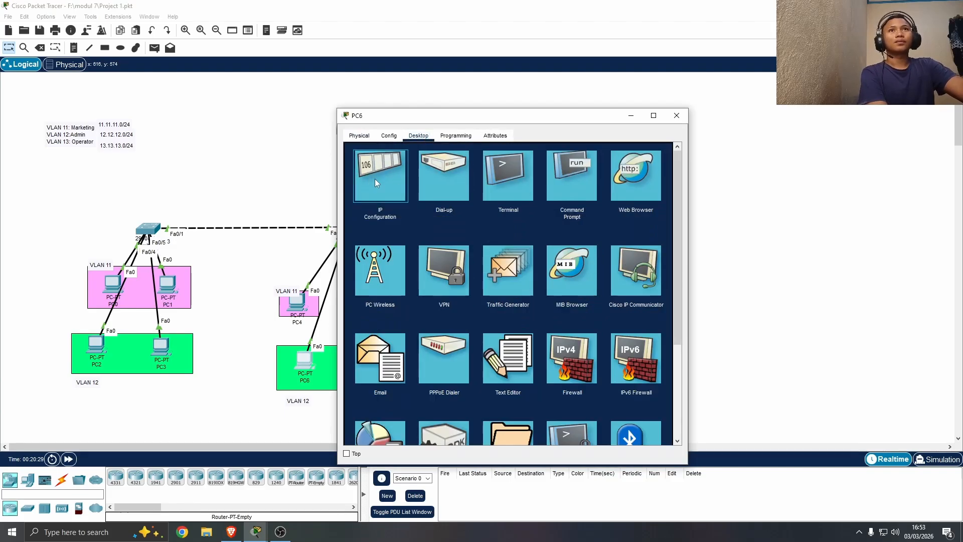
pyautogui.click(377, 179)
pyautogui.click(378, 194)
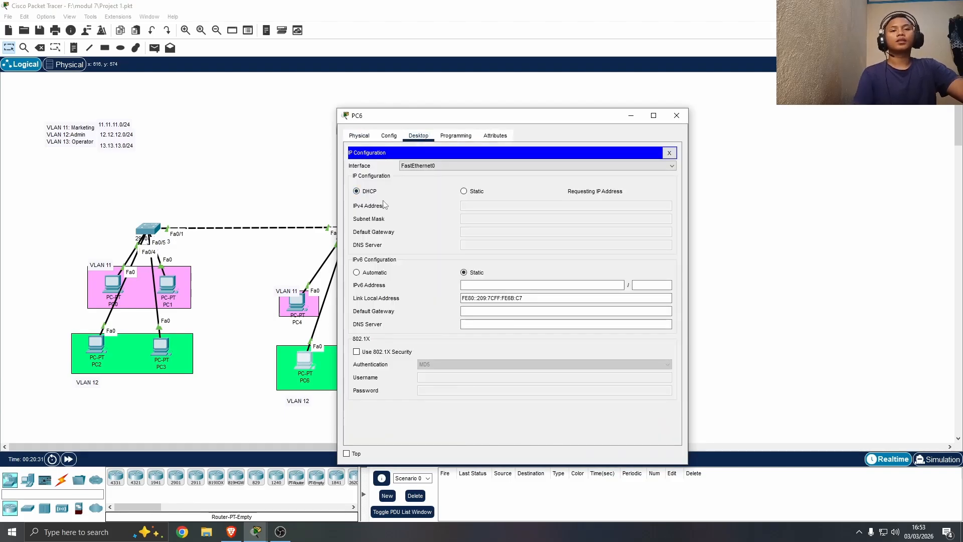
pyautogui.click(677, 115)
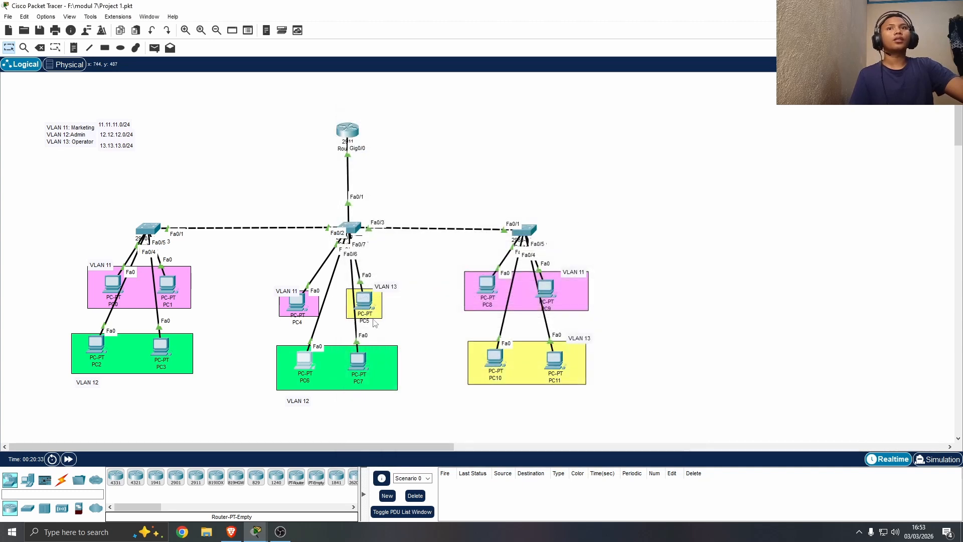
# Set PC7 on the middle switch's VLAN 12 to get its IPv4 configuration by DHCP and close its window
pyautogui.click(359, 365)
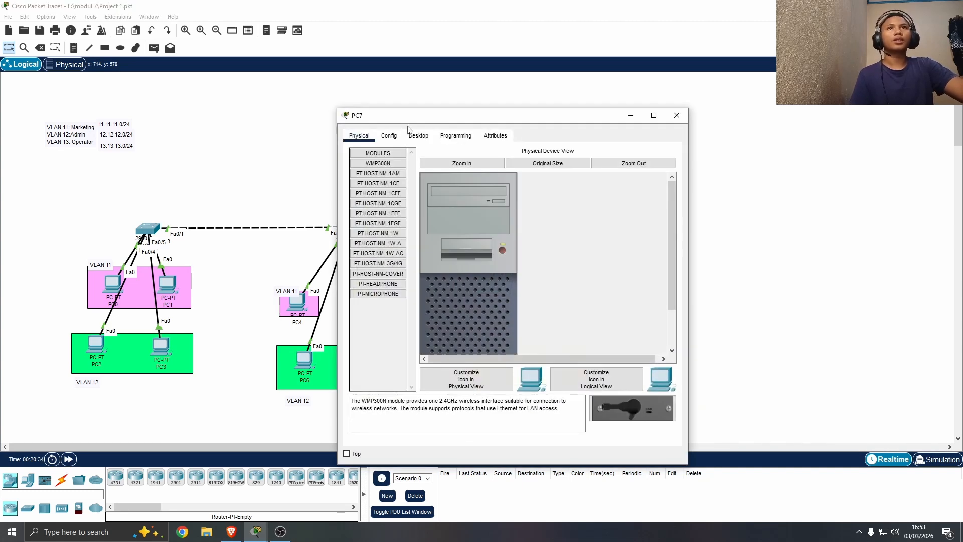
pyautogui.click(417, 136)
pyautogui.click(380, 173)
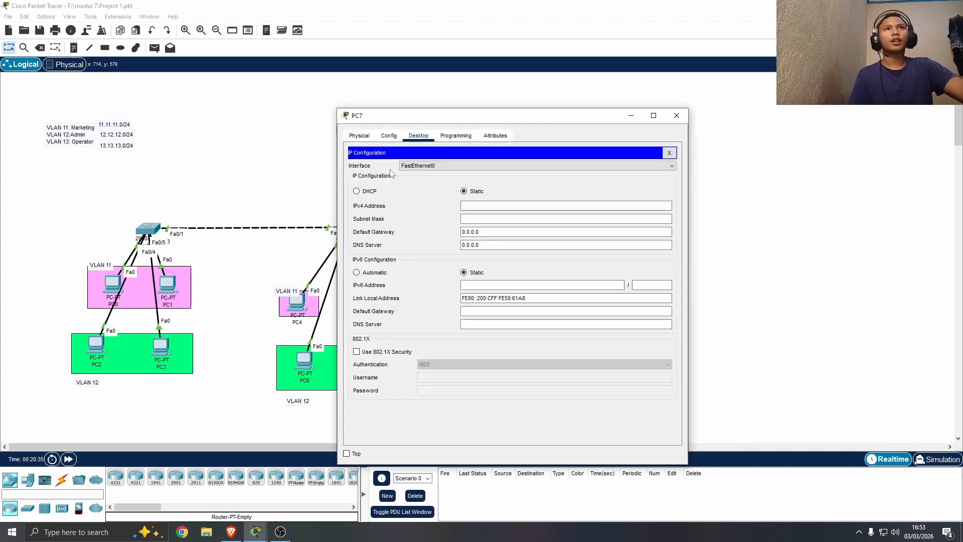
pyautogui.click(357, 193)
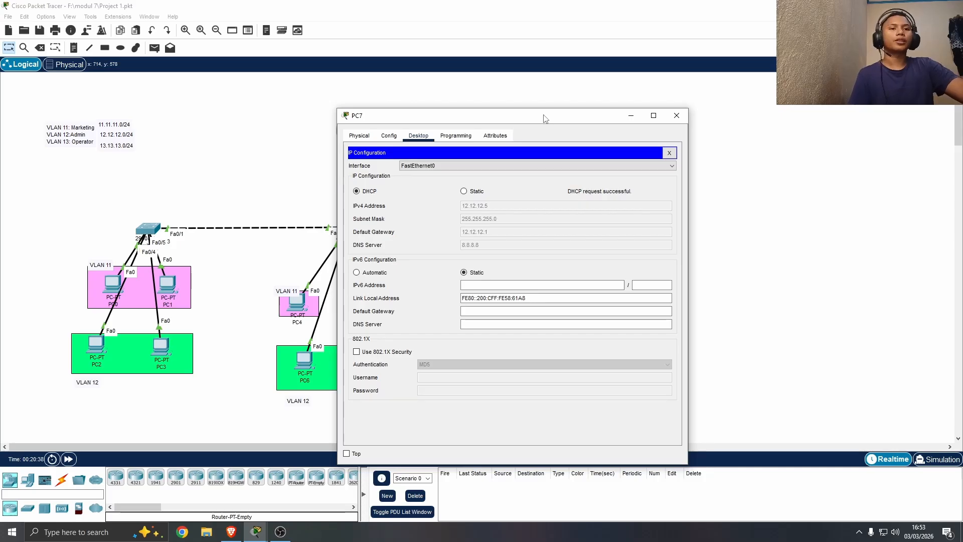
pyautogui.click(676, 116)
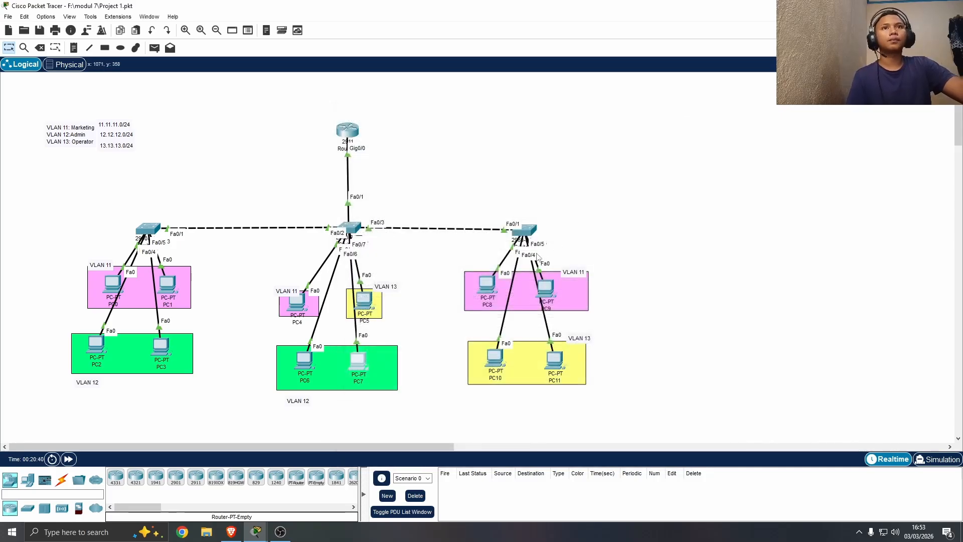
# Set PC8 on the third switch's VLAN 11 to get its IPv4 configuration by DHCP and close its window
pyautogui.click(491, 282)
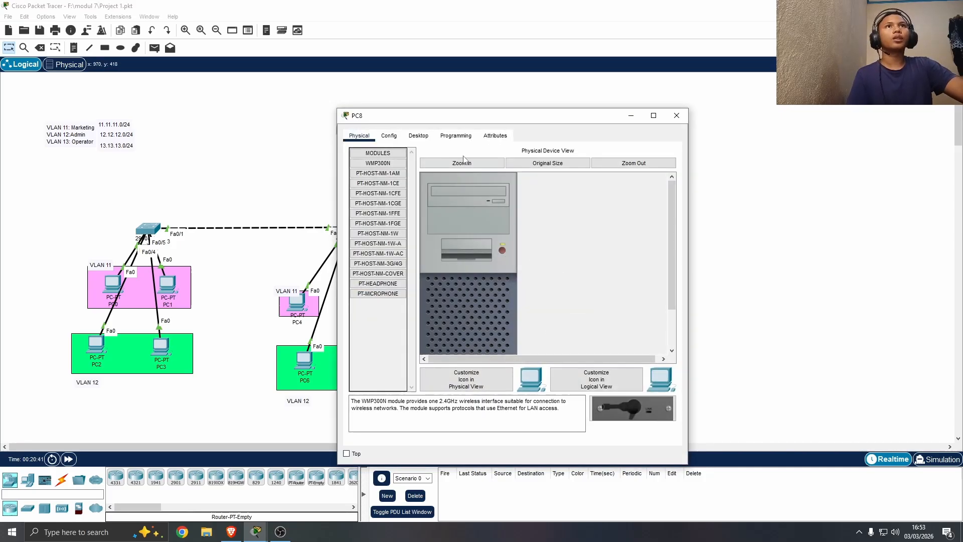
pyautogui.click(418, 135)
pyautogui.click(394, 176)
pyautogui.click(367, 191)
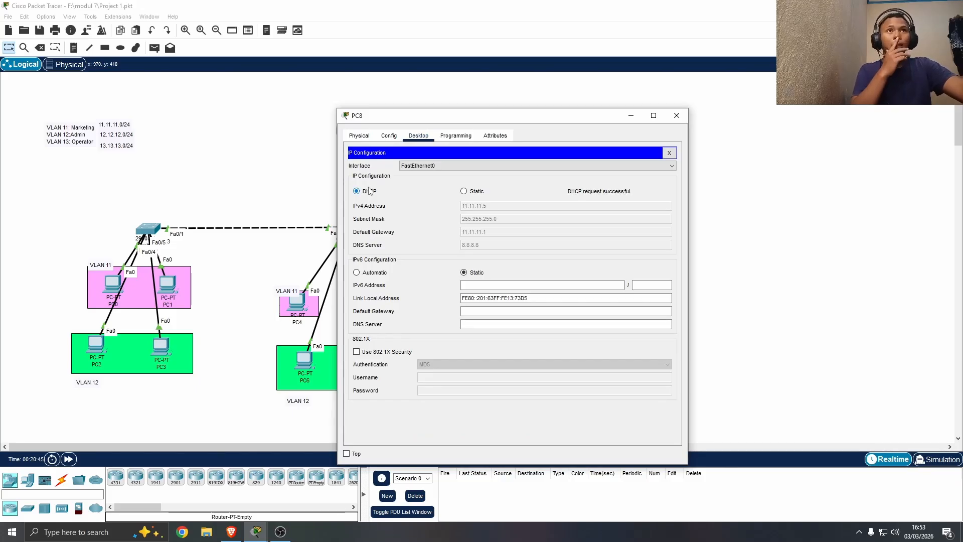
pyautogui.click(676, 115)
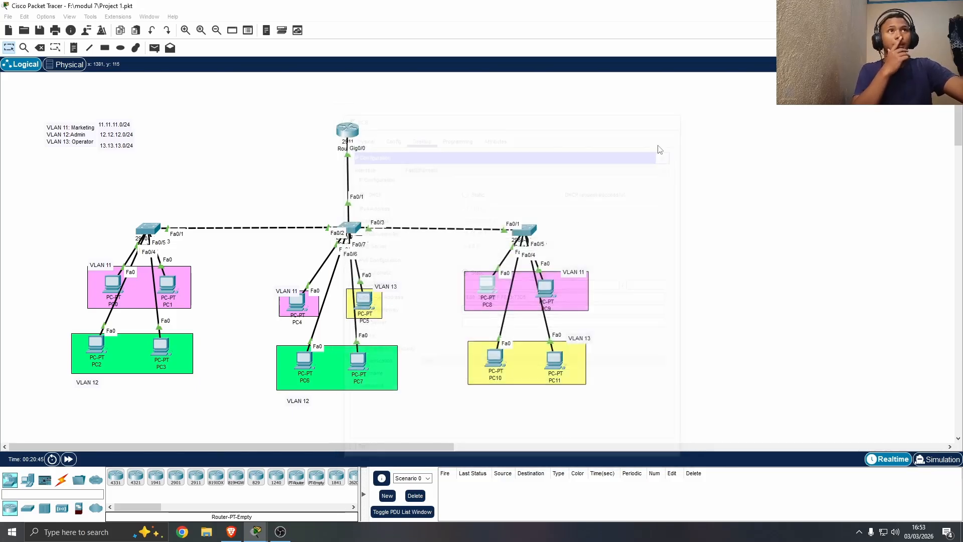
# Set PC9 on the third switch's VLAN 11 to get its IPv4 configuration by DHCP and close its window
pyautogui.click(540, 287)
pyautogui.click(388, 135)
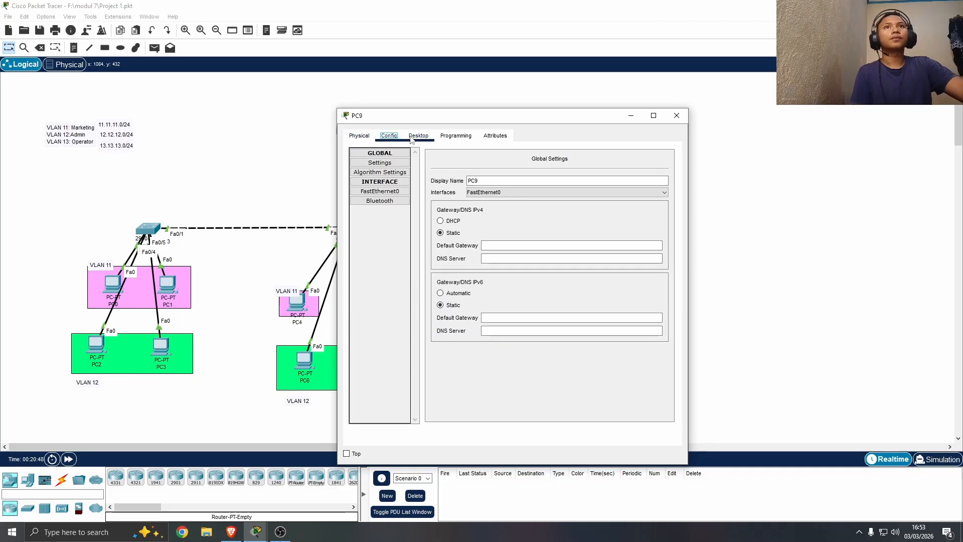
pyautogui.click(418, 136)
pyautogui.click(381, 187)
pyautogui.click(356, 191)
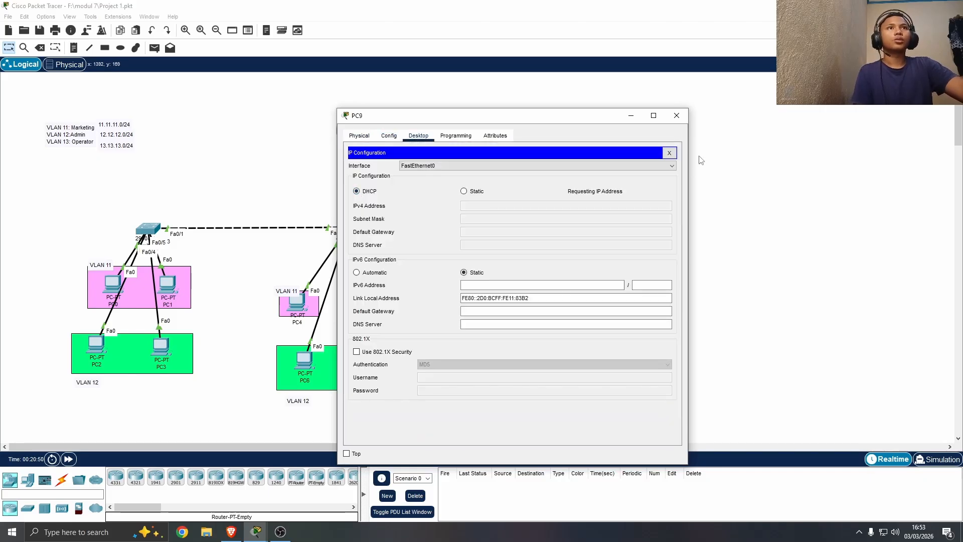
pyautogui.click(677, 115)
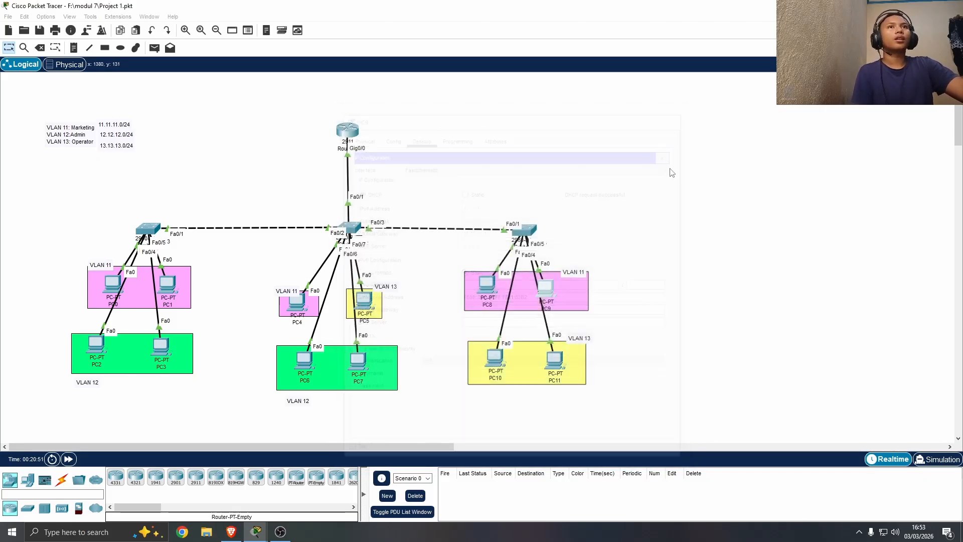
# Set PC10 on the third switch's VLAN 13 to get its IPv4 configuration by DHCP and close its window
pyautogui.click(502, 360)
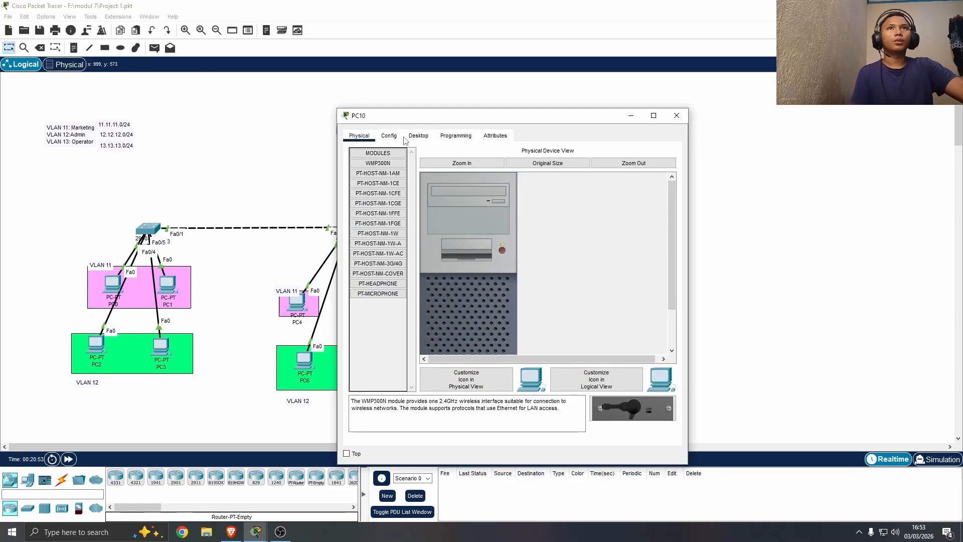
pyautogui.click(405, 136)
pyautogui.click(386, 169)
pyautogui.click(356, 191)
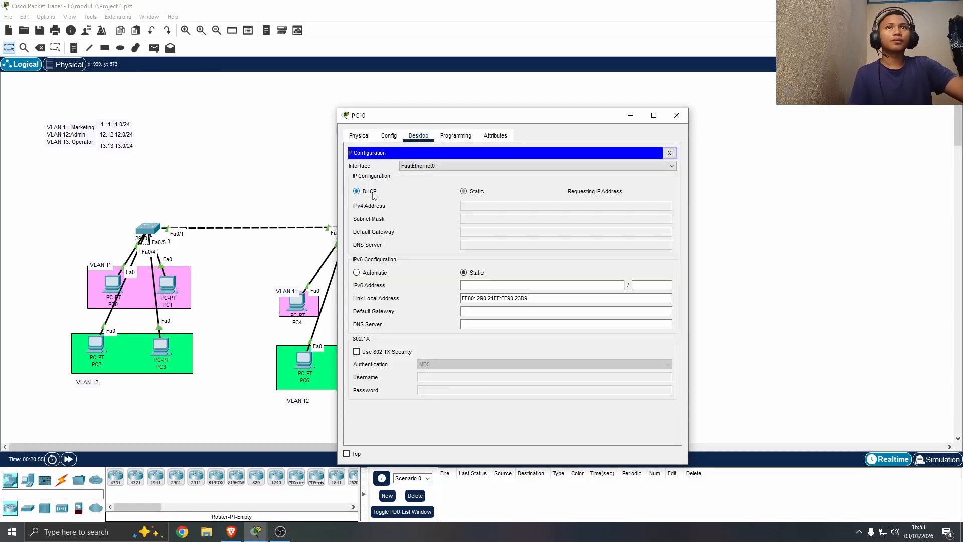
pyautogui.click(676, 115)
# Set PC11 on the third switch's VLAN 13 to get its IPv4 configuration by DHCP and close its window
pyautogui.click(554, 360)
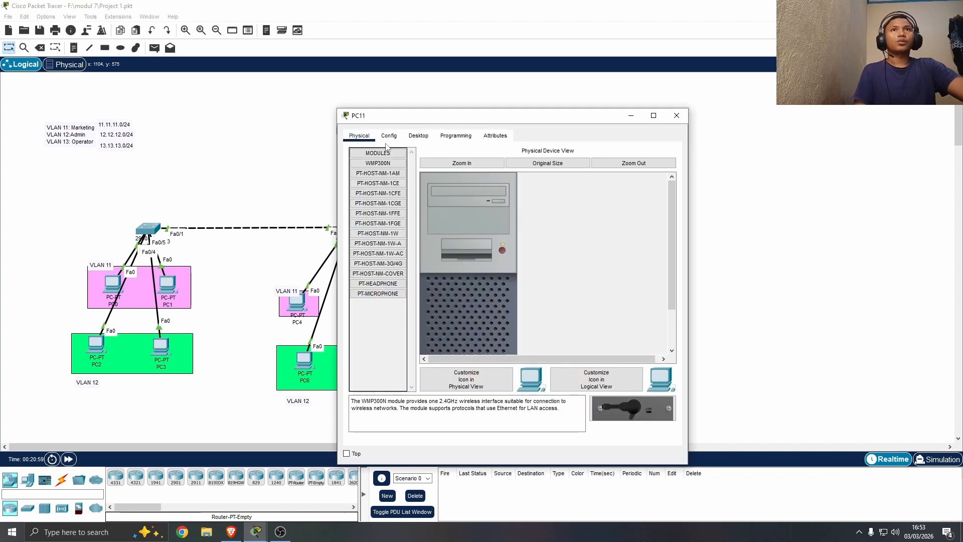
pyautogui.click(389, 136)
pyautogui.click(418, 136)
pyautogui.click(381, 170)
pyautogui.click(356, 191)
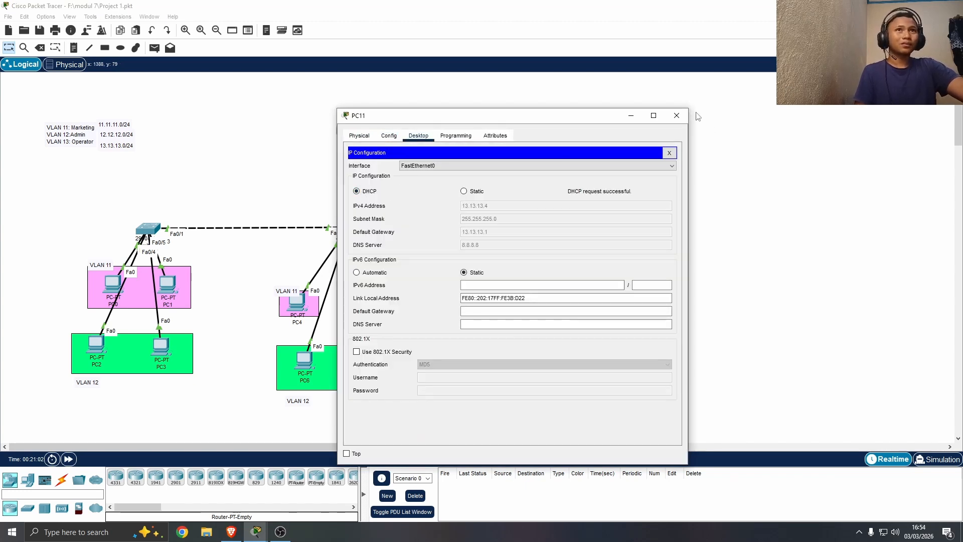
pyautogui.click(677, 115)
pyautogui.moveTo(808, 102); pyautogui.dragTo(759, 243)
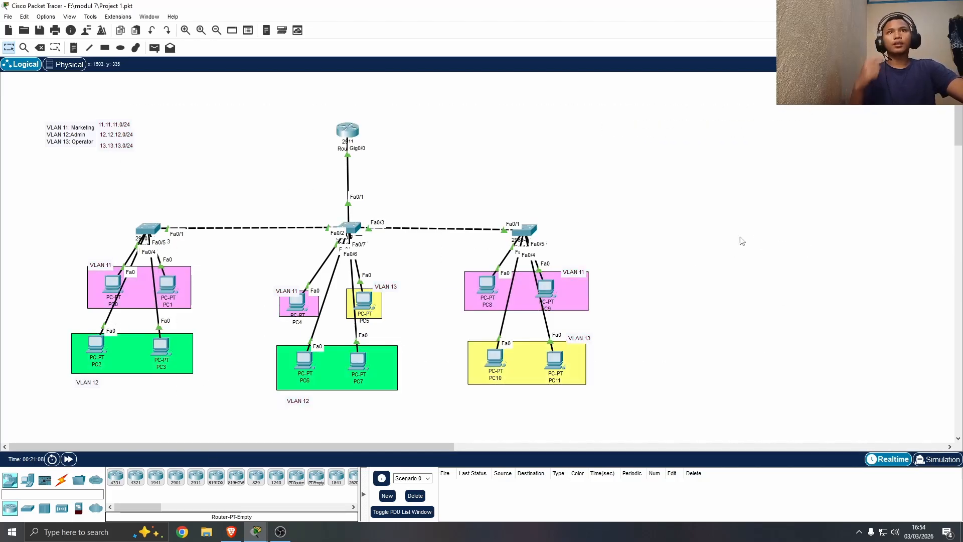
# Test connectivity within the first switch's VLANs by sending simple PDUs from PC0 to PC1 and from PC2 to PC3
pyautogui.click(154, 47)
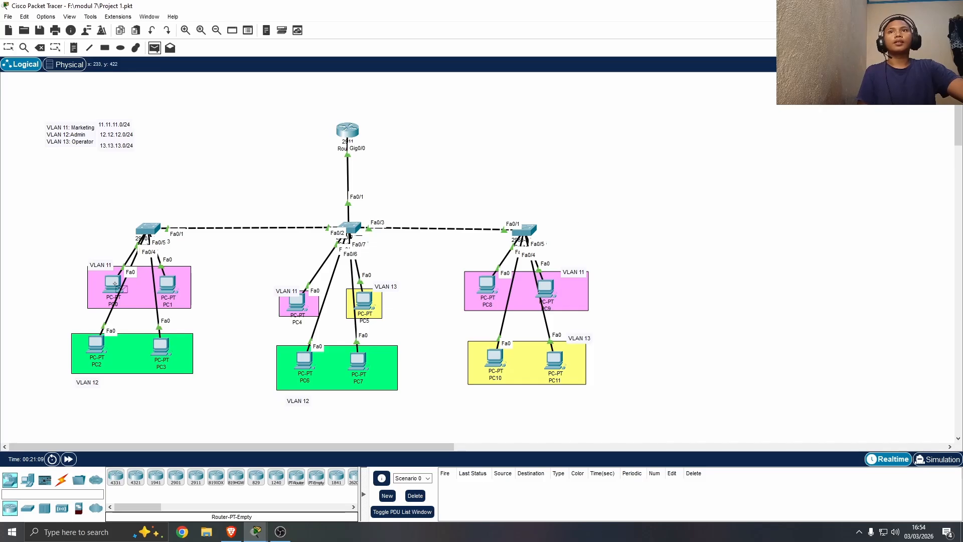
pyautogui.click(113, 283)
pyautogui.click(167, 286)
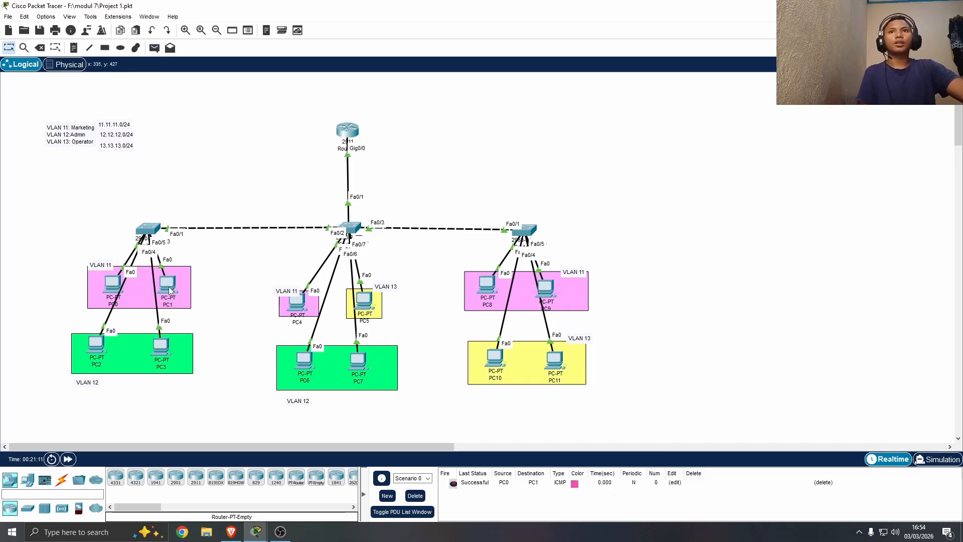
pyautogui.click(155, 48)
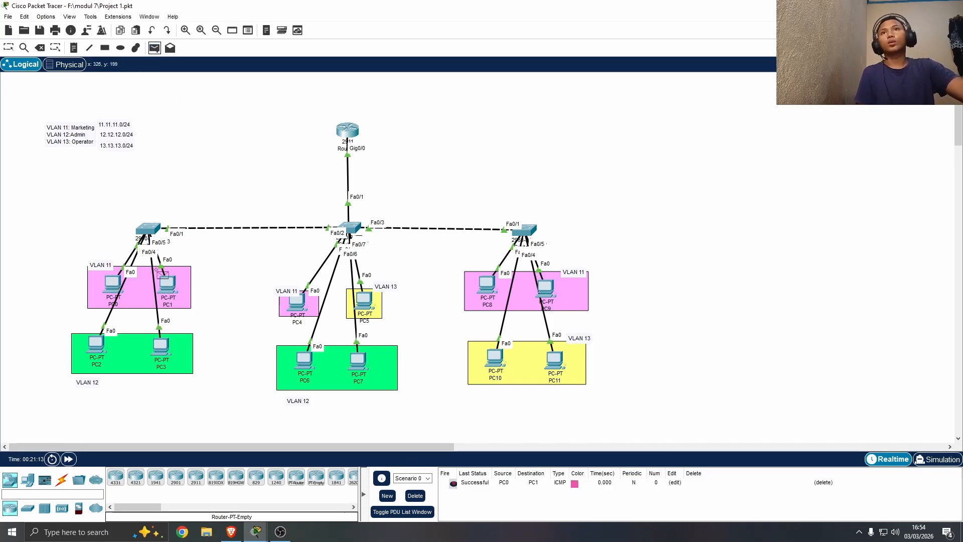
pyautogui.click(96, 344)
pyautogui.click(158, 351)
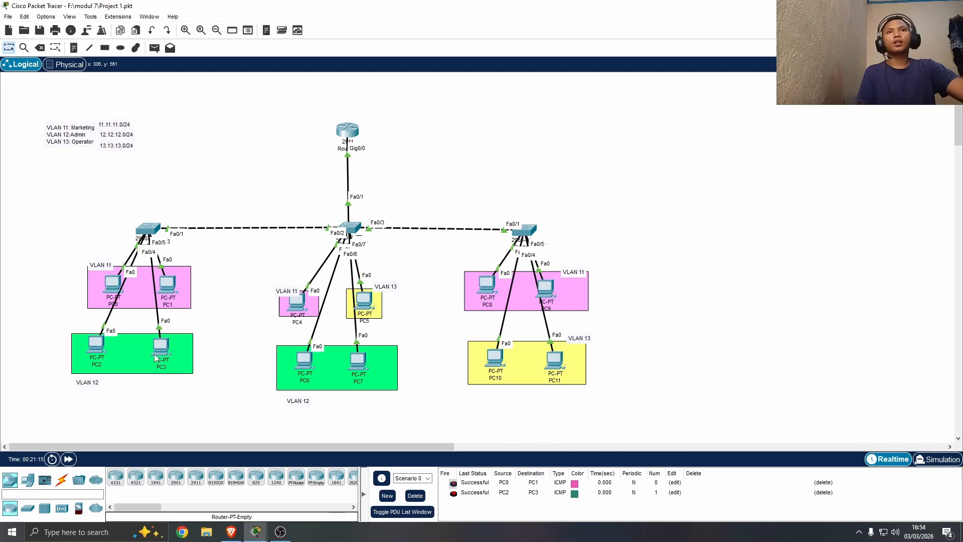
# Test same-VLAN connectivity with simple PDUs from PC6 to PC7 and from PC8 to PC9
pyautogui.click(154, 47)
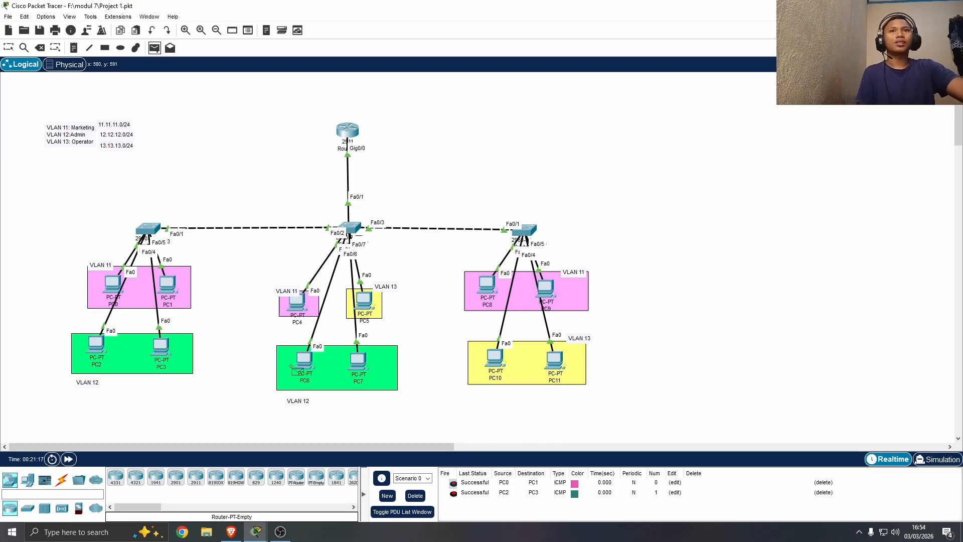
pyautogui.click(304, 361)
pyautogui.click(359, 369)
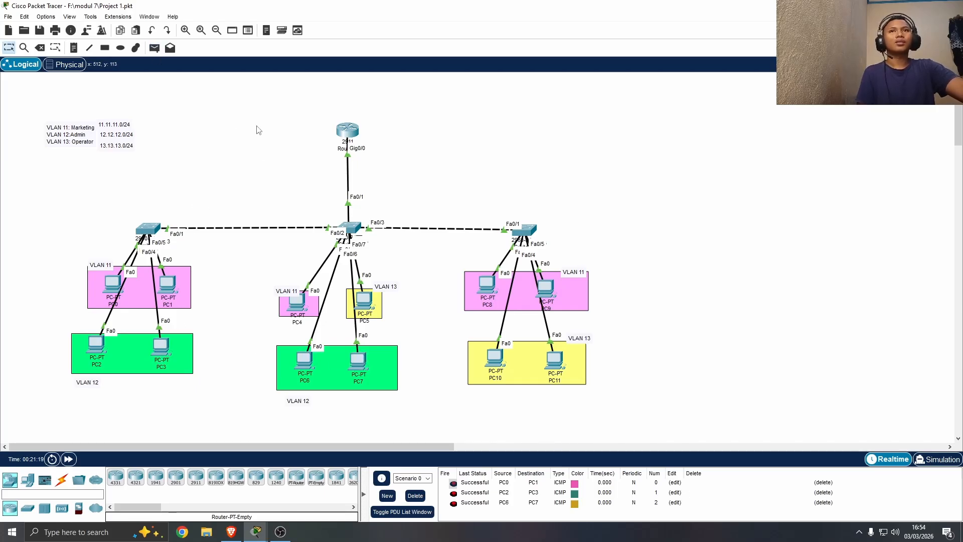
pyautogui.click(155, 47)
pyautogui.click(485, 284)
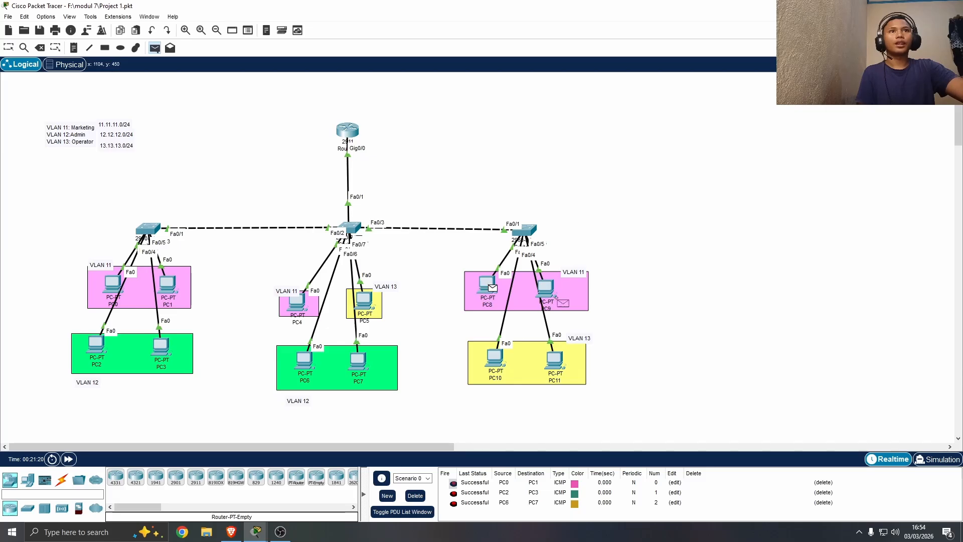
pyautogui.click(546, 288)
# Send a simple PDU from PC10 to PC11 in VLAN 13 and delete Scenario 0's whole list of PDUs
pyautogui.click(155, 48)
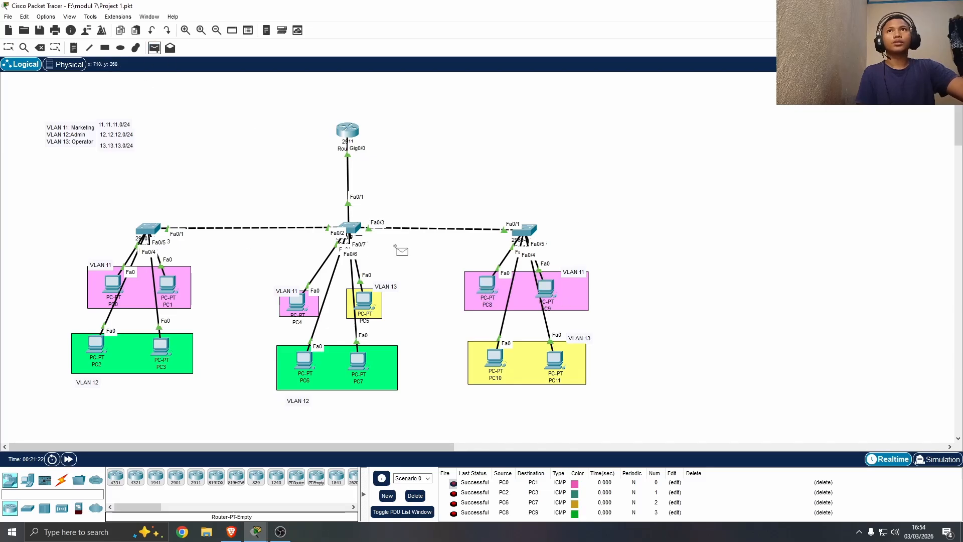
pyautogui.click(496, 357)
pyautogui.click(561, 363)
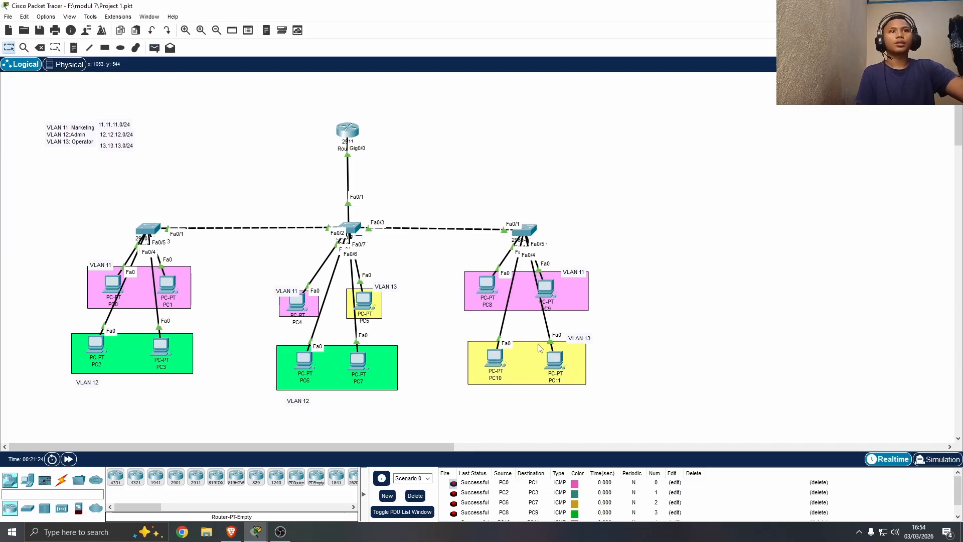
pyautogui.click(421, 496)
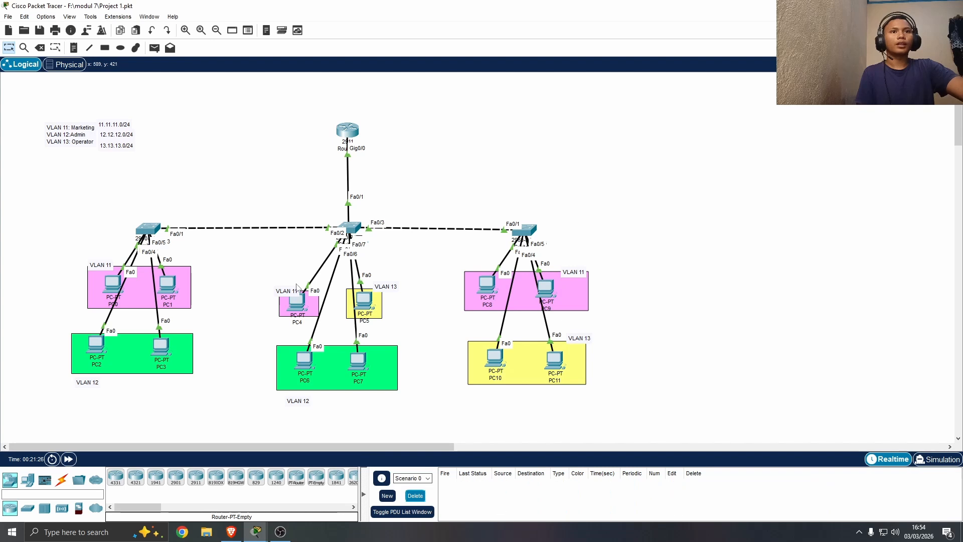
# Test inter-VLAN routing with a simple PDU from PC1 in VLAN 11 to PC3 in VLAN 12 and delete its entry
pyautogui.click(154, 47)
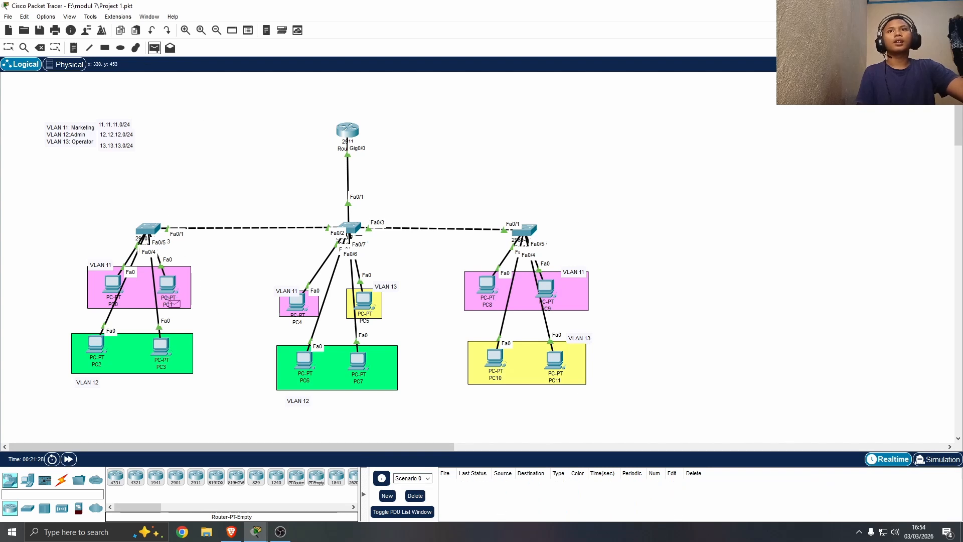
pyautogui.click(171, 283)
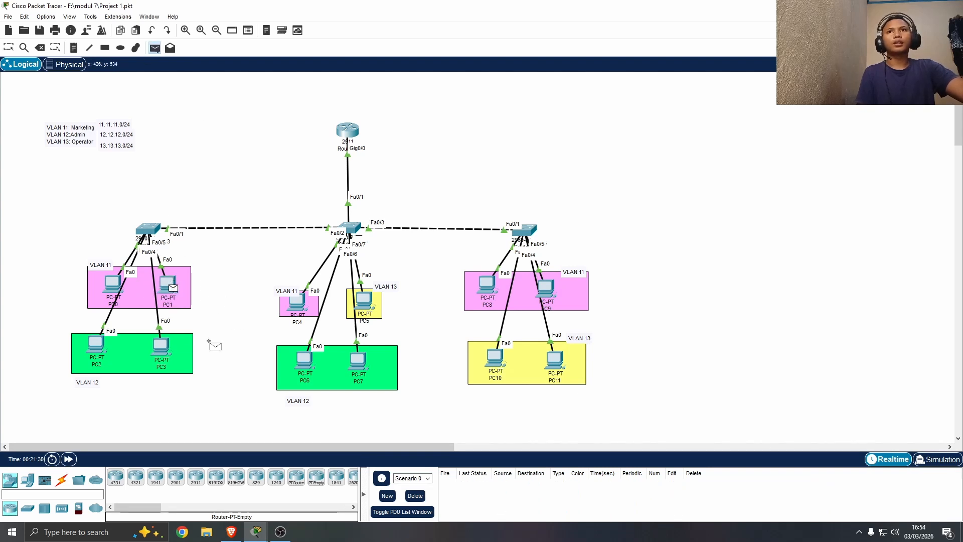
pyautogui.click(165, 348)
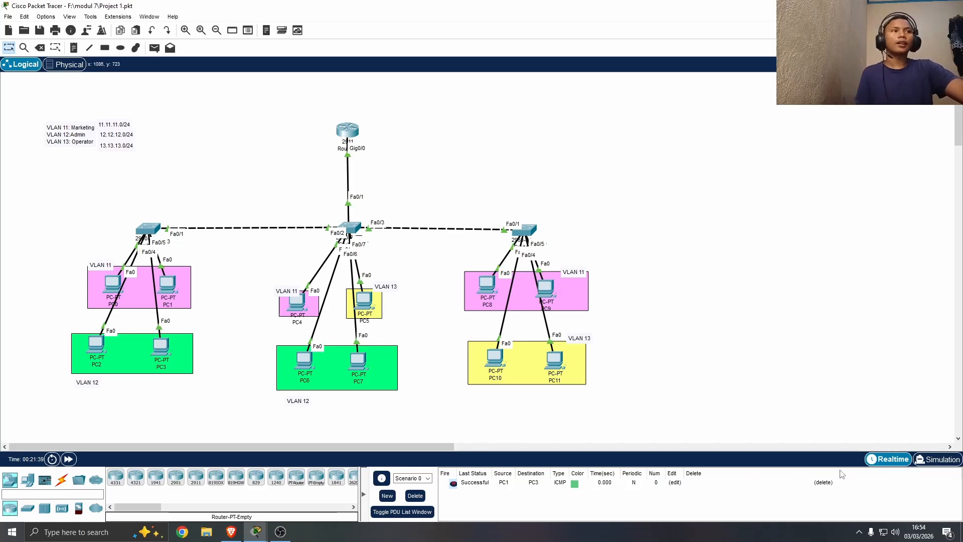
pyautogui.click(823, 482)
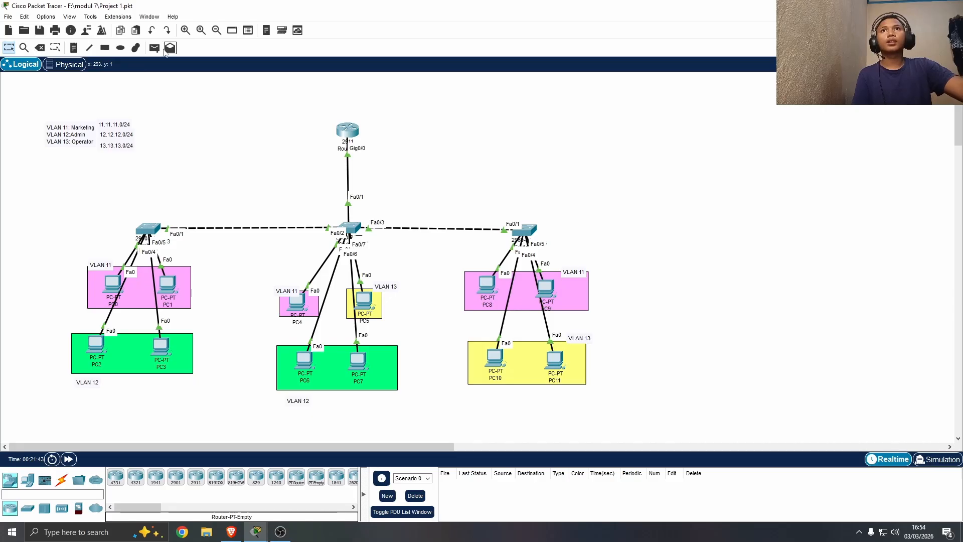
# Test inter-VLAN routing with a simple PDU from PC1 in VLAN 11 to PC5 in VLAN 13 and delete its entry
pyautogui.click(154, 48)
pyautogui.click(167, 286)
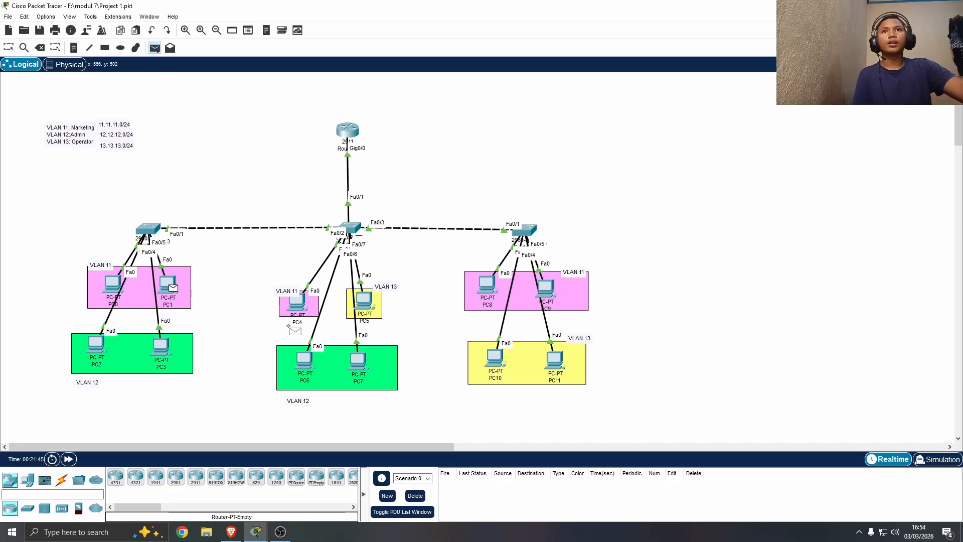
pyautogui.click(368, 304)
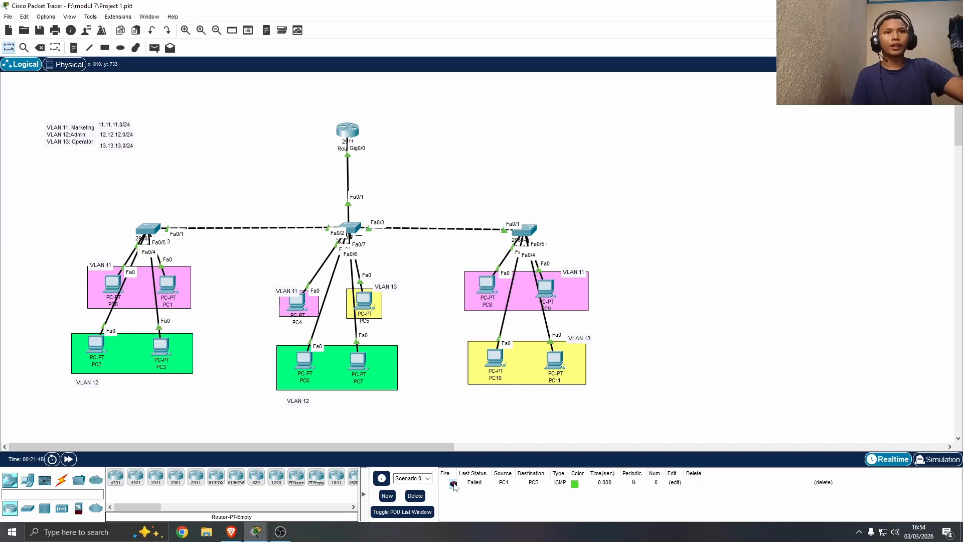
pyautogui.click(823, 482)
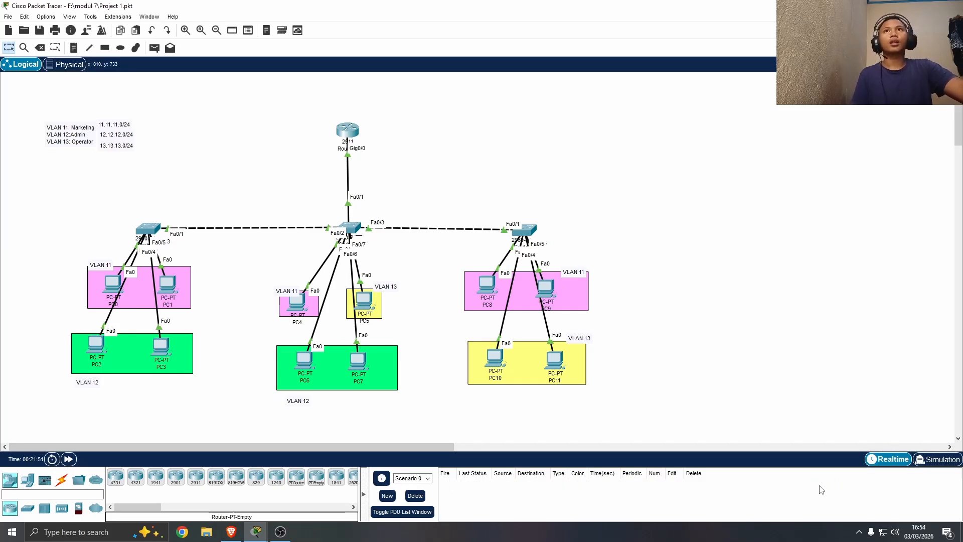
# Test VLAN 12 connectivity with a simple PDU from PC3 to PC6 and delete its entry
pyautogui.click(155, 48)
pyautogui.click(162, 346)
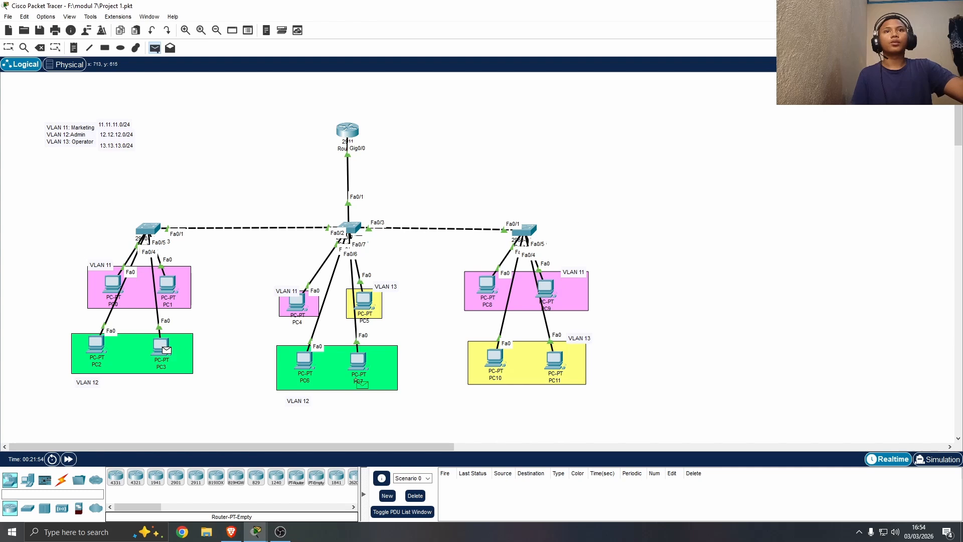
pyautogui.click(313, 367)
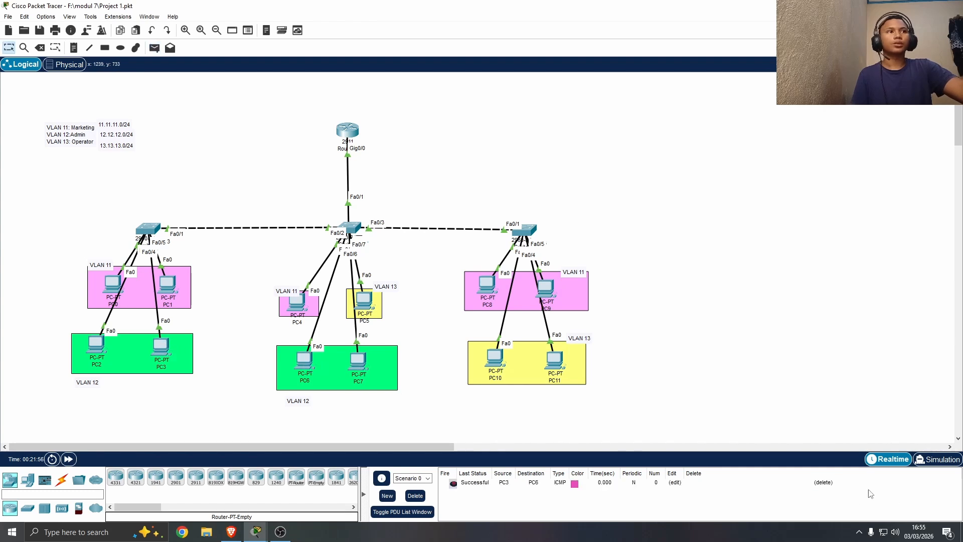
pyautogui.click(825, 483)
# Test inter-VLAN routing with a simple PDU from PC3 in VLAN 12 to PC5 in VLAN 13 and delete its entry
pyautogui.click(154, 47)
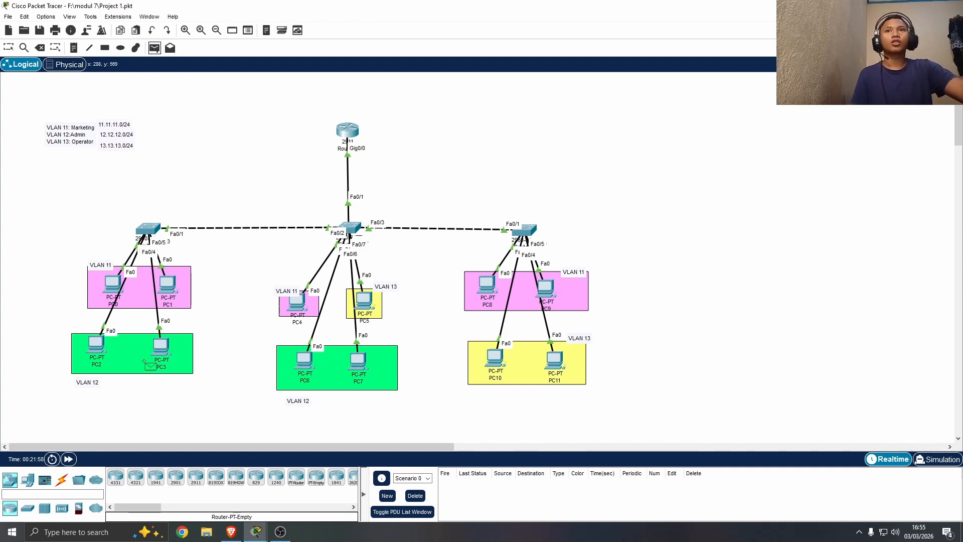
pyautogui.click(161, 349)
pyautogui.click(364, 303)
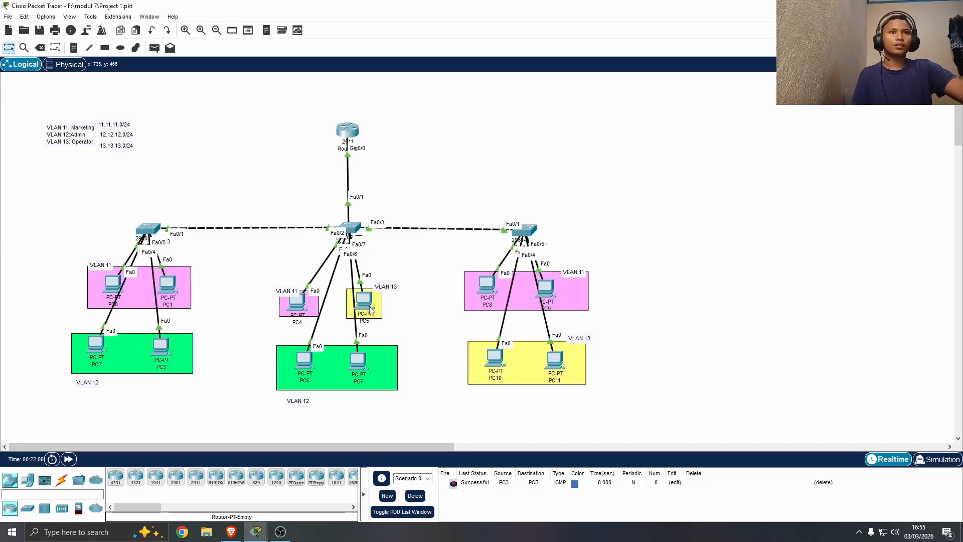
pyautogui.click(824, 483)
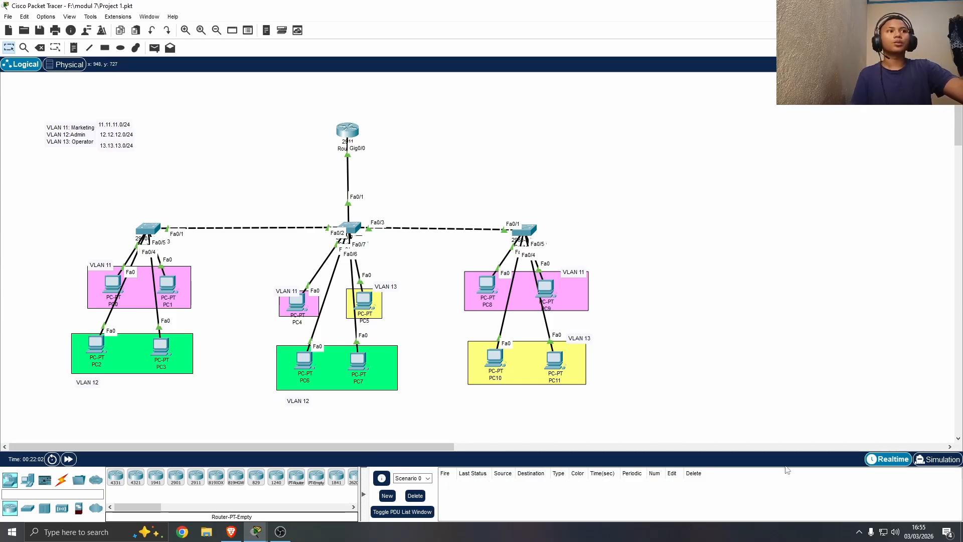
# Test inter-VLAN routing with a simple PDU from PC10 in VLAN 13 to PC6 in VLAN 12 and delete its entry
pyautogui.click(154, 47)
pyautogui.click(495, 358)
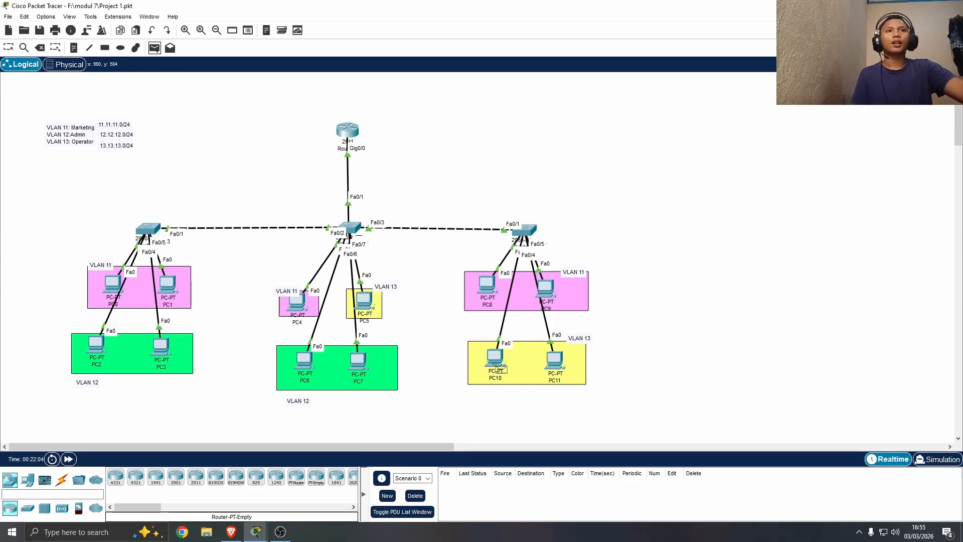
pyautogui.click(304, 360)
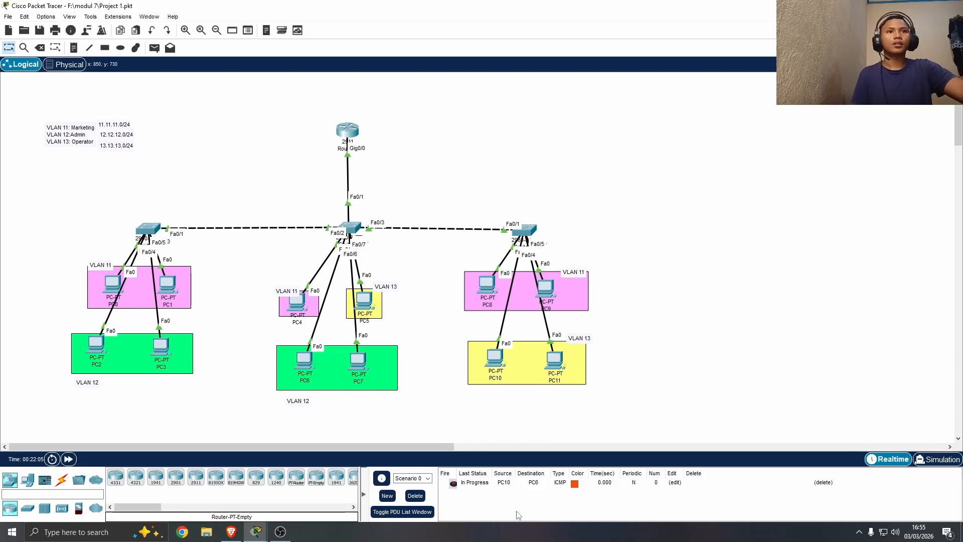
pyautogui.click(452, 484)
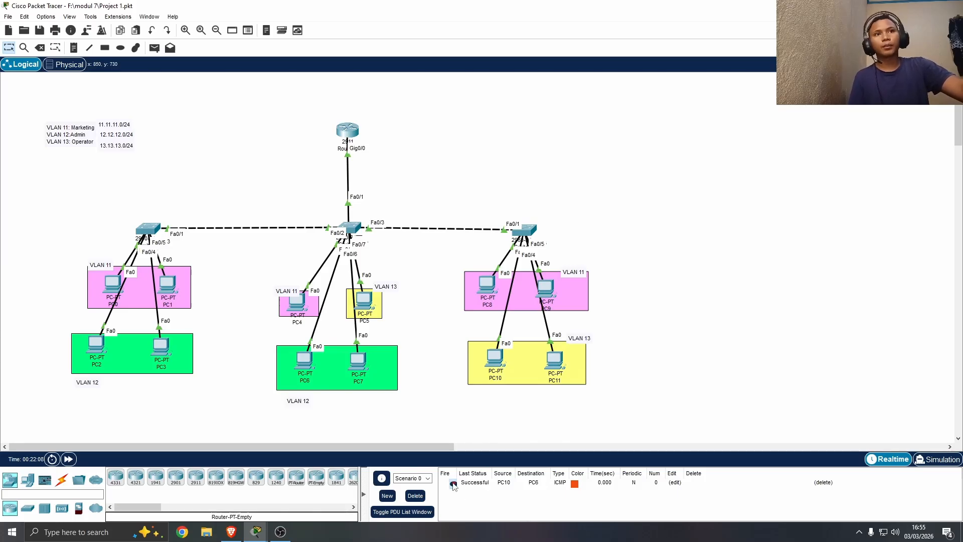
pyautogui.click(823, 483)
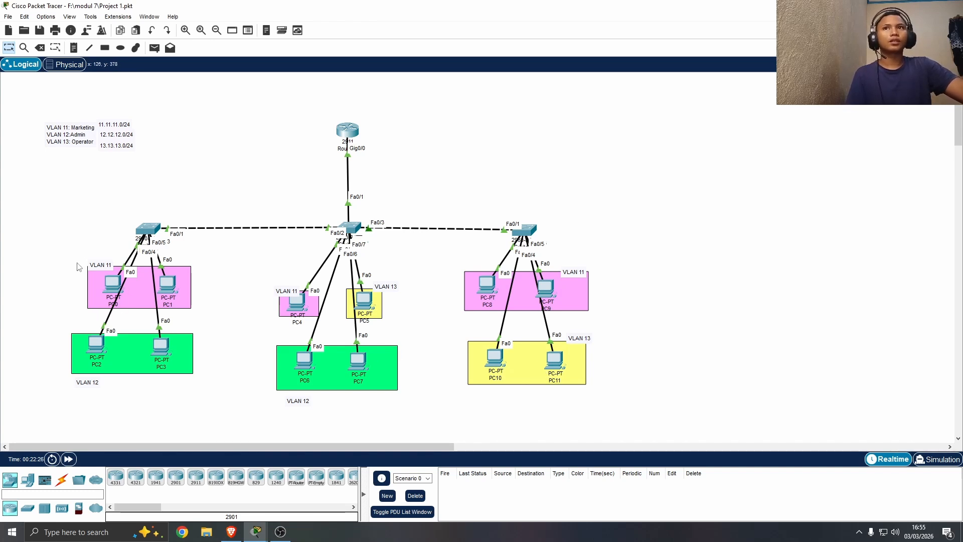
# Look up PC0's IP address in its IP configuration and close the PC0 window
pyautogui.click(111, 292)
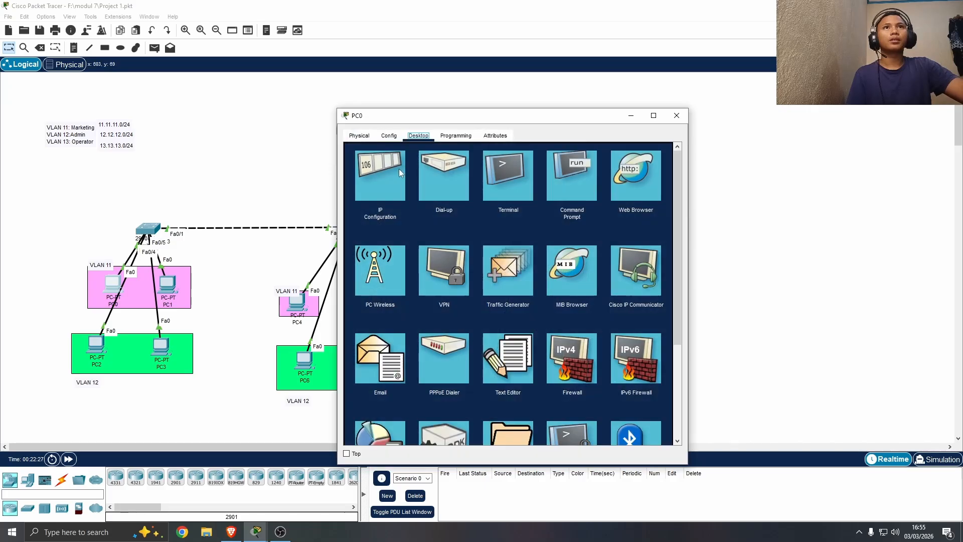
pyautogui.click(397, 171)
pyautogui.click(676, 115)
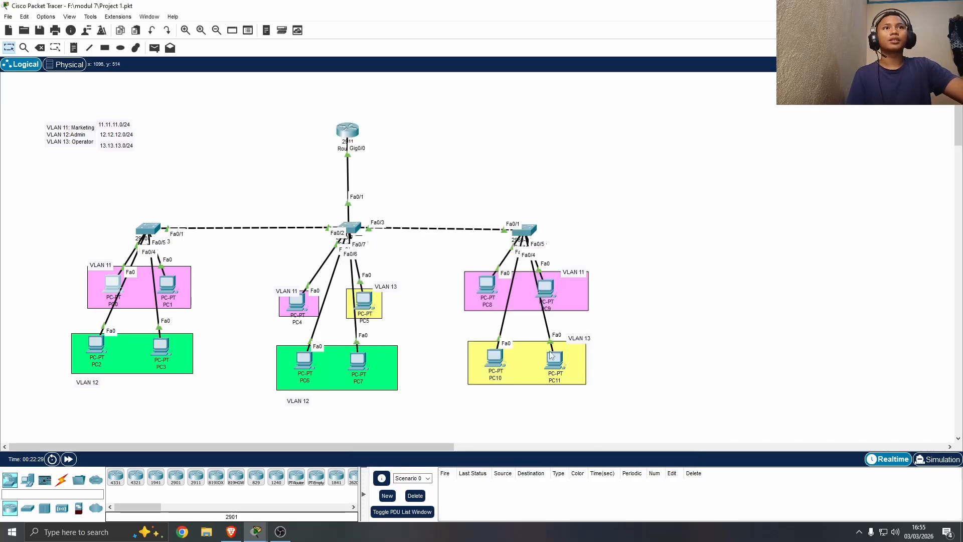
# Ping 11.11.11.2 from PC11's Command Prompt and examine the response line for each packet
pyautogui.click(560, 360)
pyautogui.click(566, 192)
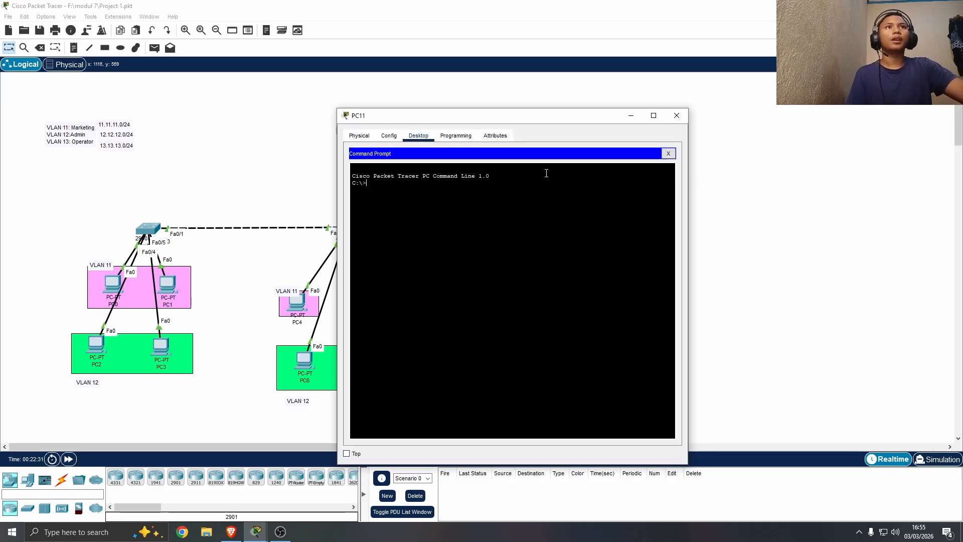
pyautogui.moveTo(466, 123); pyautogui.dragTo(595, 104)
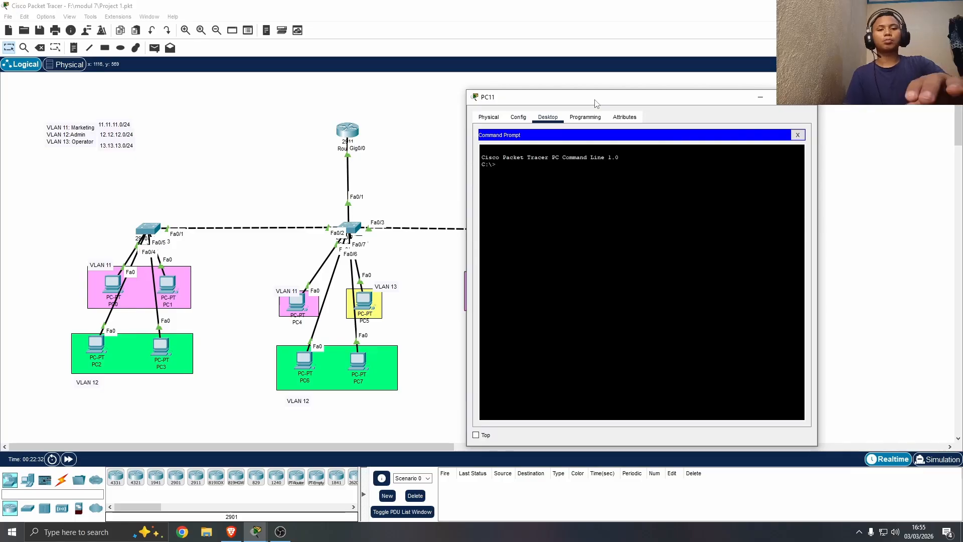
pyautogui.write('ping')
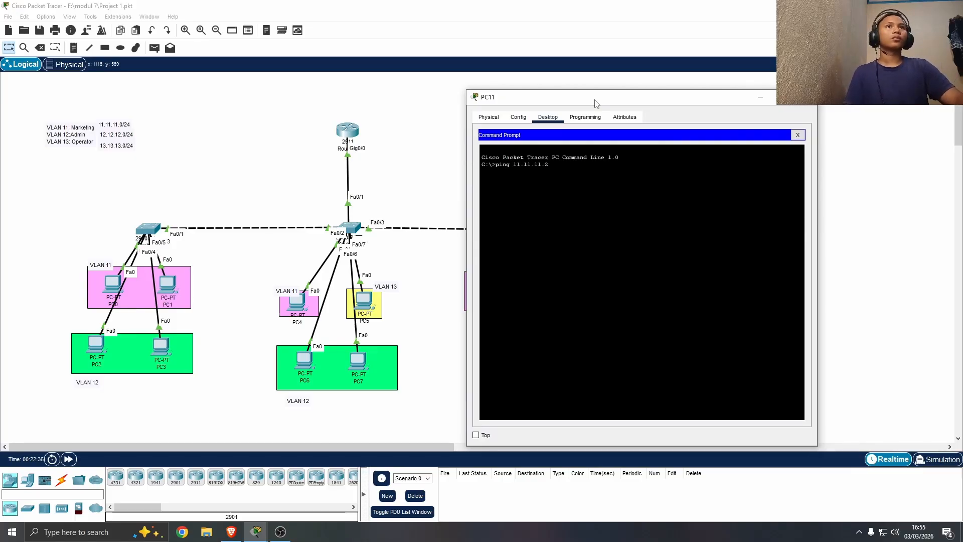
pyautogui.write(' 11.11.11.2')
pyautogui.press('Return')
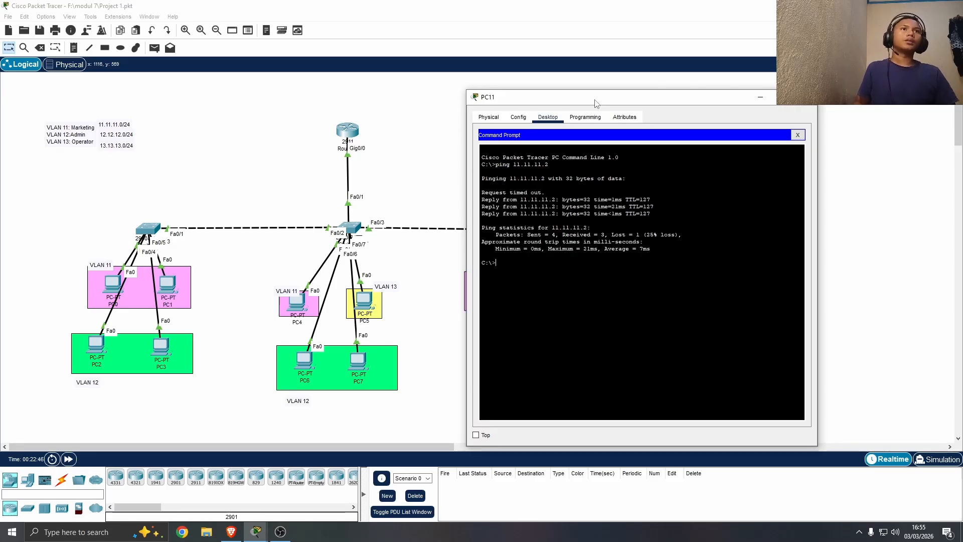
pyautogui.moveTo(655, 206)
pyautogui.mouseDown()
pyautogui.moveTo(507, 215)
pyautogui.moveTo(484, 201)
pyautogui.moveTo(643, 217)
pyautogui.mouseUp()
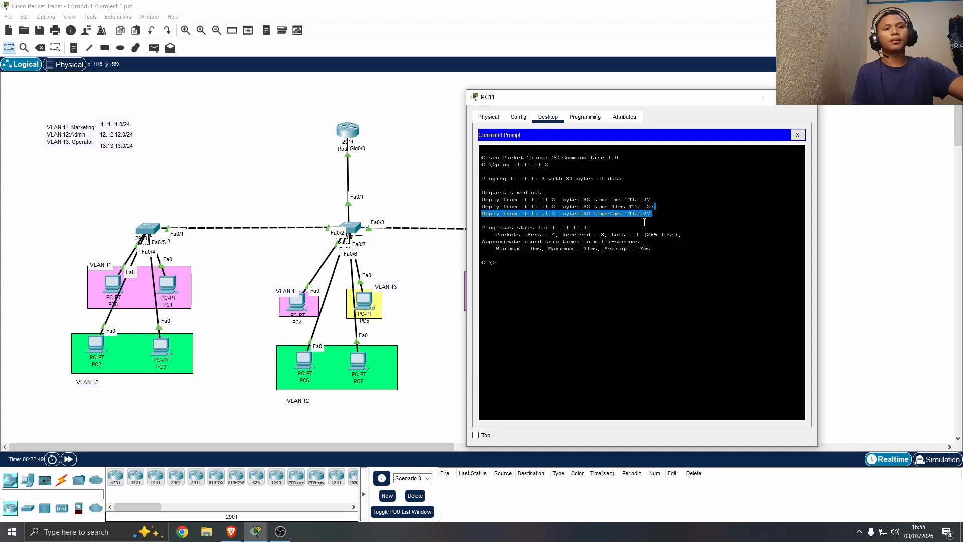
pyautogui.moveTo(549, 190); pyautogui.dragTo(481, 192)
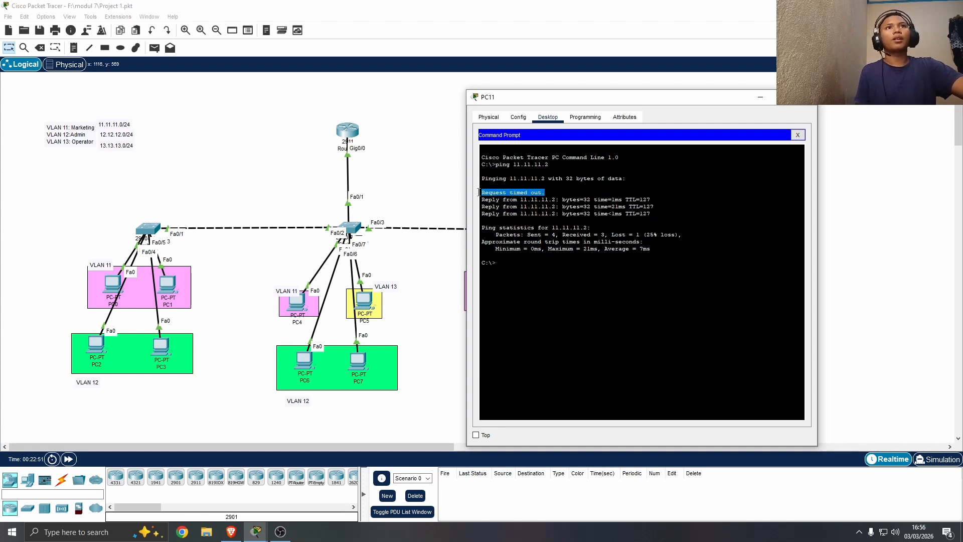
pyautogui.click(609, 270)
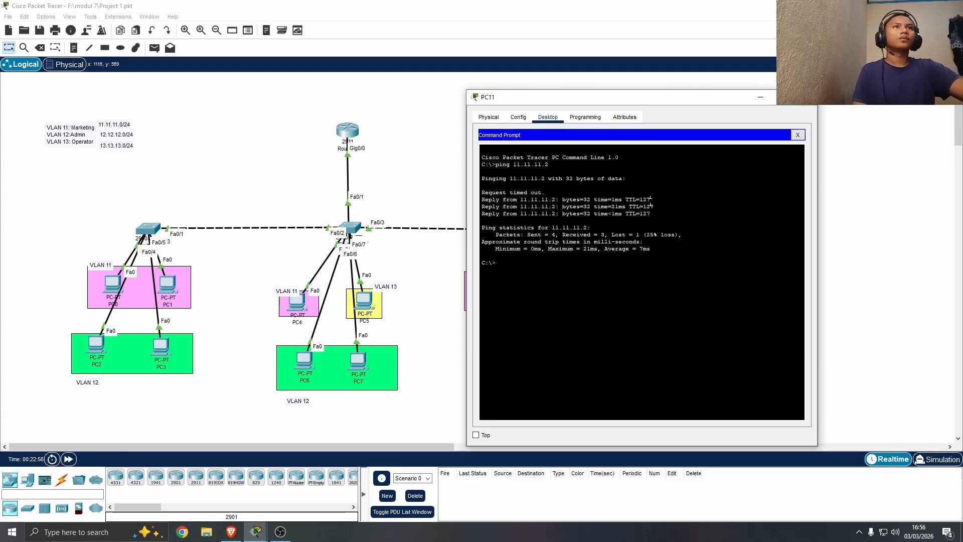
pyautogui.moveTo(651, 199); pyautogui.dragTo(517, 210)
# Repeat the ping to 11.11.11.2 from PC11 and close the PC11 window
pyautogui.click(575, 296)
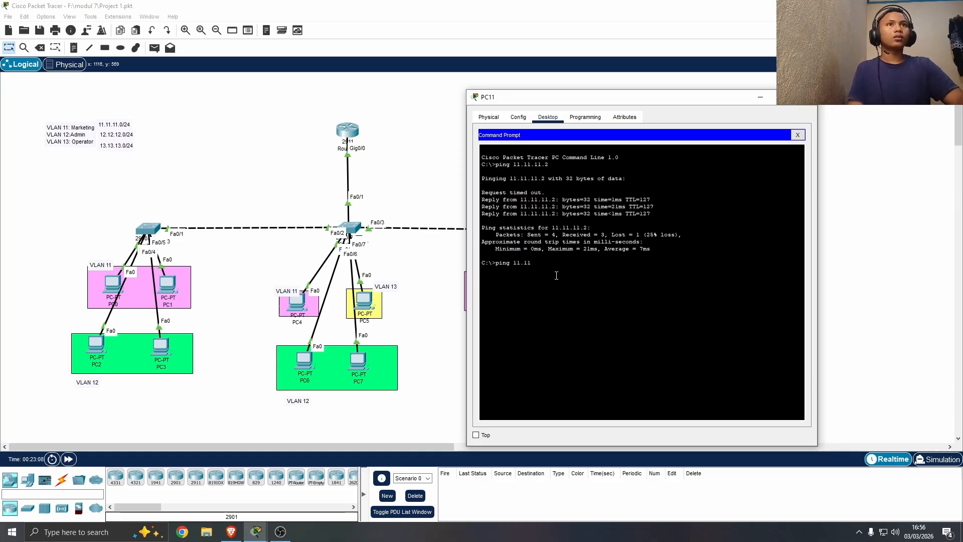
pyautogui.press('Return')
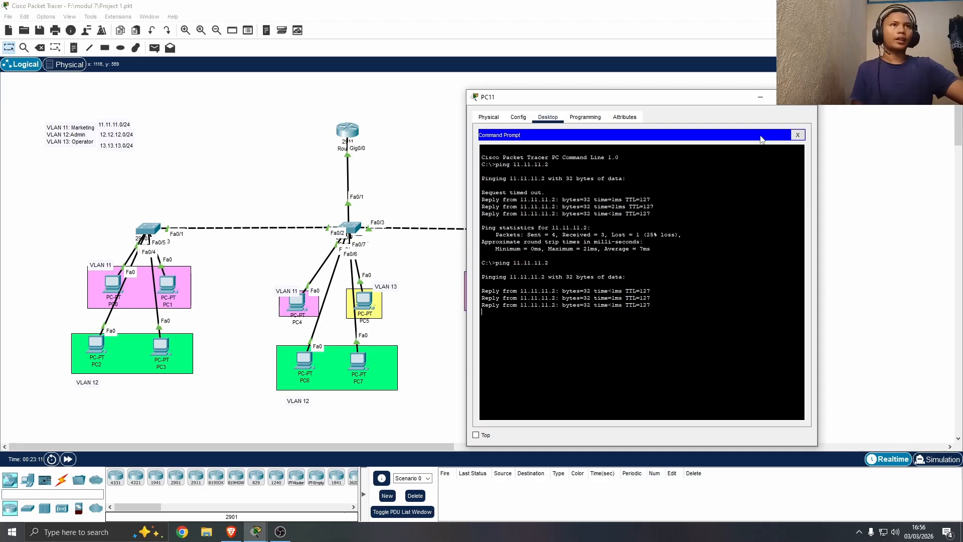
pyautogui.click(802, 97)
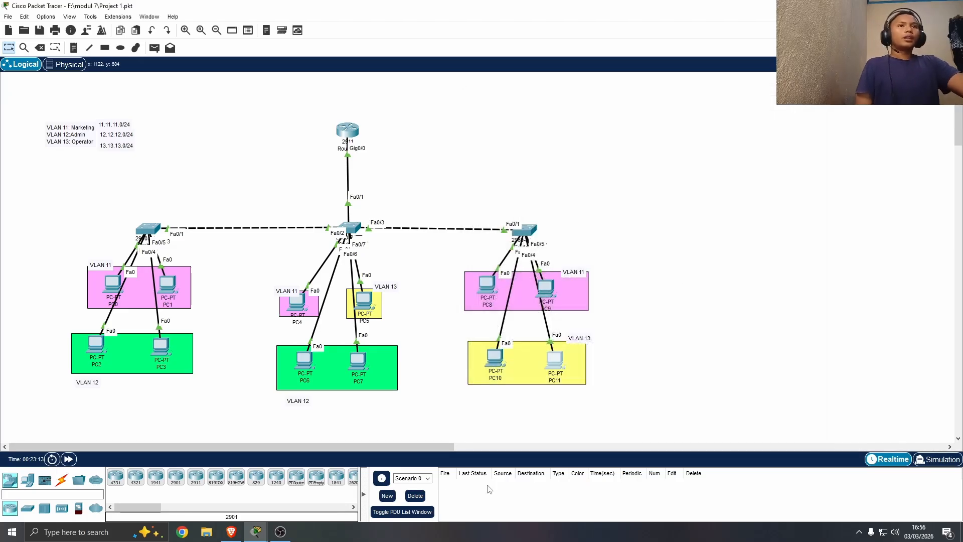
pyautogui.moveTo(653, 93); pyautogui.dragTo(683, 179)
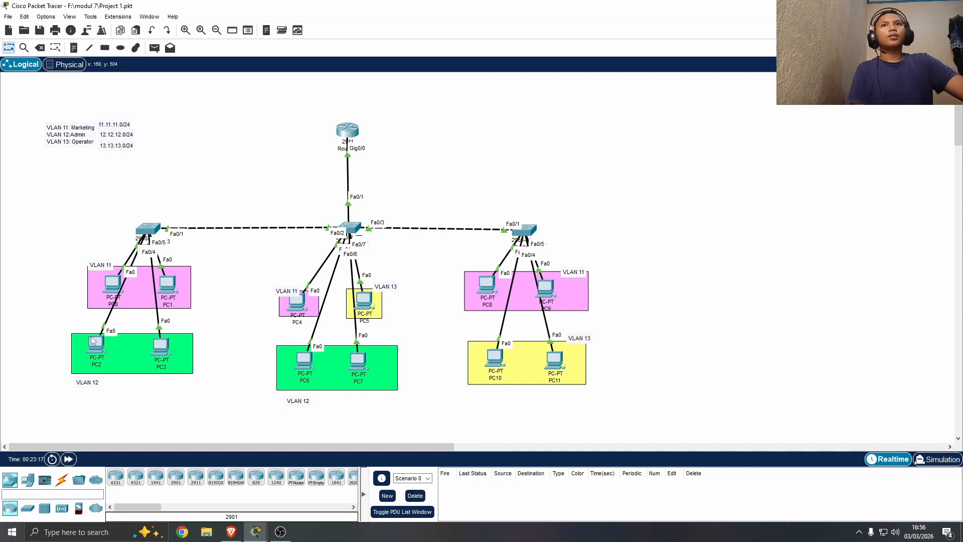